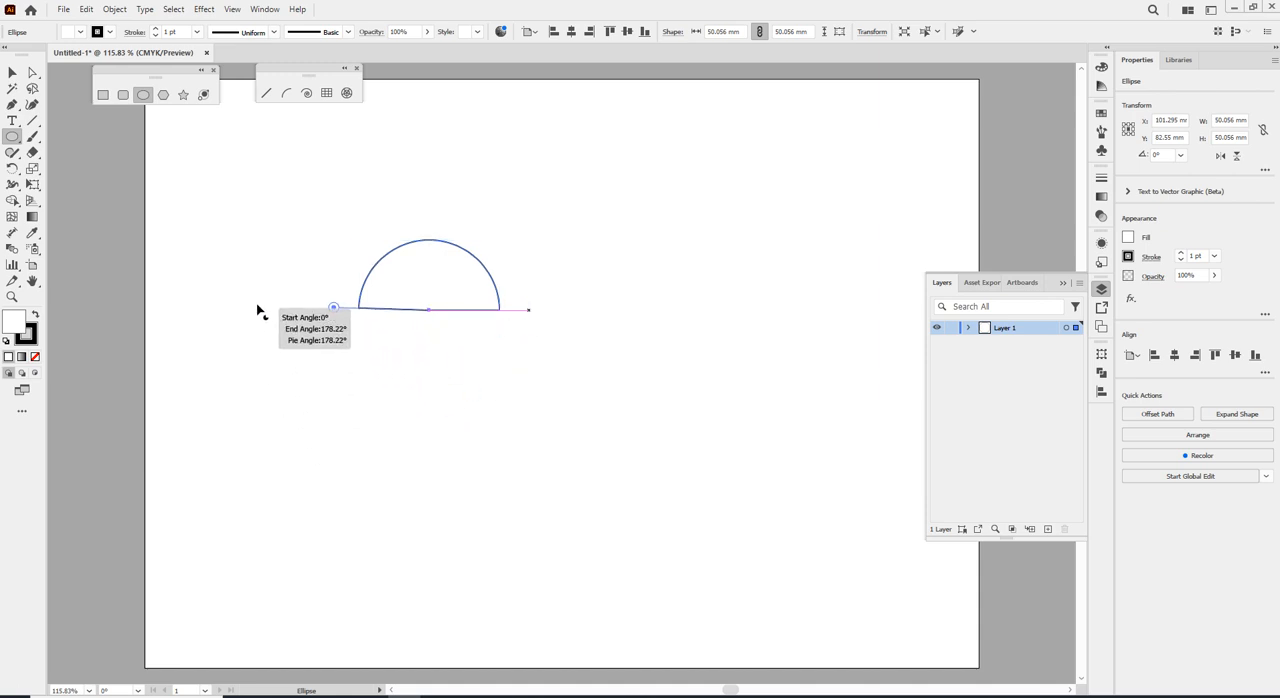
Replace the existing half pie with a circle about 46 mm wide and open it to a pie end angle of about 323°.
left_click_drag(338, 313, 432, 221)
key("Delete")
left_click_drag(440, 273, 558, 400)
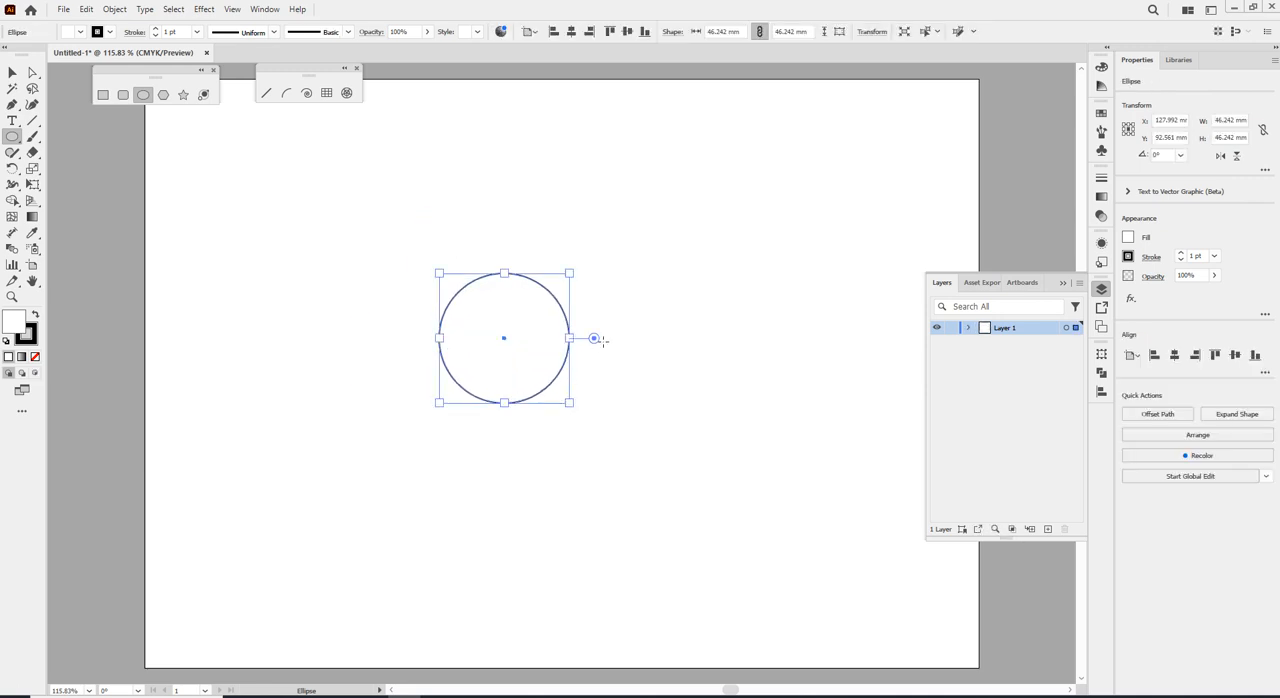
left_click_drag(594, 340, 577, 392)
Set the pie end angle of the circle to 180° to make a half circle.
left_click(1266, 172)
left_click(1101, 290)
left_click(1101, 290)
left_click(1265, 170)
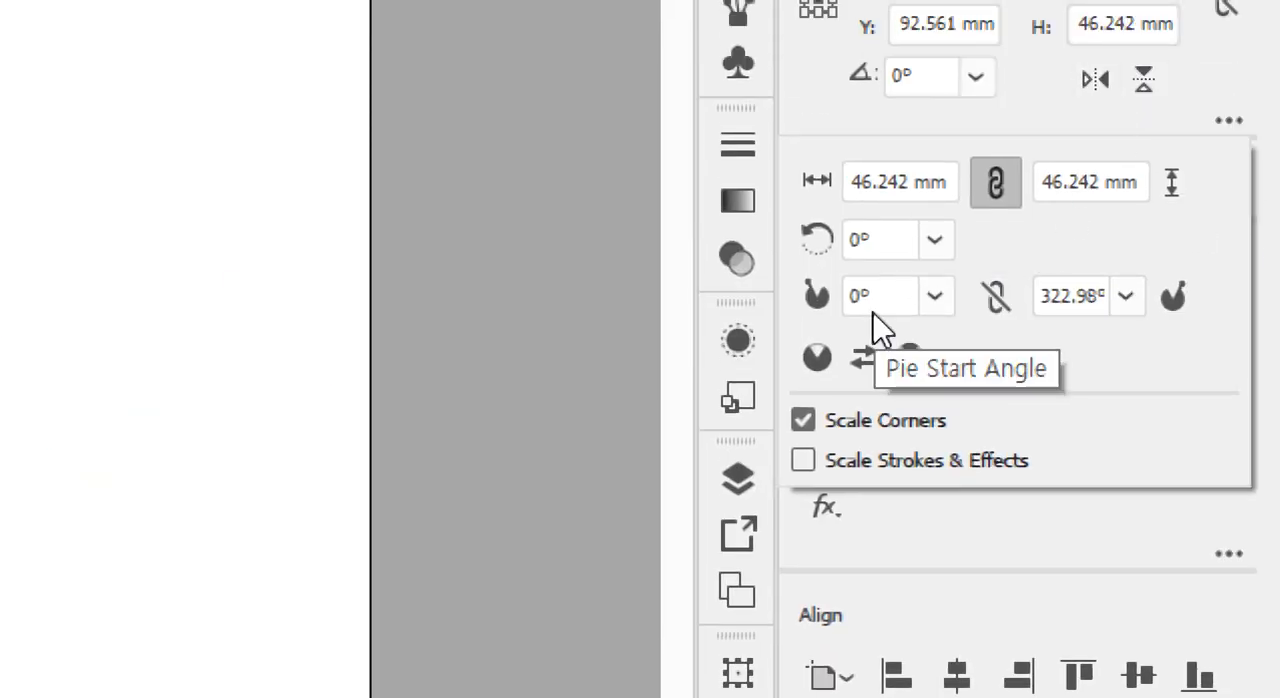
left_click(877, 293)
left_click(1043, 293)
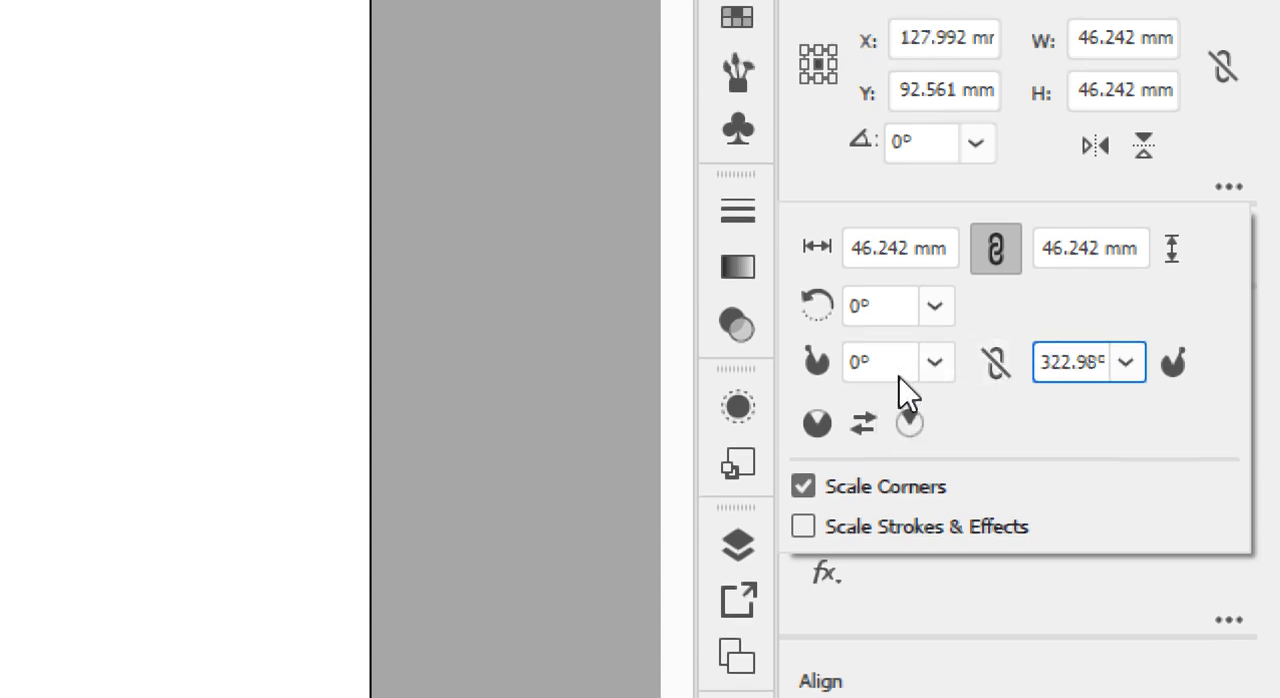
left_click(900, 375)
left_click(1057, 361)
double_click(1050, 361)
type("180")
key("Return")
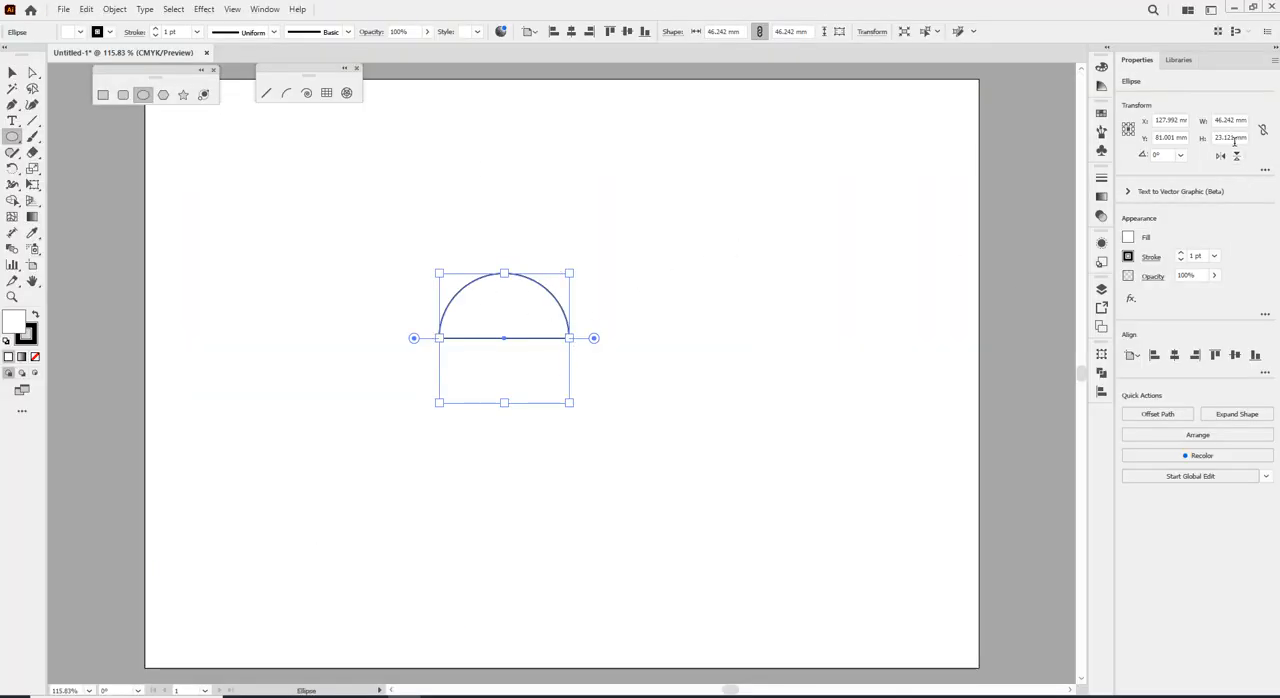
Reduce the half circle to a quarter pie by setting its pie start angle to 90°.
left_click(1102, 355)
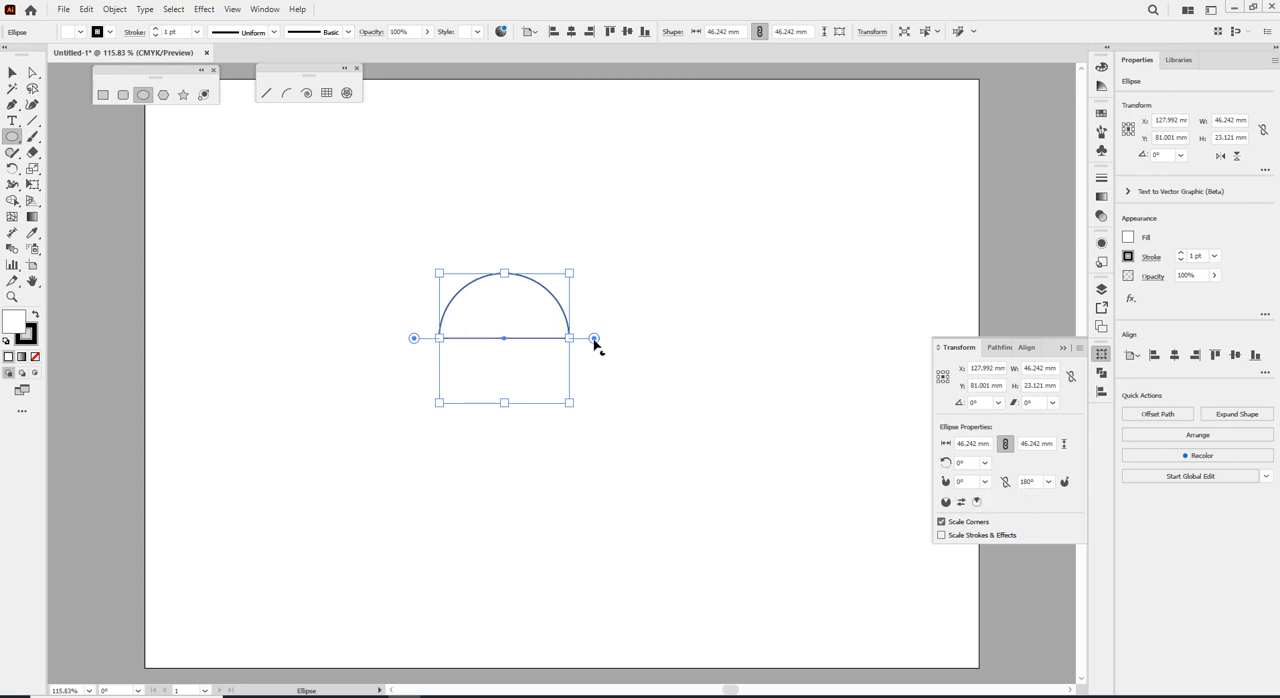
left_click_drag(594, 338, 507, 248)
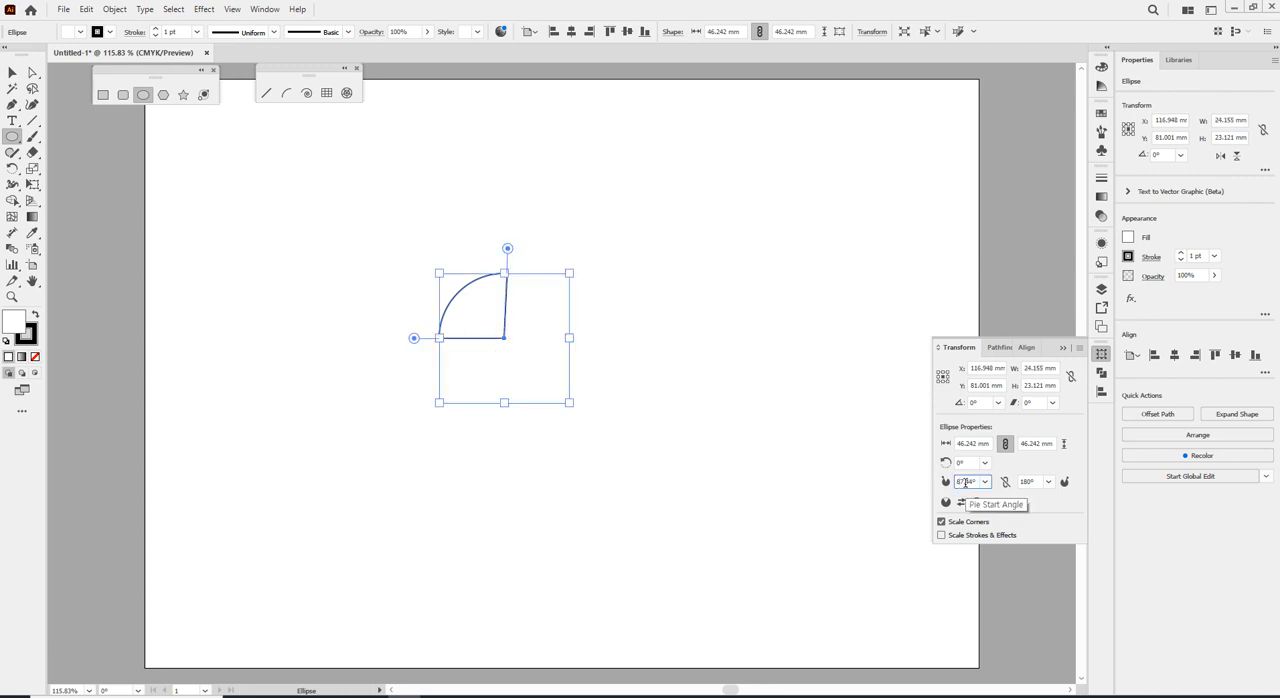
left_click(966, 482)
type("90")
key("Return")
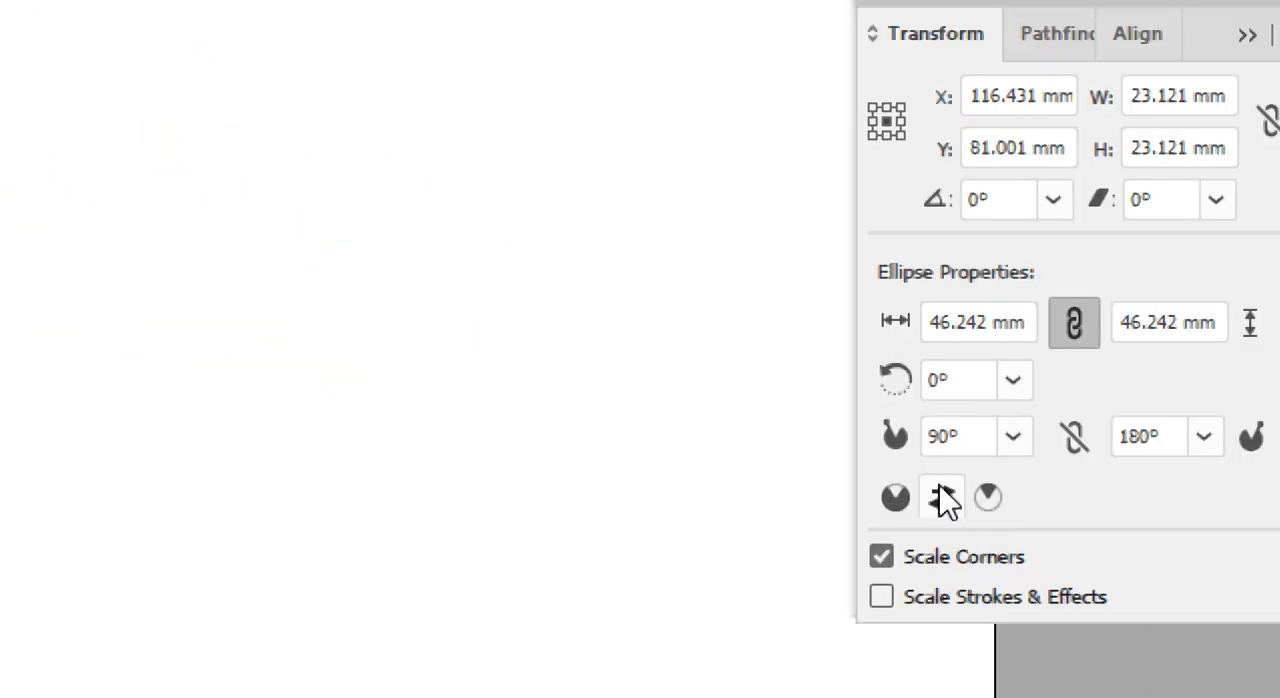
Invert the pie repeatedly to swap its start and end angles, ending on the quarter pie.
left_click(940, 432)
left_click(1128, 436)
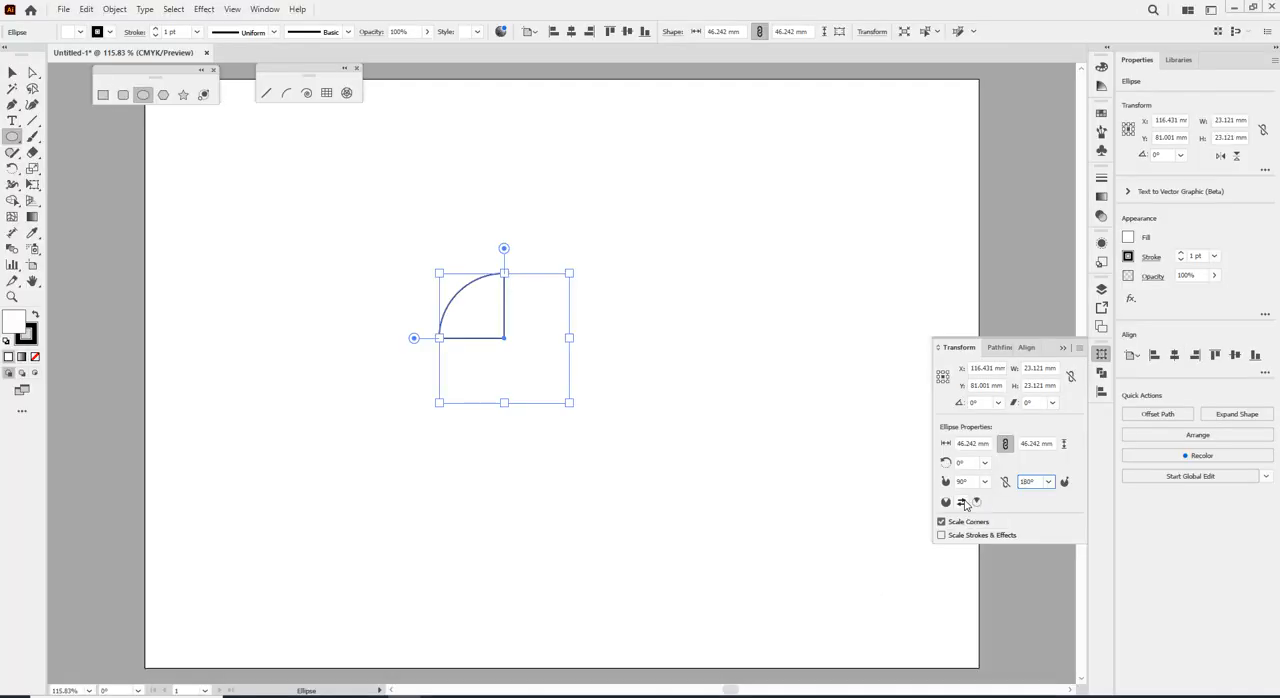
left_click(950, 495)
left_click(950, 495)
left_click(964, 502)
left_click(964, 502)
left_click(964, 502)
left_click(964, 502)
left_click(964, 502)
left_click(964, 502)
left_click(964, 502)
left_click(964, 502)
left_click(964, 502)
left_click(964, 502)
Reposition the quarter pie slightly higher and delete it from the artboard.
left_click(12, 73)
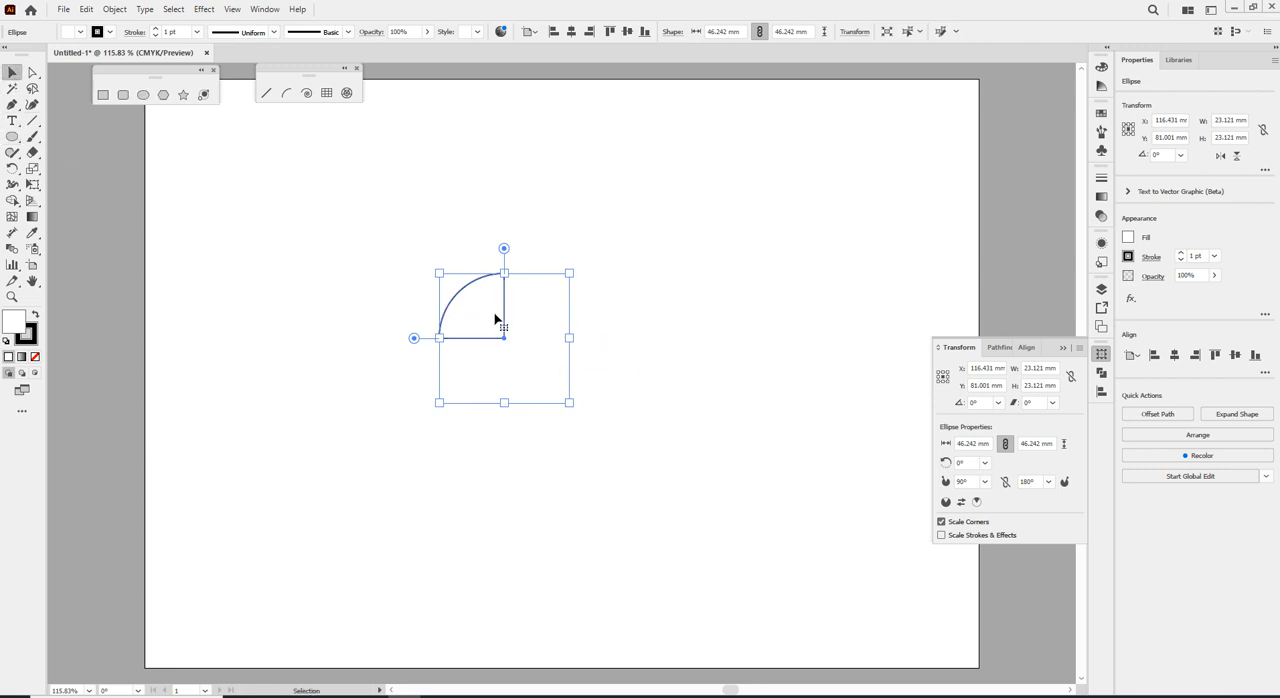
mouse_move(489, 311)
left_mouse_down()
mouse_move(474, 354)
mouse_move(457, 320)
mouse_move(423, 330)
mouse_move(492, 289)
left_mouse_up()
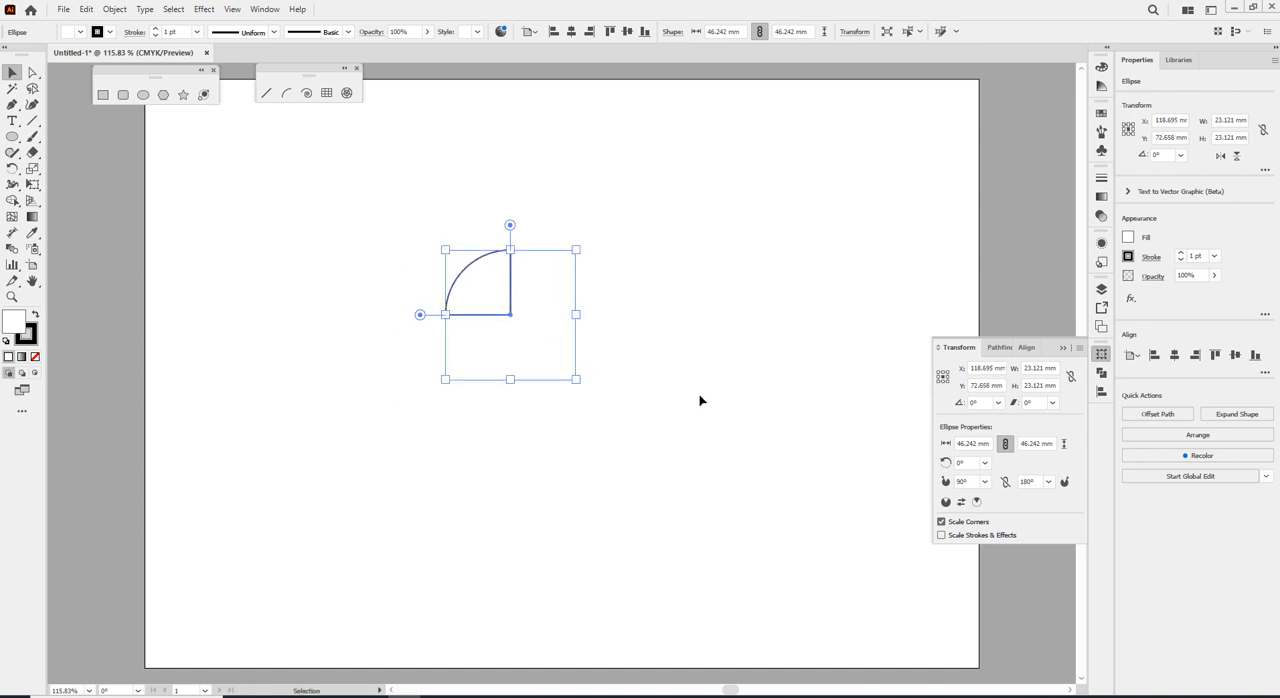
left_click_drag(510, 226, 546, 223)
key("Delete")
Draw a new circle about 45 mm wide near the middle of the artboard.
left_click(12, 136)
left_click_drag(461, 296, 580, 405)
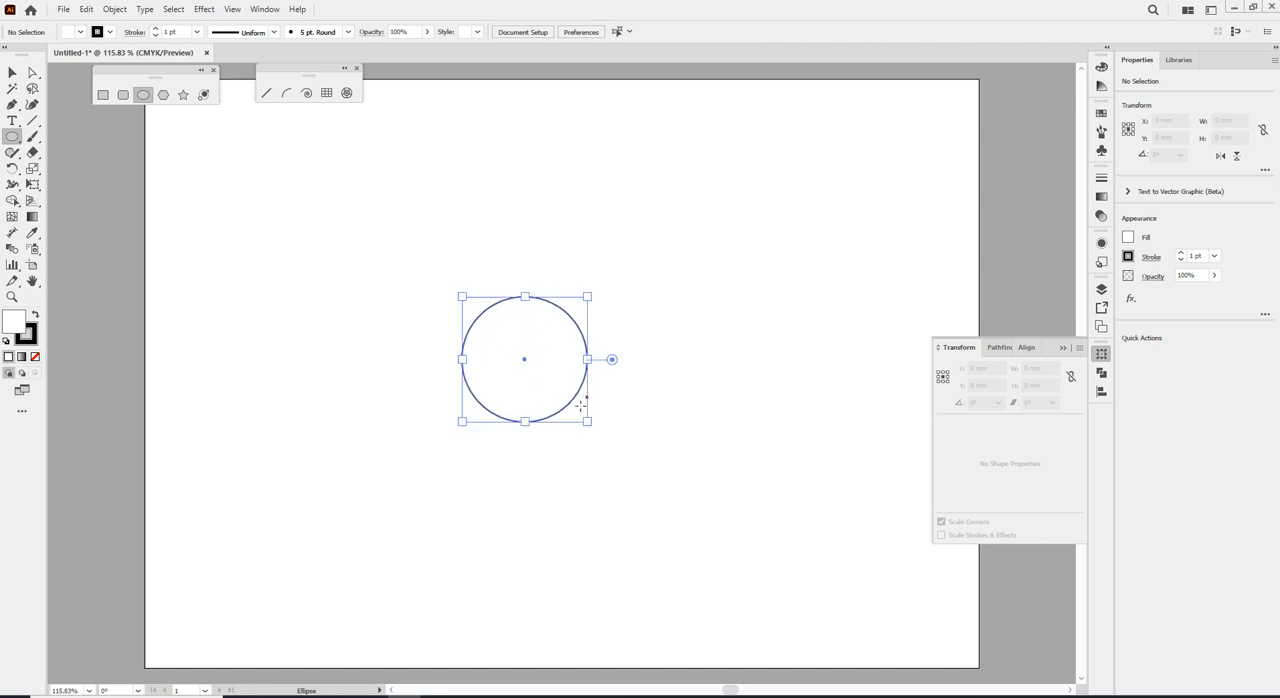
mouse_move(612, 359)
left_mouse_down()
mouse_move(540, 431)
mouse_move(520, 260)
mouse_move(423, 371)
mouse_move(426, 358)
mouse_move(597, 403)
mouse_move(600, 360)
mouse_move(612, 359)
left_mouse_up()
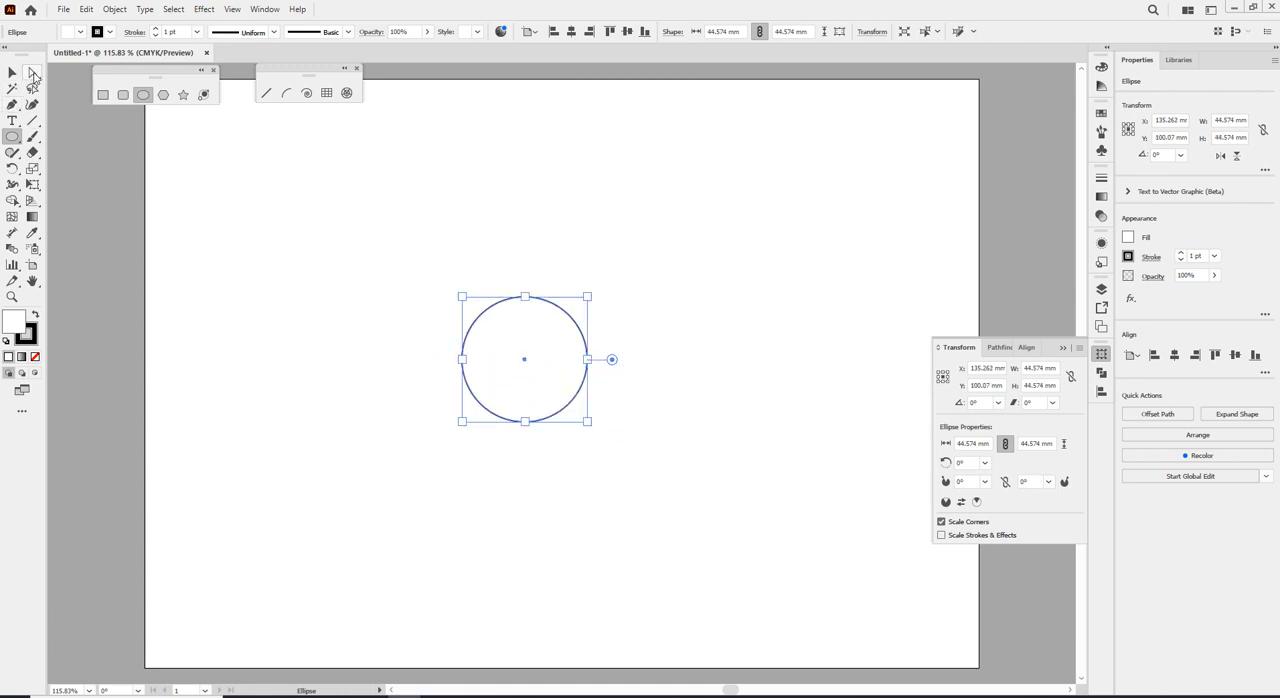
Move the circle straight up and delete its bottom anchor point to leave an open half circle.
left_click(32, 73)
left_click_drag(557, 306, 558, 218)
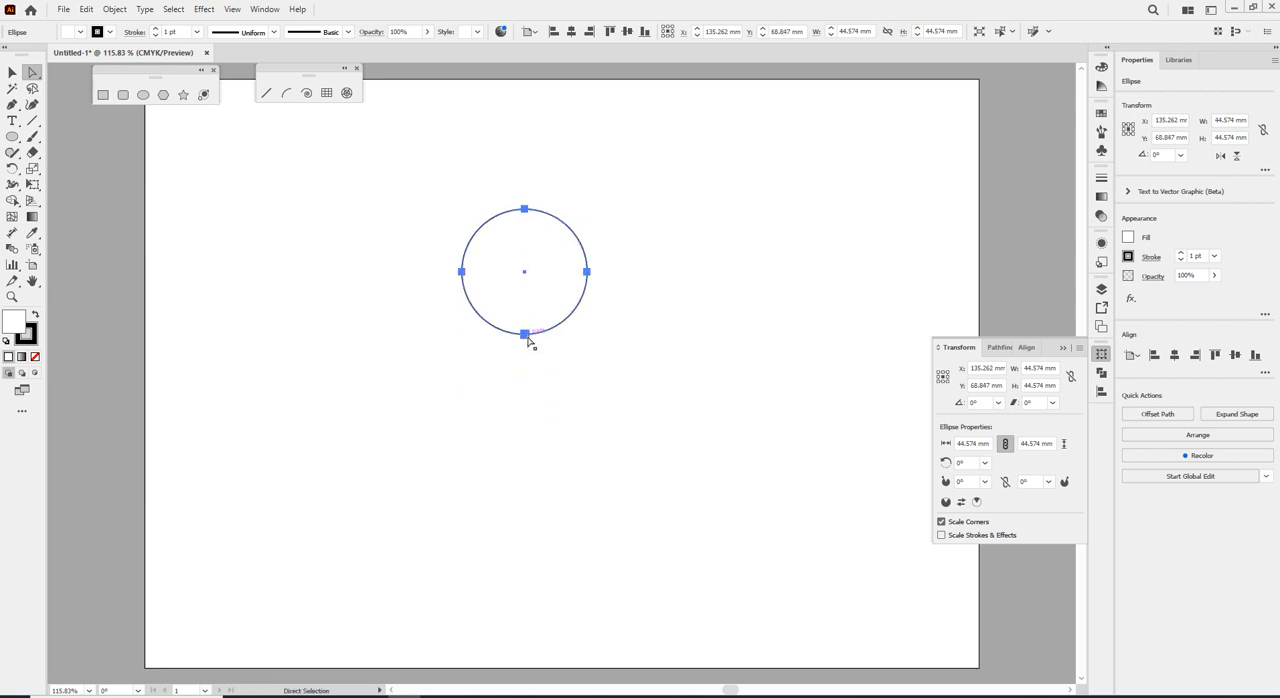
left_click(525, 335)
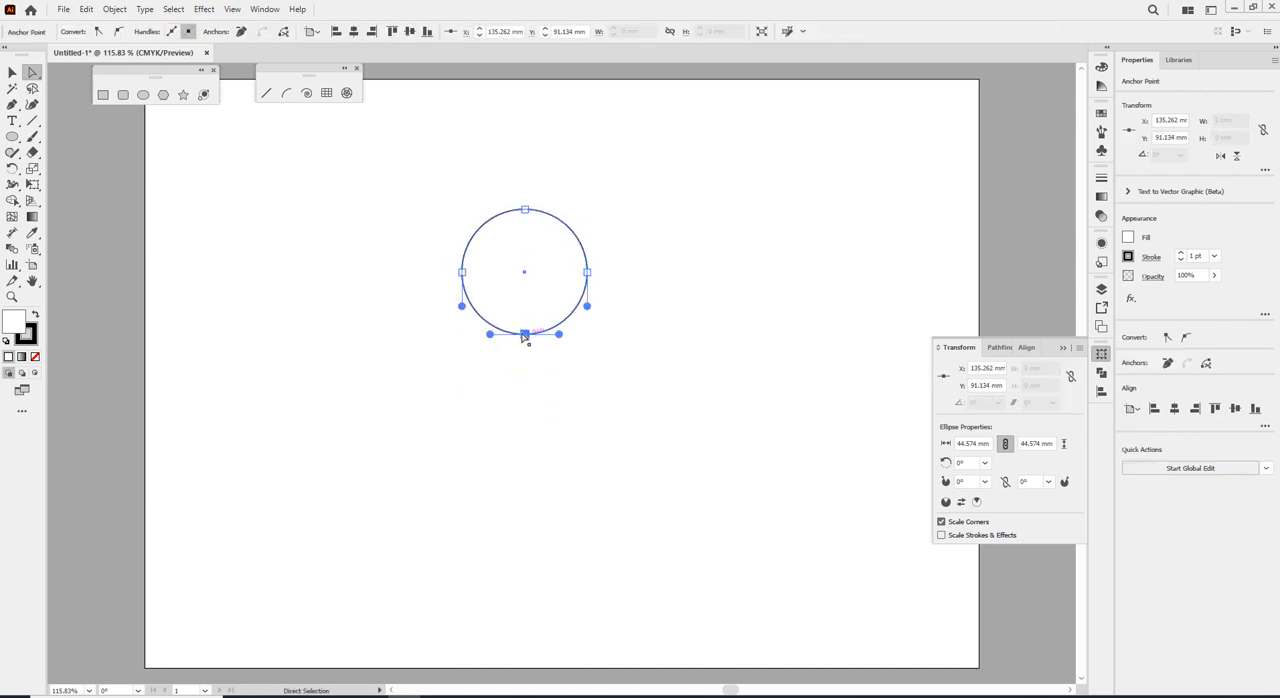
key("Delete")
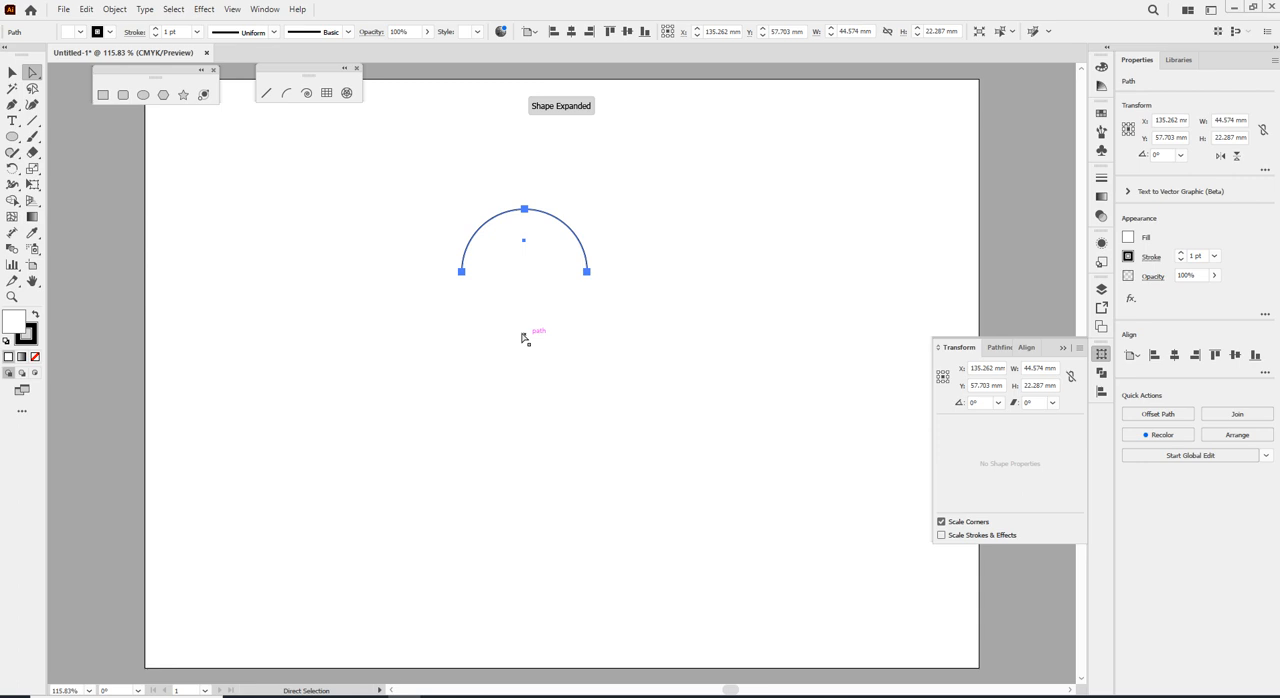
Fill the open half circle with bright blue and select its two open end points.
left_click(80, 32)
left_click(72, 54)
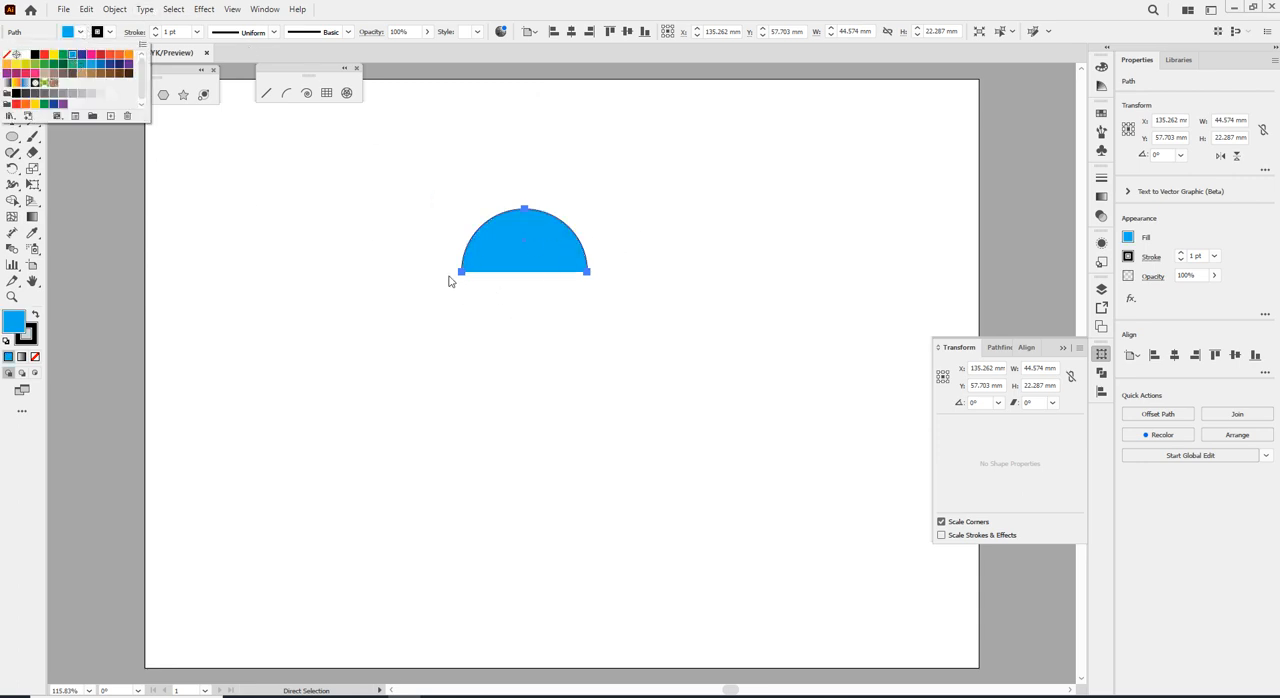
left_click(418, 268)
left_click_drag(418, 268, 671, 329)
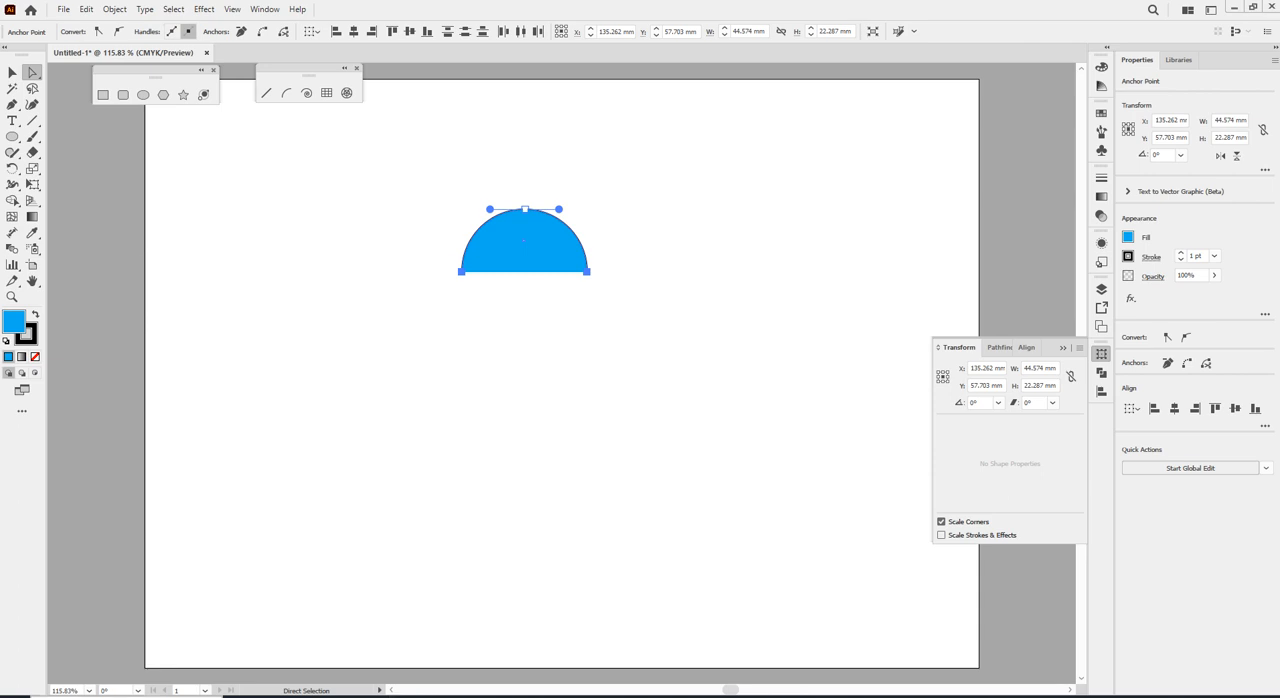
Open Notepad and write "떨어진 두 포인트를 잇는 명령은" in the blank document.
left_click(126, 696)
type("메모장")
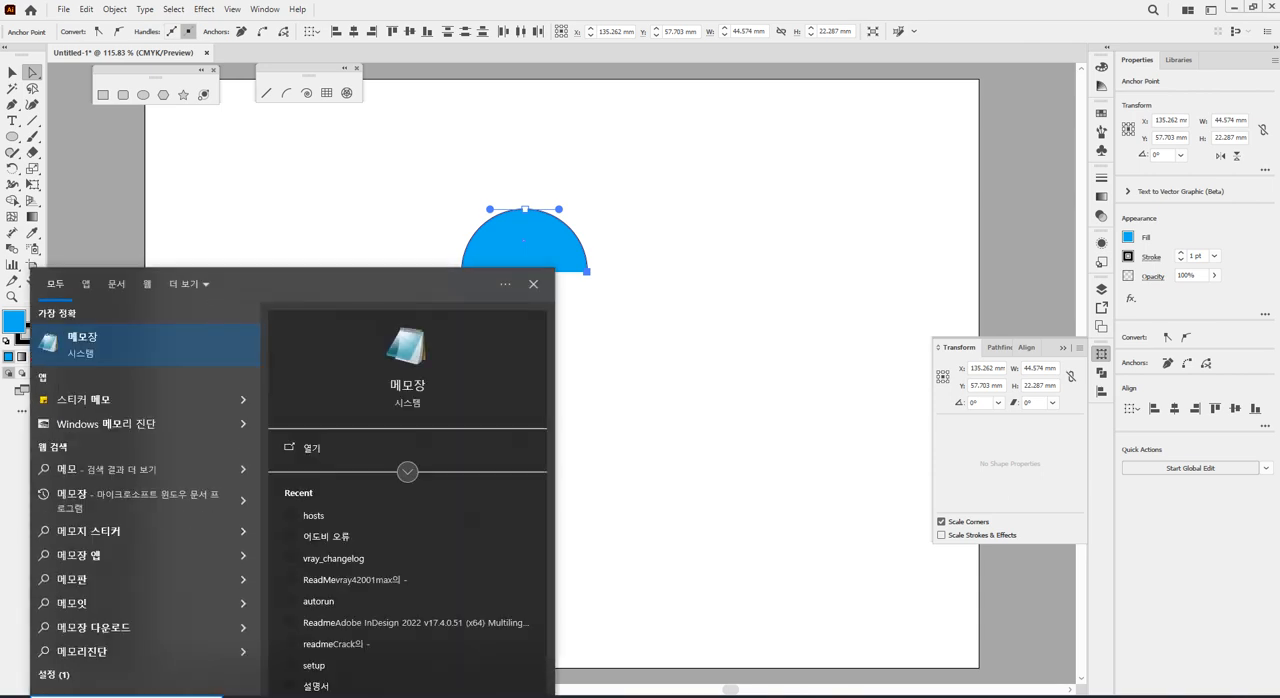
left_click(99, 350)
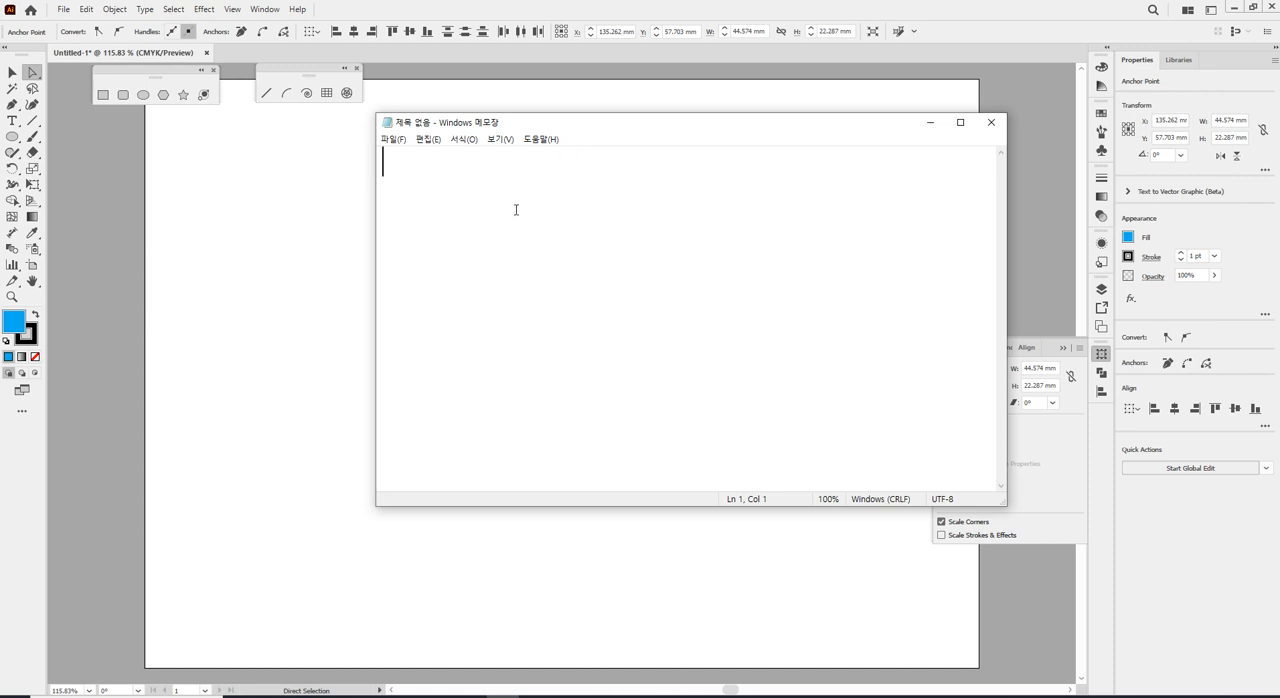
type("Ejfdjwls")
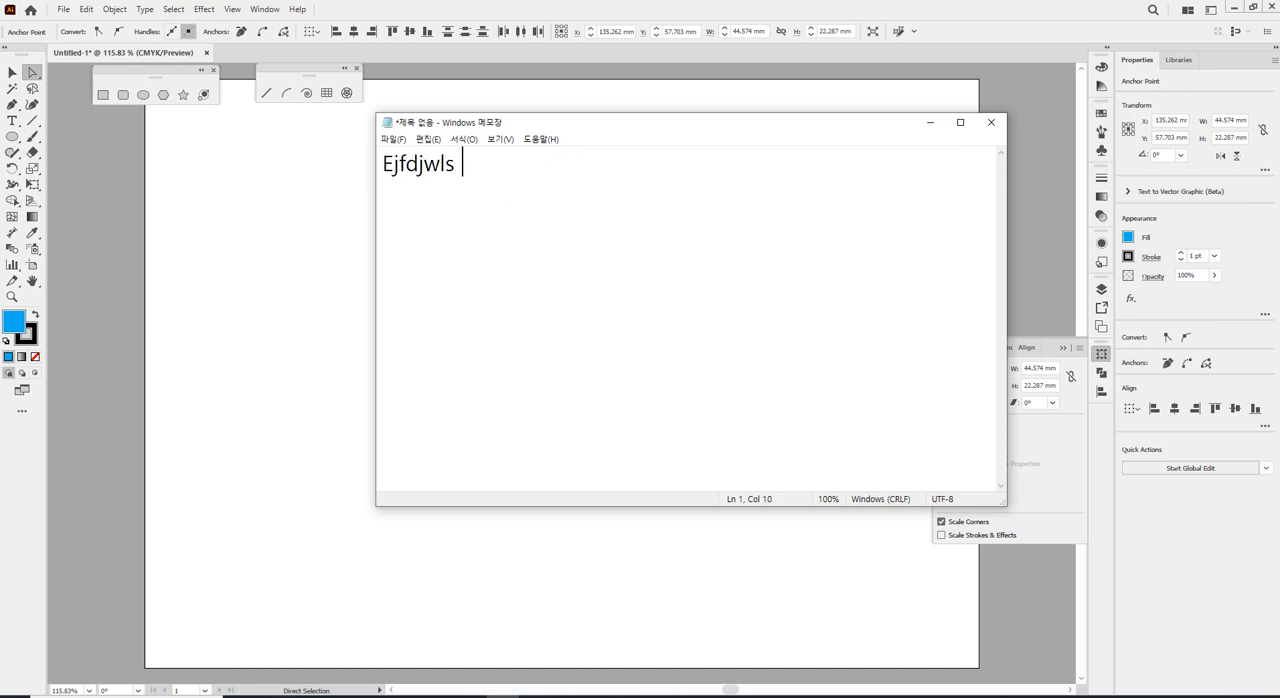
key("shift+Home")
type("떨어진 두ㅠ")
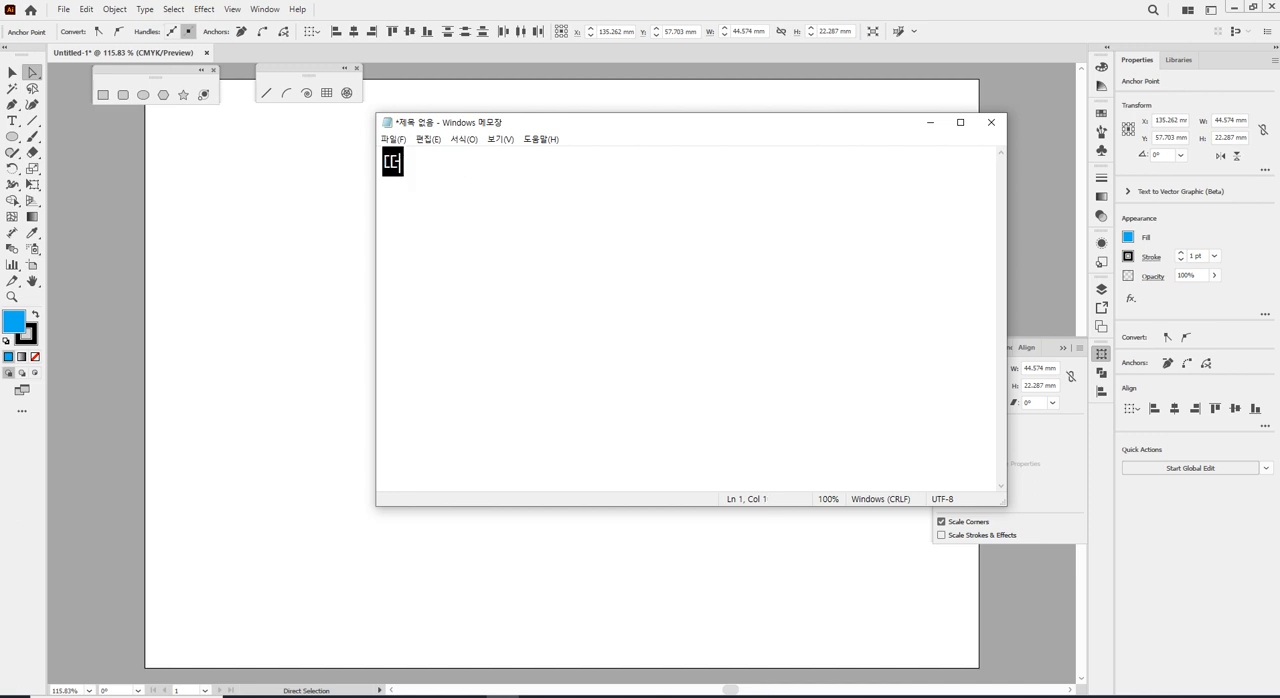
type("포인")
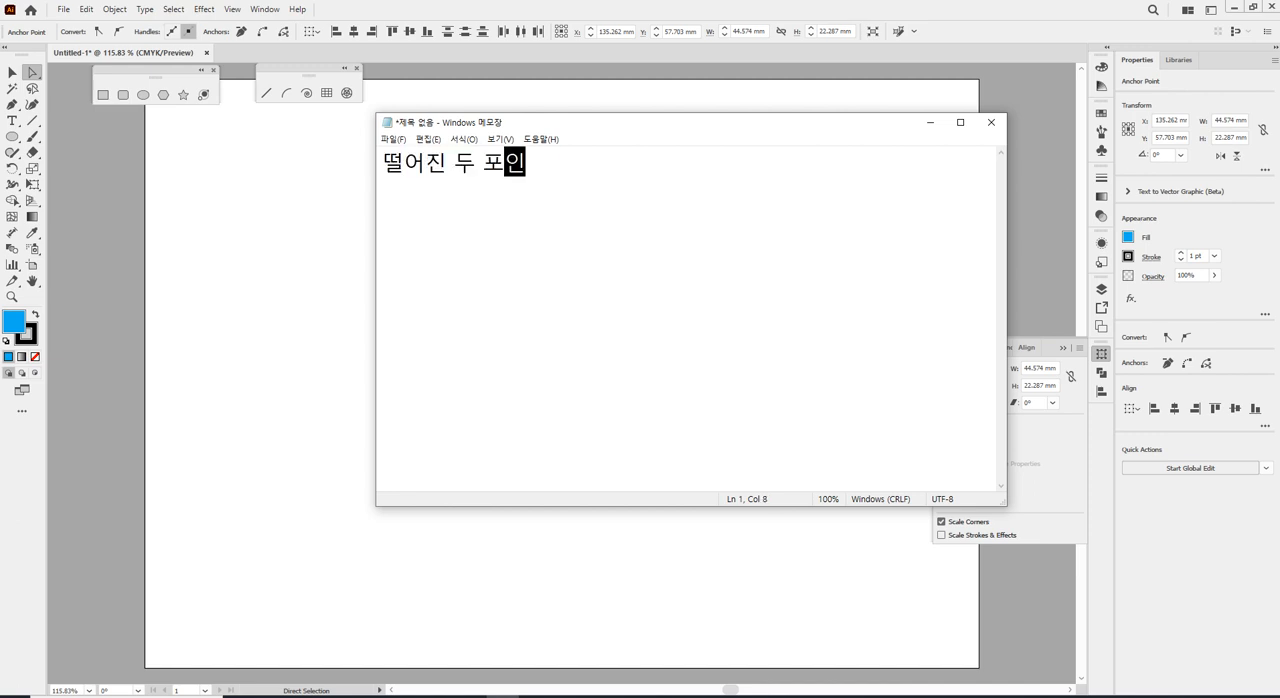
type("트를 잇는")
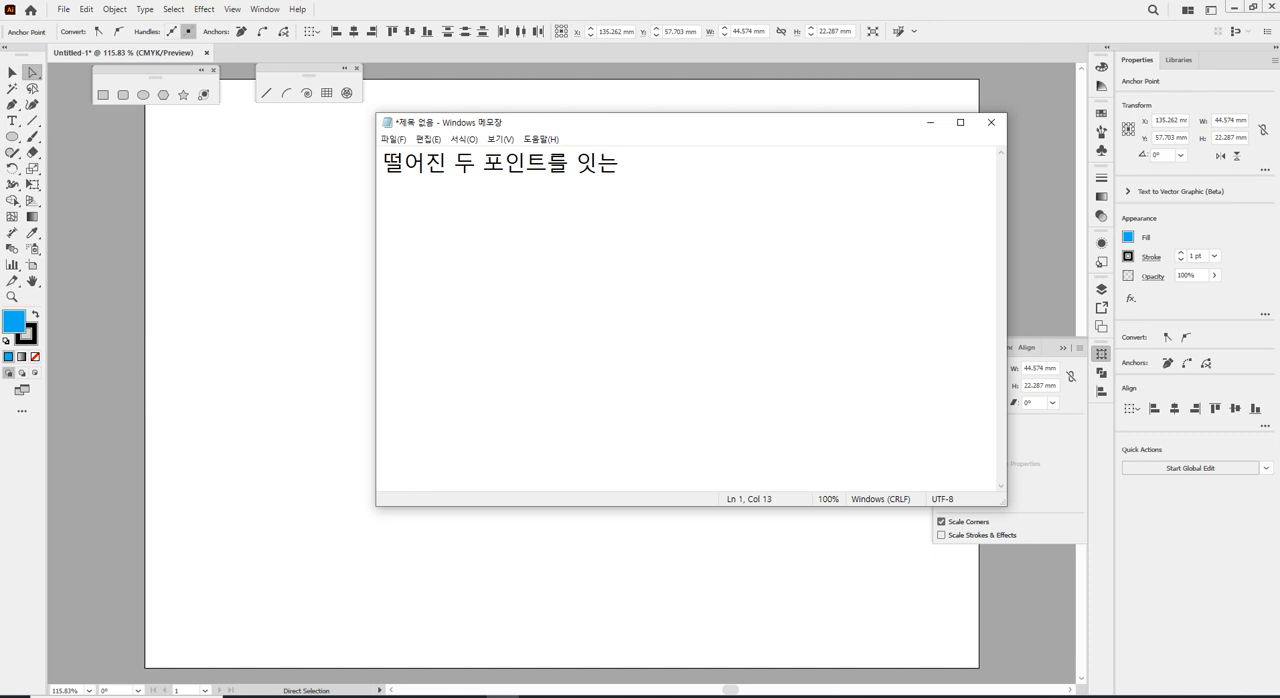
type(" 명령ㅇ은")
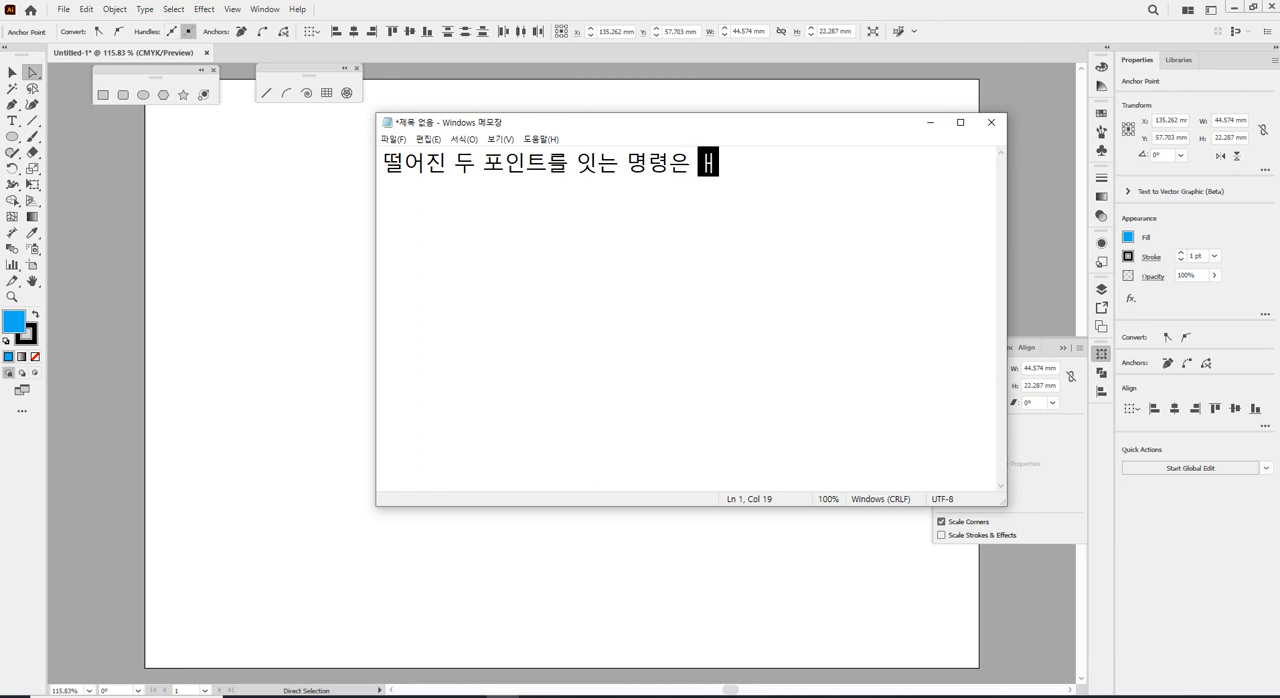
Continue the note with "Object > Path > Join[Ctrl+J]으로 이동".
type("Object")
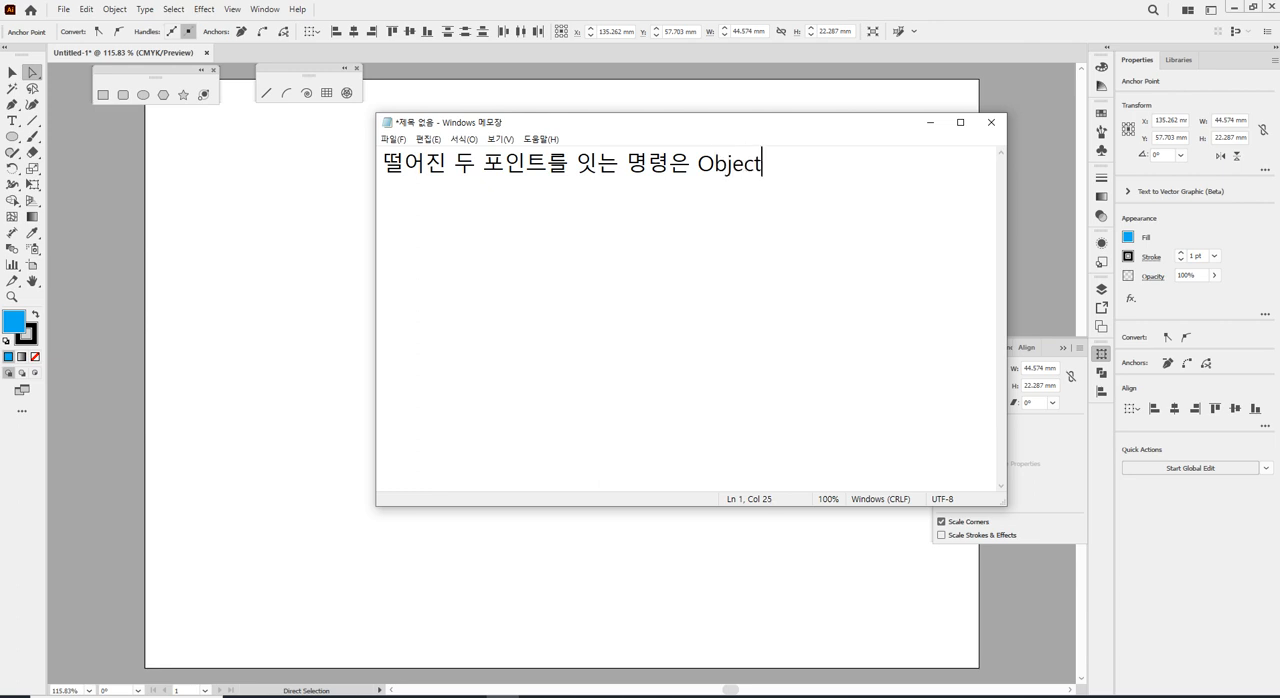
type(" > Path > Join")
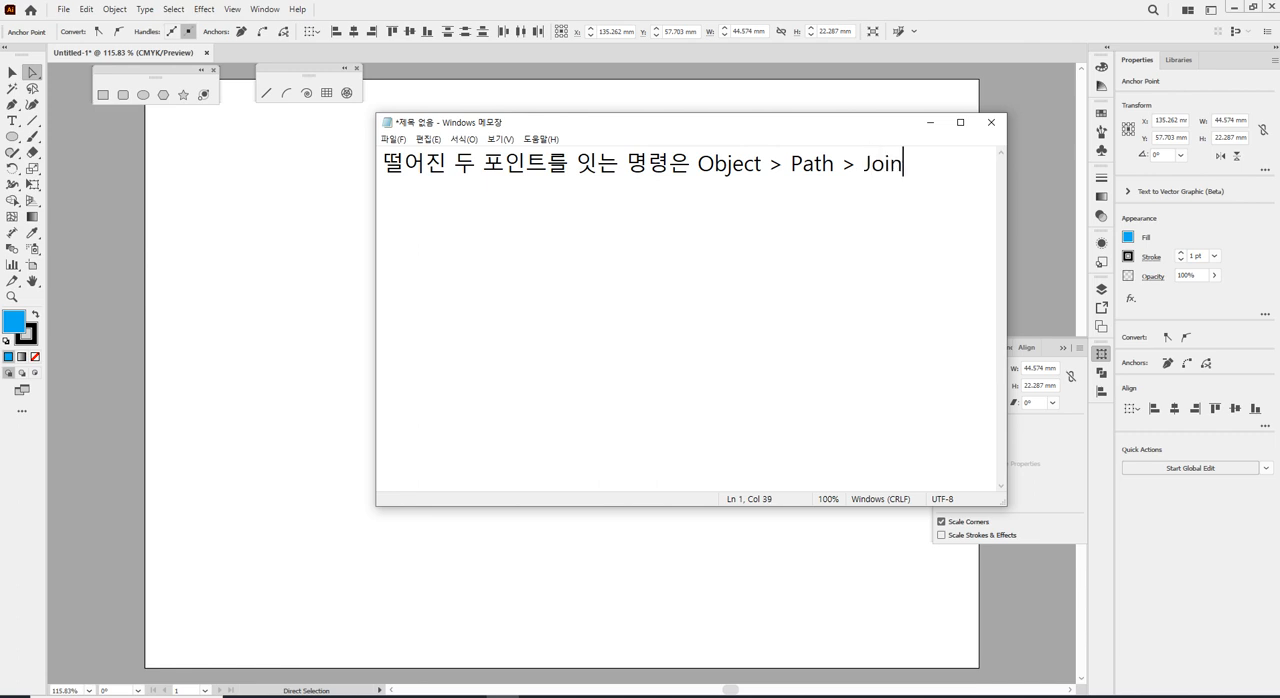
type("[")
type("ㅊㅅ기+")
type("ㅓ")
key("BackSpace")
key("BackSpace")
key("BackSpace")
key("BackSpace")
key("BackSpace")
type("Ctrl+J]으로 이동")
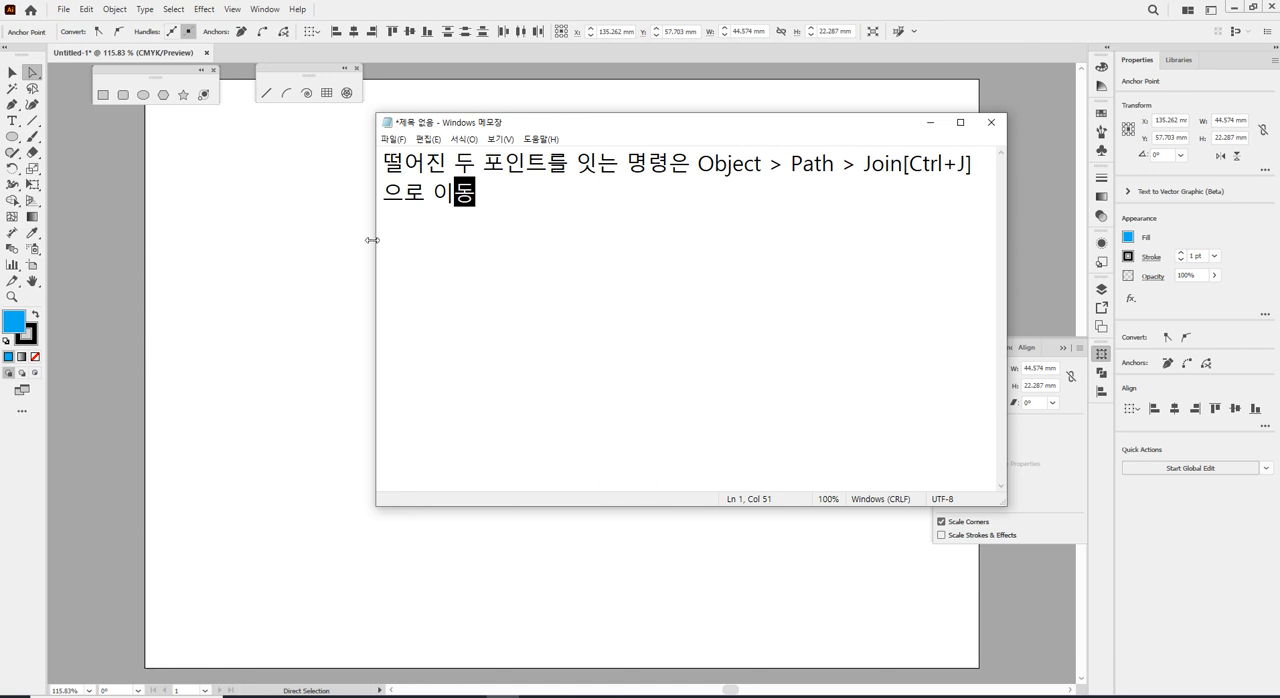
type("하면 ")
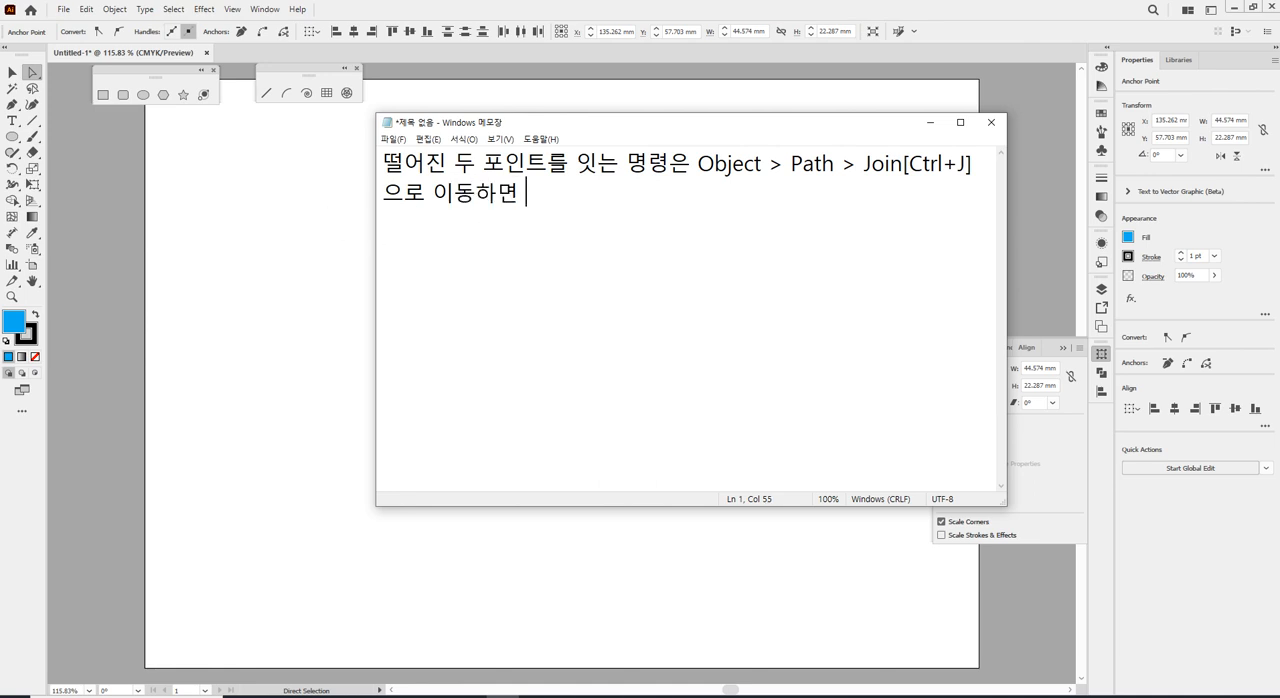
type("두 포이ㄴ트를 ")
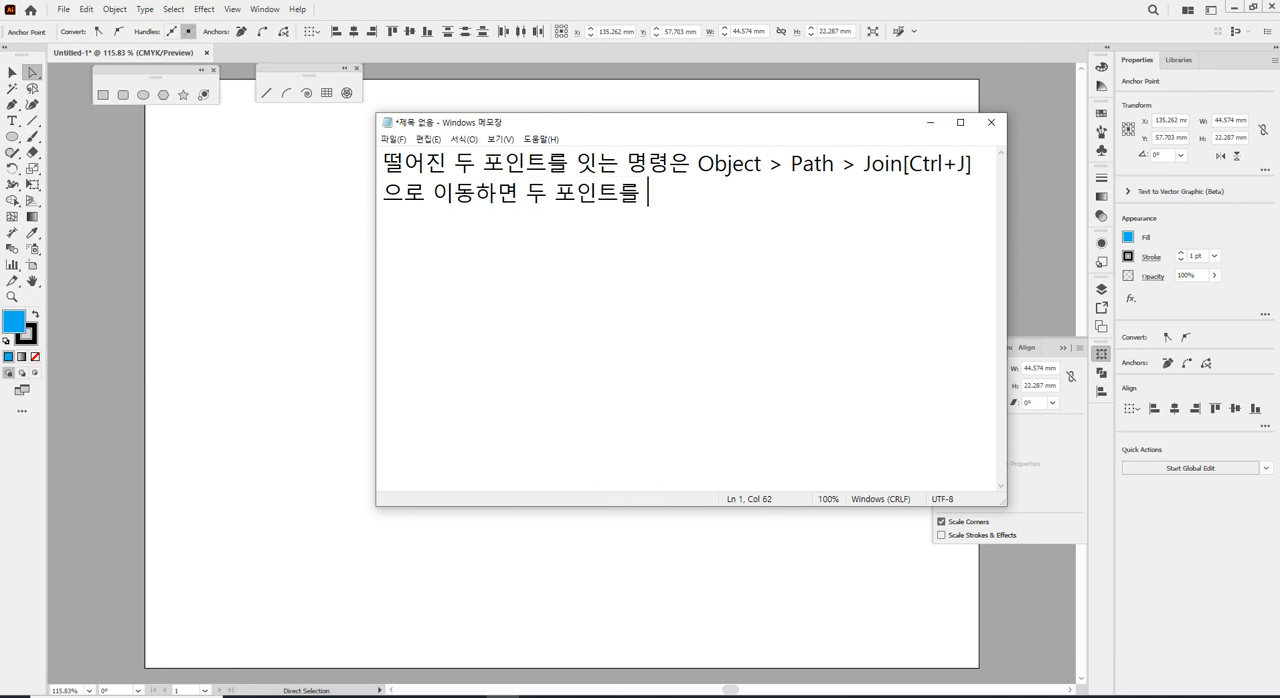
type("라")
Complete the note's sentence with "하면 두 포인트를 잇는 Segment가 생깁니다.".
key("BackSpace")
key("BackSpace")
type("에")
key("BackSpace")
type("ㅣ")
type("는 ")
type("Se")
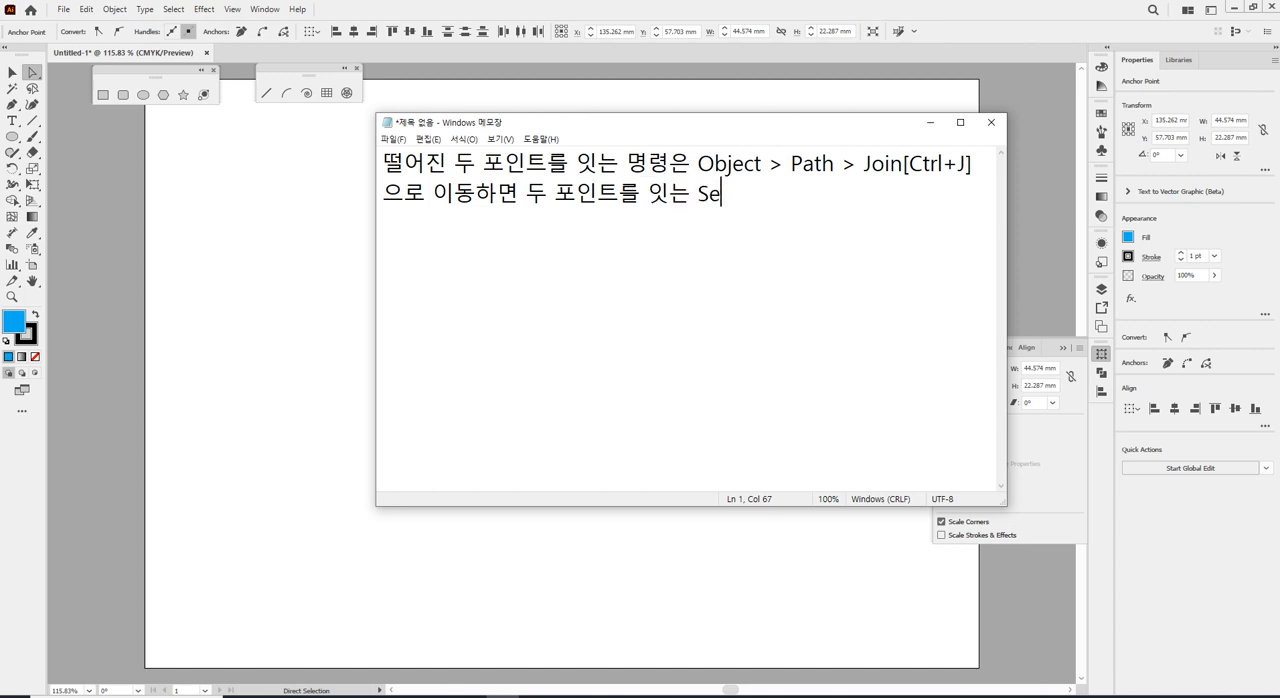
type("gment가 생깁")
type("니다.")
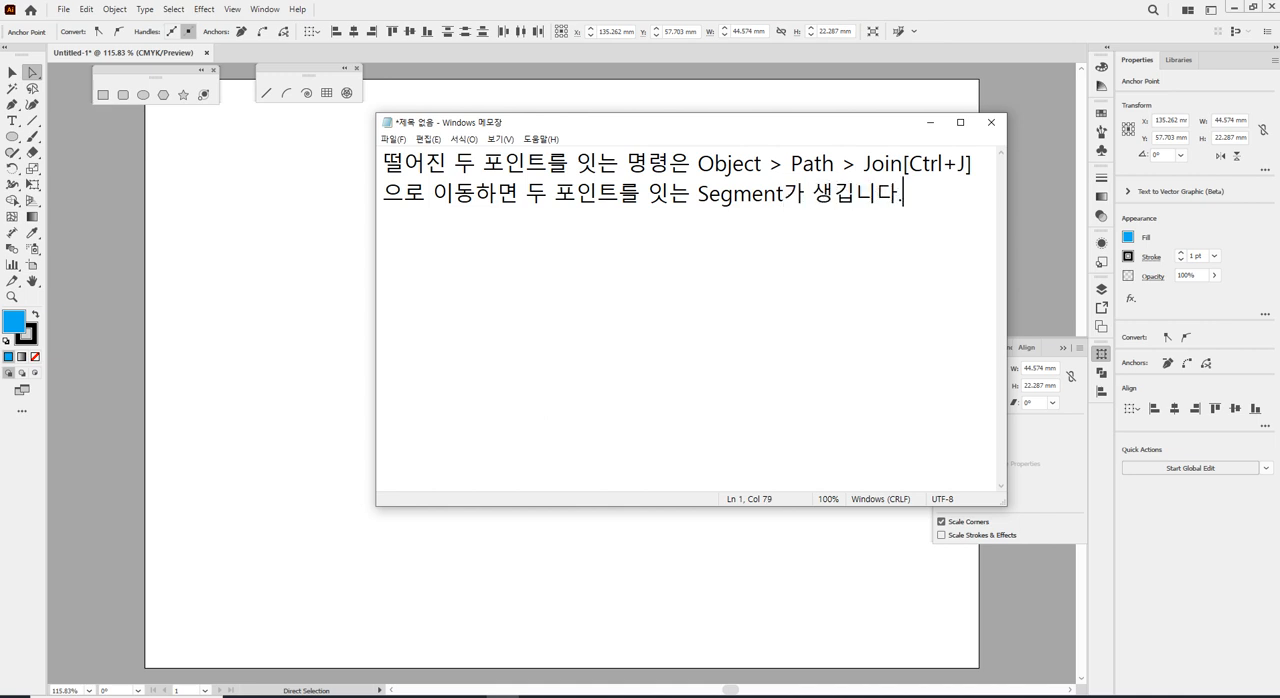
Return to Illustrator and join the half circle's two selected end points with a straight segment.
left_click_drag(626, 130, 672, 362)
left_click(462, 292)
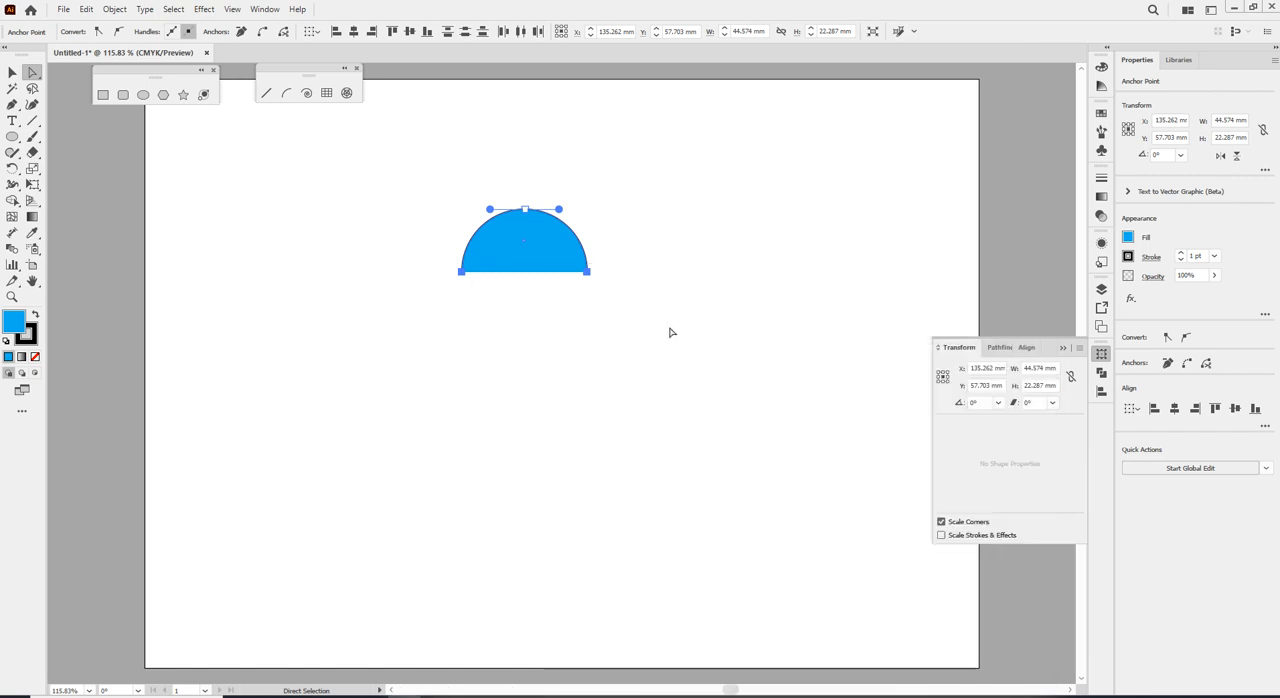
key("v")
key("a")
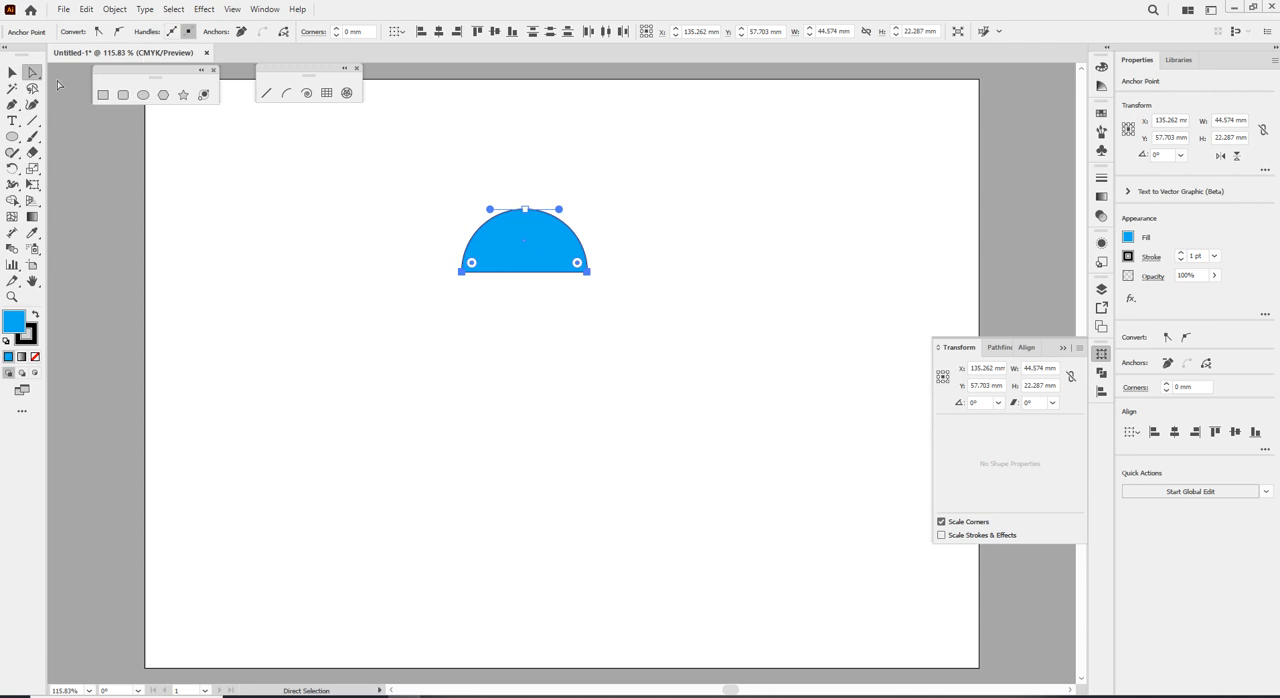
Select the whole blue half circle and set its stroke weight to 4 pt.
left_click(11, 73)
left_click(550, 242)
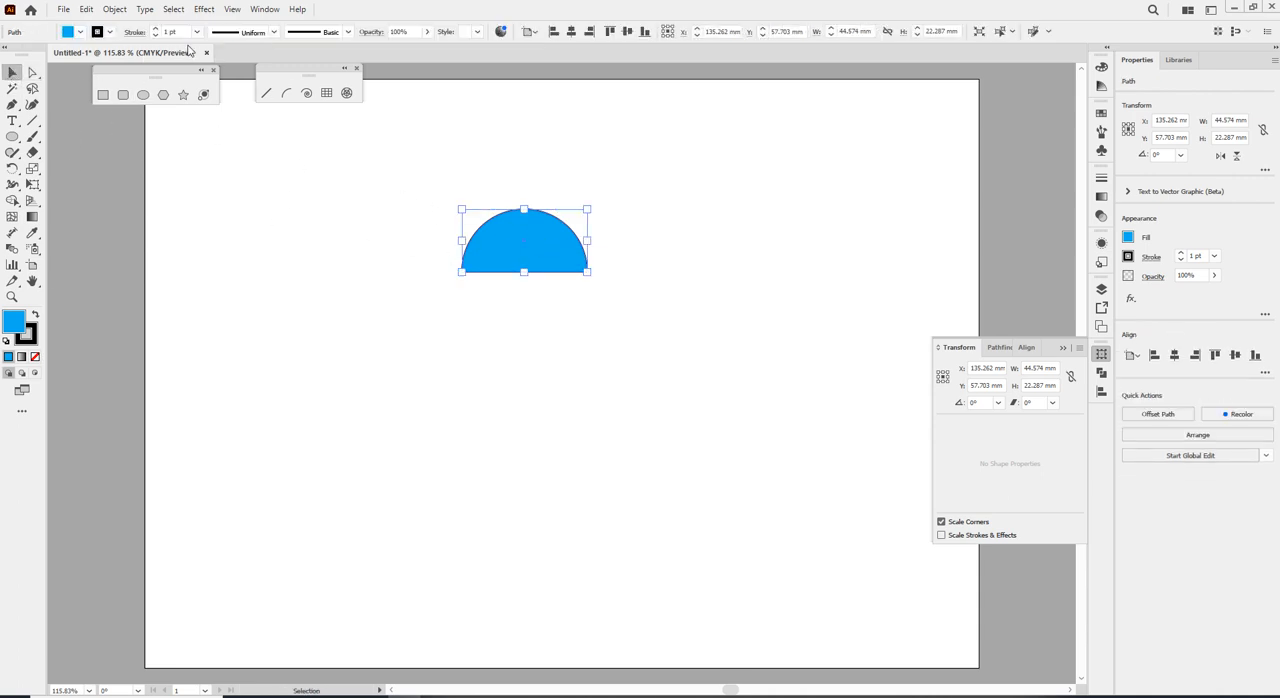
scroll(172, 33, "up", 3)
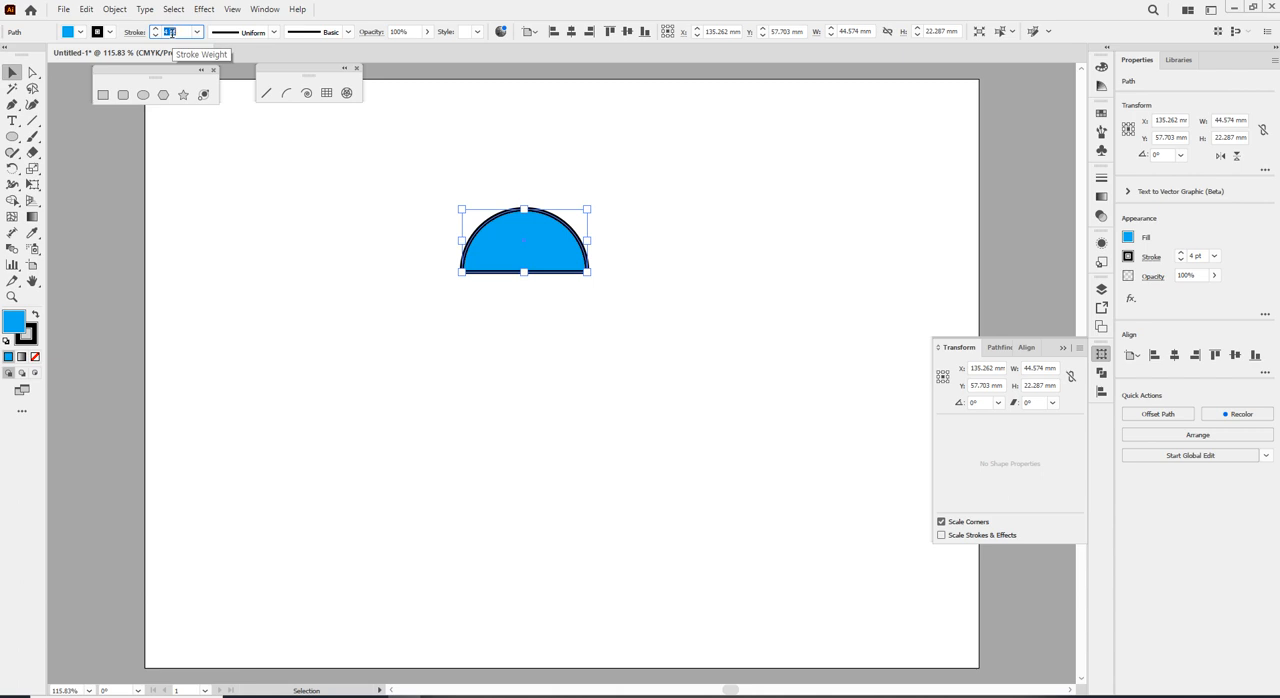
Delete the half circle's straight bottom segment and rejoin its two open end points.
left_click(223, 217)
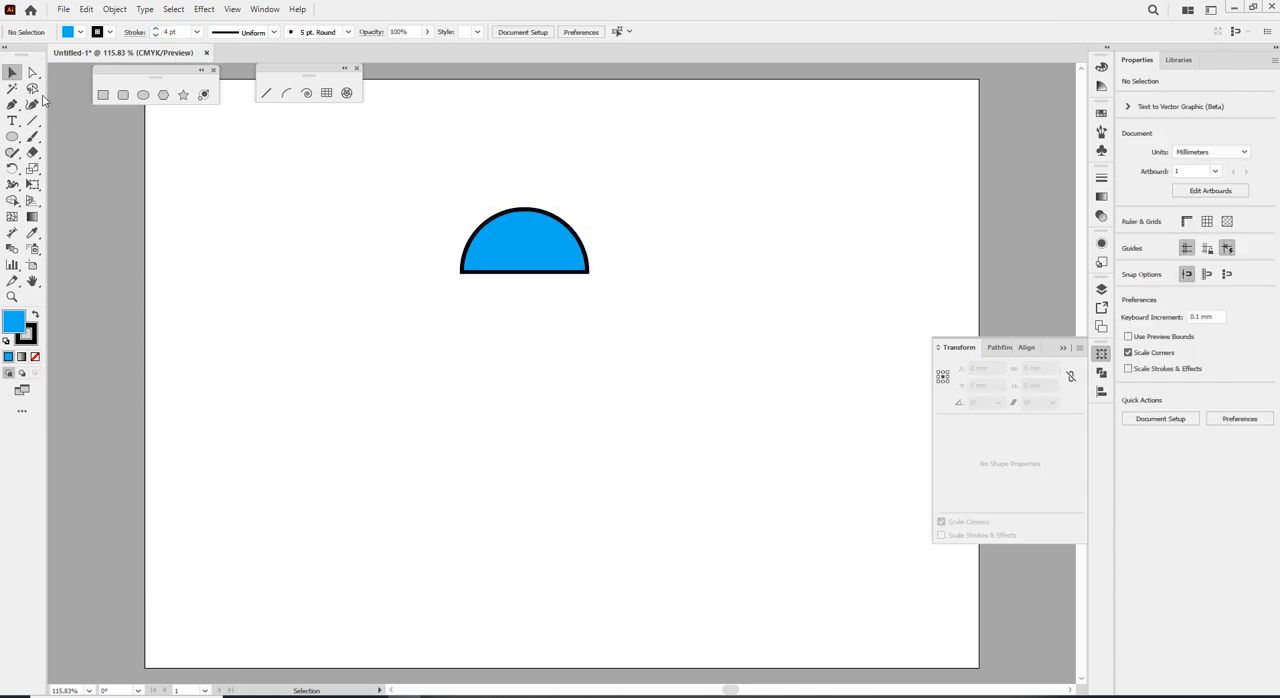
left_click(32, 72)
left_click(526, 272)
key("ctrl+a")
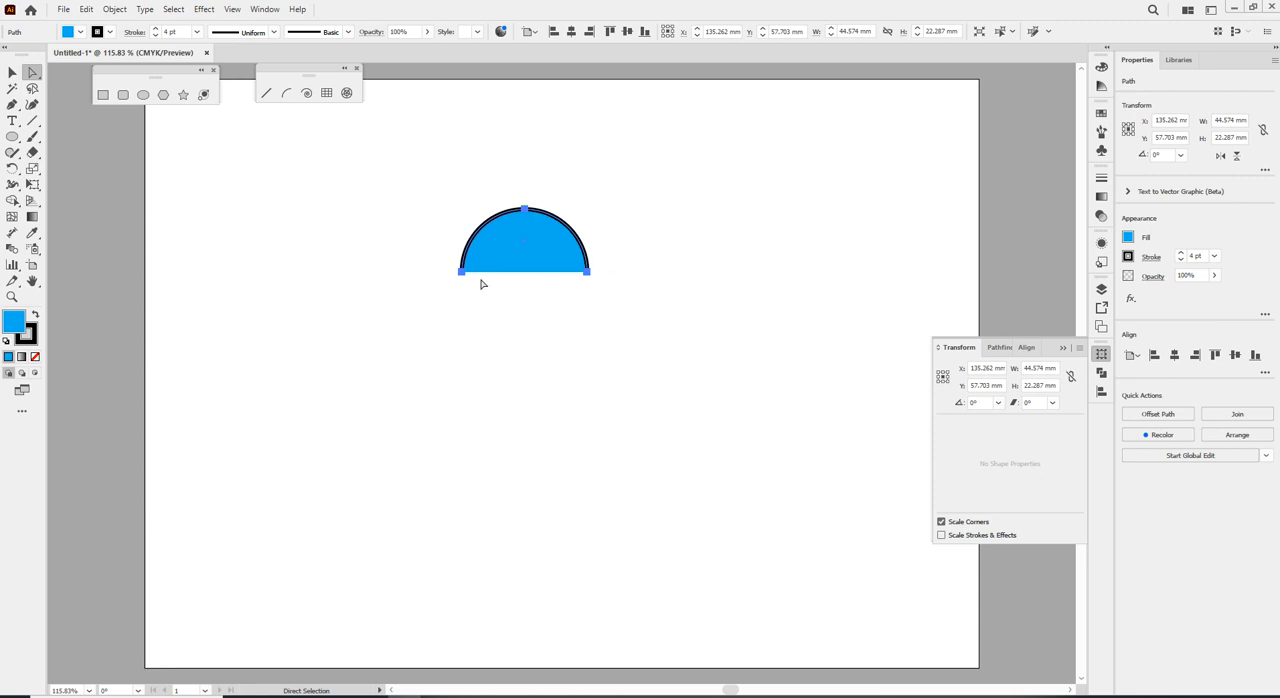
left_click_drag(395, 268, 715, 353)
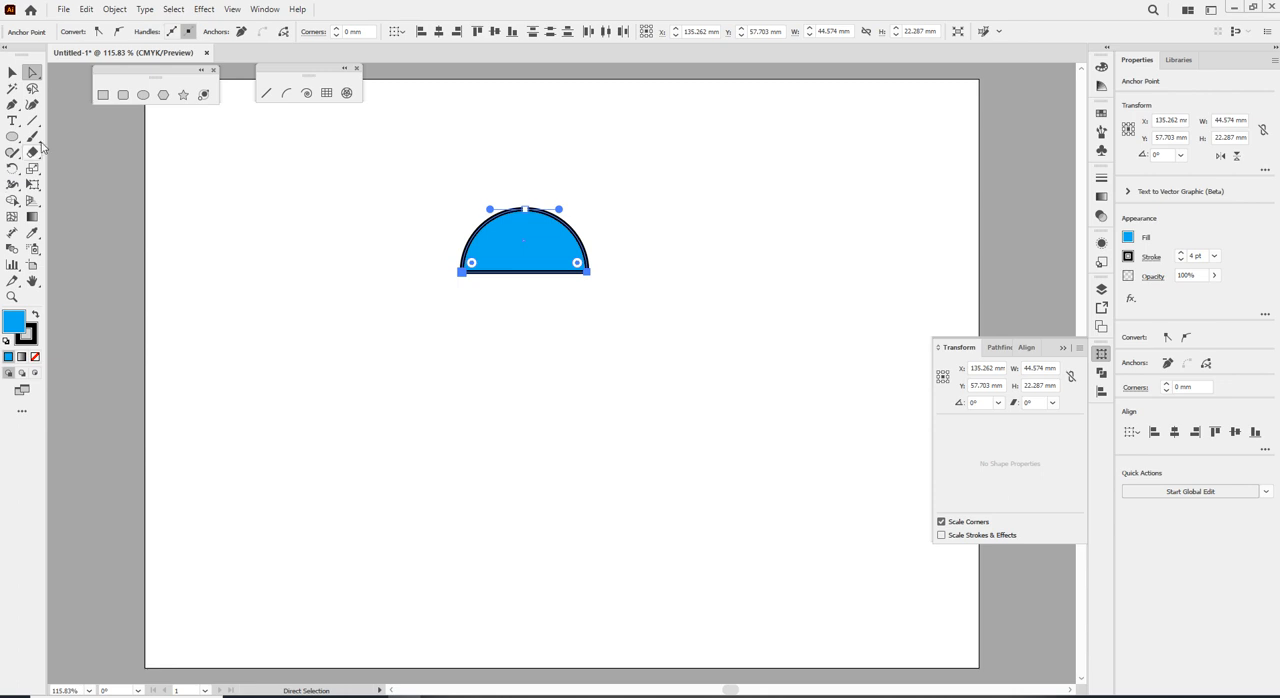
Draw two separate slanted straight lines below the half circle with the Pen tool, side by side with a gap between them.
left_click(12, 104)
left_click(400, 348)
left_click(343, 457)
key("Escape")
left_click(555, 348)
key("ctrl+z")
left_click(520, 363)
left_click(548, 467)
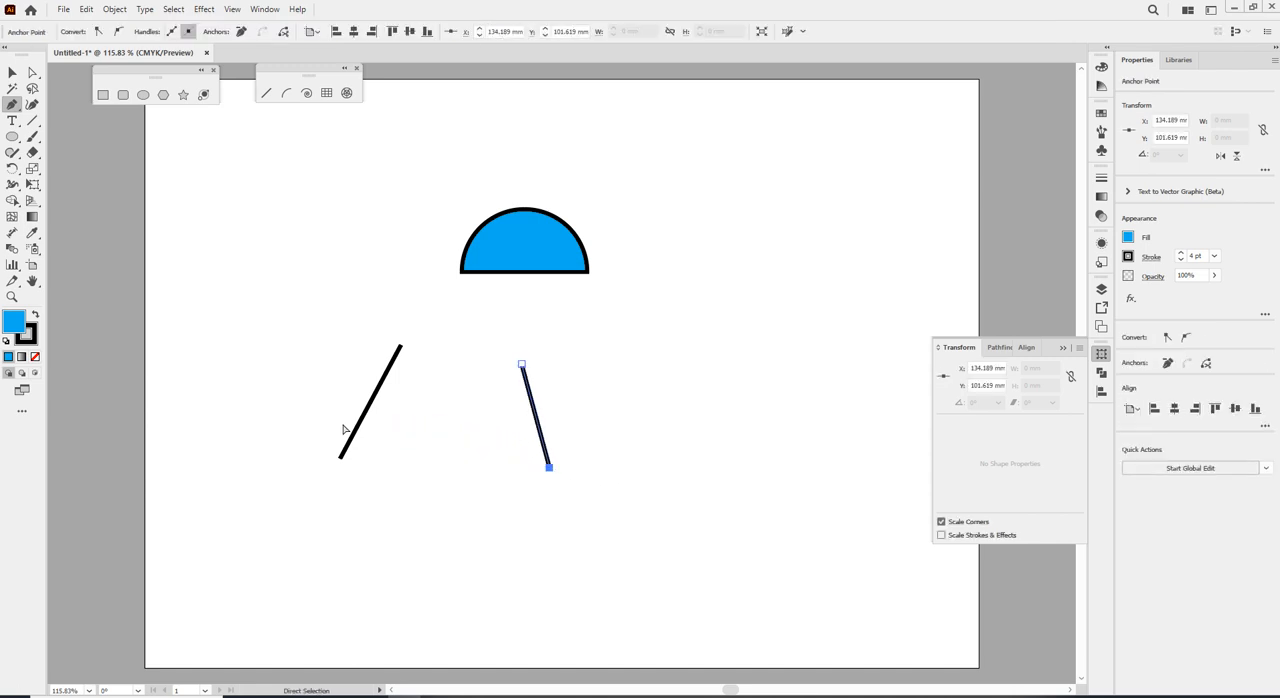
key("Escape")
Try to join the upper end points of the two slanted lines.
left_click(32, 73)
left_click_drag(350, 333, 580, 400)
key("v")
key("ctrl+j")
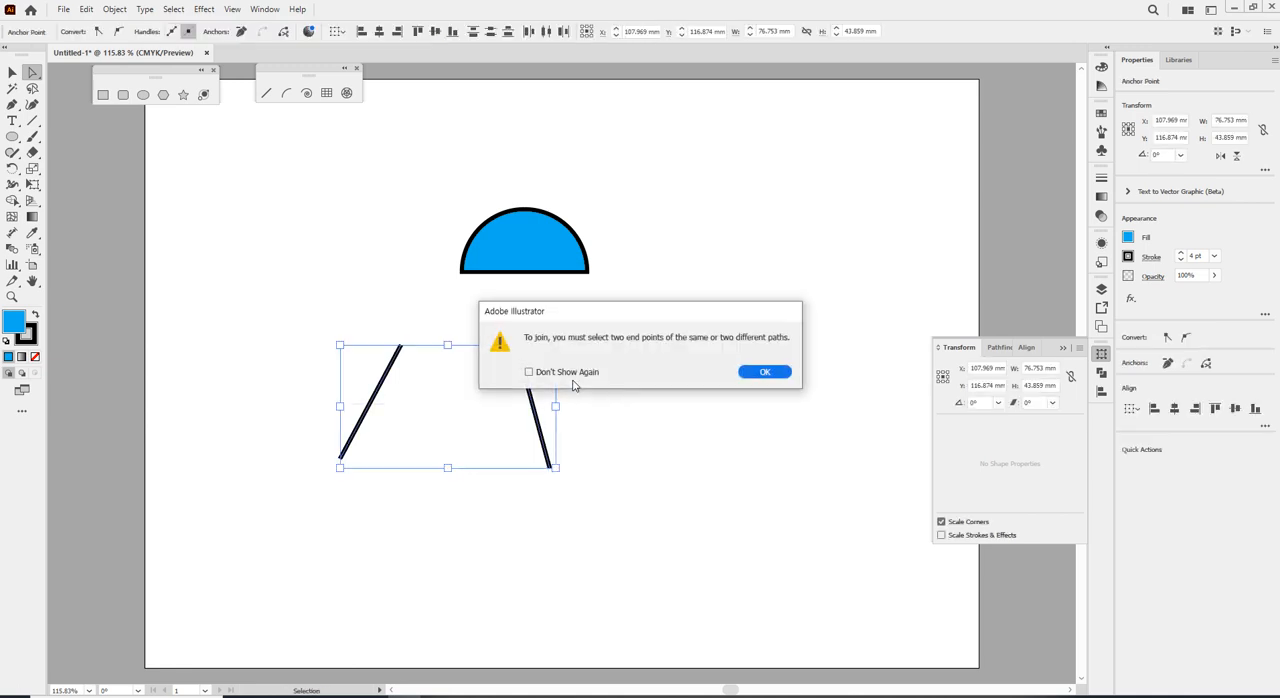
left_click(747, 371)
Delete the stray anchor point near the slanted lines and join the two lines' upper end points.
key("a")
left_click_drag(537, 327, 580, 377)
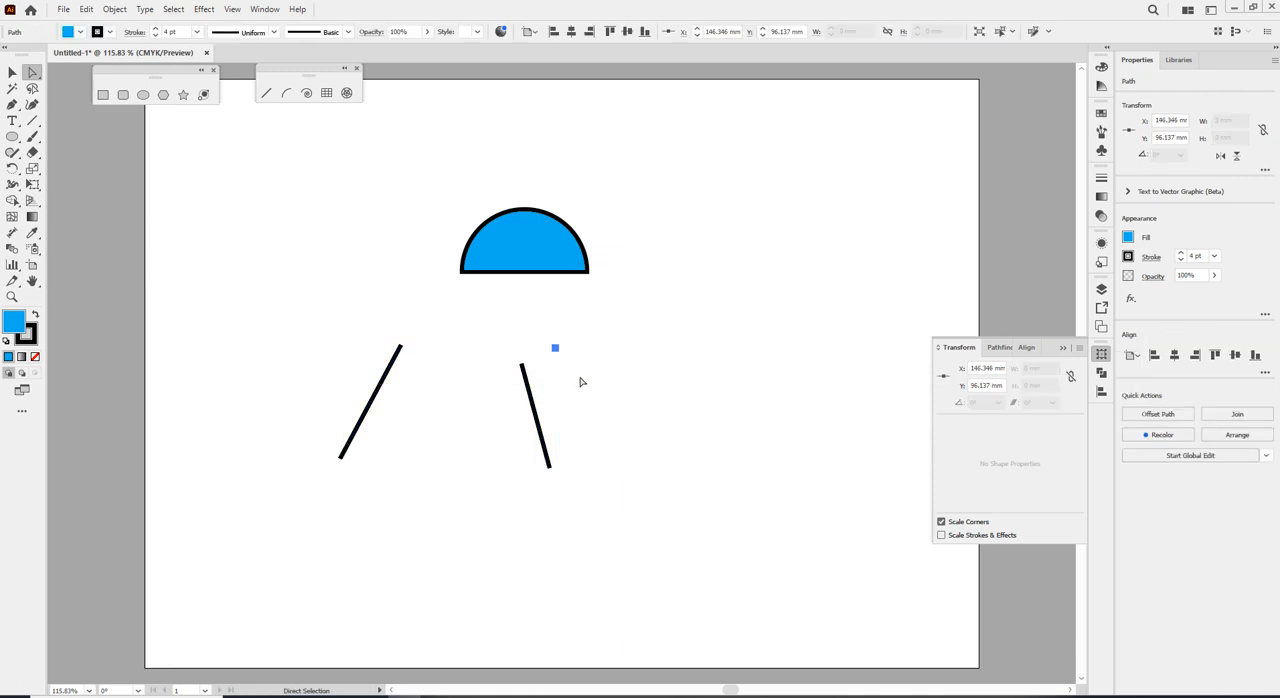
key("Delete")
left_click_drag(360, 321, 620, 411)
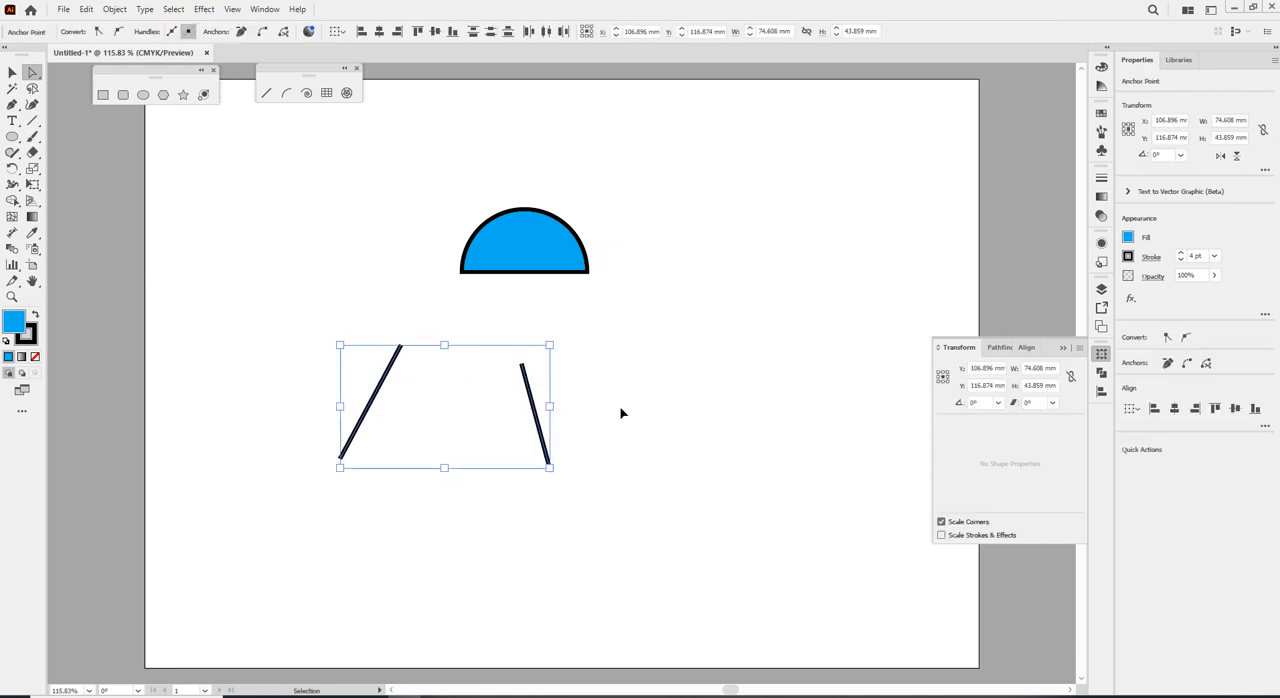
key("ctrl+j")
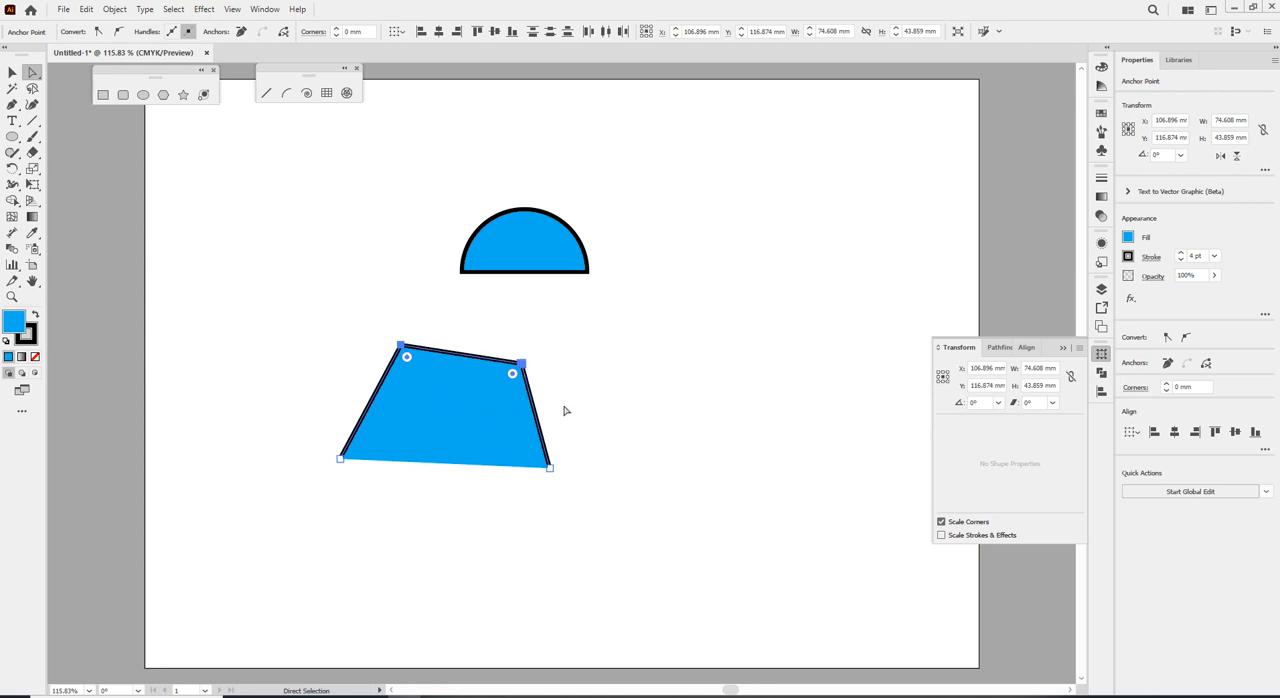
left_click(549, 366)
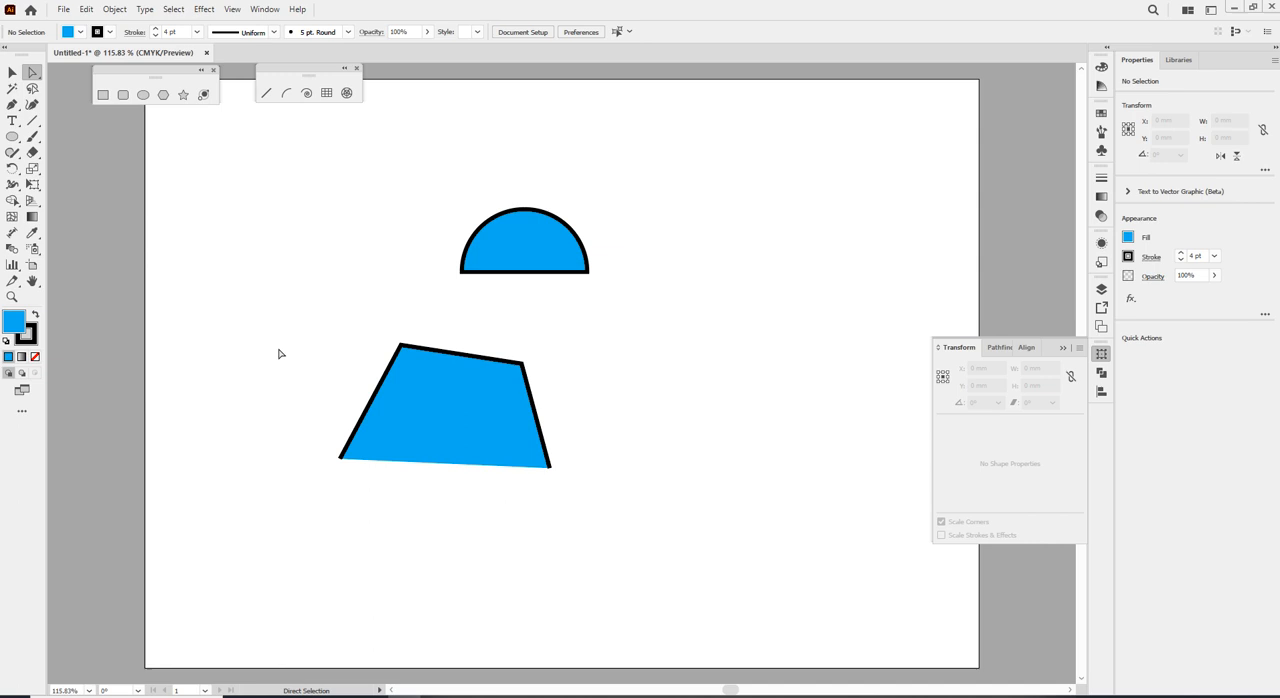
Draw a short horizontal line below the open four-sided shape with the Pen tool.
left_click(12, 104)
left_click(399, 516)
left_click(475, 516)
key("Escape")
Try to join the shape's lower end points and the short line's end points all at once.
left_click(36, 73)
left_click_drag(308, 448, 640, 594)
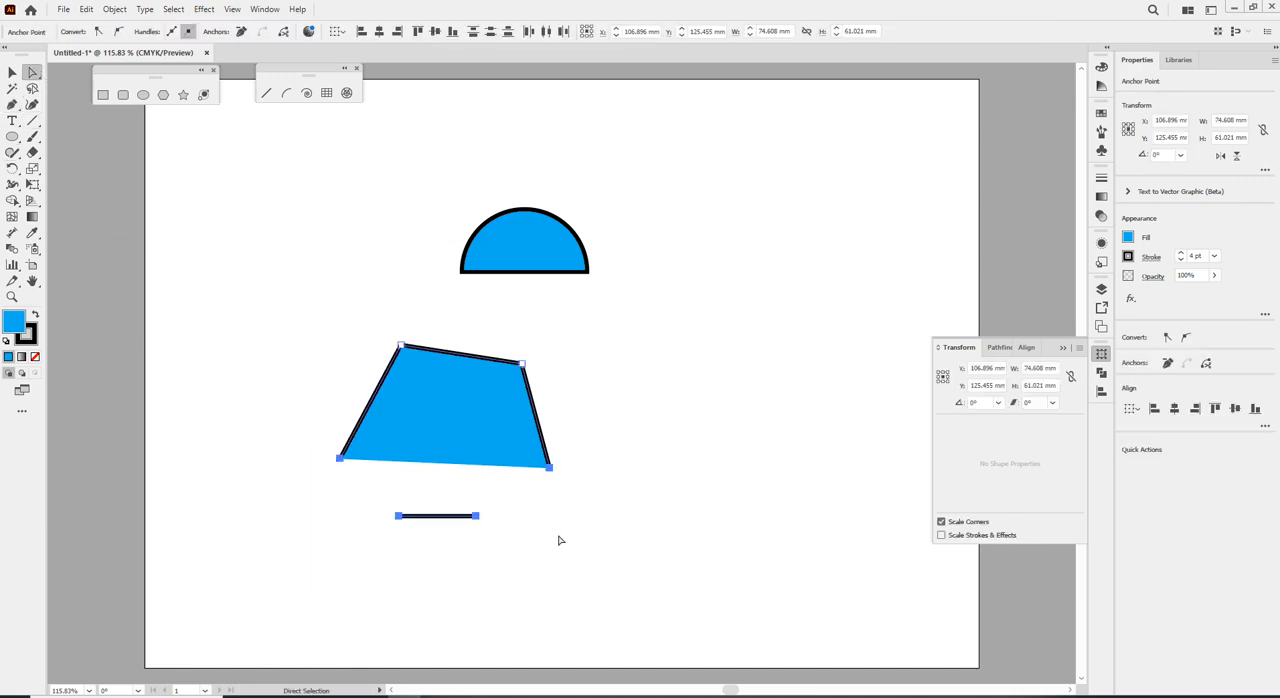
key("ctrl+j")
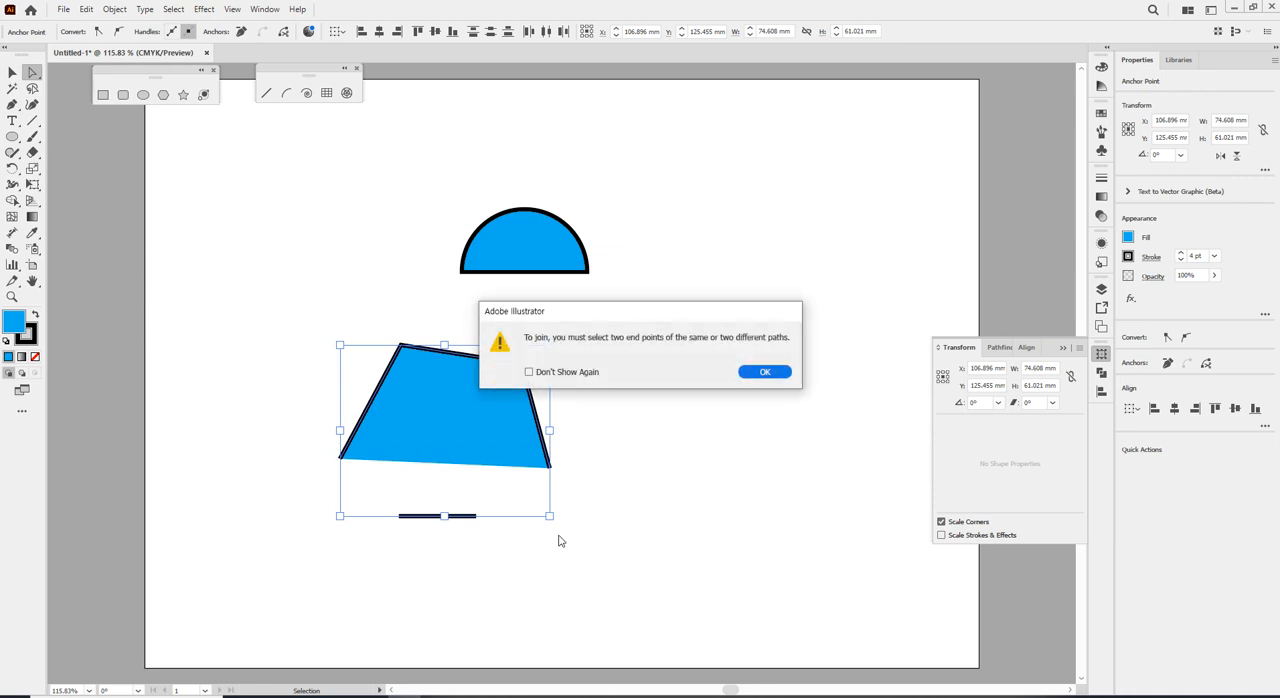
key("Return")
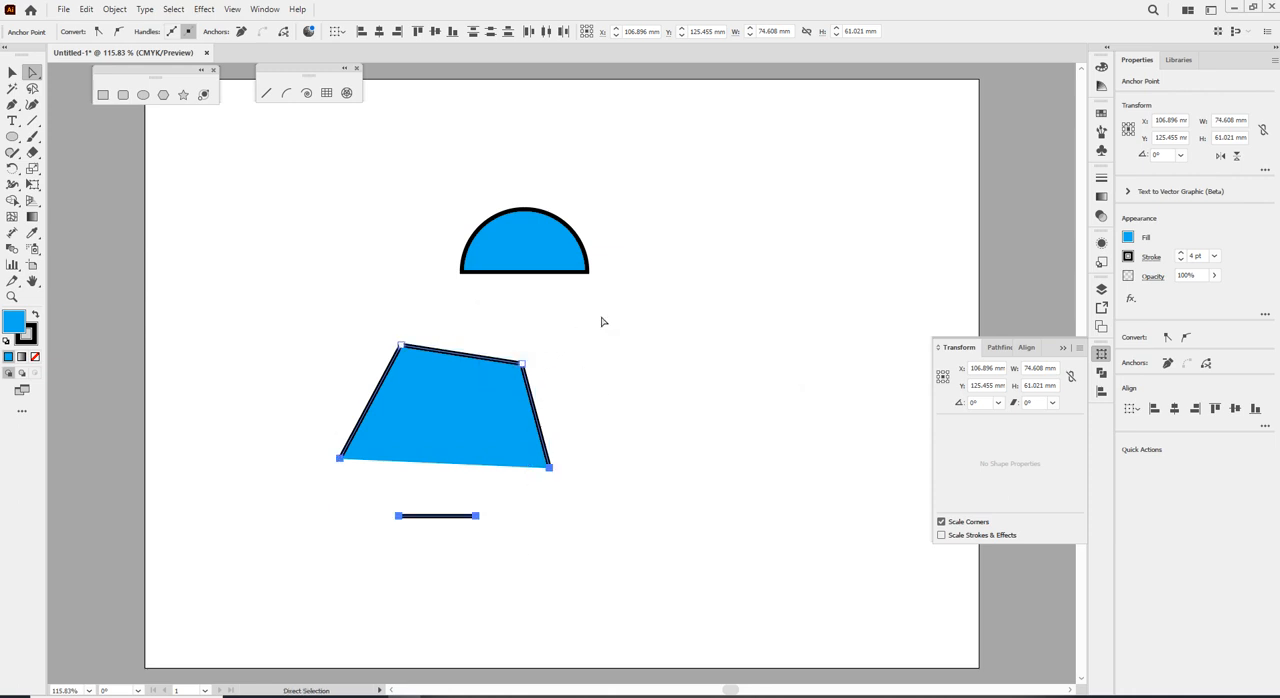
Join only the two lower end points of the open four-sided shape, then deselect it.
left_click_drag(315, 441, 654, 481)
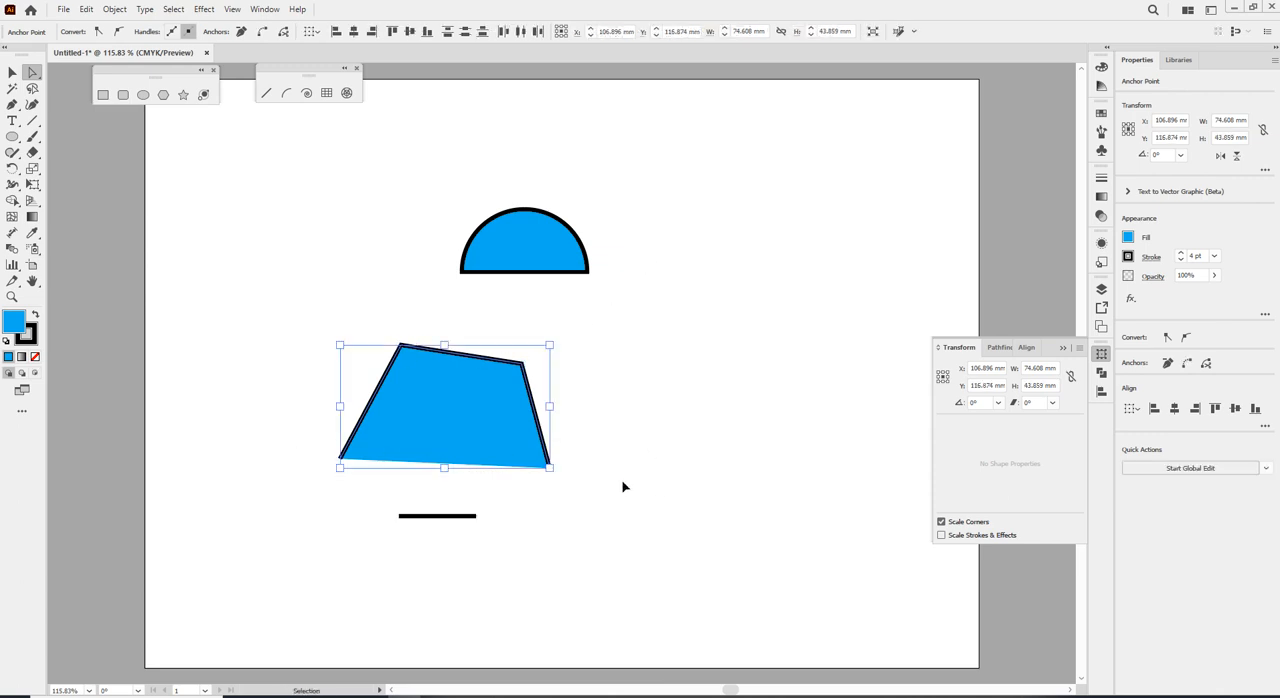
key("ctrl+j")
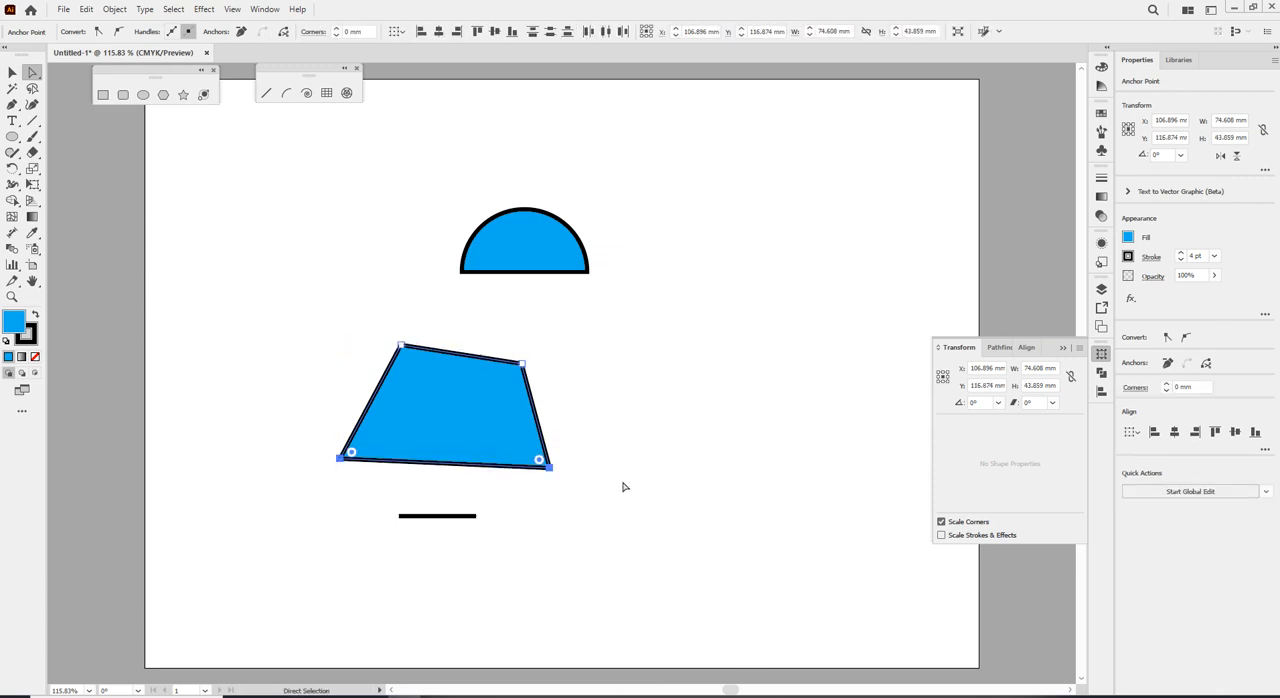
left_click(565, 338)
Draw an open triangle right of the other shapes with the Pen tool, leaving a small gap at its top corner.
left_click(14, 105)
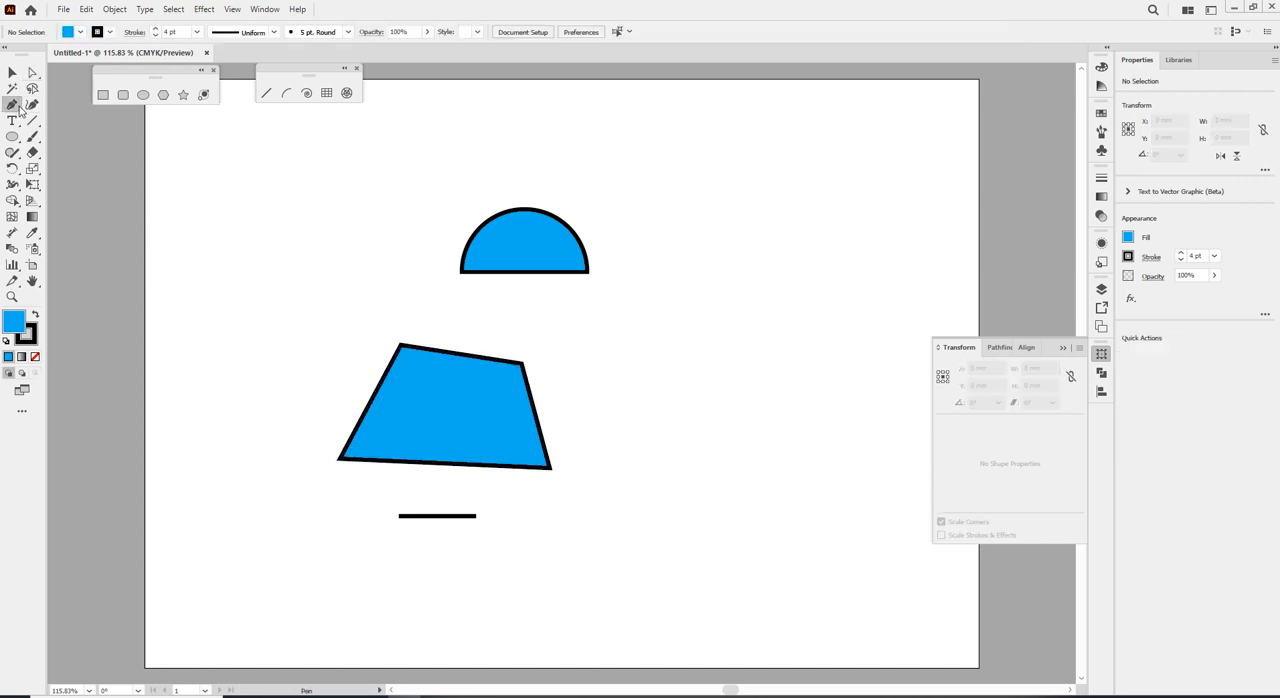
left_click(675, 291)
left_click(660, 411)
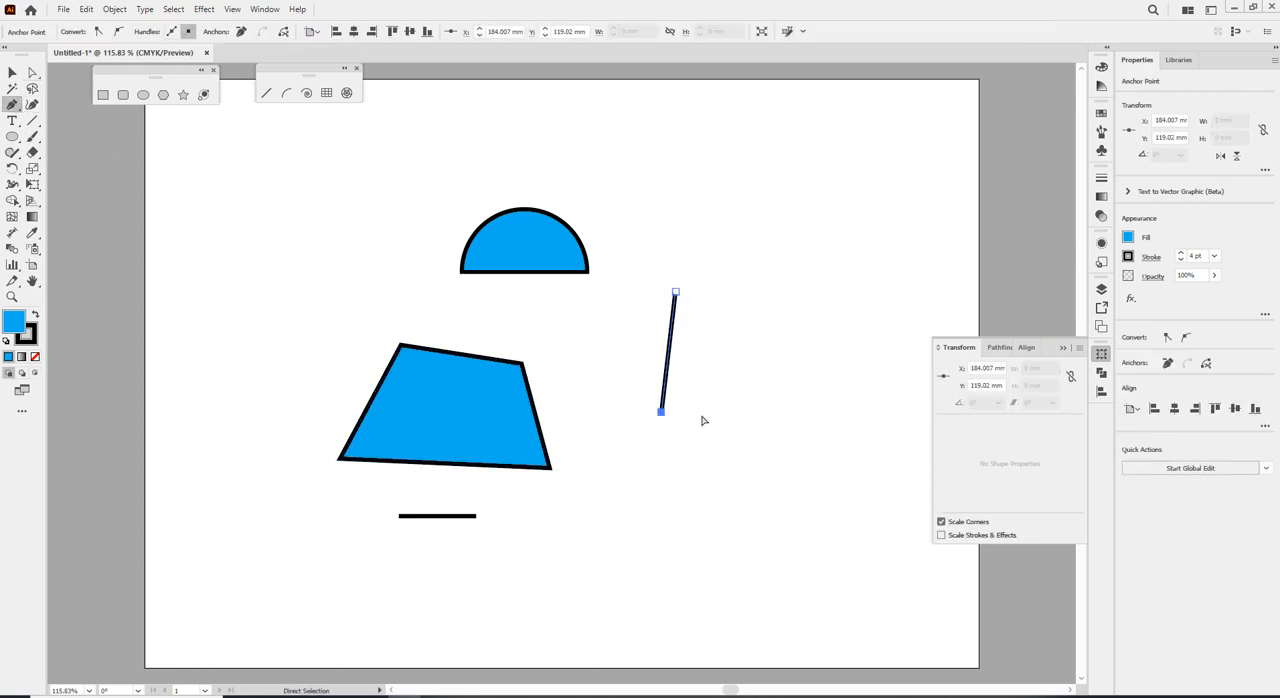
left_click(810, 406)
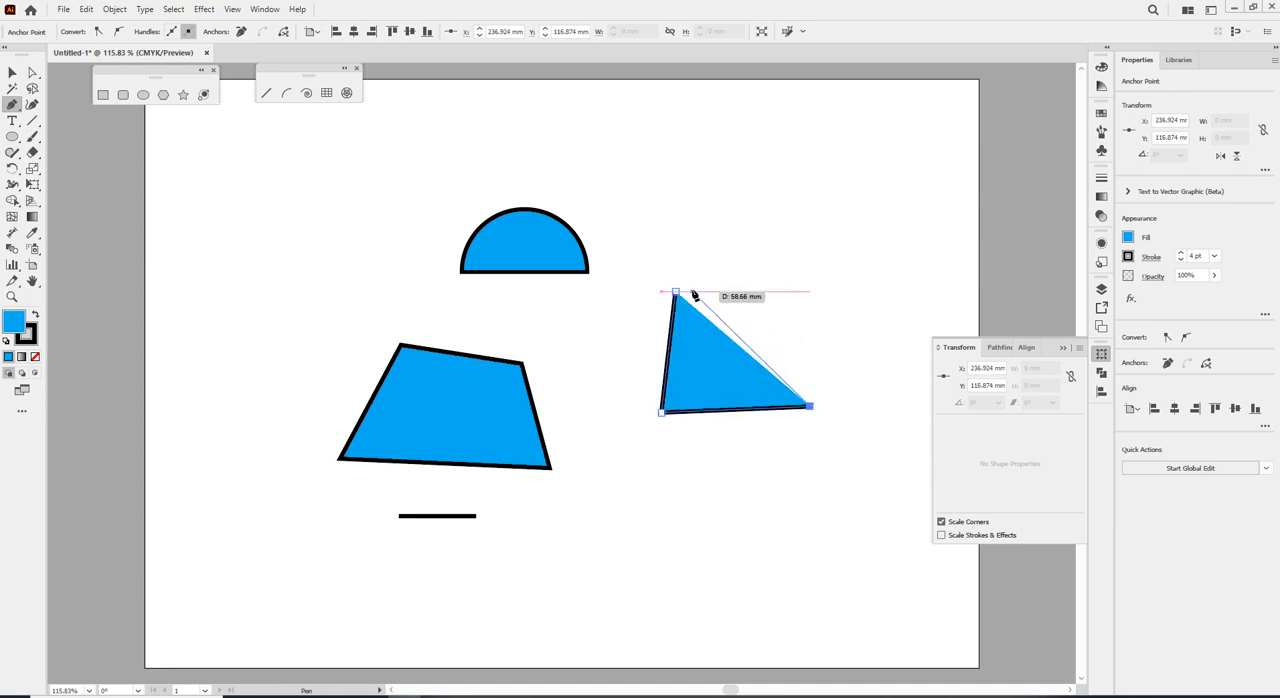
left_click(689, 290)
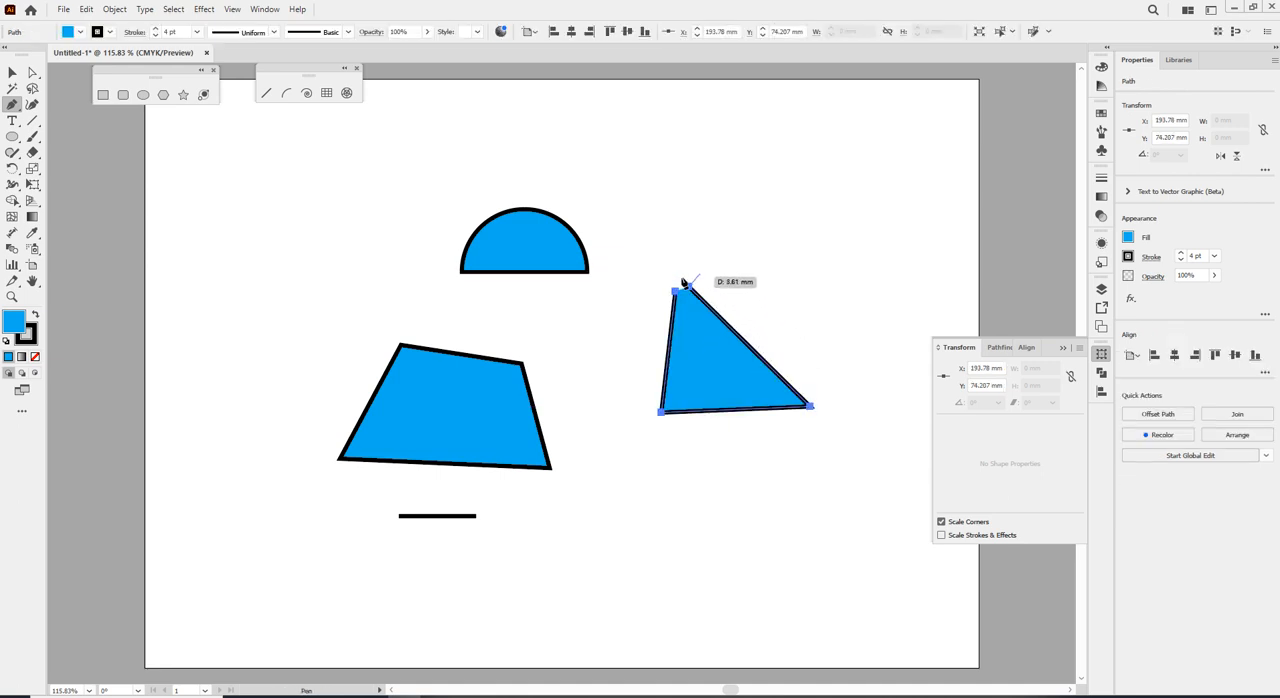
left_click(12, 72)
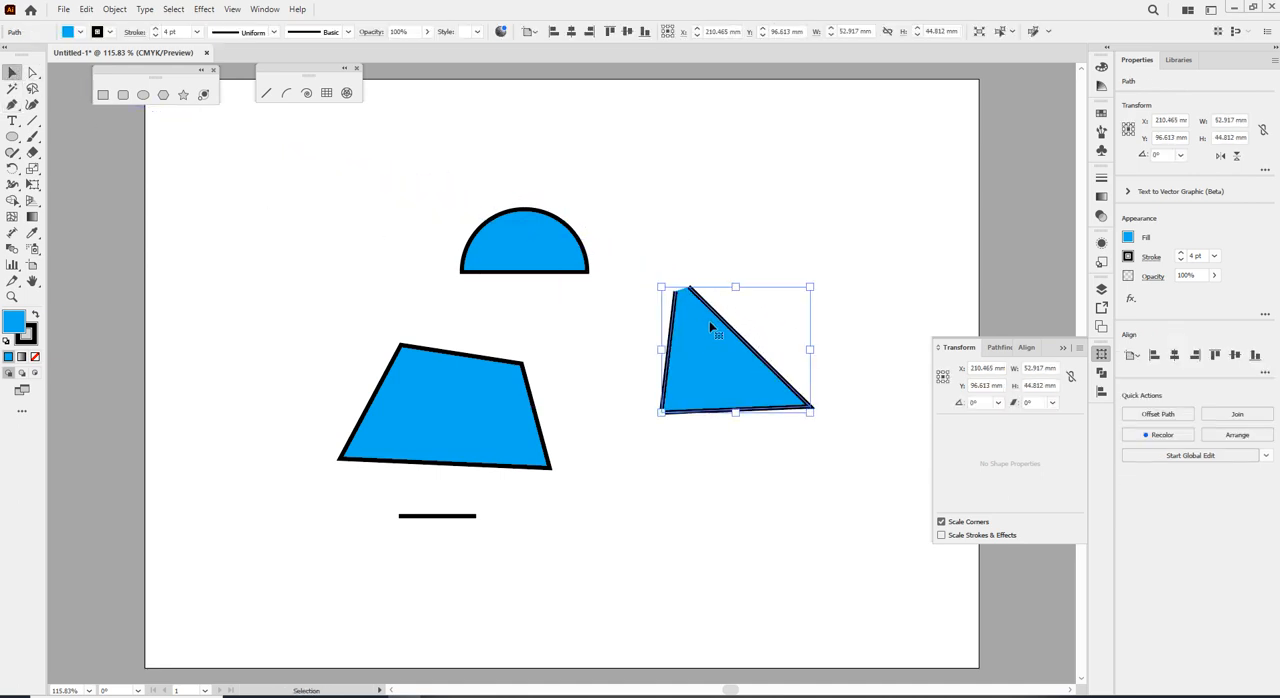
Move the triangle's left open end point close to the other end point at the top.
scroll(700, 312, "up", 2)
scroll(700, 305, "up", 1)
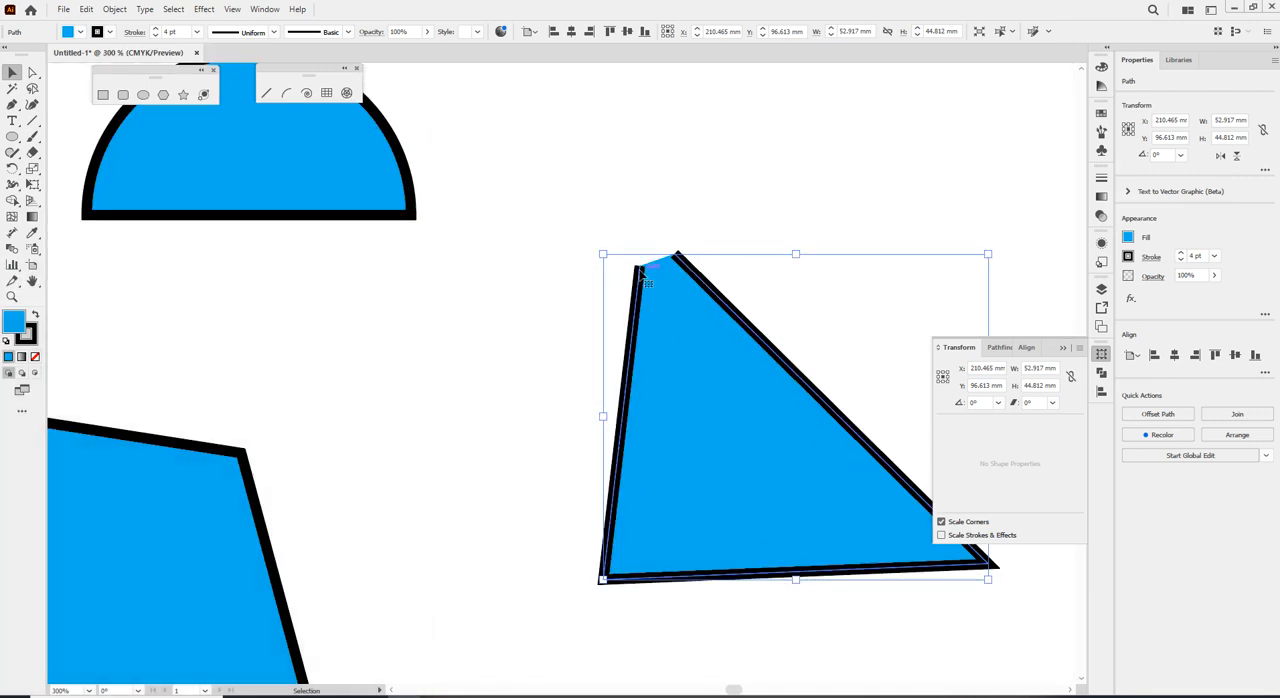
left_click(32, 72)
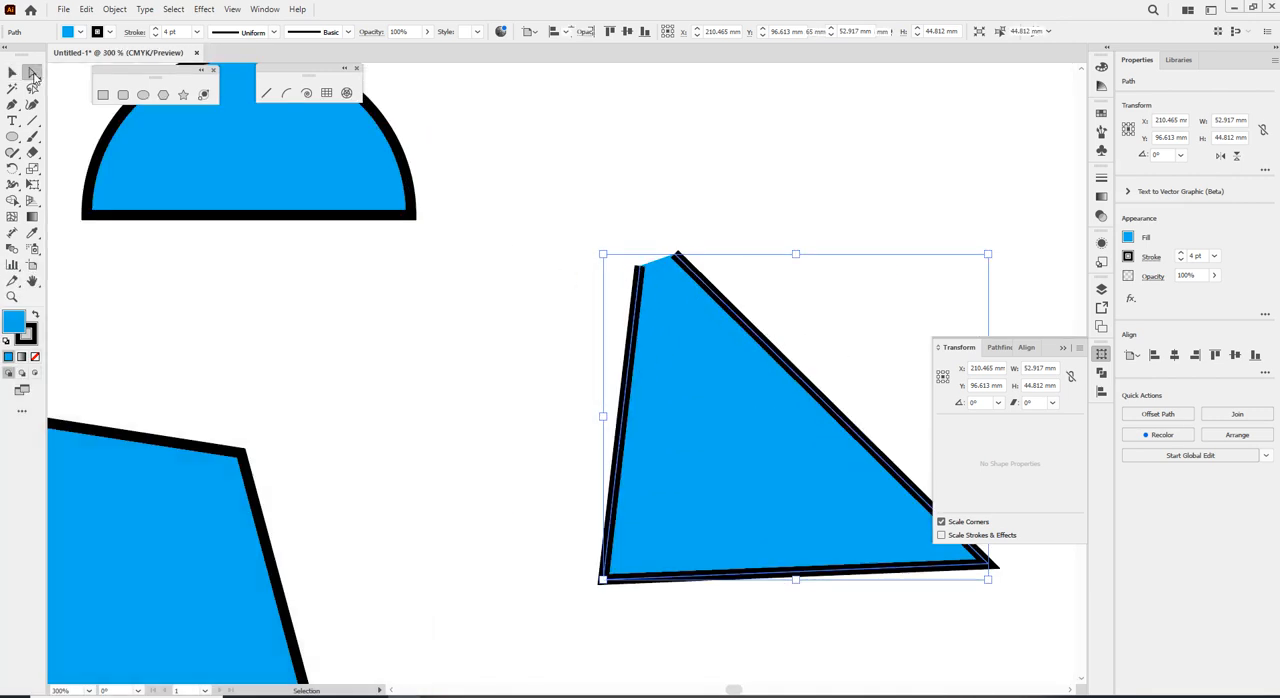
left_click(639, 266)
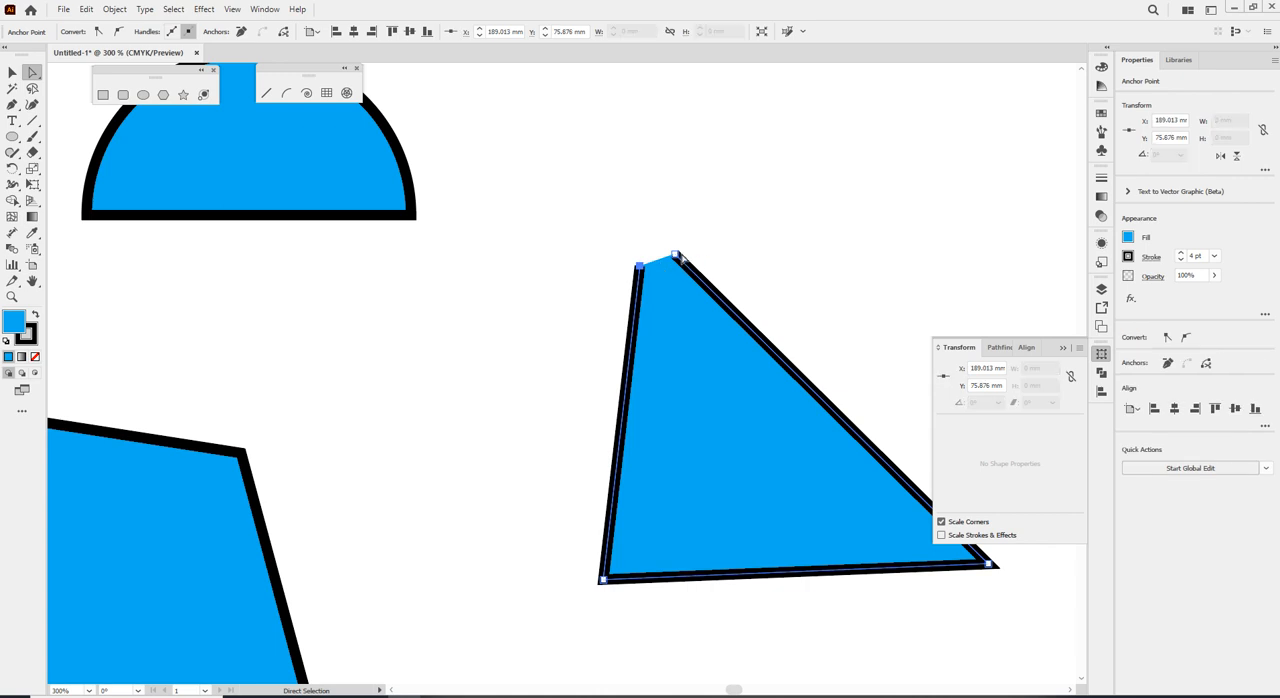
left_click_drag(645, 265, 667, 258)
left_click(614, 303)
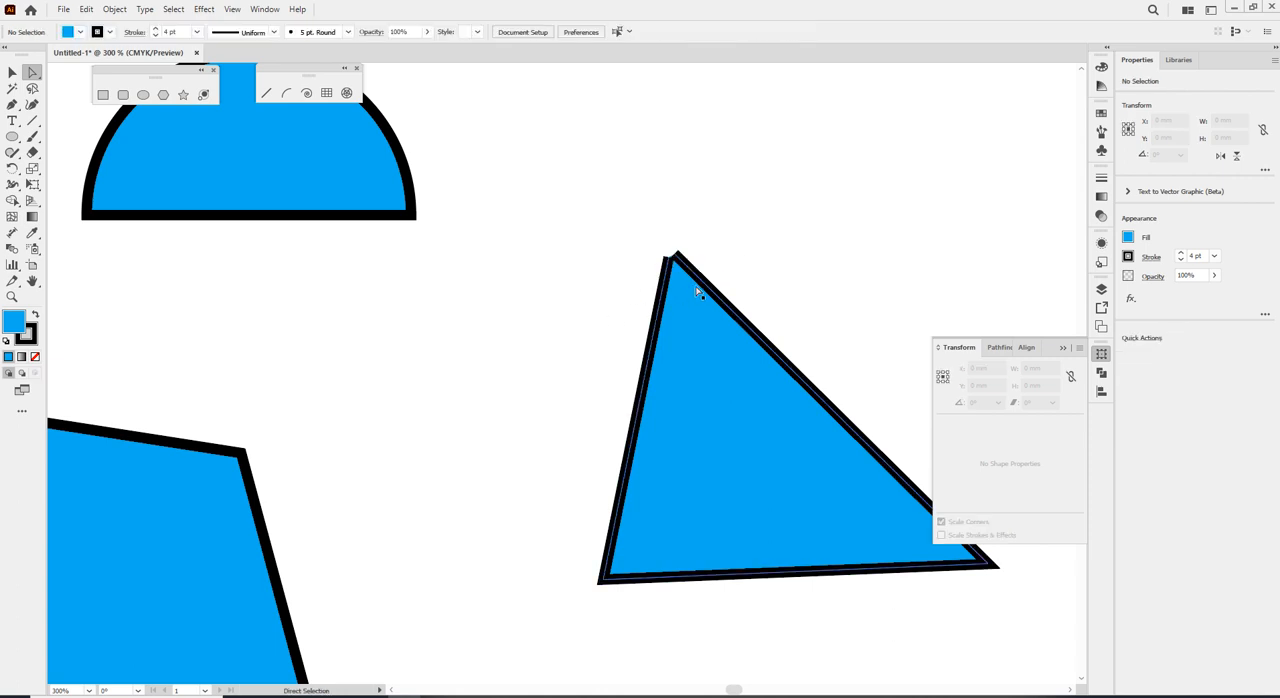
Select the triangle's two nearby top end points and join them with a short segment.
scroll(735, 348, "down", 2)
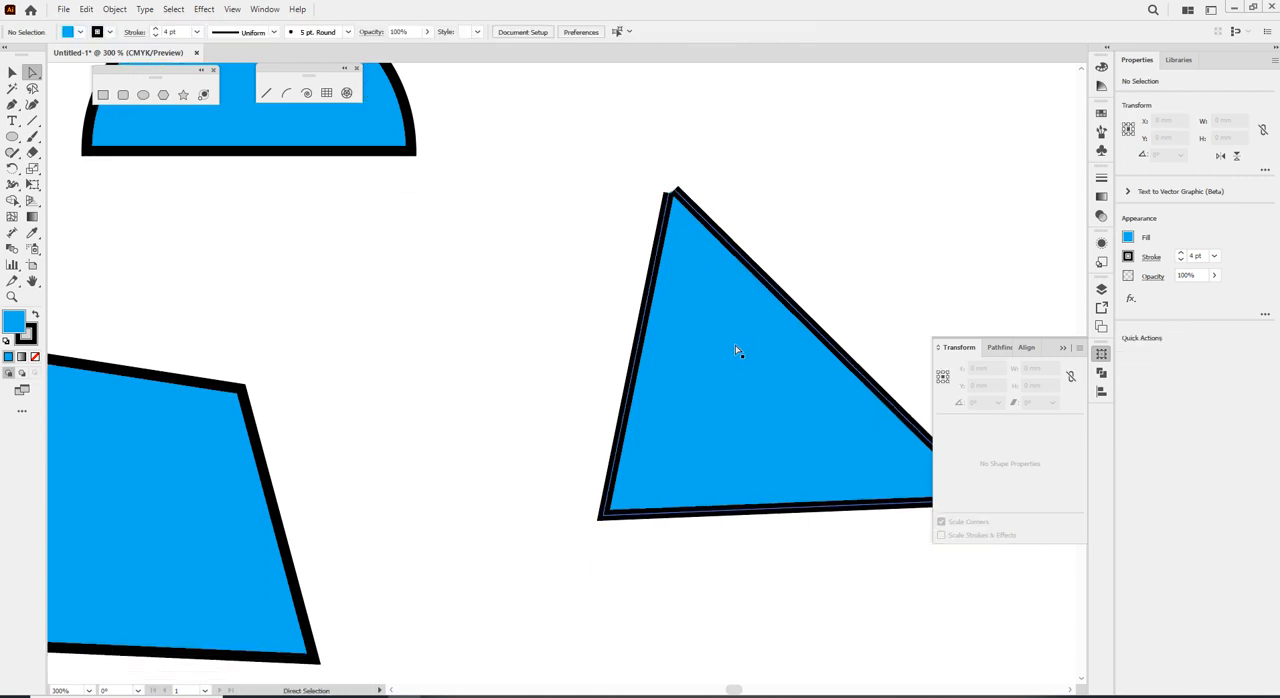
scroll(735, 348, "down", 4)
left_click(721, 312)
key("ctrl")
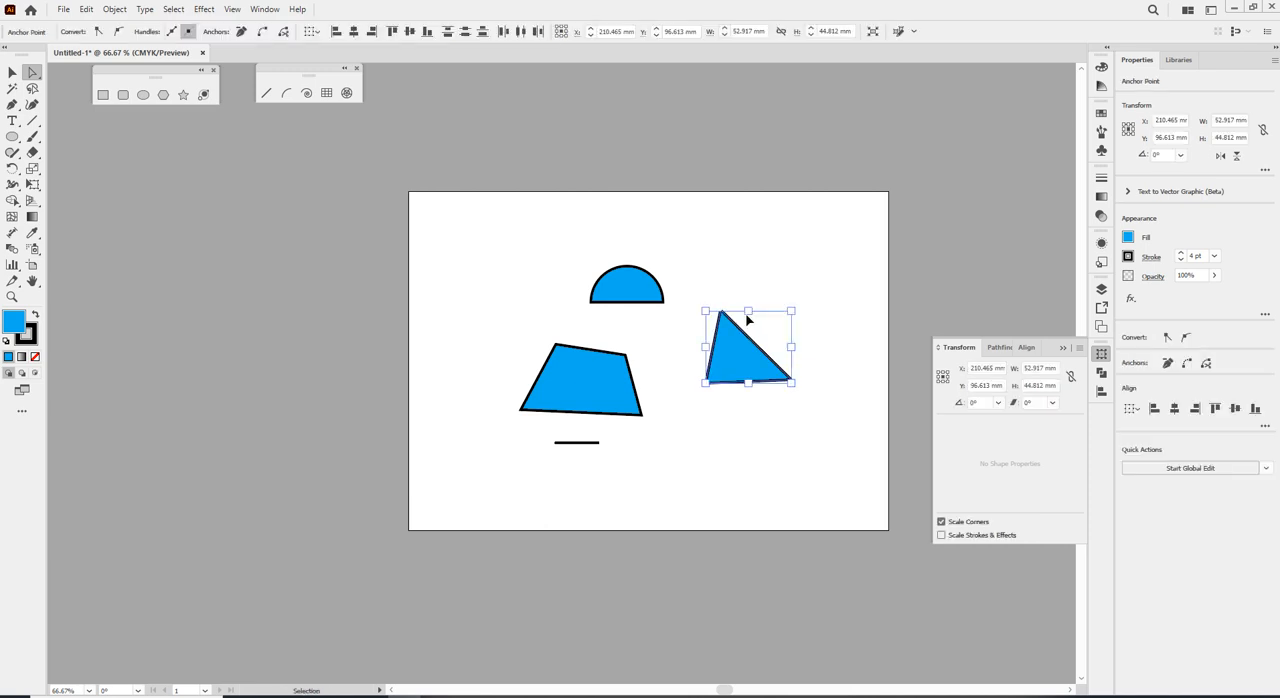
scroll(735, 360, "up", 2)
scroll(730, 391, "up", 10)
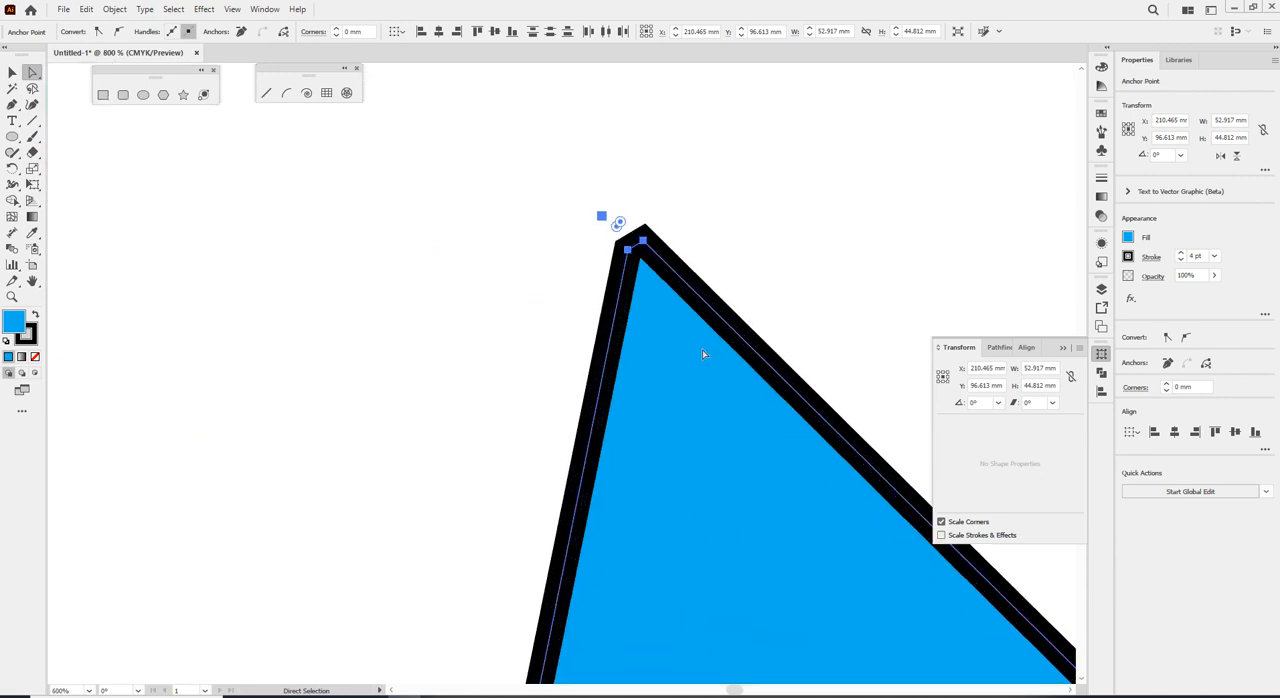
Delete the short segment between the triangle's two top anchor points.
left_click(611, 204)
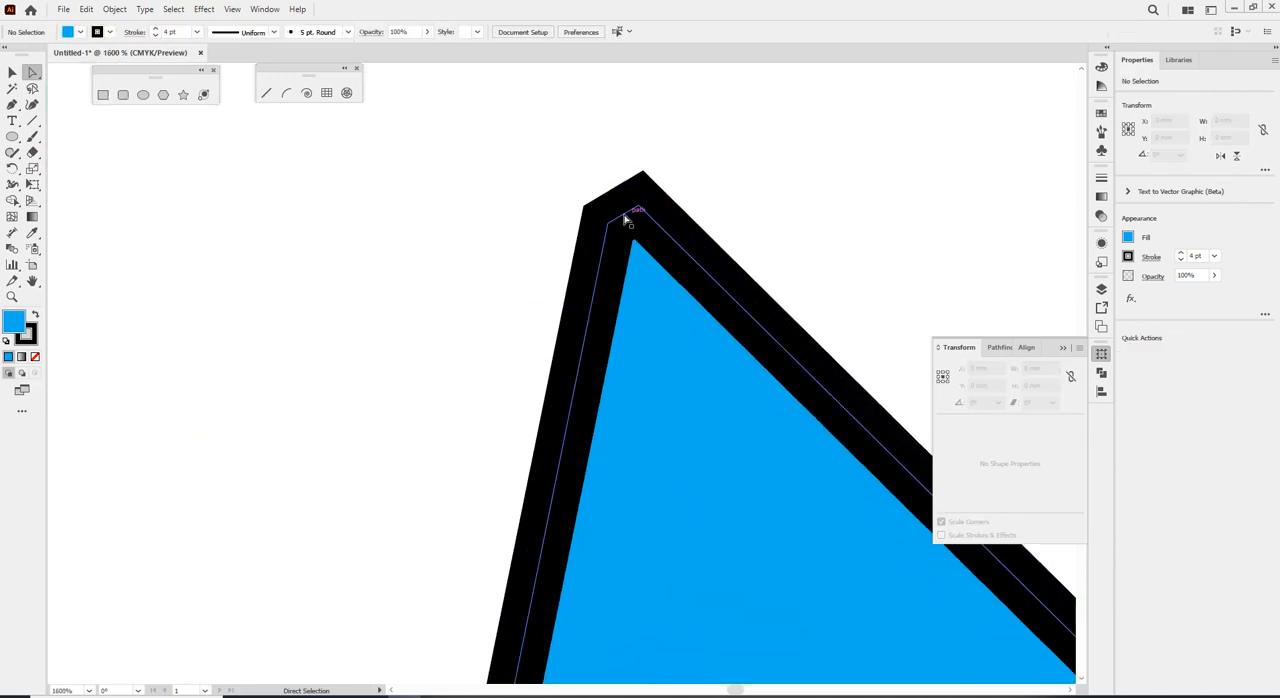
left_click(625, 218)
key("Delete")
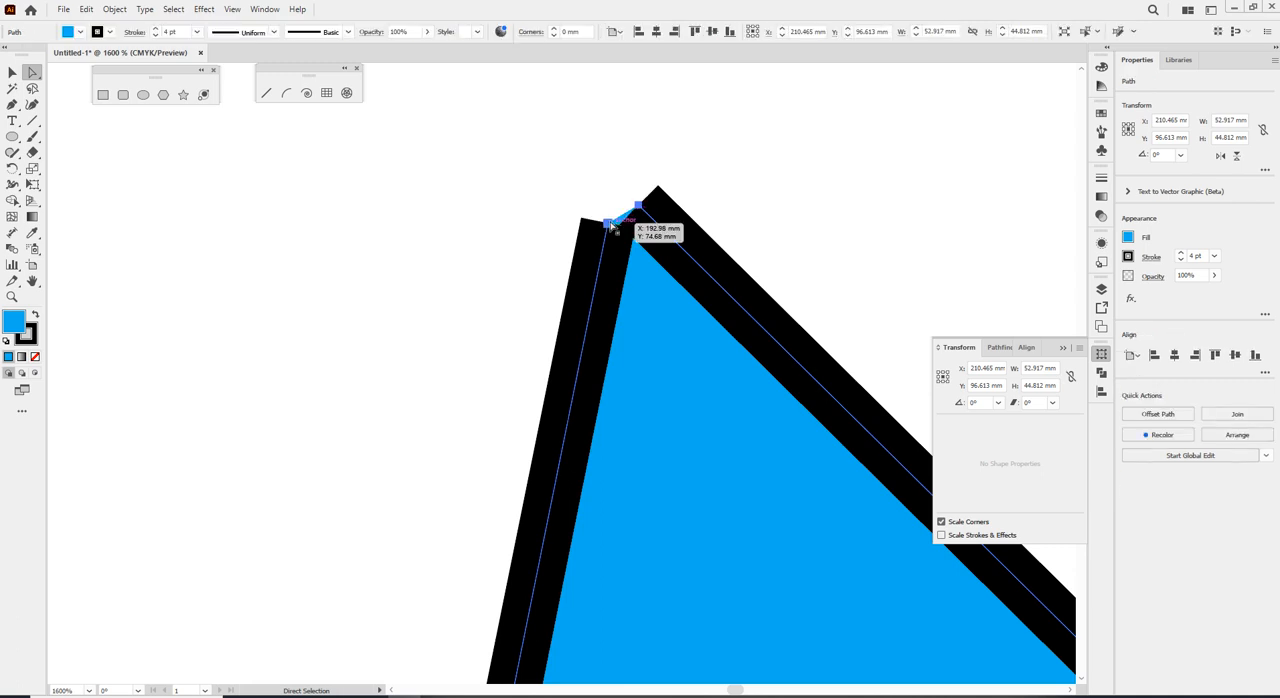
Place the triangle's two top end points on the same spot and join them into one corner.
left_click_drag(609, 221, 610, 122)
key("ctrl+z")
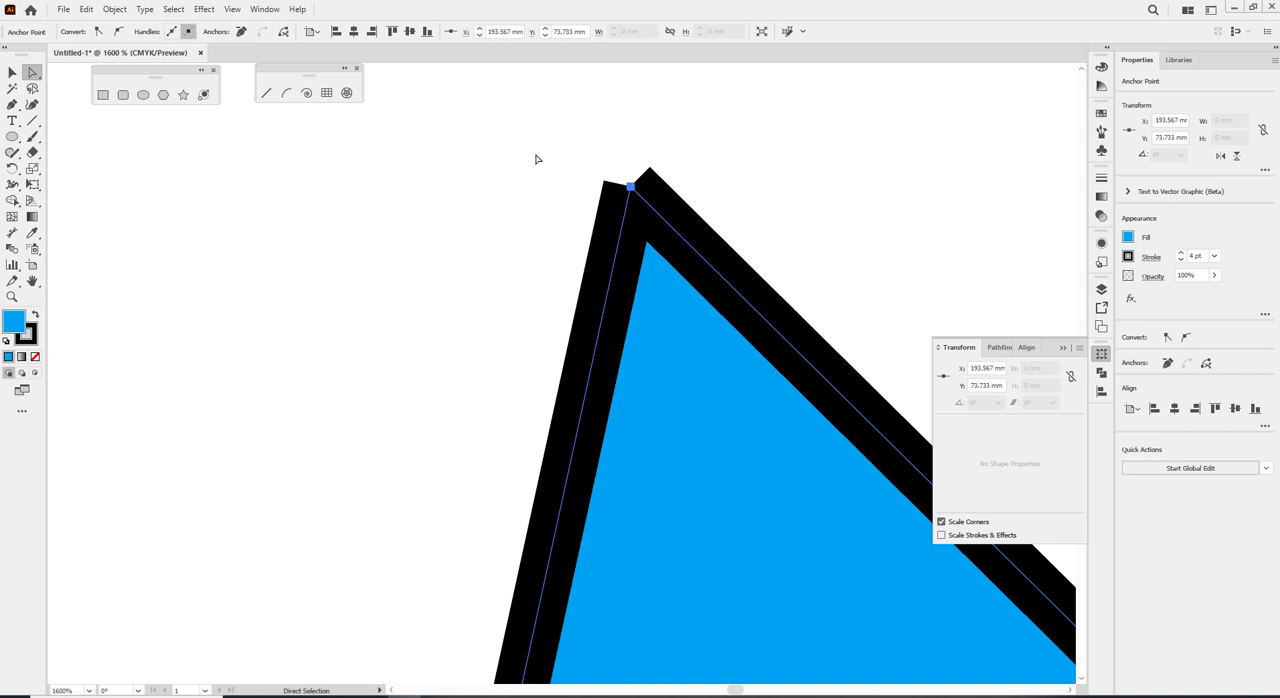
left_click(695, 252)
key("ctrl+j")
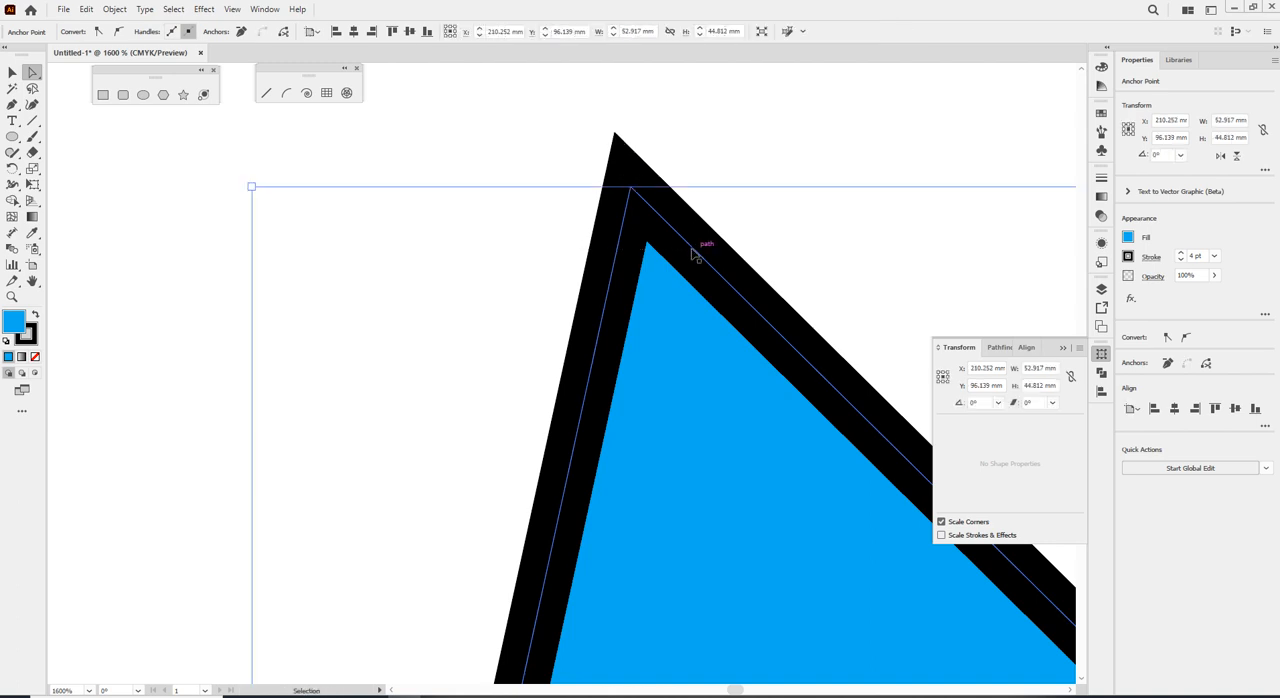
left_click(694, 178)
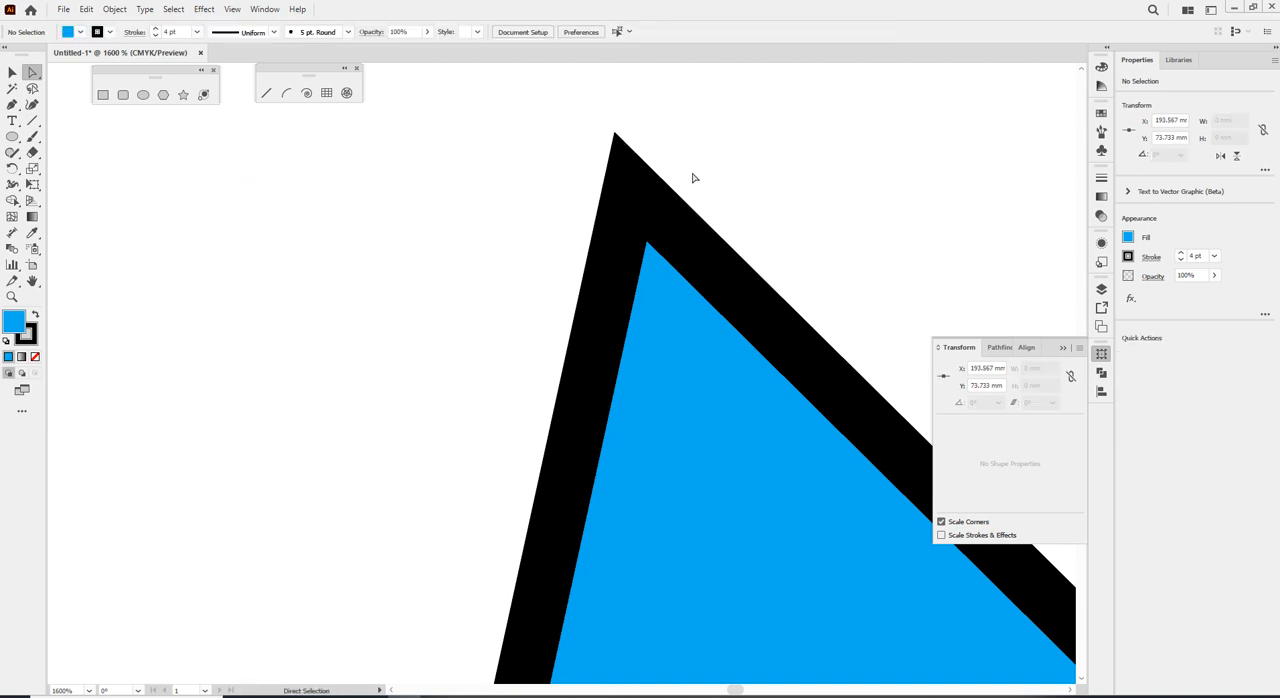
Move the triangle's joined top anchor point to about X 196.3 mm, Y 73.85 mm.
left_click(630, 186)
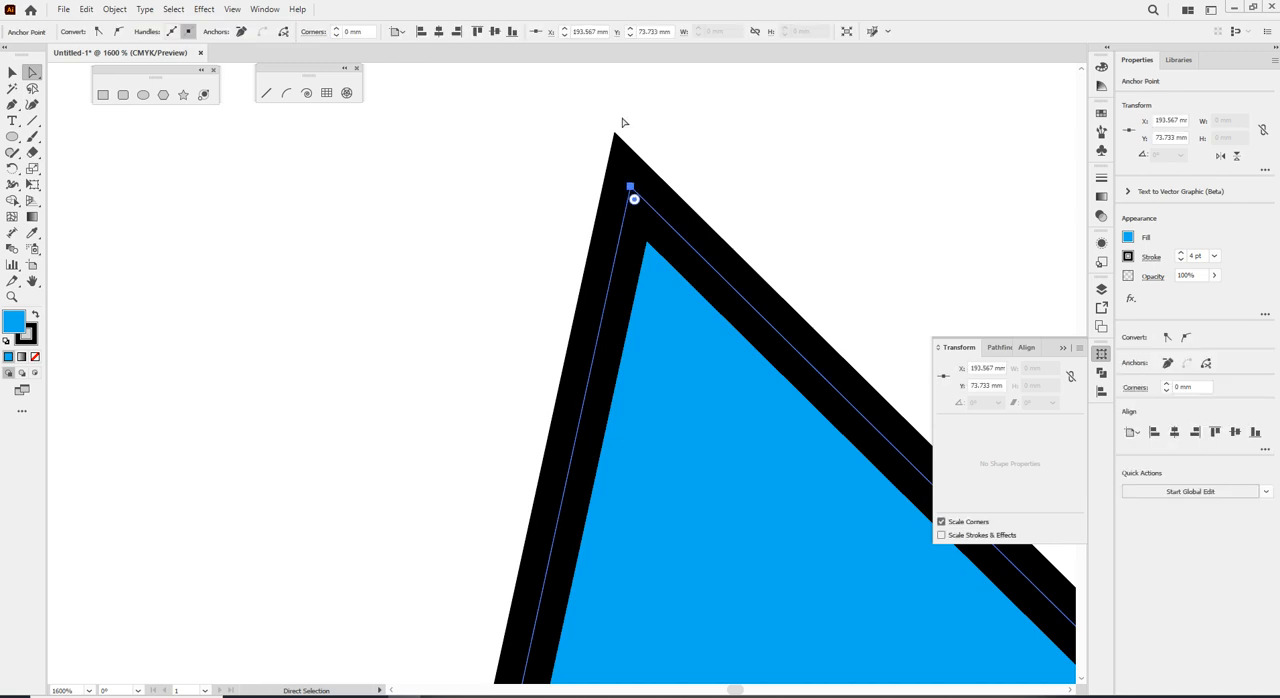
left_click_drag(640, 185, 606, 158)
scroll(613, 198, "down", 2)
scroll(613, 197, "down", 5)
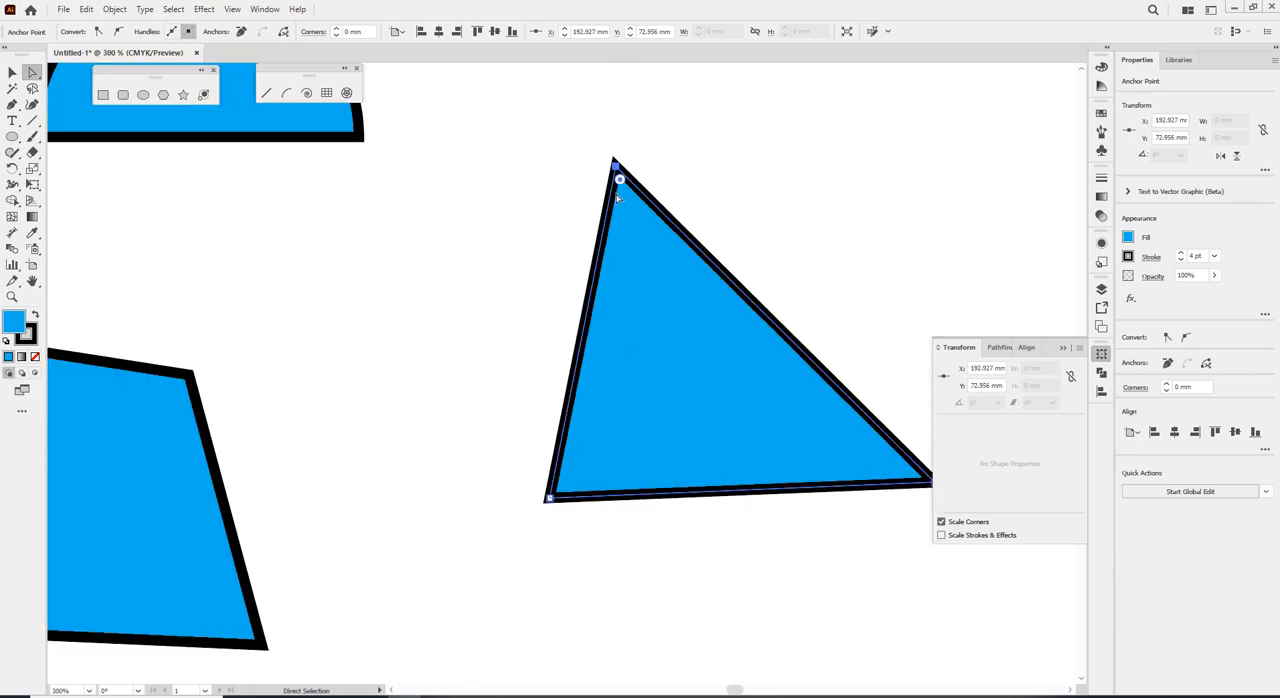
mouse_move(626, 168)
left_mouse_down()
mouse_move(735, 165)
mouse_move(618, 177)
mouse_move(650, 173)
left_mouse_up()
left_click(675, 173)
left_click(641, 173)
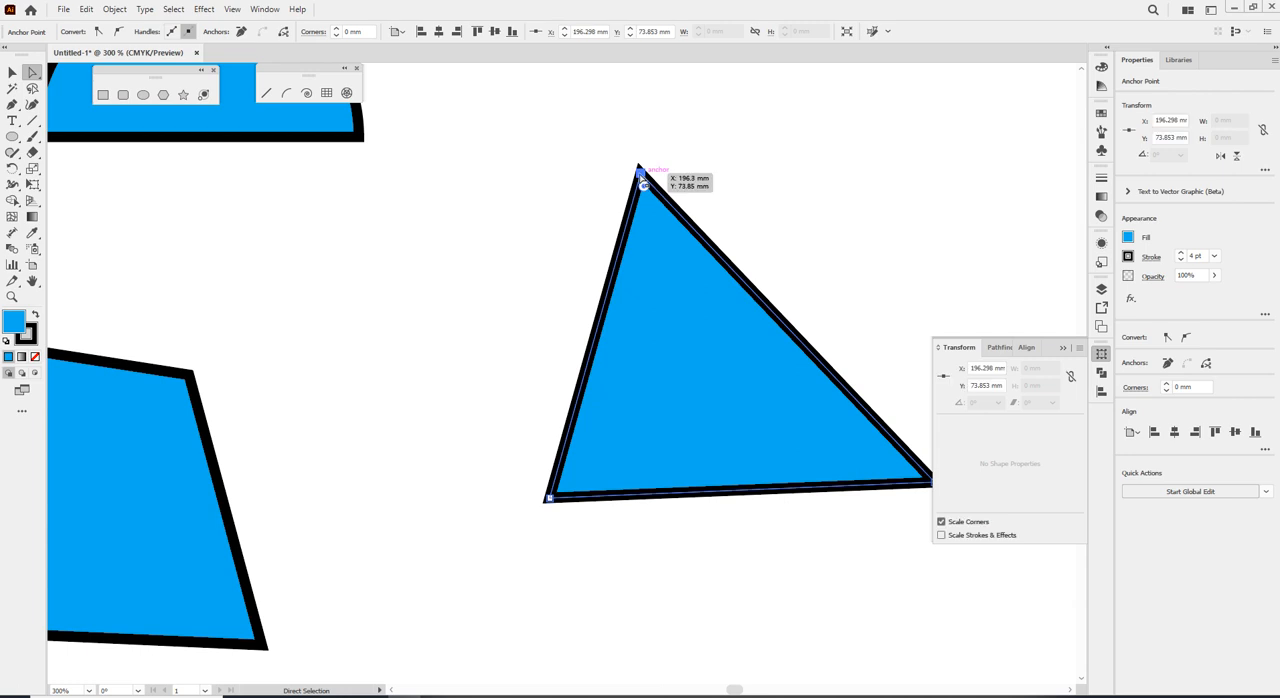
right_click(645, 174)
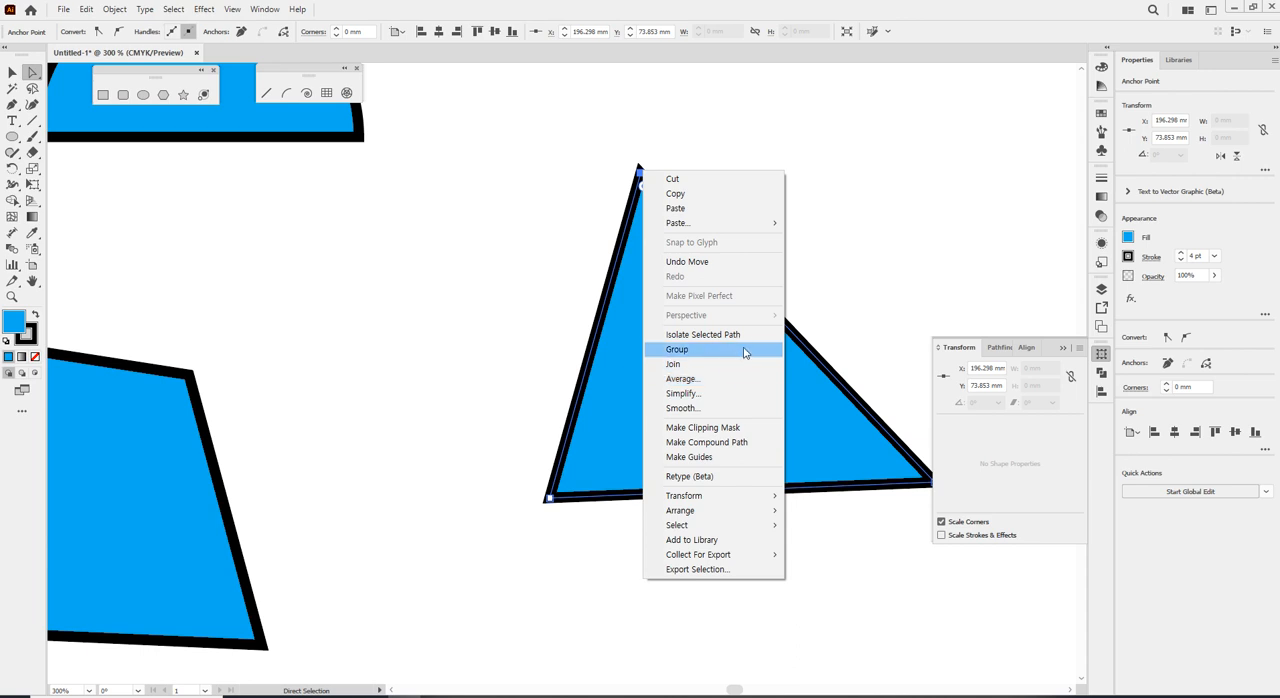
Add an anchor point on the triangle's right edge just below its top corner and delete it to open the path.
left_click(12, 105)
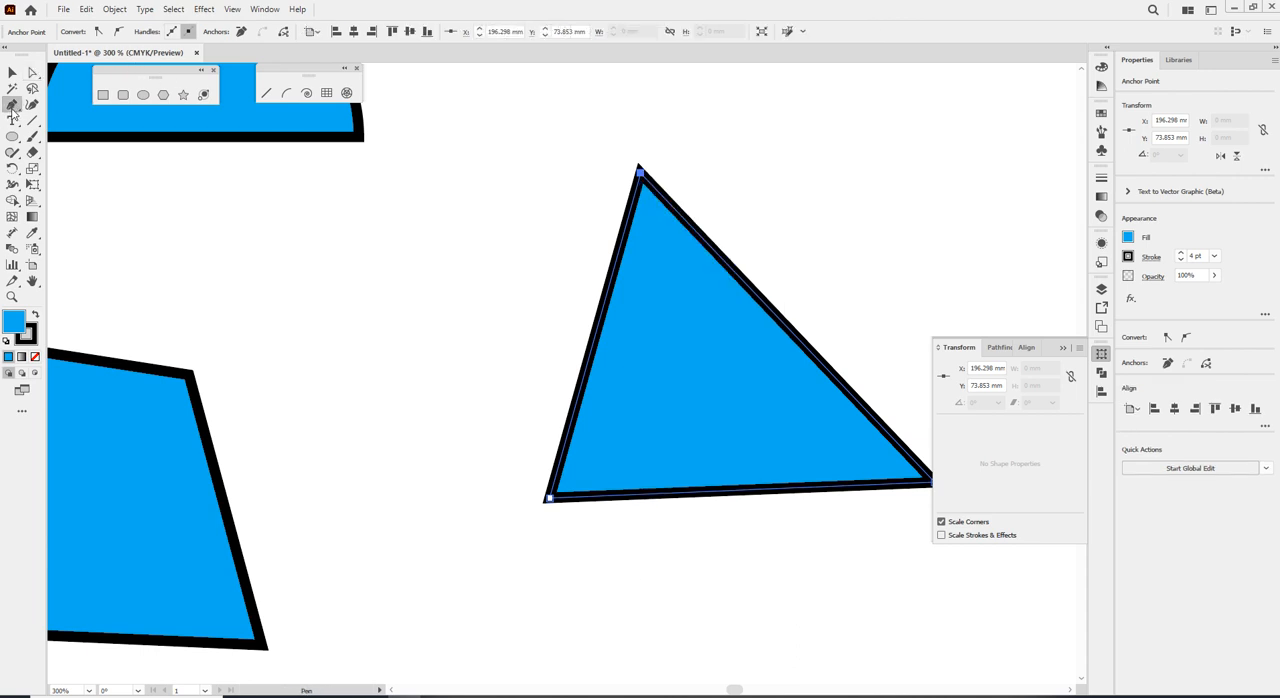
left_click(651, 186)
key("a")
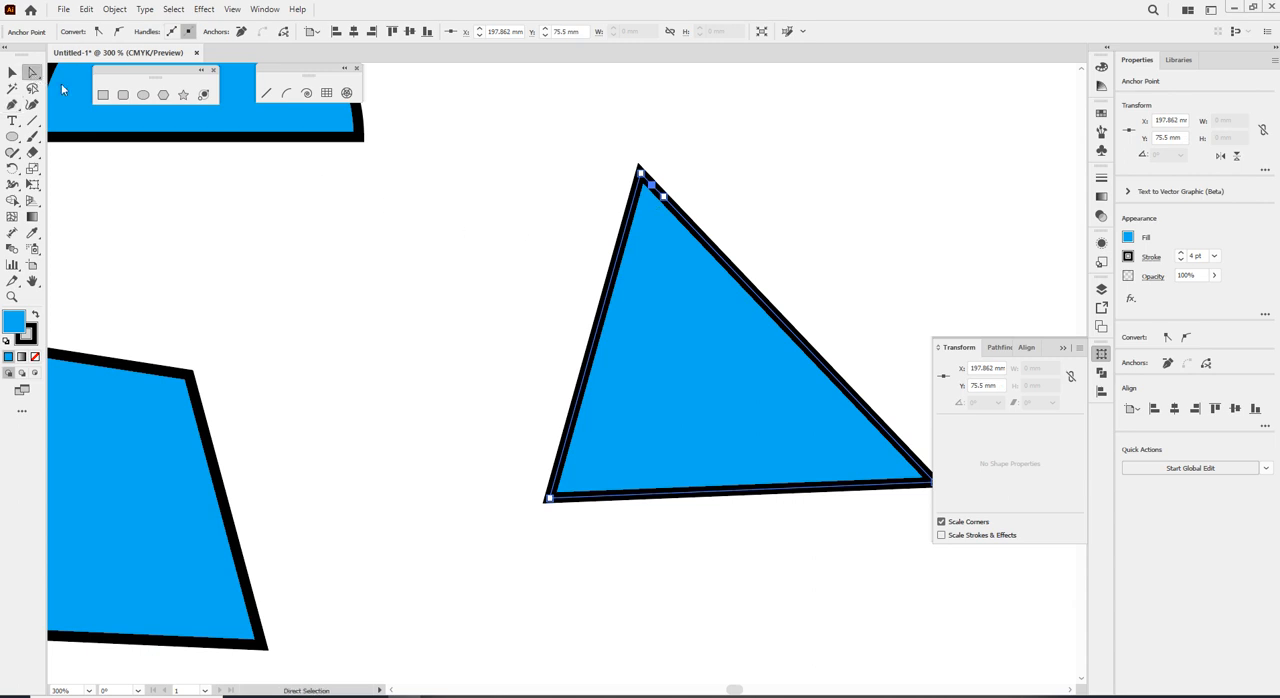
left_click(648, 193)
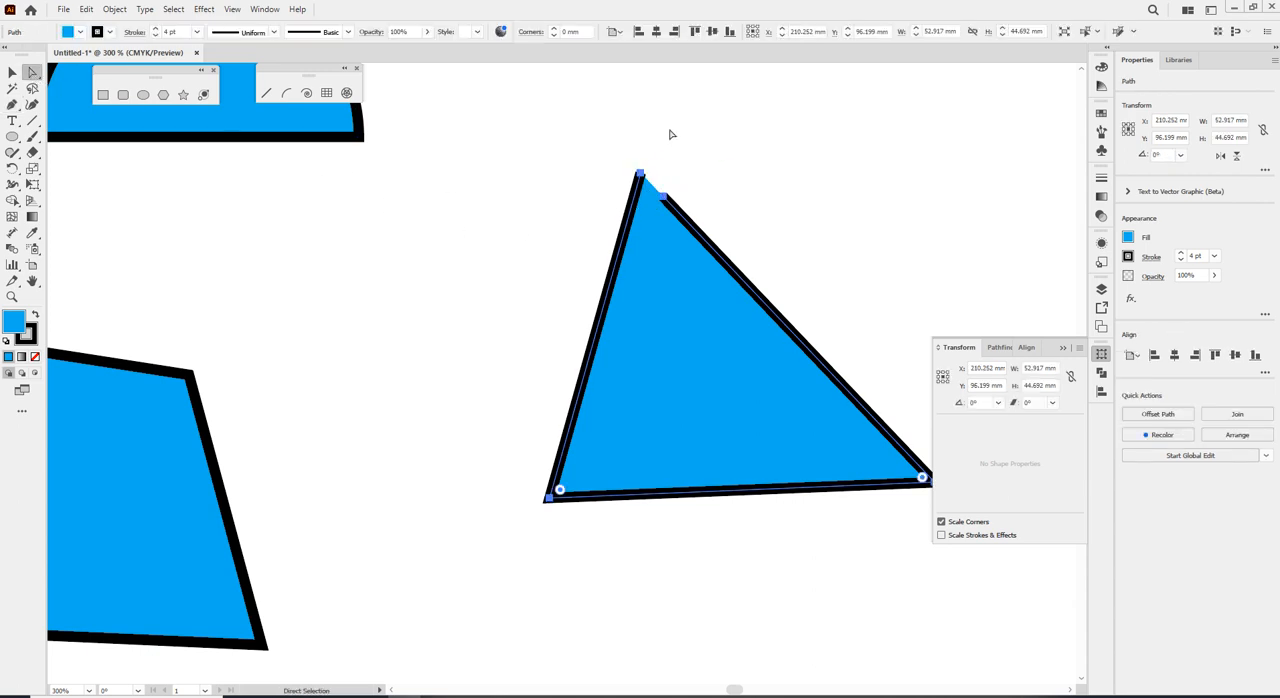
Move the open path's two top end points apart, to about X 189.3, Y 80.3 mm and X 208.6, Y 70.5 mm.
left_click_drag(640, 174, 542, 183)
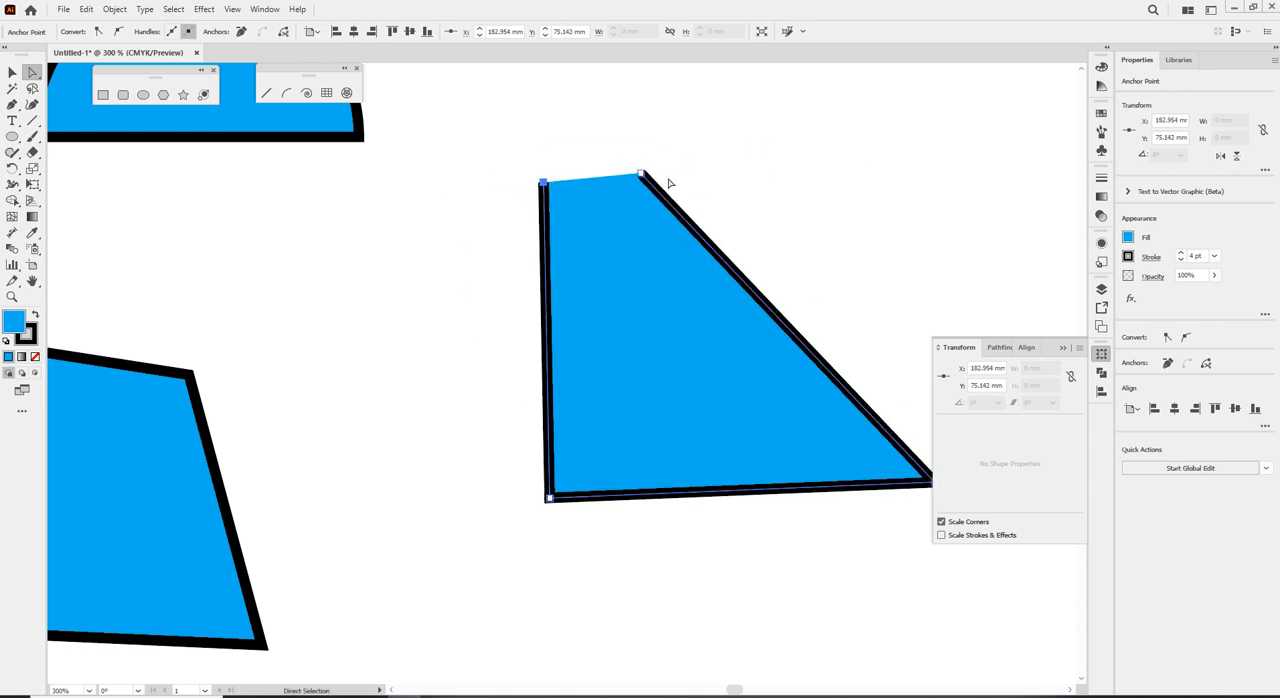
left_click_drag(645, 178, 731, 150)
left_click_drag(541, 186, 589, 219)
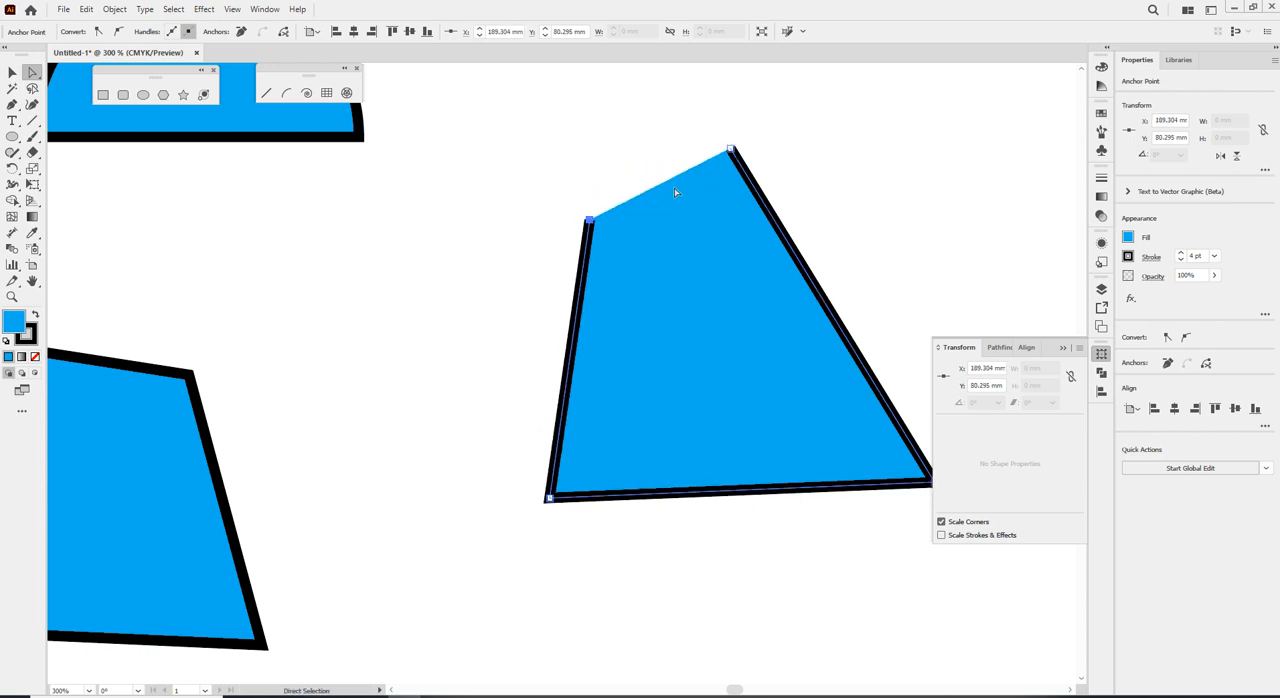
Try averaging the open path's two top end points on the horizontal axis, and undo it.
left_click_drag(505, 139, 742, 232)
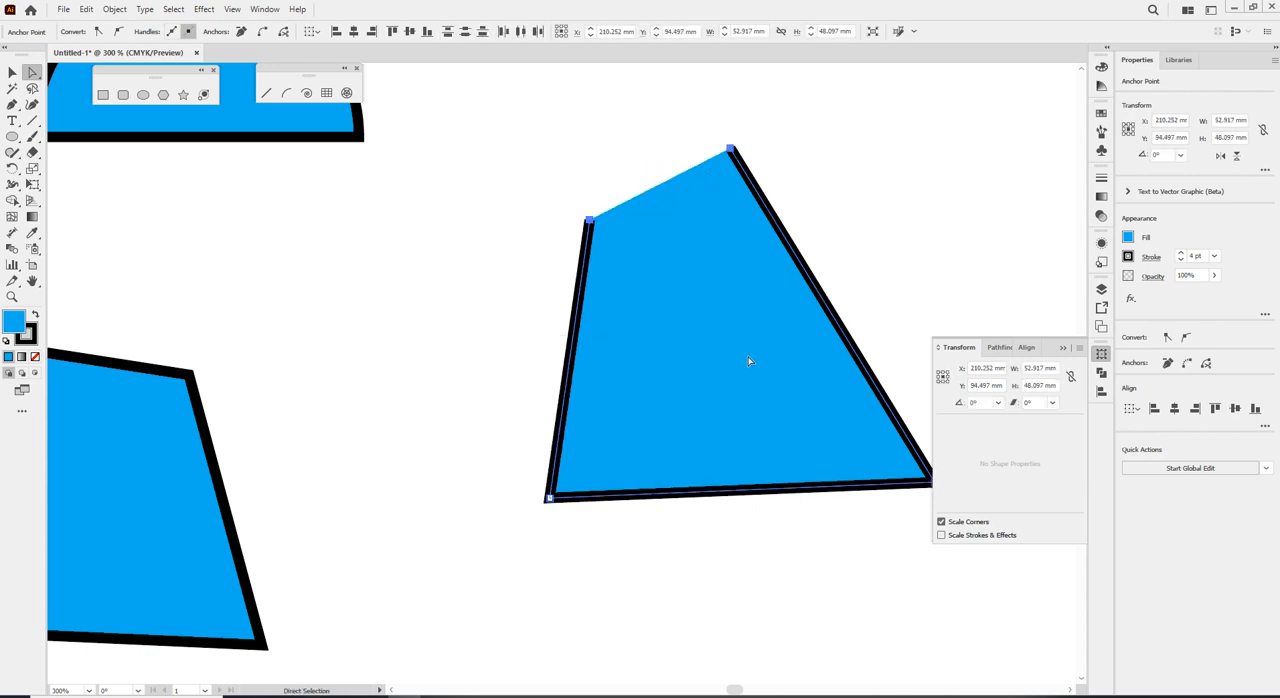
right_click(731, 151)
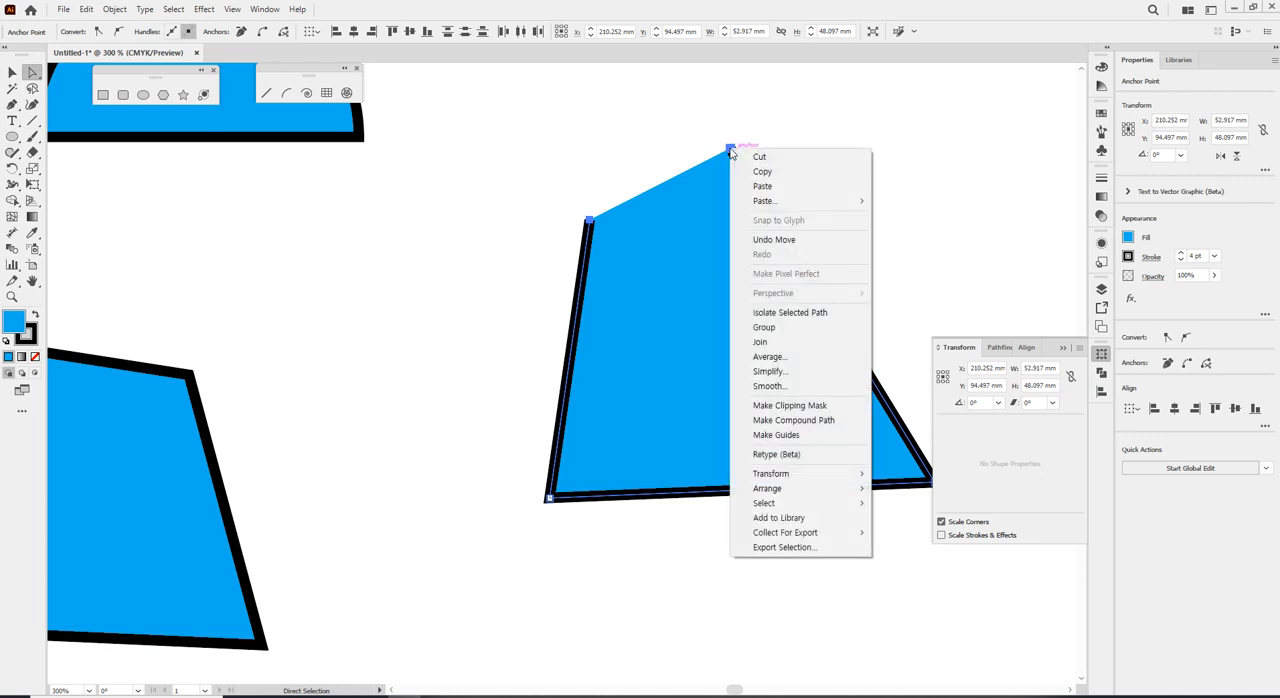
left_click(786, 358)
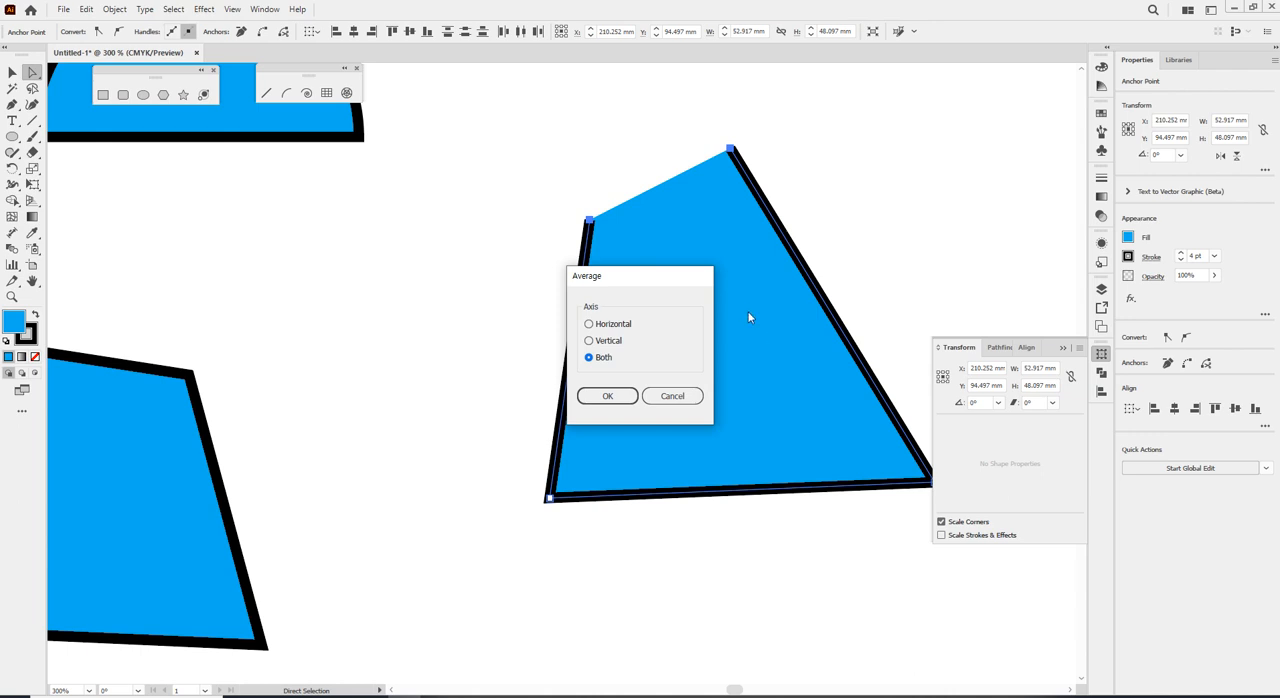
left_click(611, 397)
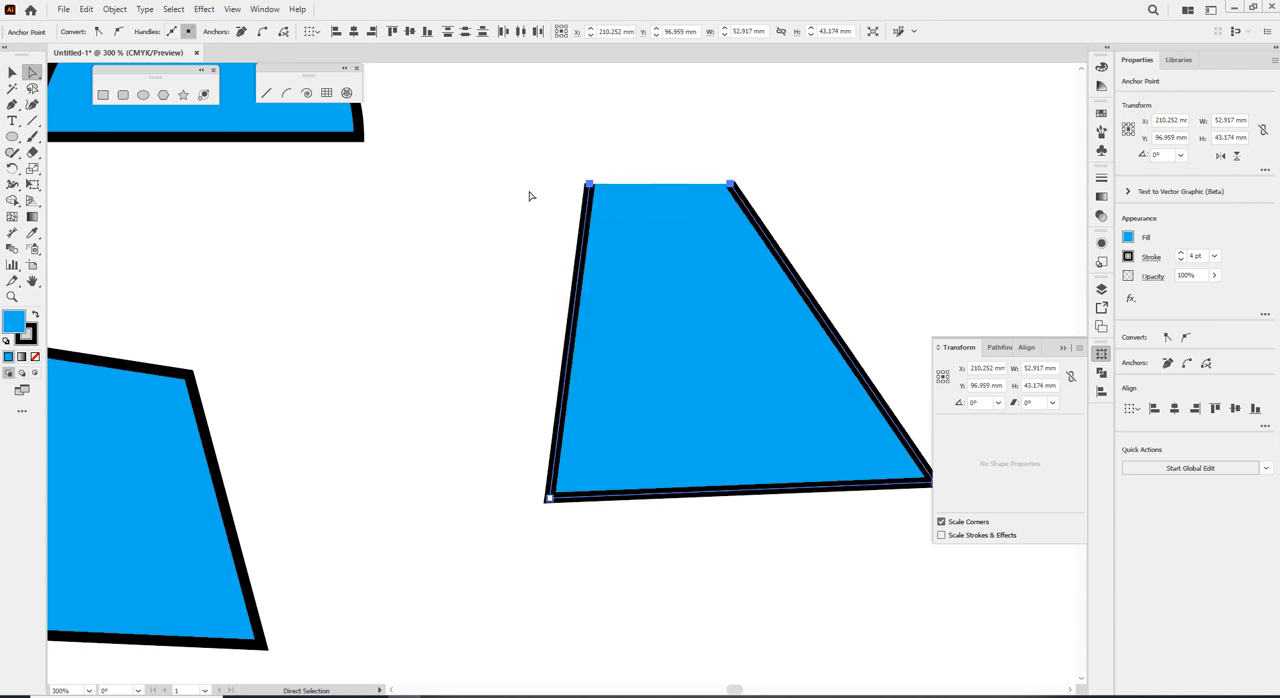
key("ctrl+z")
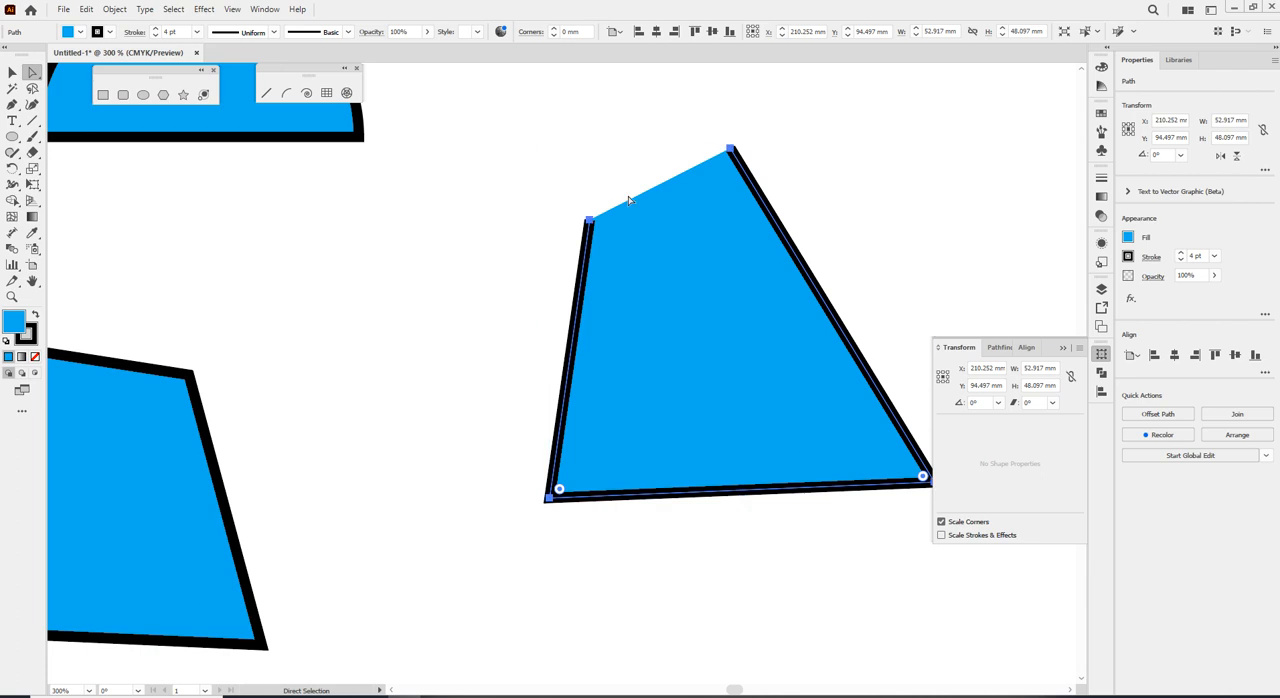
Try averaging all anchor points of the open path on the vertical axis, and undo it.
right_click(733, 150)
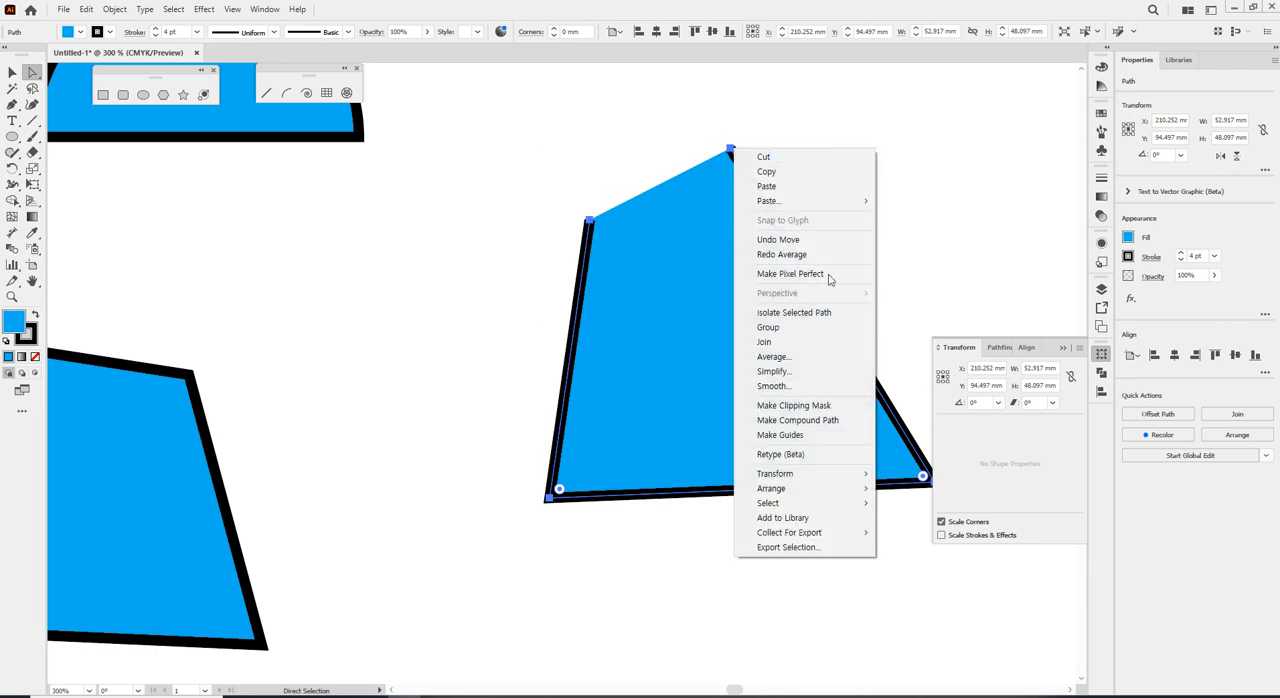
left_click(622, 342)
left_click(627, 401)
key("ctrl")
key("ctrl+z")
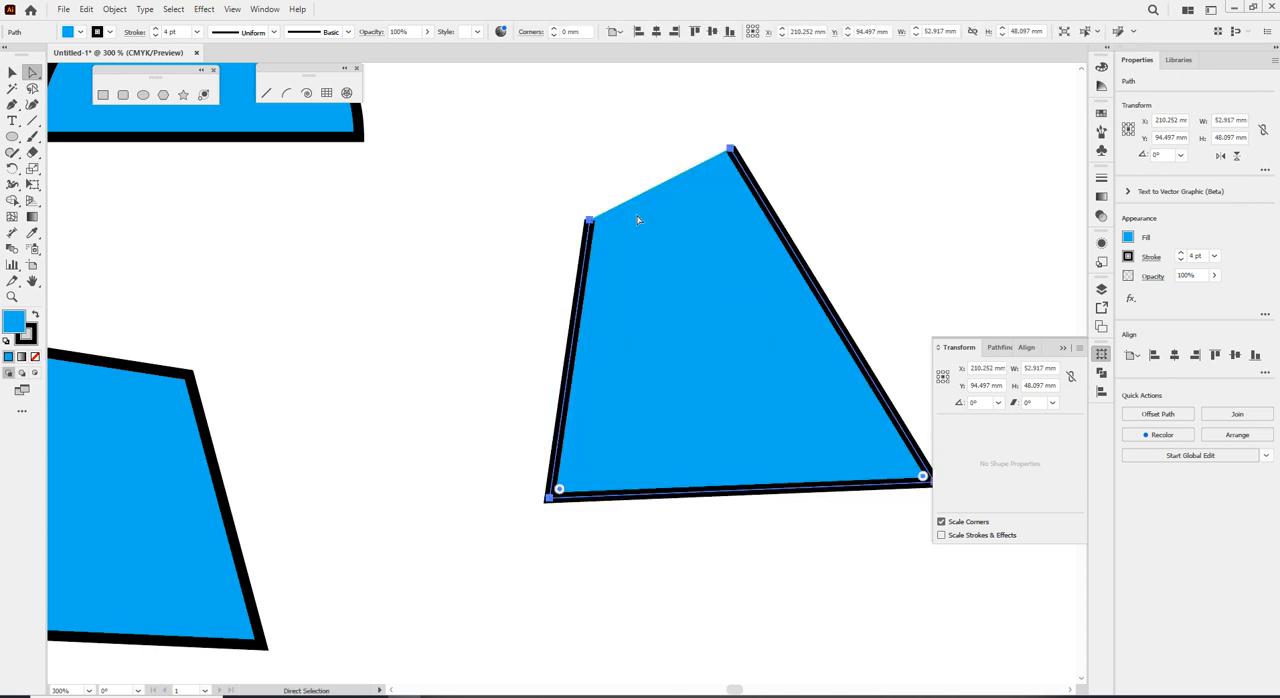
Select only the open path's two top end points, average them on the vertical axis, and undo it.
left_click_drag(528, 117, 843, 271)
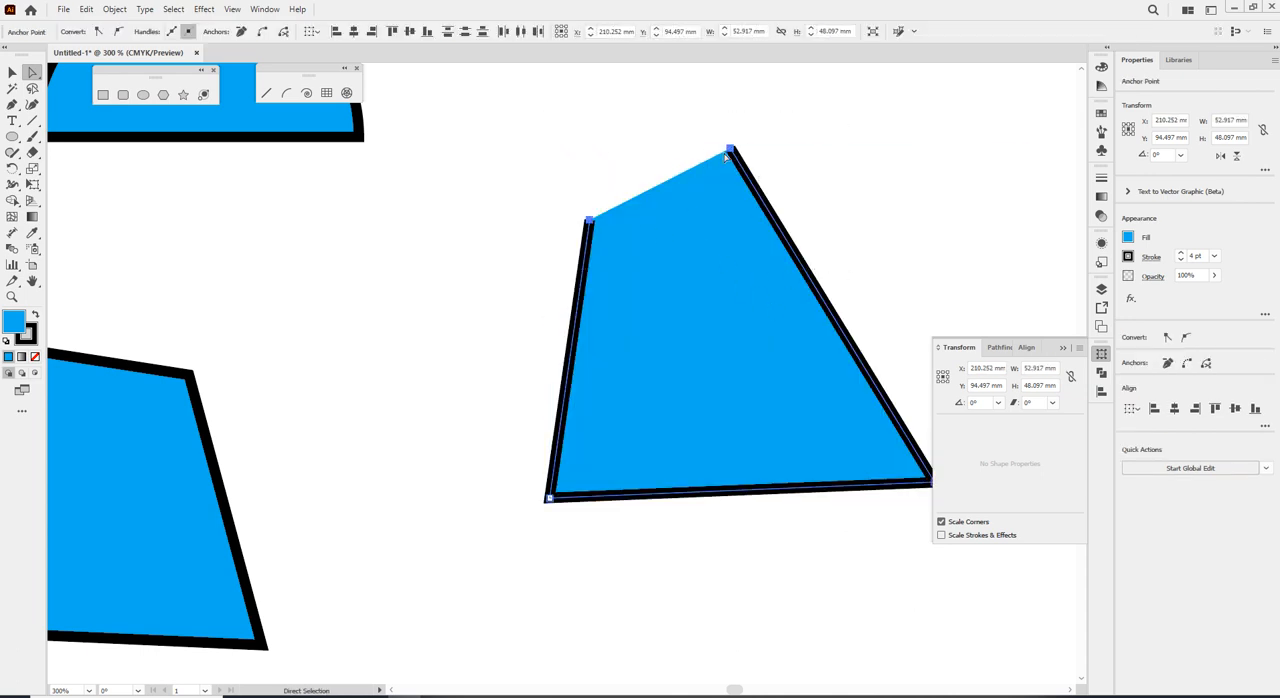
right_click(731, 152)
left_click(769, 360)
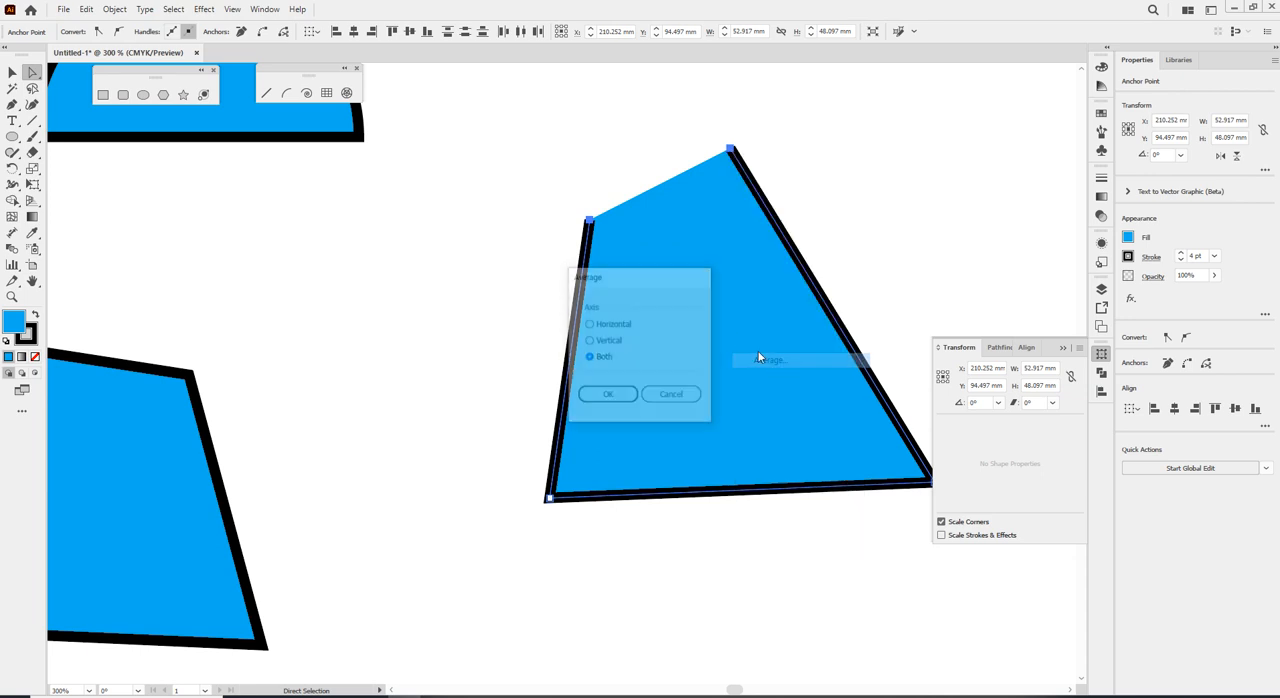
left_click(614, 340)
left_click(622, 388)
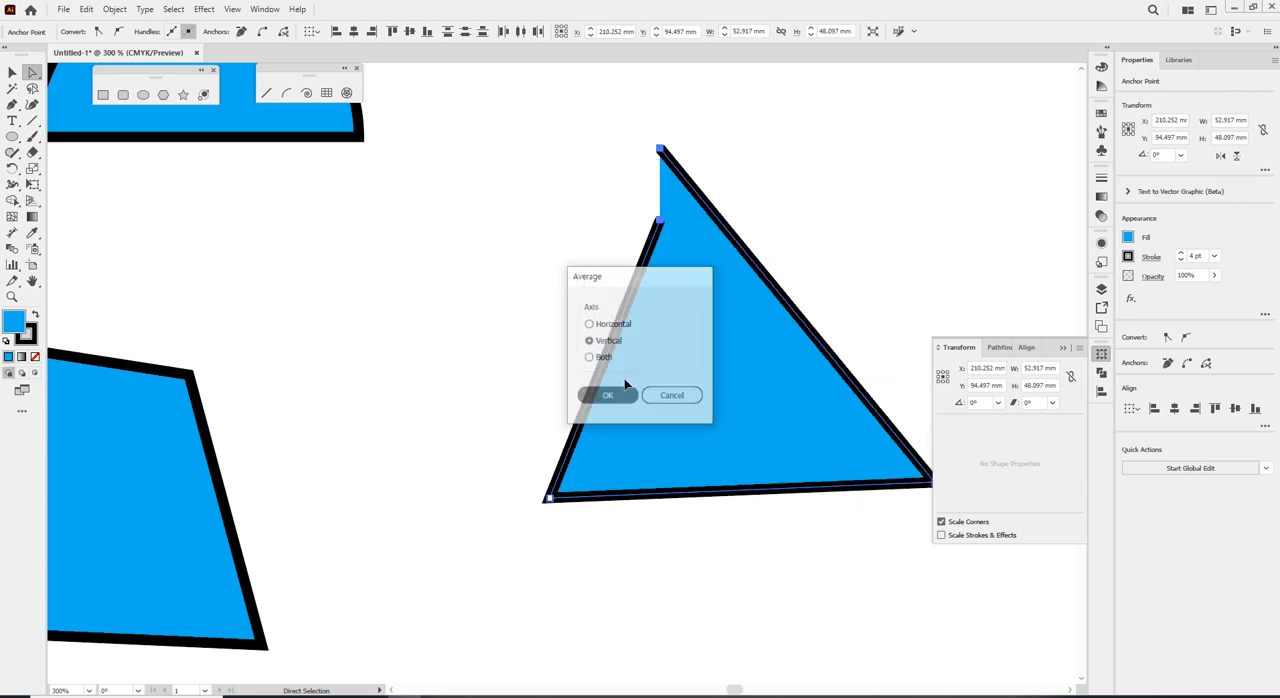
key("ctrl")
key("ctrl+z")
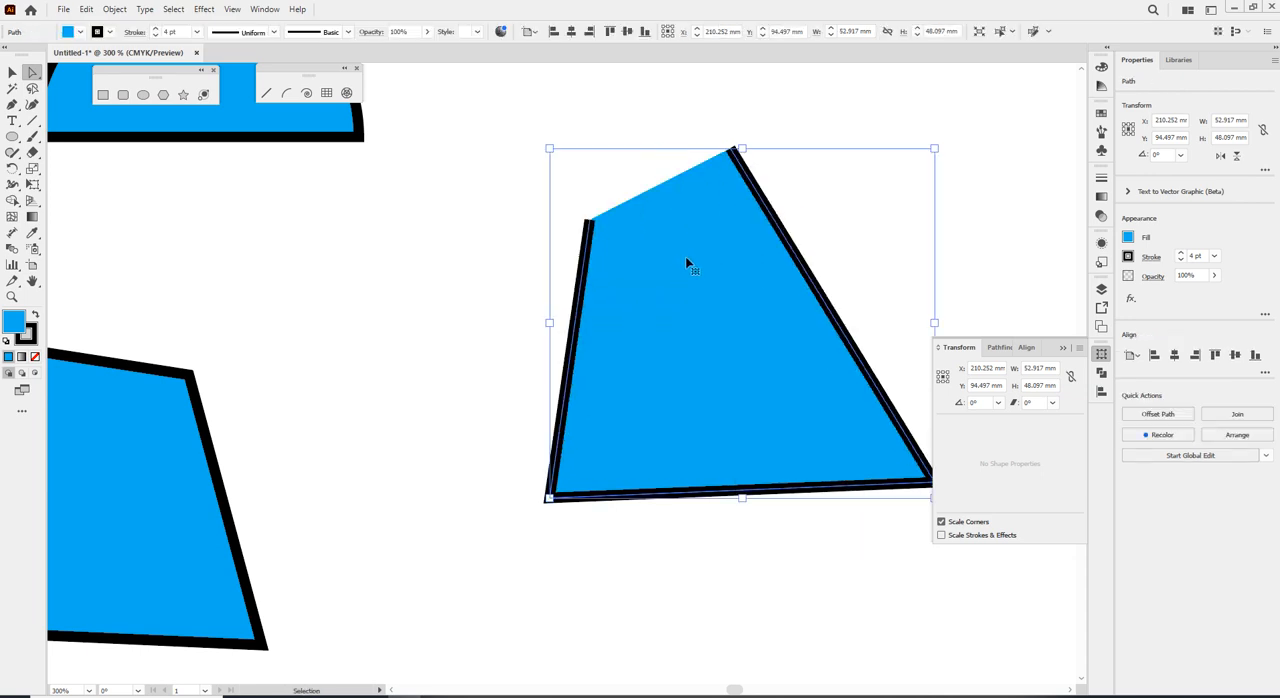
right_click(731, 149)
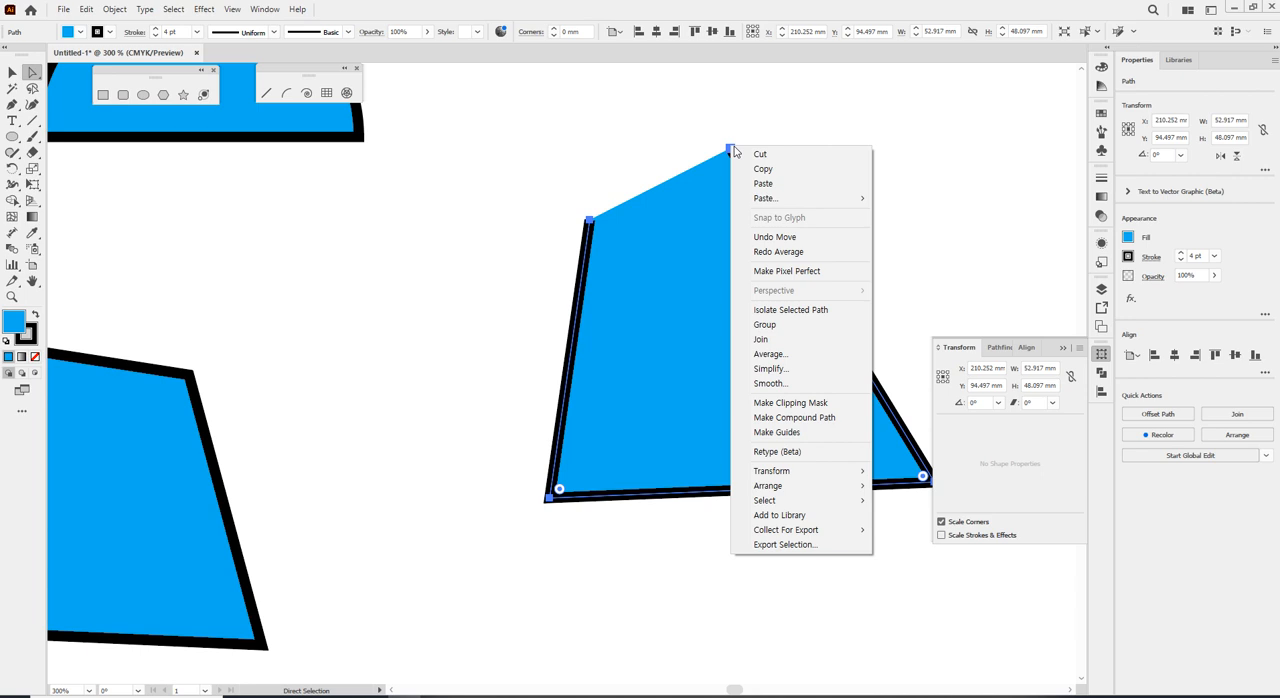
left_click(802, 354)
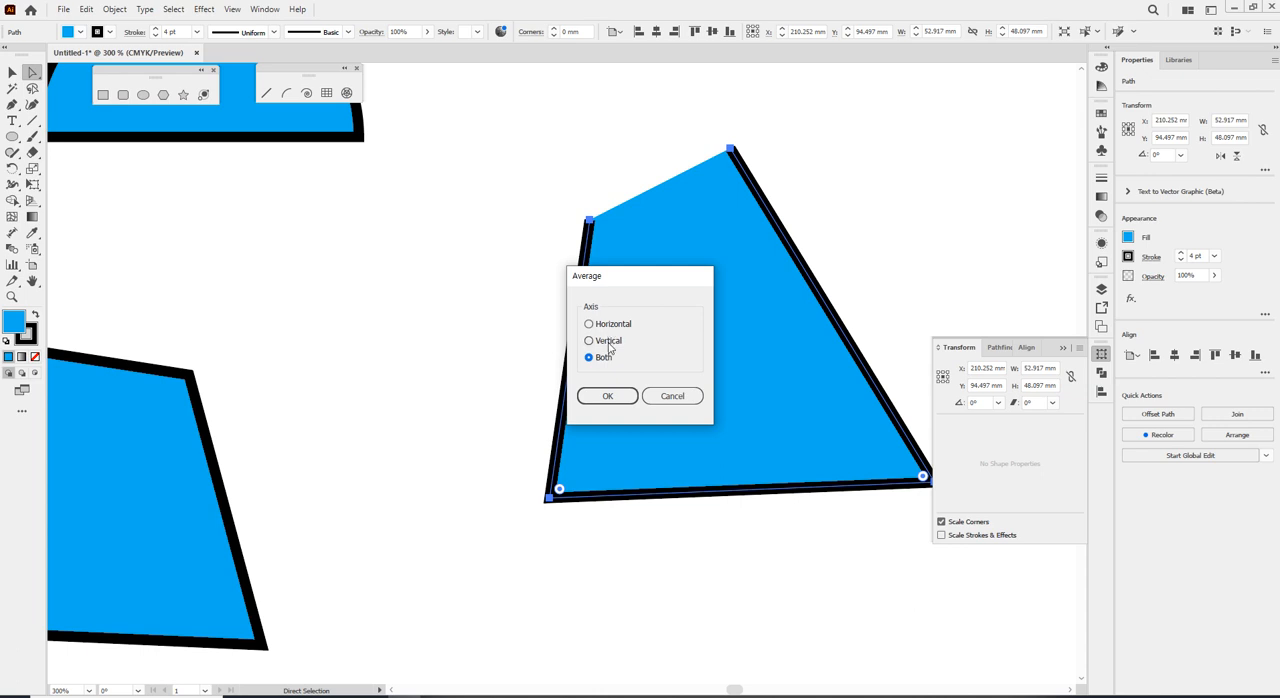
left_click(658, 393)
Average the open path's two top end points on both axes and join them into one corner.
left_click_drag(523, 112, 794, 271)
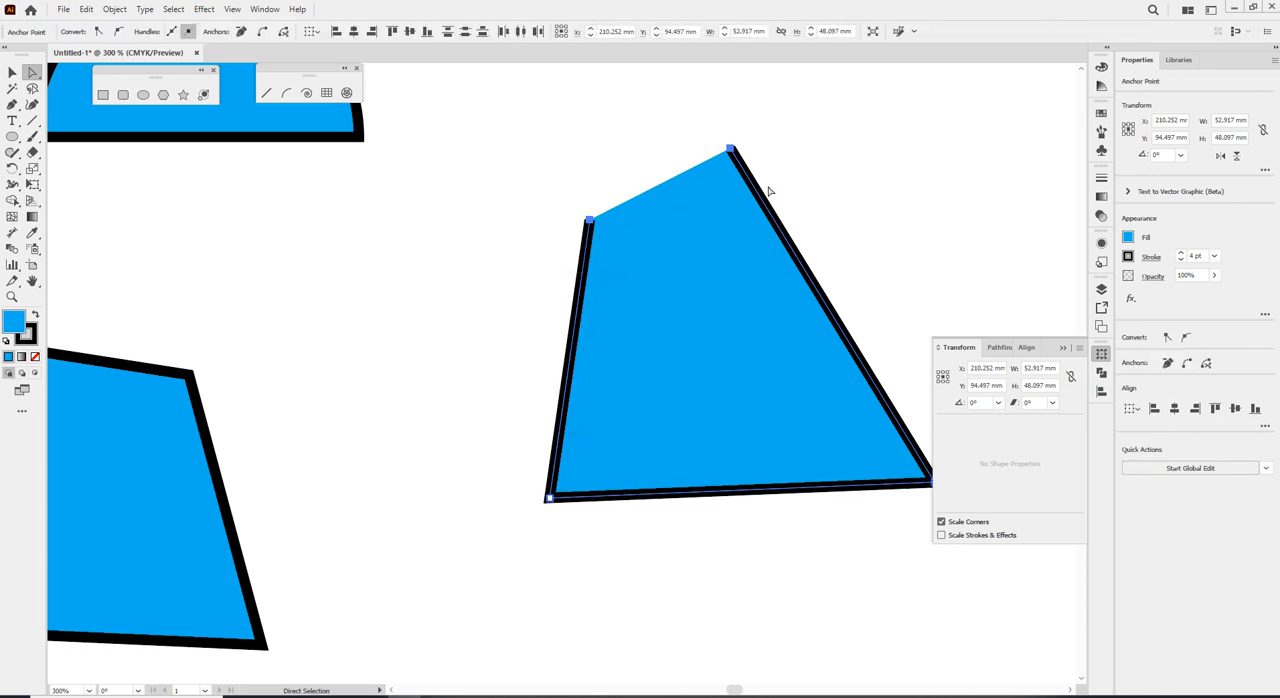
right_click(734, 153)
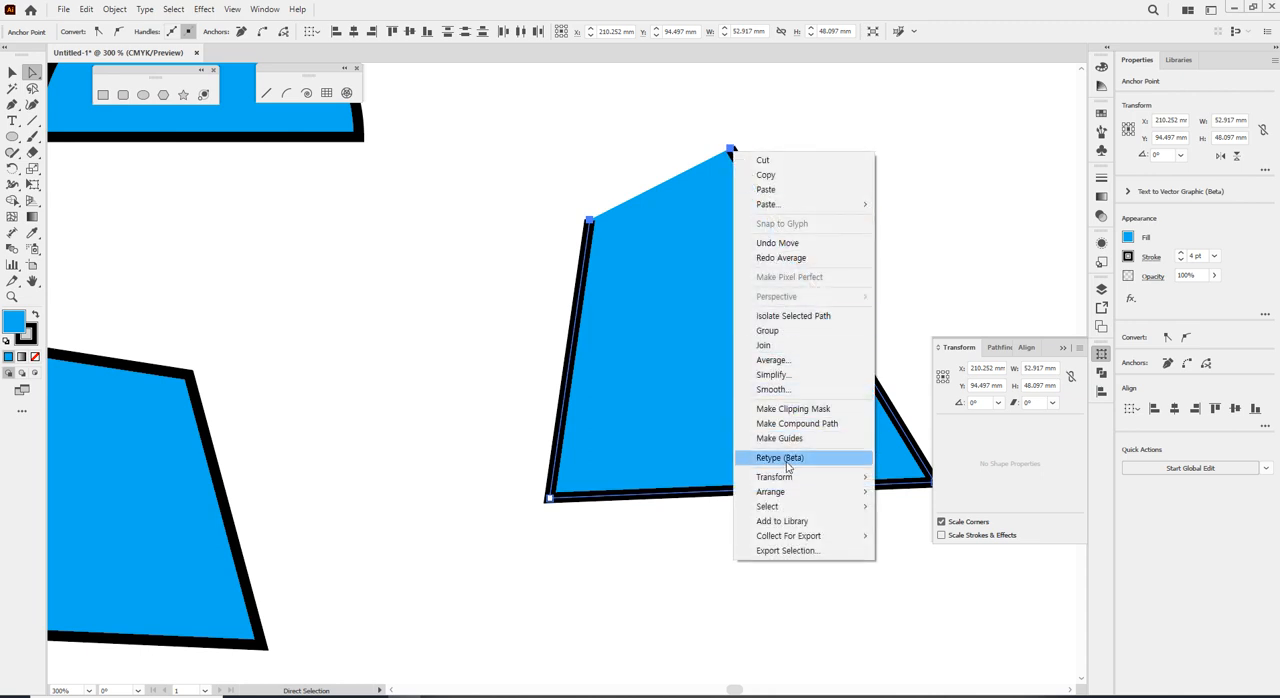
left_click(768, 359)
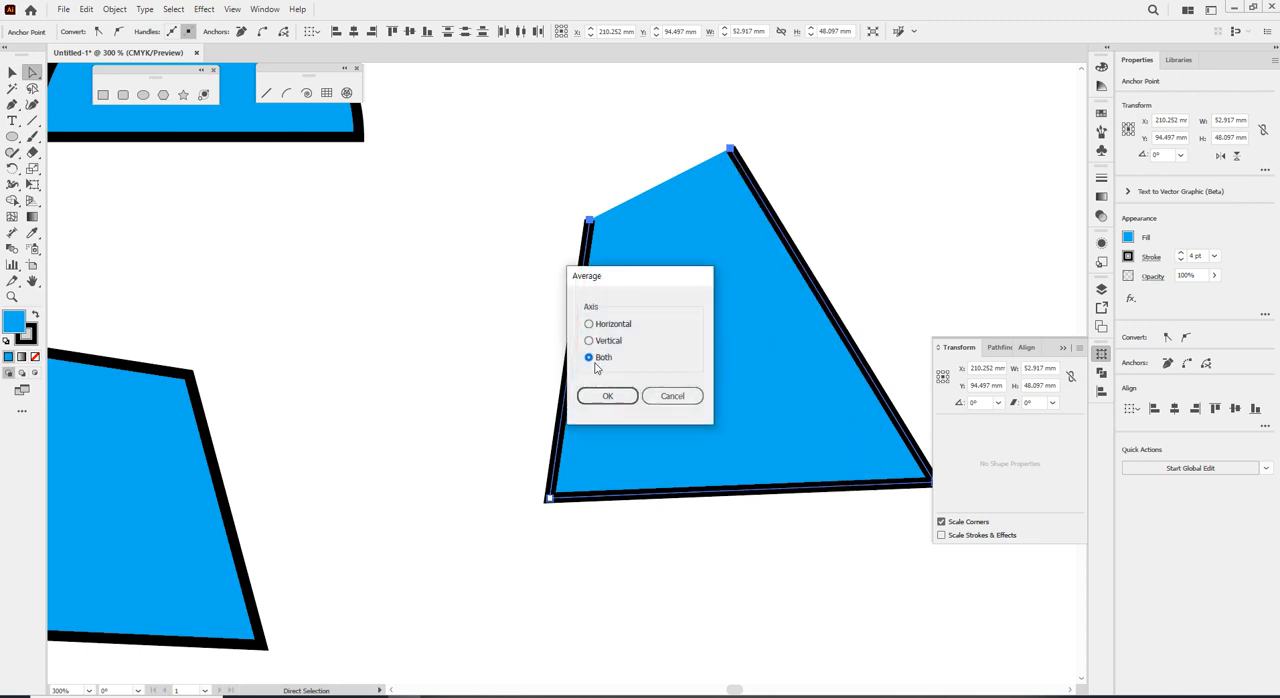
left_click(603, 396)
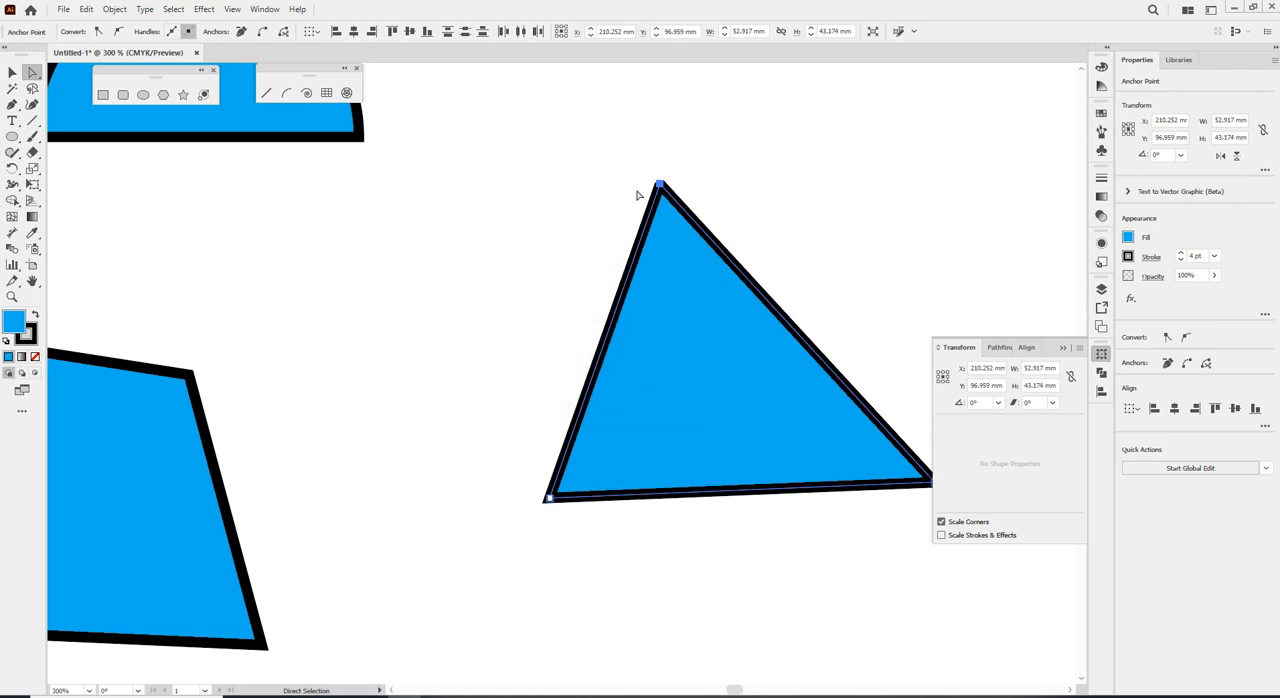
key("v")
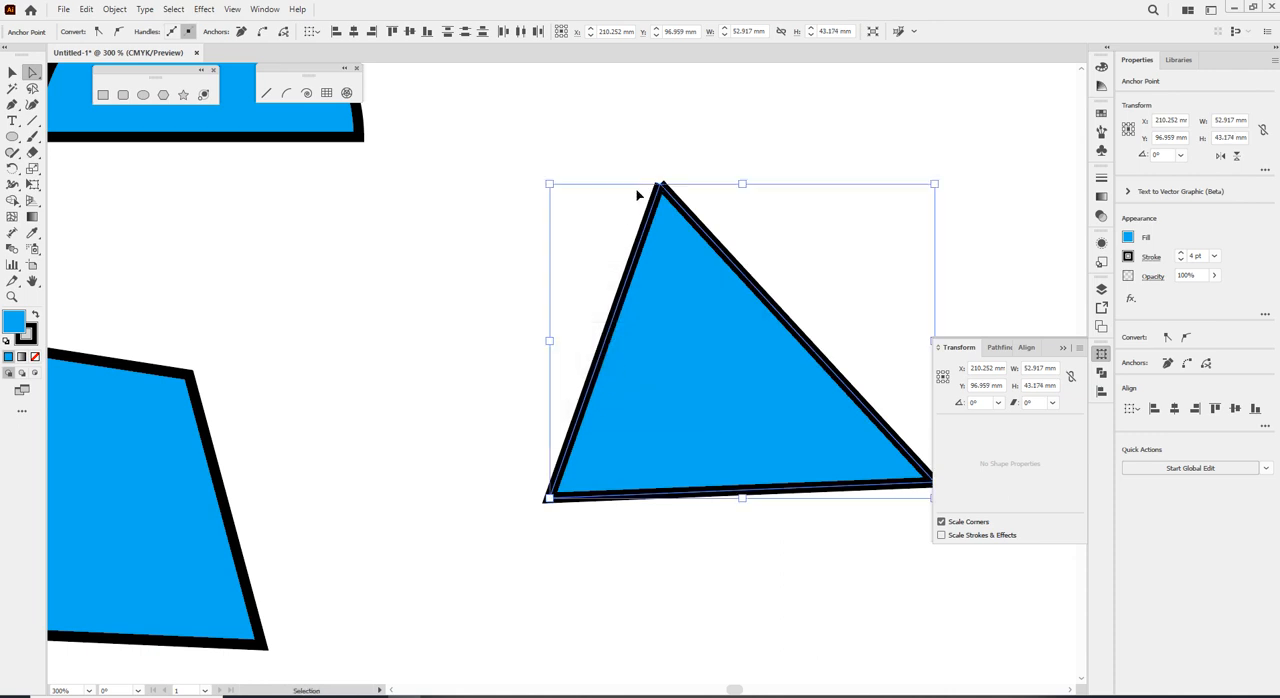
key("a")
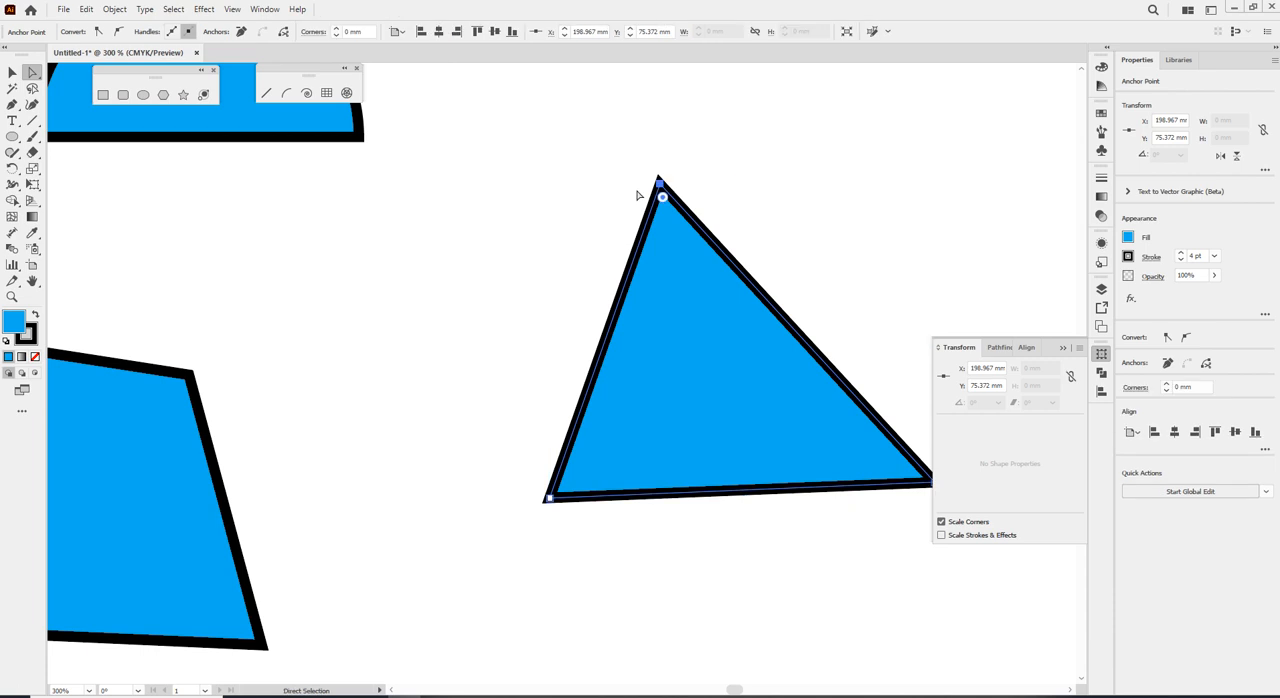
Draw three separate straight Pen lines beside the triangle, radiating up, lower left and lower right with their inner ends close together.
key("p")
left_click(440, 118)
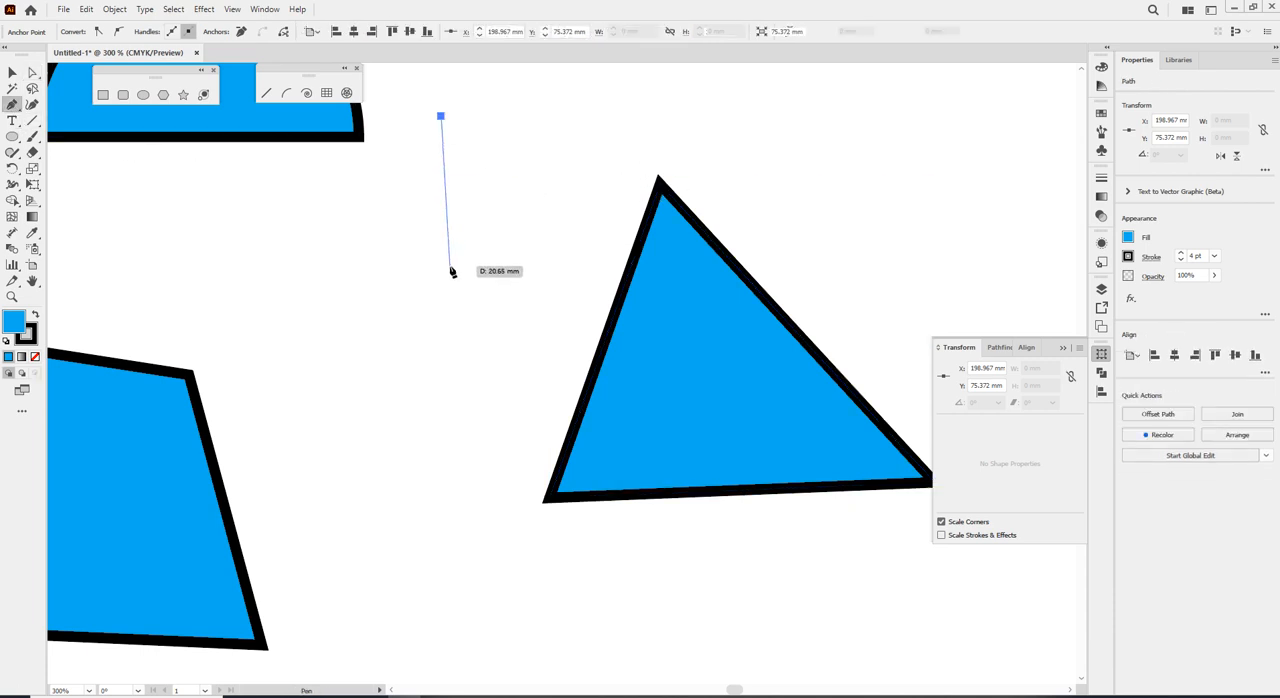
key("Escape")
left_click(447, 265)
key("Escape")
left_click(307, 393)
left_click(430, 291)
key("Escape")
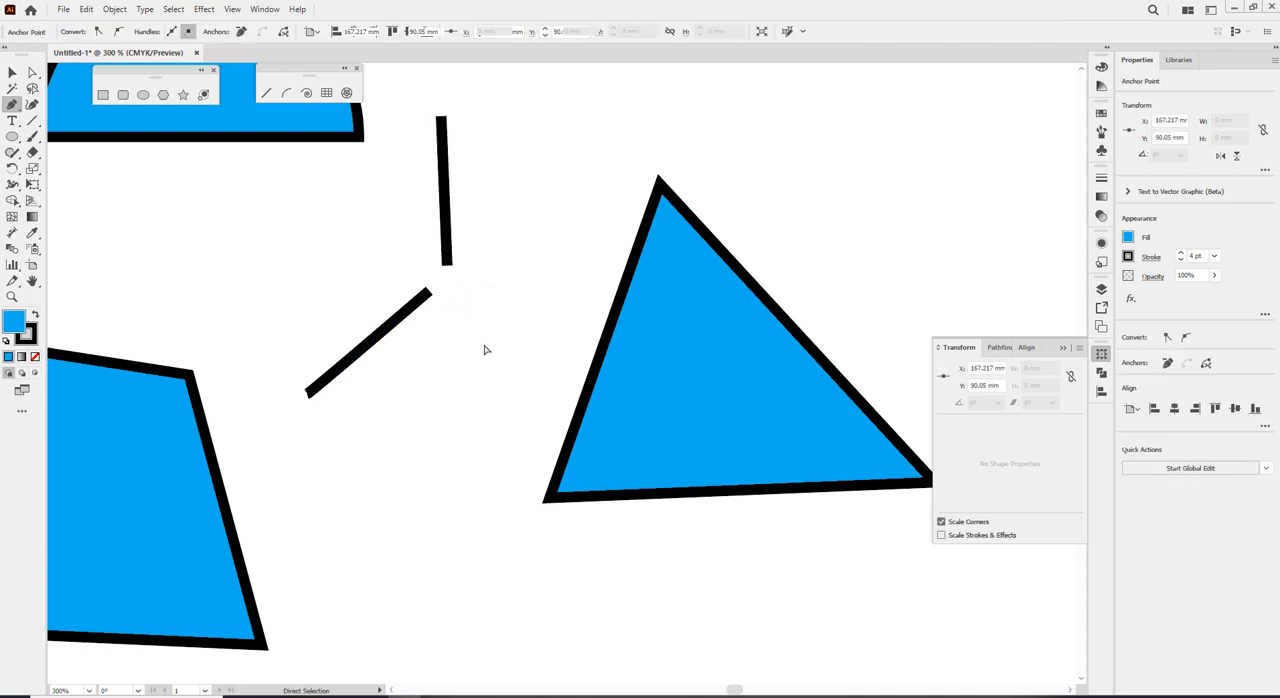
left_click(548, 389)
left_click(462, 287)
key("Escape")
Average the three lines' inner end points on both axes and try to join them.
left_click_drag(362, 234, 536, 331)
right_click(461, 286)
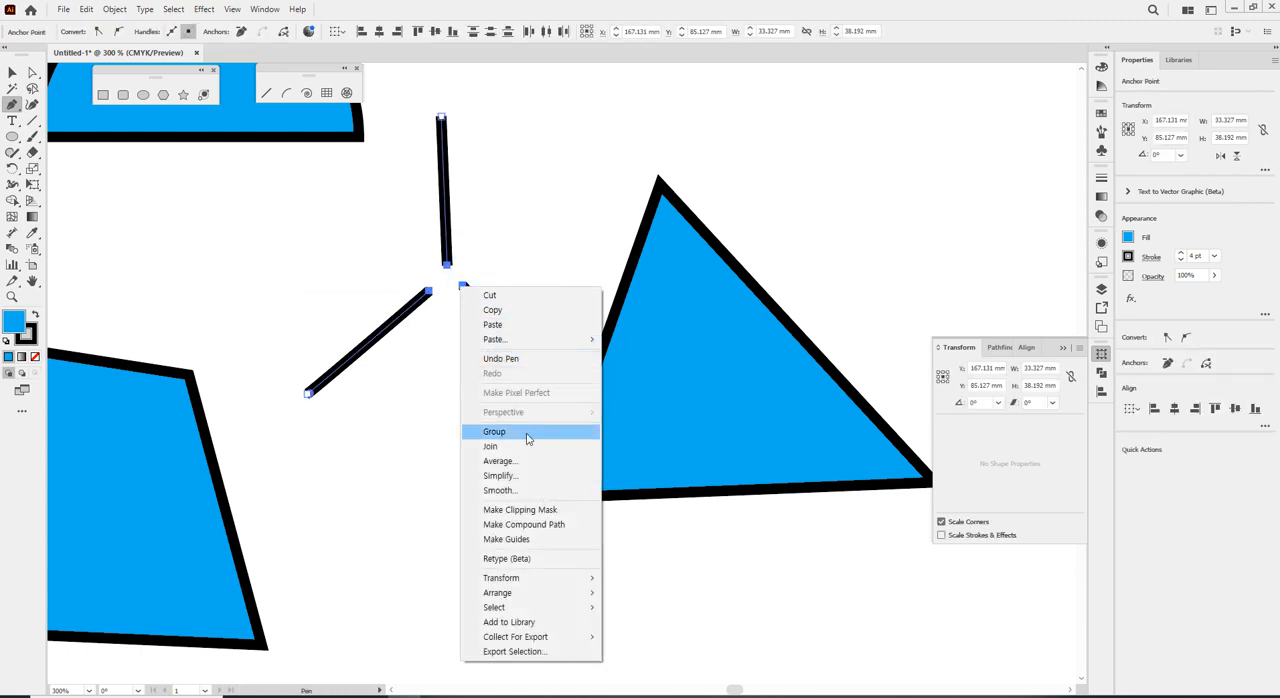
left_click(529, 465)
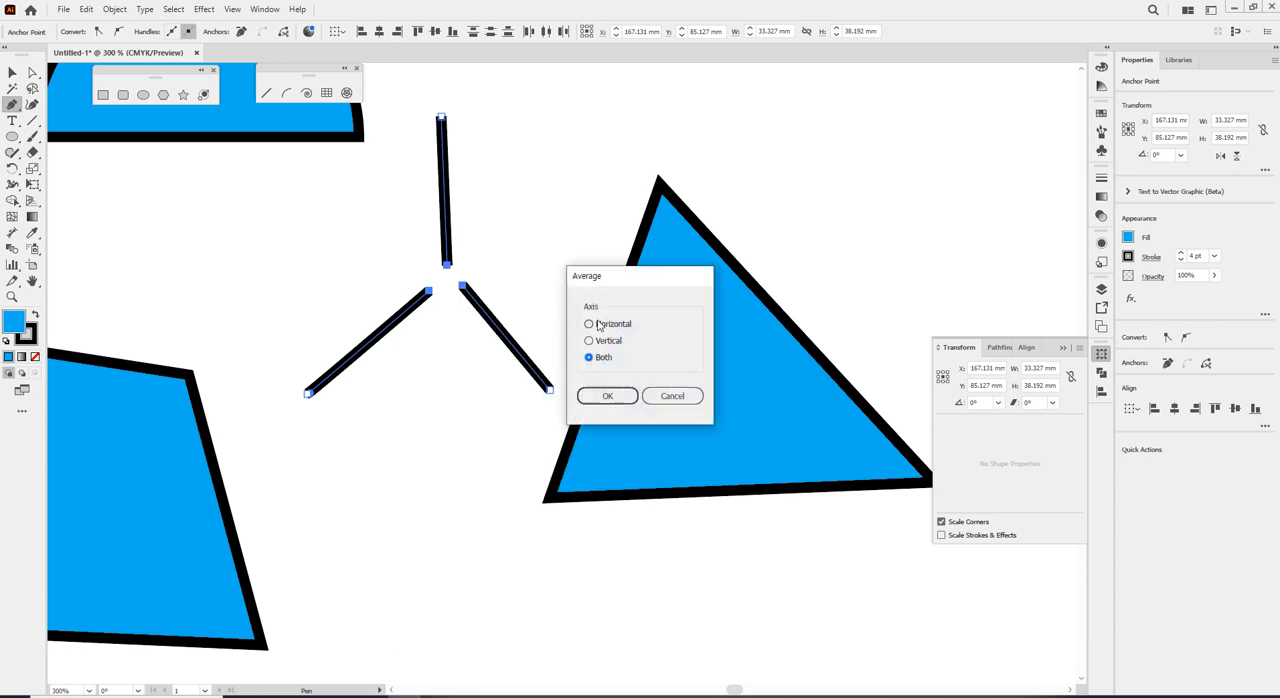
left_click(604, 397)
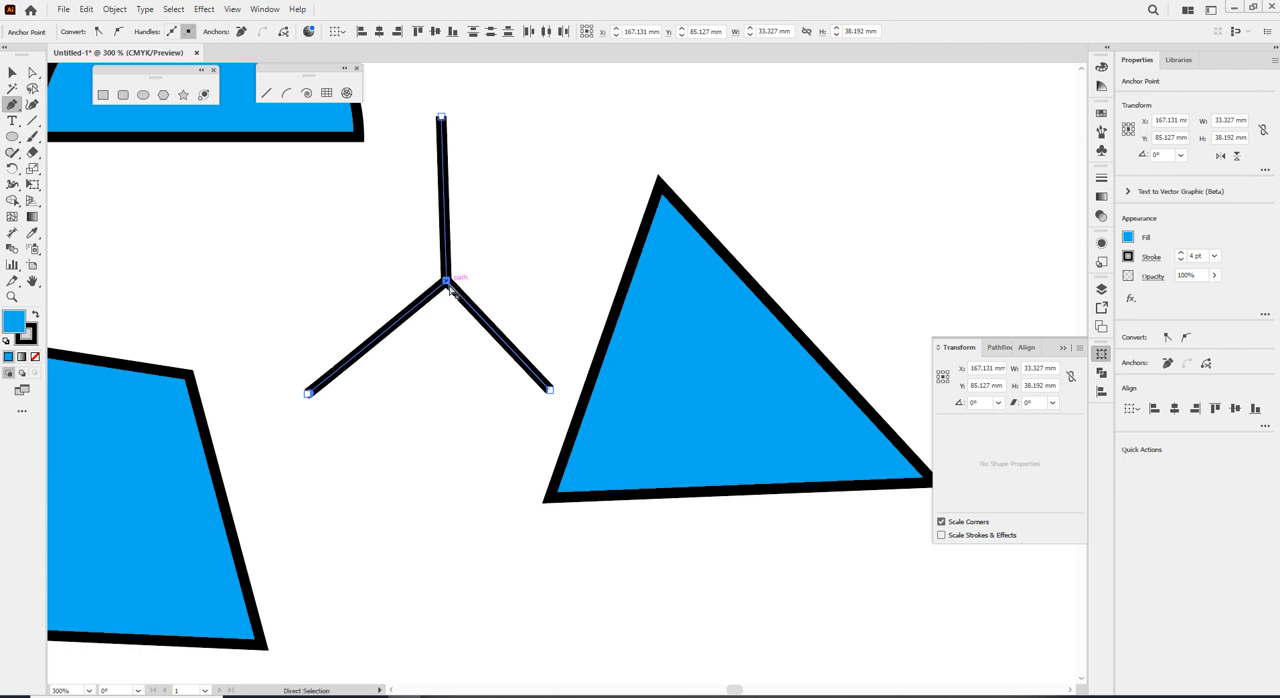
key("ctrl+j")
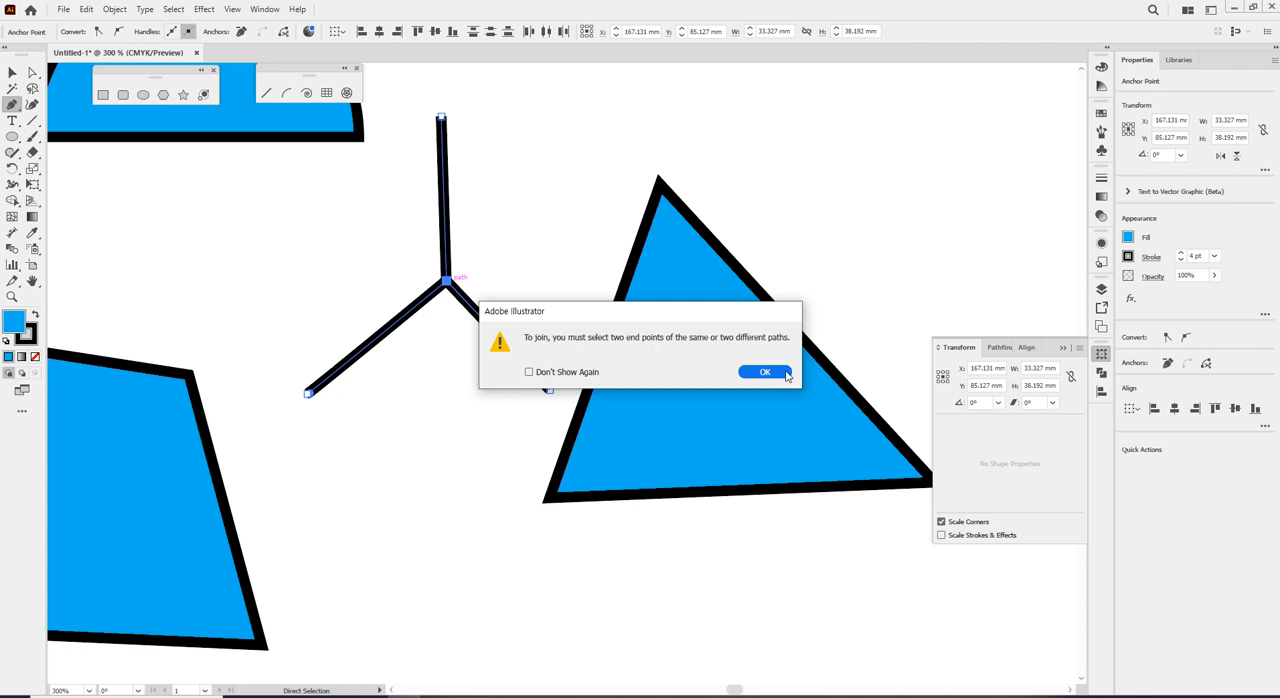
left_click(764, 372)
Pull the lower-right line's inner end point away from the centre and place it back on the other lines' shared point.
left_click(33, 73)
left_click(314, 314)
mouse_move(445, 282)
left_mouse_down()
mouse_move(549, 248)
mouse_move(449, 277)
mouse_move(330, 278)
mouse_move(446, 284)
left_mouse_up()
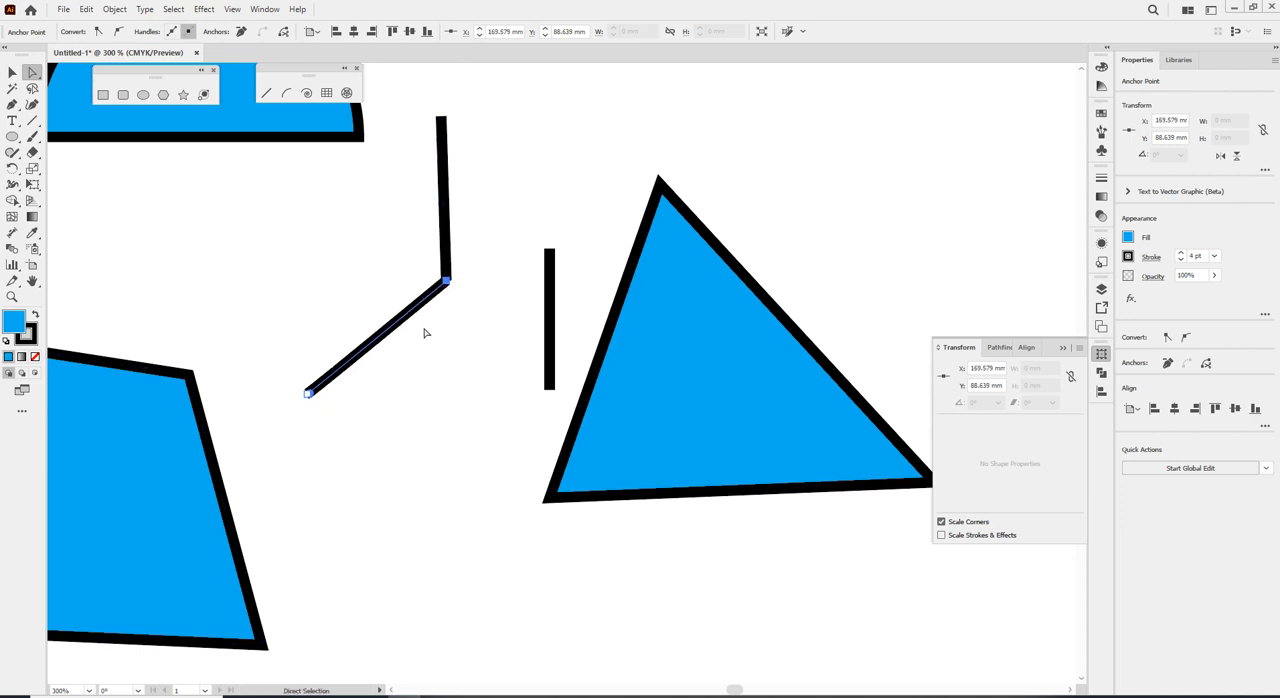
left_click_drag(550, 251, 445, 283)
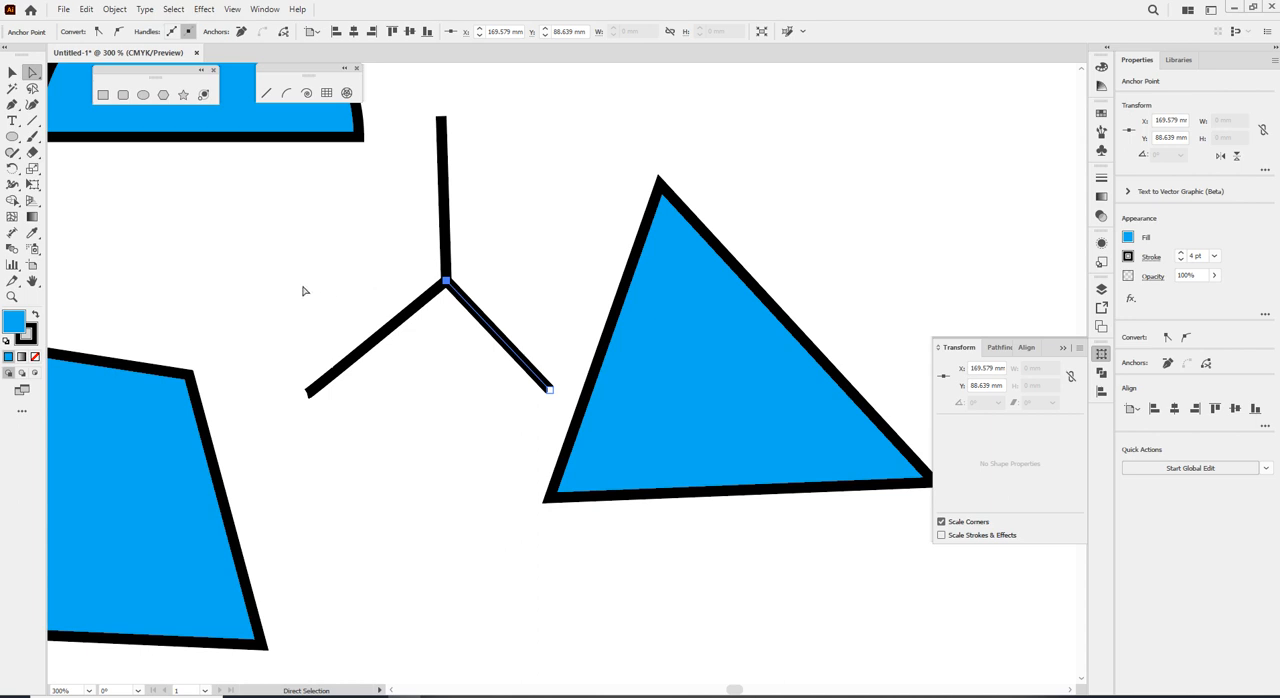
Select the overlapping inner end points of the three radiating lines and clear the selection.
left_click_drag(398, 250, 467, 333)
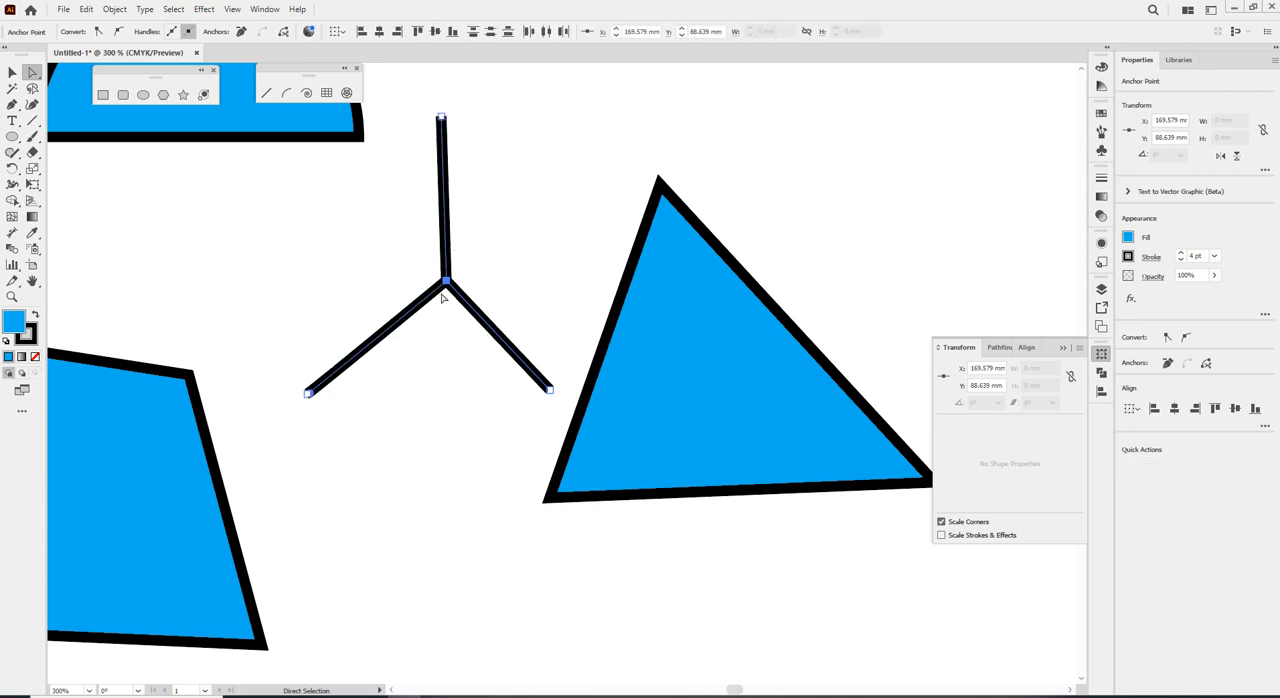
left_click_drag(400, 245, 483, 328)
left_click(426, 251)
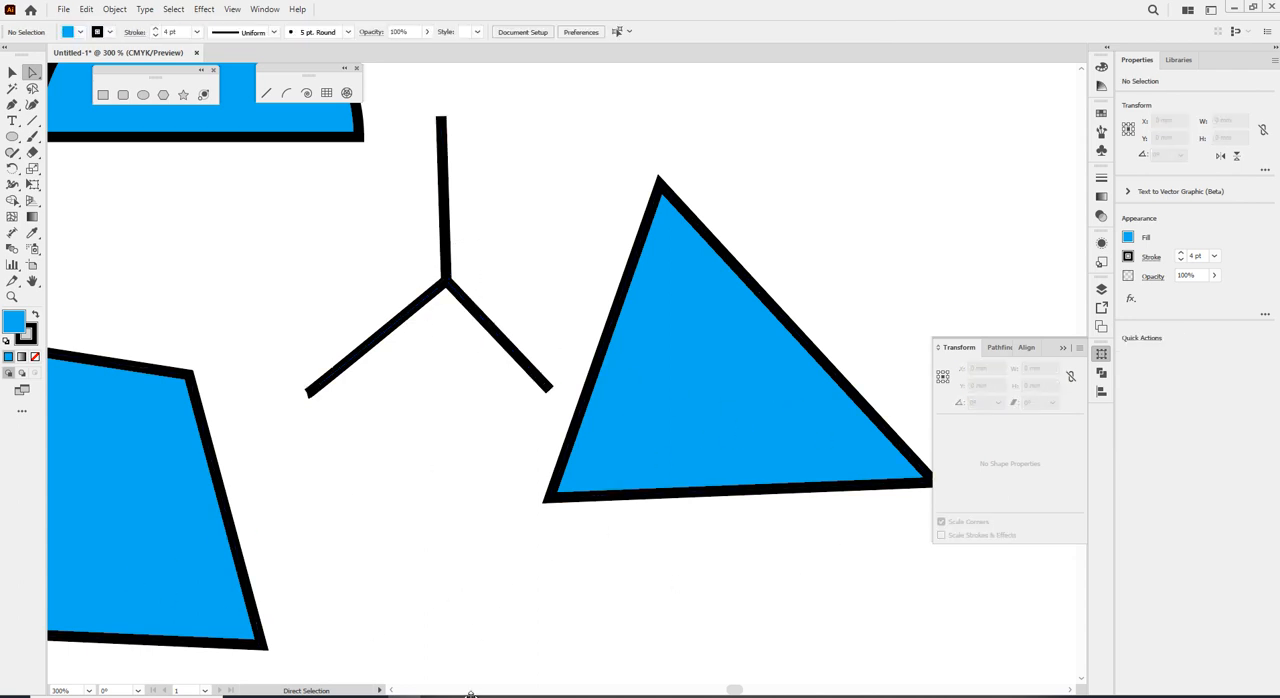
Bring up the Notepad note beside Illustrator and divide the screen so Illustrator takes about two thirds.
left_click(504, 697)
left_click_drag(790, 352, 1278, 200)
left_click(284, 214)
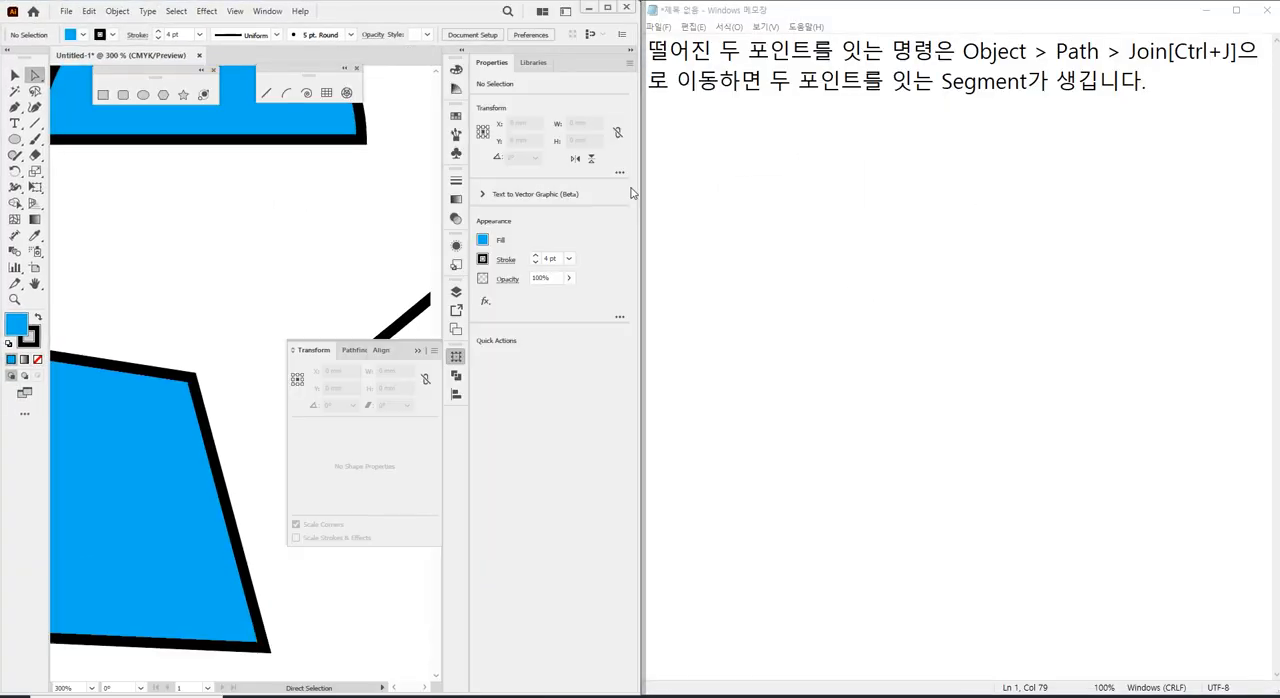
left_click_drag(639, 186, 901, 184)
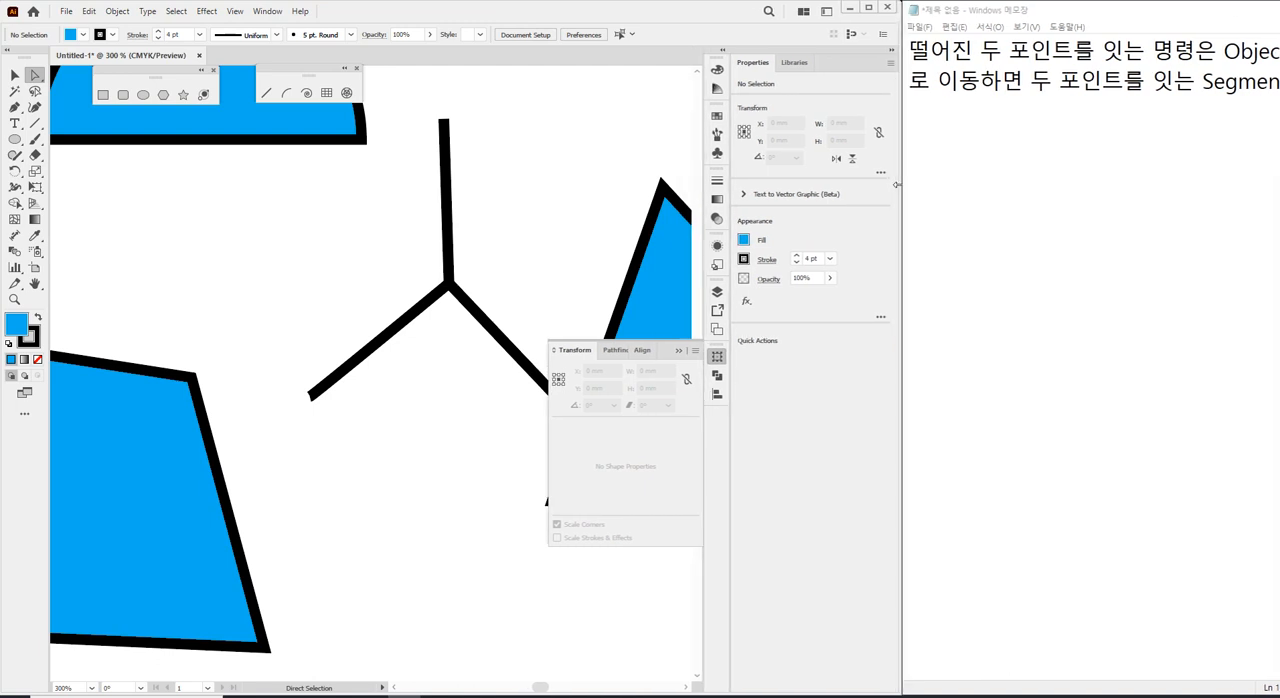
left_click(1000, 150)
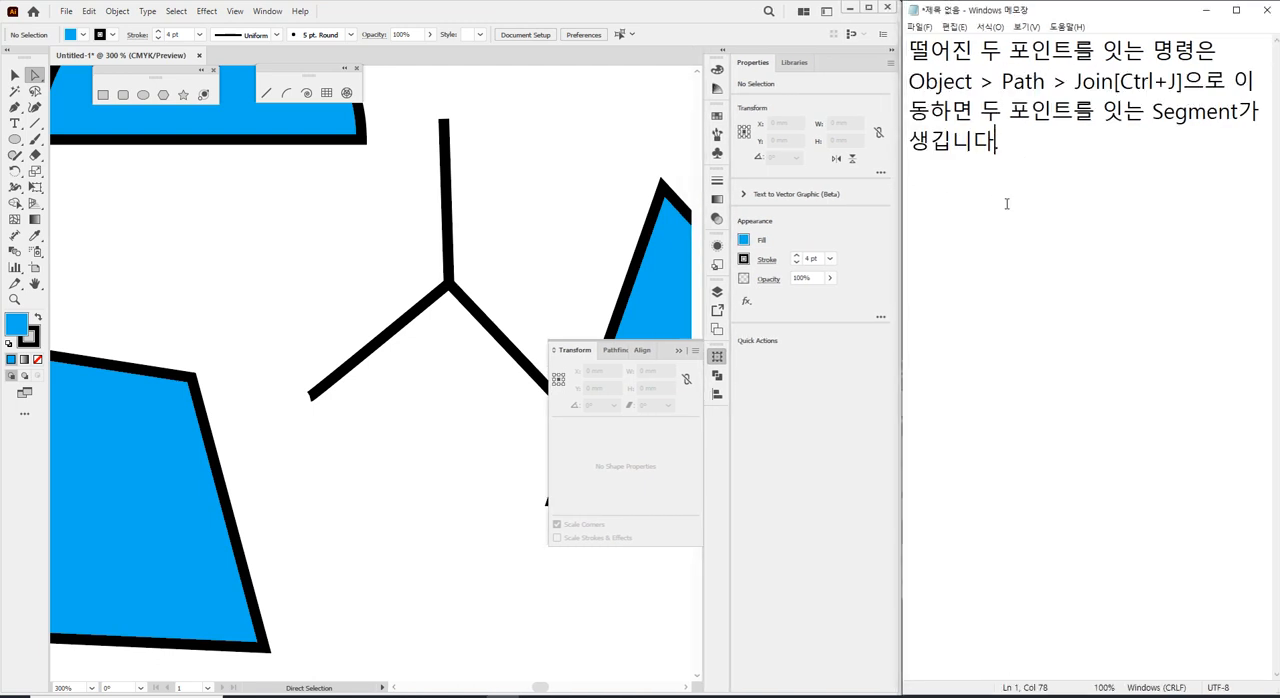
Add a separate paragraph to the note: "같은 자리에 있는 두 포인트를 선택하고 Join하면 두 포인트가 합쳐집니다.".
key("Return")
key("Return")
type("같은 자리에 ")
type("있는 두 포")
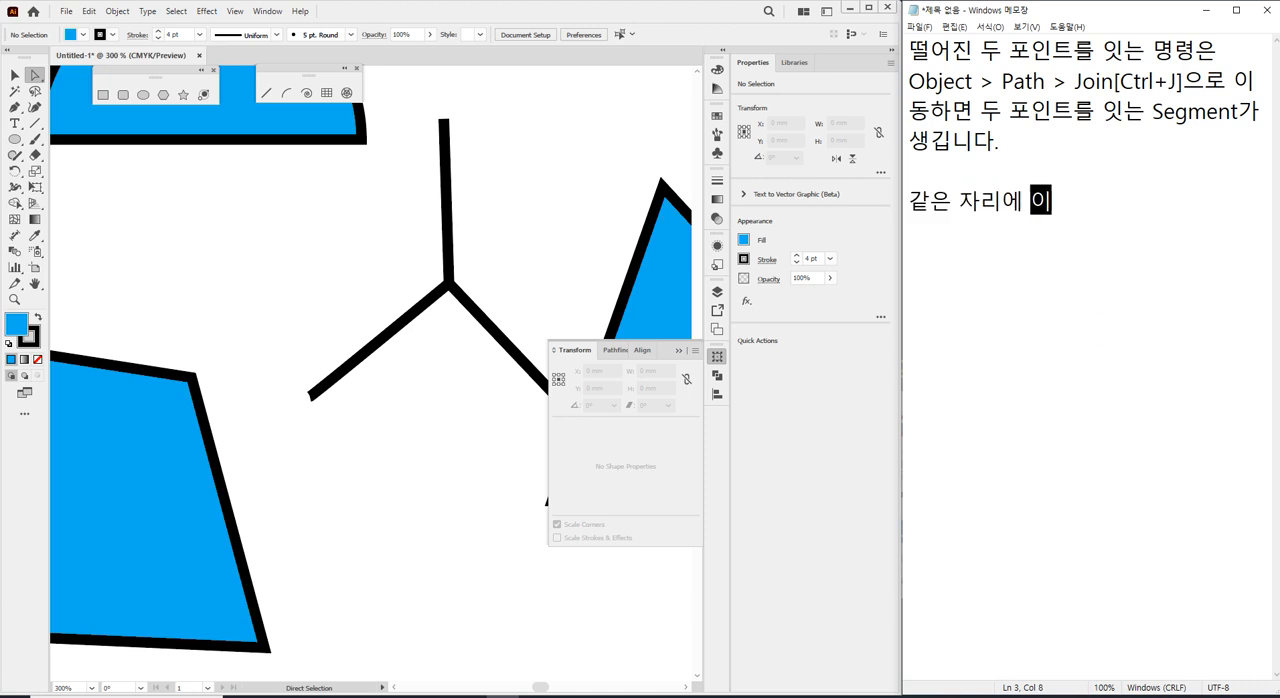
type("인트를 선태")
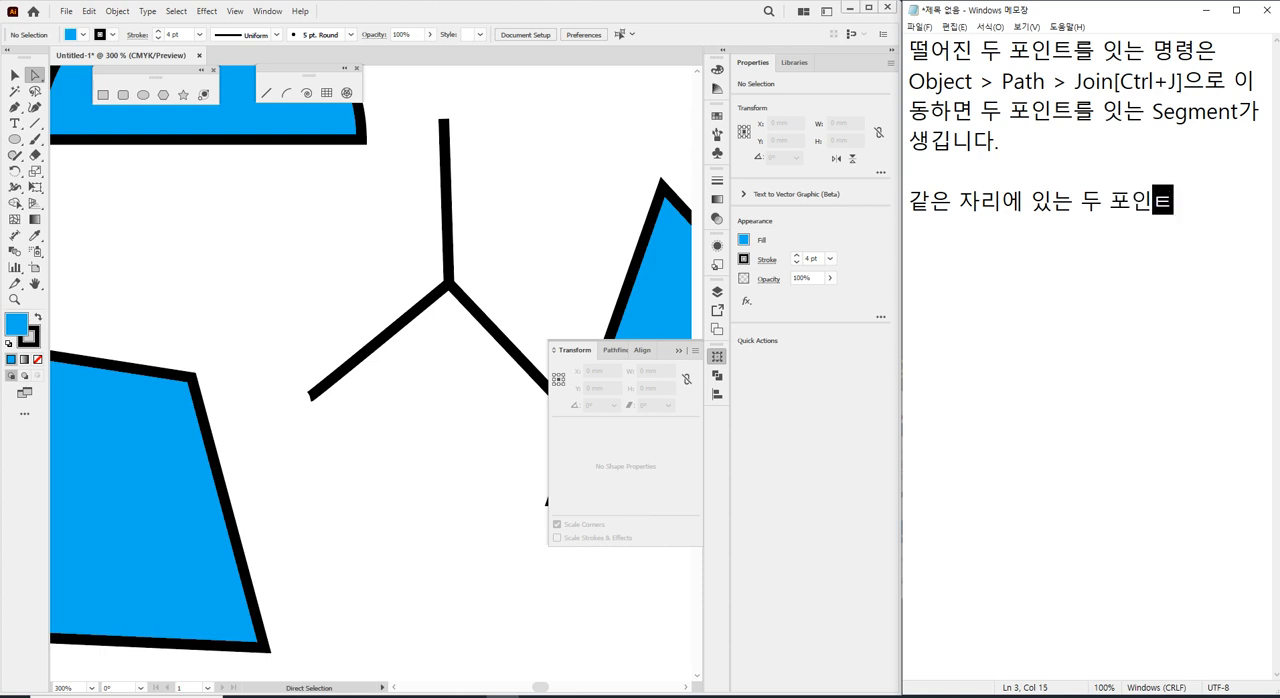
type("택하고")
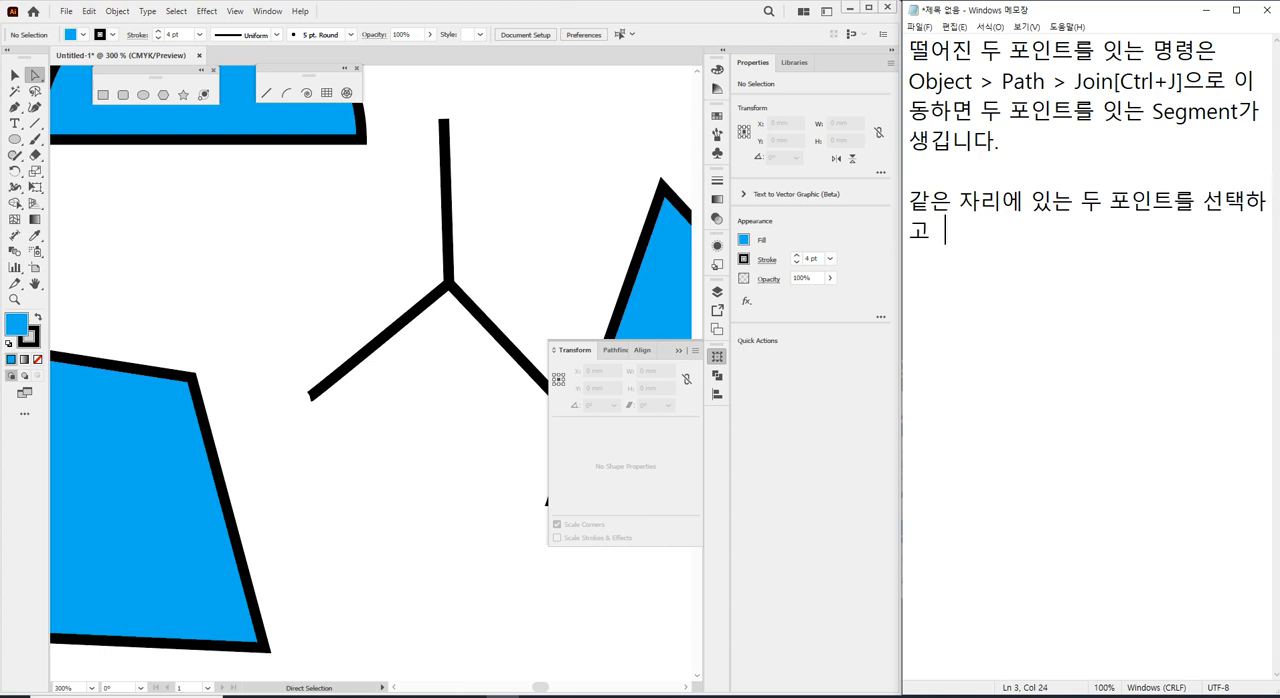
key("BackSpace")
type("Join하면 두 ")
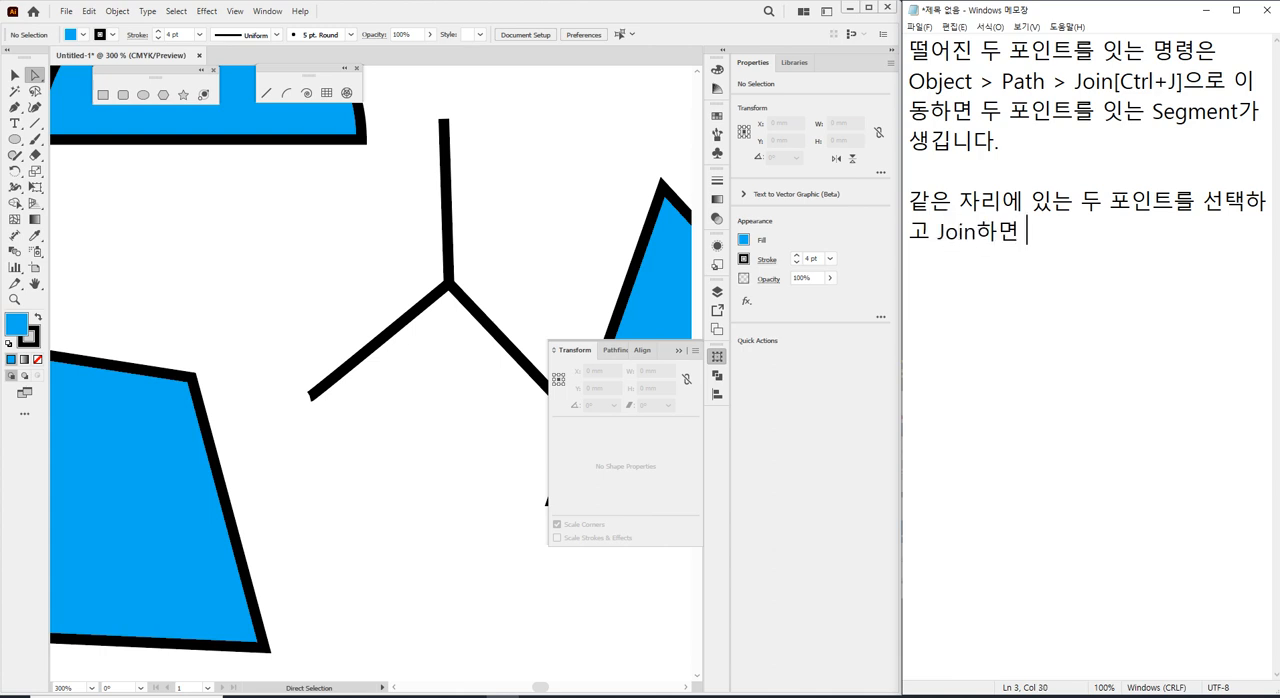
type("포인트")
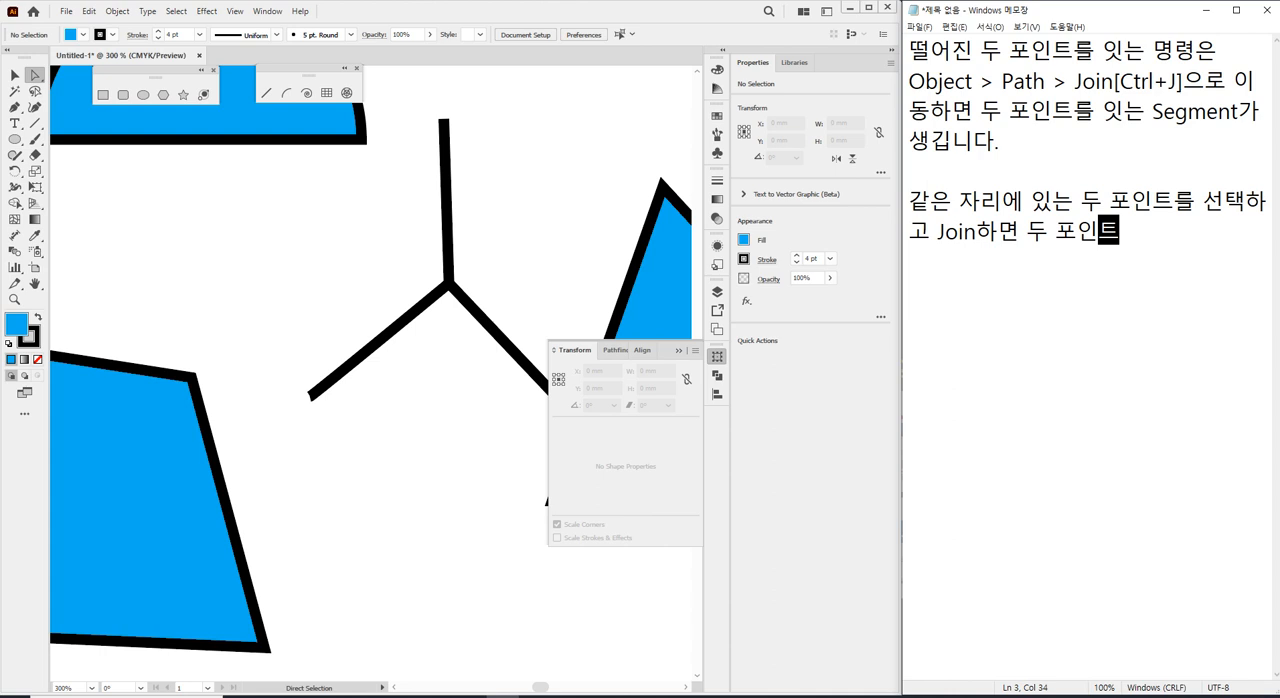
type("가 합")
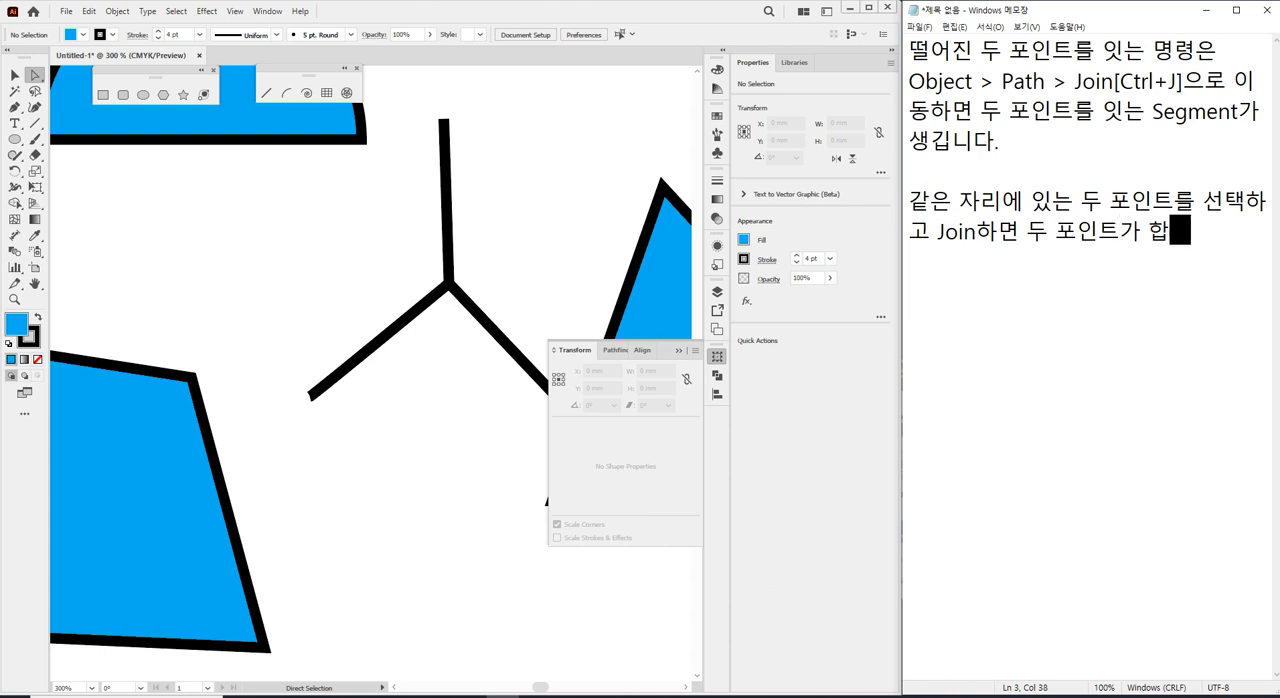
type("쳐집니다.")
key("Return")
key("Return")
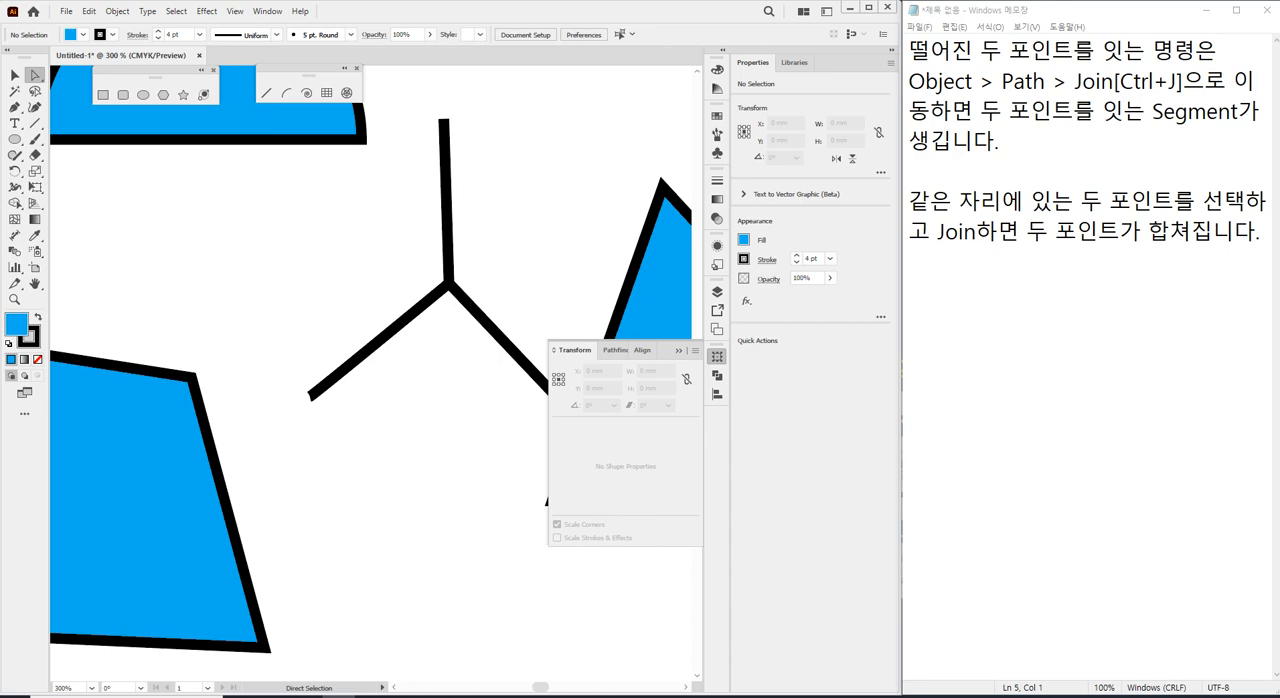
Bring the browser window with the "06/13 일러스트" cafe post over the Notepad note and narrow it to fit beside Illustrator.
left_click_drag(0, 117, 637, 29)
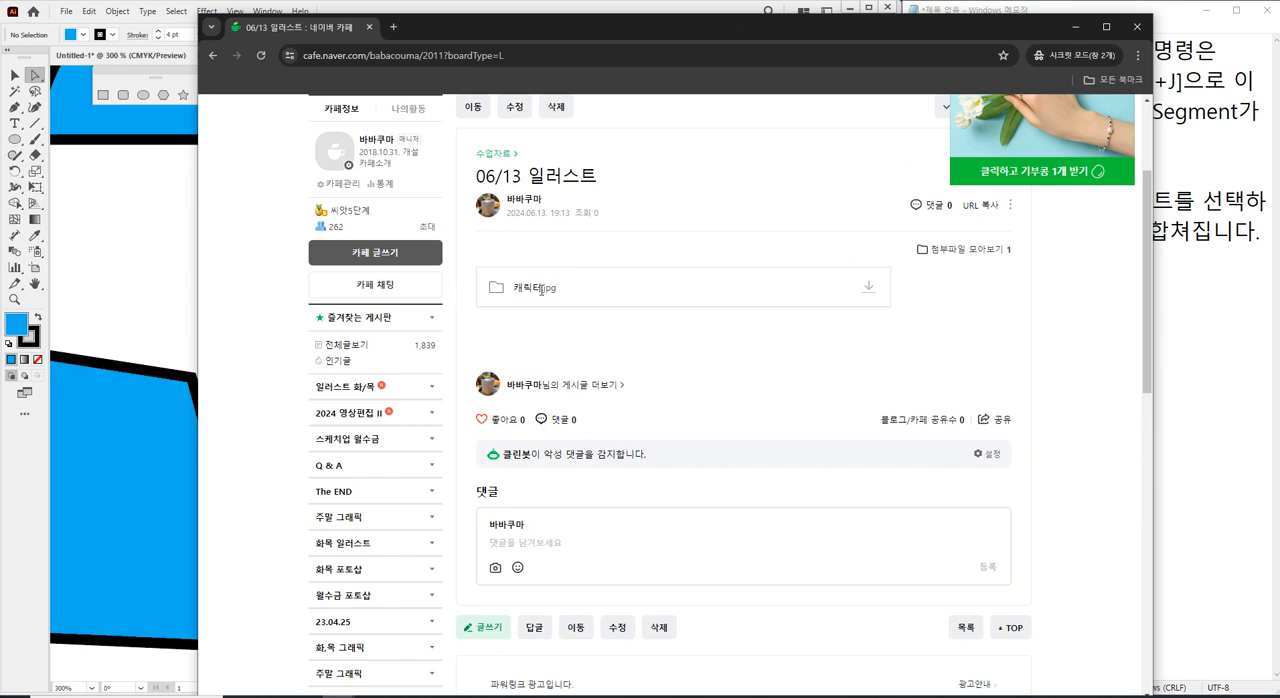
left_click_drag(531, 292, 579, 292)
left_click(580, 293)
left_click_drag(547, 20, 669, 10)
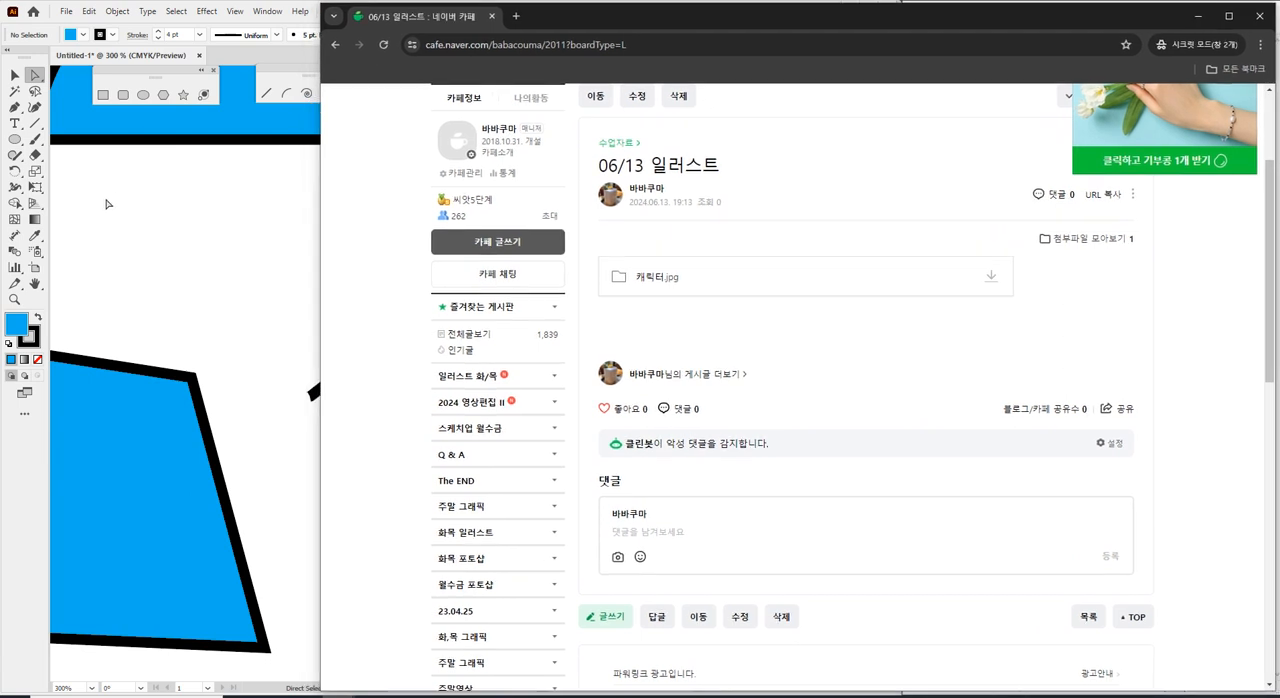
left_click_drag(319, 232, 845, 232)
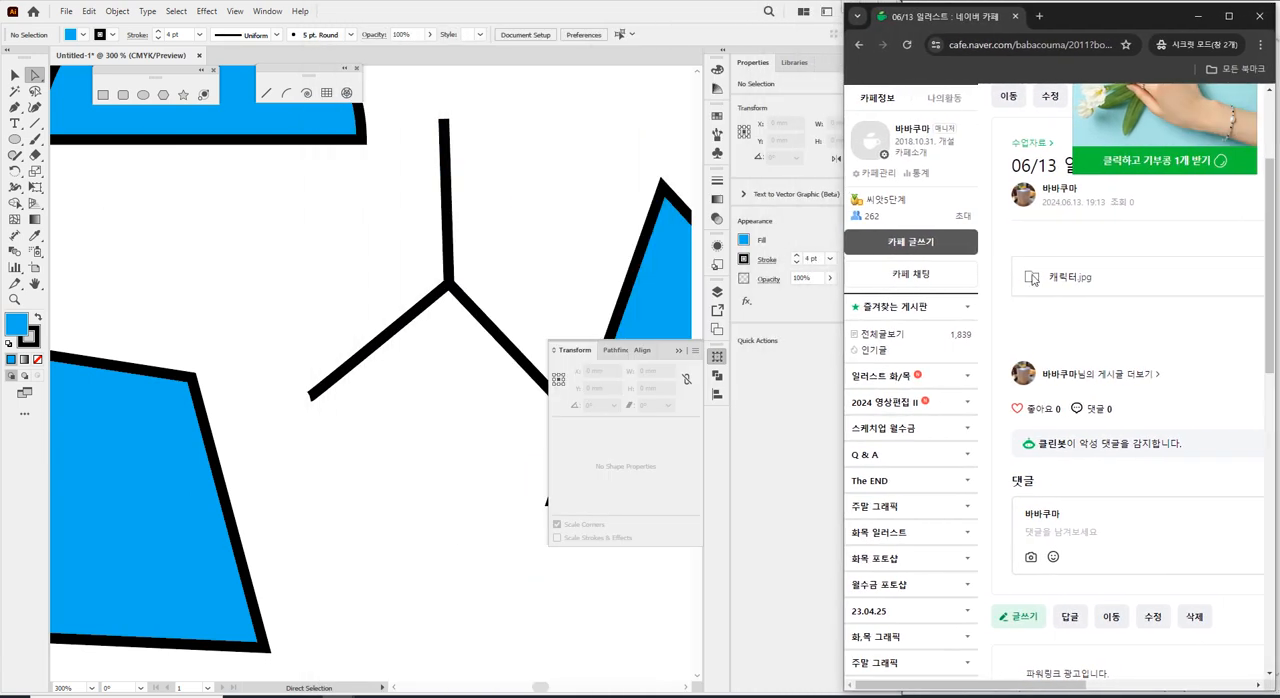
Close the ad overlay on the cafe page and open the 수업자료 board under 일러스트 화/목.
scroll(1033, 279, "up", 2)
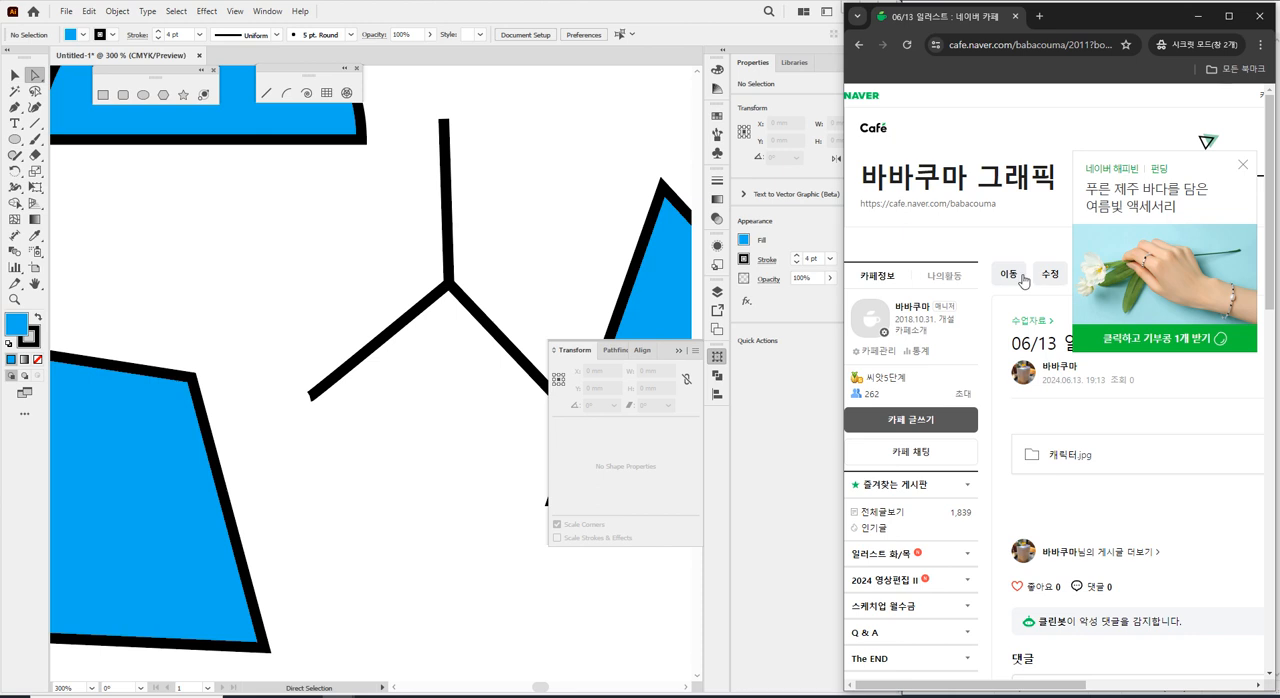
left_click(1242, 164)
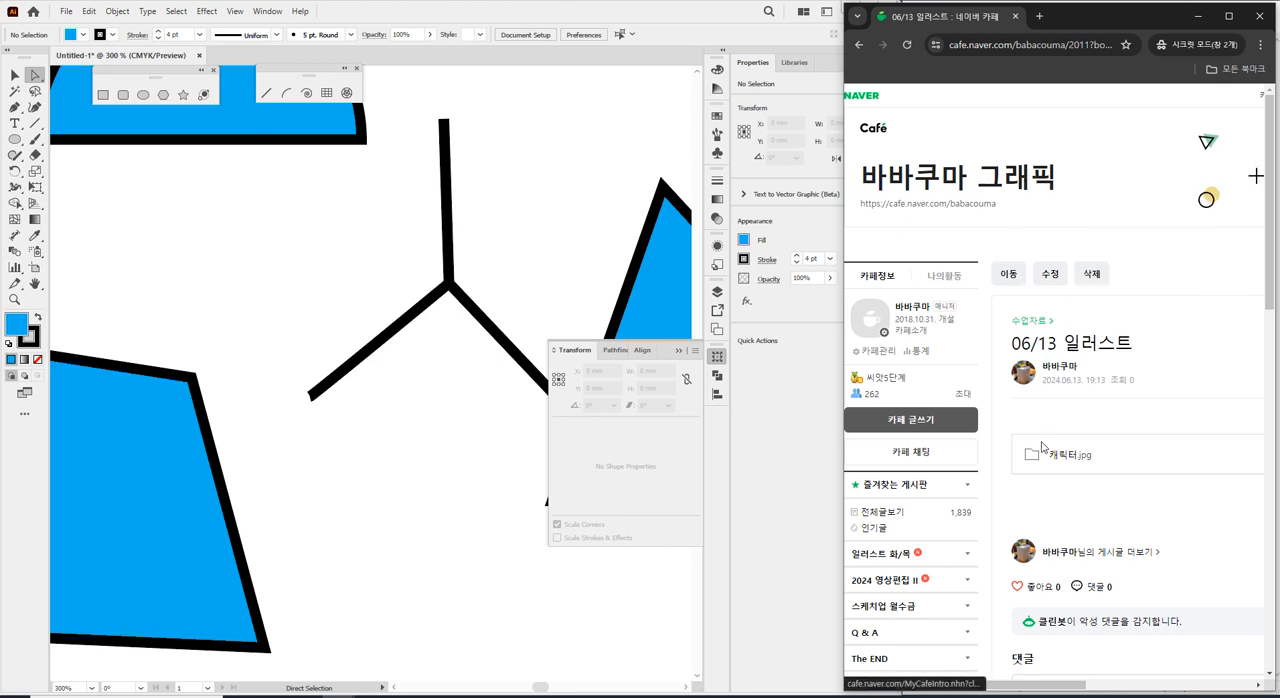
left_click(905, 563)
left_click(903, 583)
scroll(970, 222, "up", 2)
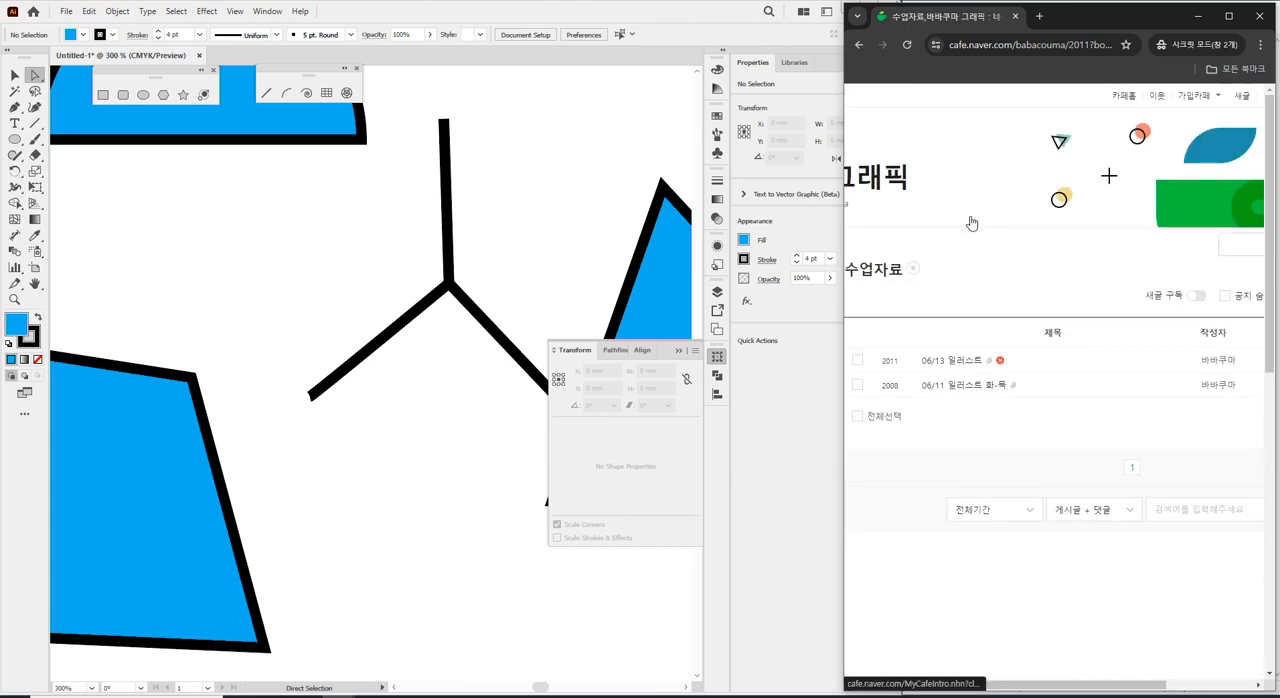
left_click_drag(1107, 687, 1017, 695)
Open the downloaded 캐릭터.jpg from the file explorer and insert it into the Illustrator document as a linked image.
left_click(323, 696)
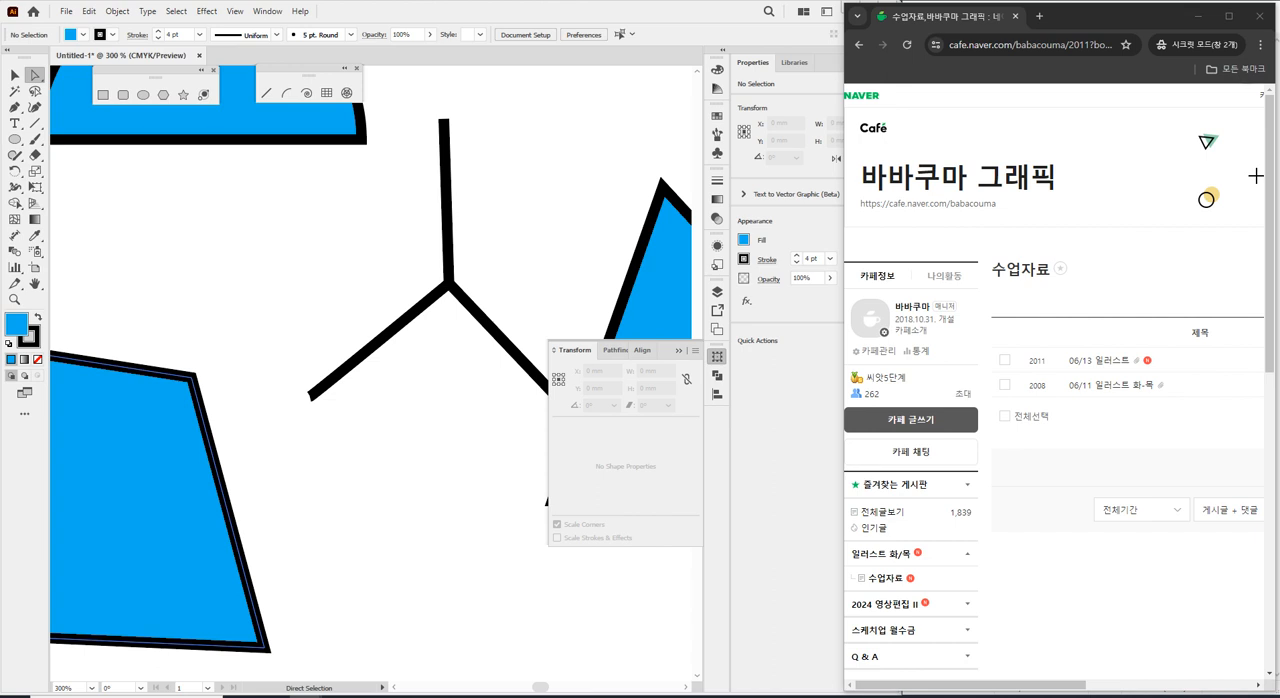
key("super+e")
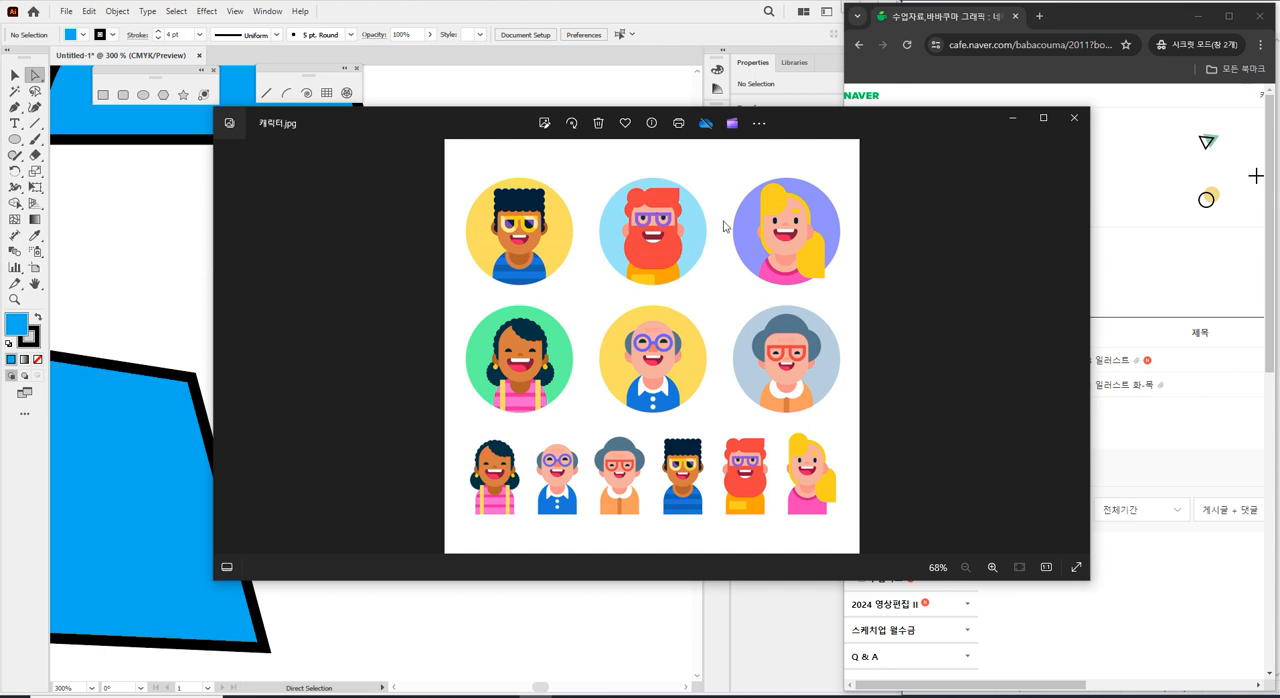
left_click_drag(850, 126, 0, 176)
left_click(717, 357)
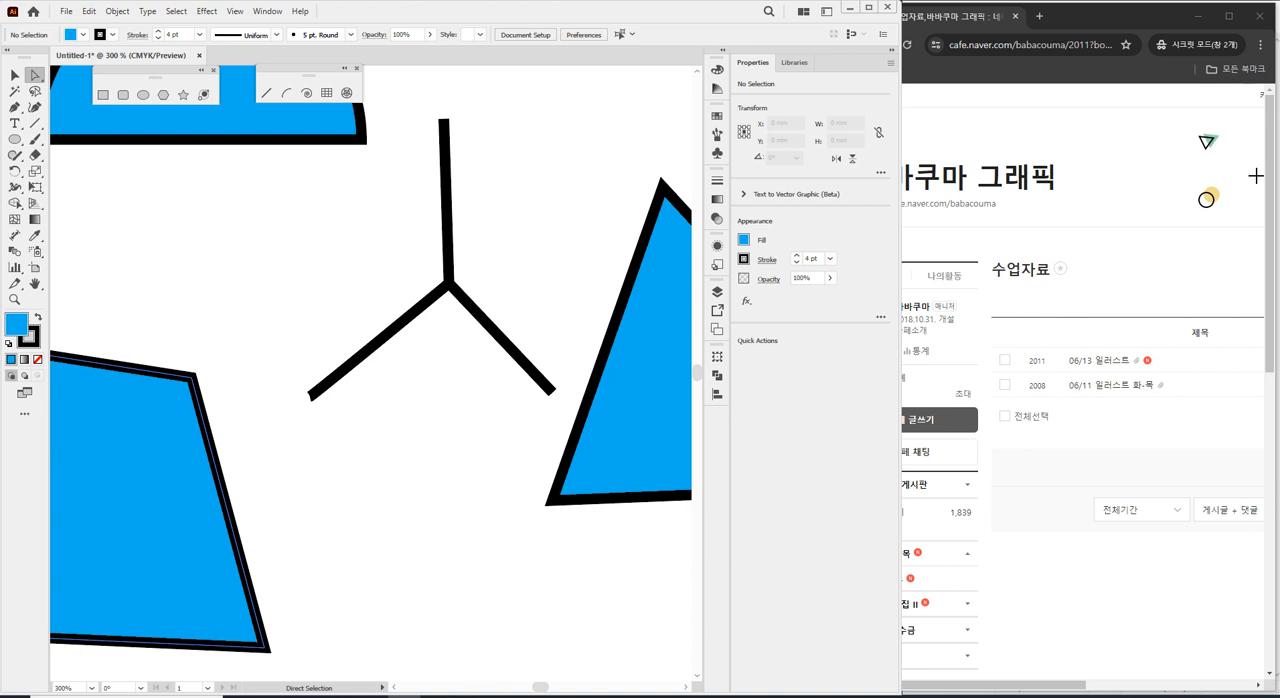
left_click_drag(230, 380, 389, 432)
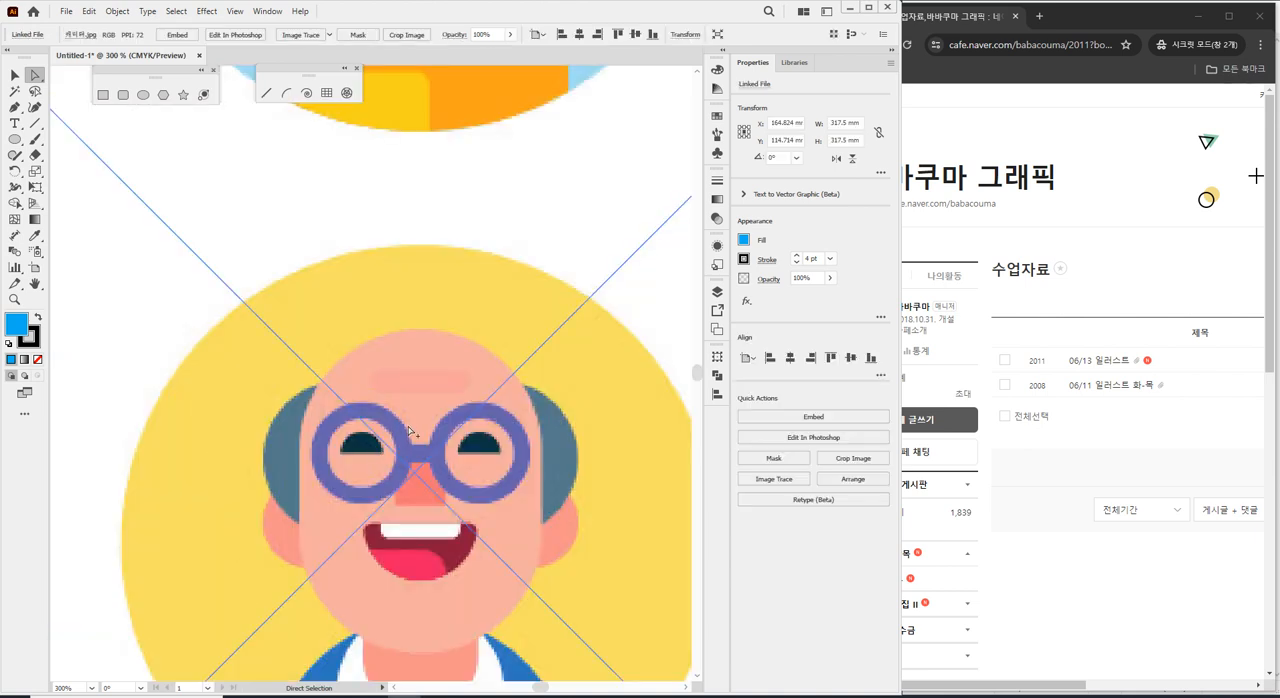
Move the character image below the artboard and delete all the practice shapes on the artboard.
scroll(409, 430, "down", 8)
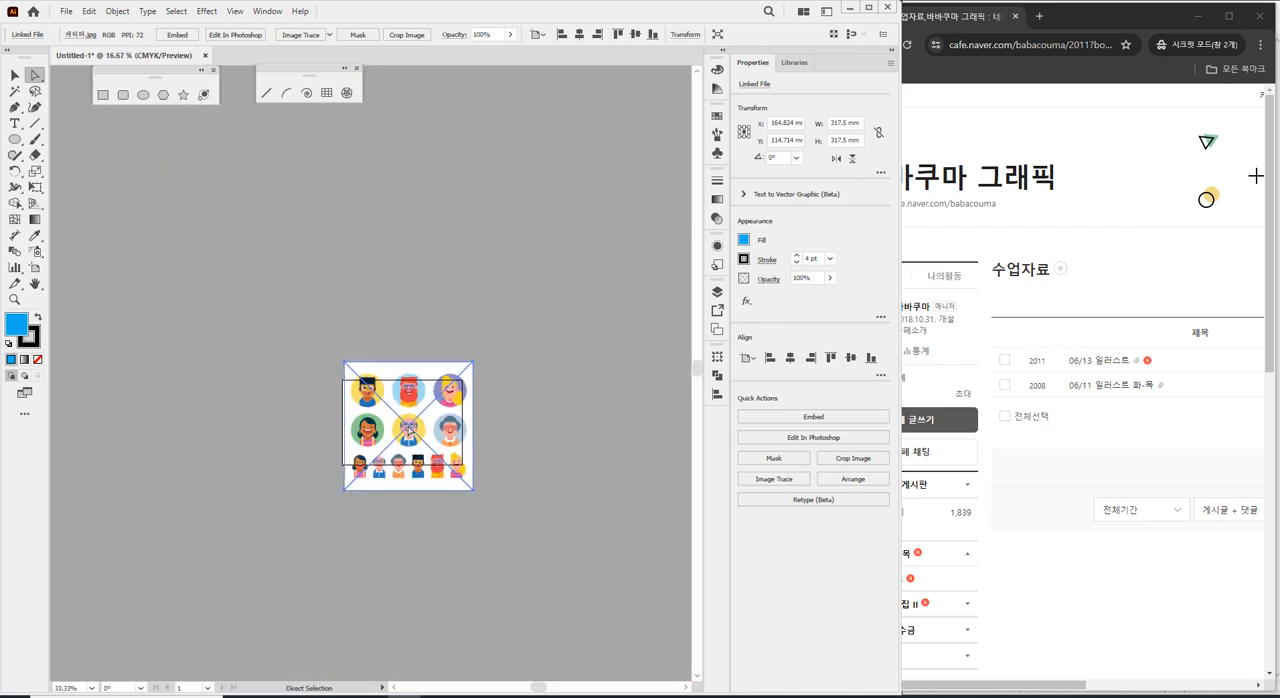
left_click_drag(408, 430, 376, 592)
left_click_drag(308, 386, 477, 463)
key("Delete")
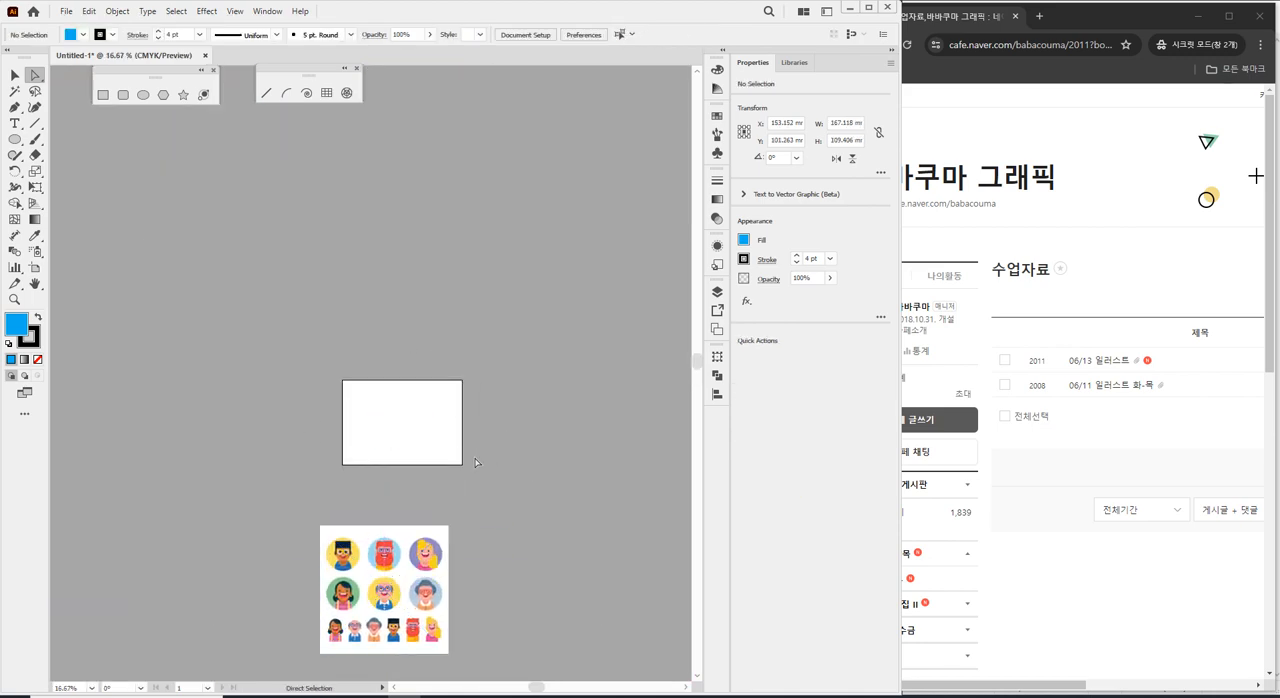
Move the character image onto the artboard and scale it down proportionally to about 54 mm wide near the upper-left corner.
left_click_drag(443, 580, 456, 455)
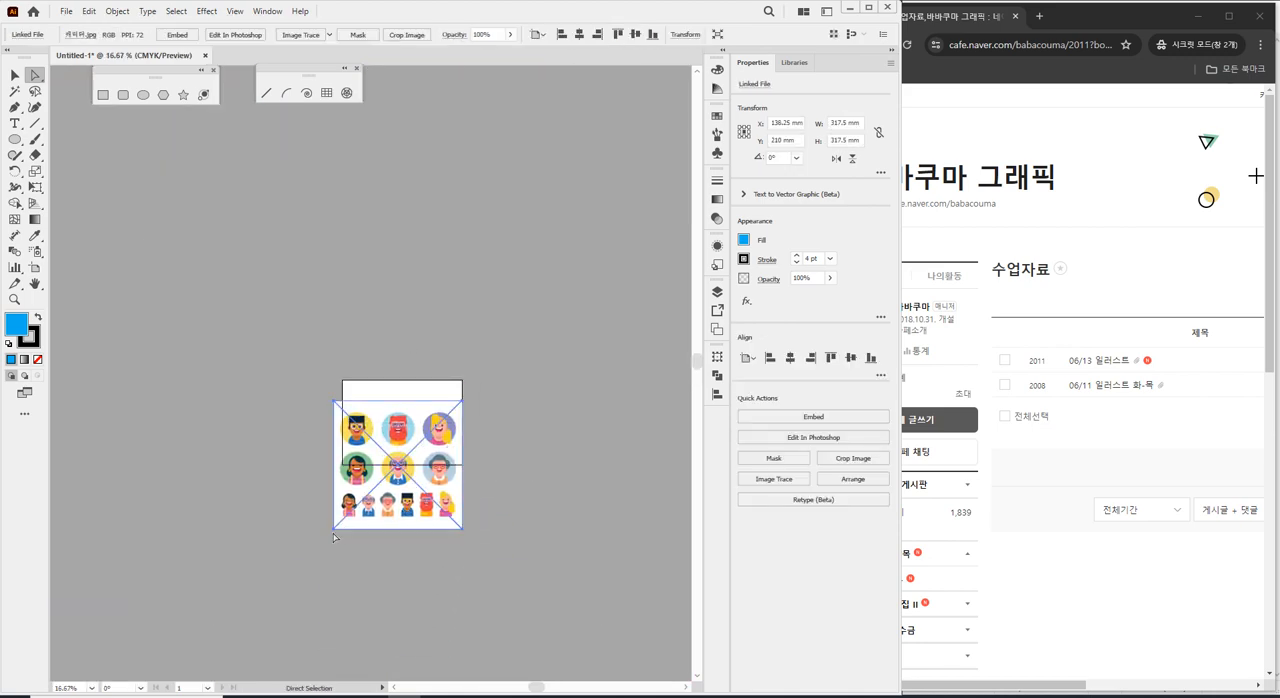
left_click_drag(334, 530, 376, 488)
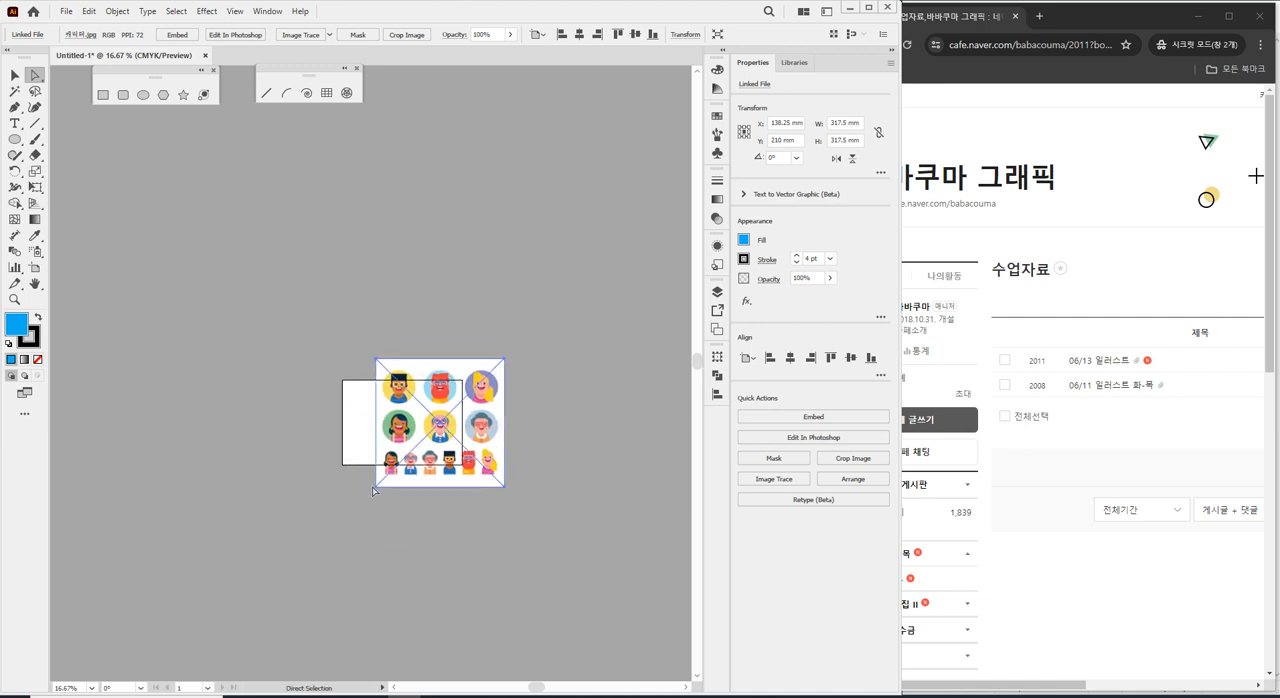
key("v")
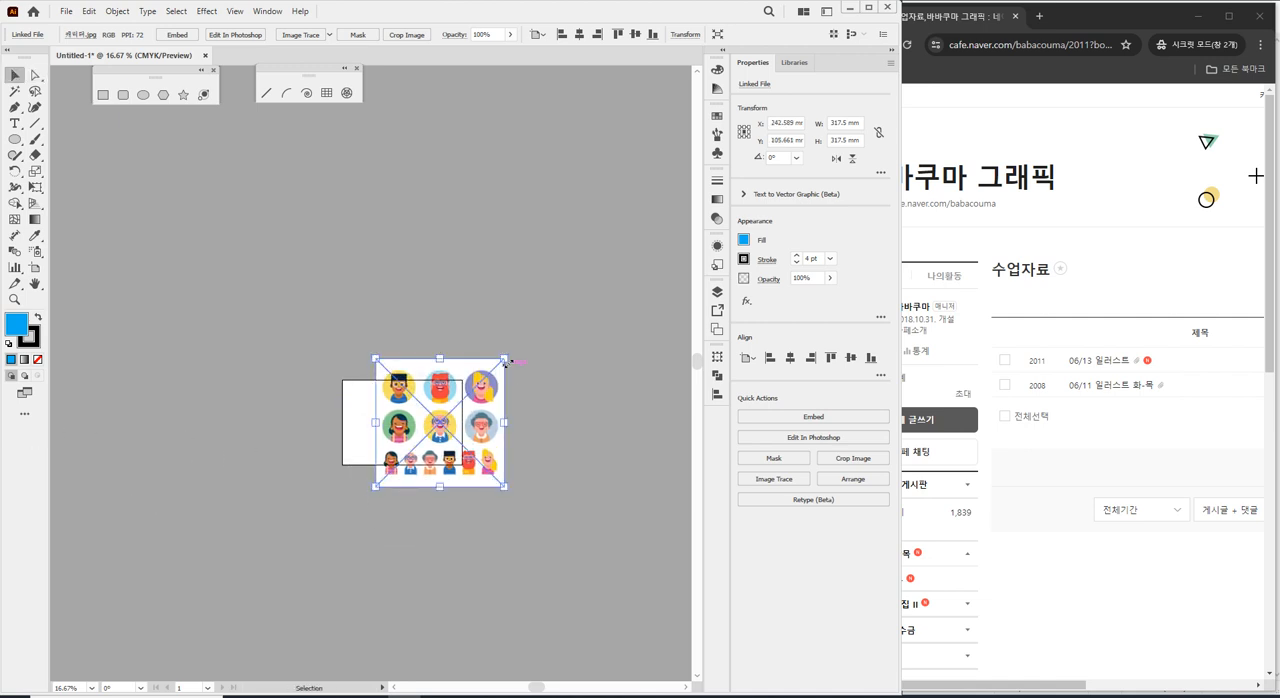
left_click_drag(505, 359, 363, 399)
left_click(403, 409)
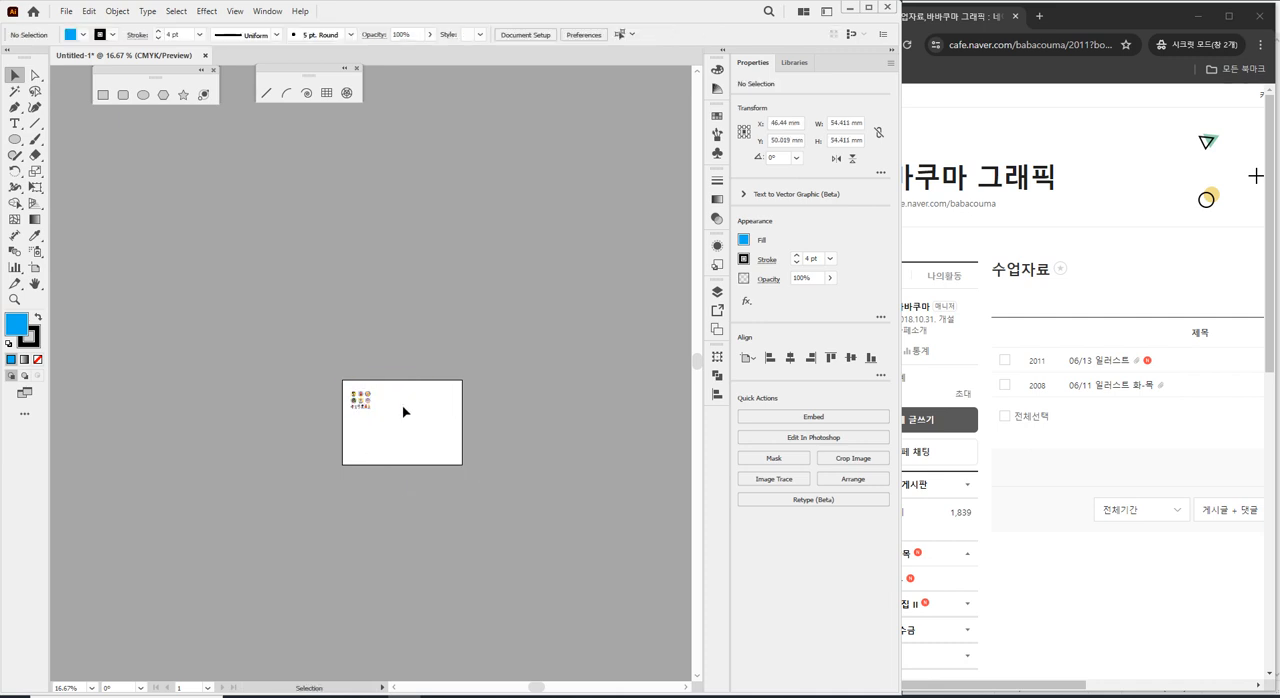
Enlarge the character image proportionally to about 107 mm wide on the artboard.
scroll(340, 430, "up", 1)
scroll(354, 463, "up", 5)
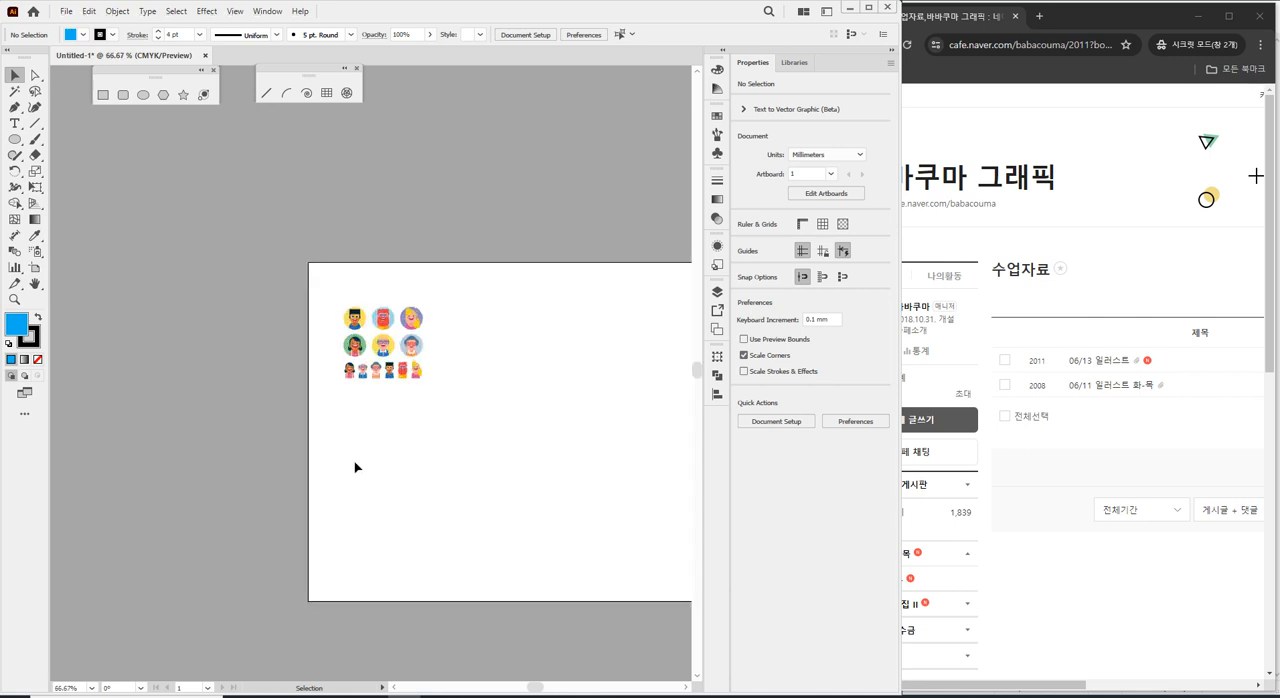
left_click(405, 305)
left_click_drag(468, 342, 599, 472)
left_click(537, 509)
Select the enlarged character image and lock it in place.
scroll(410, 368, "right", 2)
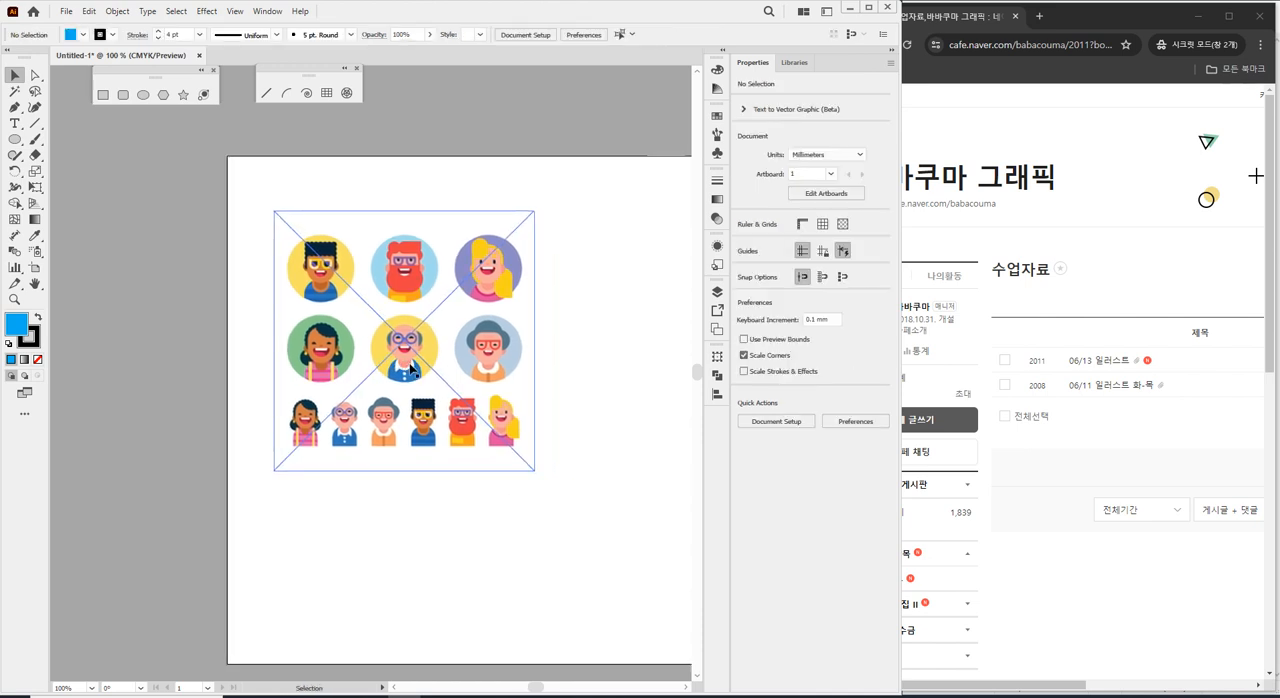
scroll(413, 368, "up", 1)
scroll(408, 352, "up", 2)
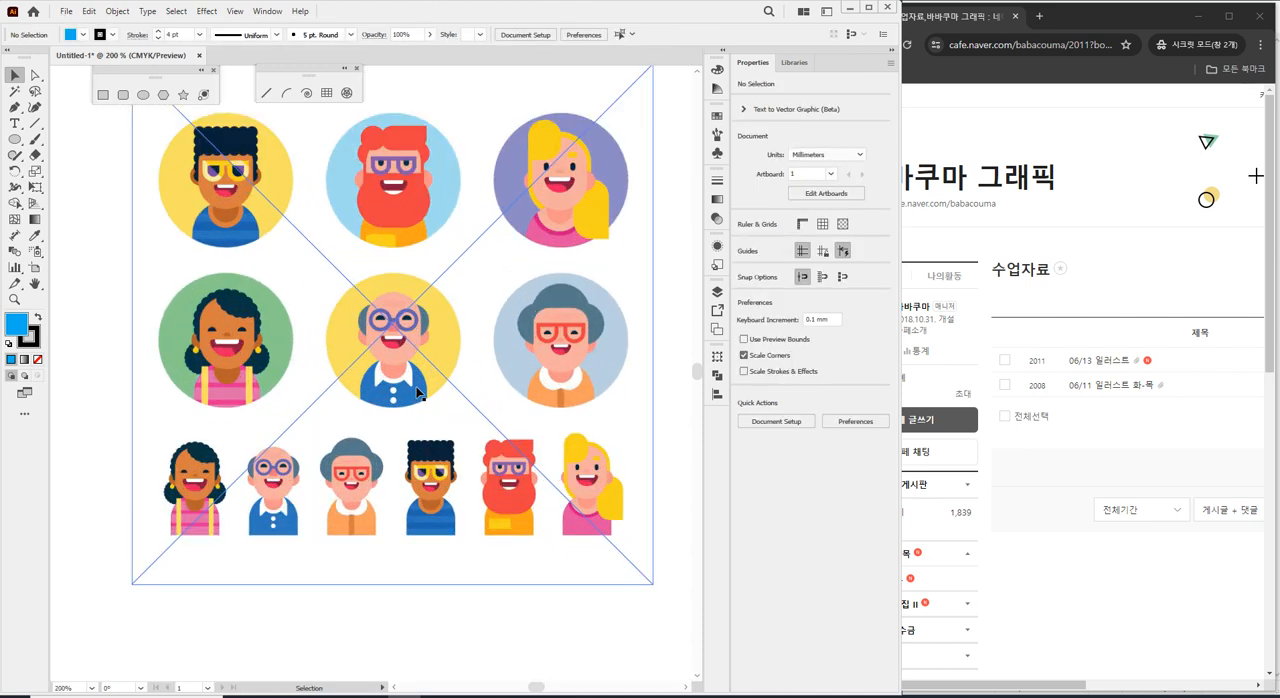
left_click(404, 340)
scroll(406, 338, "up", 1)
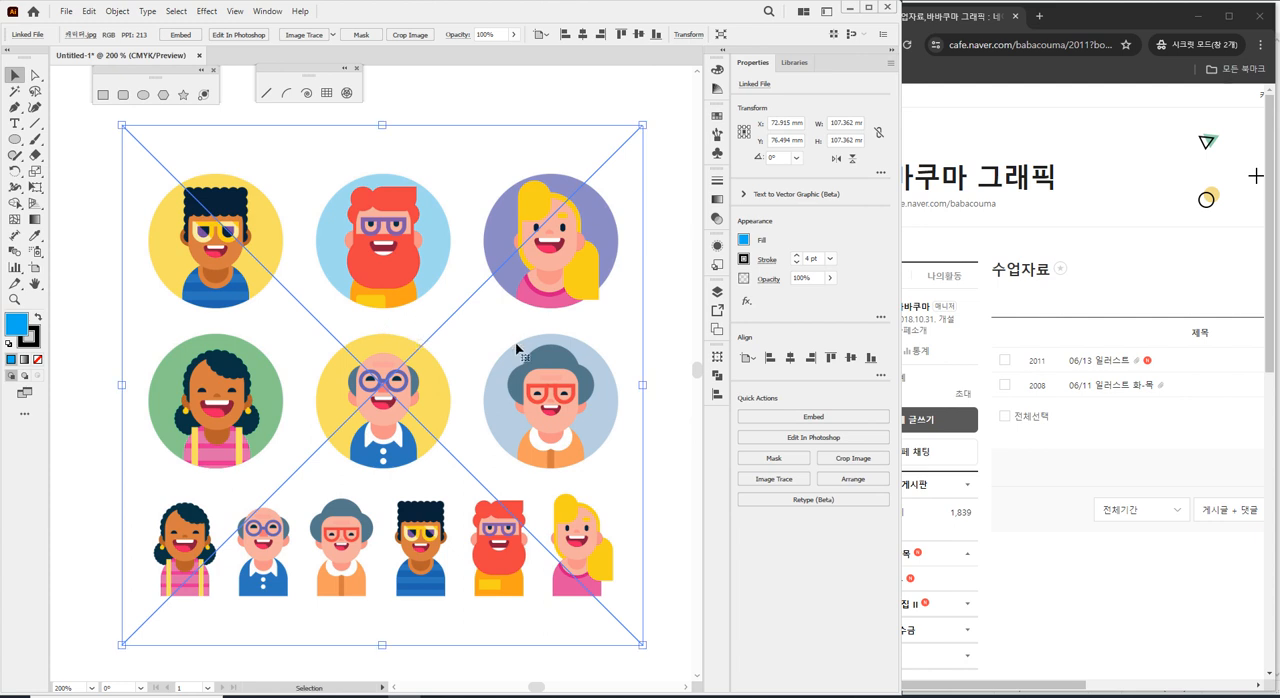
key("ctrl+shift+a")
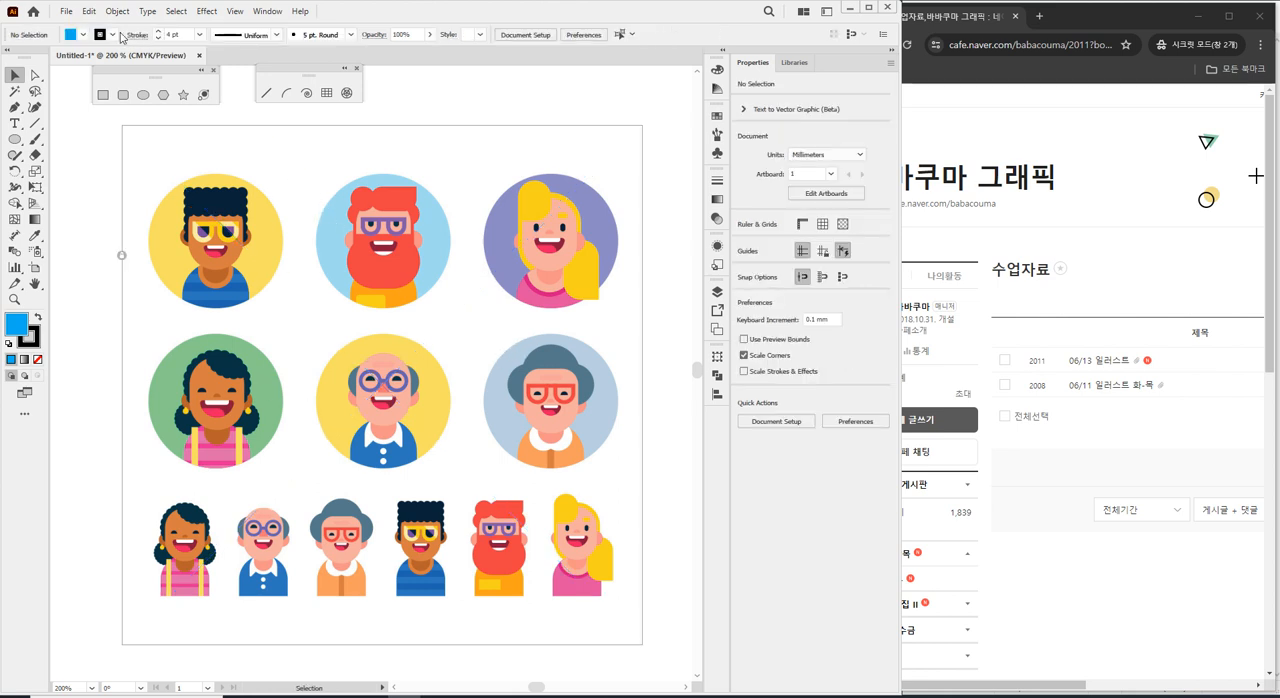
Place the linked snowman image 01_눈사람 얼굴 만들기 about 50 mm wide over the upper-left characters and delete it.
left_click(67, 12)
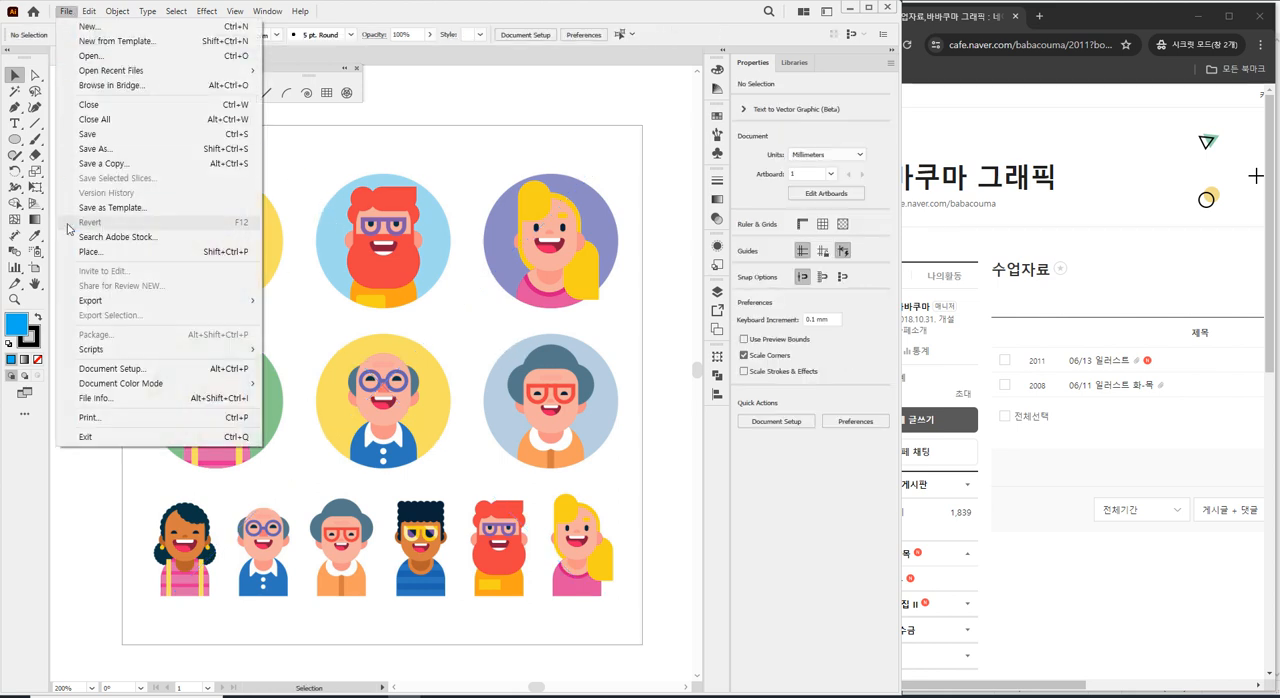
left_click(80, 252)
left_click(196, 105)
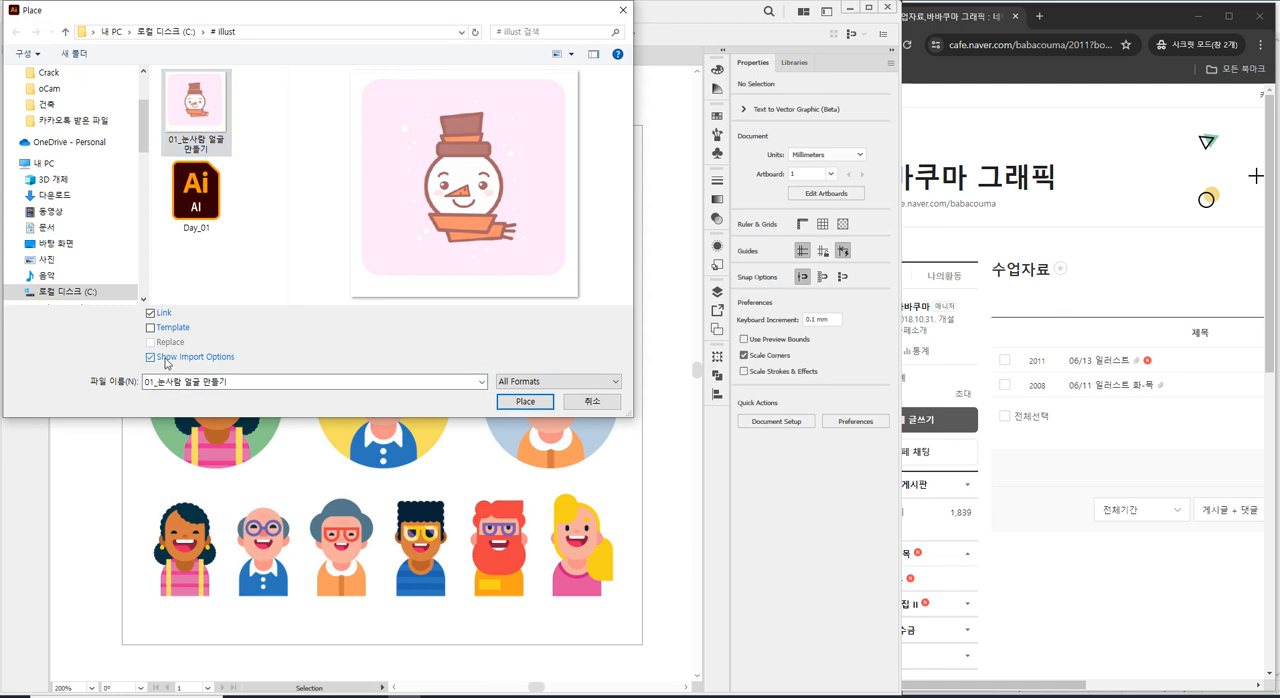
left_click(524, 401)
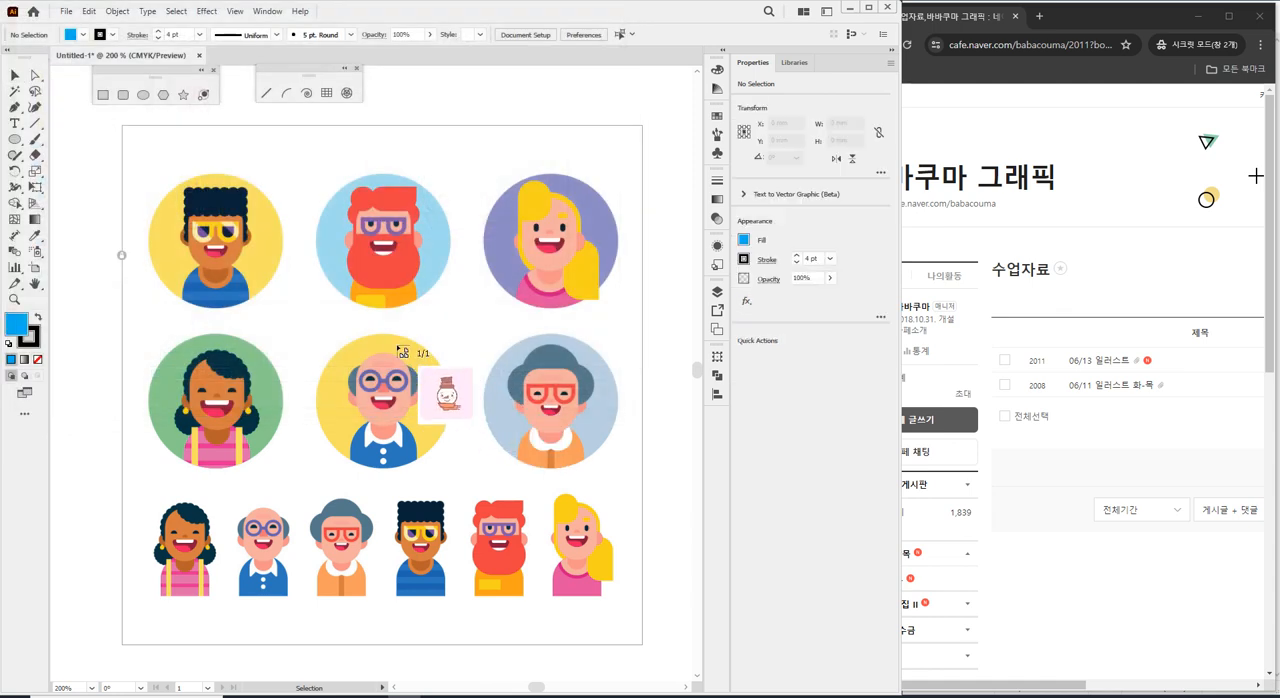
left_click_drag(157, 153, 401, 397)
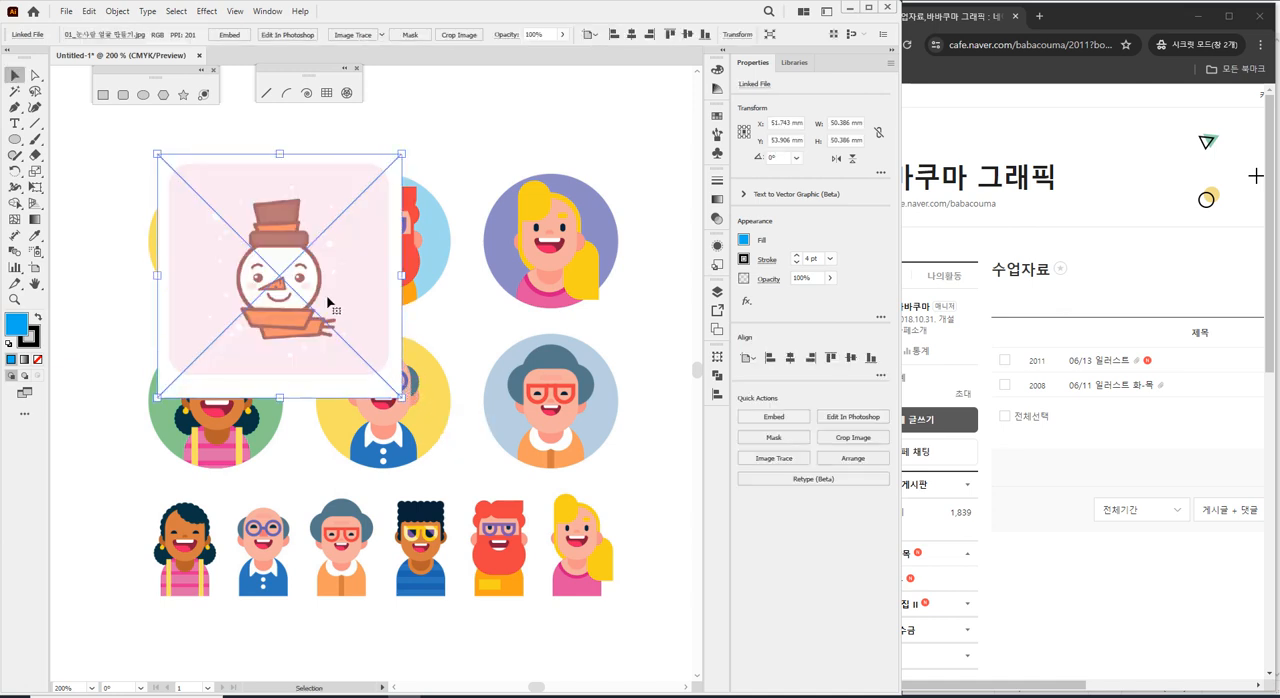
key("Delete")
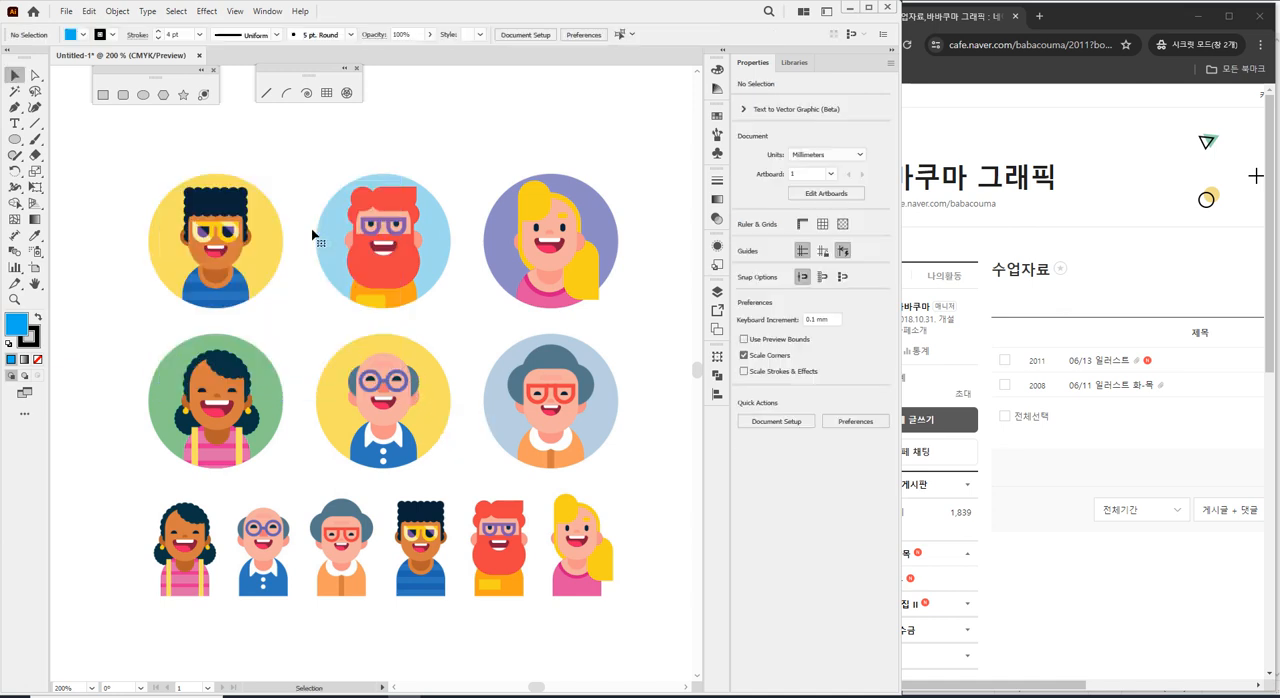
left_click(66, 11)
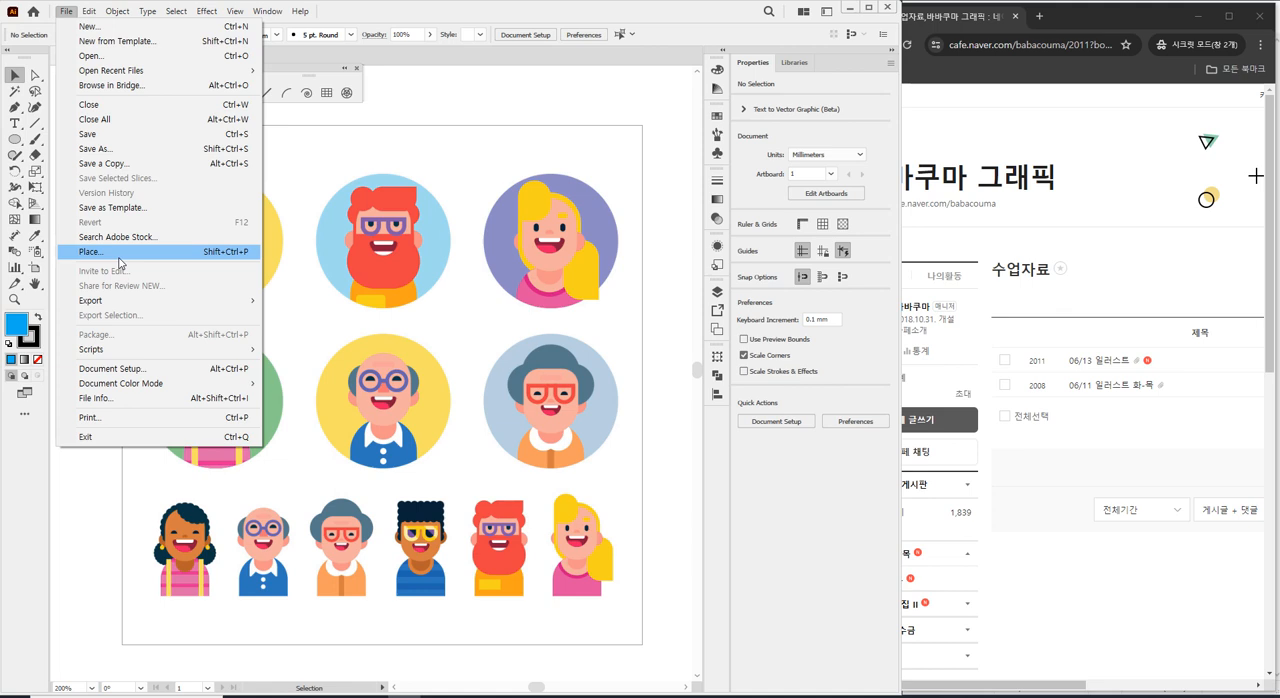
mouse_move(90, 12)
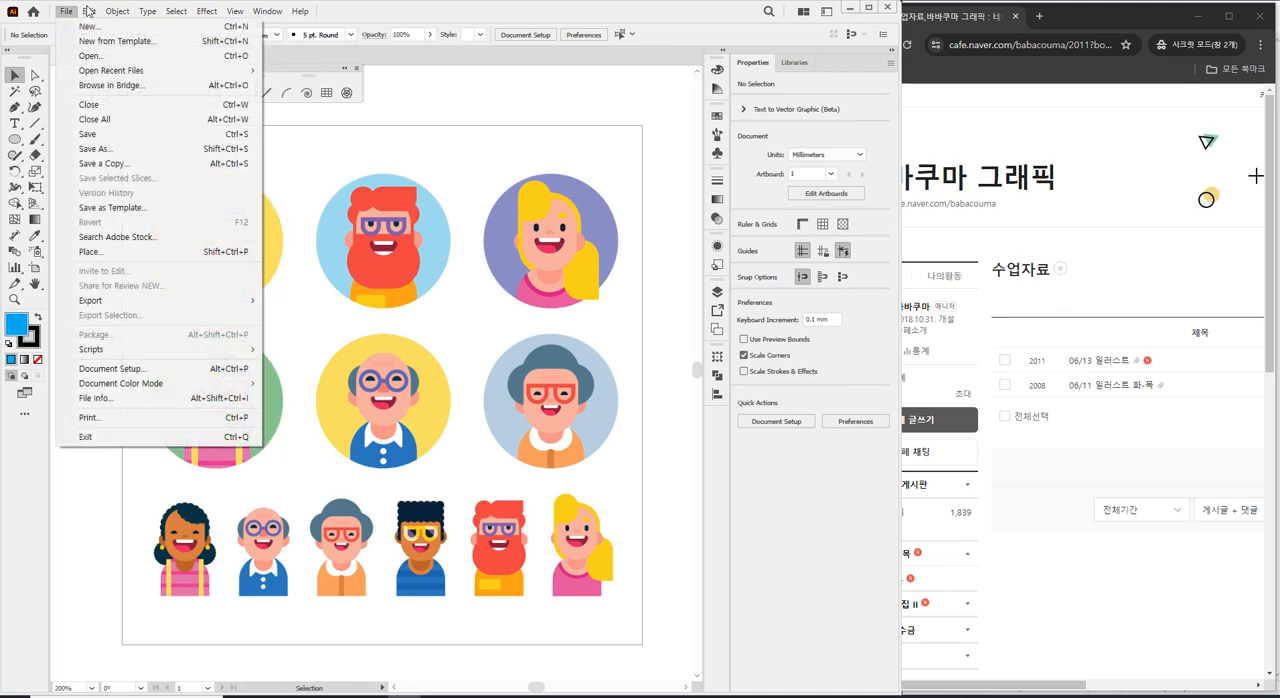
key("Escape")
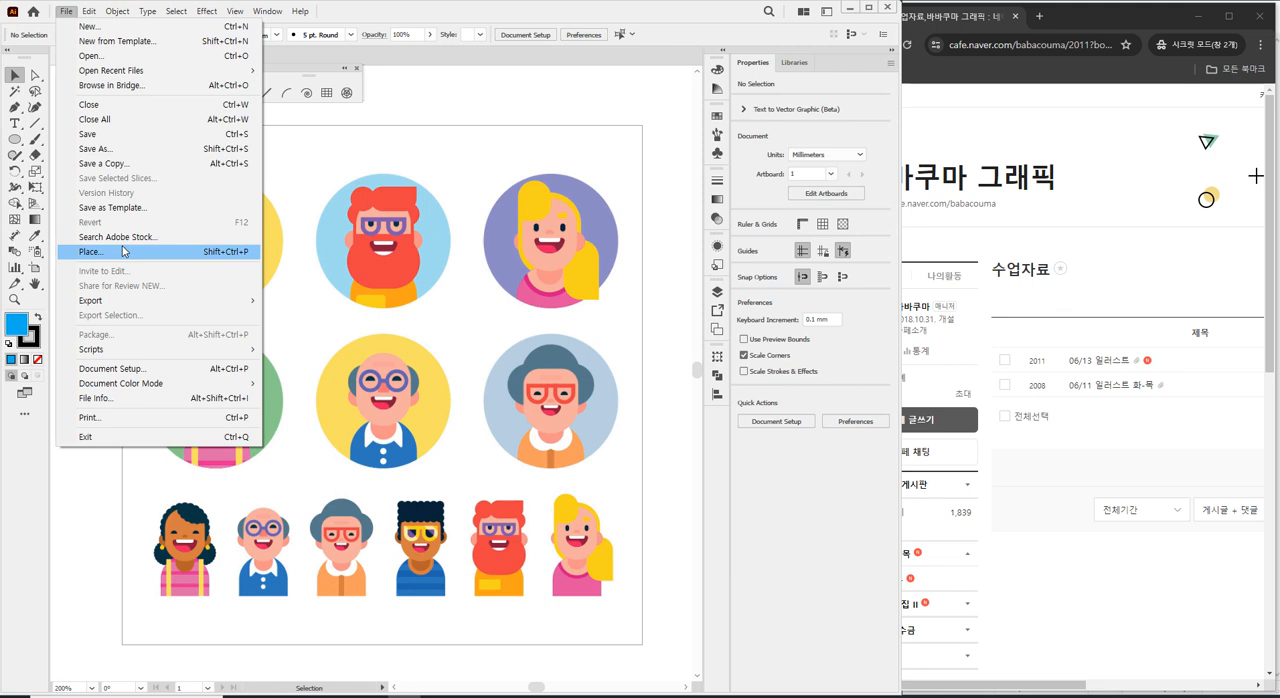
left_click(123, 251)
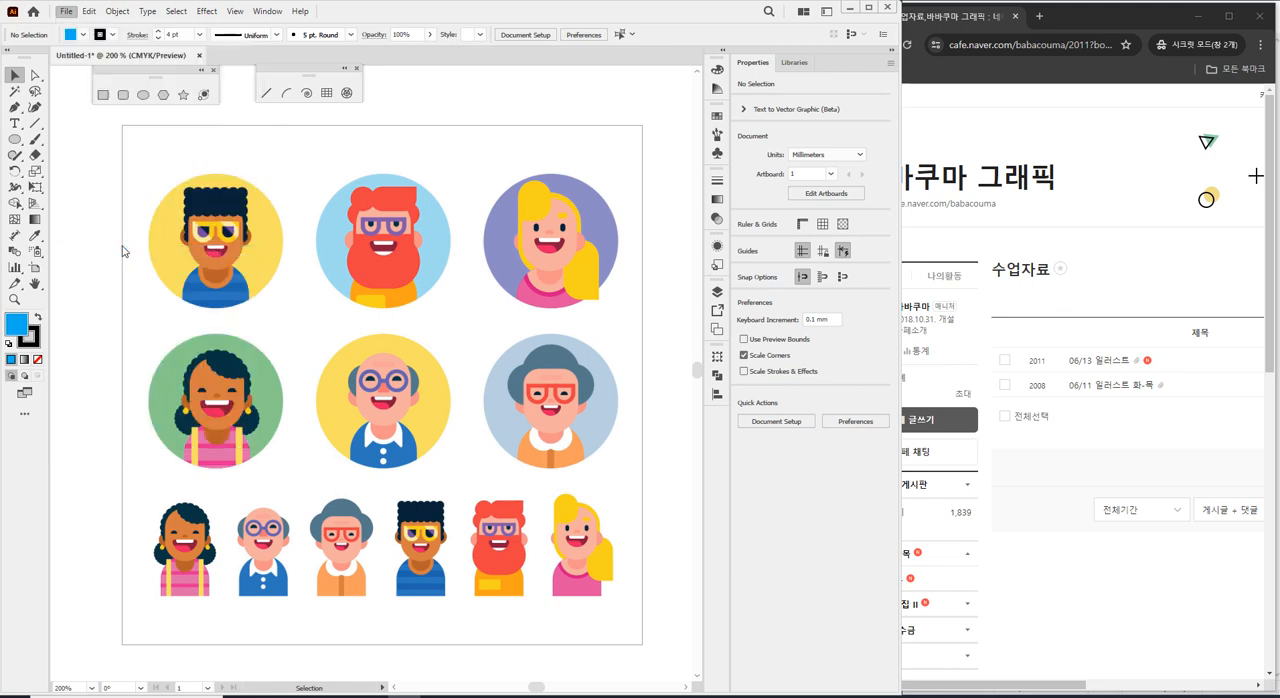
left_click(193, 108)
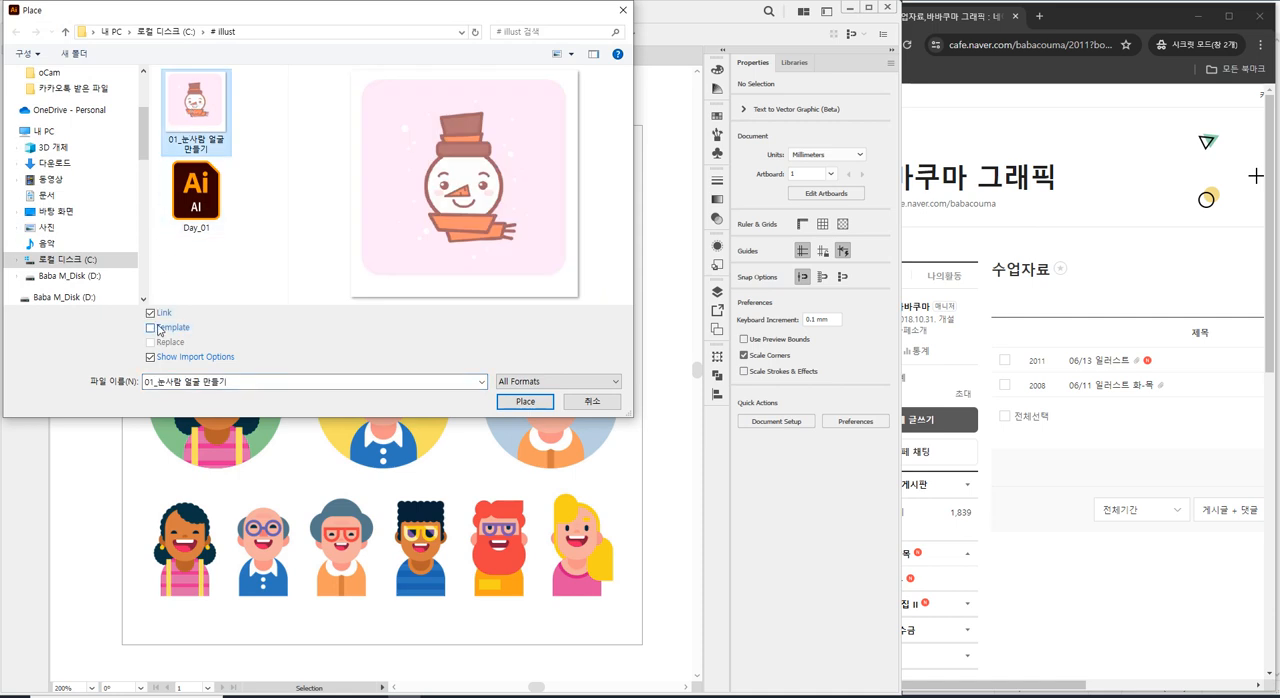
left_click(152, 328)
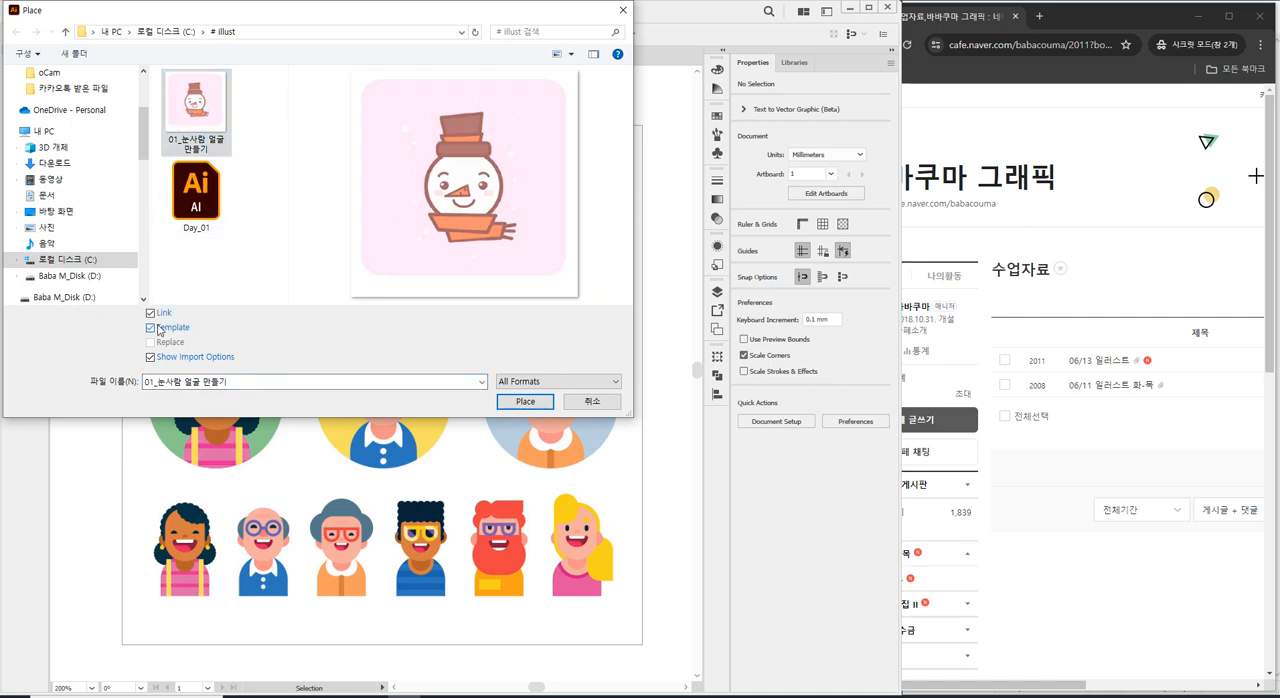
left_click(588, 400)
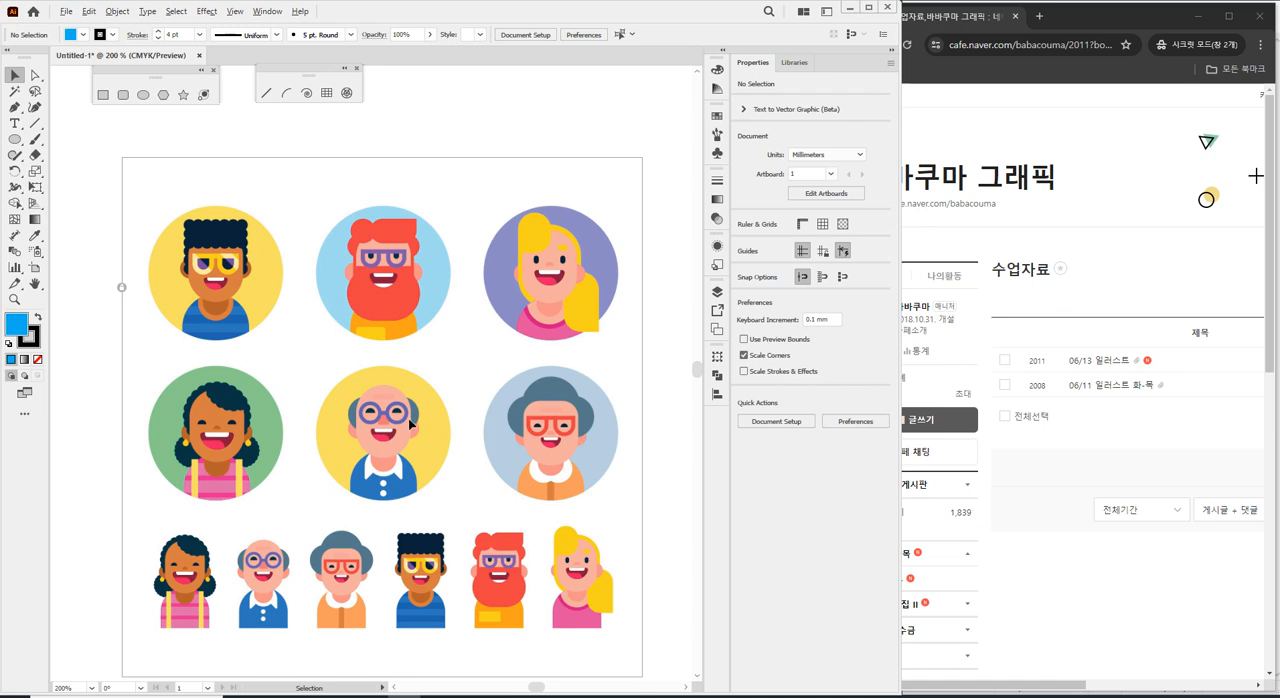
Remove the default fill and set the default stroke colour to pure red (FF0000) for tracing the bald man.
scroll(412, 425, "down", 1)
scroll(398, 474, "up", 2)
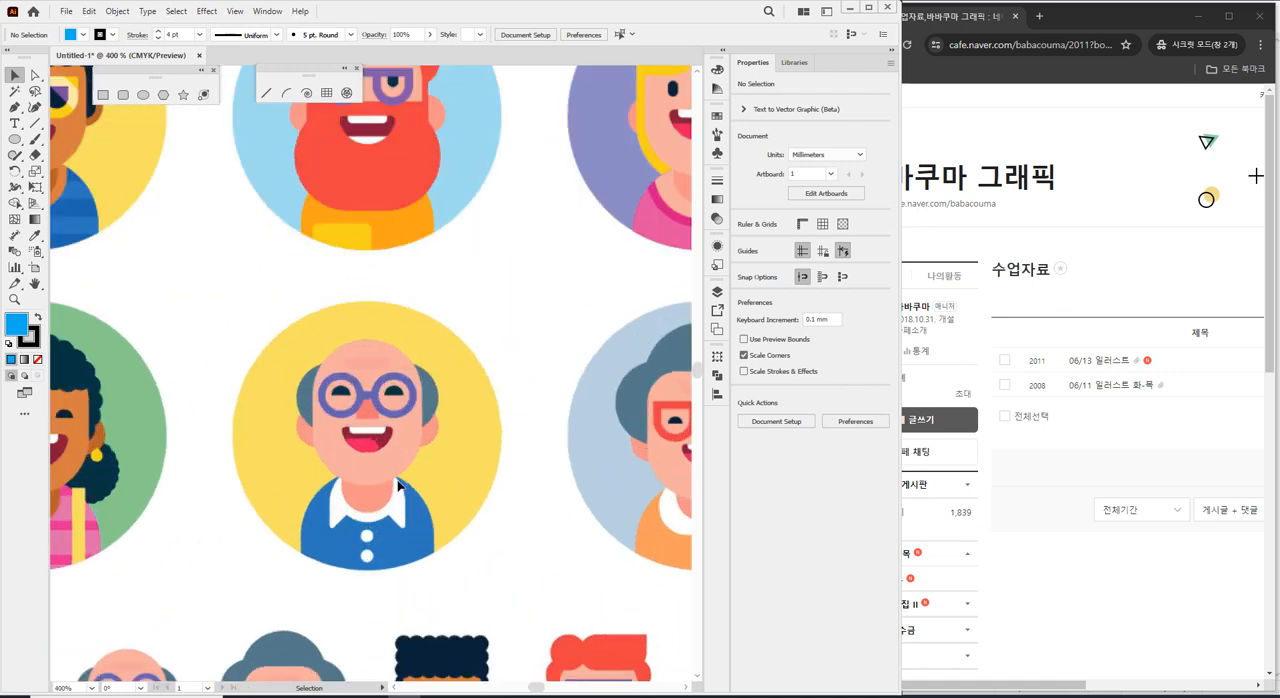
scroll(392, 464, "up", 2)
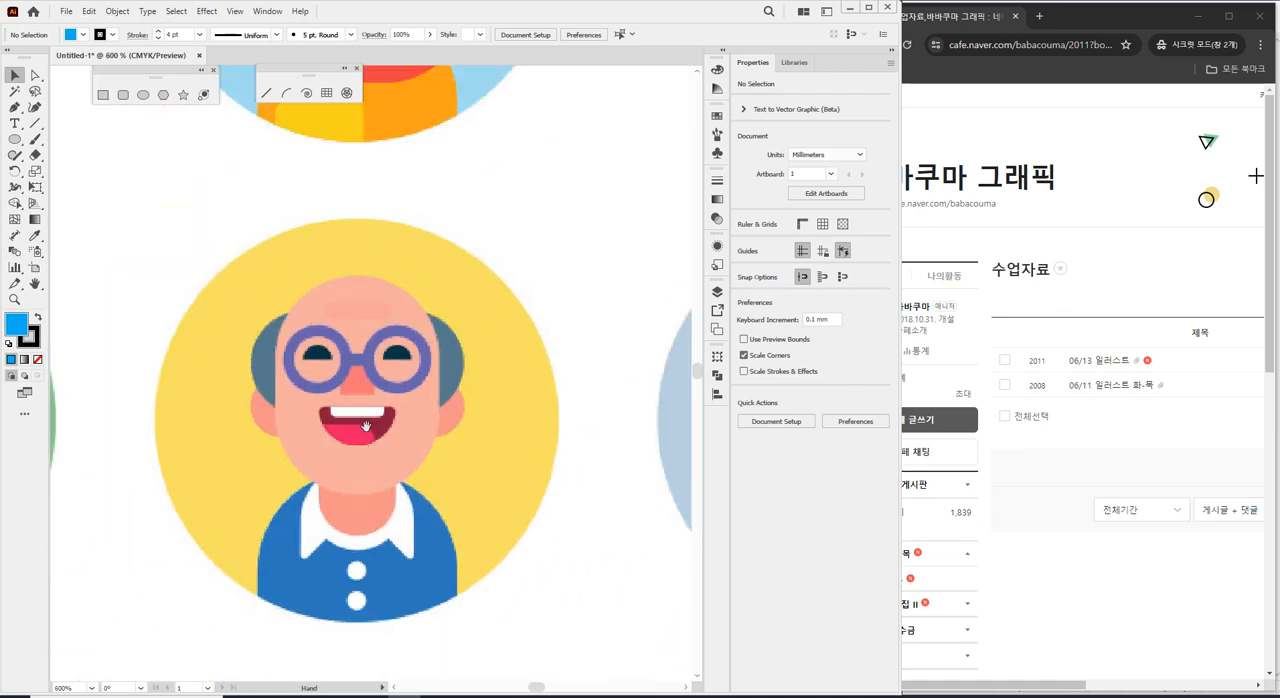
scroll(380, 438, "down", 2)
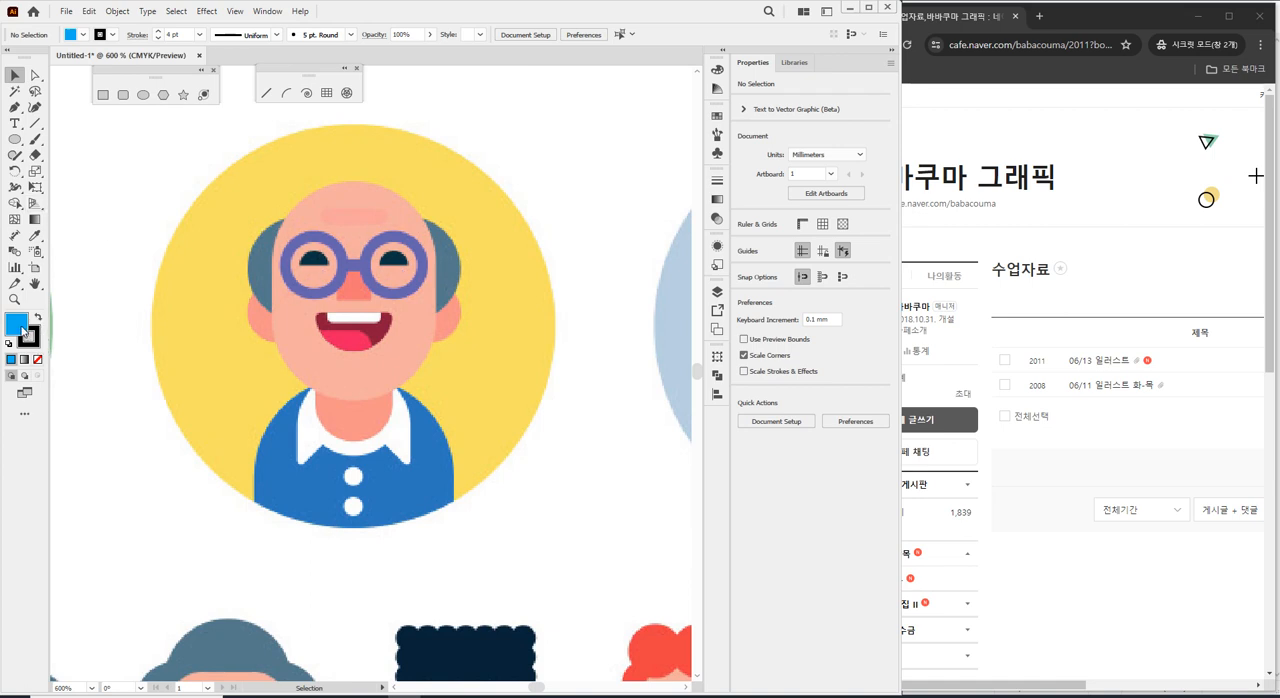
left_click(38, 360)
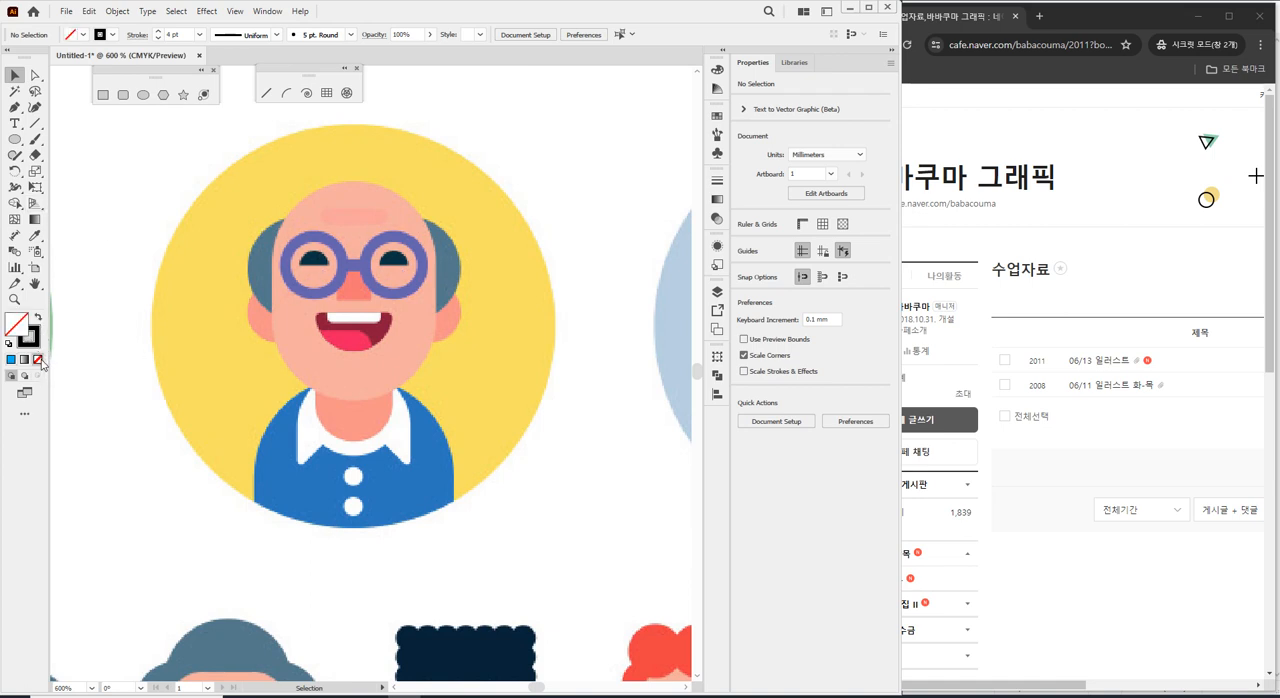
left_click(31, 340)
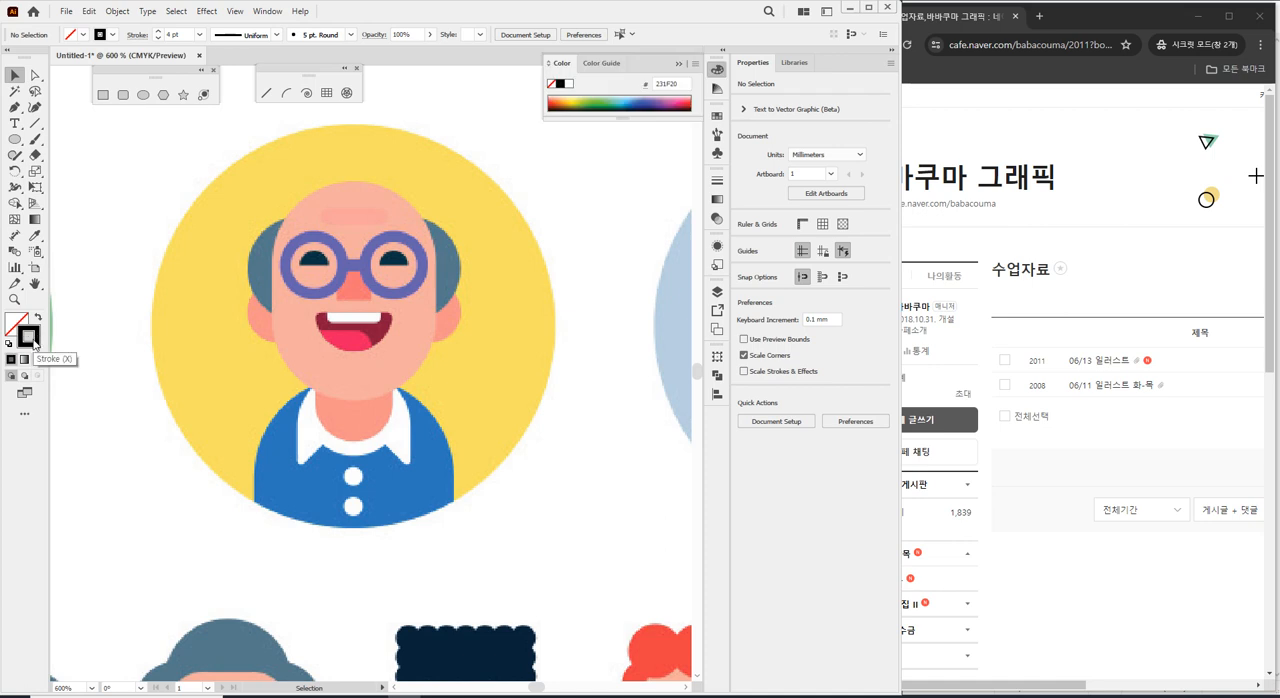
double_click(30, 338)
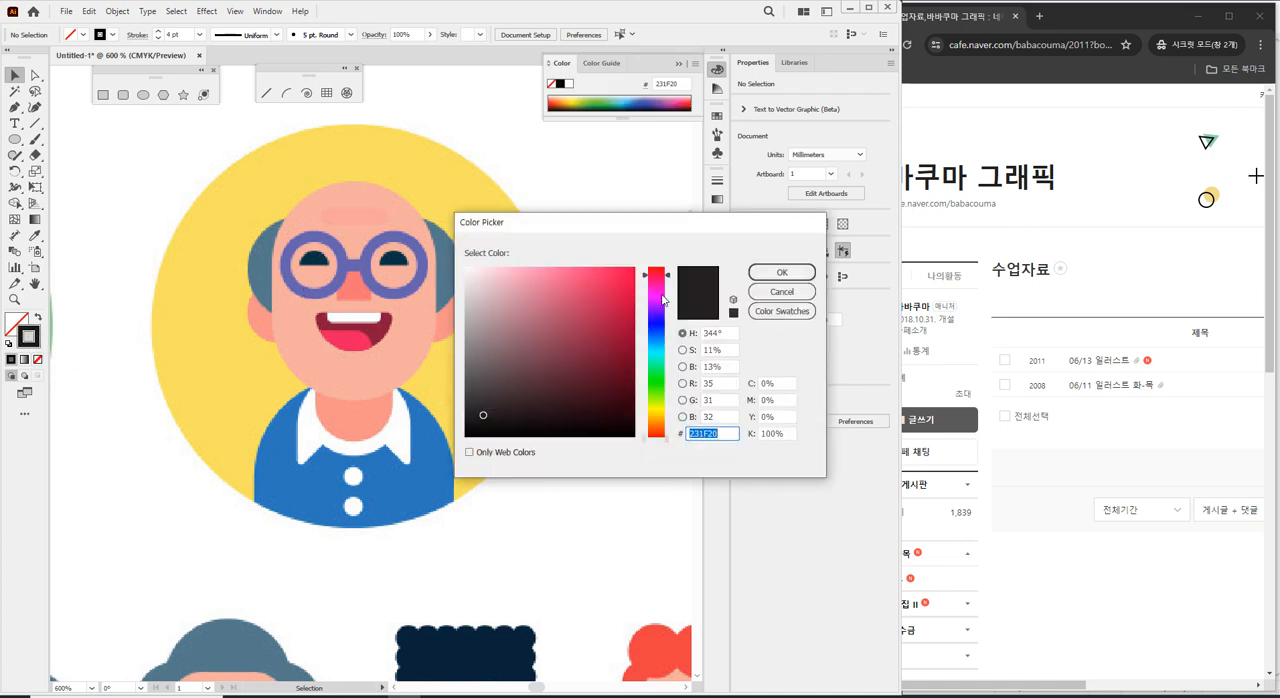
left_click_drag(662, 302, 663, 250)
left_click_drag(593, 291, 635, 267)
left_click(782, 272)
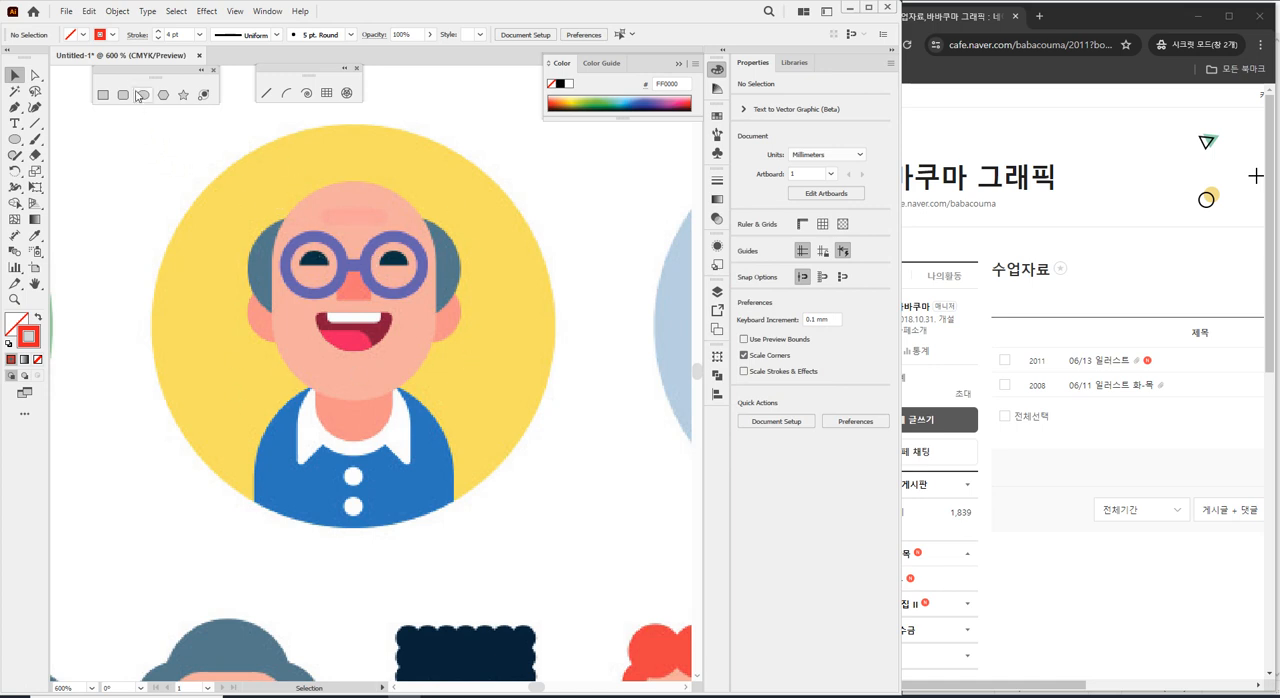
Draw a rectangle about 11.2 by 4.5 mm across the bald man's face and set its stroke weight to 0.5 pt.
left_click(103, 94)
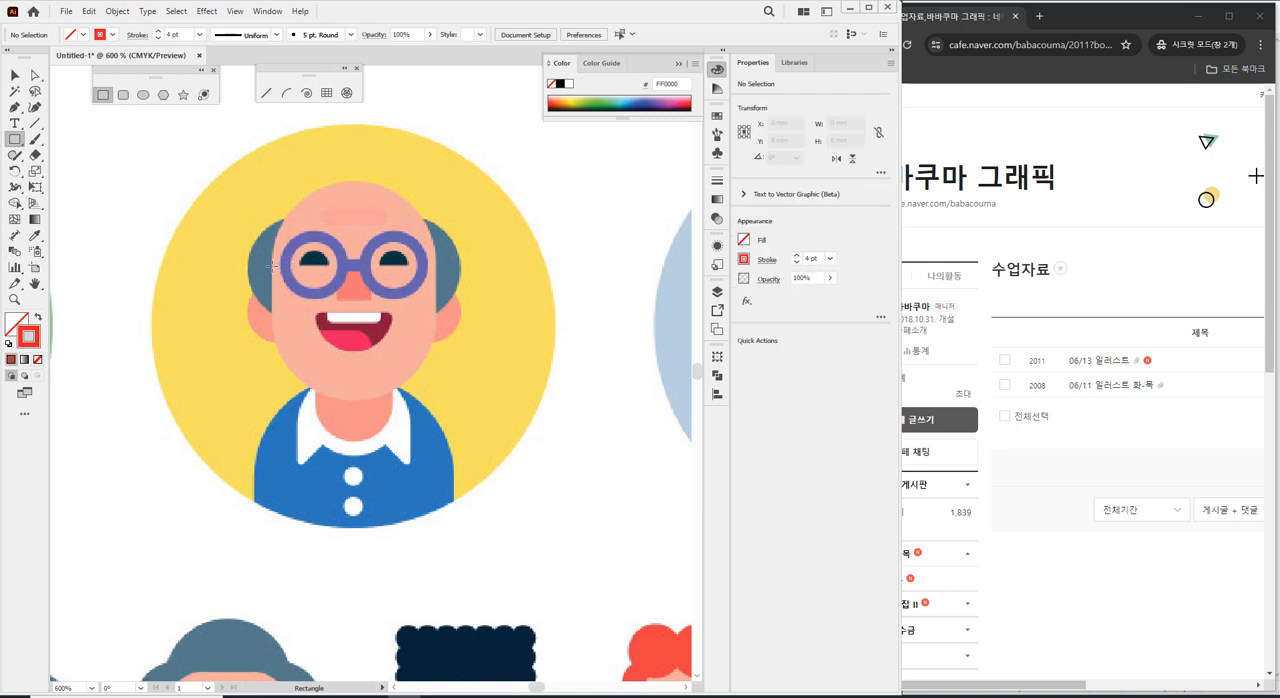
mouse_move(273, 266)
left_mouse_down()
mouse_move(390, 334)
mouse_move(436, 331)
left_mouse_up()
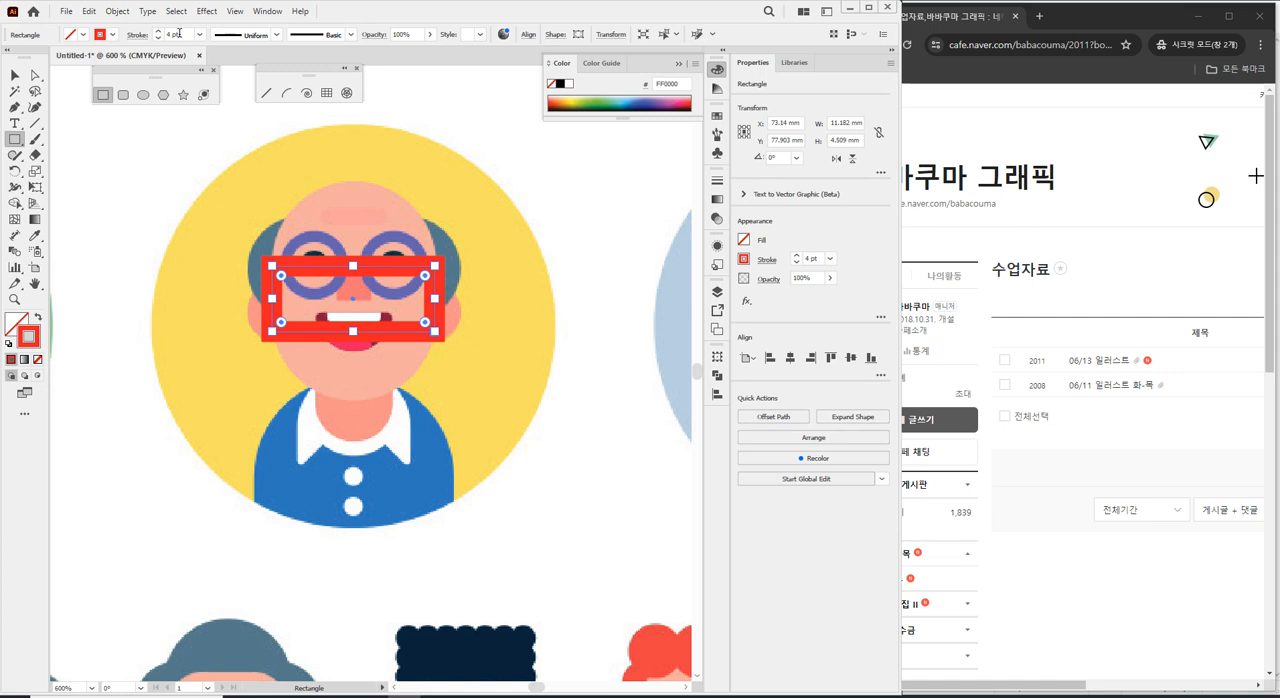
left_click_drag(177, 37, 90, 56)
key("Up")
key("Down")
key("Down")
key("Down")
key("Down")
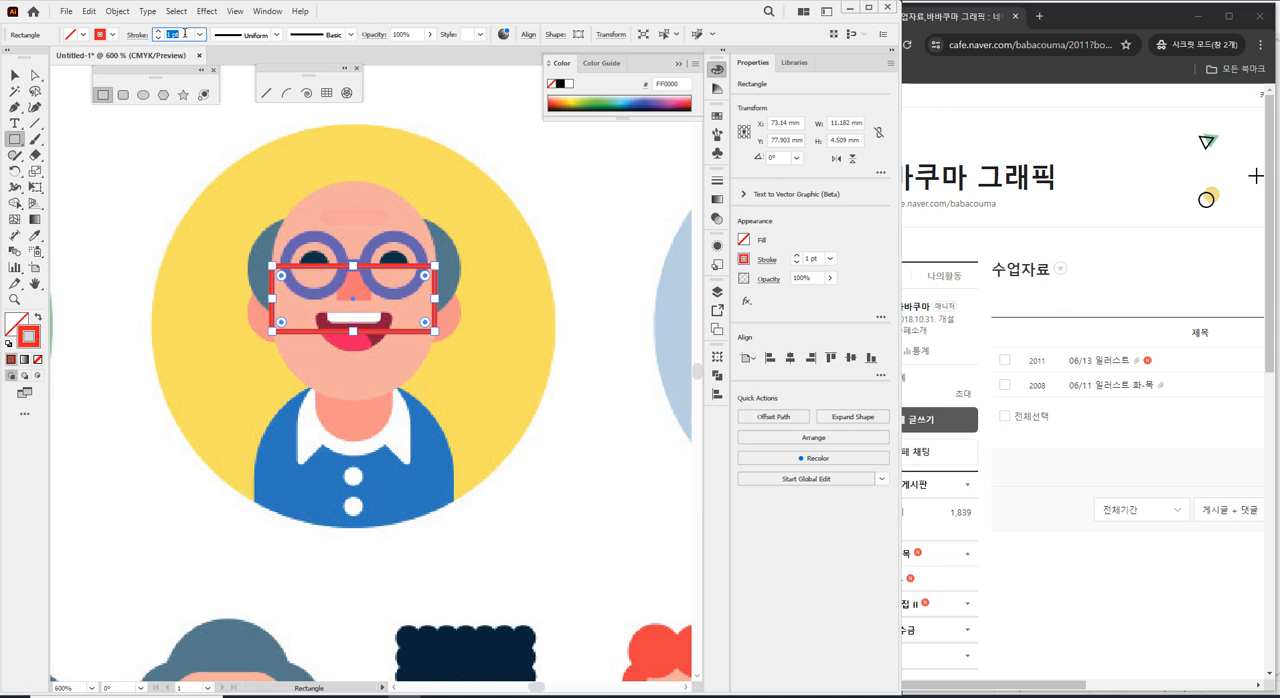
type("0.5")
key("Return")
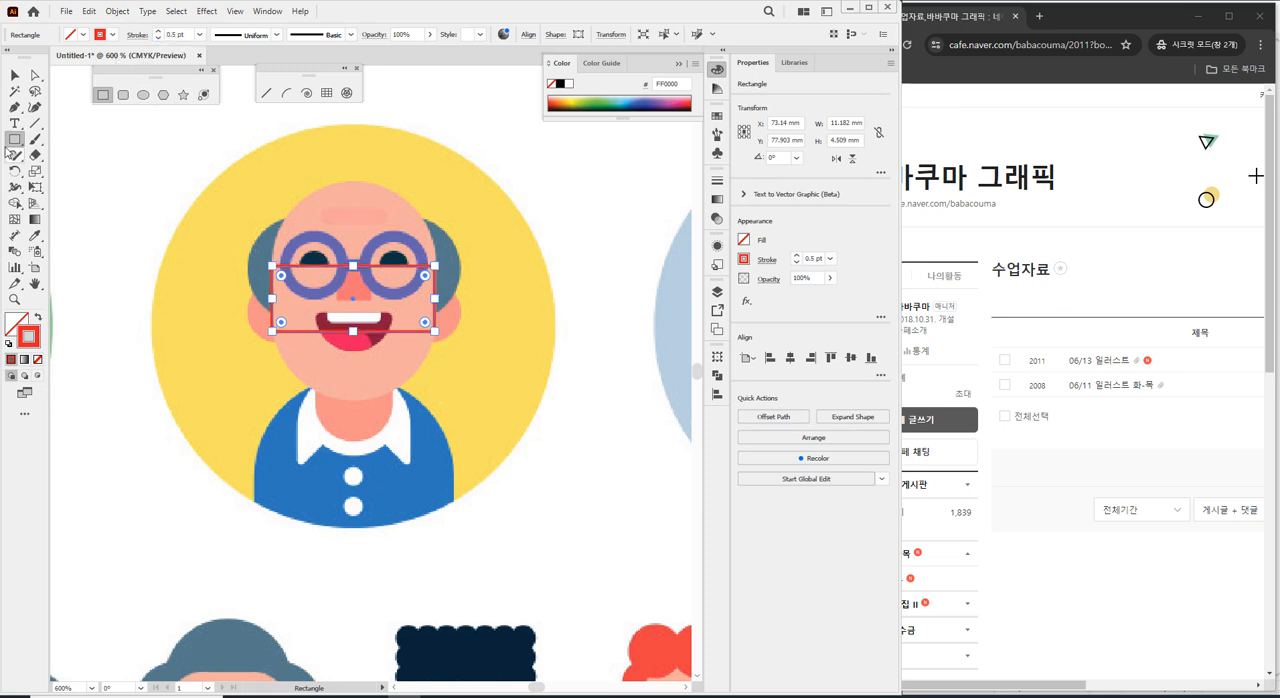
Stretch the rectangle from the crown to the chin, about 14.8 mm high, and delete it.
left_click(15, 76)
left_click_drag(353, 266, 355, 184)
left_click_drag(358, 331, 361, 399)
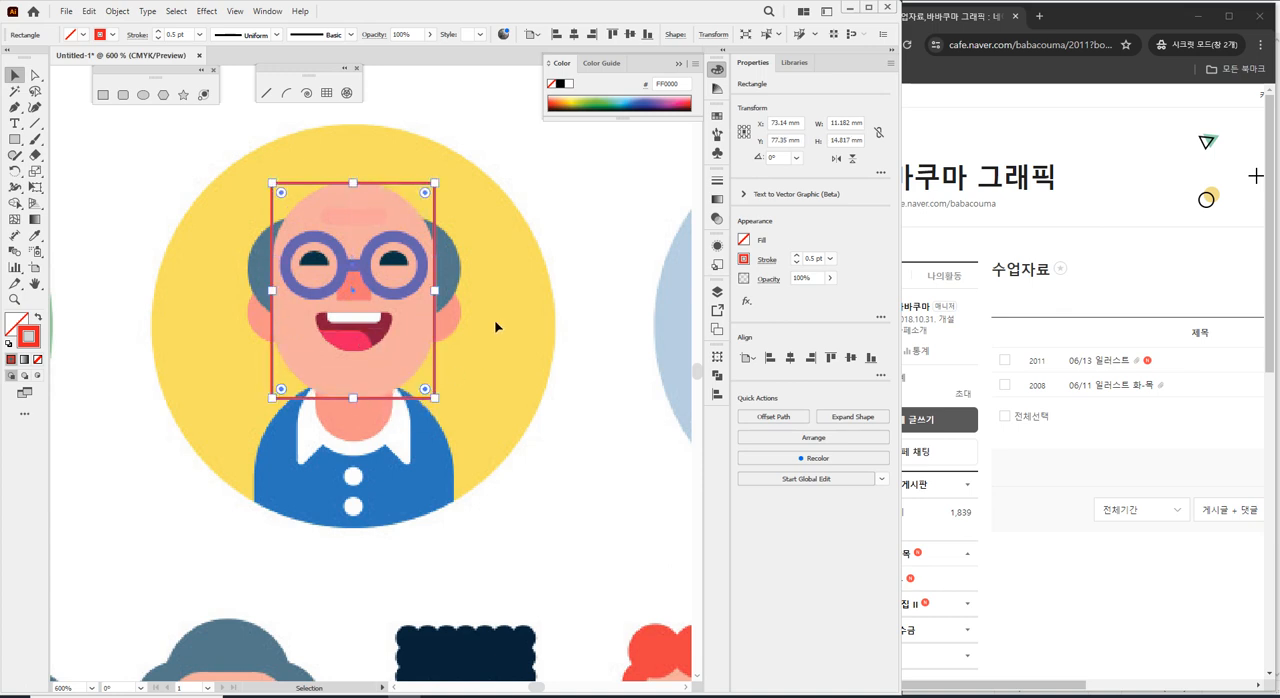
key("Delete")
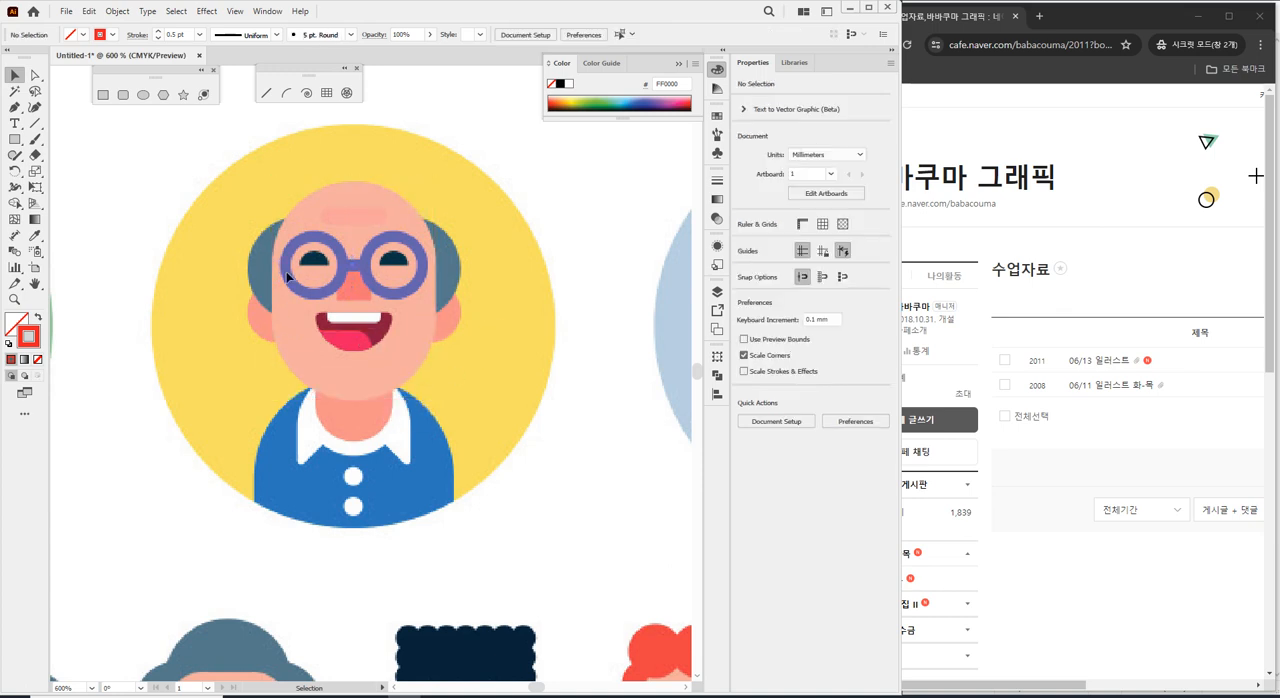
Draw a rectangle about 11.3 mm wide across the bald man's face and stretch it from crown to chin, about 15 mm high.
left_click(15, 139)
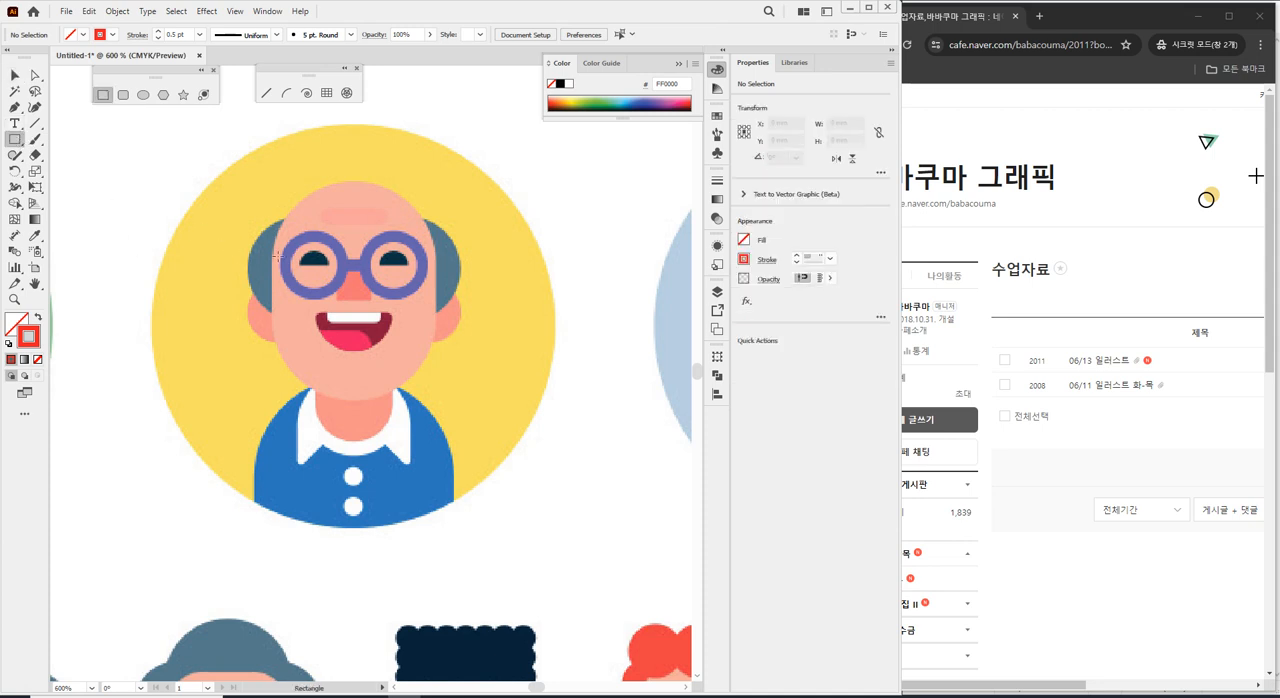
left_click_drag(271, 267, 435, 330)
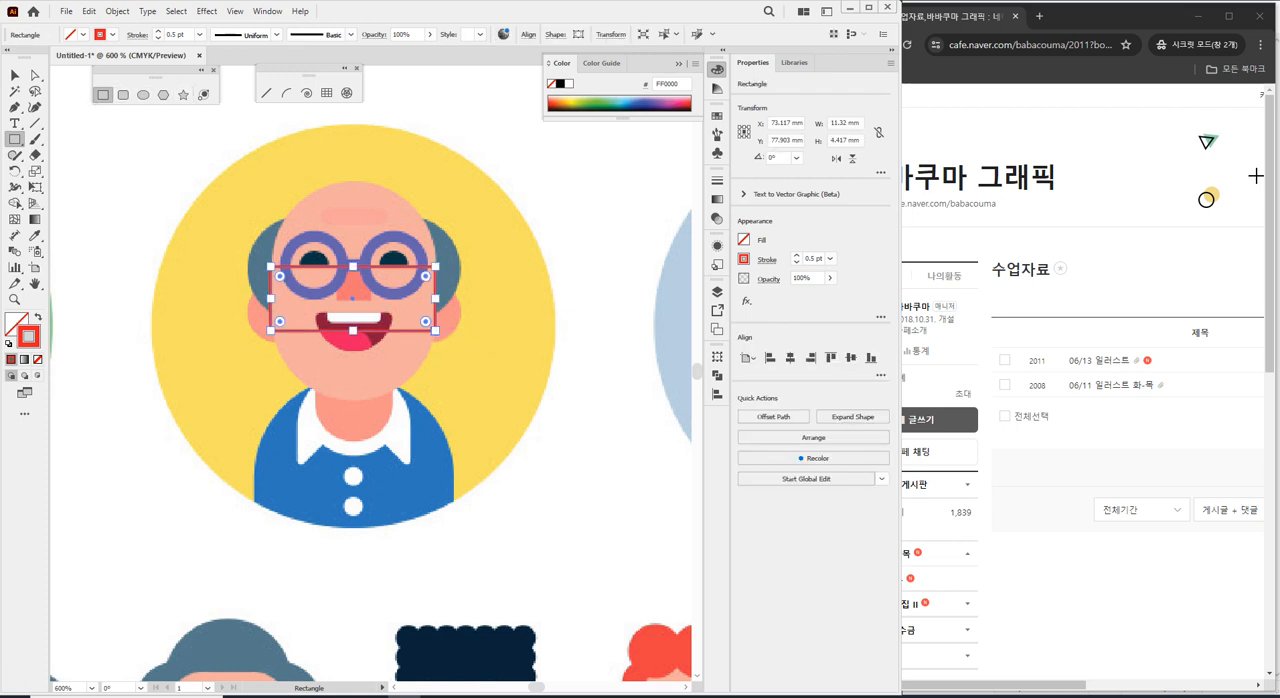
left_click_drag(353, 267, 354, 184)
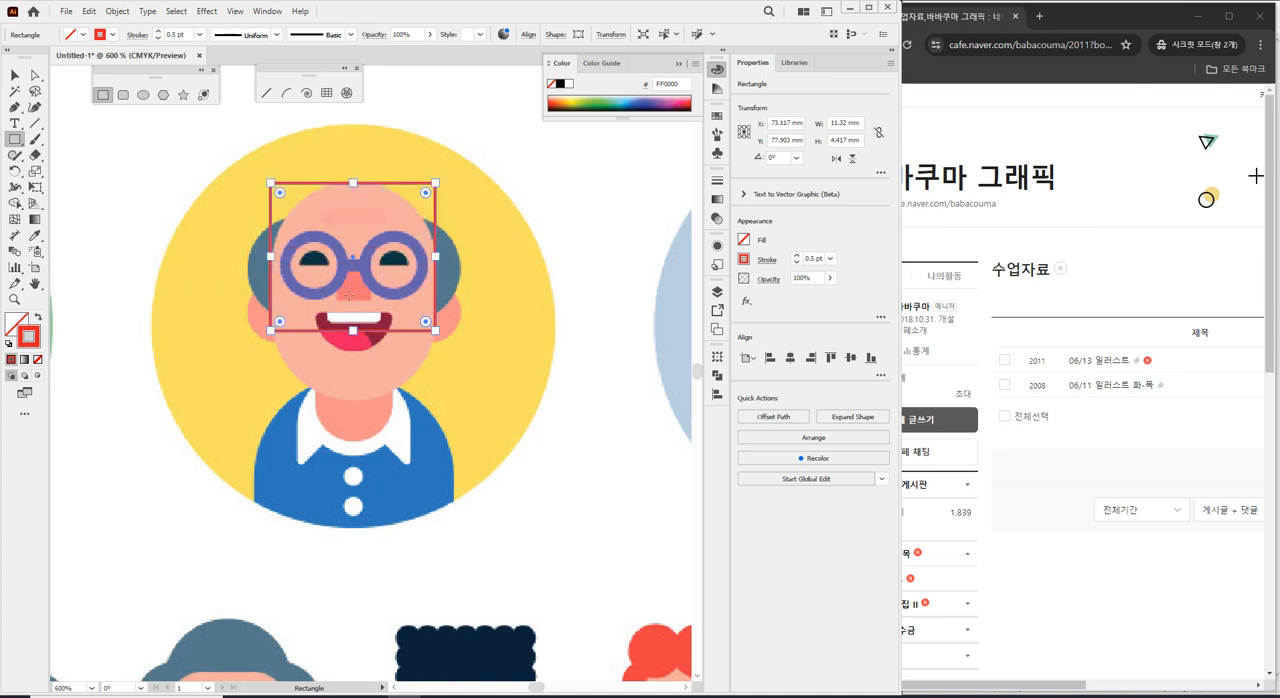
left_click_drag(354, 330, 354, 400)
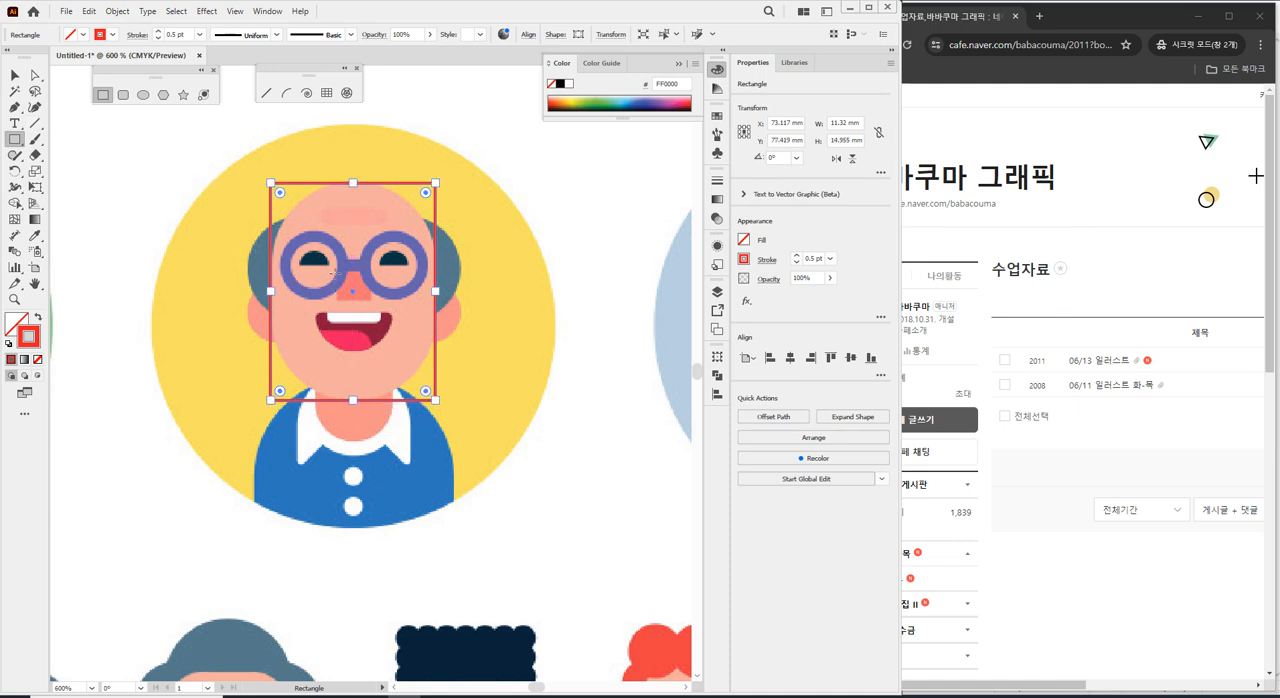
Round all corners of the face rectangle to the maximum radius so it follows the head outline, and deselect it.
mouse_move(271, 291)
left_mouse_down()
mouse_move(282, 294)
mouse_move(271, 291)
left_mouse_up()
left_click_drag(281, 195, 506, 471)
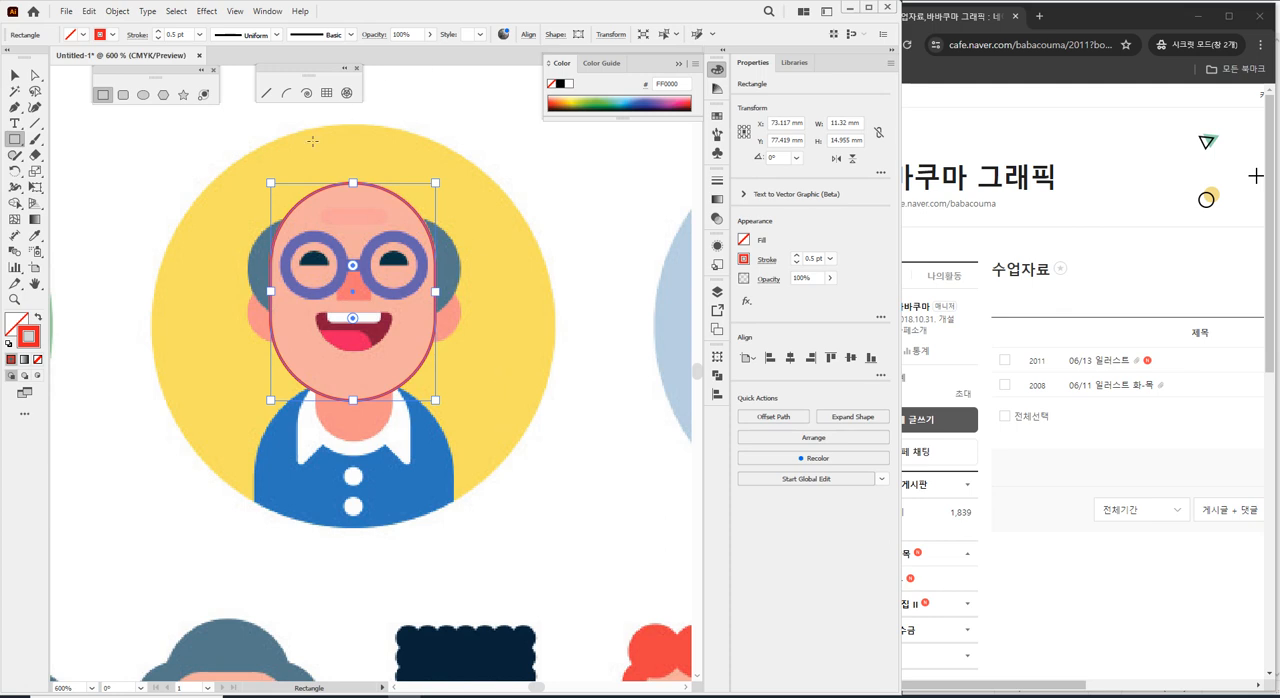
left_click(15, 75)
left_click(171, 200)
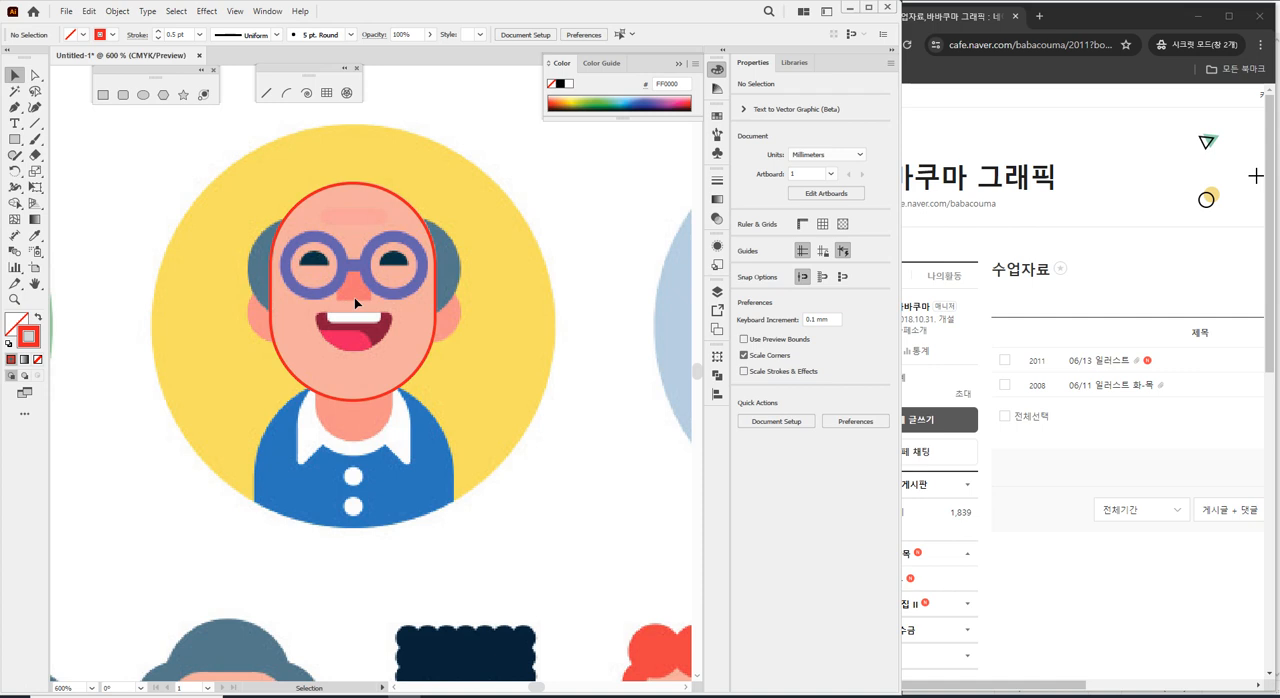
Draw a circle about 4.6 mm in diameter from the centre of the left eyeglass lens, matching the frame's outer edge.
scroll(354, 303, "up", 1)
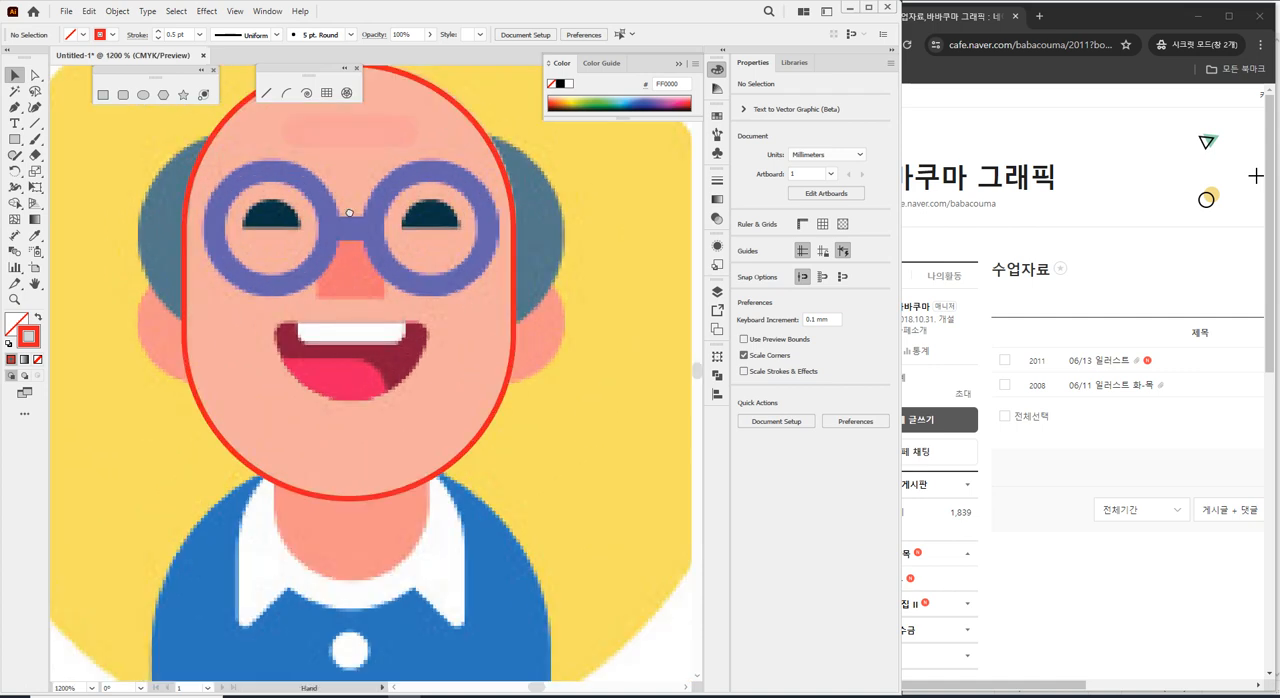
scroll(340, 295, "up", 1)
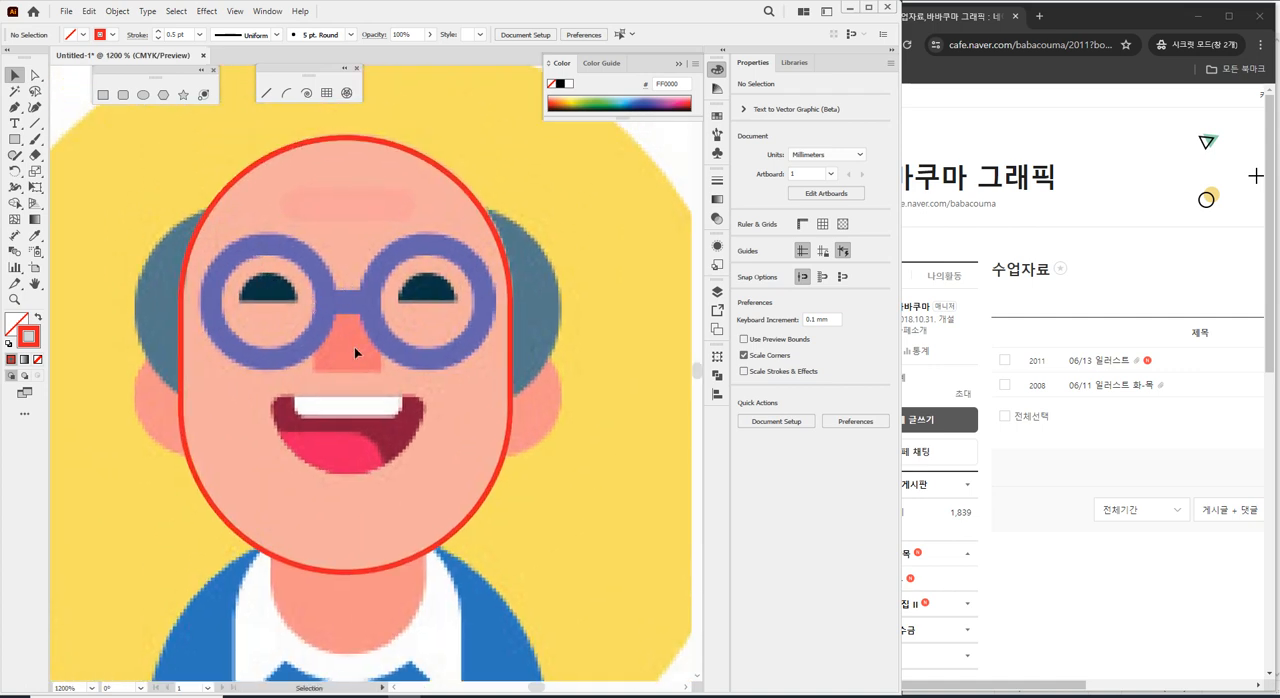
left_click(142, 96)
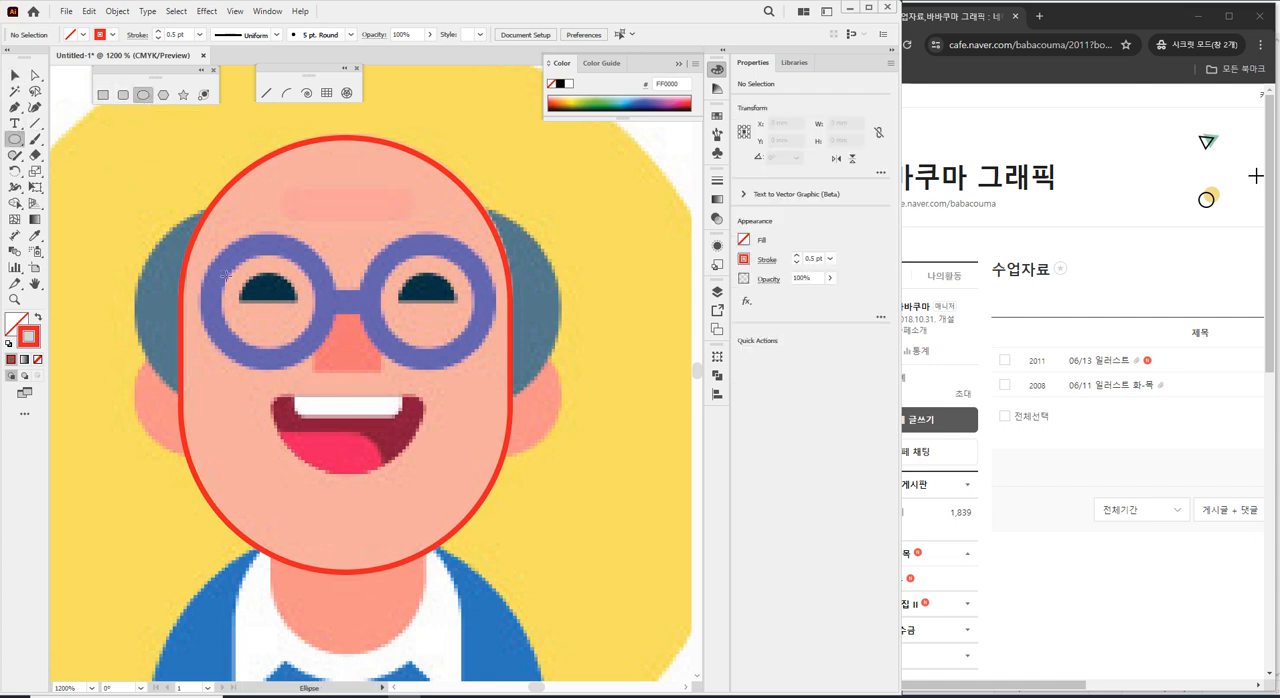
left_click_drag(207, 235, 330, 356)
key("ctrl+z")
mouse_move(268, 302)
left_mouse_down()
mouse_move(289, 341)
mouse_move(250, 333)
mouse_move(316, 349)
mouse_move(242, 284)
mouse_move(297, 354)
mouse_move(290, 320)
mouse_move(318, 356)
mouse_move(287, 313)
mouse_move(312, 352)
mouse_move(296, 318)
mouse_move(240, 288)
mouse_move(295, 355)
mouse_move(276, 354)
mouse_move(286, 368)
left_mouse_up()
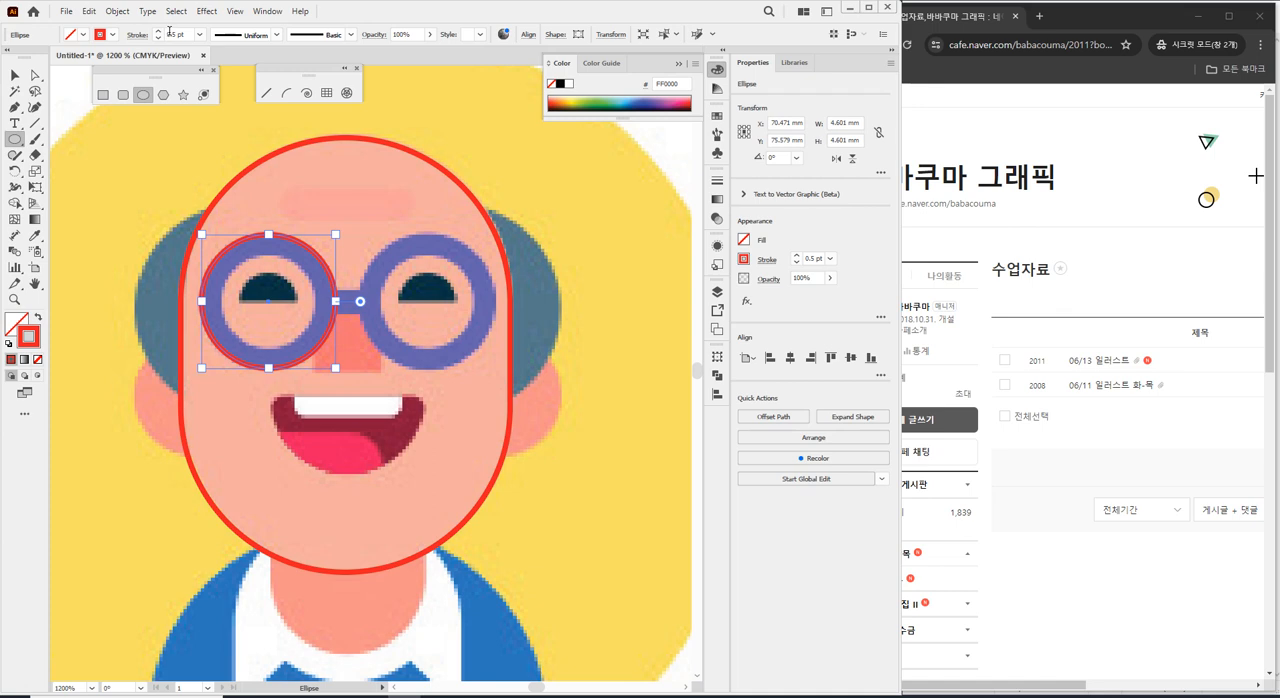
Set the stroke weight of the left lens circle to 2 pt.
double_click(168, 33)
type("3")
key("Return")
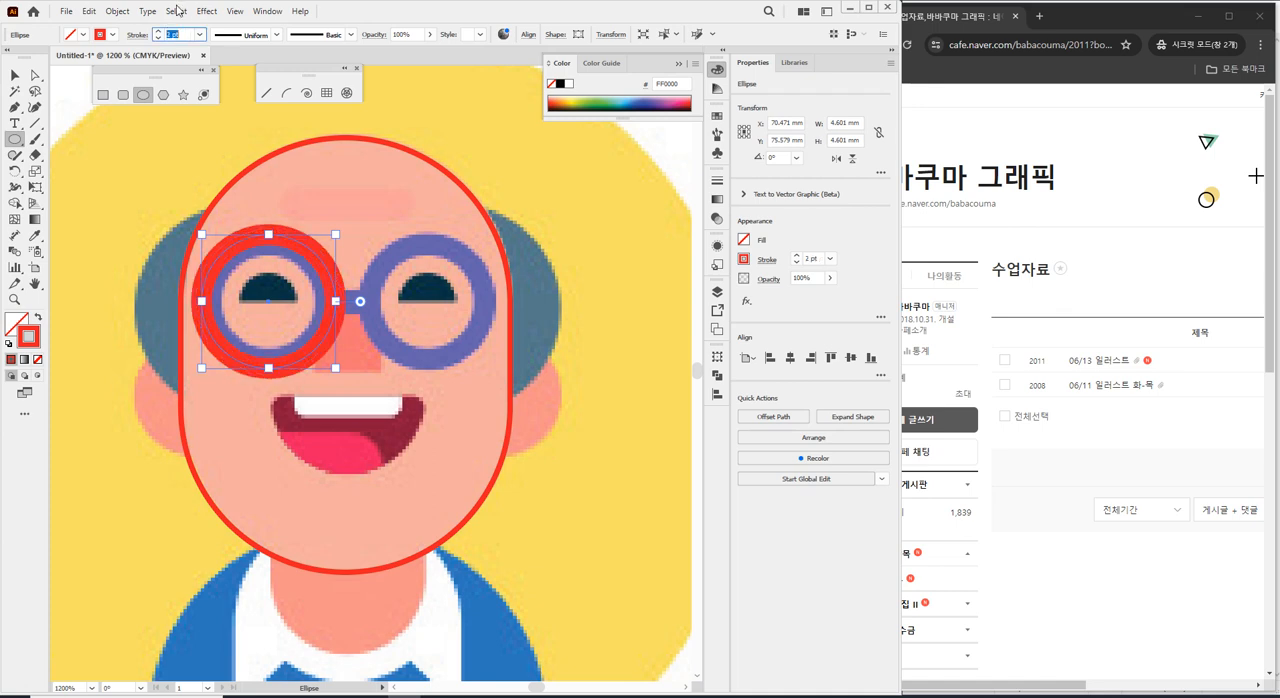
Try a 3 pt stroke weight on the left lens circle and set it back to 2 pt.
key("Down")
key("Down")
key("Up")
key("Up")
key("Up")
key("Up")
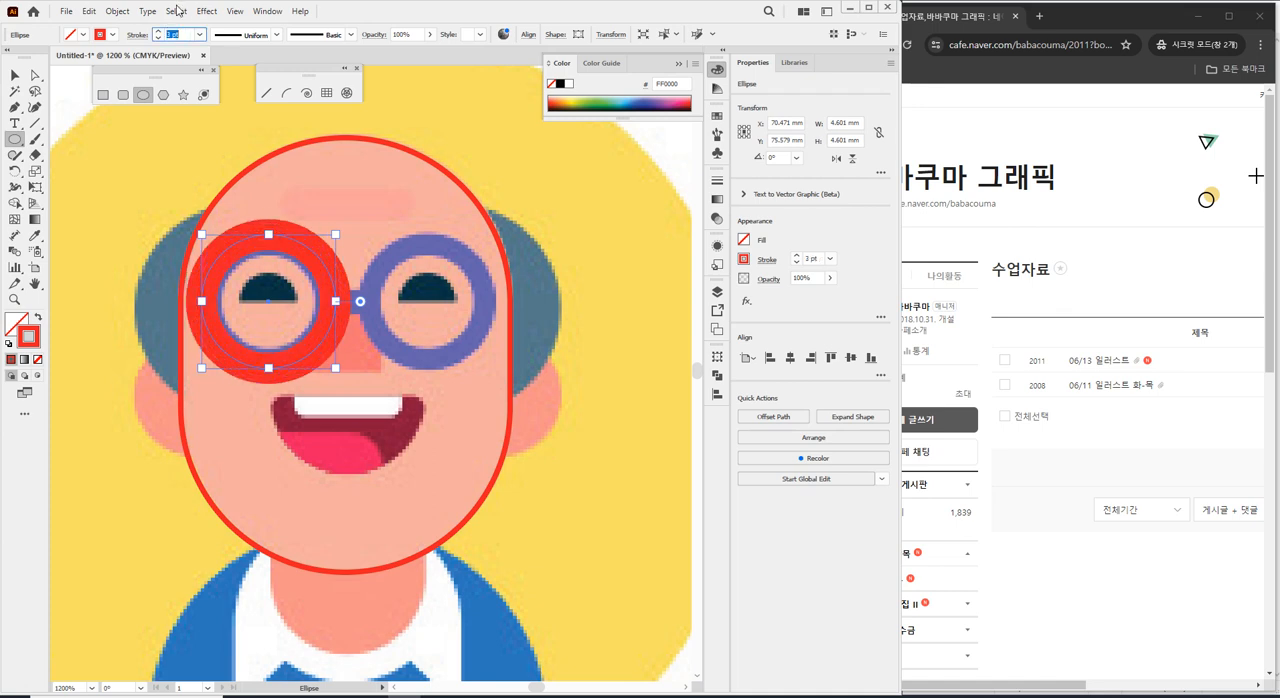
key("Down")
key("Down")
key("Down")
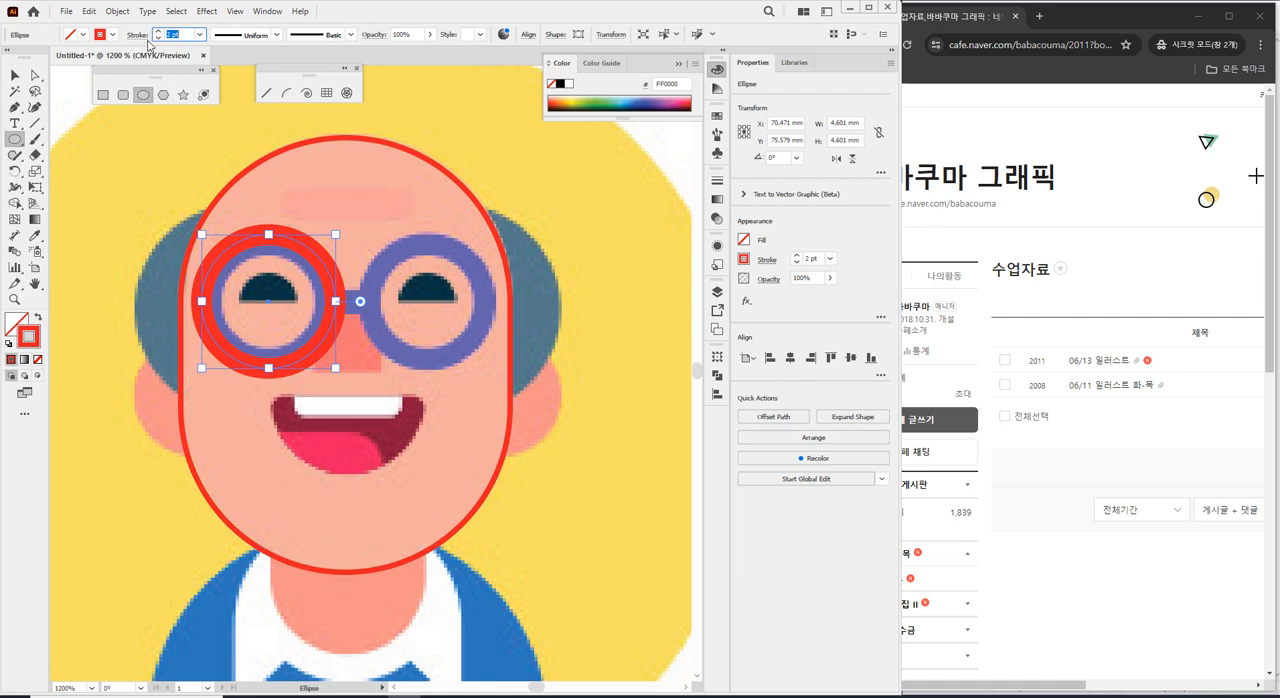
Compare the stroke alignment options on the left lens circle and align its stroke to the inside.
left_click(141, 37)
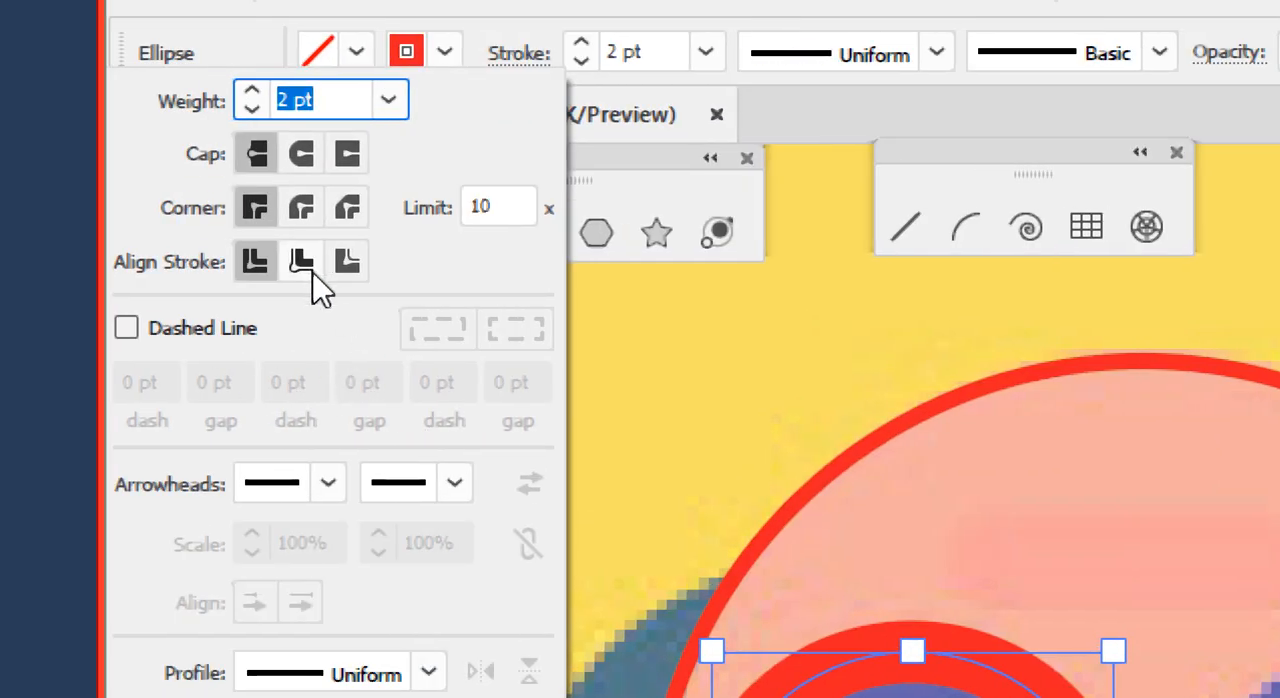
left_click(310, 268)
left_click(347, 264)
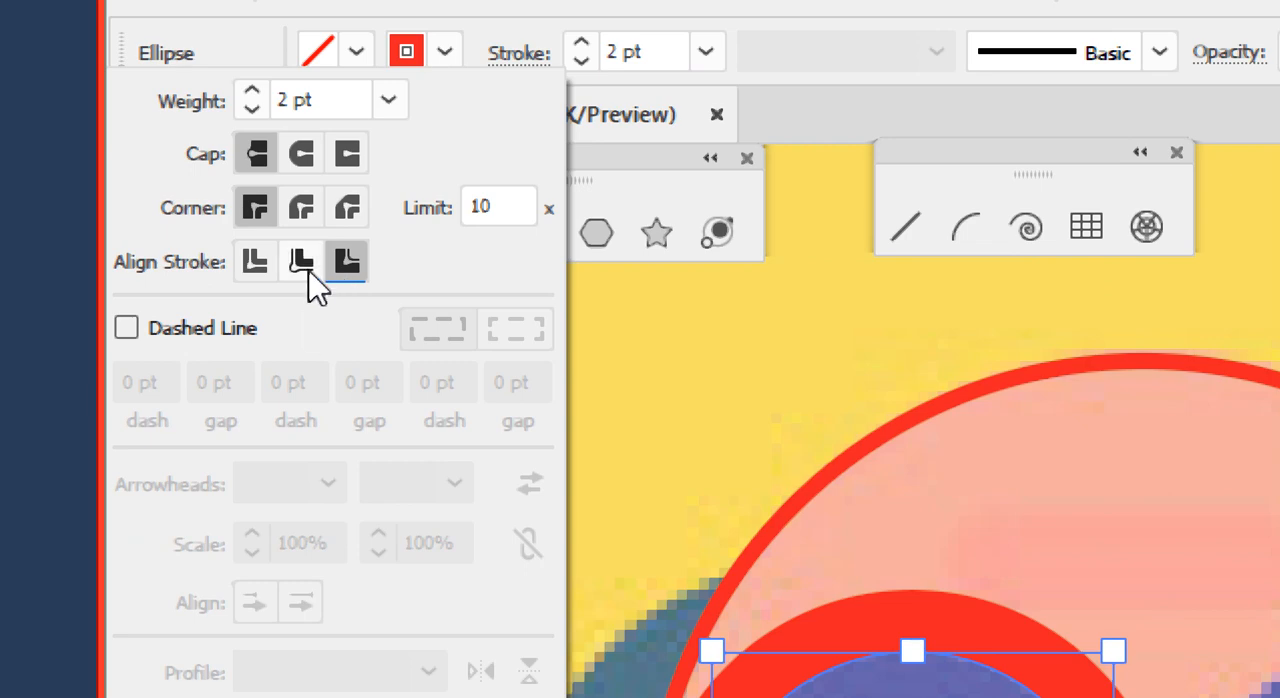
left_click(308, 270)
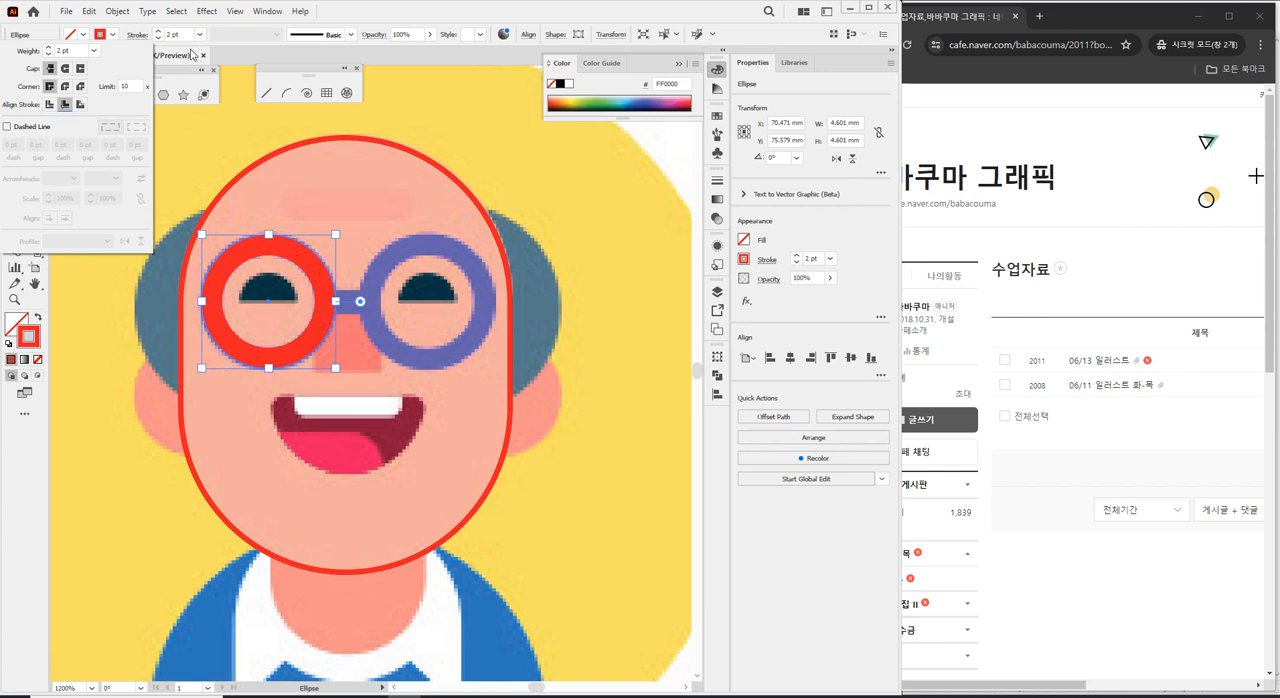
Step the inside-aligned stroke weight of the left lens circle up and down, ending at 2 pt.
left_click(186, 34)
left_click(186, 34)
key("Up")
key("Down")
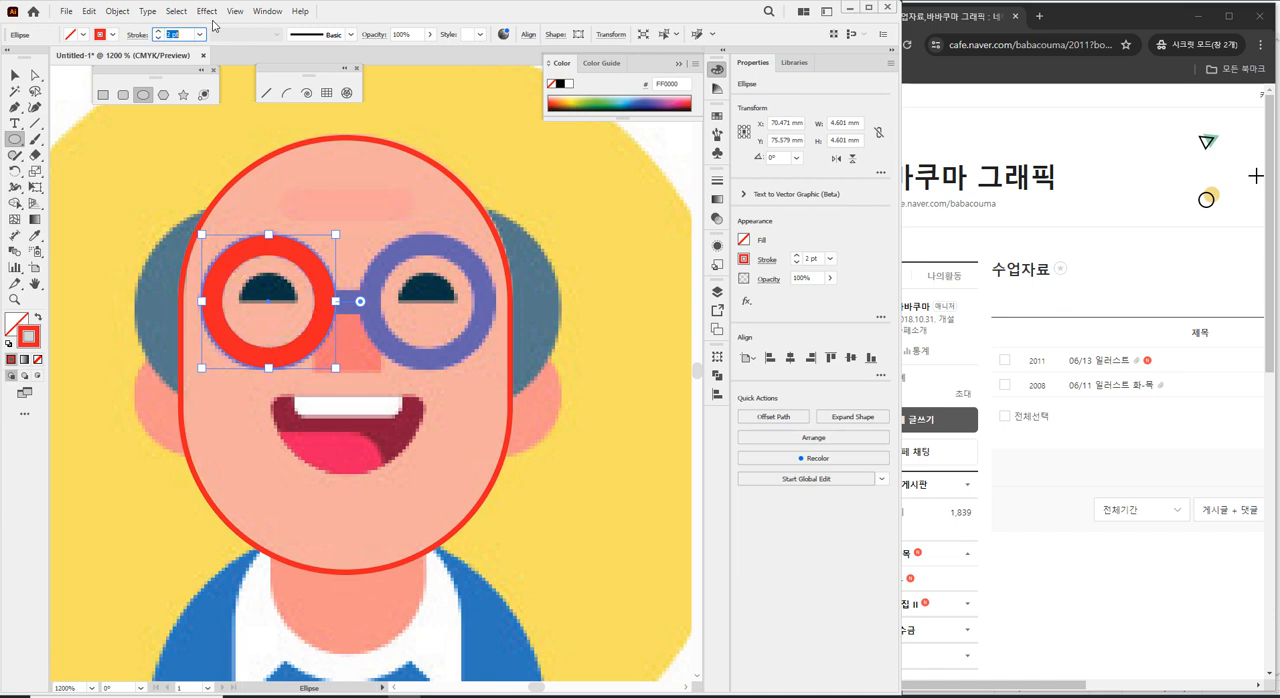
key("Up")
key("Down")
Duplicate the left lens circle horizontally onto the right eyeglass lens and deselect the copy.
left_click(15, 75)
key("ctrl+shift+a")
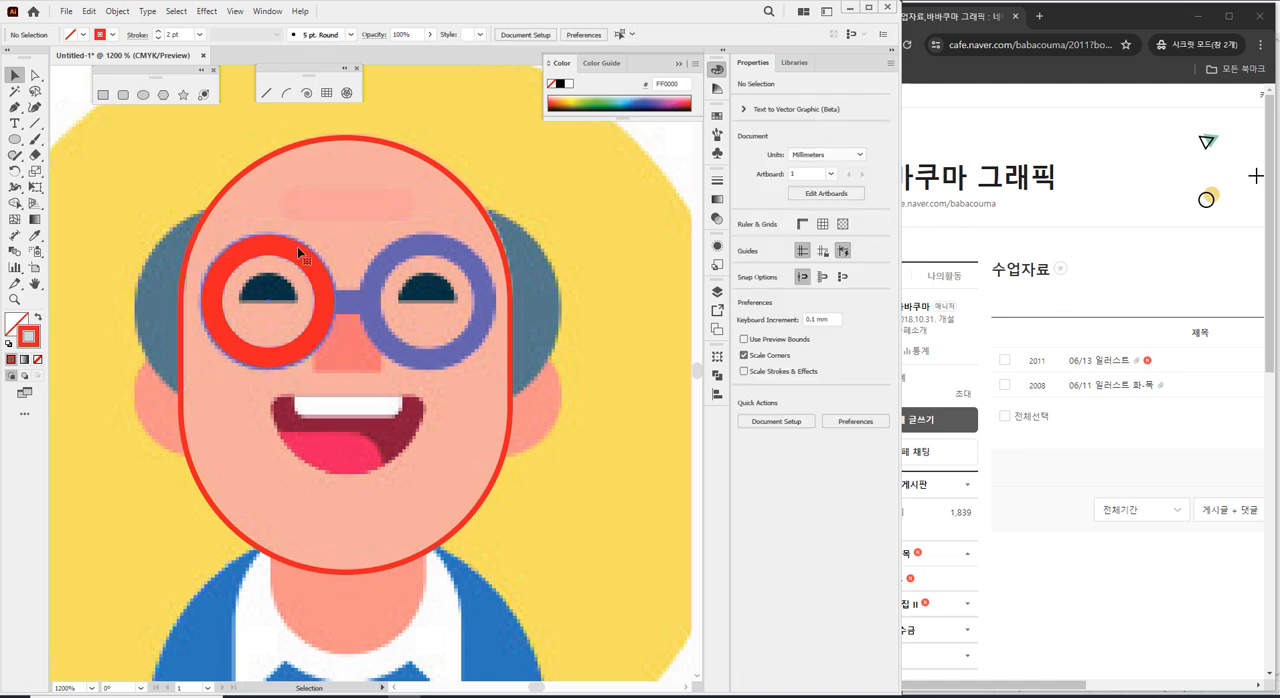
left_click(297, 246)
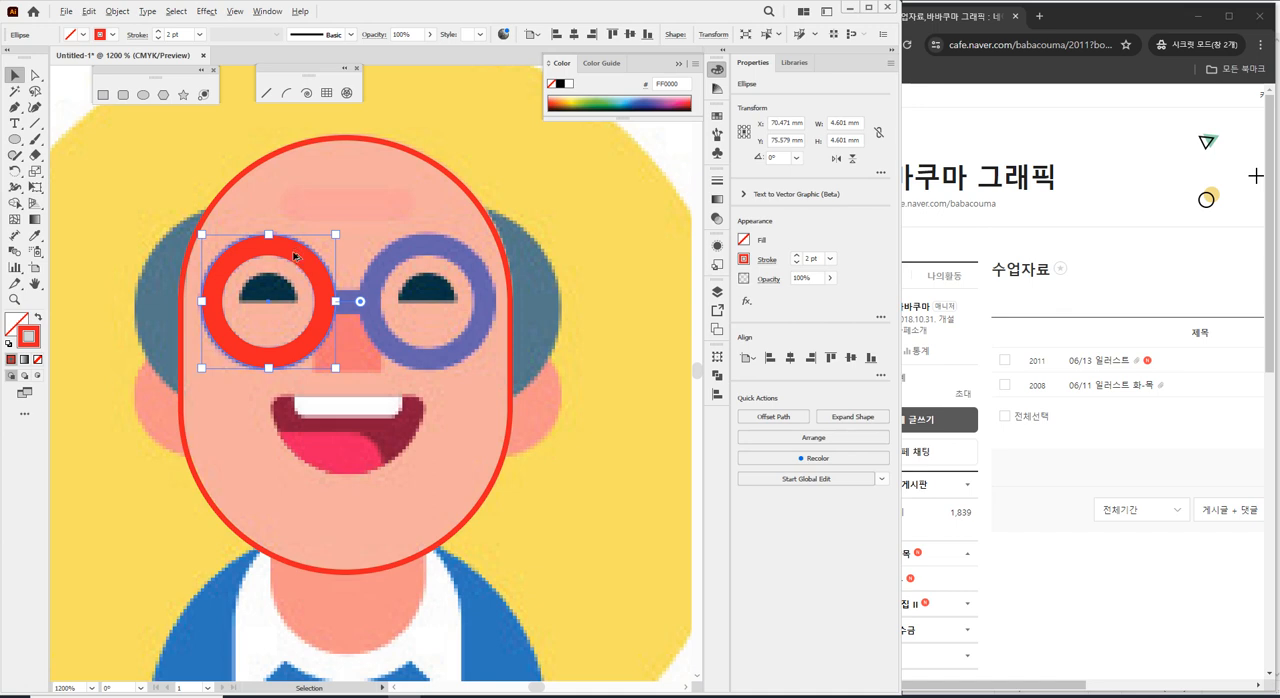
left_click_drag(295, 257, 453, 269)
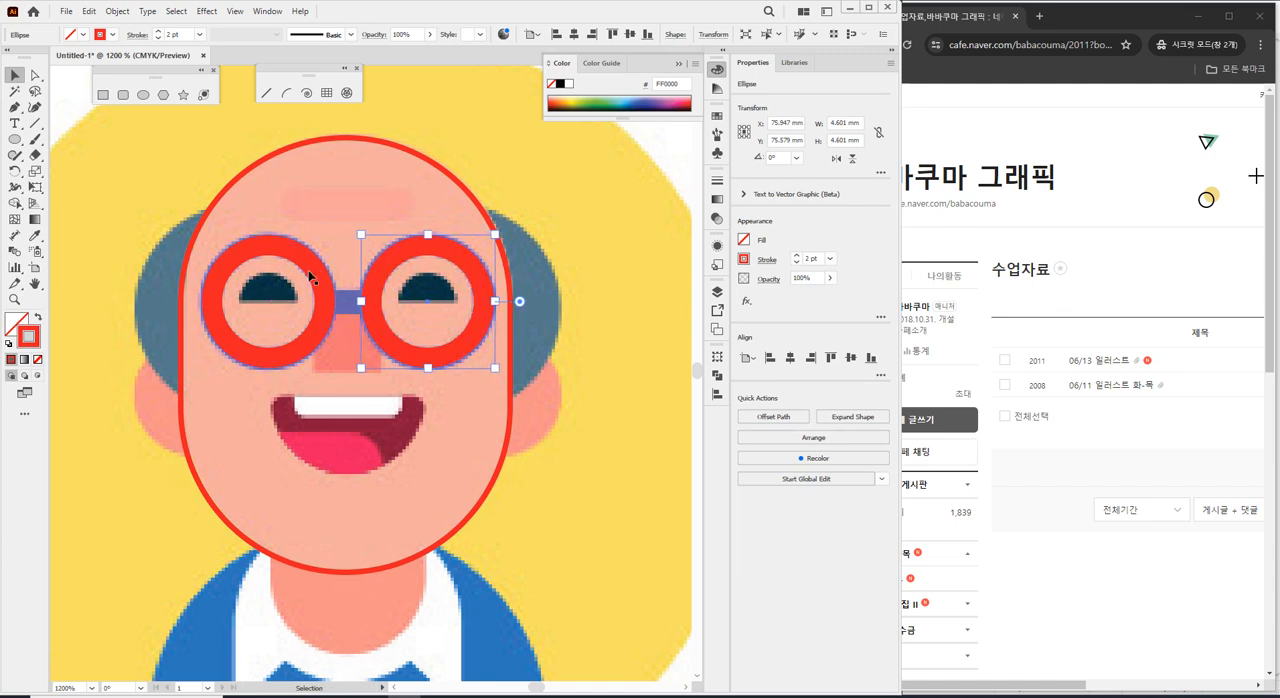
left_click(629, 286)
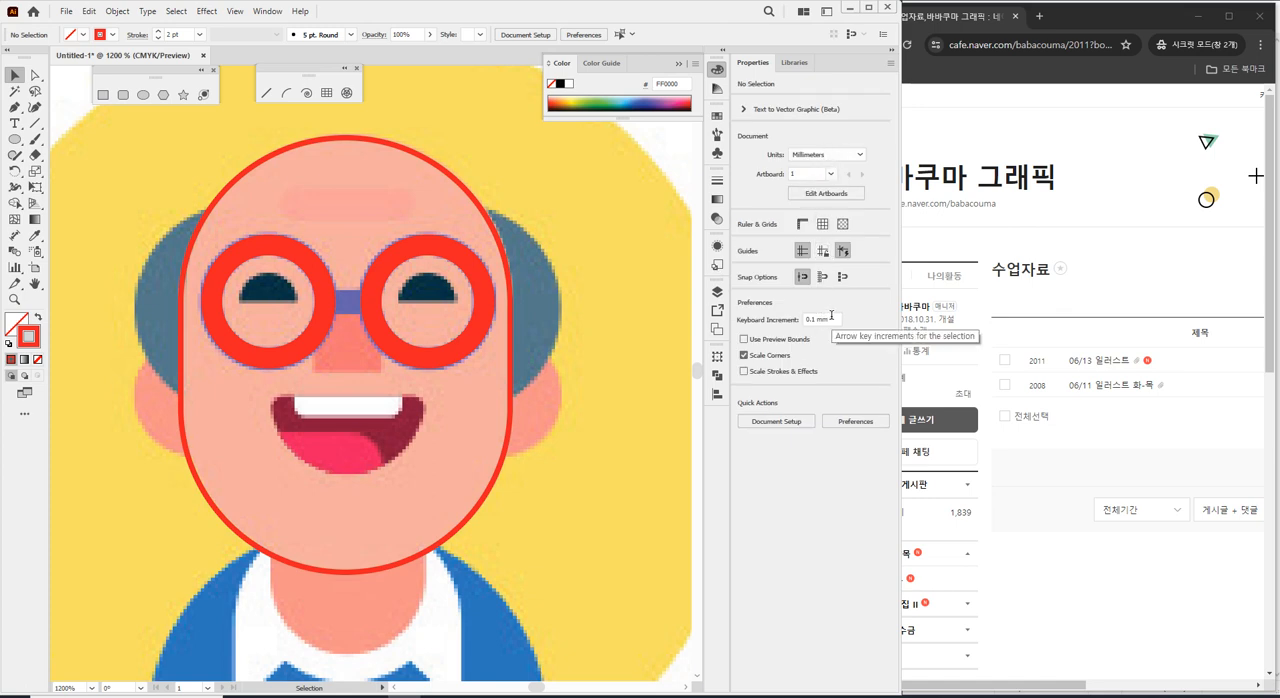
Unlock the reference image and enlarge it together with all the traced shapes to about 163 mm wide and high.
scroll(550, 394, "down", 2)
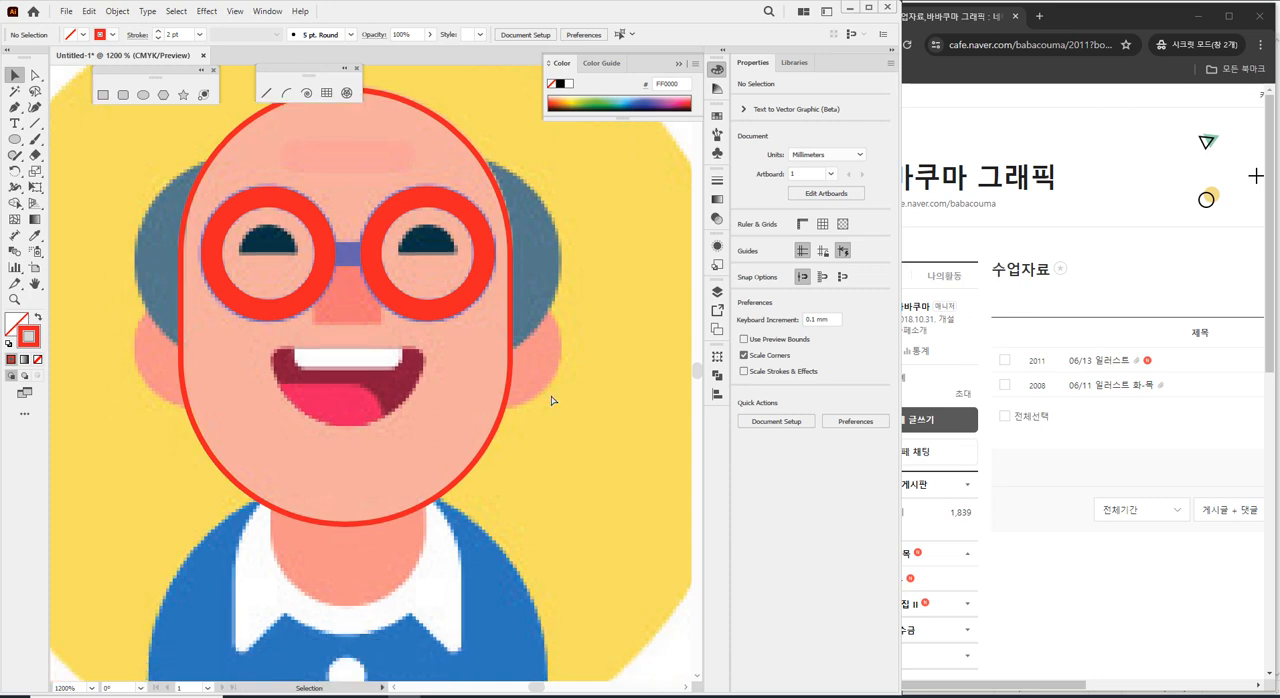
scroll(550, 394, "right", 1)
scroll(545, 392, "down", 1)
scroll(536, 390, "down", 7)
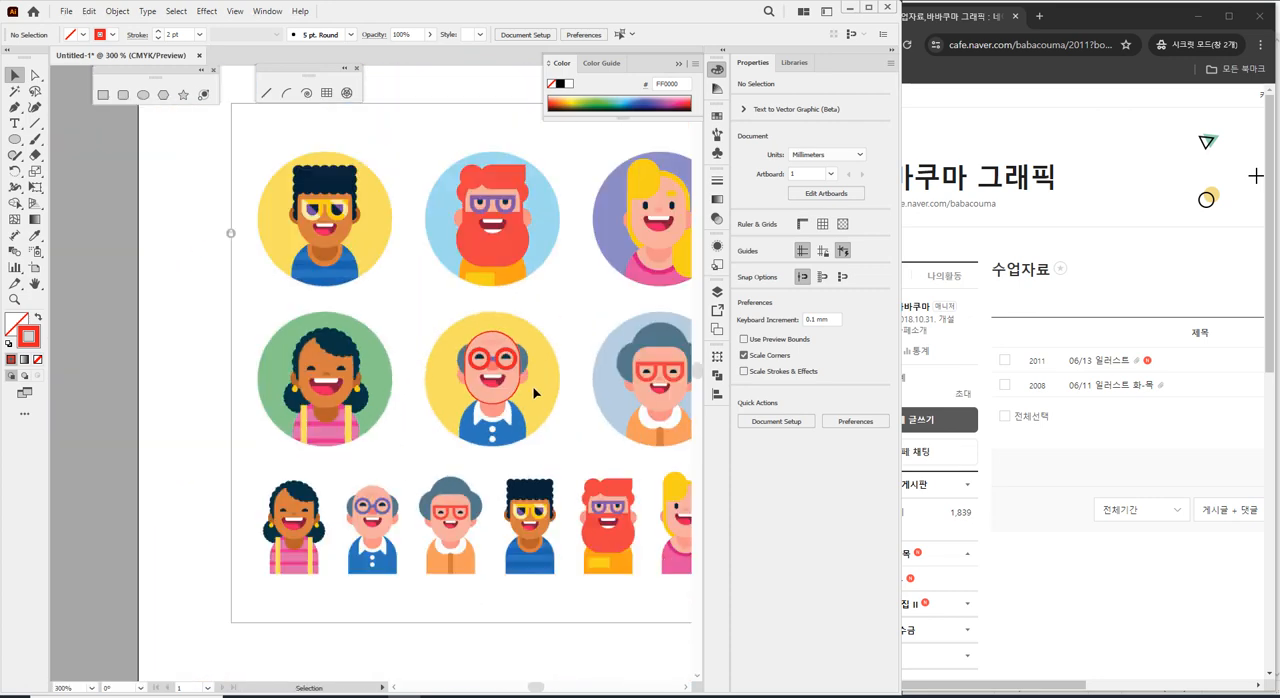
left_click(382, 311)
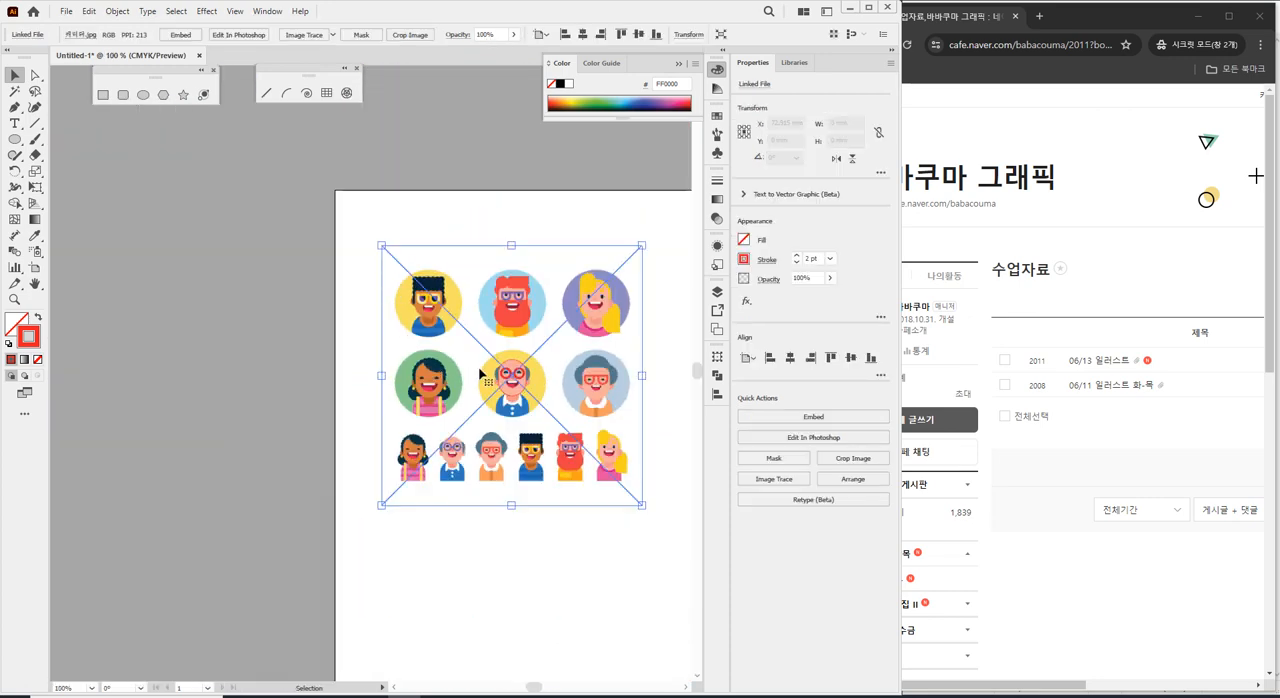
left_click_drag(456, 349, 314, 297)
left_click_drag(186, 177, 560, 540)
left_click_drag(500, 453, 636, 588)
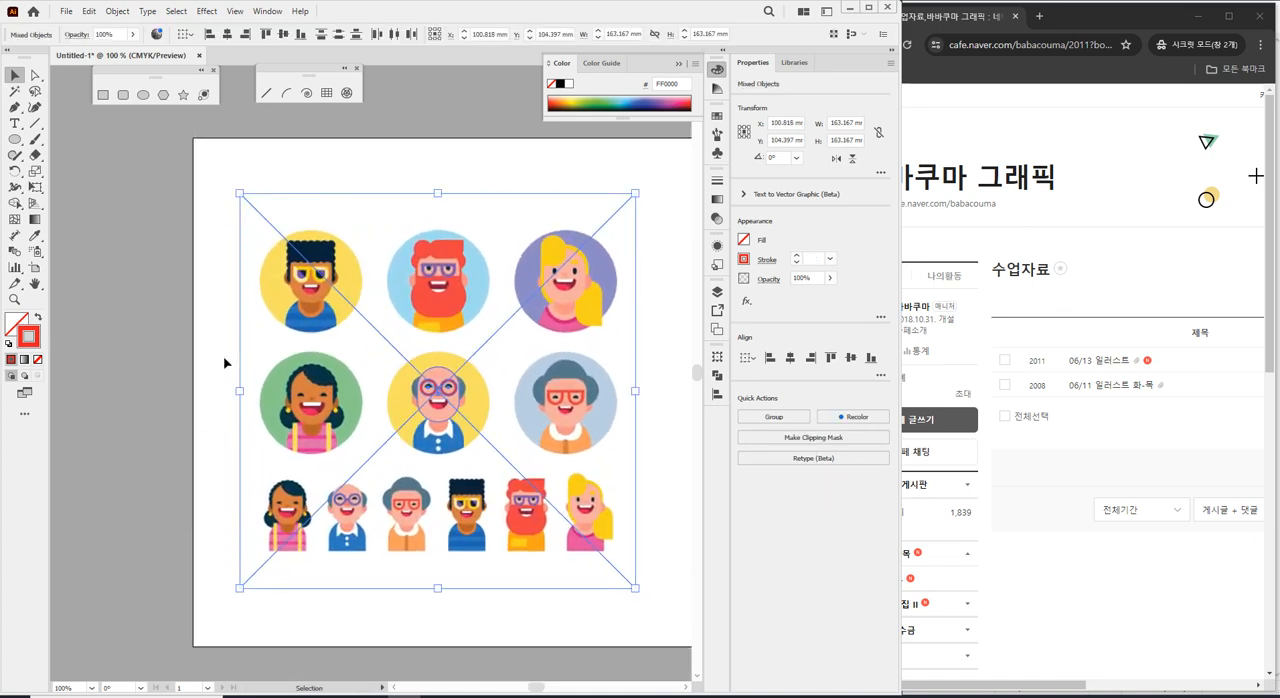
Select only the enlarged reference image and lock it again.
left_click(154, 335)
left_click(327, 327)
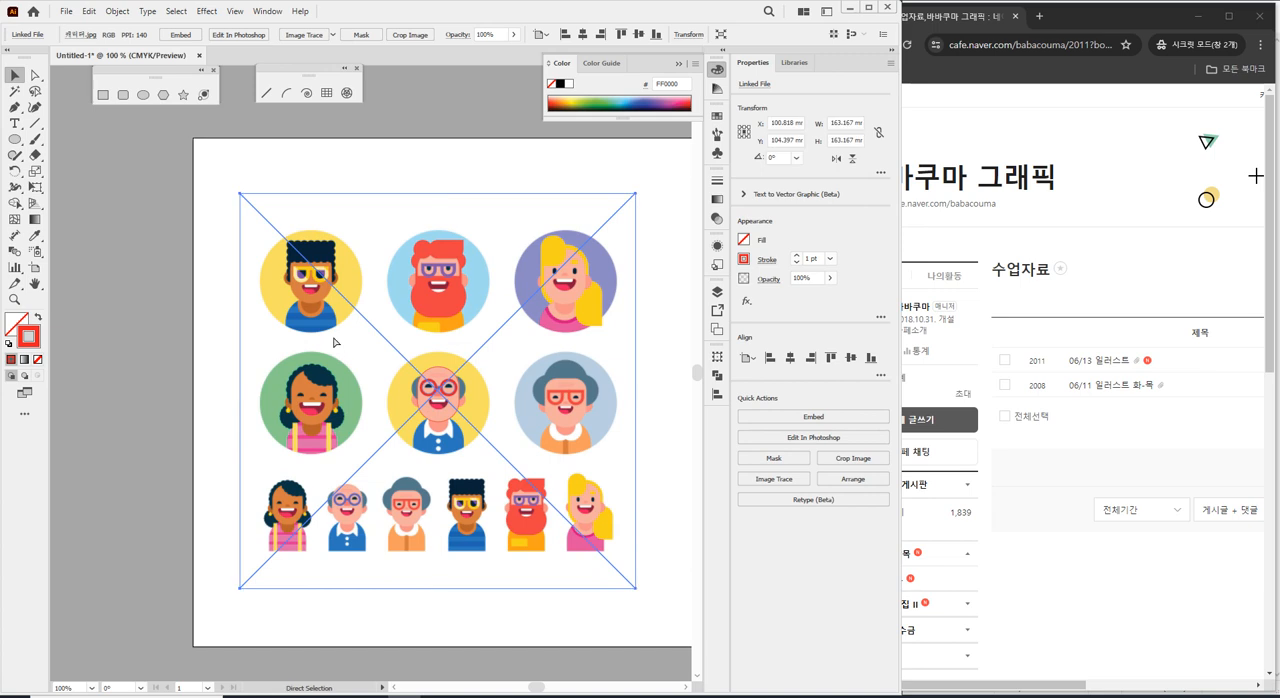
key("ctrl+2")
Select both eyeglass lens circles on the bald man and set their stroke weight to 3 pt.
scroll(448, 416, "up", 1)
scroll(446, 415, "up", 6)
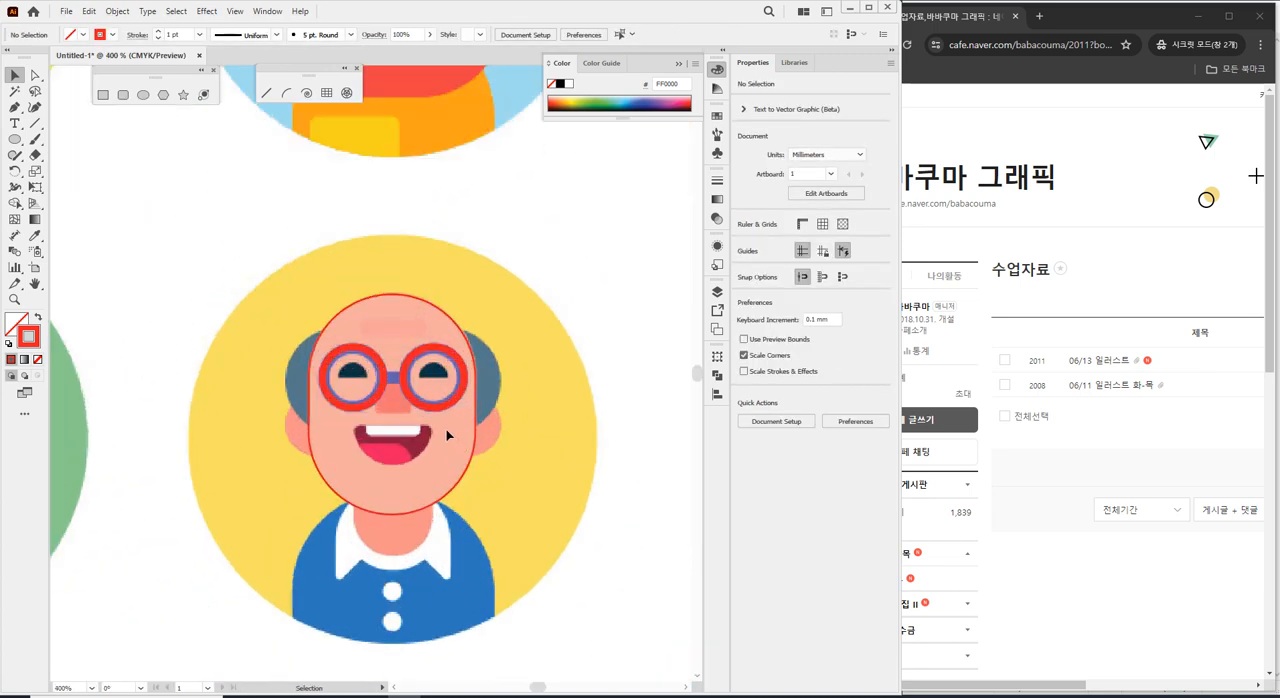
left_click(333, 328)
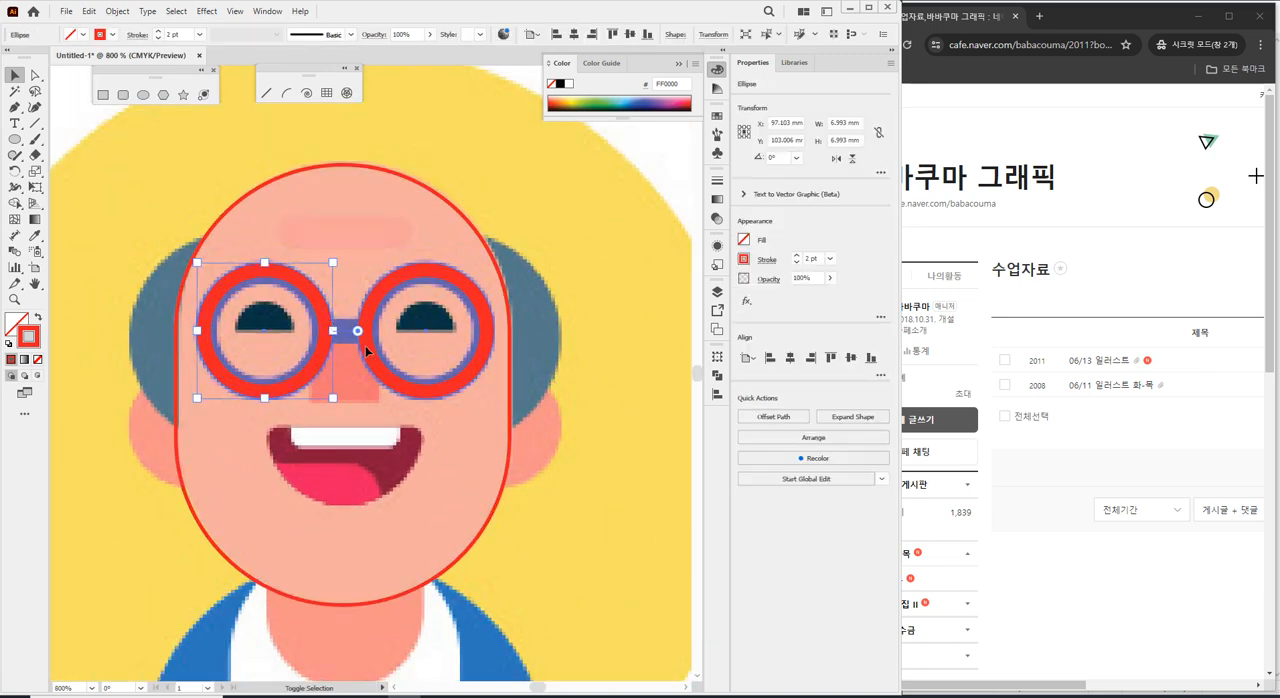
left_click(170, 33)
type("3")
key("Return")
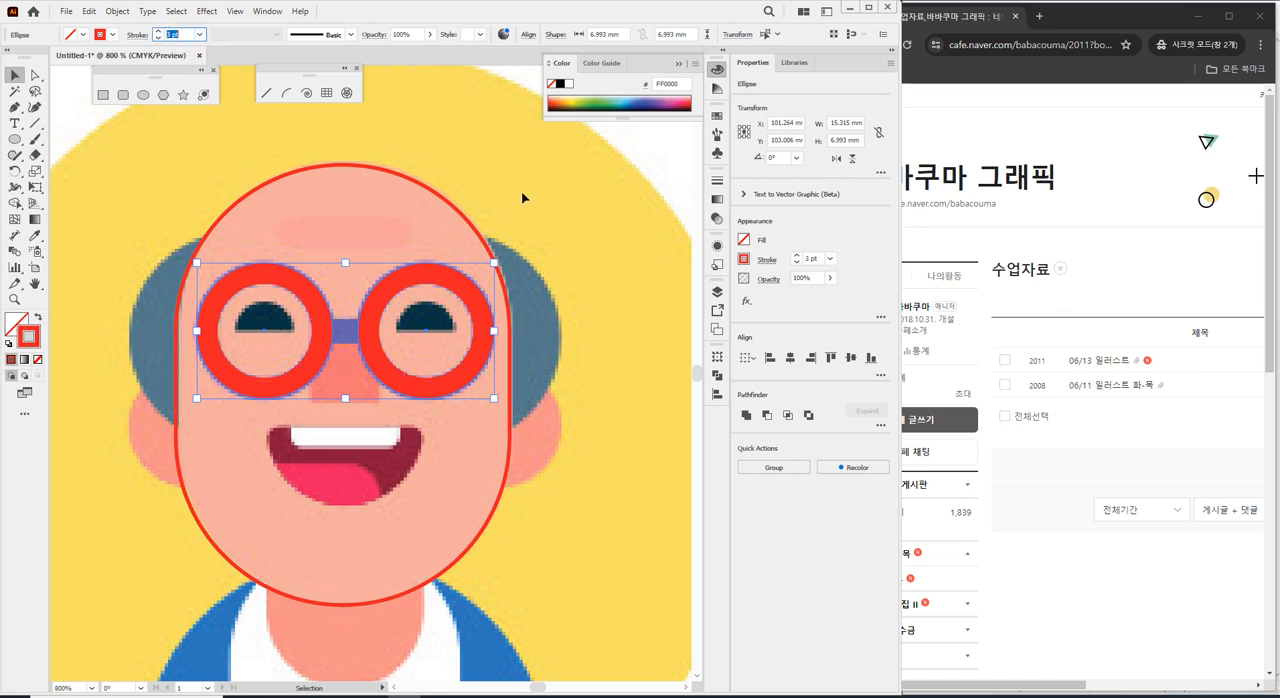
Nudge the right lens circle 0.1 mm to the left to match the reference frame, and deselect it.
left_click(457, 286)
key("Left")
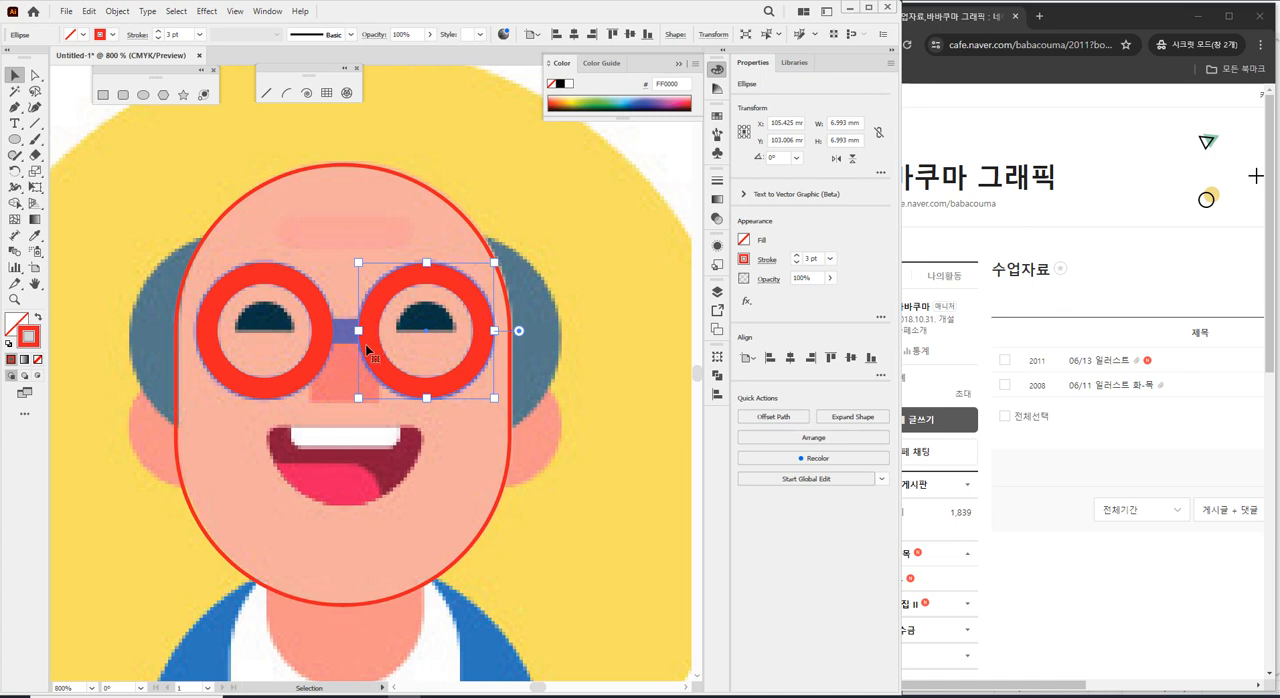
key("Left")
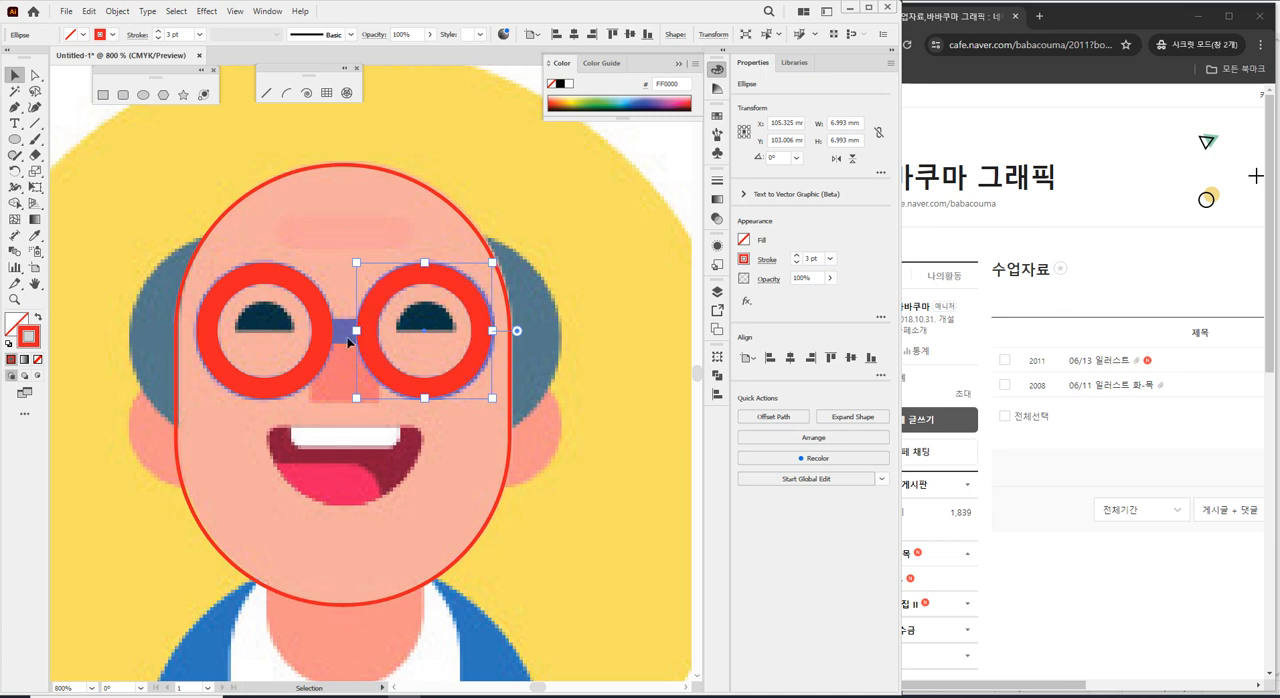
left_click(332, 235)
Draw a rectangle over the glasses' bridge, overlapping both lens rings, and deselect it.
scroll(344, 366, "up", 1)
scroll(346, 381, "up", 3)
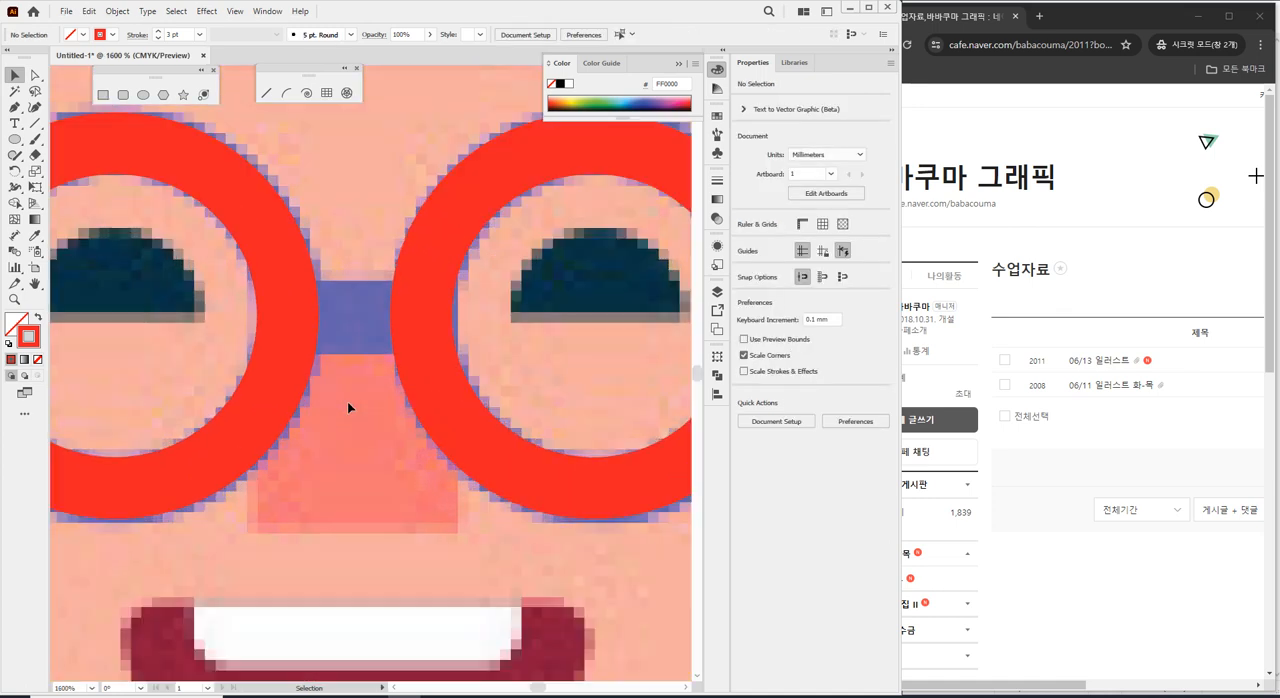
left_click_drag(24, 143, 60, 138)
left_click_drag(298, 282, 417, 354)
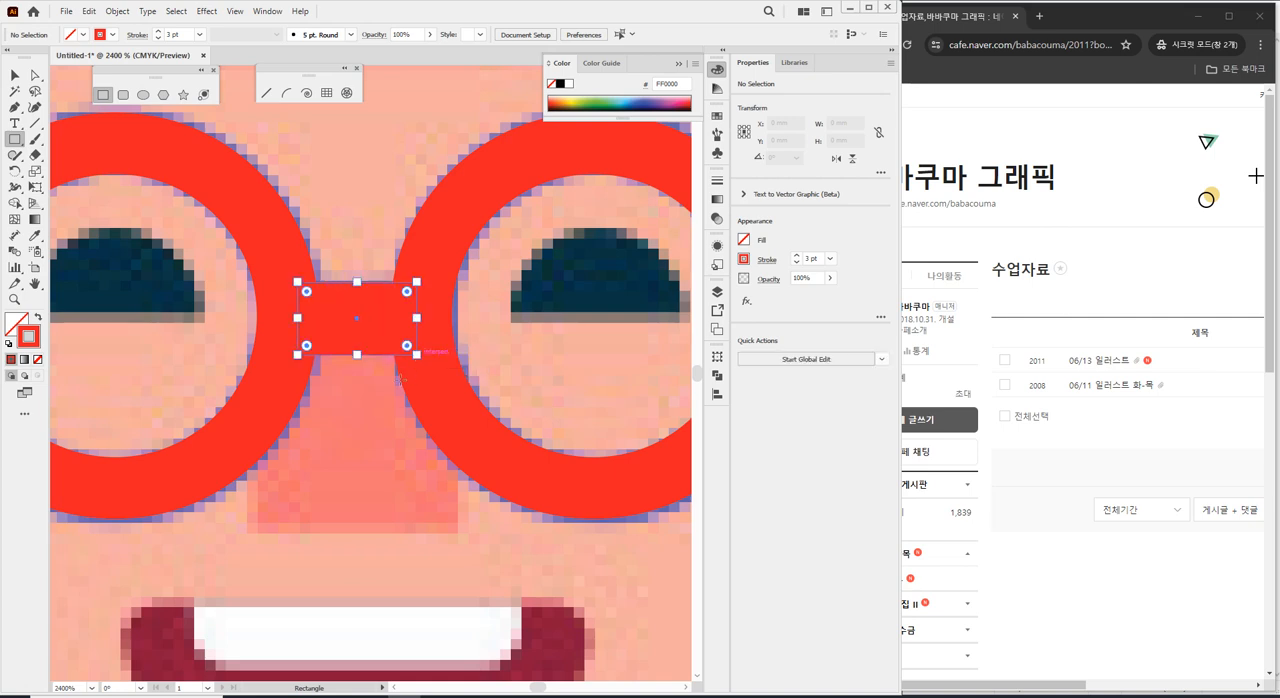
left_click(16, 77)
left_click(354, 189)
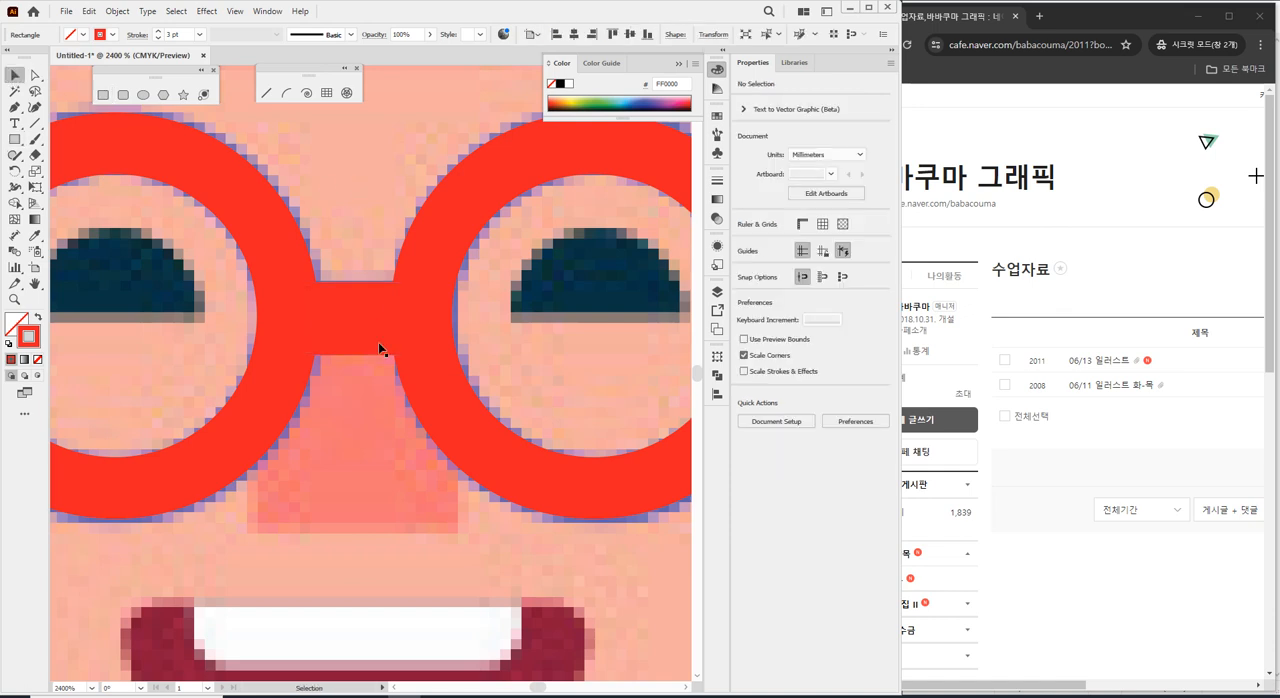
Draw a circle about 3.16 mm in diameter from the centre of the left lens, matching the eye's width.
scroll(385, 393, "down", 4)
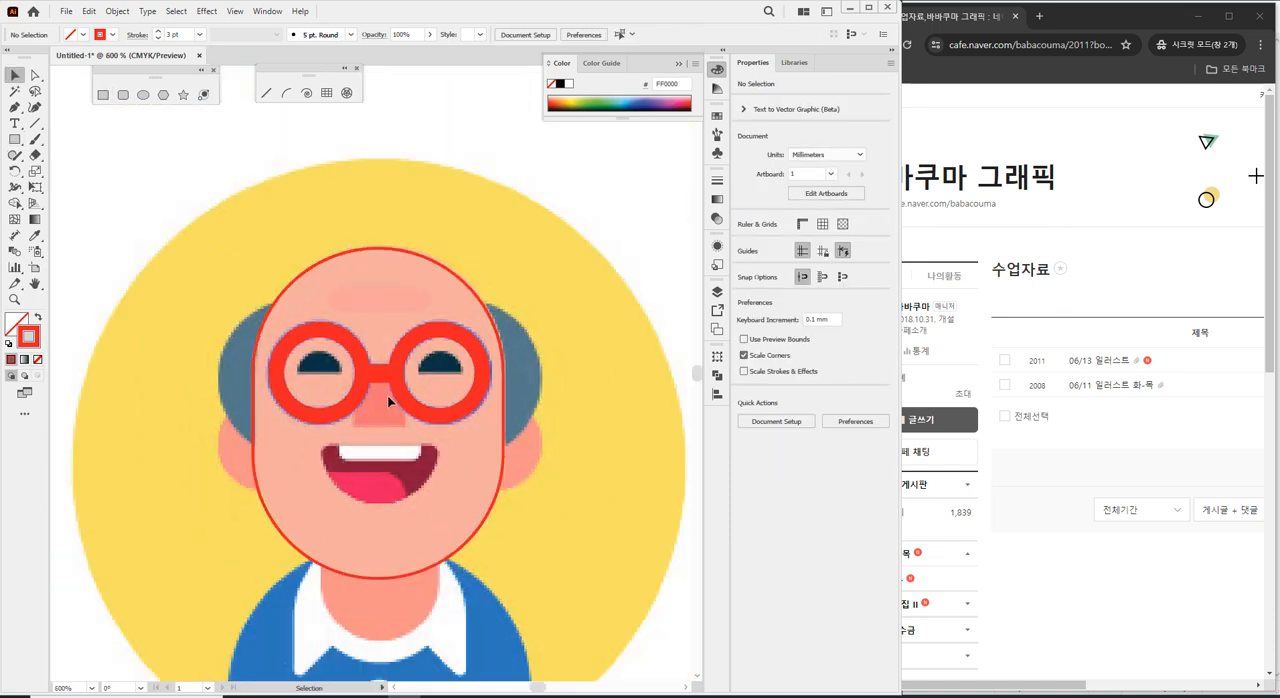
scroll(397, 453, "down", 1)
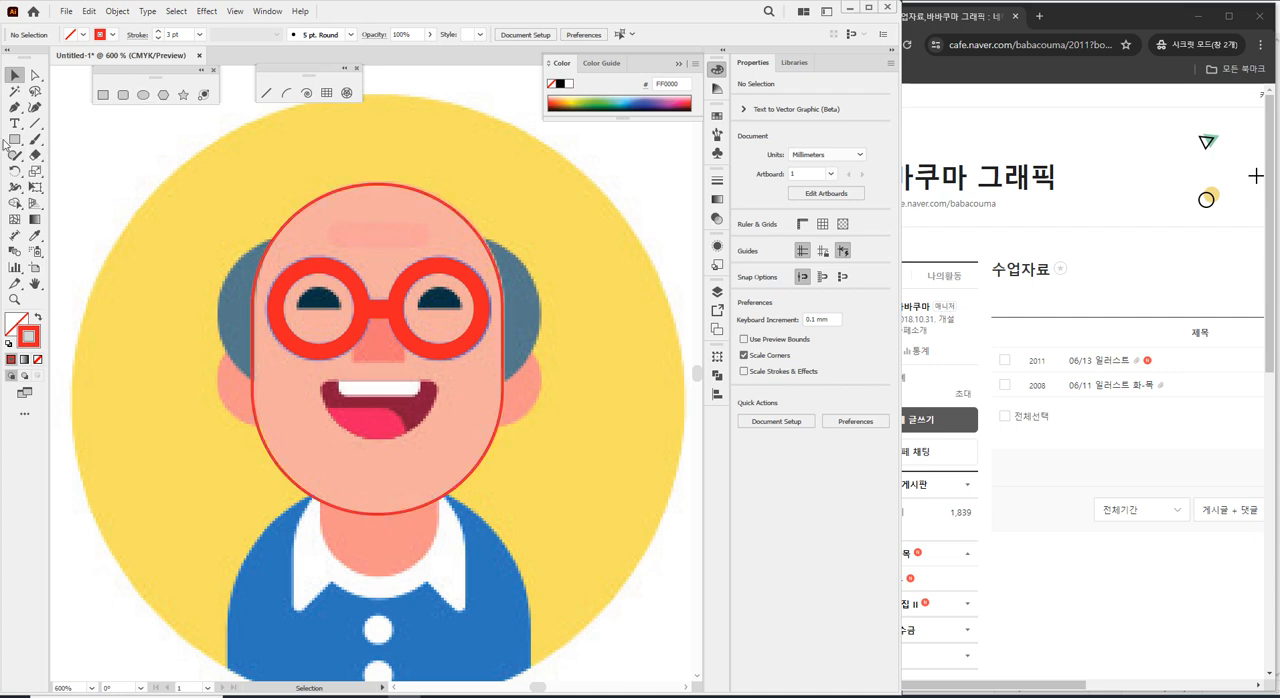
scroll(345, 348, "up", 1)
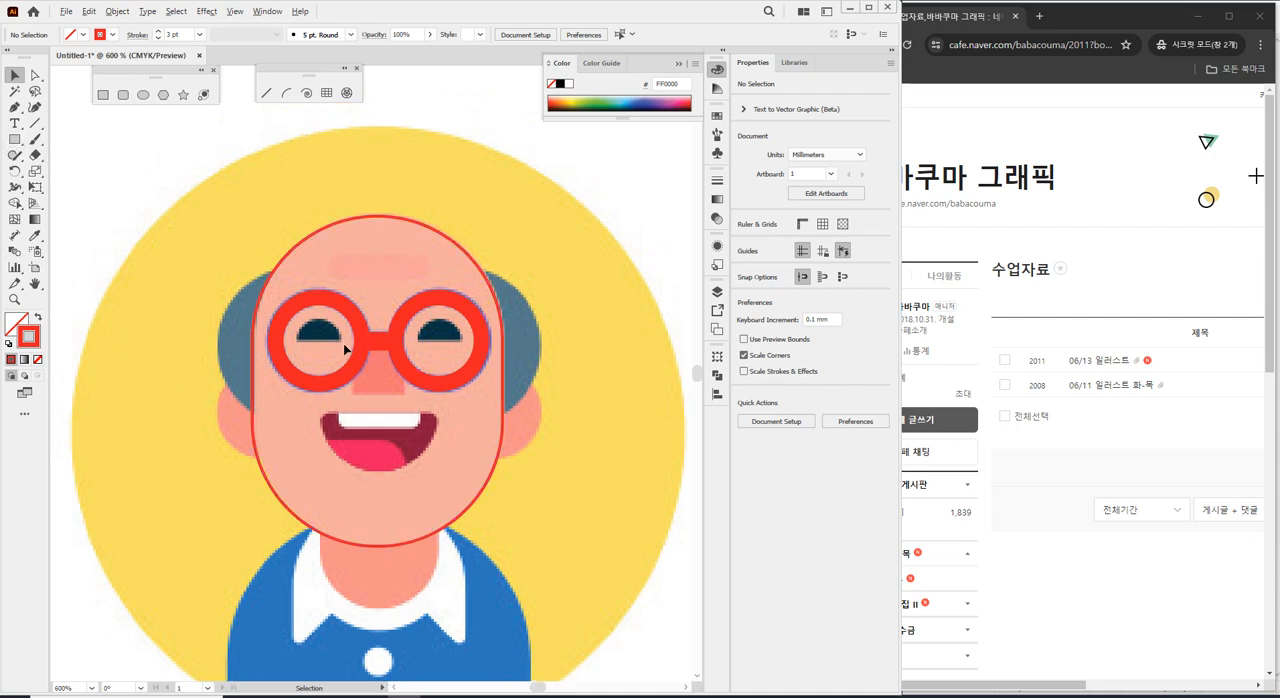
scroll(345, 350, "up", 3)
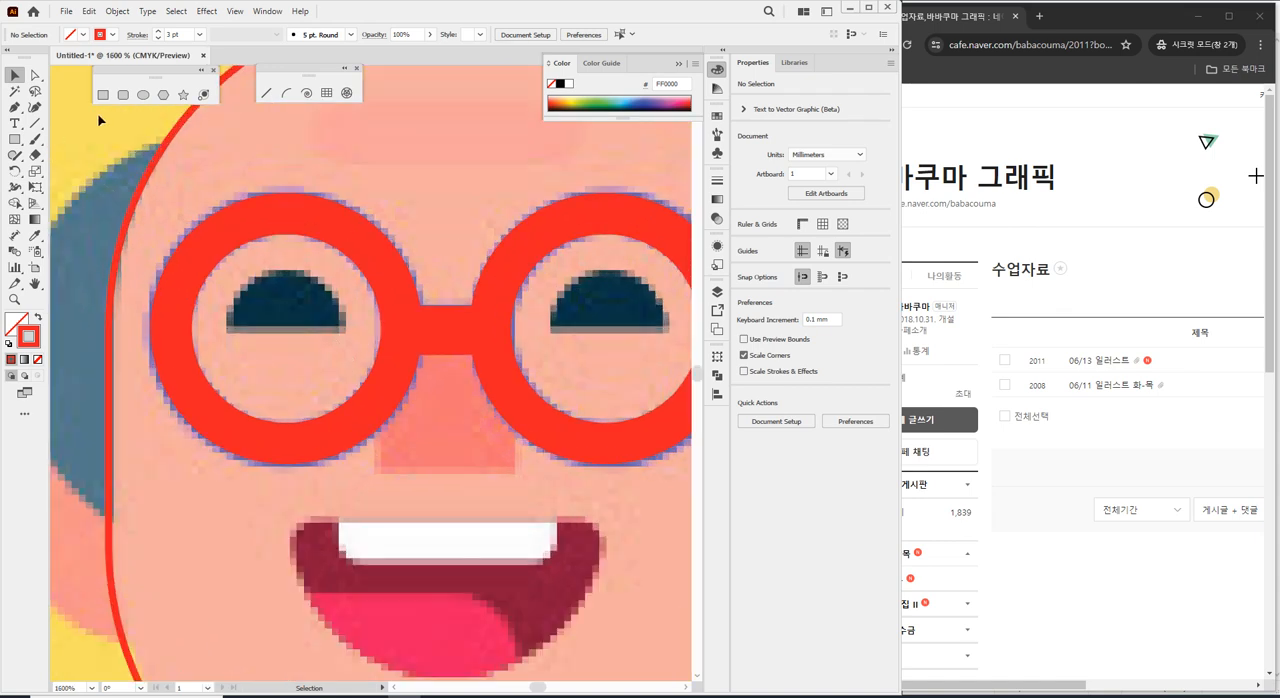
left_click(143, 94)
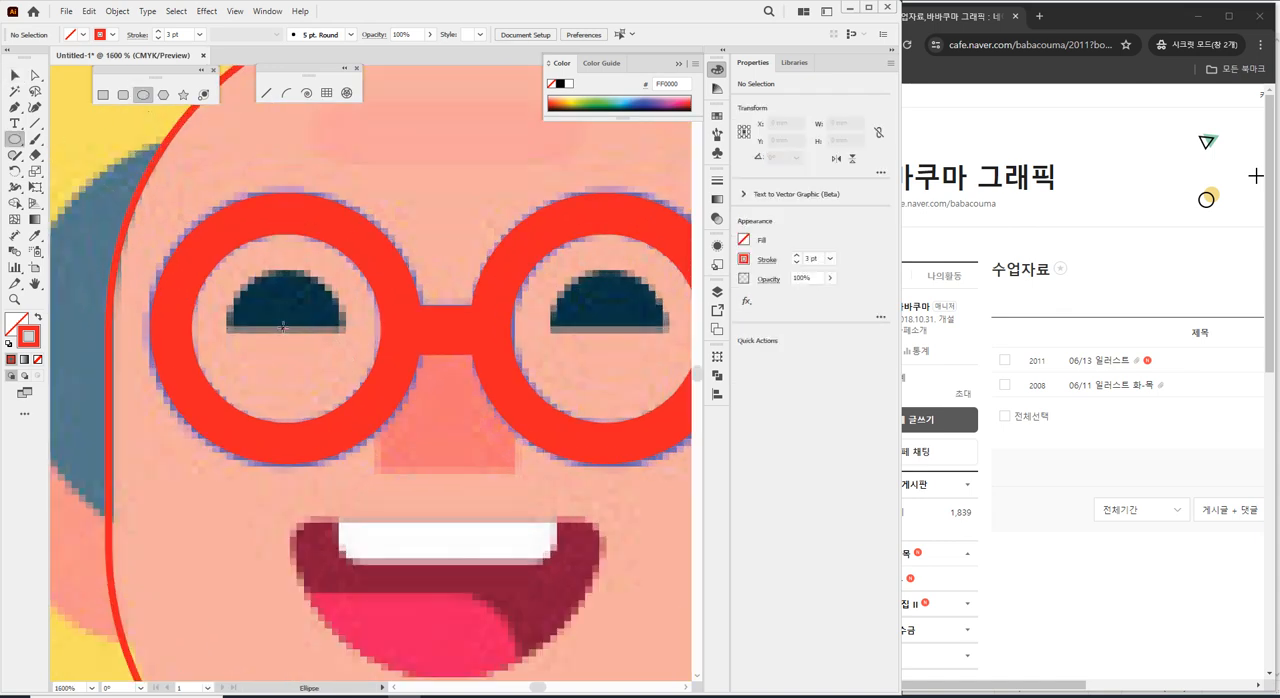
left_click_drag(285, 326, 323, 391)
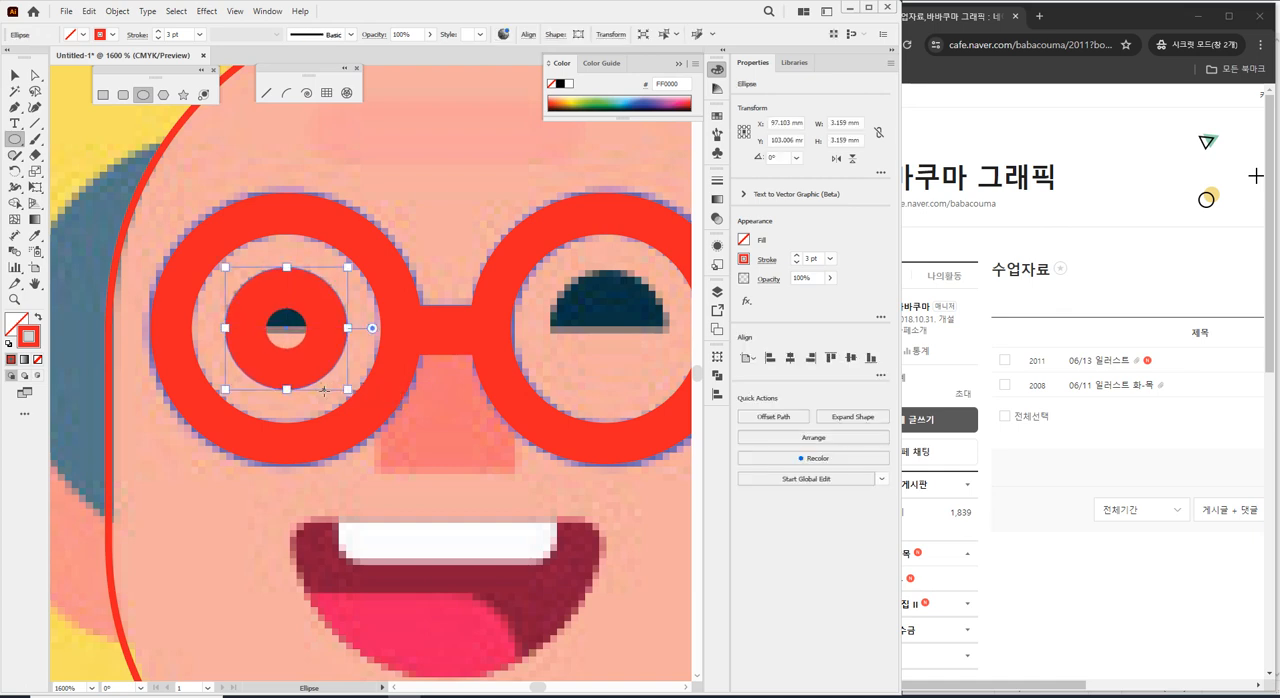
Remove the left eye circle's stroke and give it a black fill.
left_click(38, 358)
left_click(16, 323)
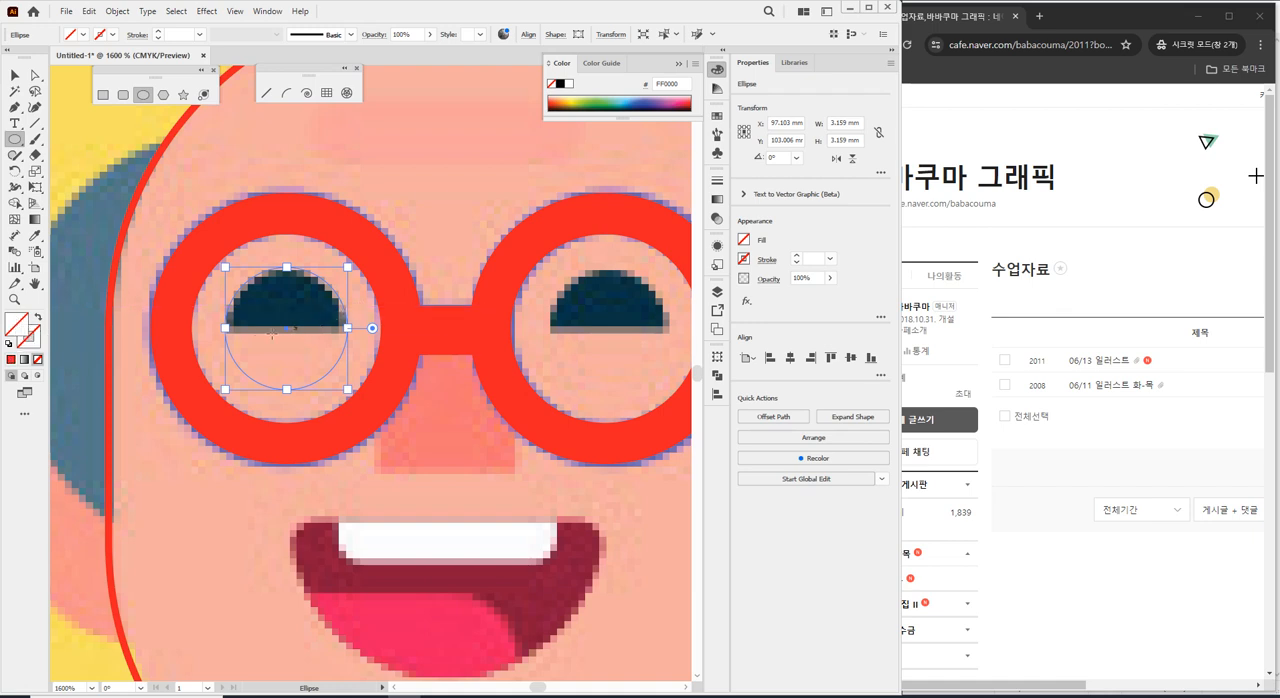
left_click(83, 35)
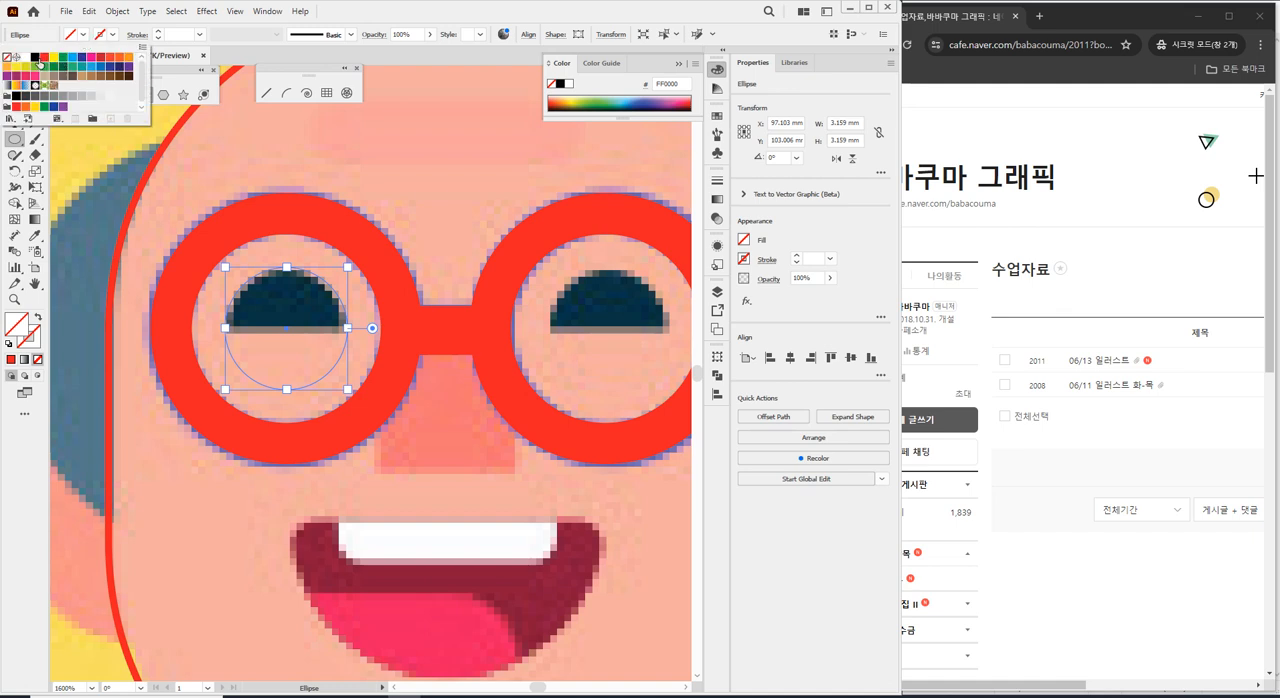
left_click(36, 57)
left_click(394, 8)
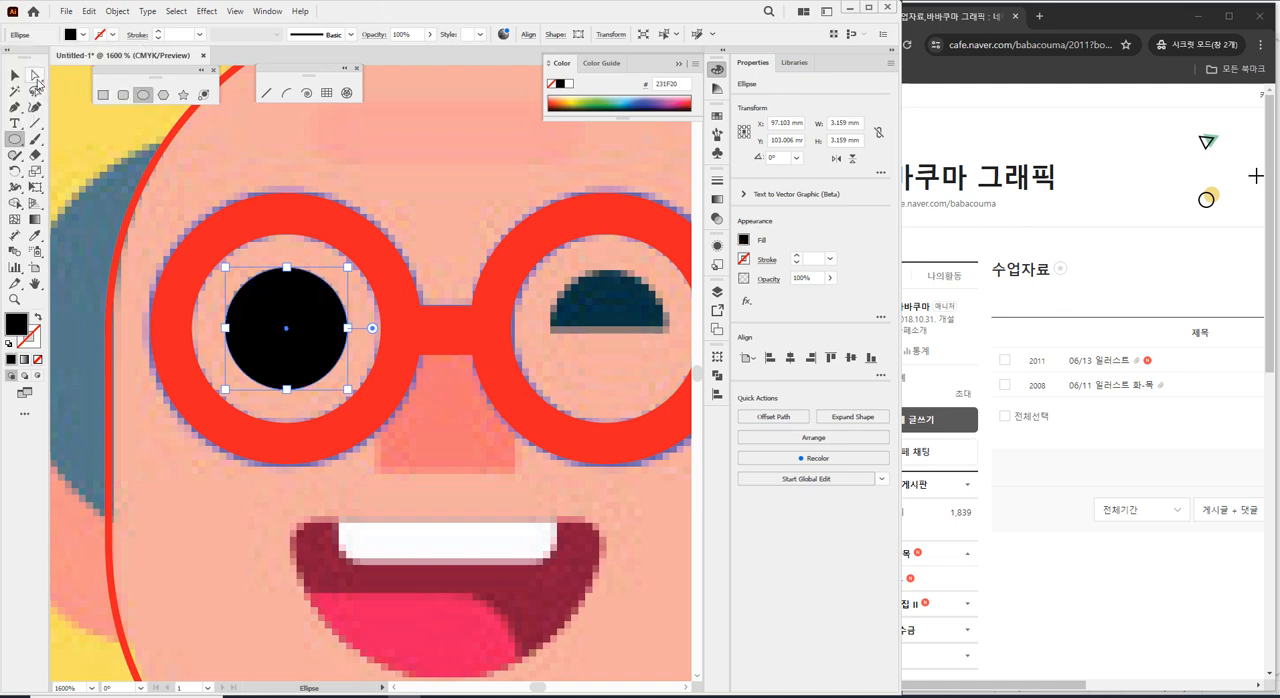
Delete the bottom anchor point of the black eye circle to leave only its upper half.
left_click(35, 76)
left_click(389, 157)
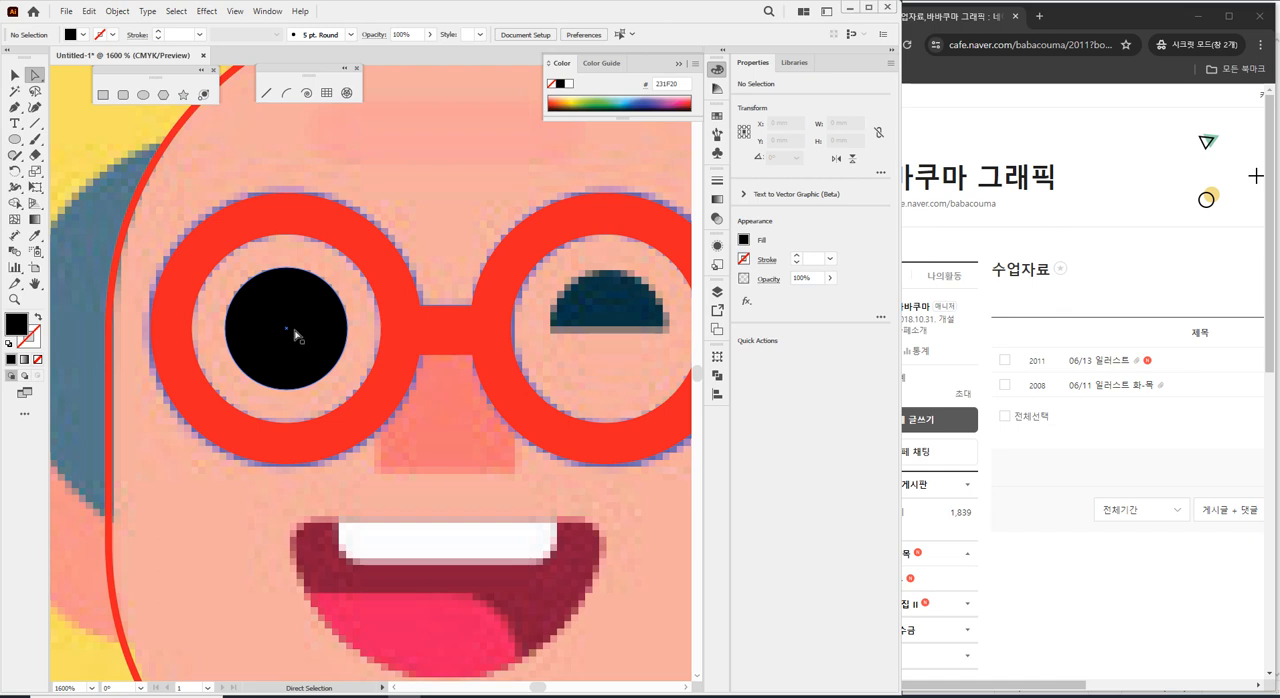
left_click(286, 389)
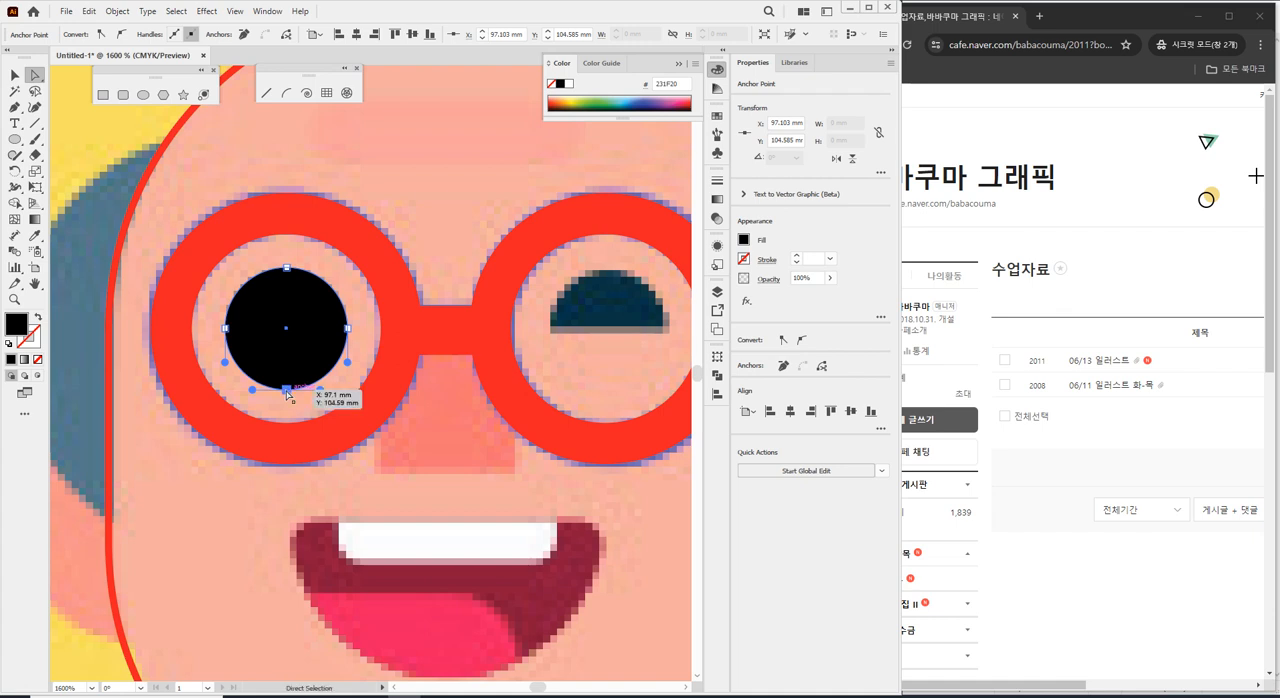
key("Delete")
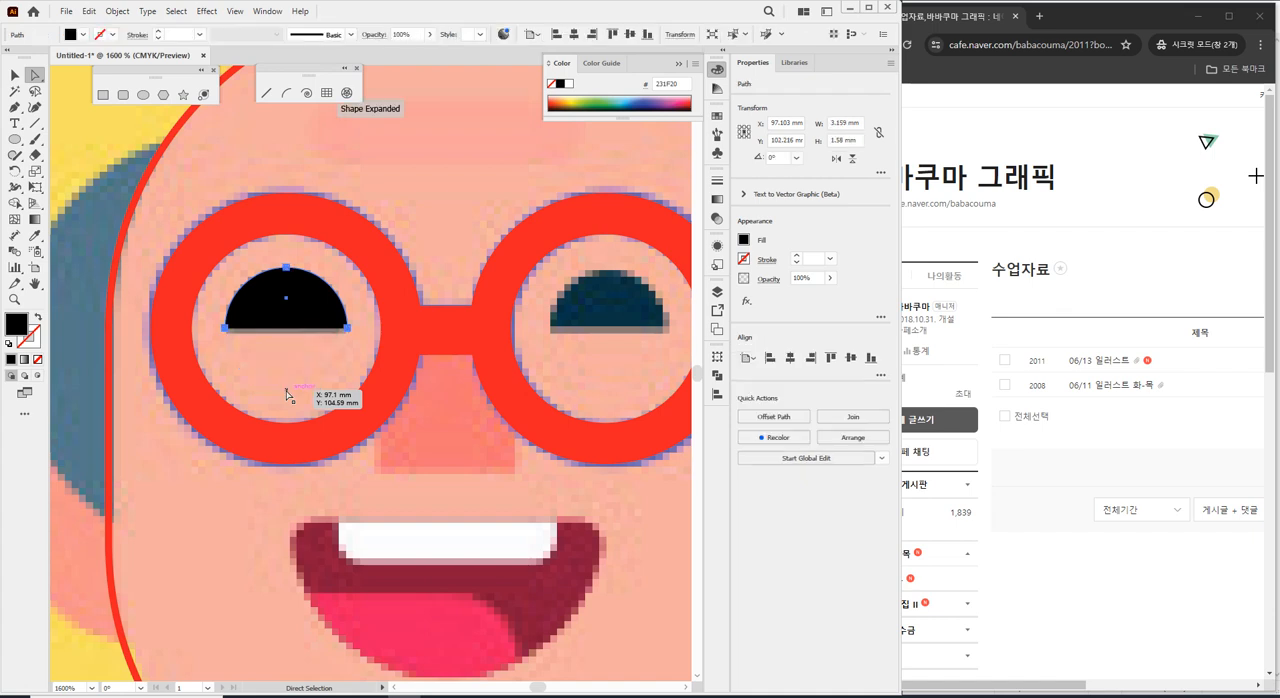
Copy the black half-circle eye horizontally onto the other eye in the right lens and deselect it.
left_click(15, 91)
left_click(384, 173)
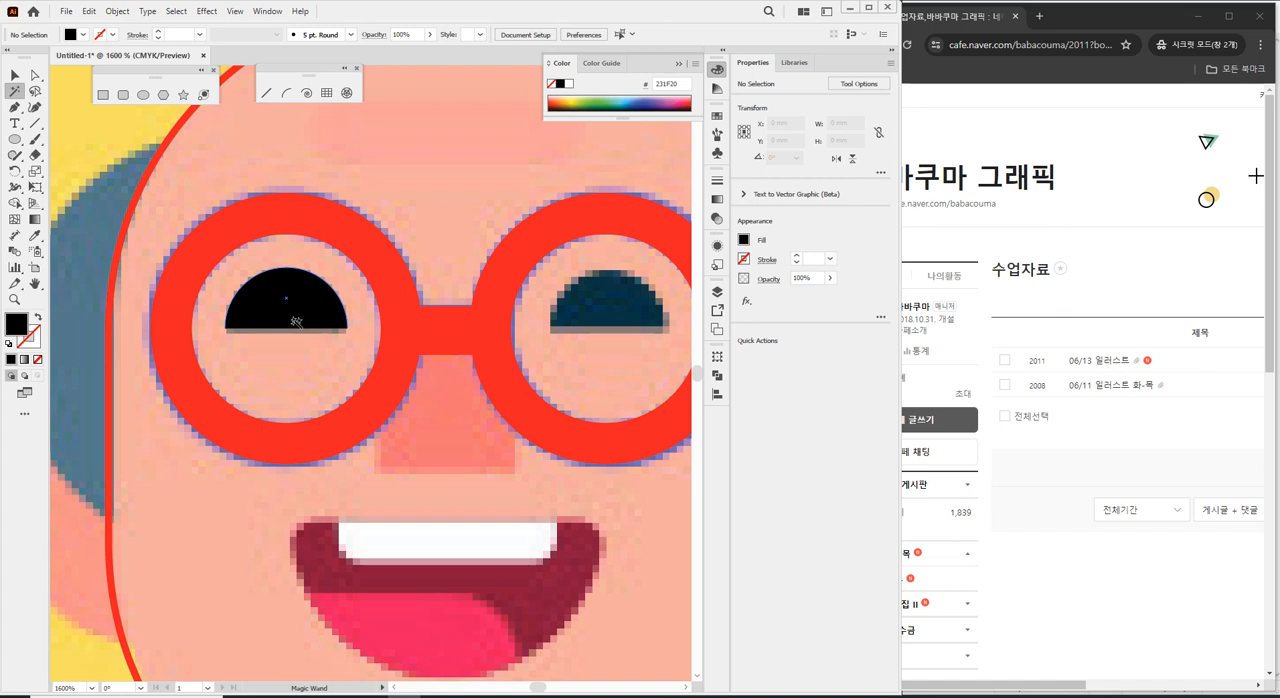
left_click(15, 75)
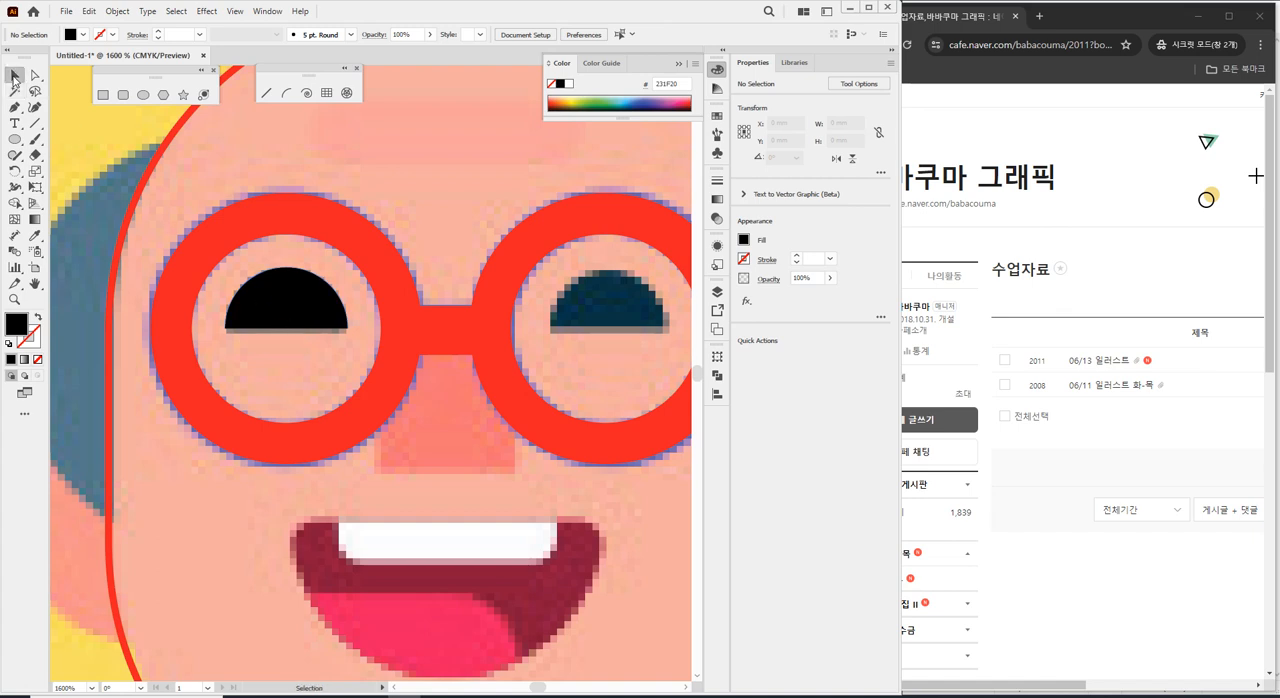
left_click(300, 305)
left_click_drag(415, 294, 367, 264)
left_click_drag(225, 272, 548, 298)
left_click(523, 328)
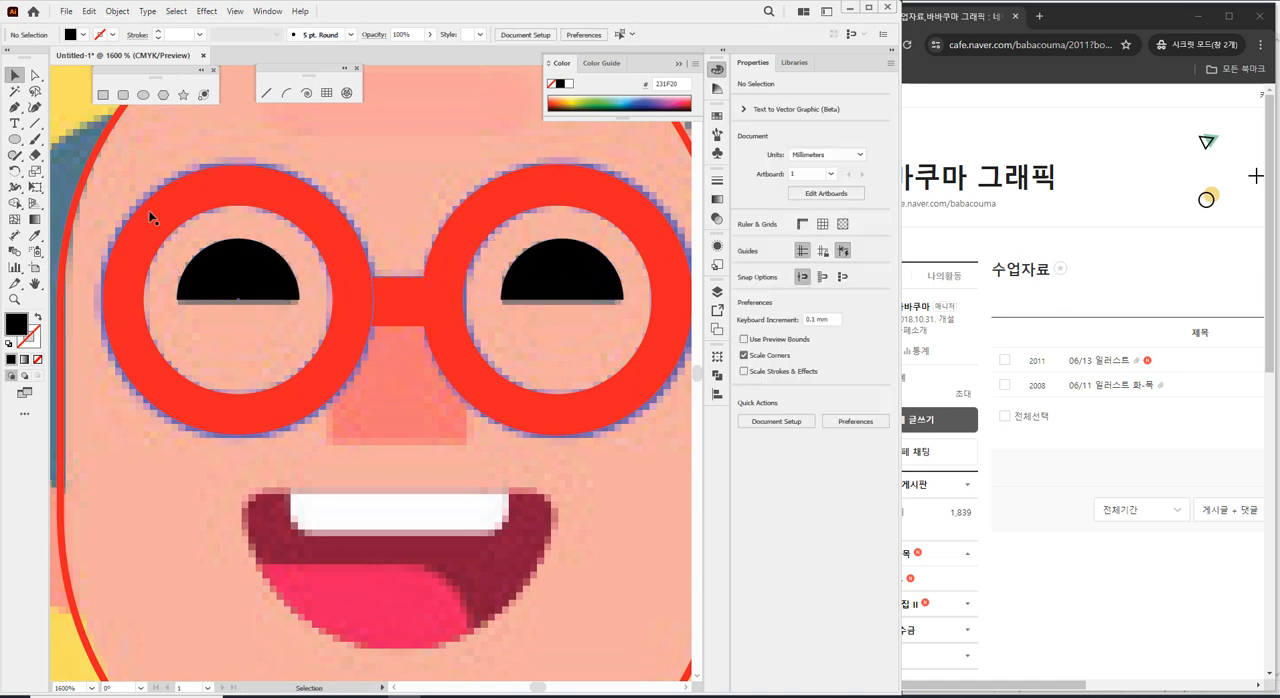
Draw a black square about 3.46 mm wide over the nose between the lenses and deselect it.
left_click(103, 95)
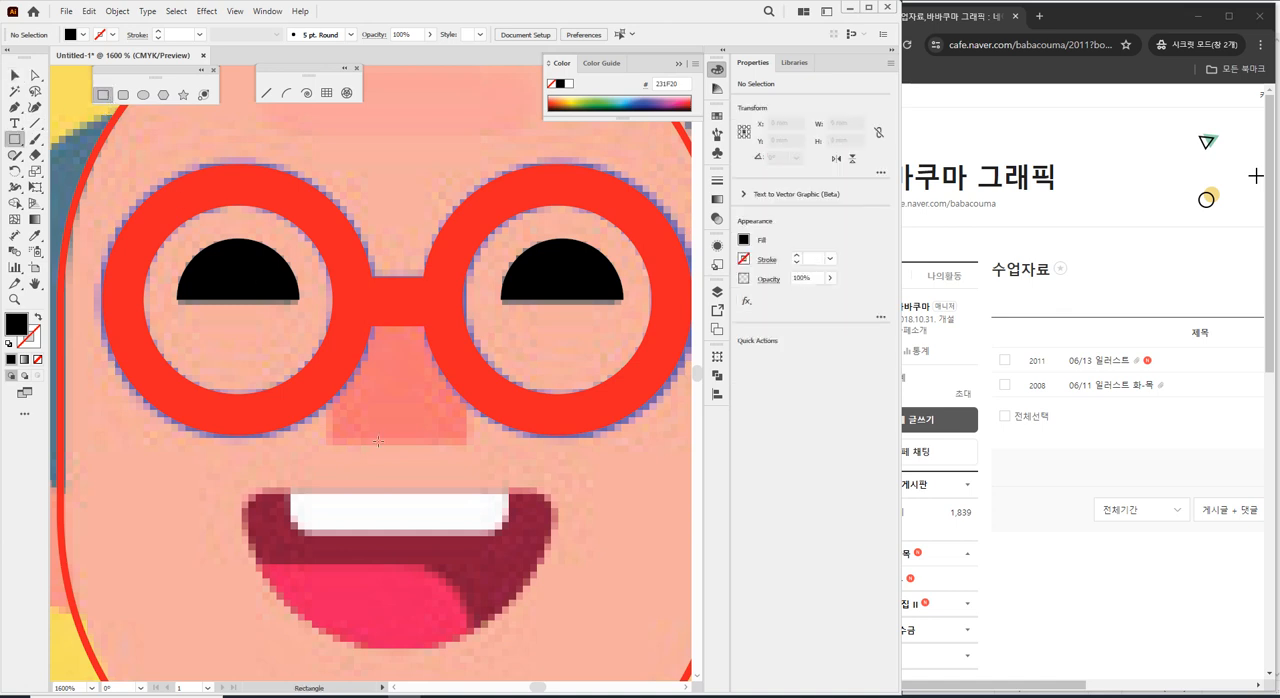
left_click_drag(331, 436, 467, 298)
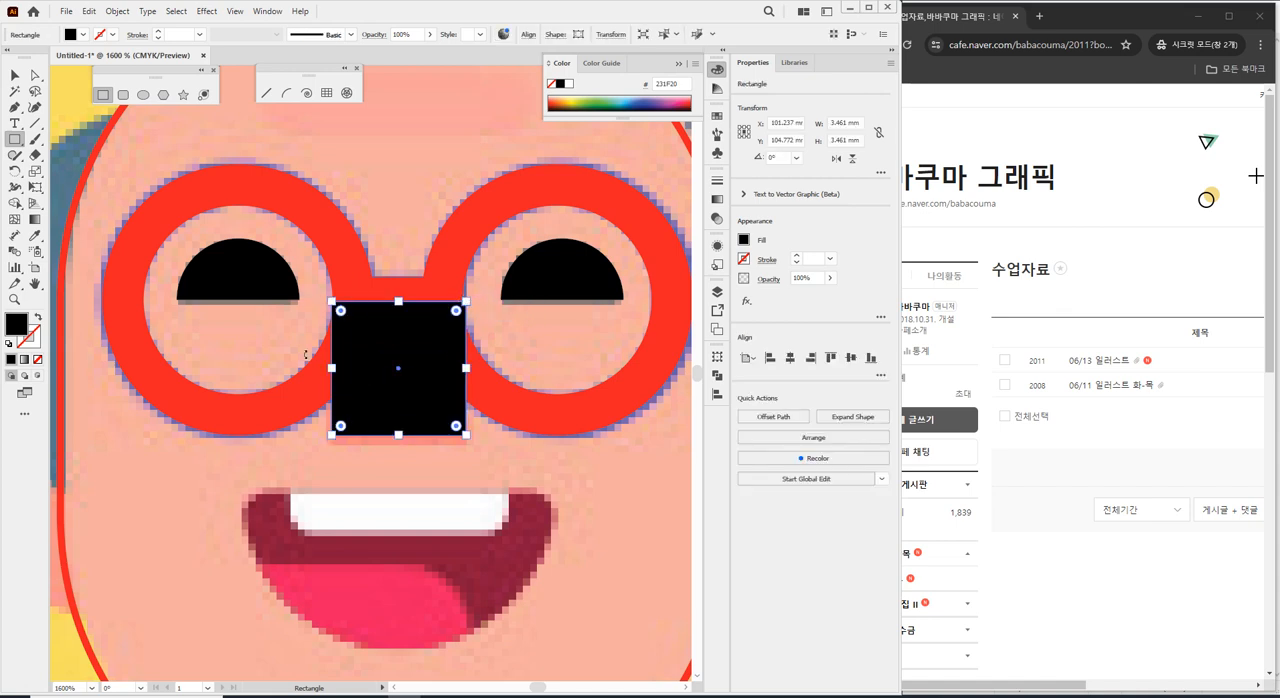
left_click(35, 75)
left_click(408, 152)
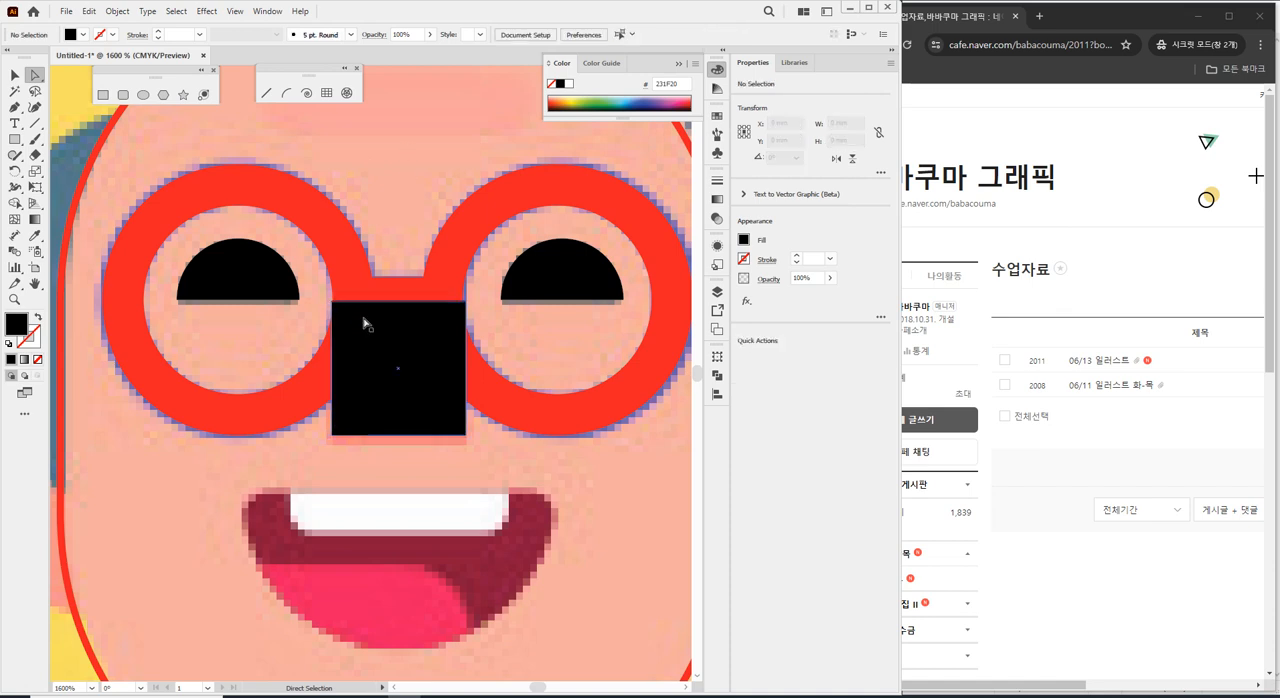
Fully round the nose square's two top corners with a 1.73 mm radius and reselect the whole shape.
left_click(333, 302)
left_click(466, 301, "shift")
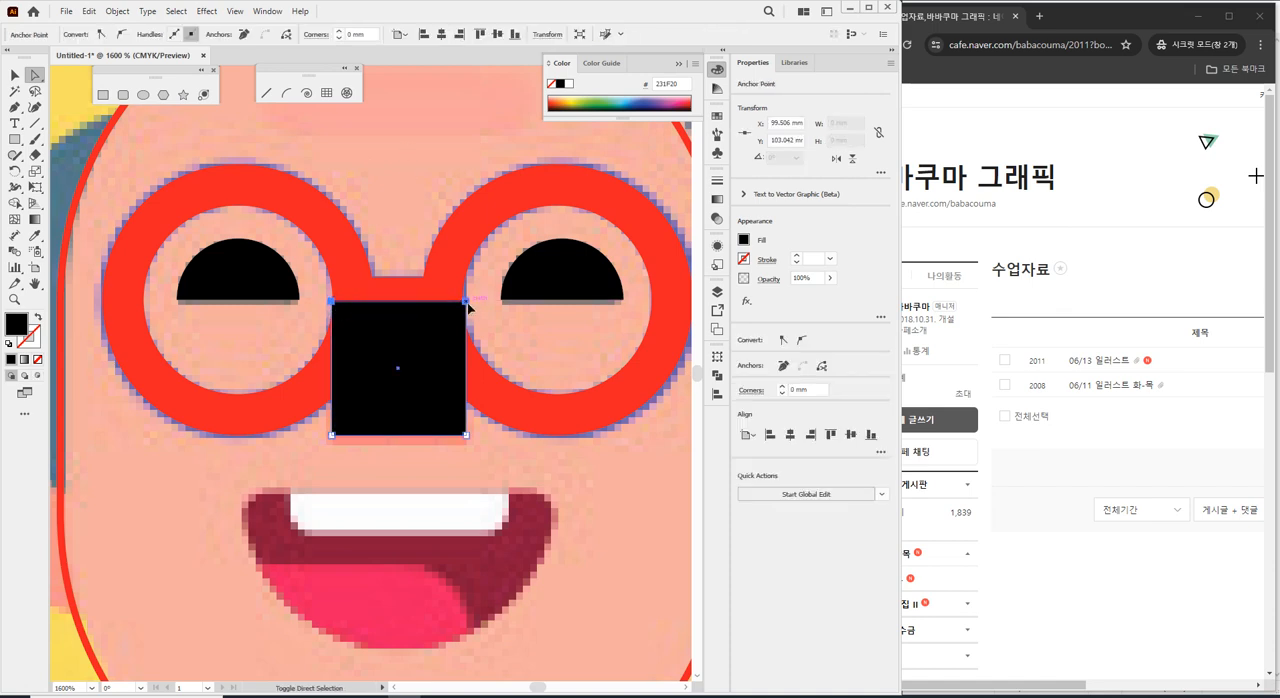
left_click_drag(341, 311, 393, 389)
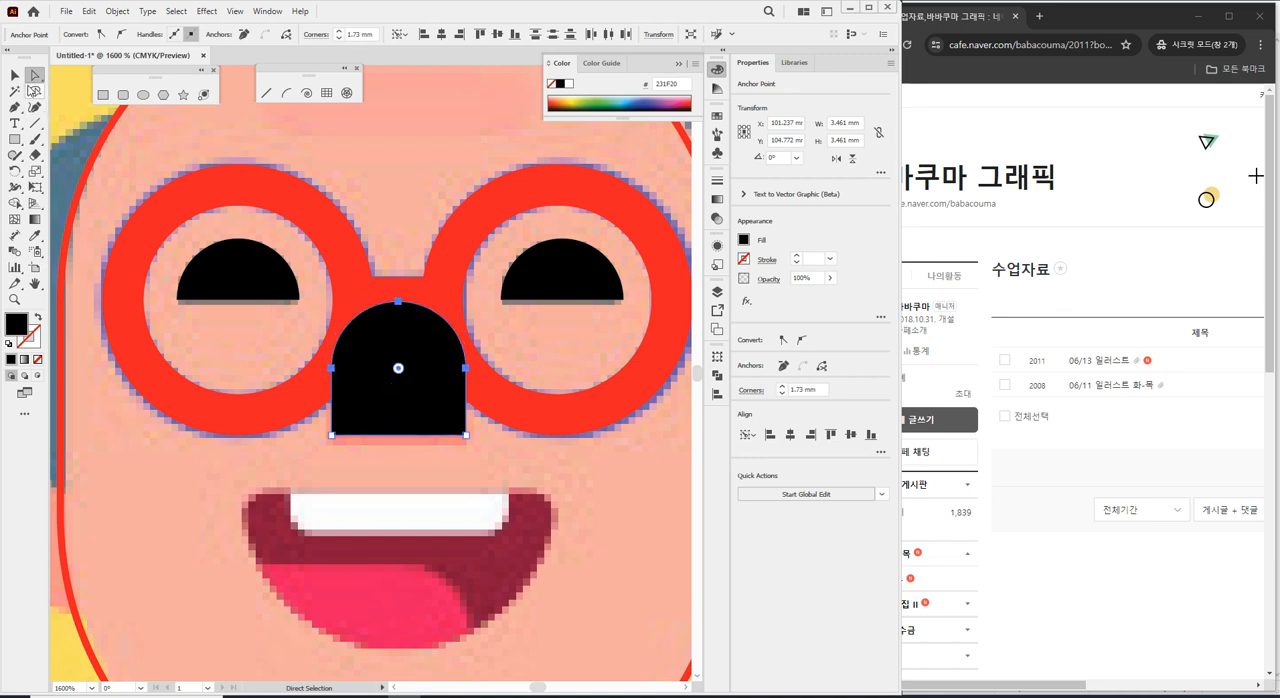
left_click(15, 75)
left_click(408, 289)
left_click(408, 357)
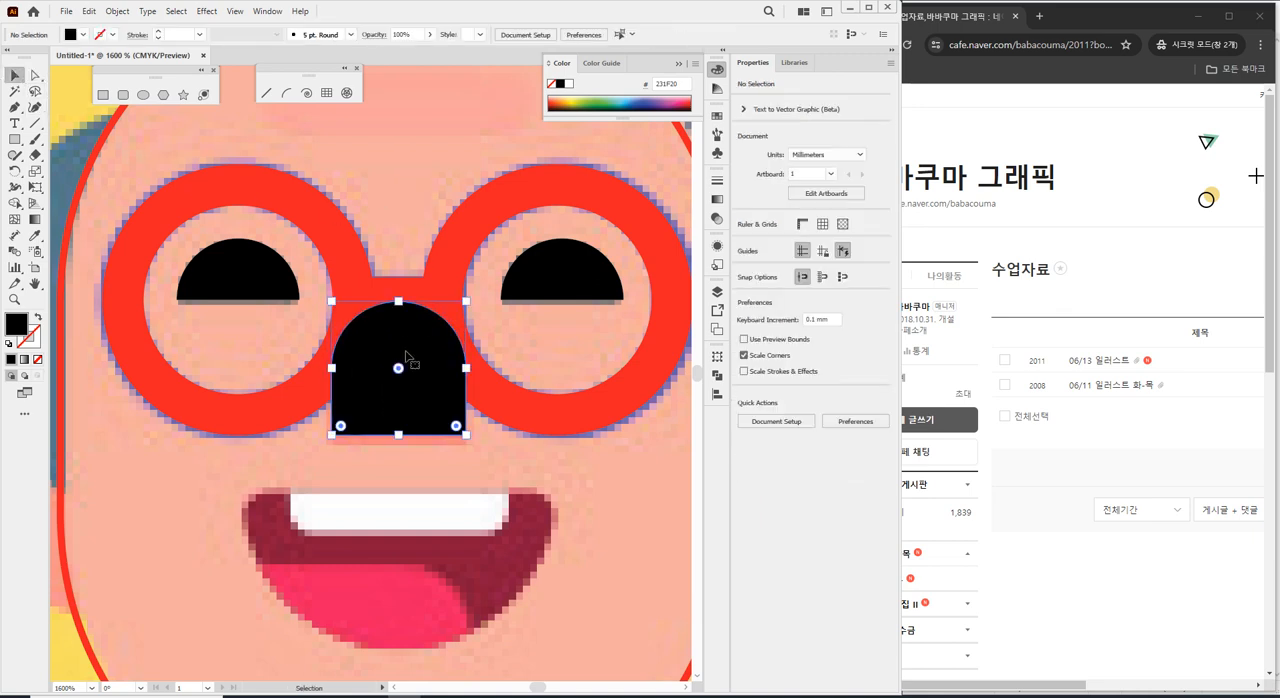
left_click(452, 243)
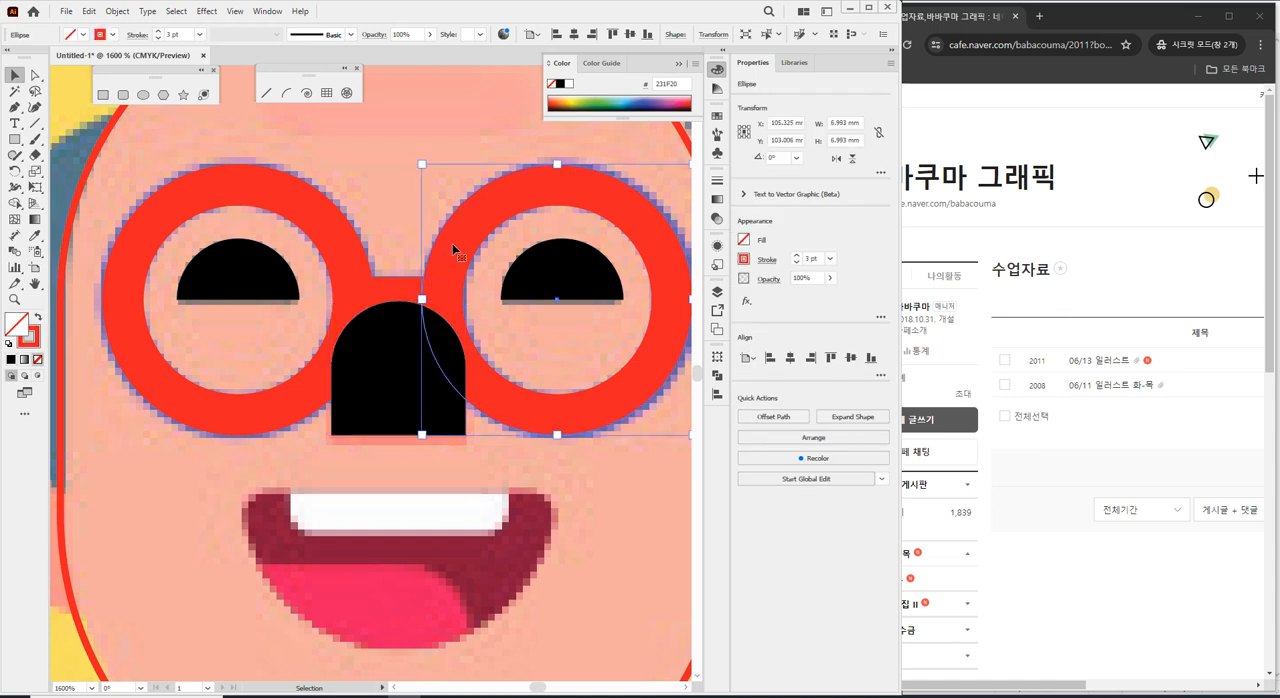
left_click(396, 374)
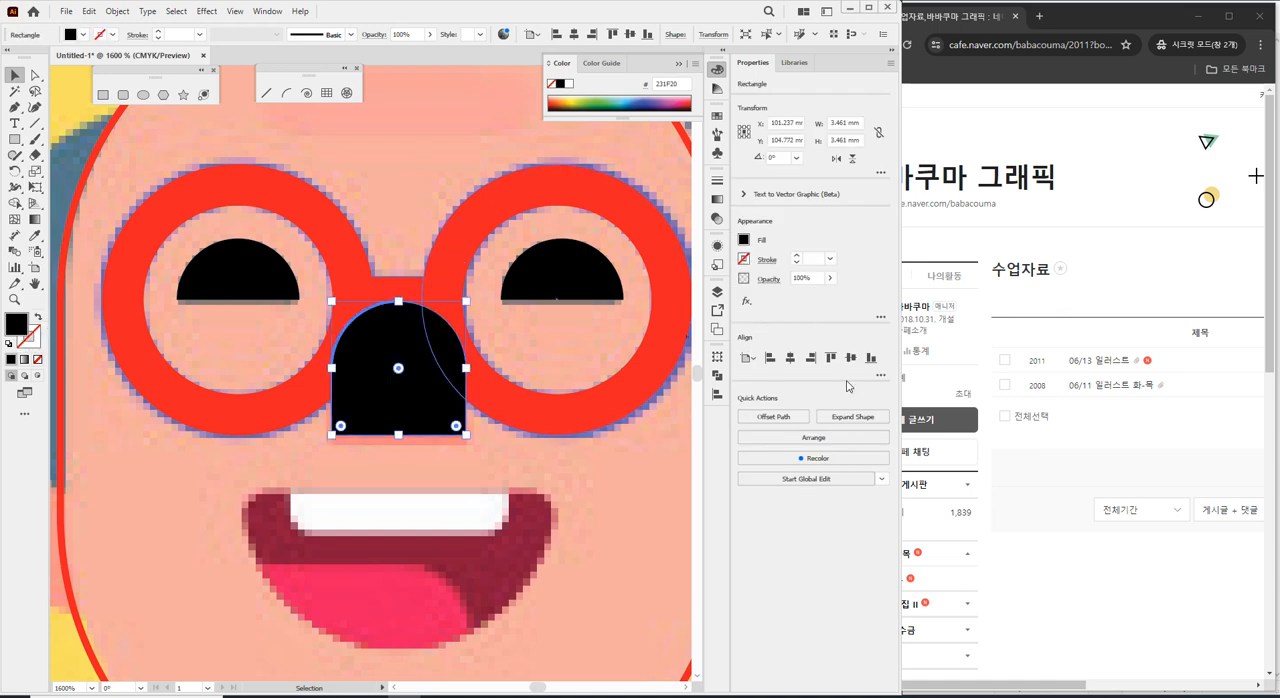
Switch to Notepad and add the line "Ctrl+[,]" below the Join notes.
key("alt+Tab")
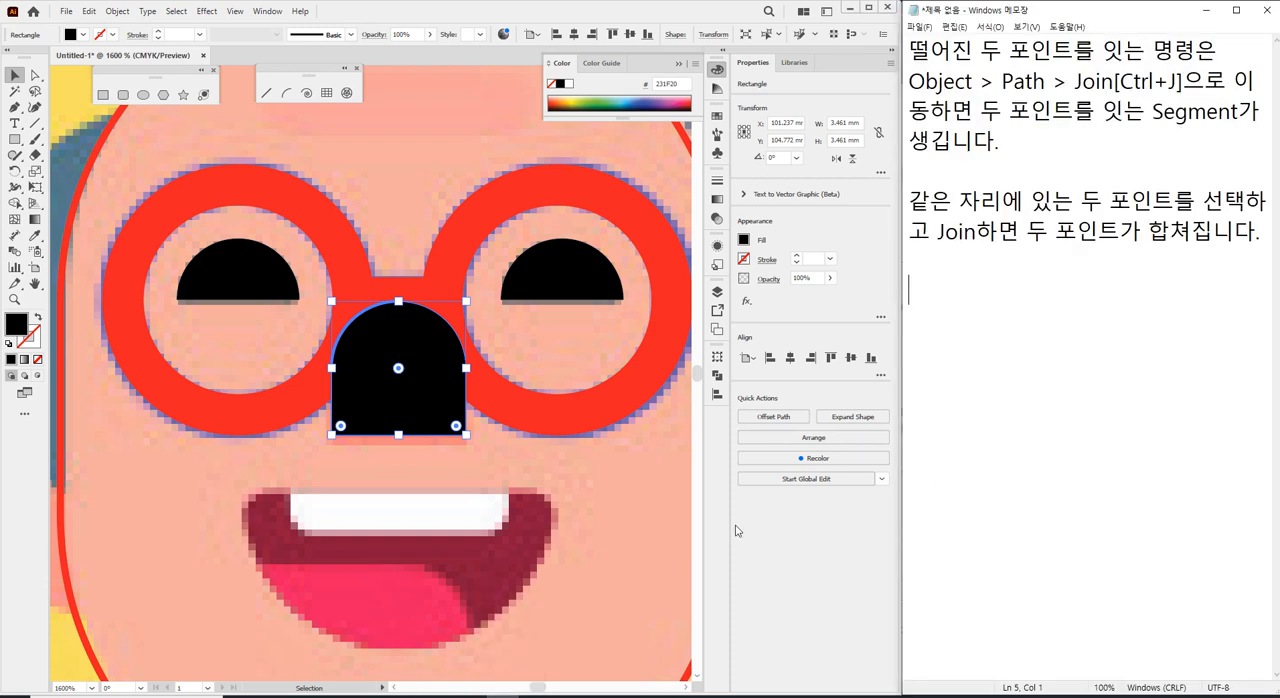
type("ㅈㅅ기")
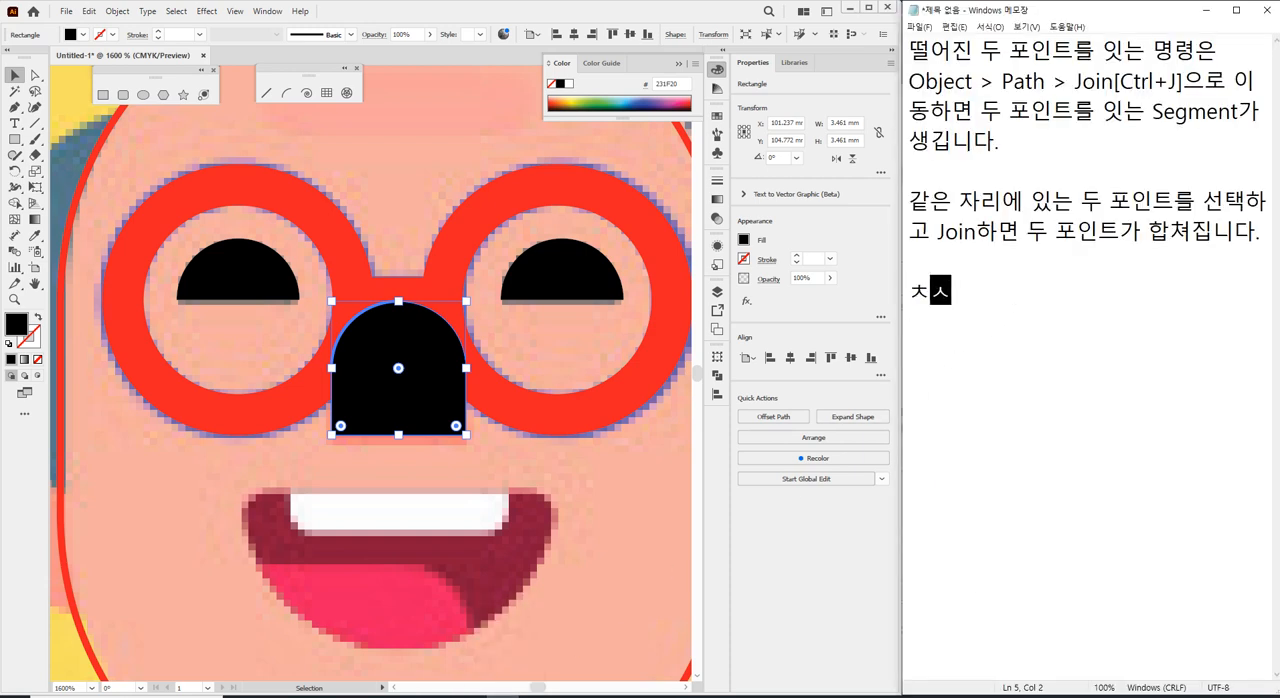
key("BackSpace")
key("BackSpace")
key("BackSpace")
key("BackSpace")
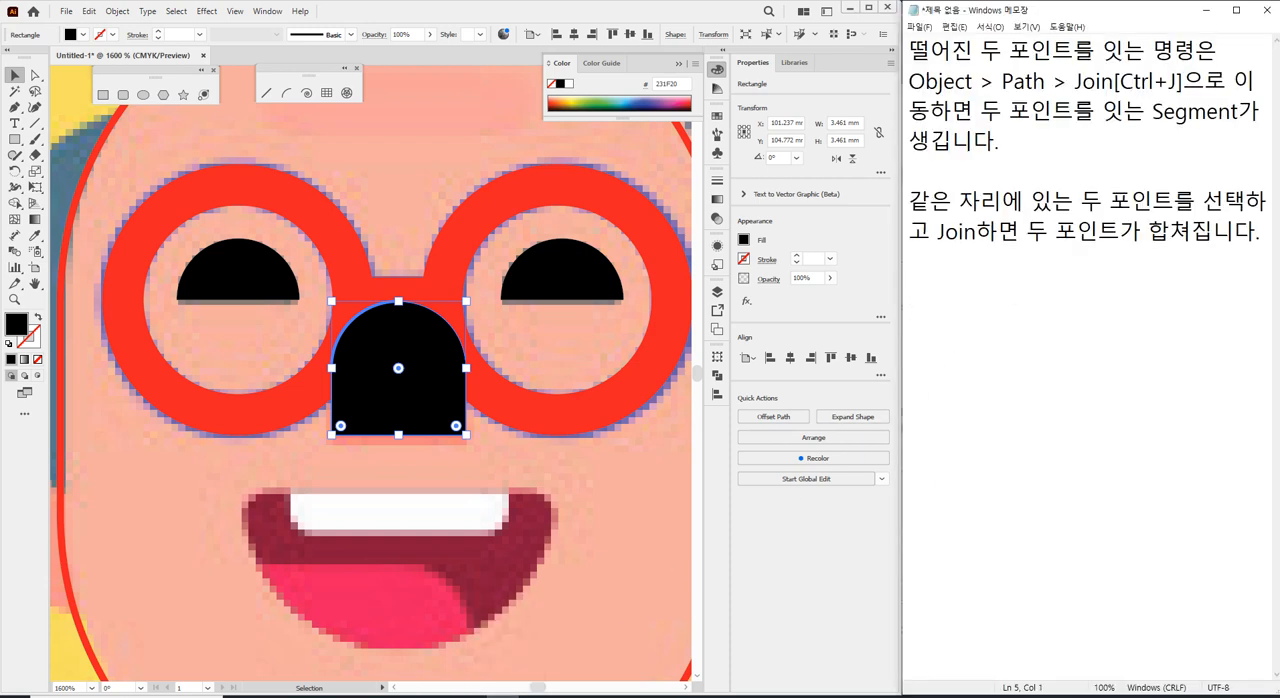
type("Ctrl+D")
key("BackSpace")
type("[,]")
key("Return")
type("Ctrl+")
Write "Ctrl+Shift+[,]" as the second shortcut line in the notes.
type("if")
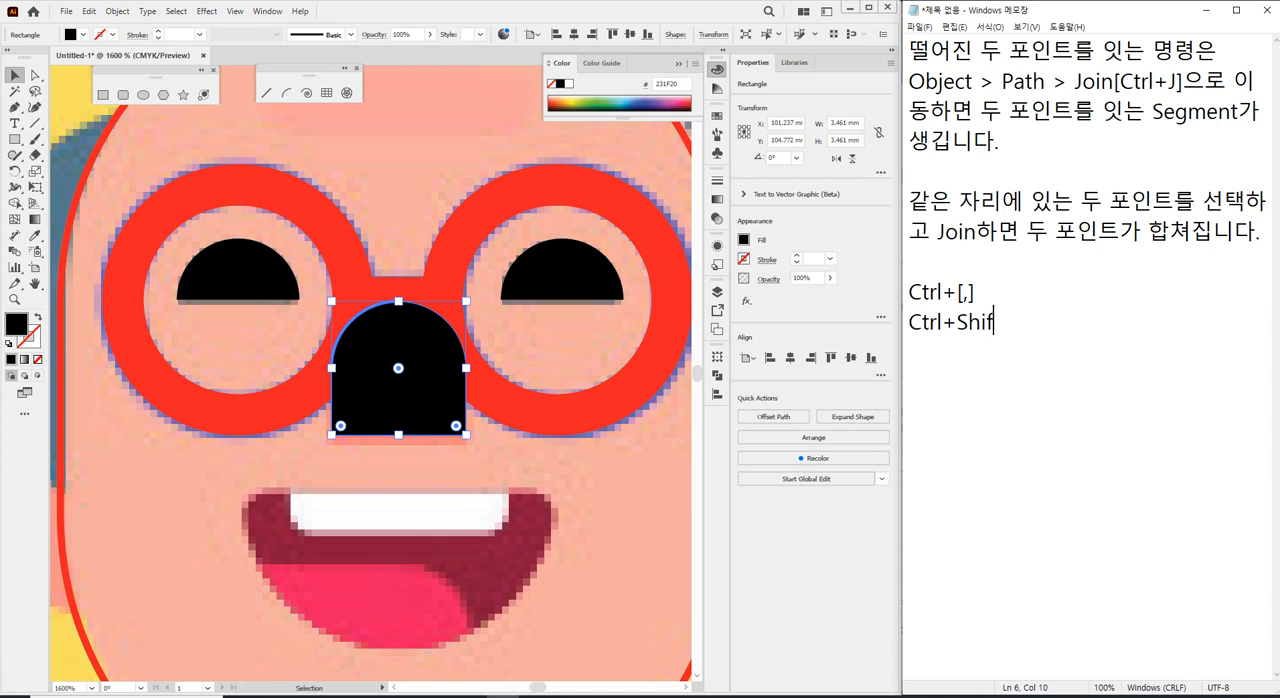
type("t+[,]")
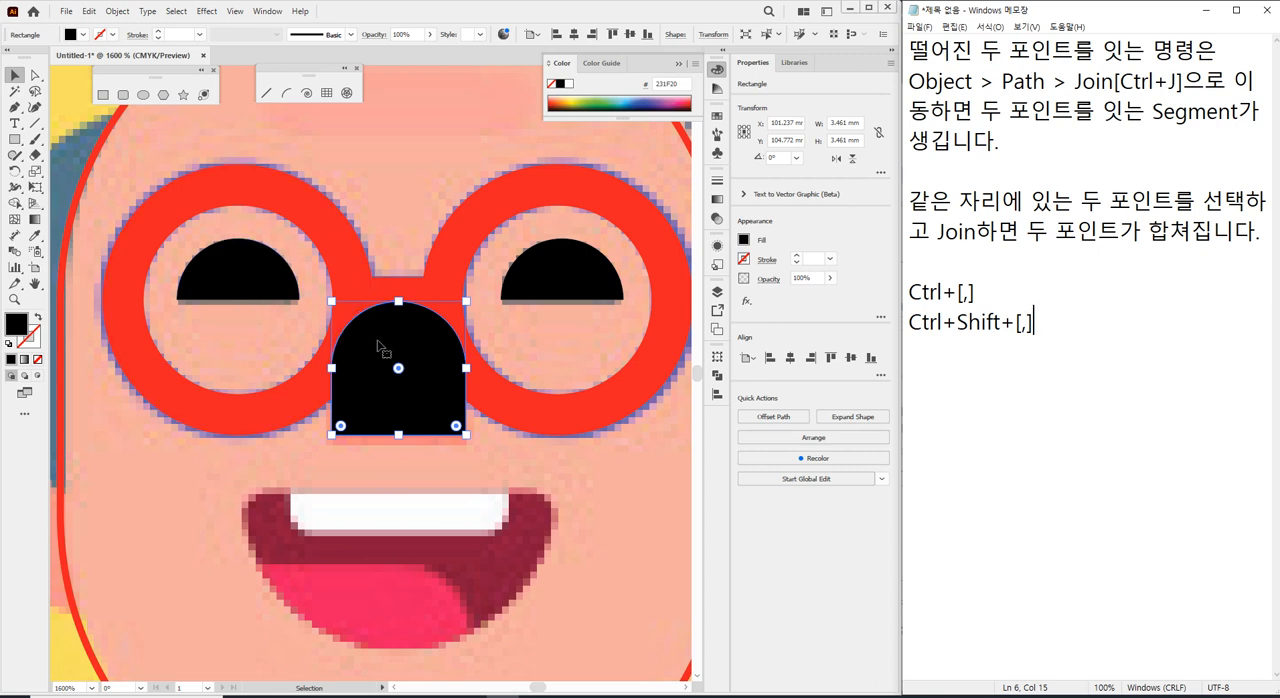
Switch back to Illustrator, send the nose shape behind all objects and bring it to the front again.
right_click(421, 362)
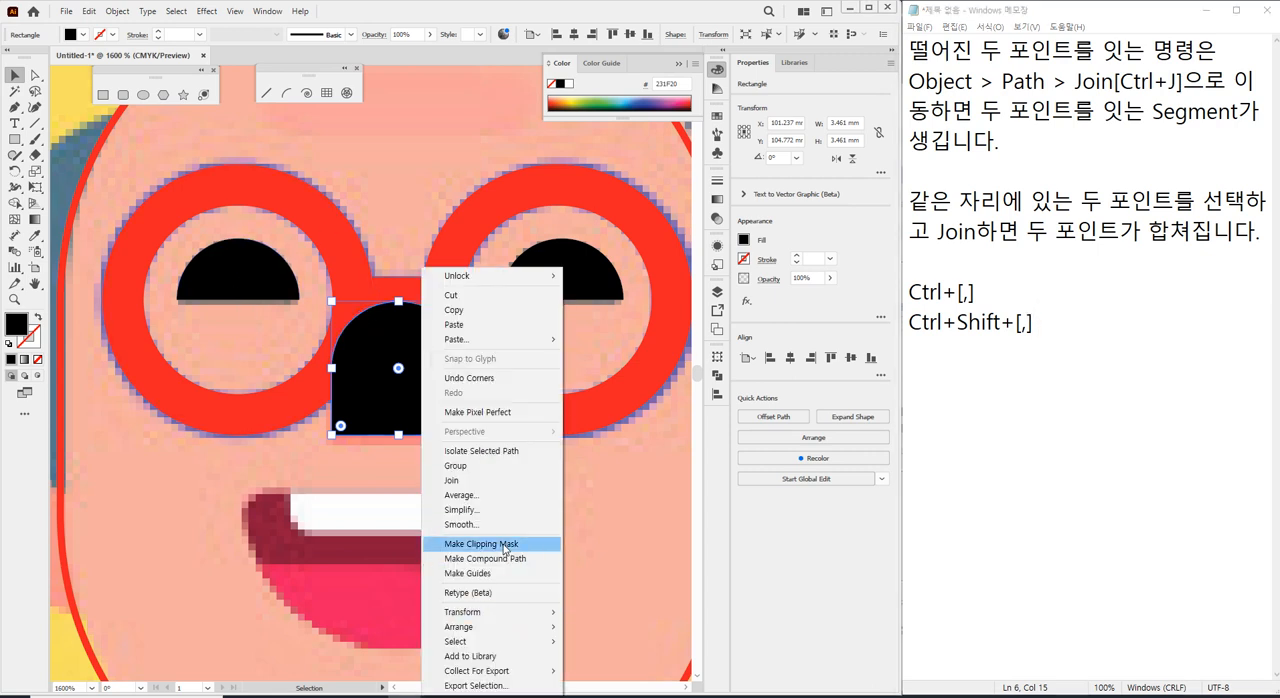
mouse_move(490, 626)
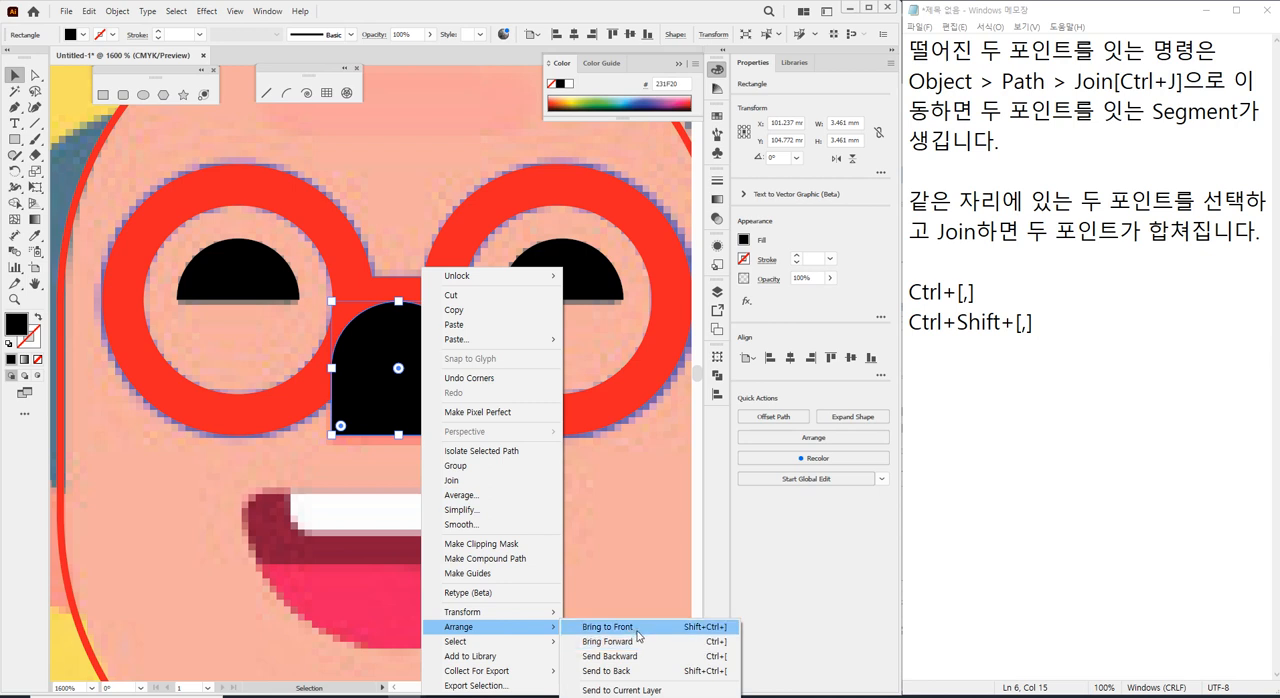
left_click(637, 674)
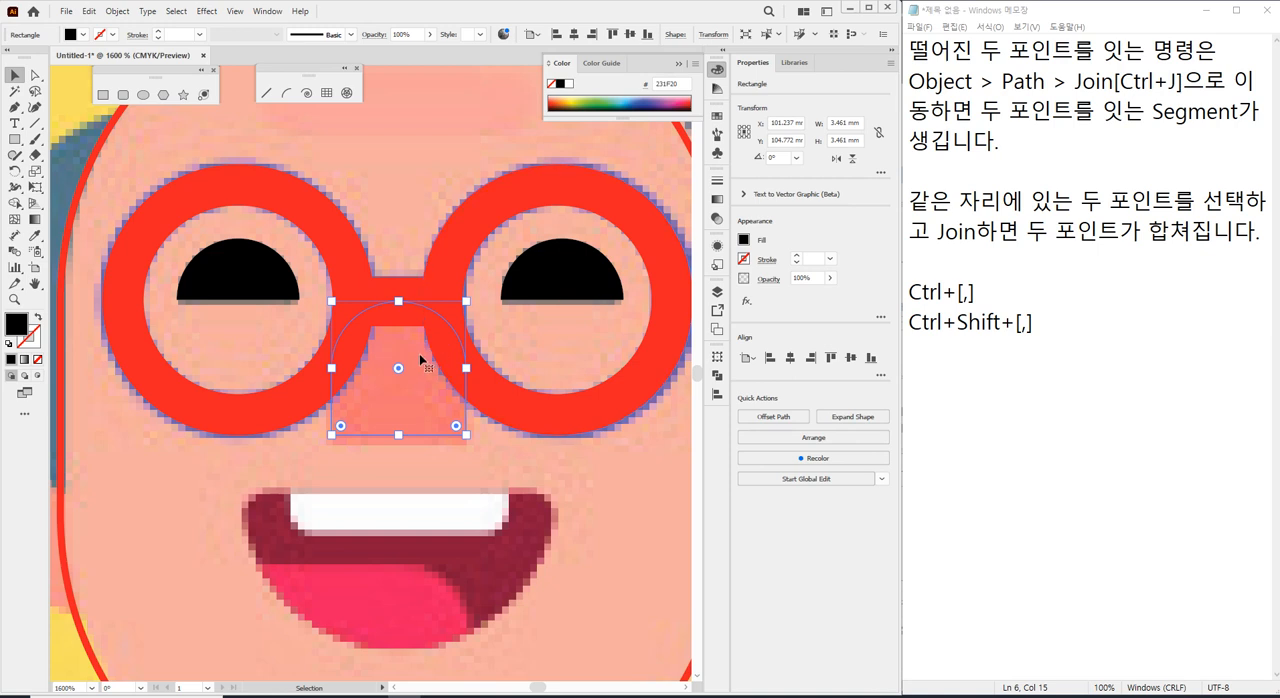
right_click(414, 363)
mouse_move(532, 630)
left_click(608, 634)
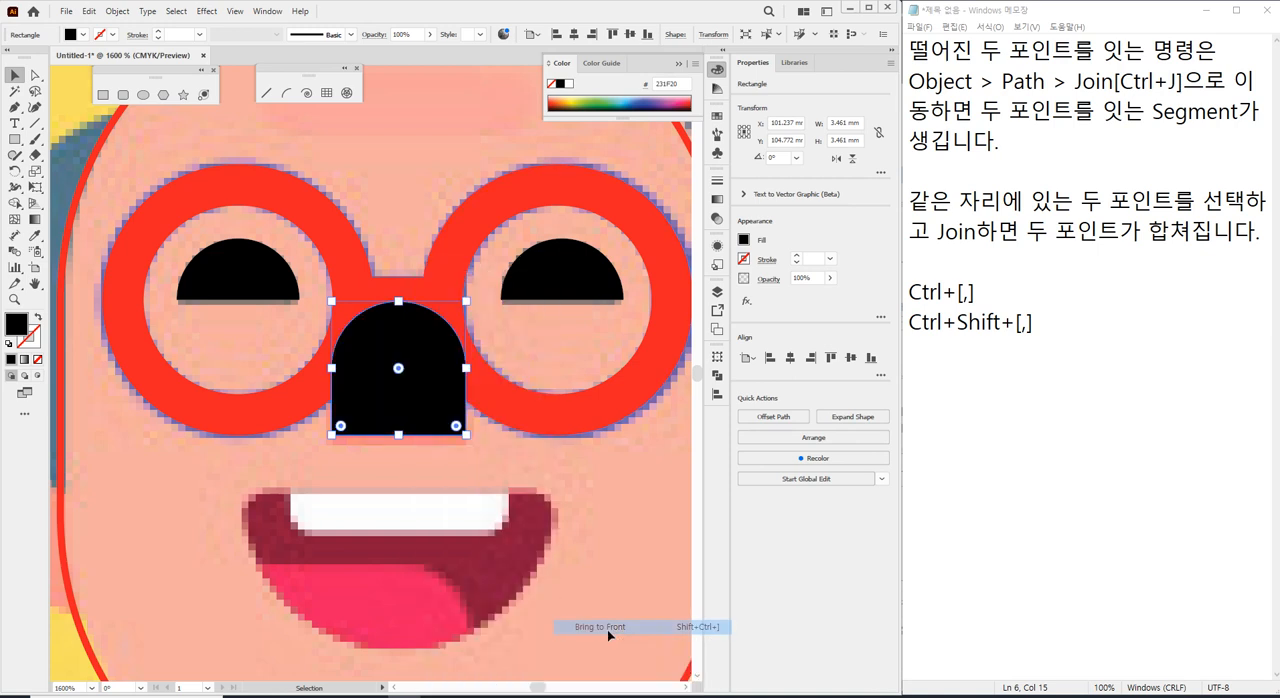
Send the nose shape one level backward in the stacking order.
right_click(418, 352)
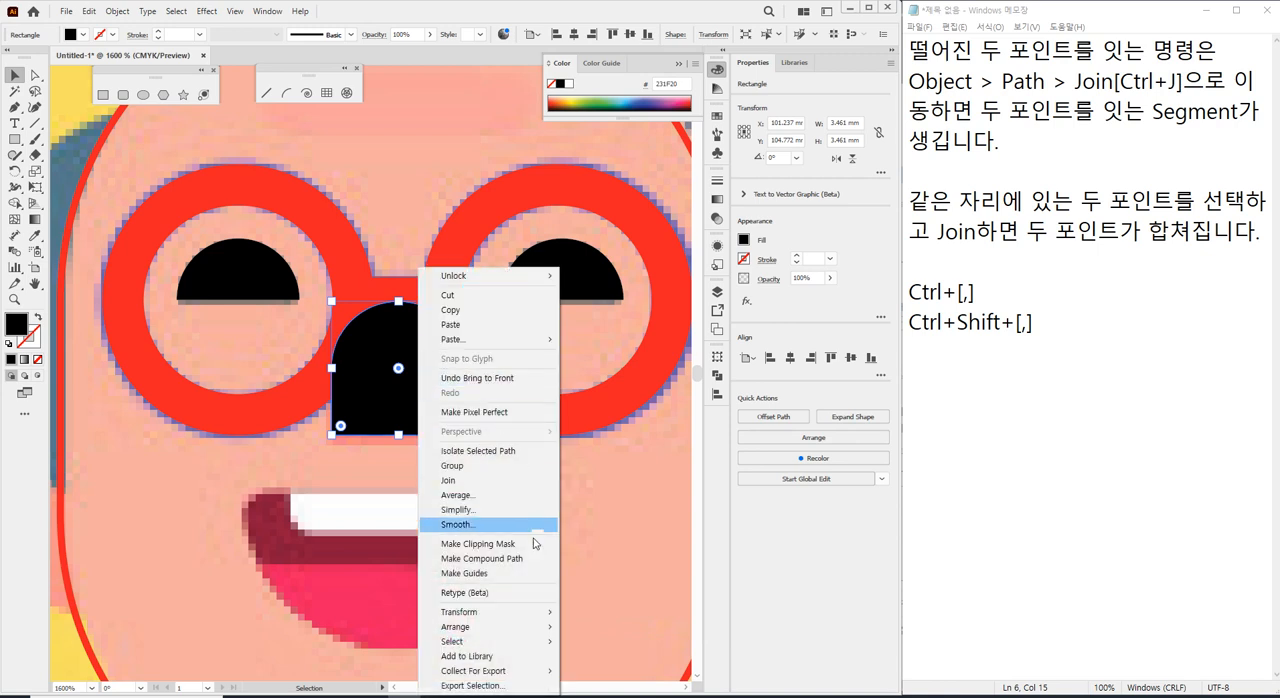
mouse_move(557, 629)
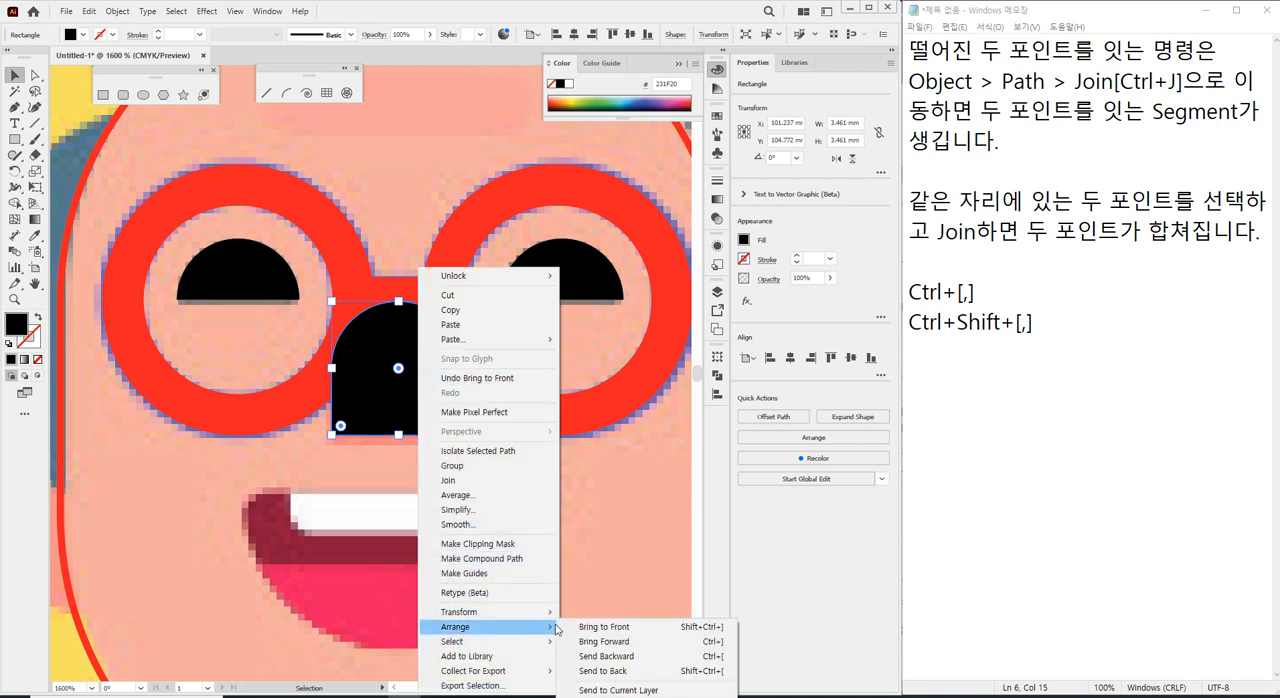
left_click(635, 657)
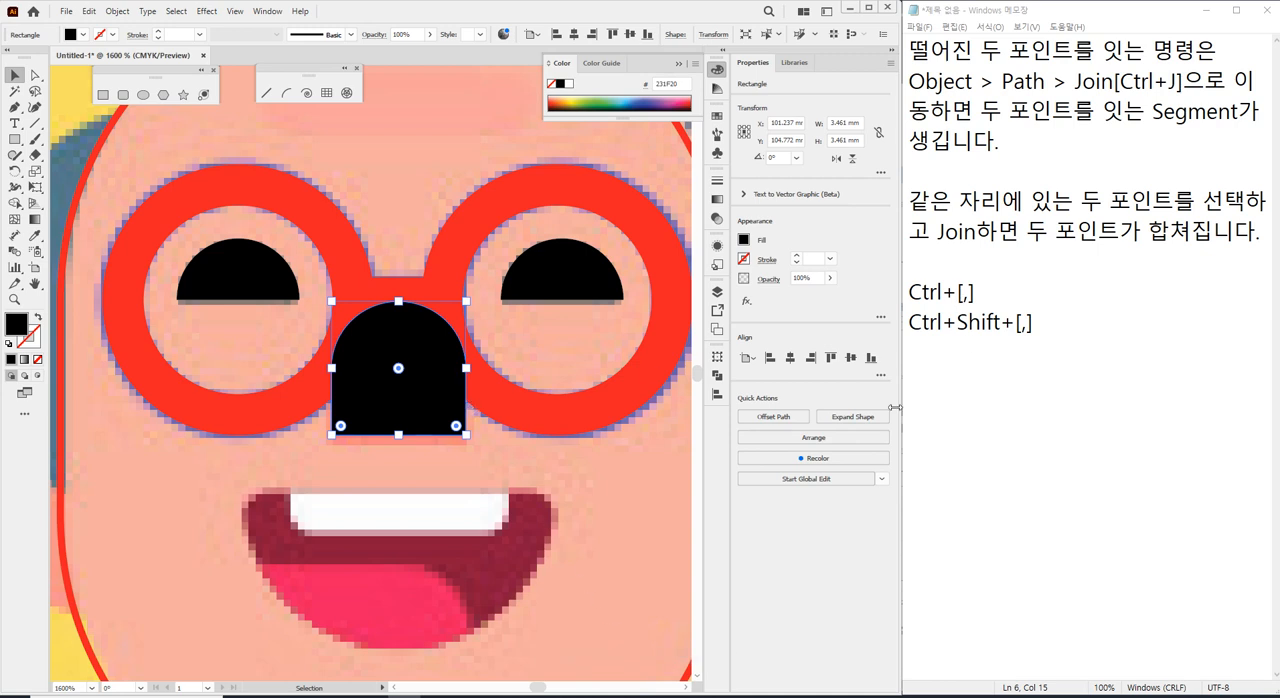
Try moving the nose shape three levels backward behind the glasses and three levels forward again, twice.
key("ctrl+bracketleft")
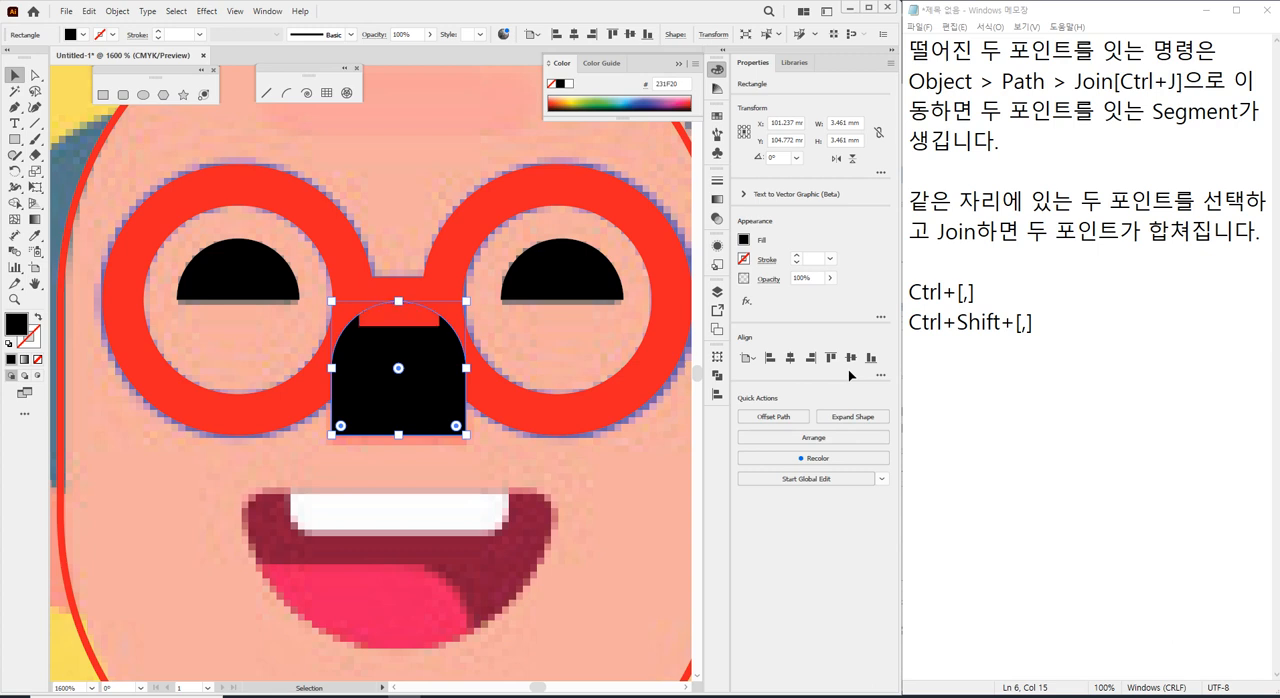
key("ctrl+bracketleft")
key("ctrl+bracketleft")
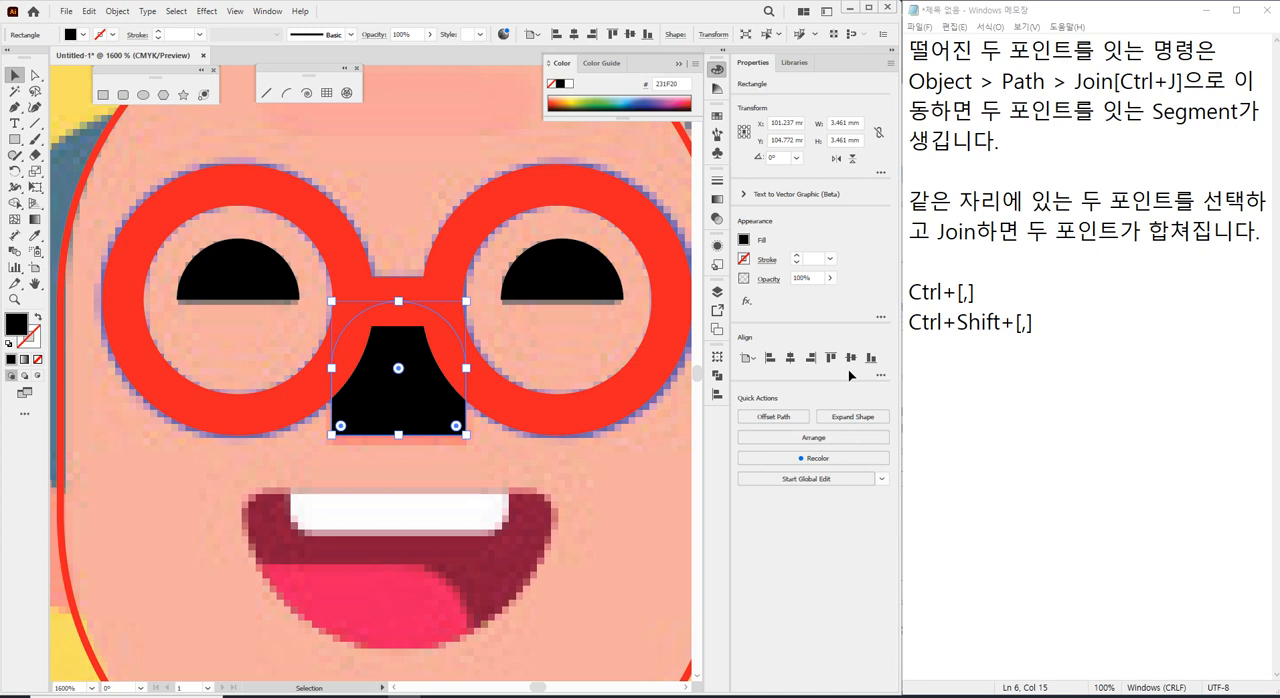
key("ctrl+bracketright")
key("ctrl+bracketright")
key("ctrl+bracketright")
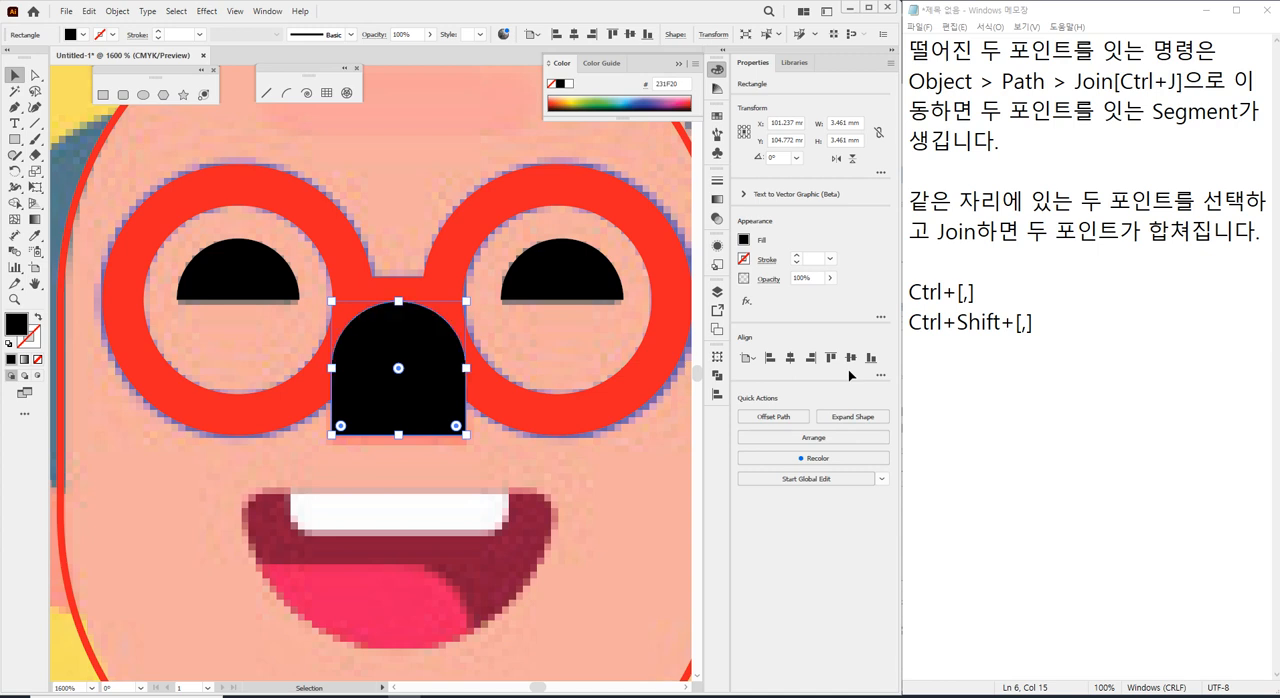
key("ctrl+bracketleft")
key("ctrl+bracketleft")
key("ctrl+bracketleft")
key("ctrl+bracketright")
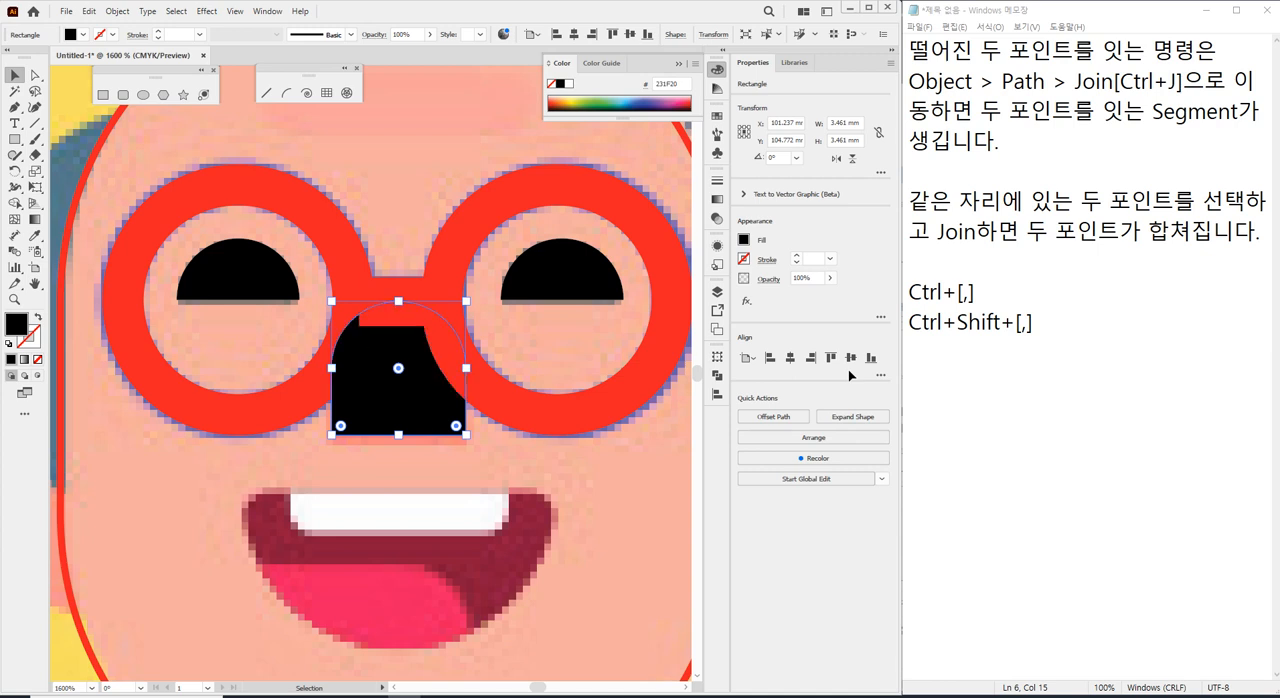
key("ctrl+bracketright")
key("ctrl+bracketright")
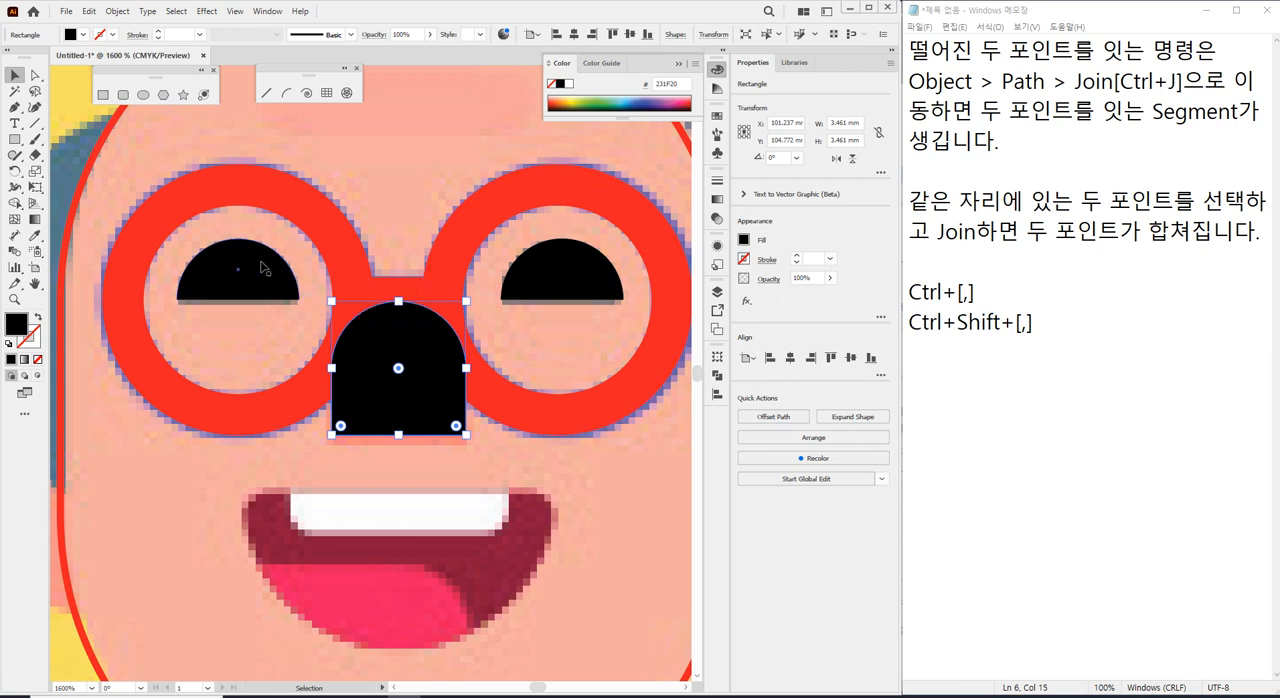
Send the nose shape three levels backward, behind the glasses' bridge and both lens rings, and deselect it.
key("a")
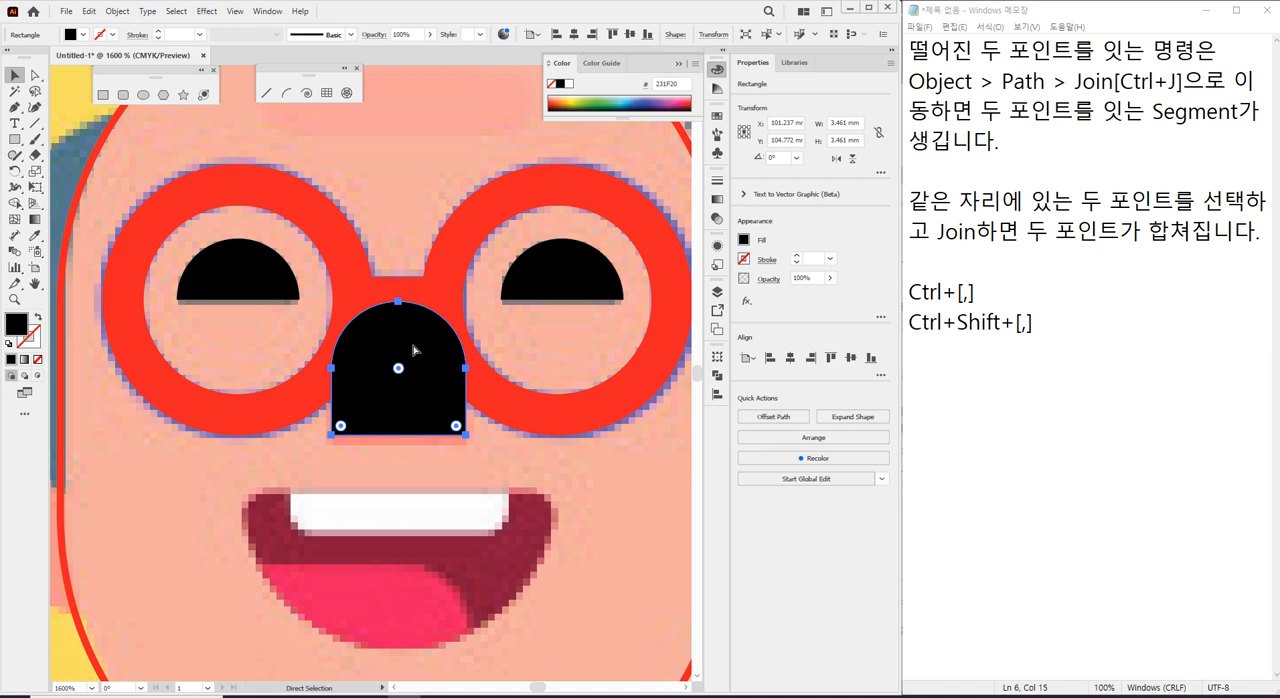
key("ctrl+bracketleft")
key("ctrl+bracketleft")
key("ctrl+bracketleft")
key("v")
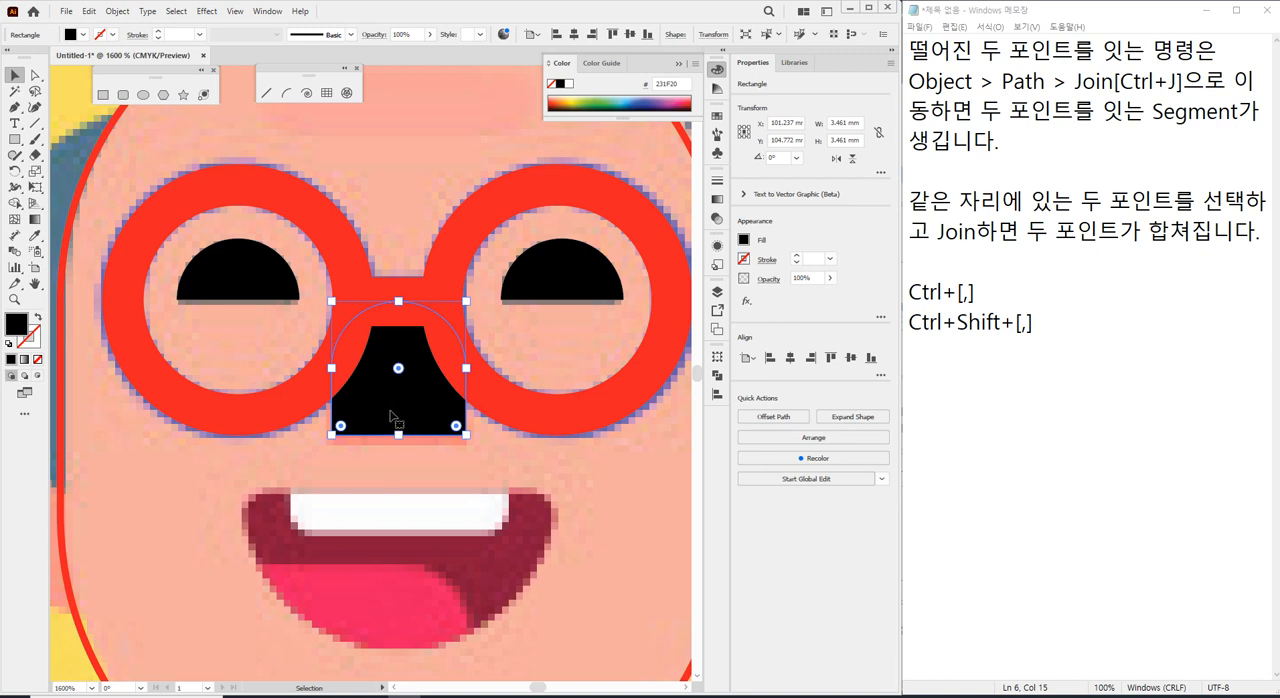
left_click(540, 446)
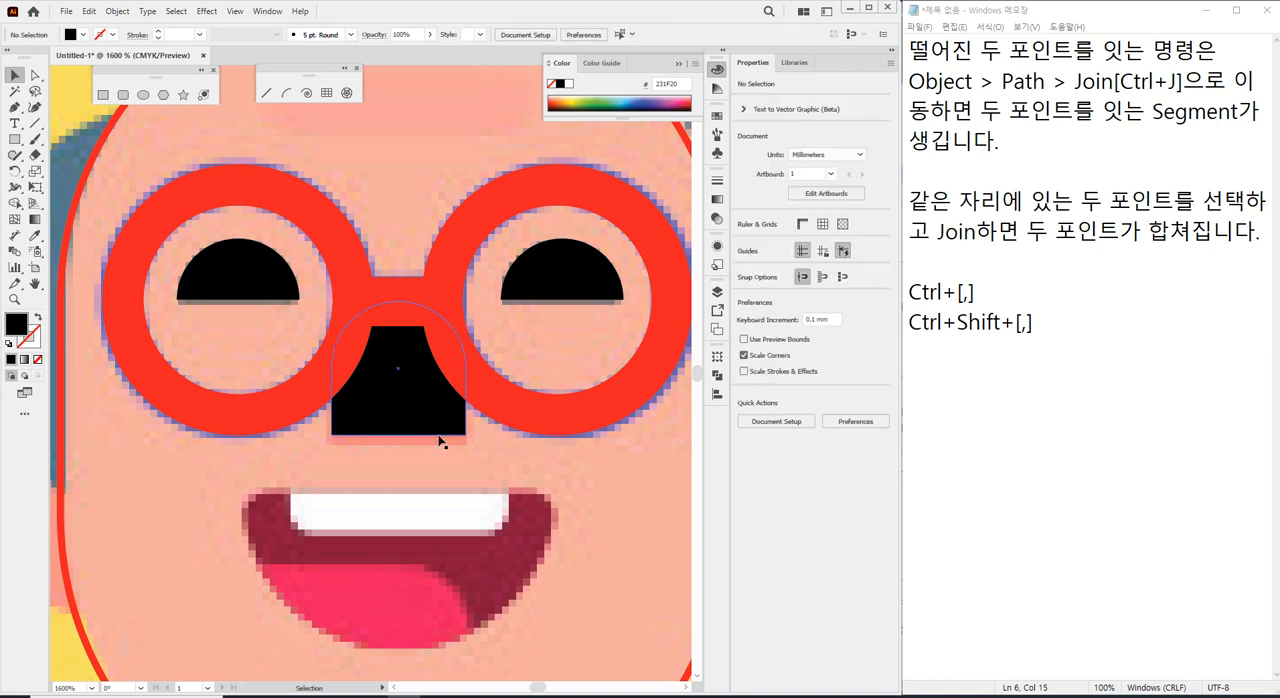
Change the nose shape's fill to the magenta swatch EC008C and deselect it.
left_click(443, 428)
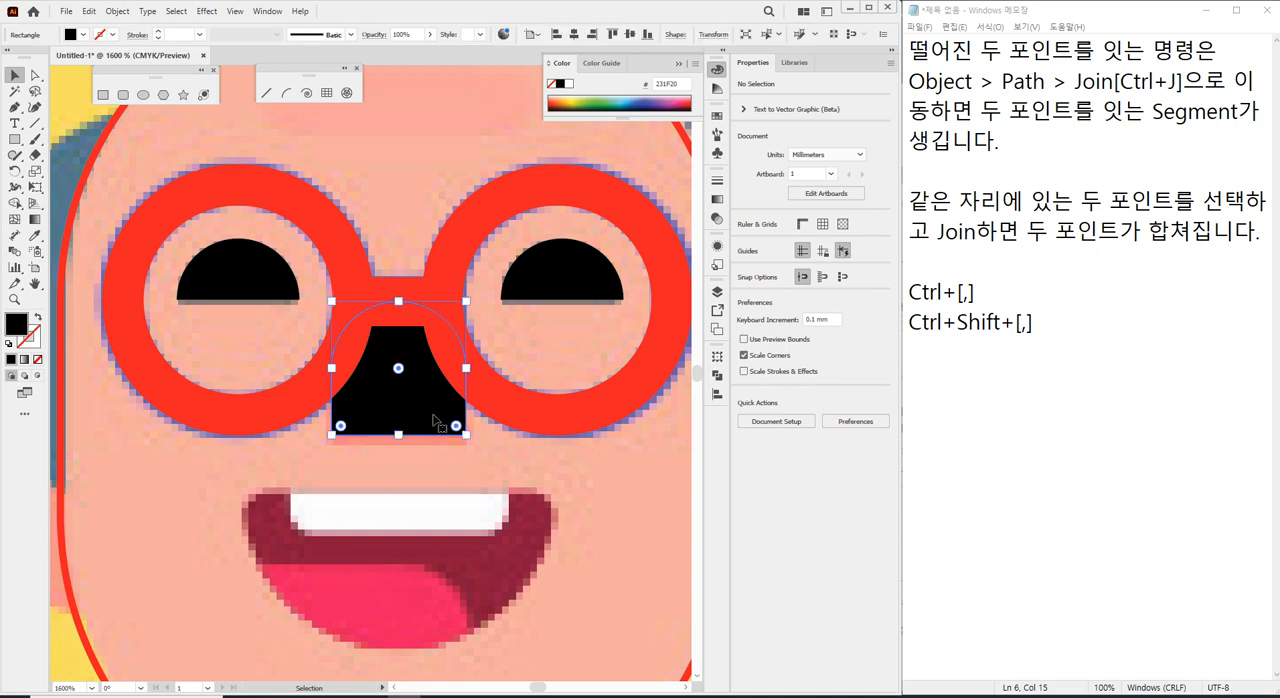
left_click(86, 40)
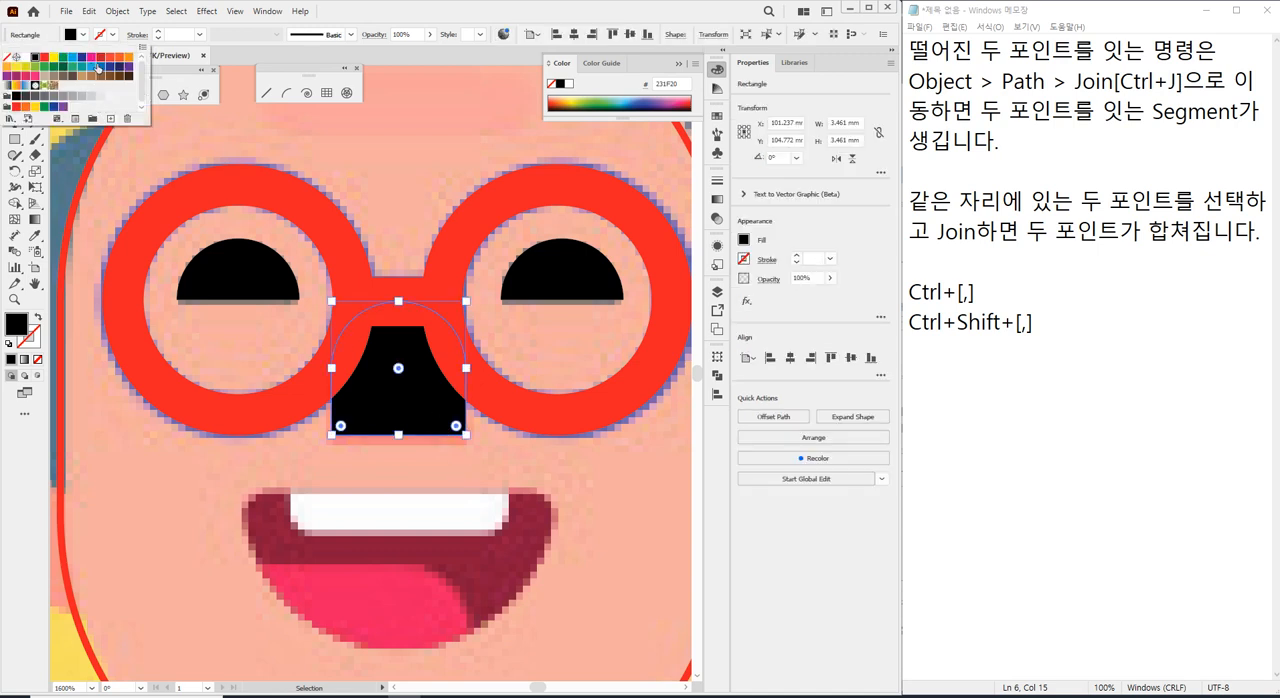
left_click(91, 57)
left_click(392, 221)
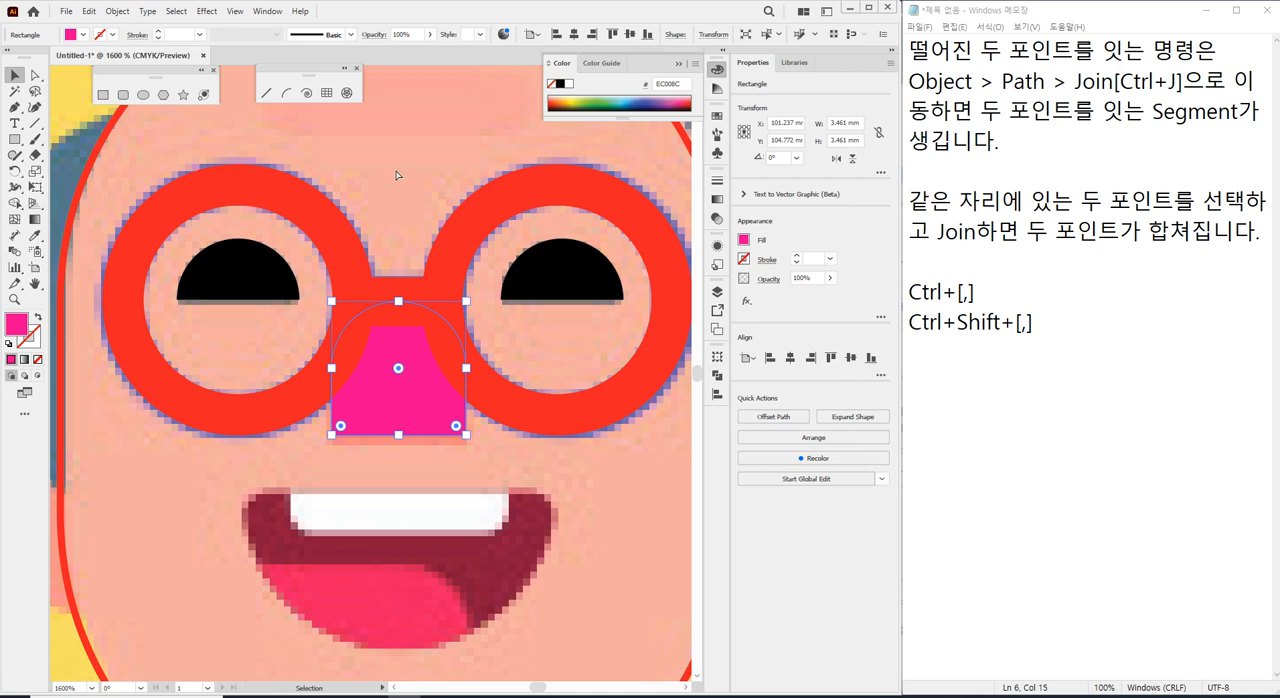
left_click(396, 175)
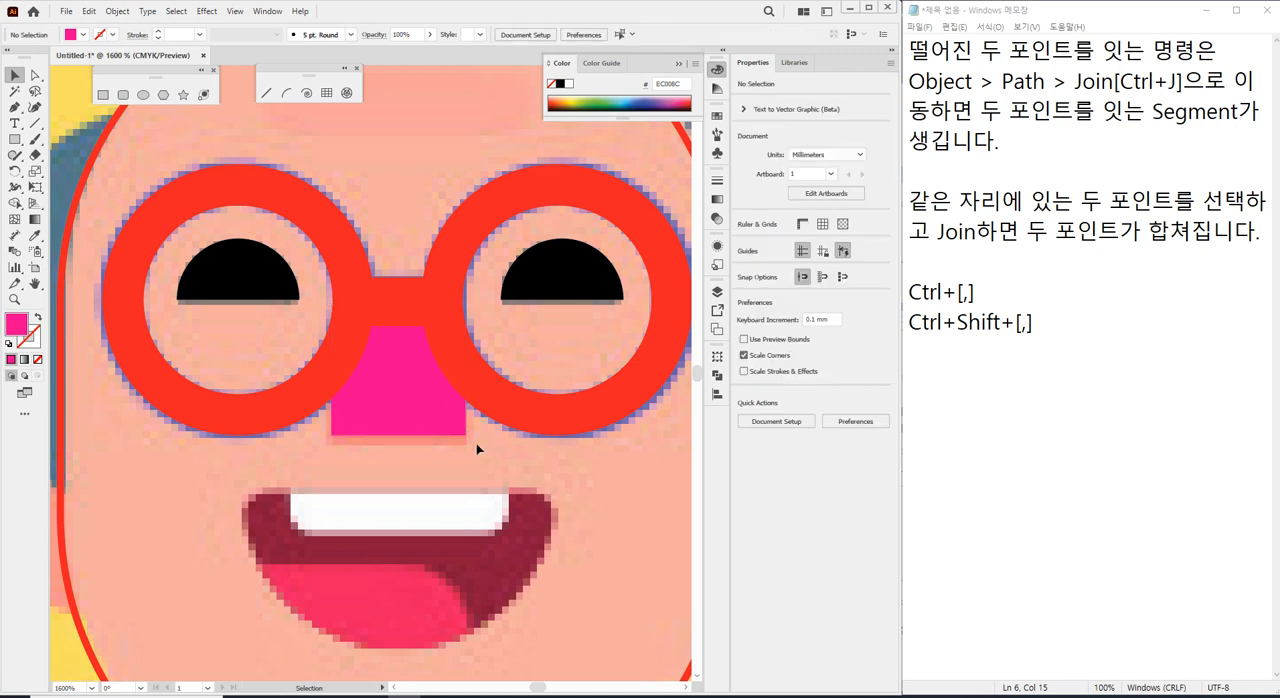
Draw a circle about 8.1 mm in diameter centred on the mouth's upper edge, swapping its magenta fill to the stroke.
scroll(420, 496, "down", 3)
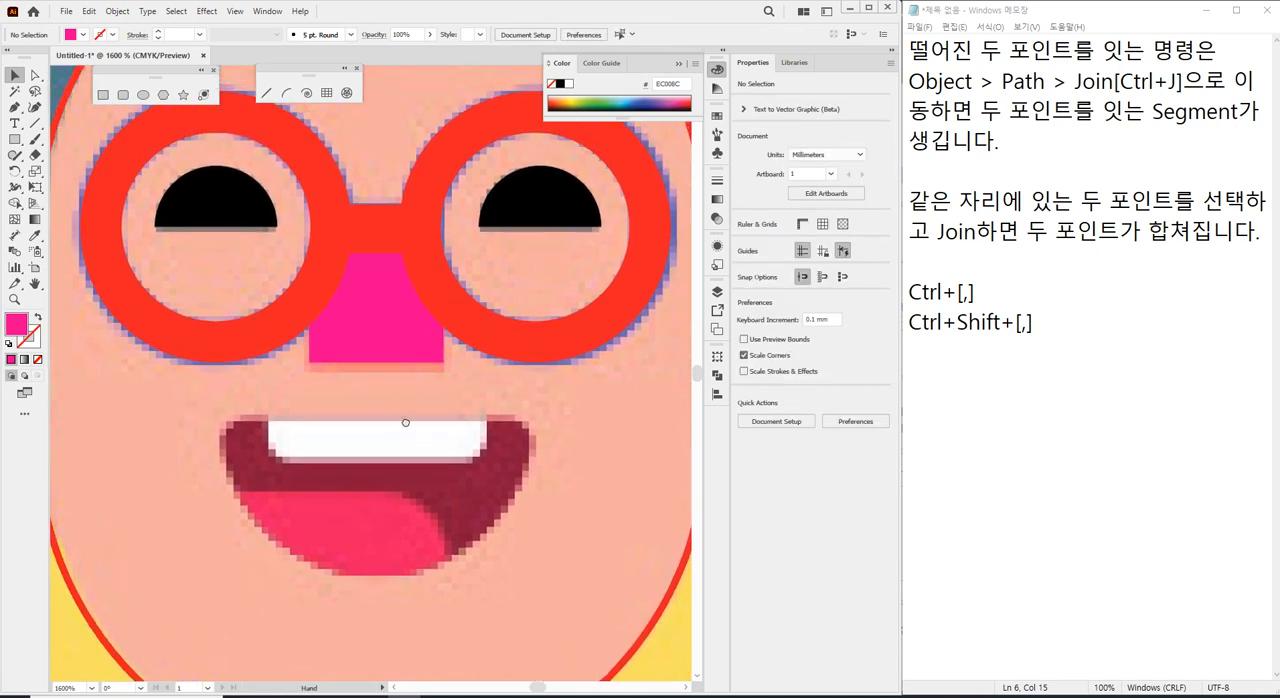
scroll(421, 404, "down", 5)
scroll(421, 404, "up", 5)
scroll(421, 399, "down", 5)
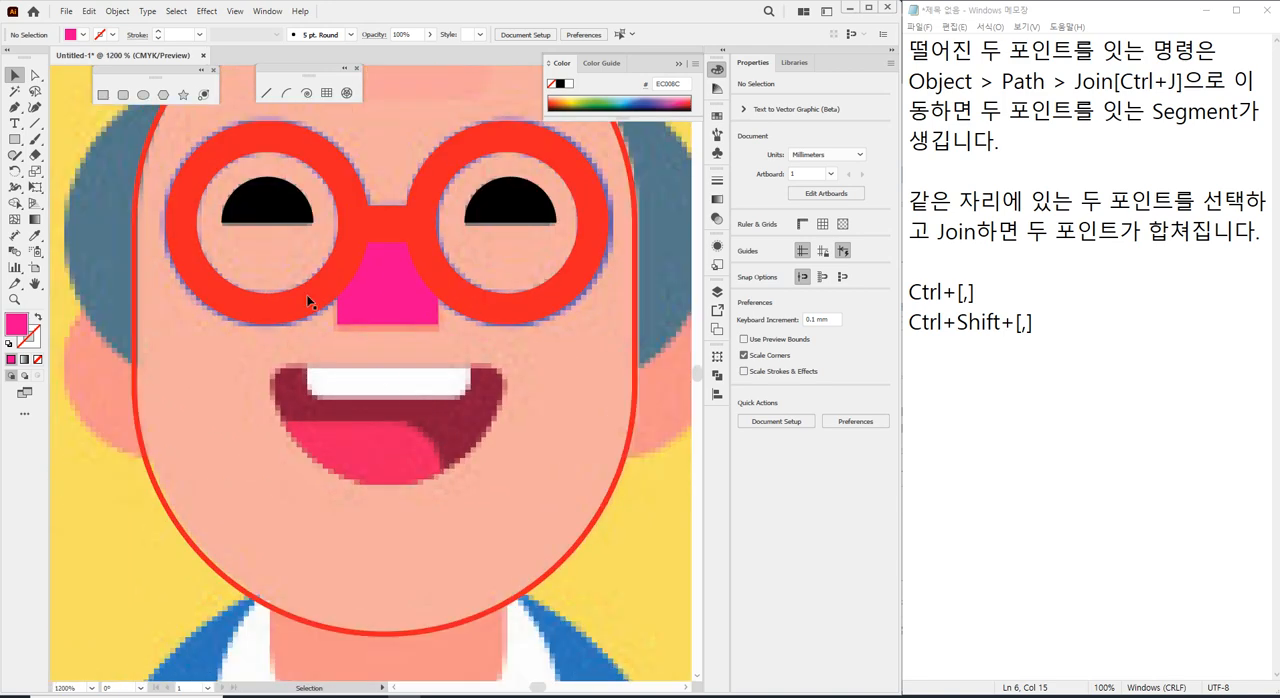
scroll(383, 438, "up", 5)
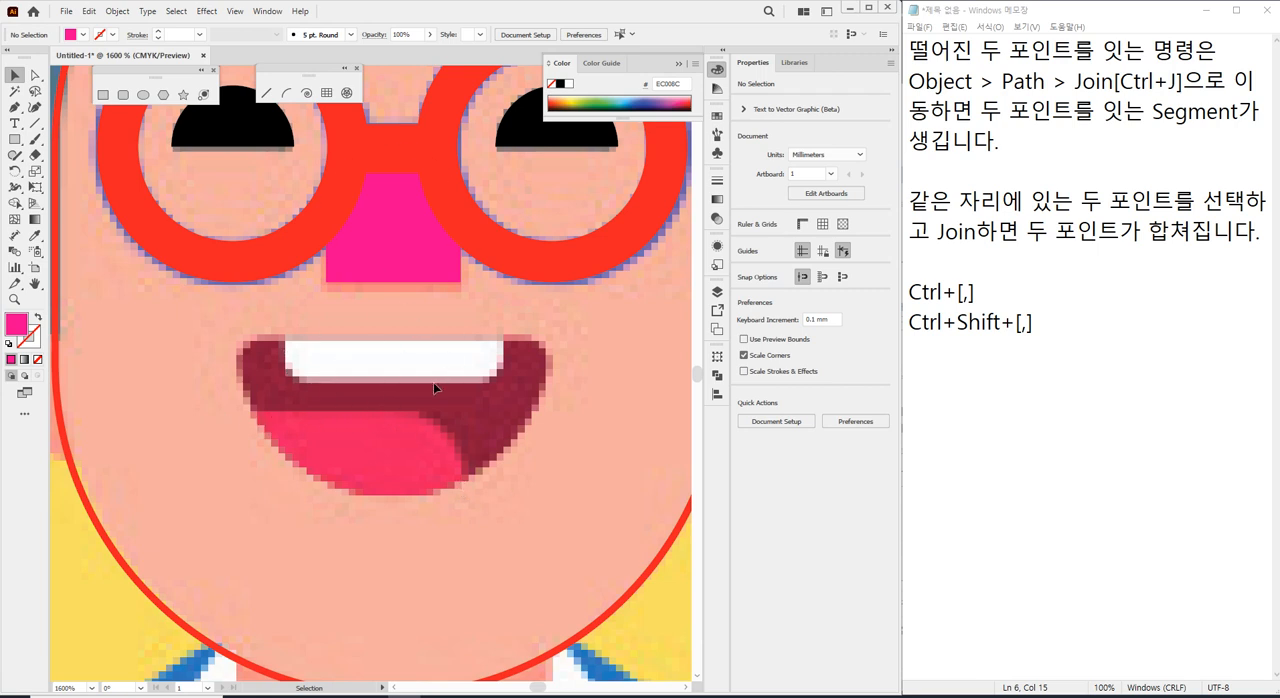
left_click(144, 96)
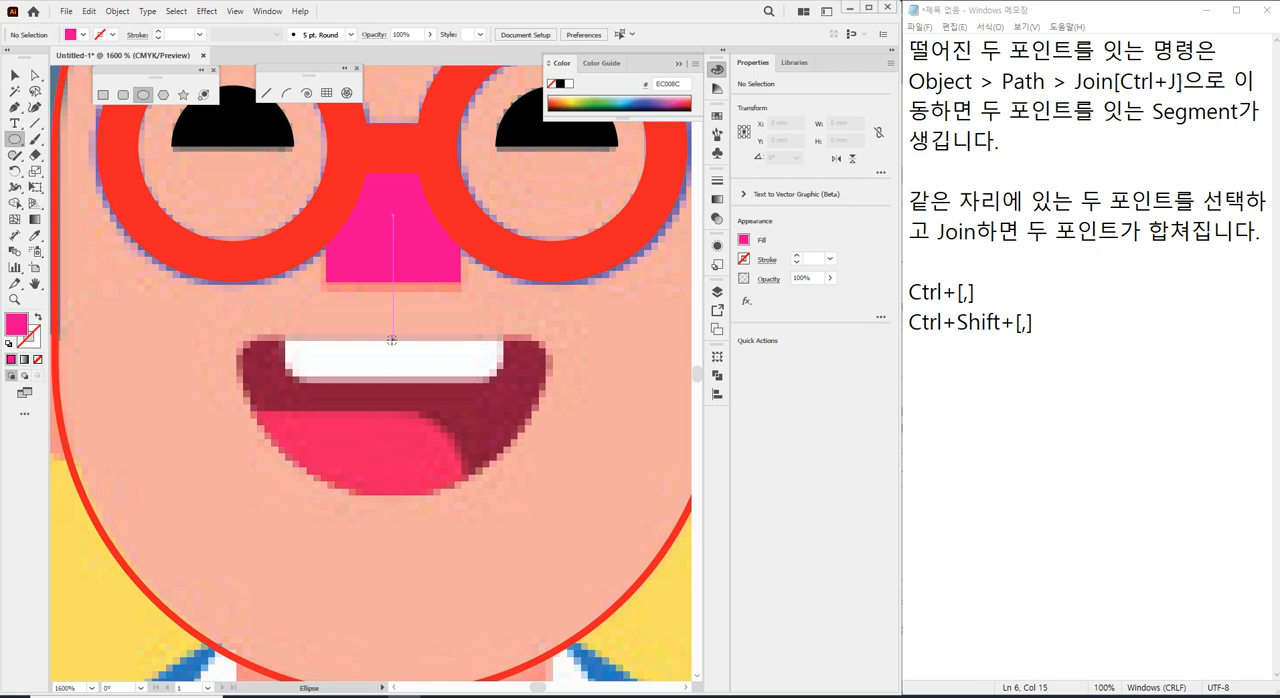
left_click_drag(391, 340, 556, 472)
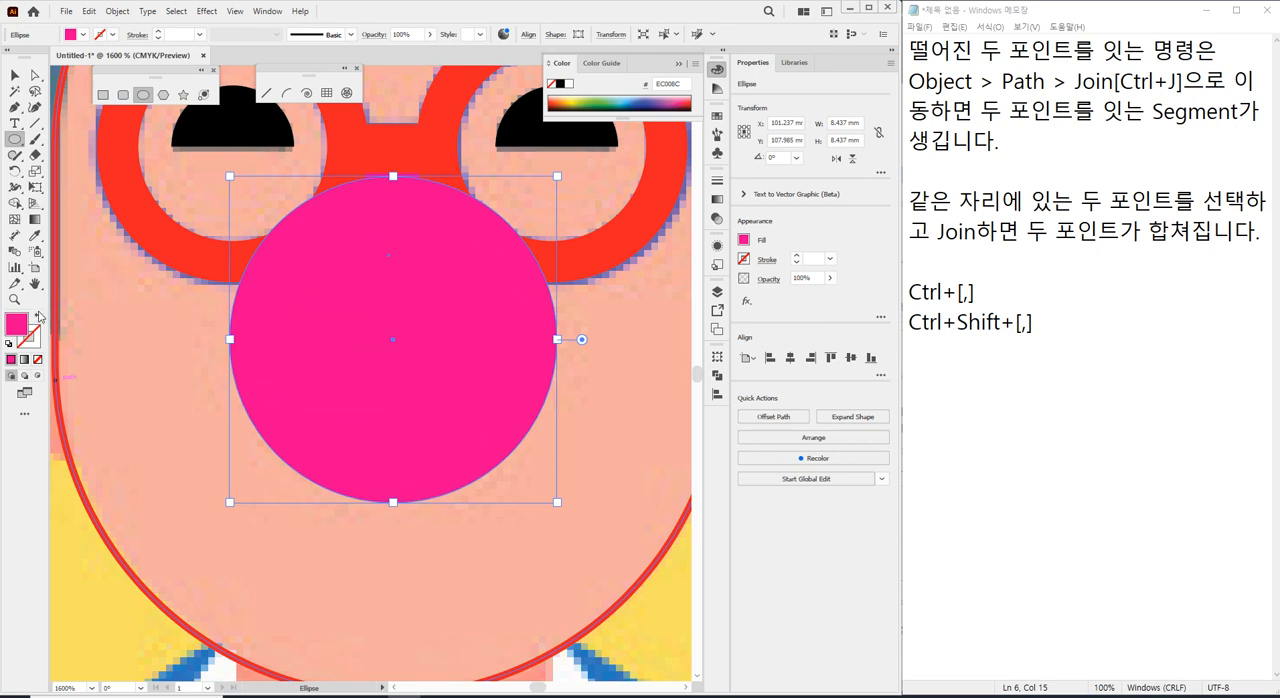
left_click(39, 318)
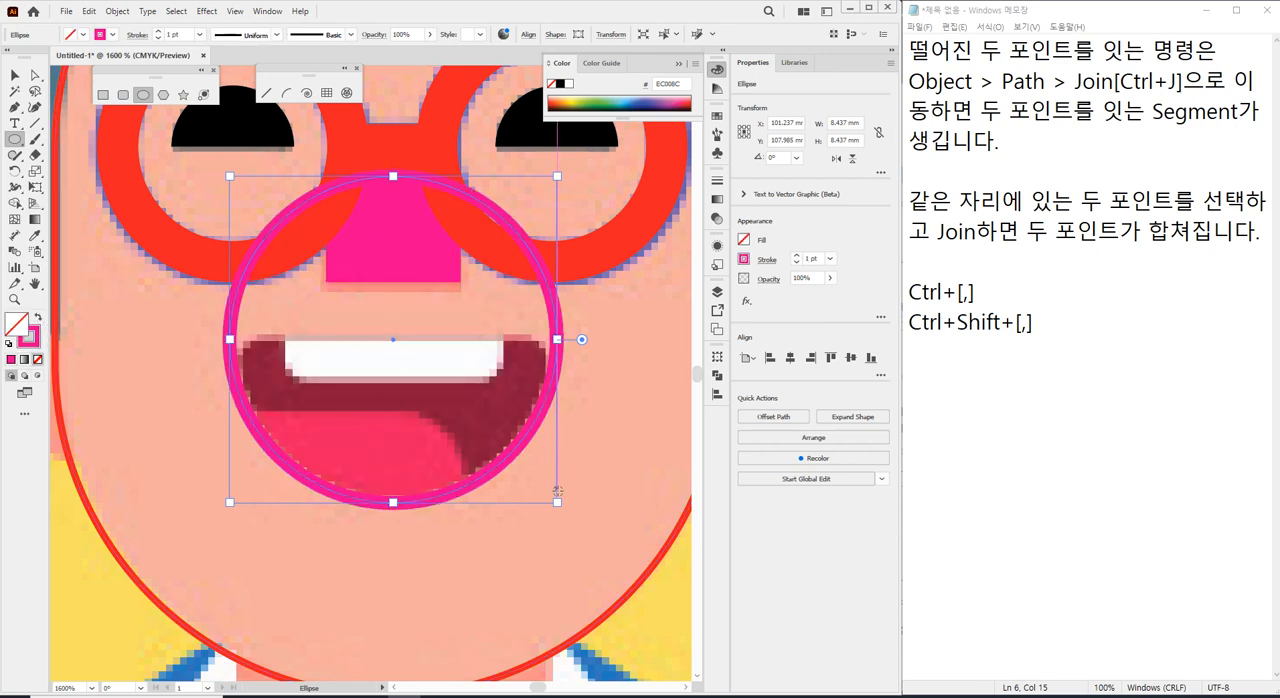
left_click_drag(557, 502, 558, 500)
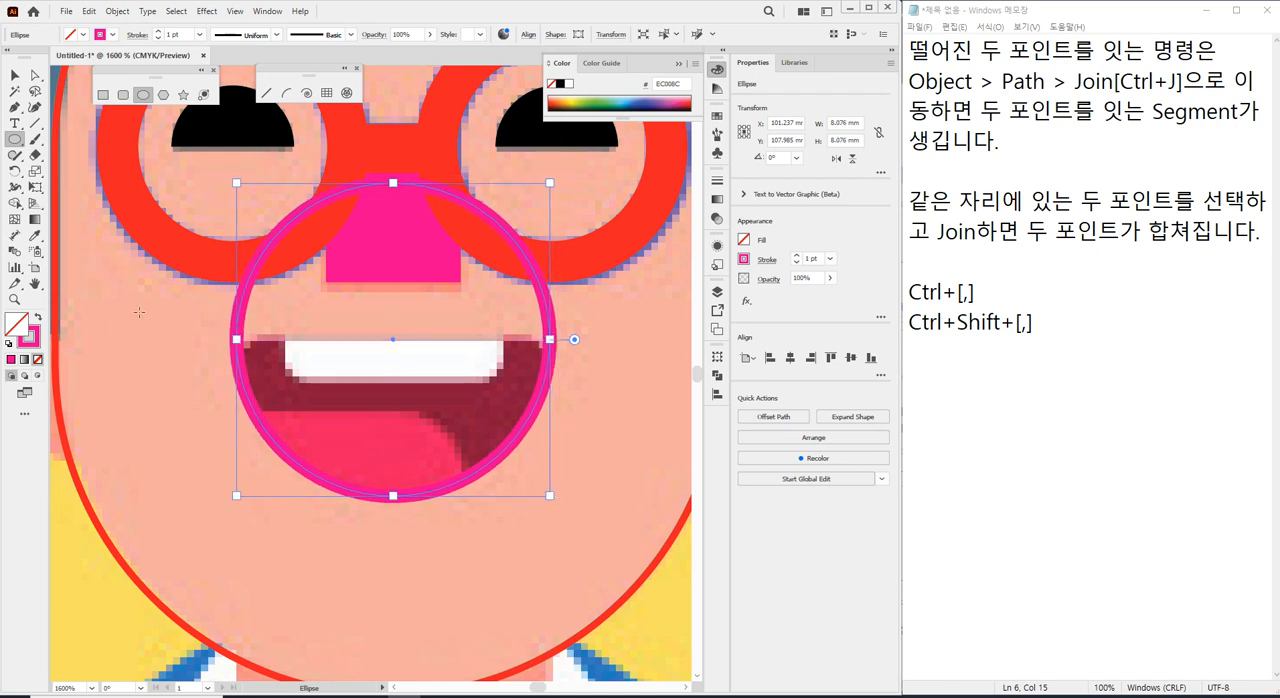
Set the mouth circle's stroke weight to 0.5 pt and its stroke colour to black.
left_click_drag(170, 35, 105, 34)
type("0.5")
key("Return")
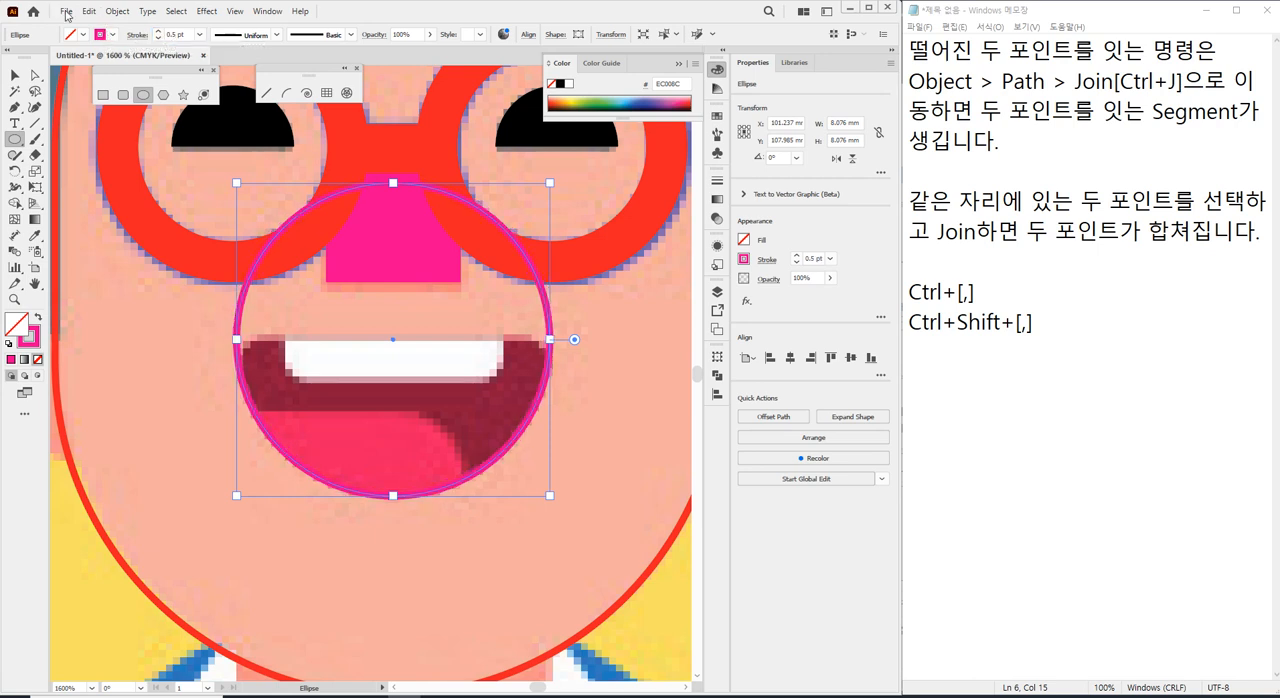
left_click(113, 37)
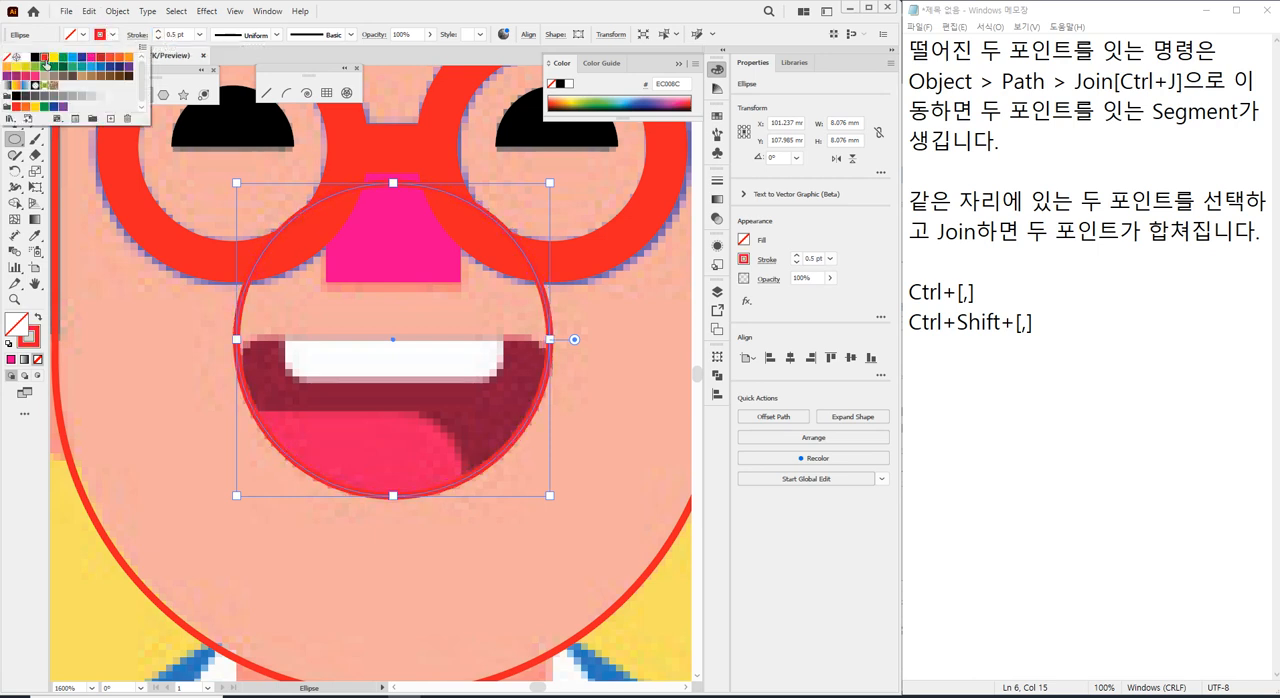
left_click(35, 60)
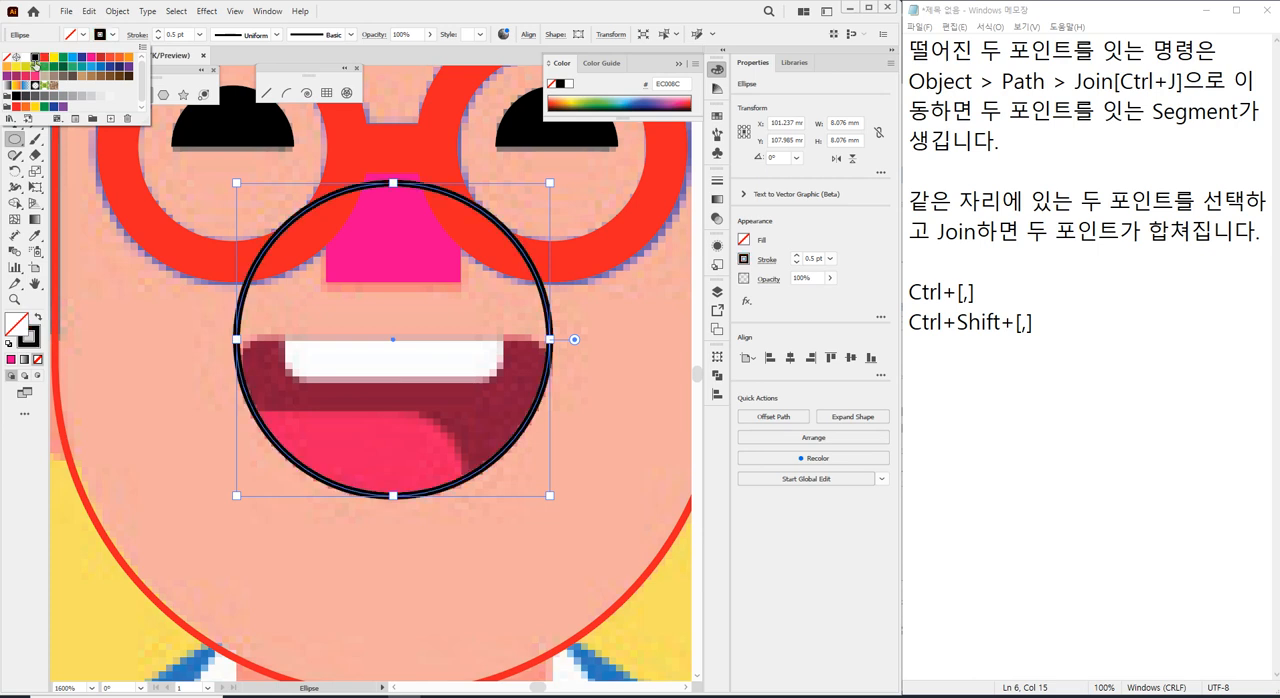
left_click(429, 12)
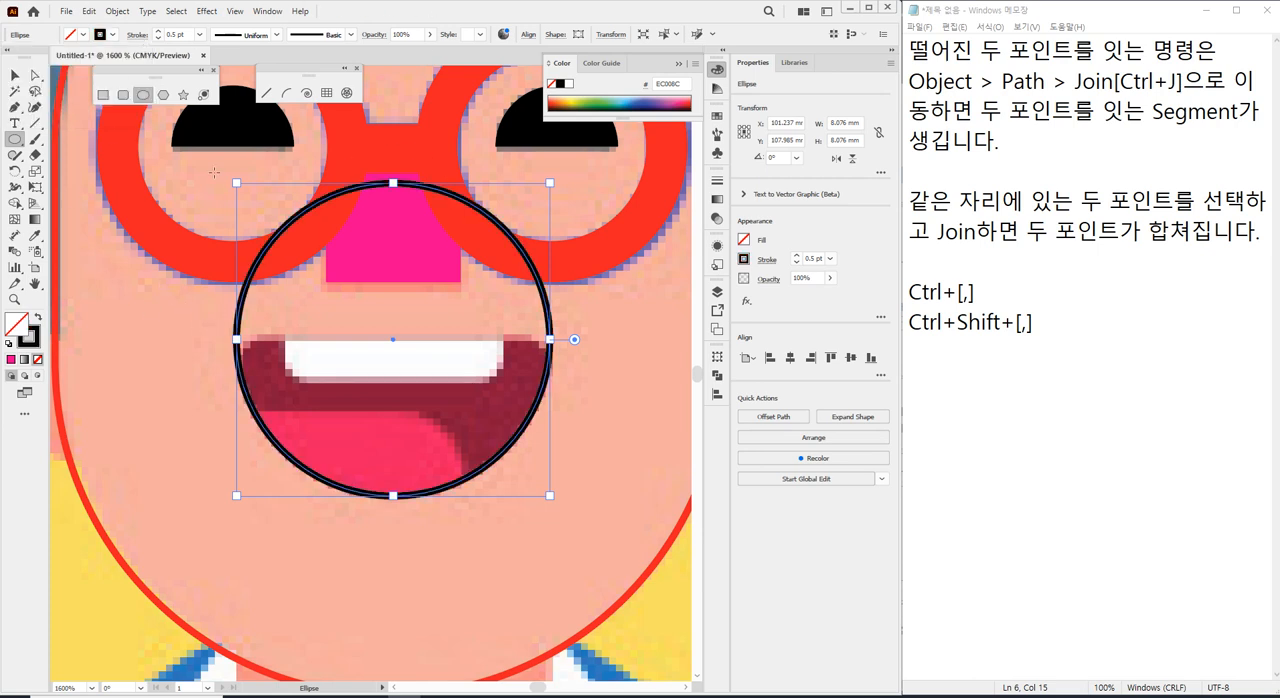
Delete the top anchor point of the mouth circle to leave only its lower half as an open arc.
left_click(35, 76)
left_click(145, 394)
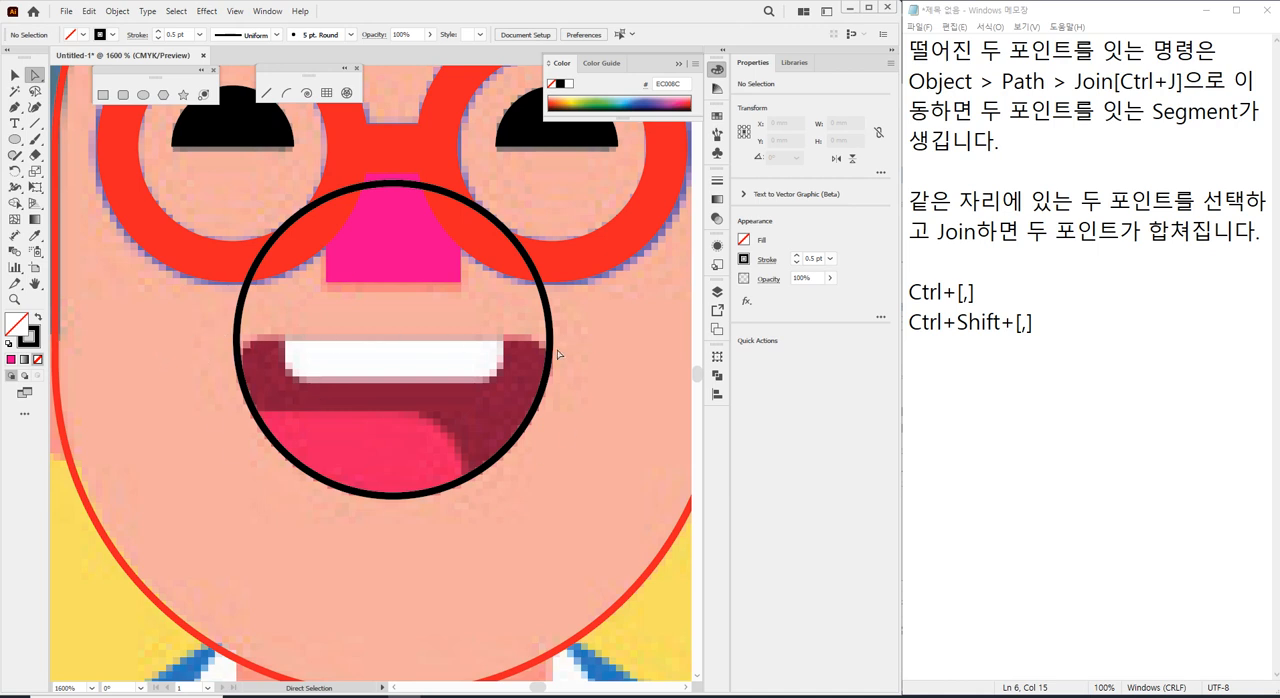
left_click(395, 183)
left_click(394, 184)
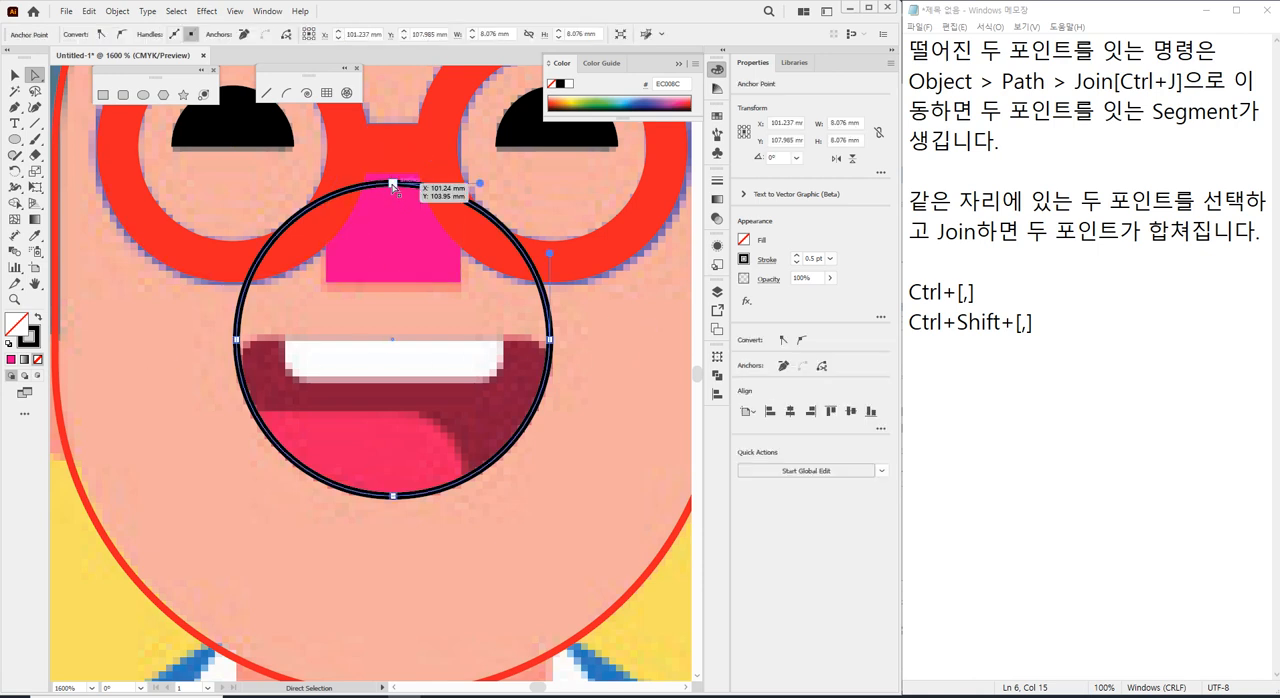
left_click_drag(393, 185, 393, 184)
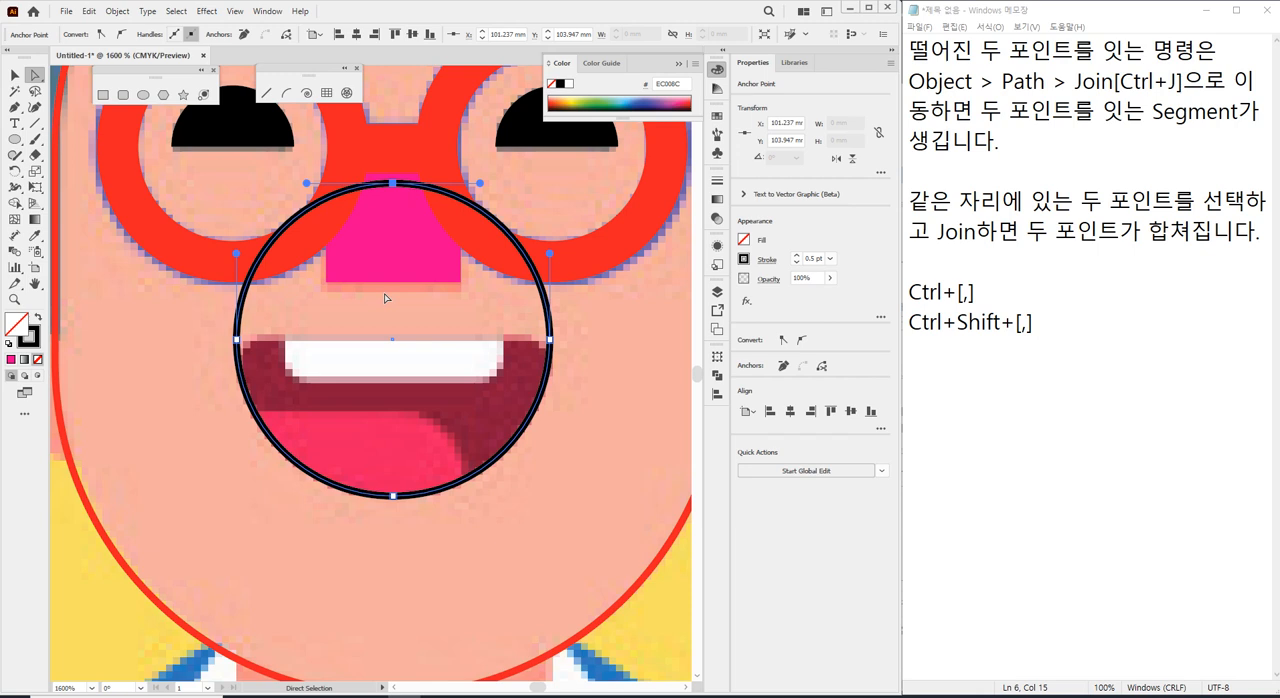
key("Delete")
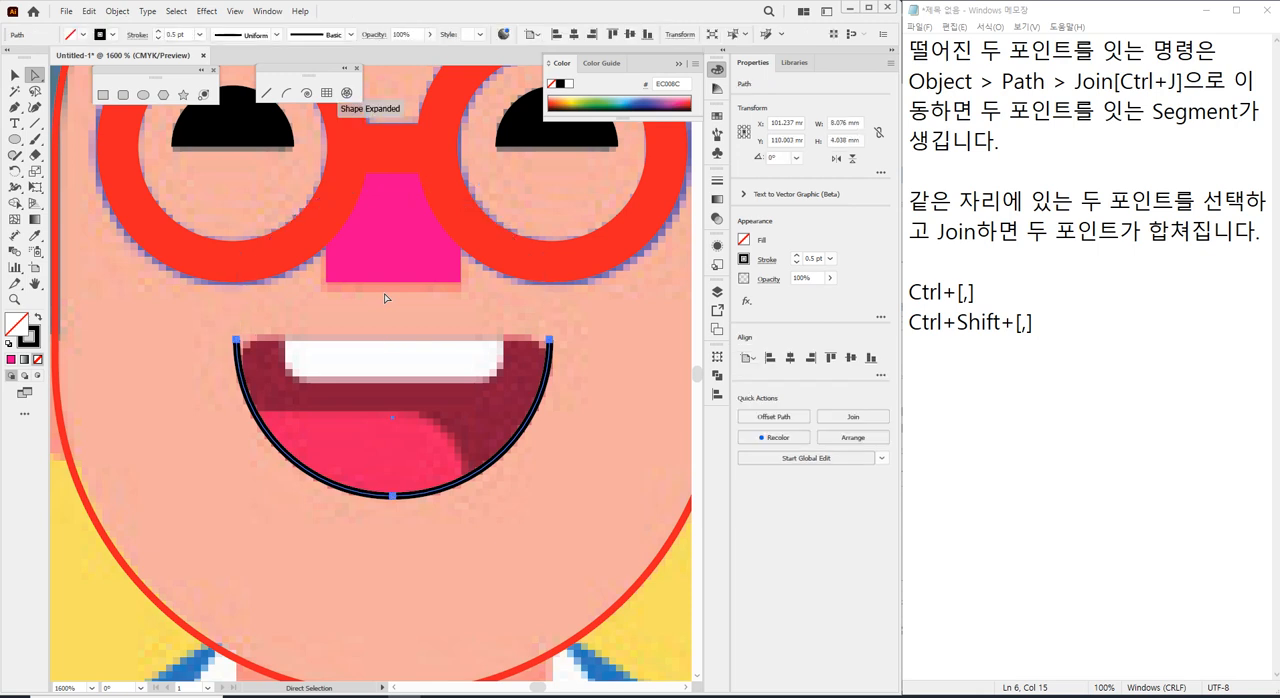
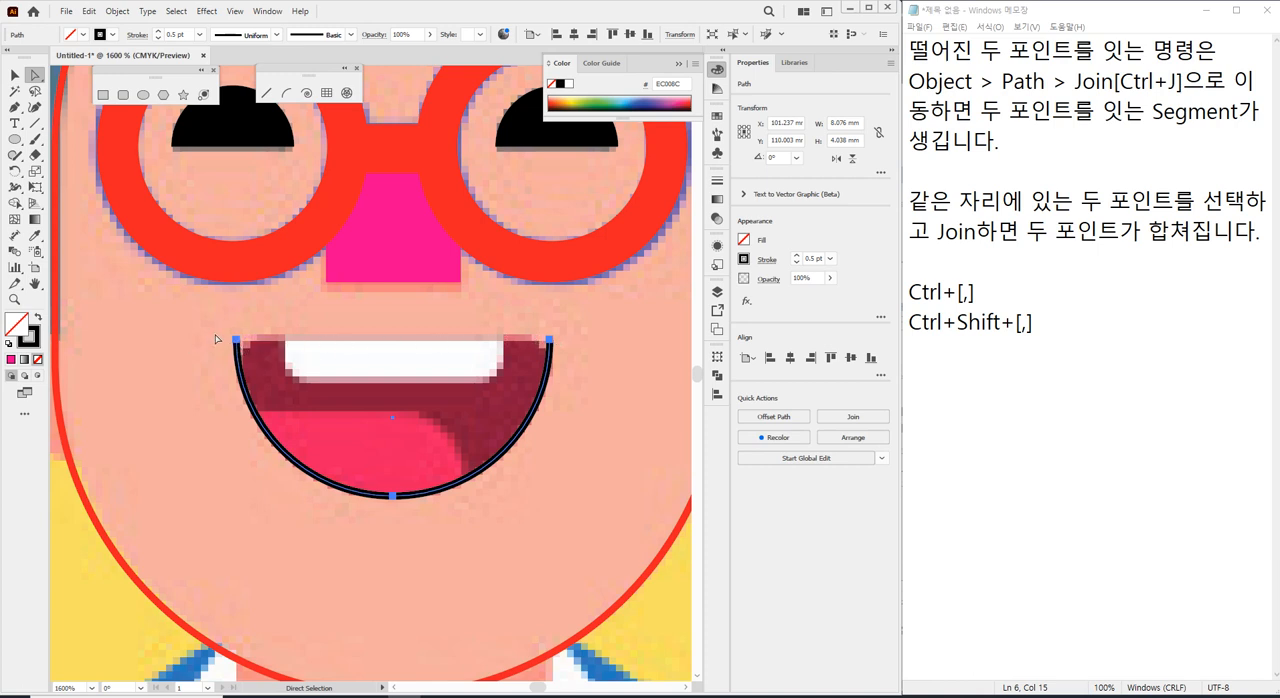
Join the two open end points of the mouth arc with a straight segment along its upper edge.
left_click_drag(206, 323, 612, 354)
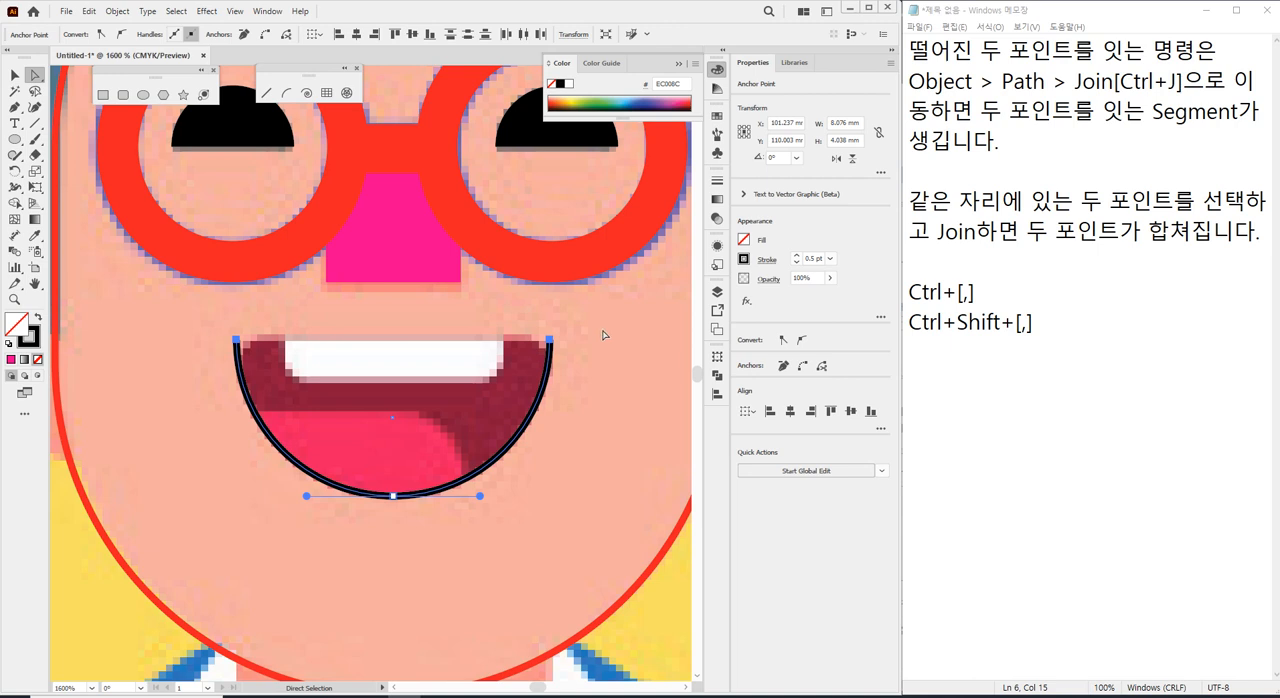
key("ctrl")
key("ctrl+j")
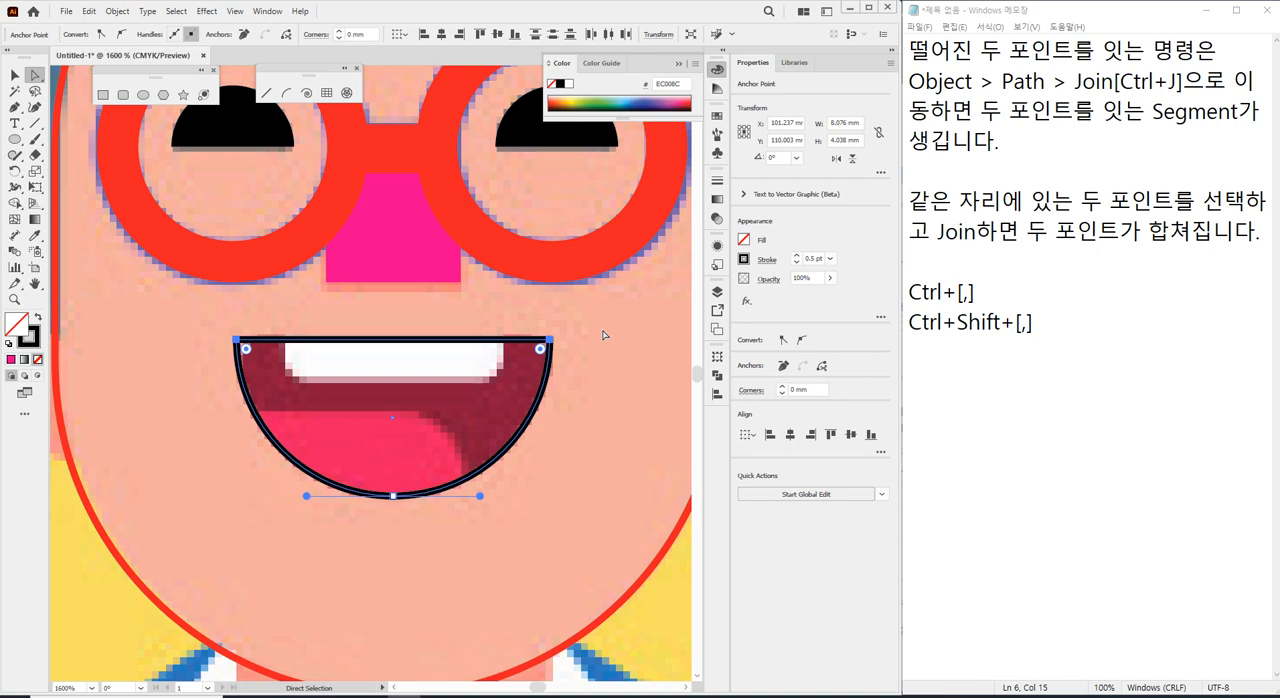
left_click_drag(200, 322, 605, 352)
scroll(248, 353, "down", 2)
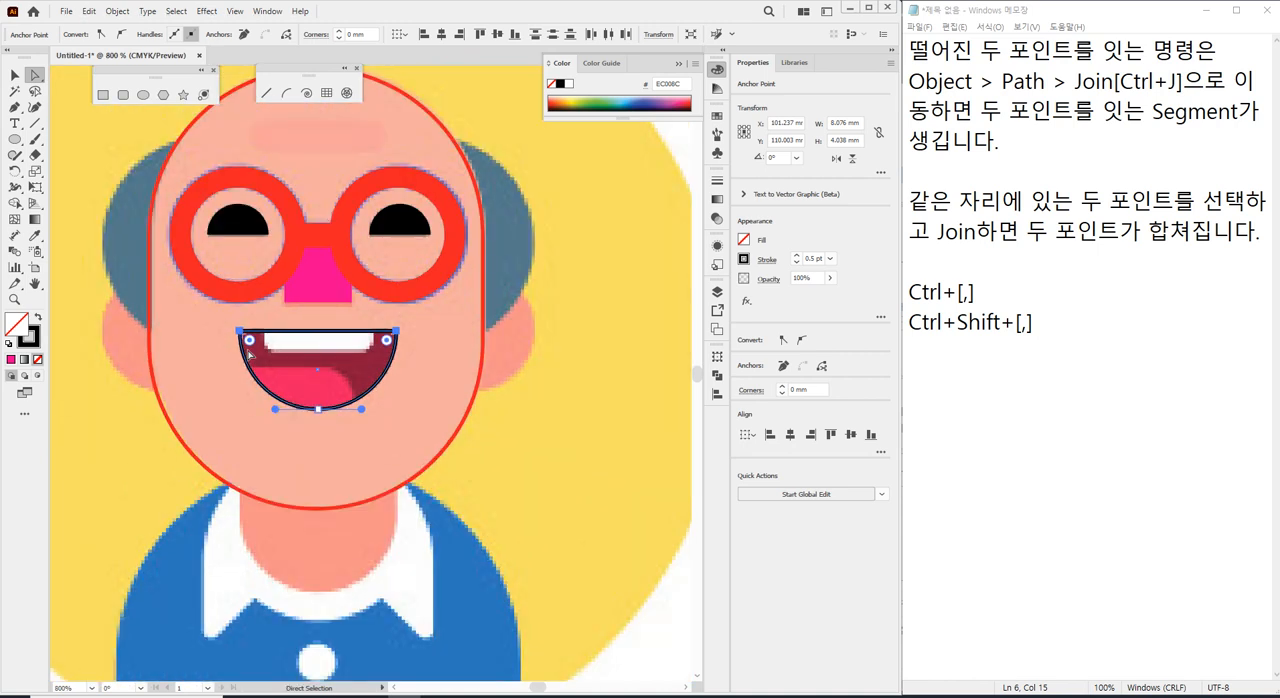
Draw an open practice path of two straight black segments with the Pen tool beside the head.
left_click_drag(517, 287, 381, 301)
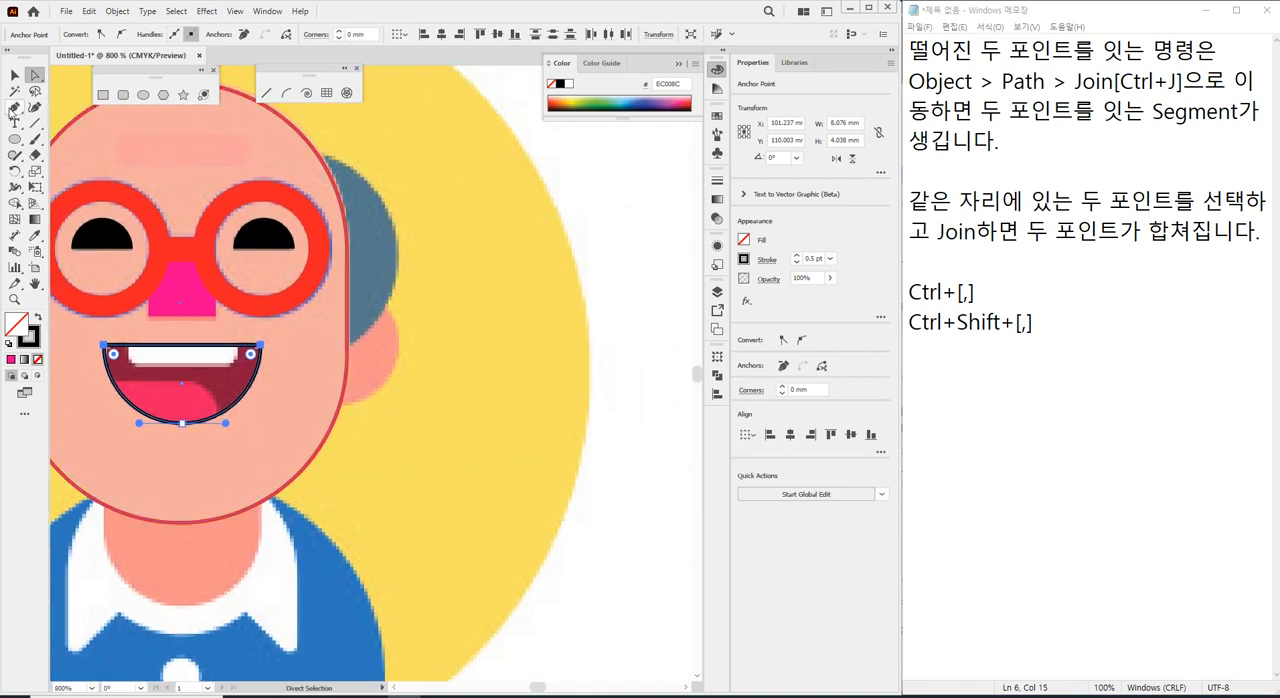
left_click(14, 108)
left_click(461, 296, "ctrl")
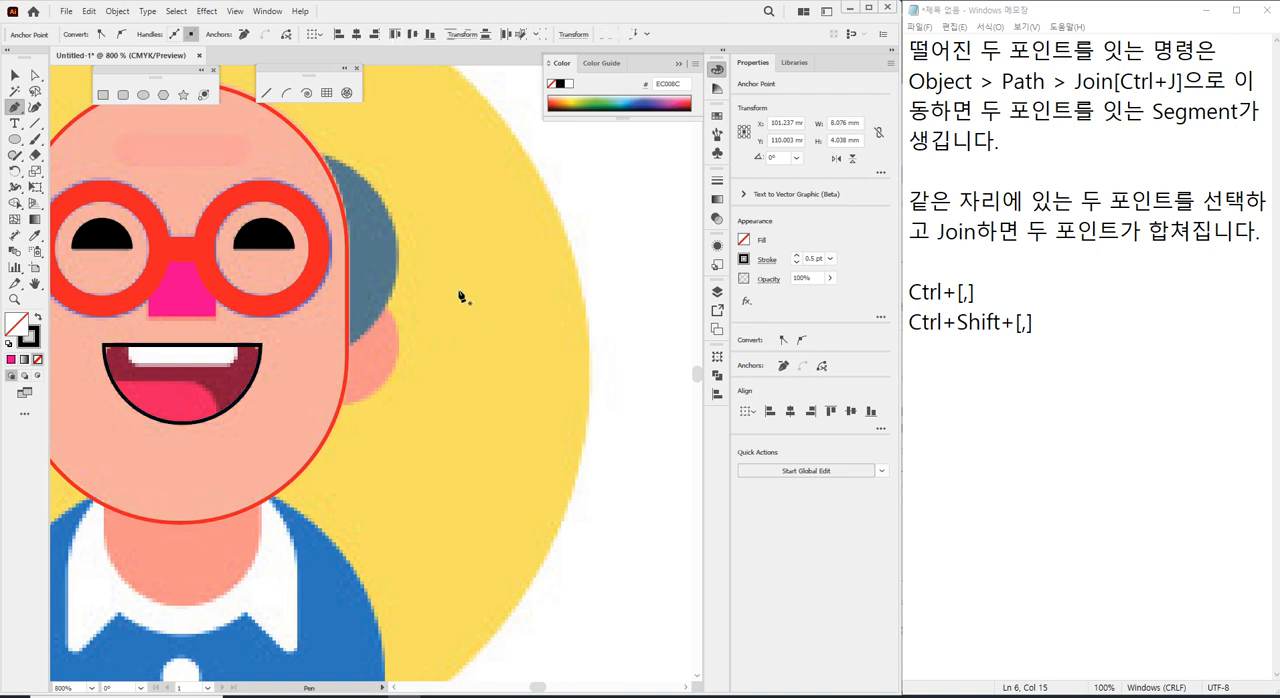
left_click(459, 289)
left_click(605, 186)
left_click(642, 471)
left_click(495, 160, "ctrl")
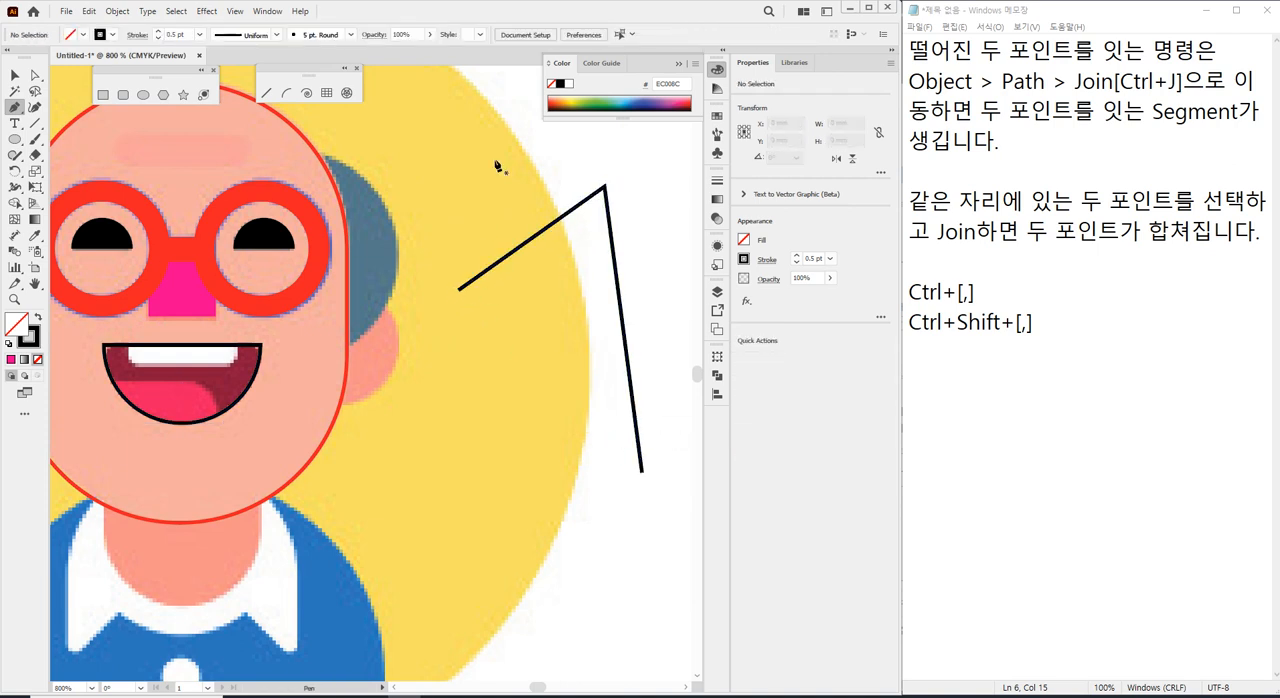
Delete the corner anchor point of the practice path with the Direct Selection tool and clear the leftover end points.
left_click(35, 75)
left_click(604, 187)
left_click_drag(599, 199, 583, 249)
key("Delete")
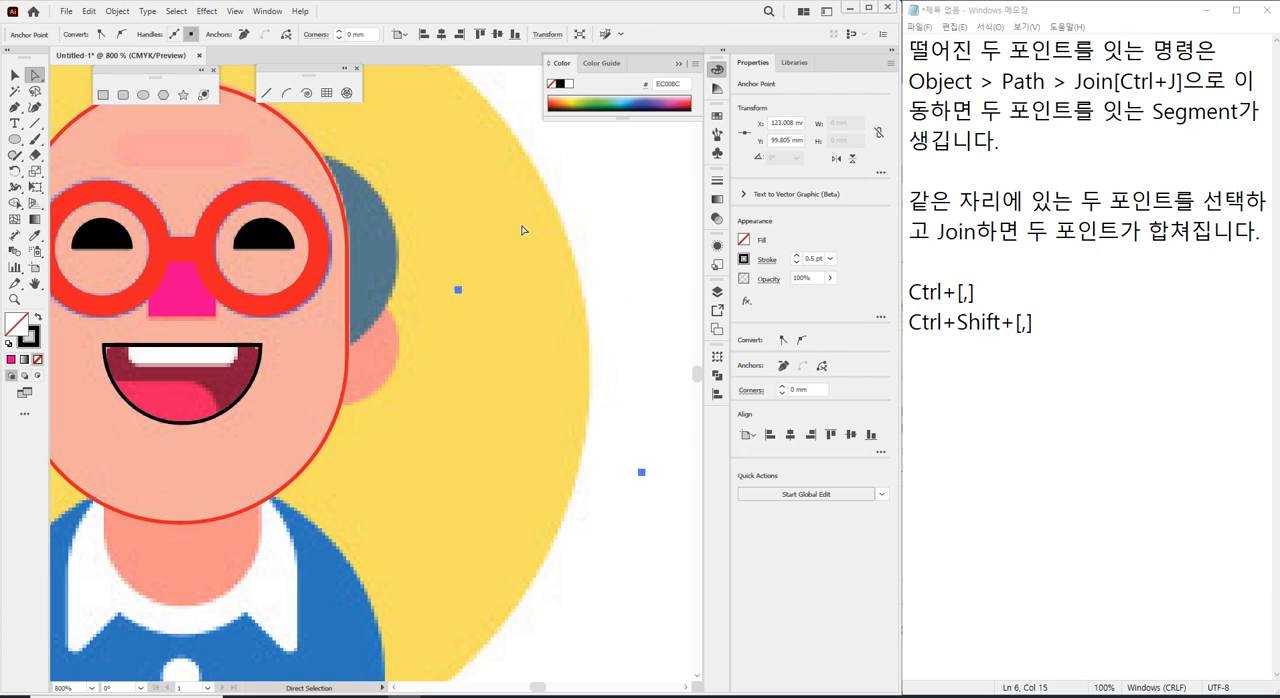
key("ctrl+shift+a")
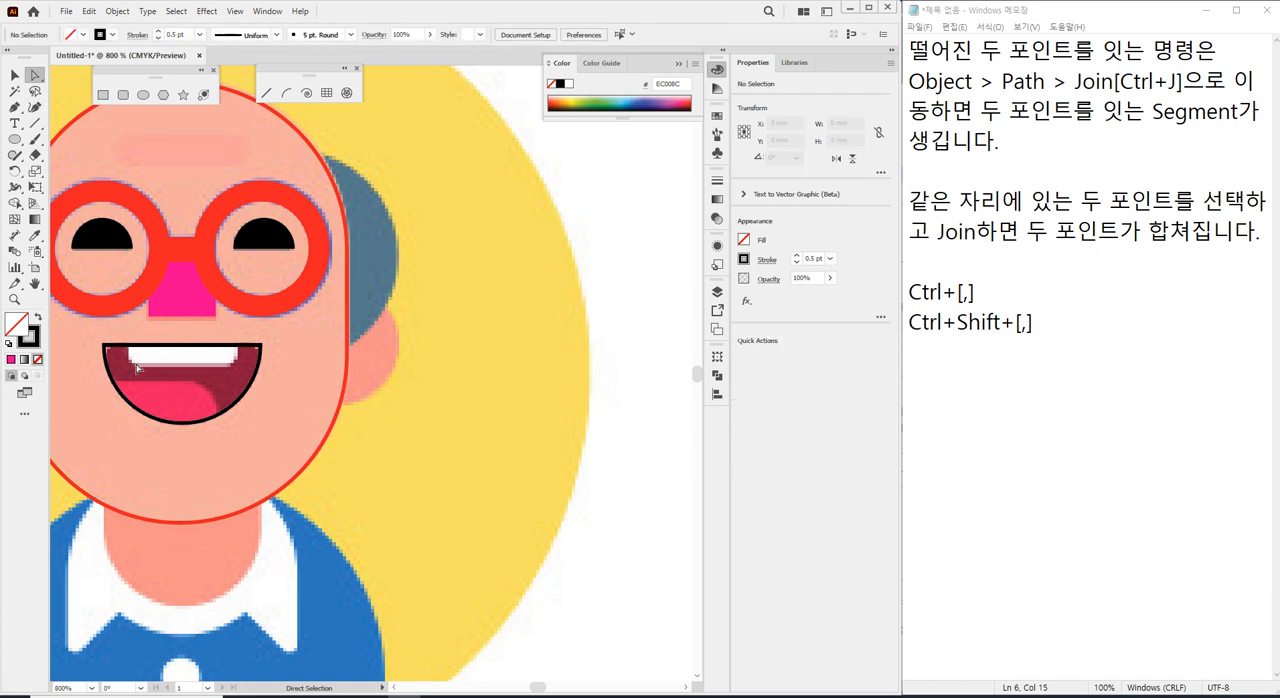
Round both upper corners of the mouth shape to about 0.5 mm and deselect it.
scroll(148, 382, "up", 1)
scroll(169, 397, "up", 1)
left_click_drag(156, 354, 262, 294)
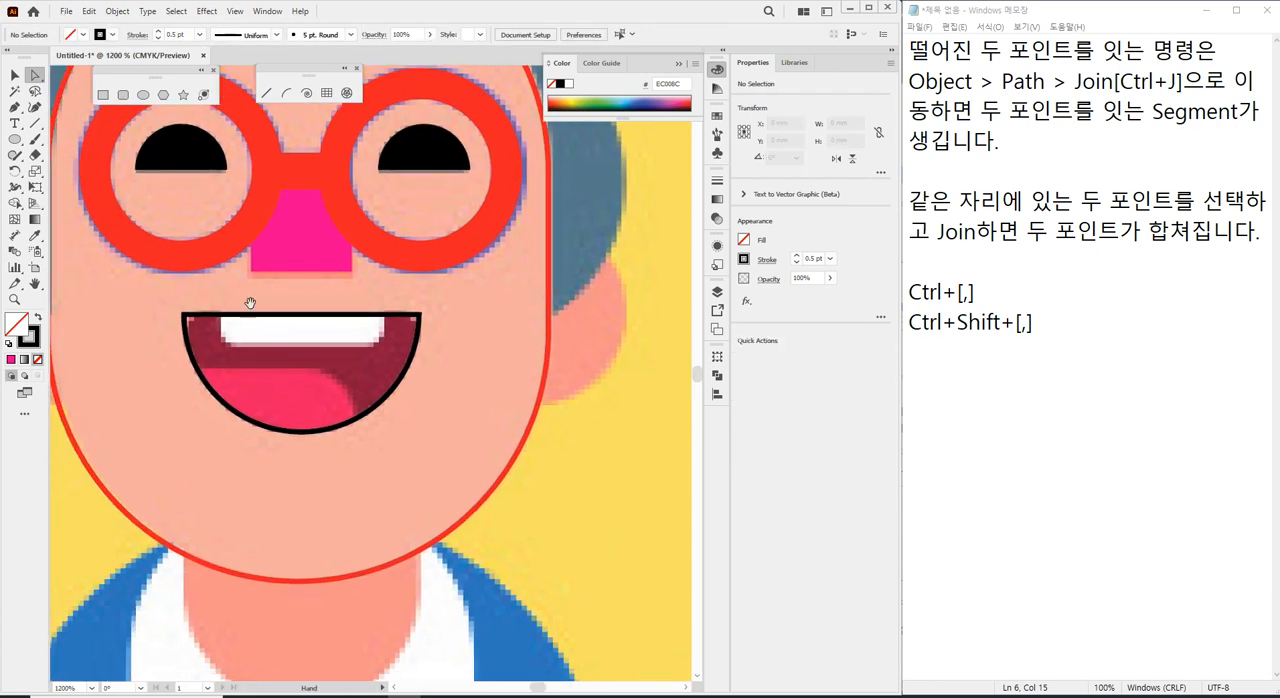
left_click_drag(169, 304, 200, 323)
left_click(417, 315, "shift")
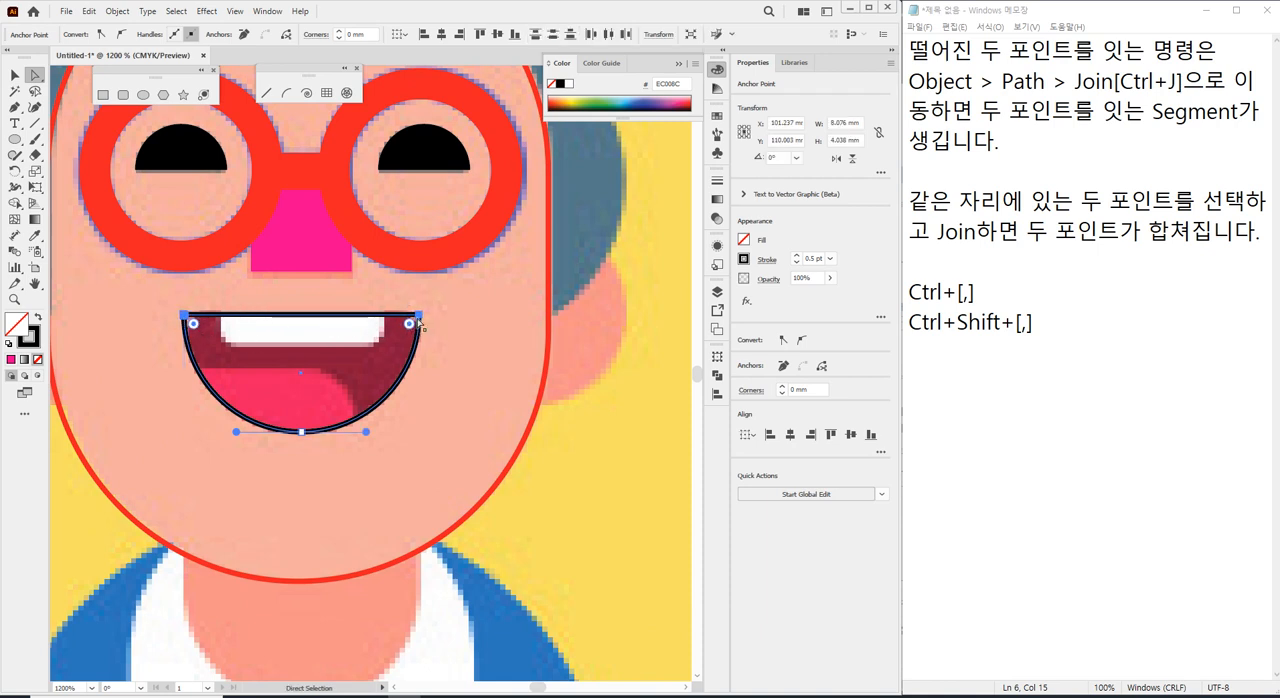
left_click_drag(410, 325, 405, 330)
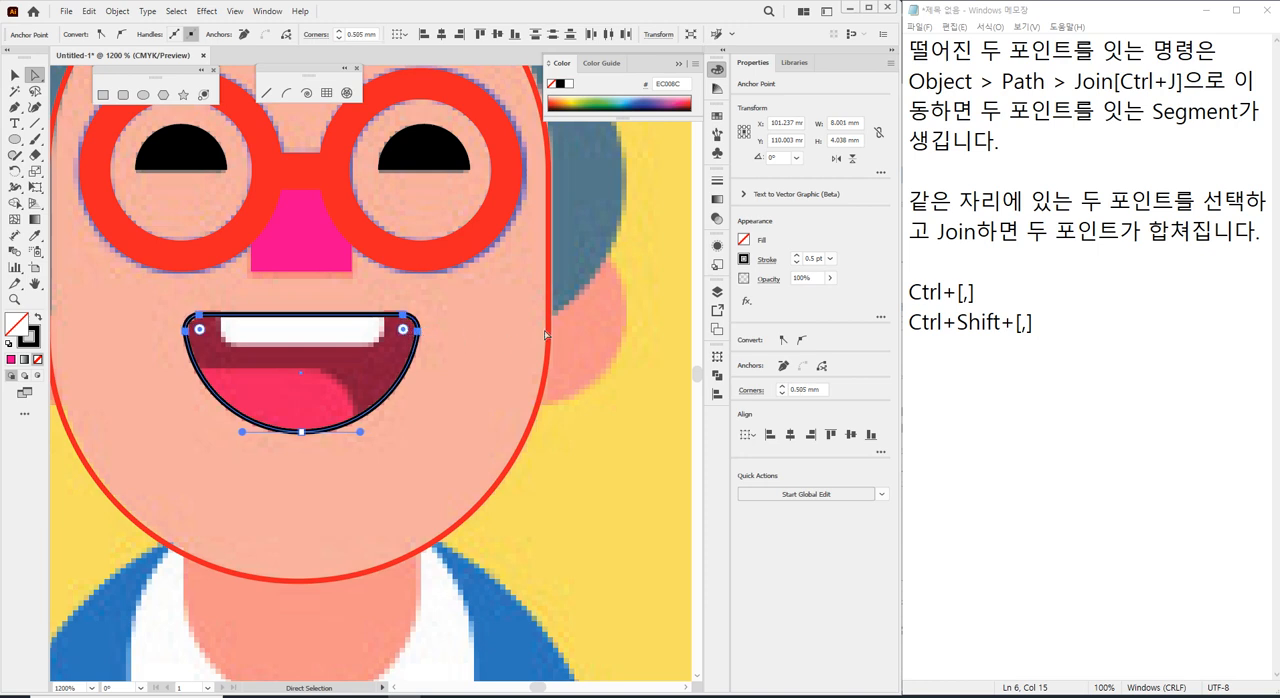
left_click(616, 267)
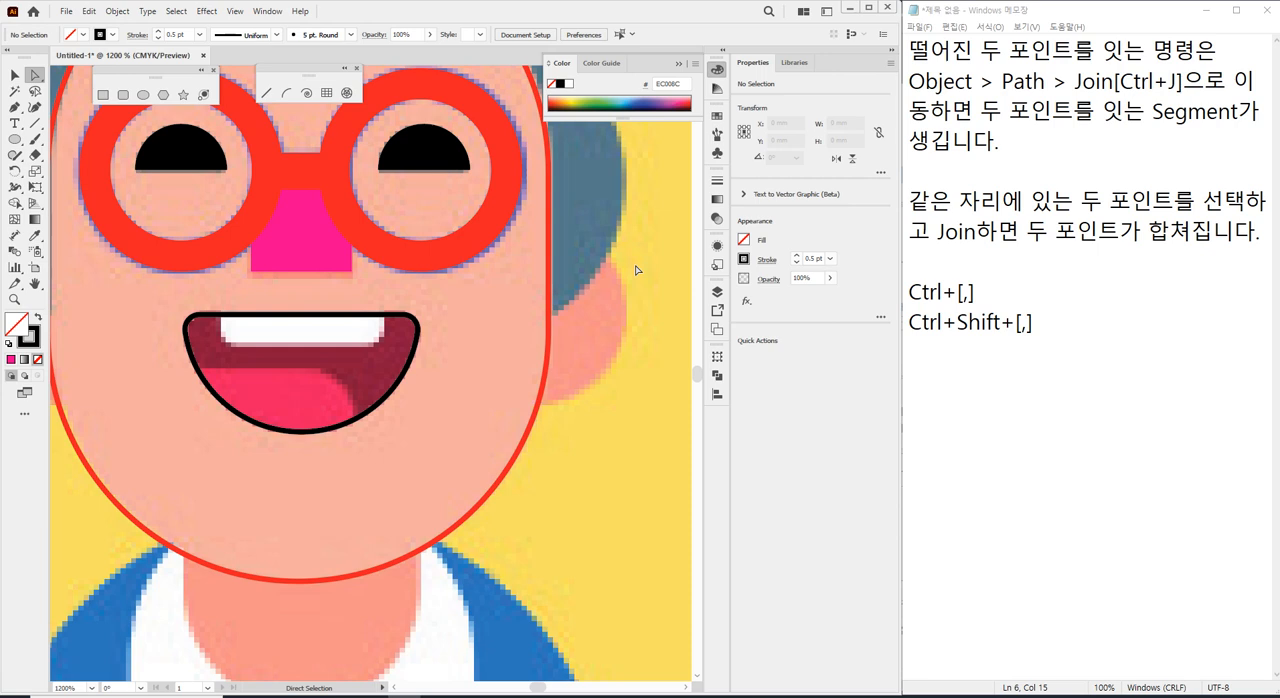
Draw a rectangle about 5.6 by 1.2 mm over the teeth at the mouth's upper edge.
left_click(122, 94)
left_click(102, 96)
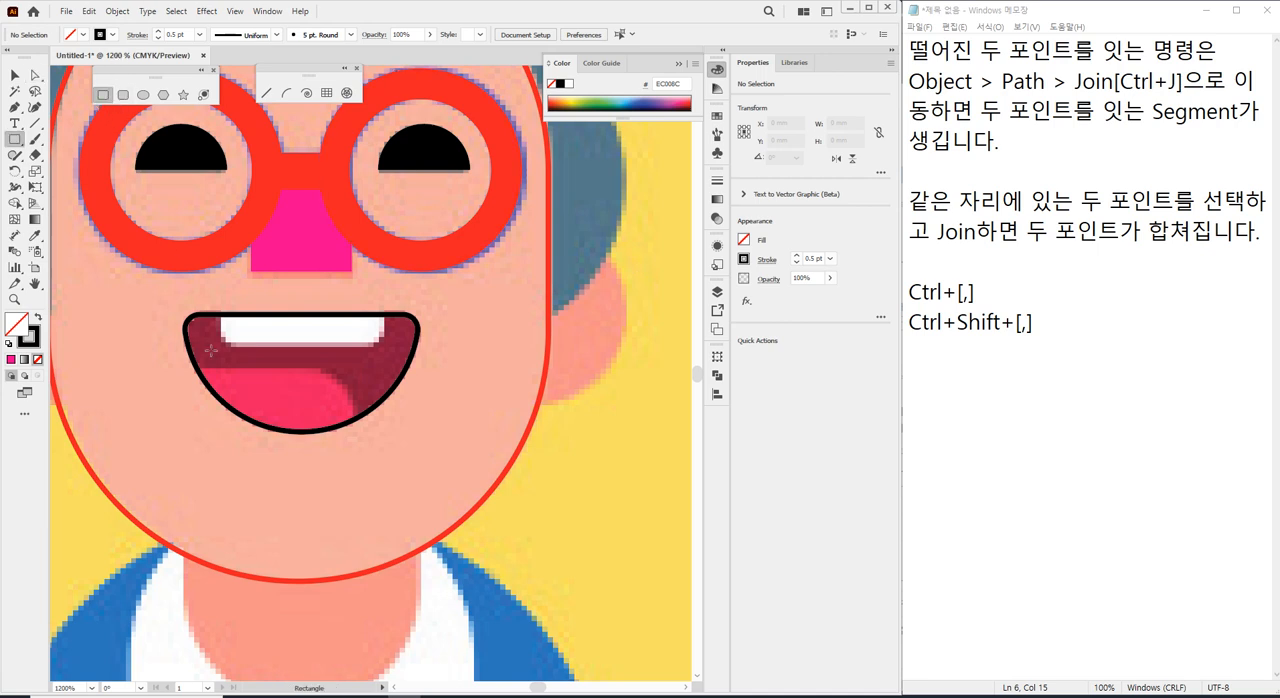
left_click_drag(221, 316, 385, 352)
Round the two lower corners of the teeth rectangle to about 0.62 mm and deselect it.
left_click(35, 75)
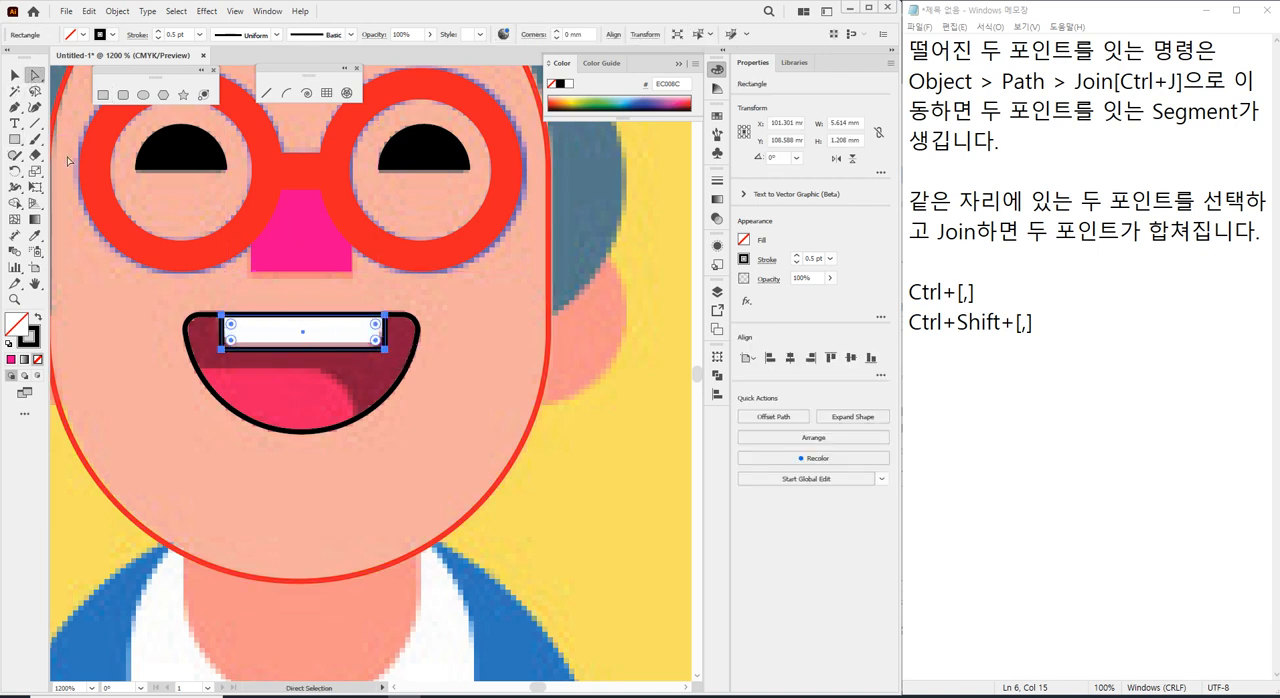
left_click_drag(220, 371, 298, 346)
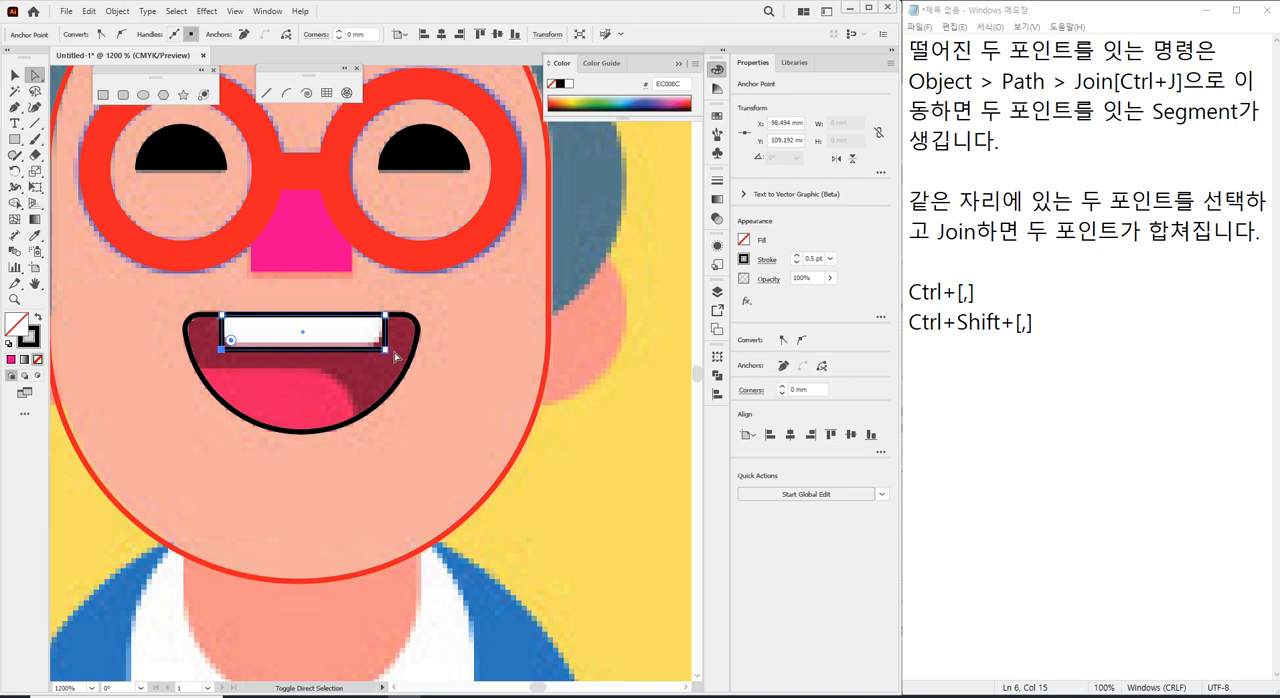
left_click(387, 351, "shift")
left_click_drag(378, 342, 368, 329)
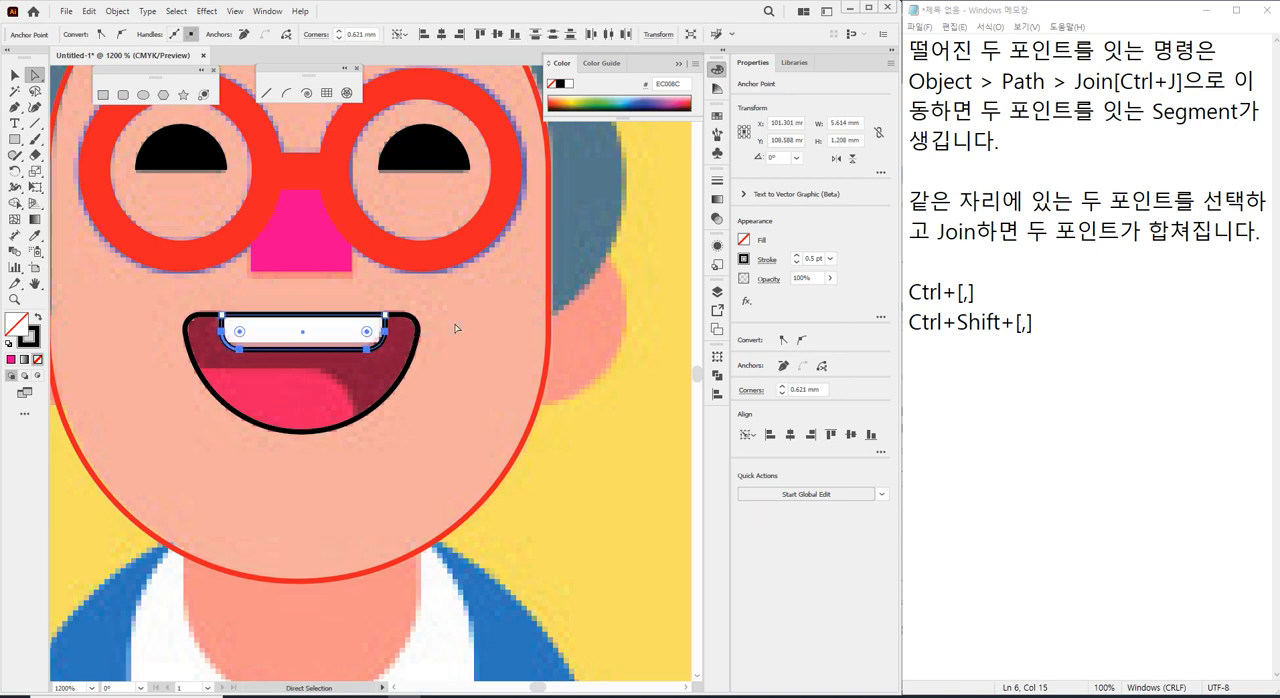
key("ctrl+shift+a")
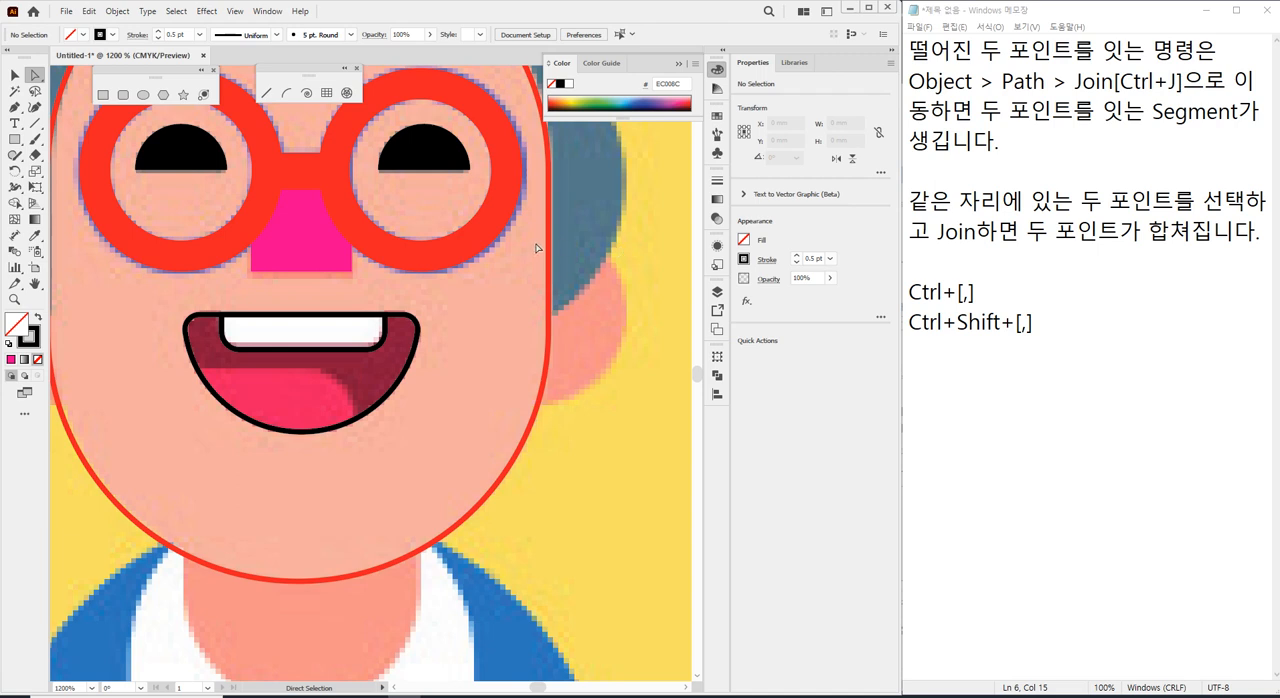
Open the layer list and expand Layer 1 to show its individual objects.
scroll(549, 229, "down", 1)
scroll(549, 229, "down", 3)
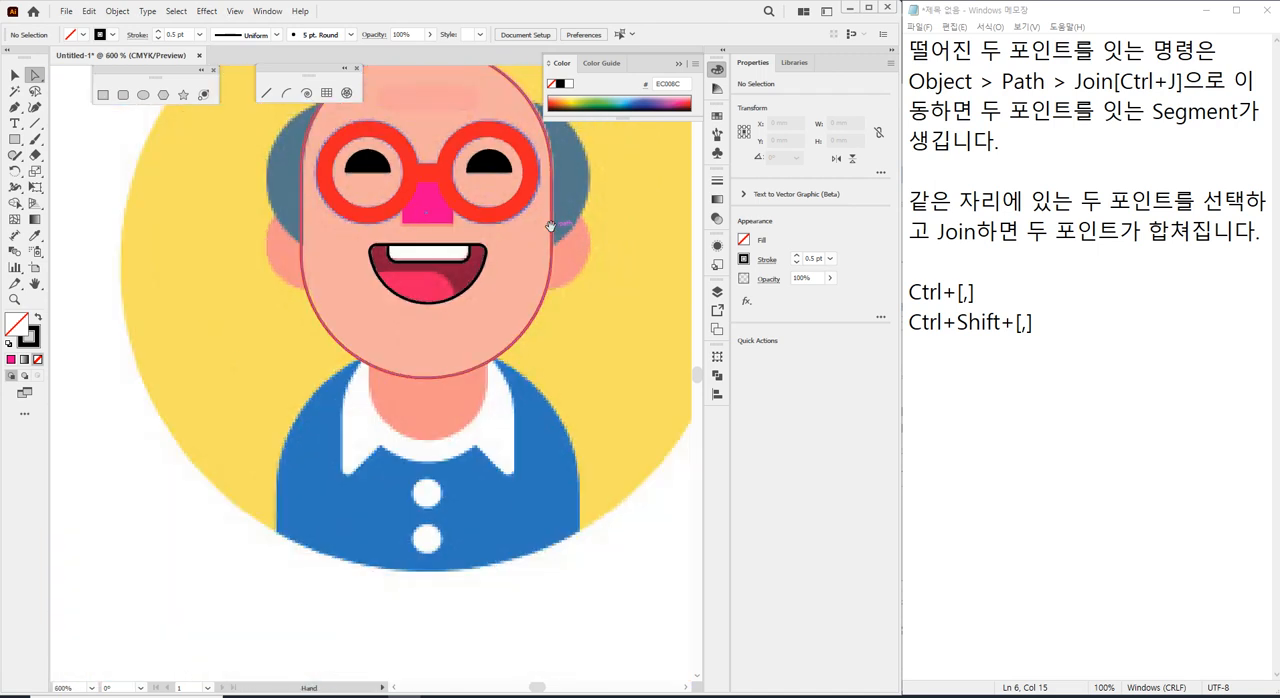
left_click_drag(574, 190, 494, 270)
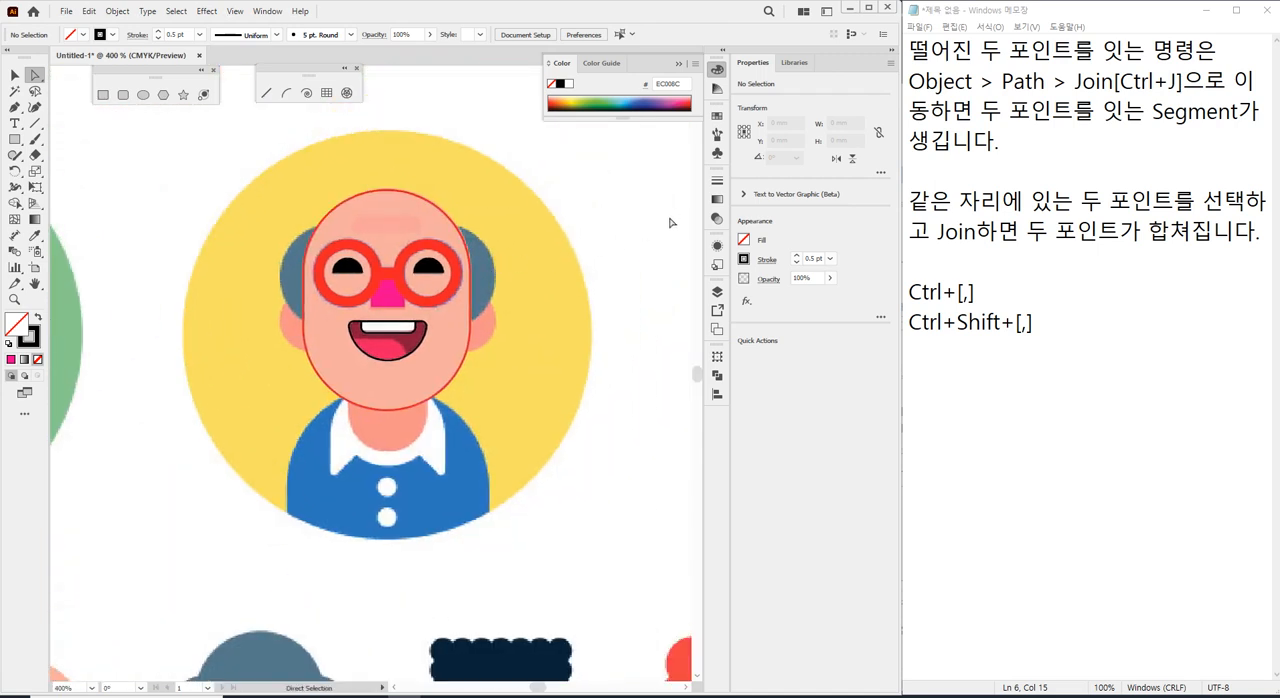
left_click(717, 291)
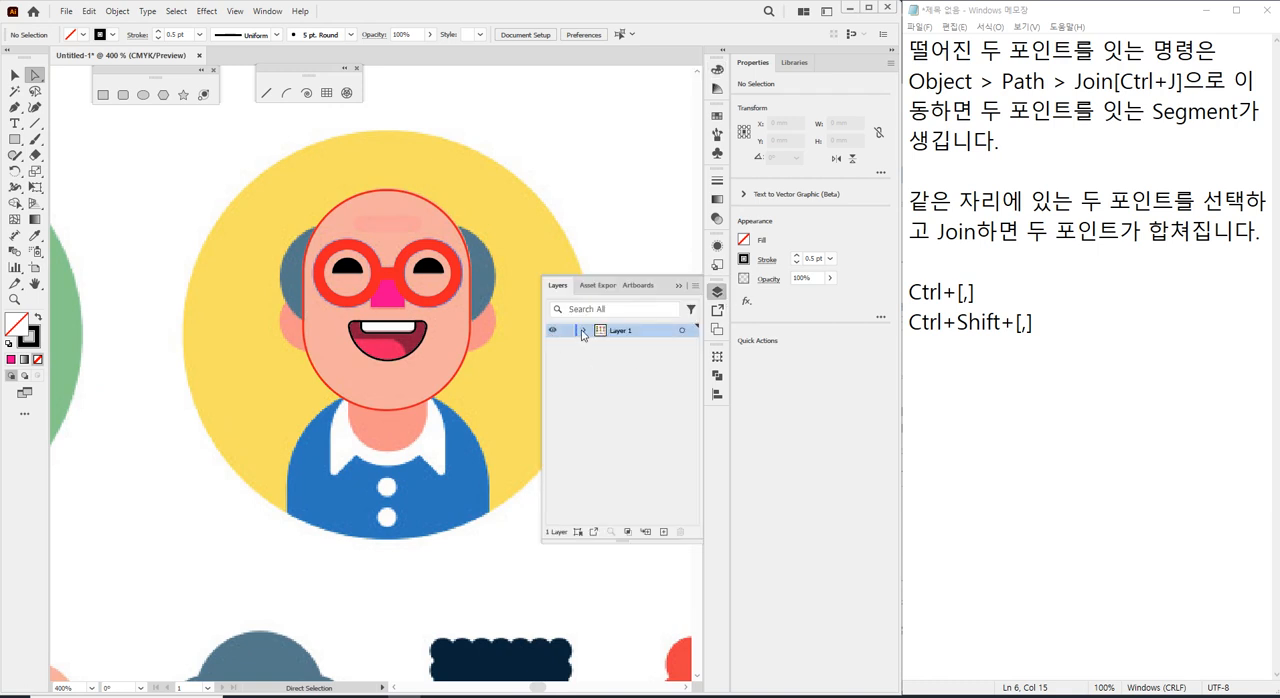
left_click(582, 332)
Hide and show the locked linked reference image repeatedly to check the traced face shapes on their own.
left_click(551, 471)
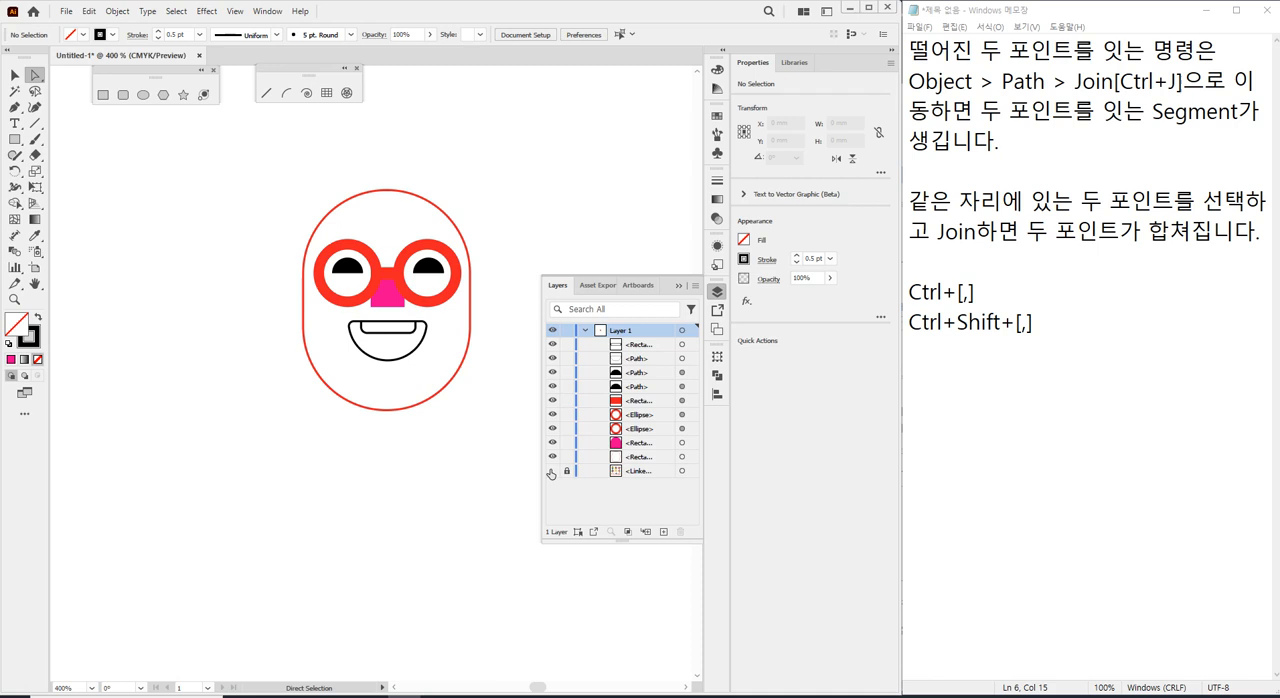
left_click(551, 472)
left_click(551, 472)
left_click(552, 472)
left_click(552, 472)
left_click(552, 472)
left_click(553, 472)
left_click(553, 472)
left_click(553, 472)
left_click(553, 472)
left_click(553, 472)
left_click(553, 472)
left_click(553, 472)
left_click(553, 472)
left_click(553, 472)
left_click(553, 472)
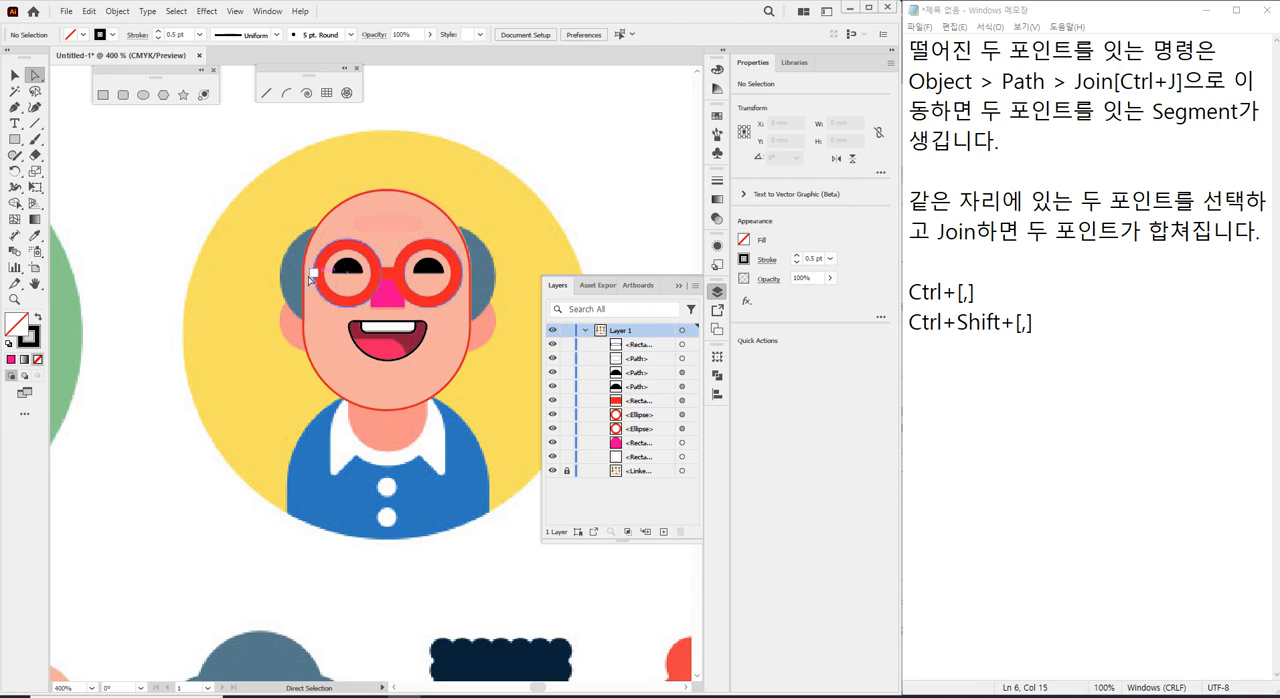
Draw a rectangle about 22.1 by 10.6 mm across the side hair in the head outline's red stroke and fully round its corners.
left_click(357, 201)
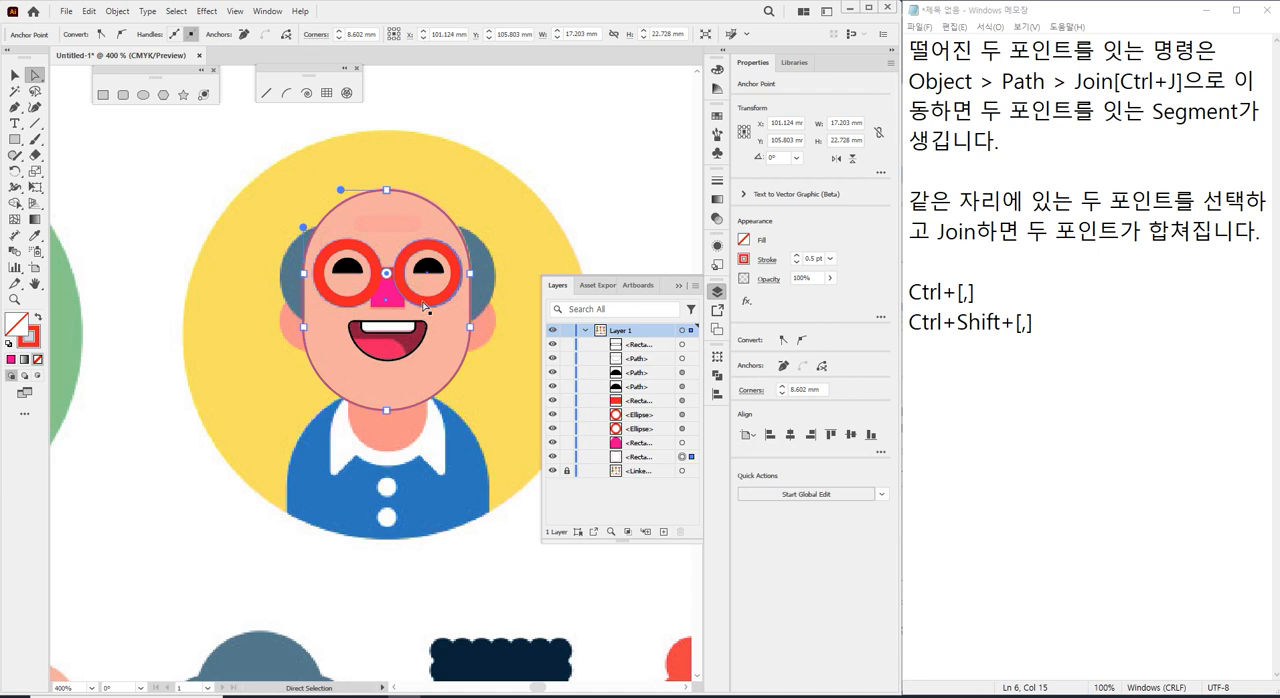
left_click(290, 231)
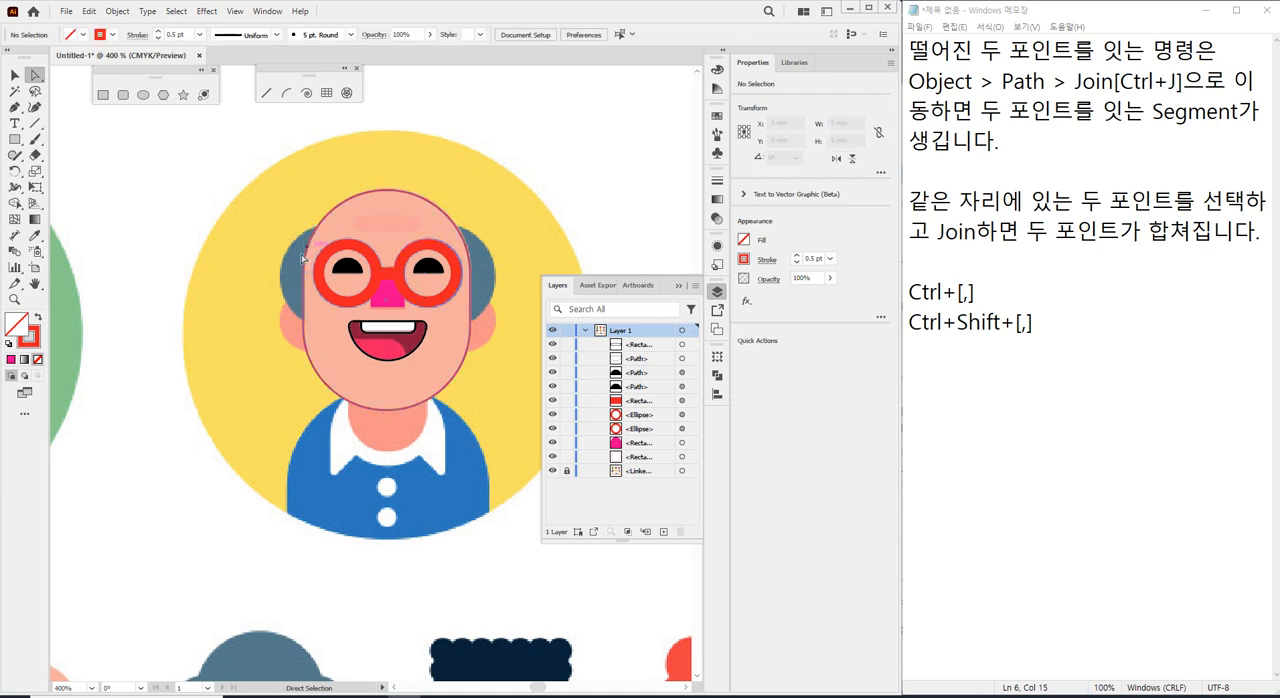
scroll(310, 280, "up", 2)
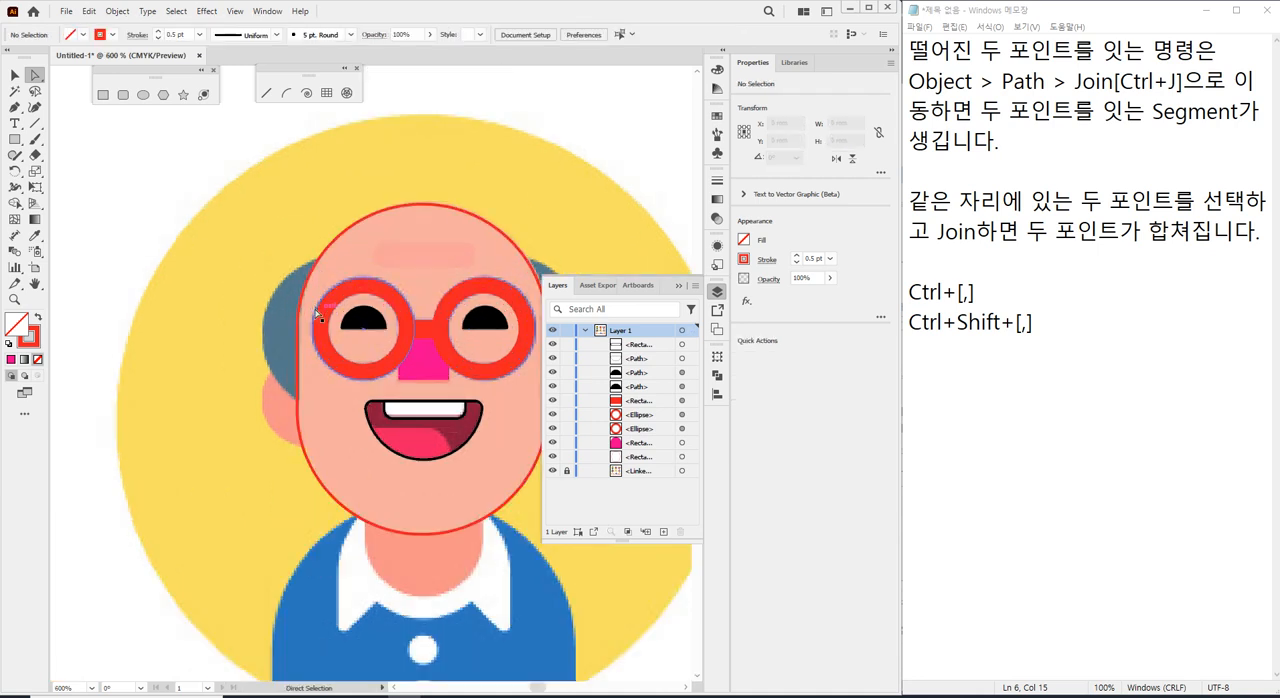
scroll(318, 316, "up", 3)
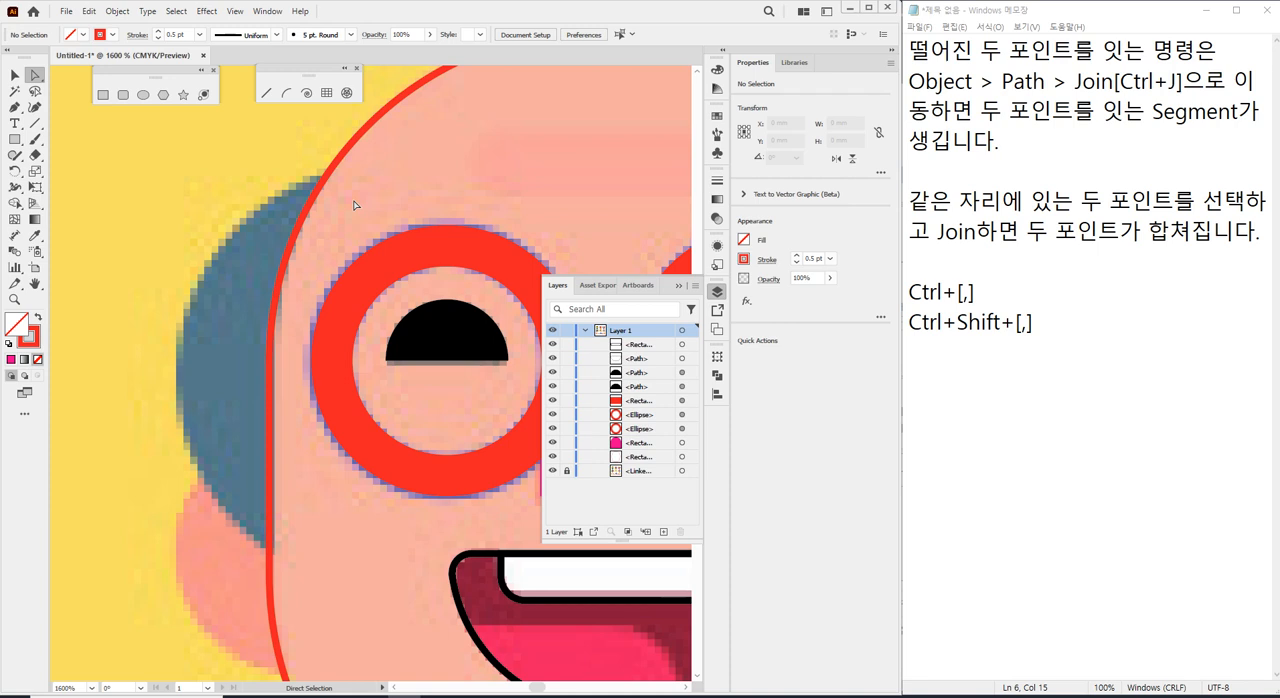
scroll(357, 232, "down", 4)
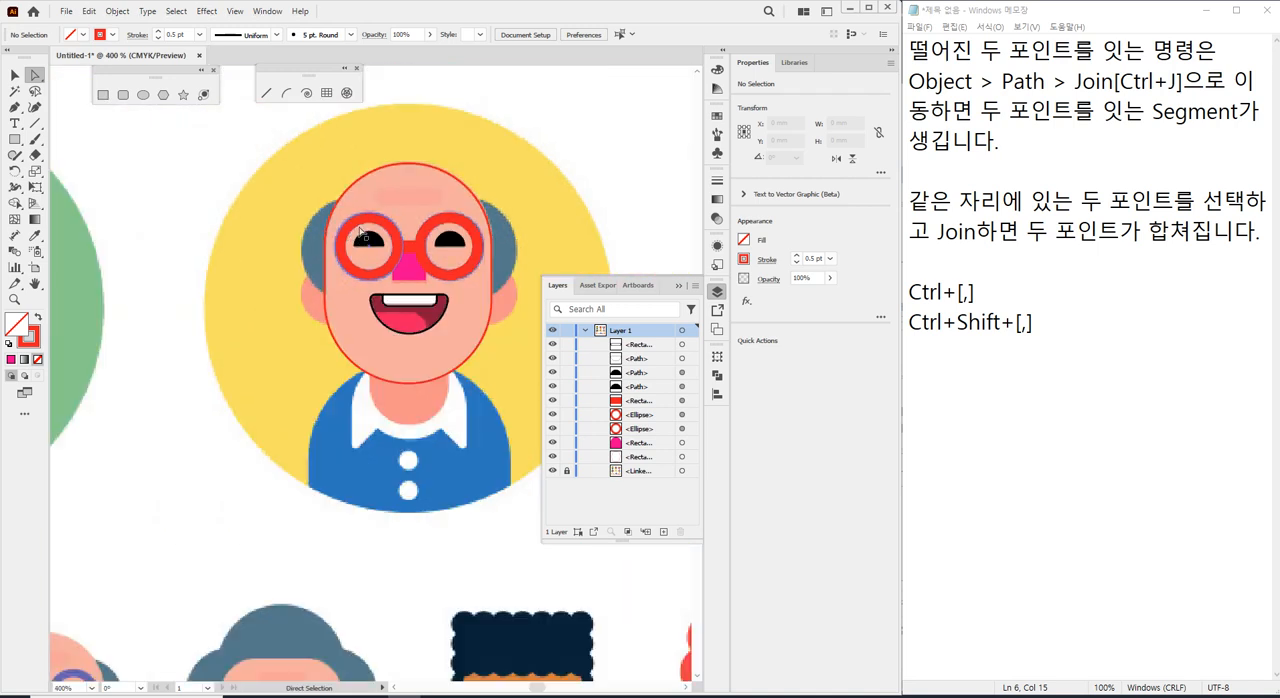
scroll(505, 125, "up", 2)
left_click(15, 139)
left_click_drag(118, 301, 441, 388)
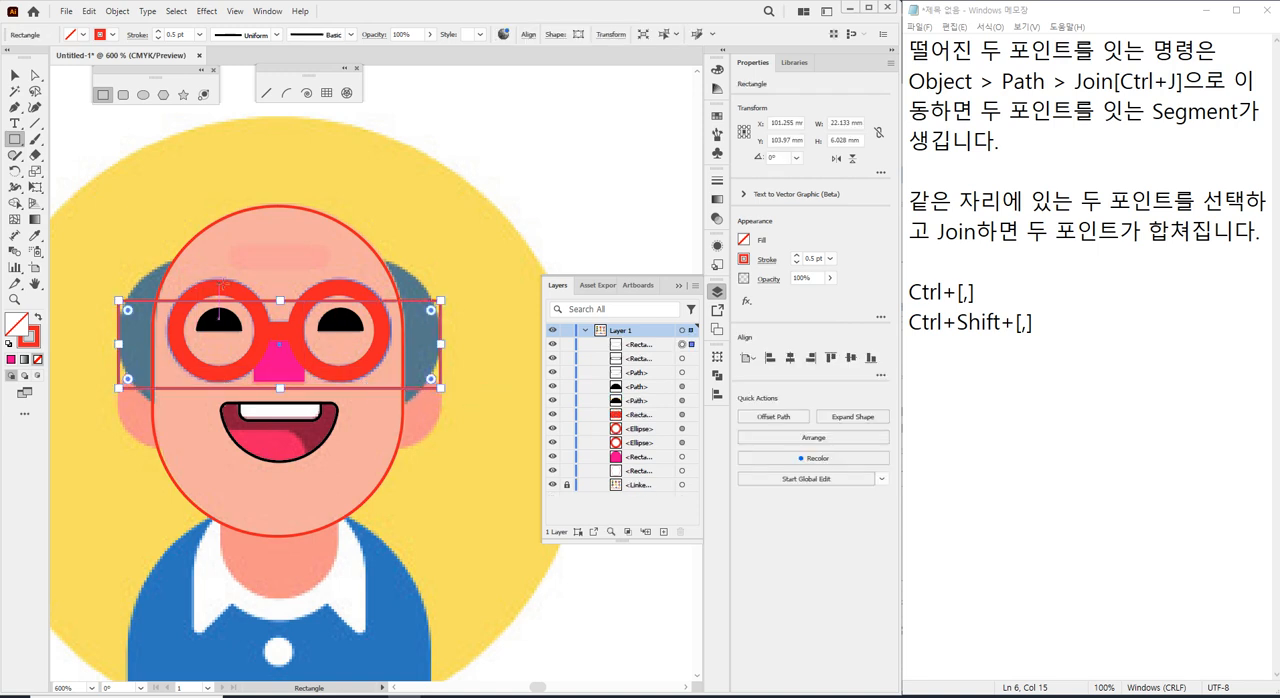
left_click_drag(280, 300, 280, 258)
left_click_drag(280, 388, 282, 403)
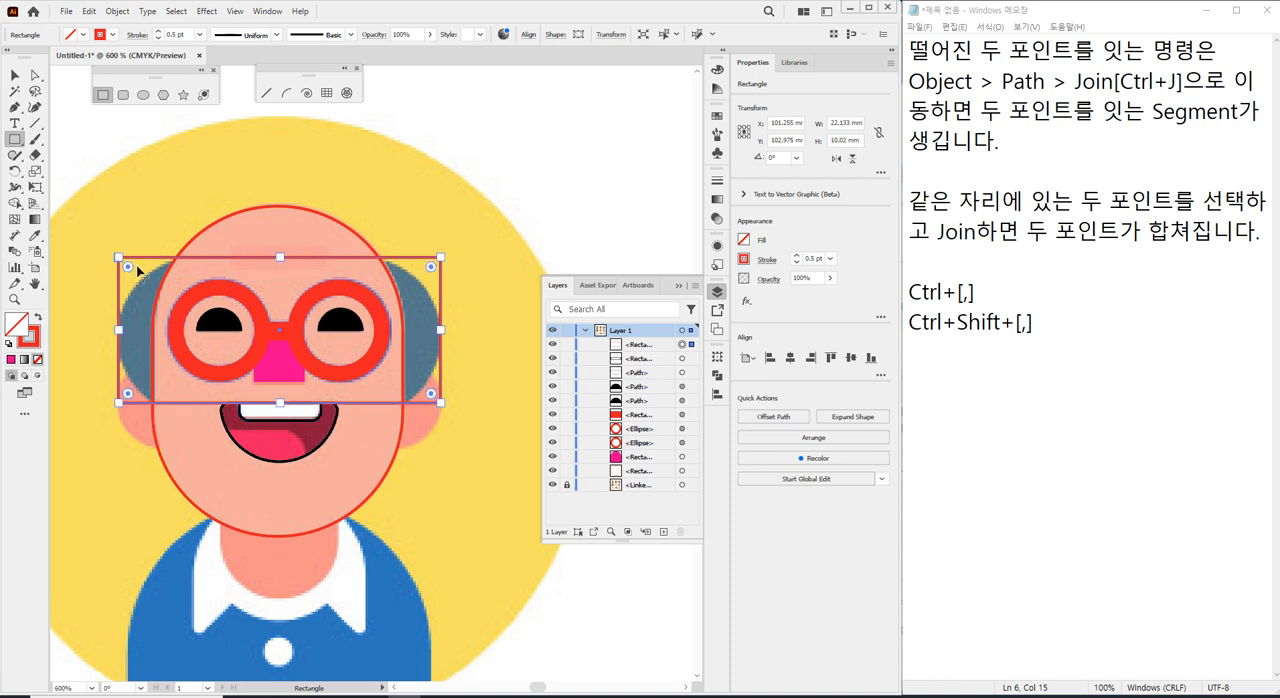
left_click_drag(128, 266, 281, 411)
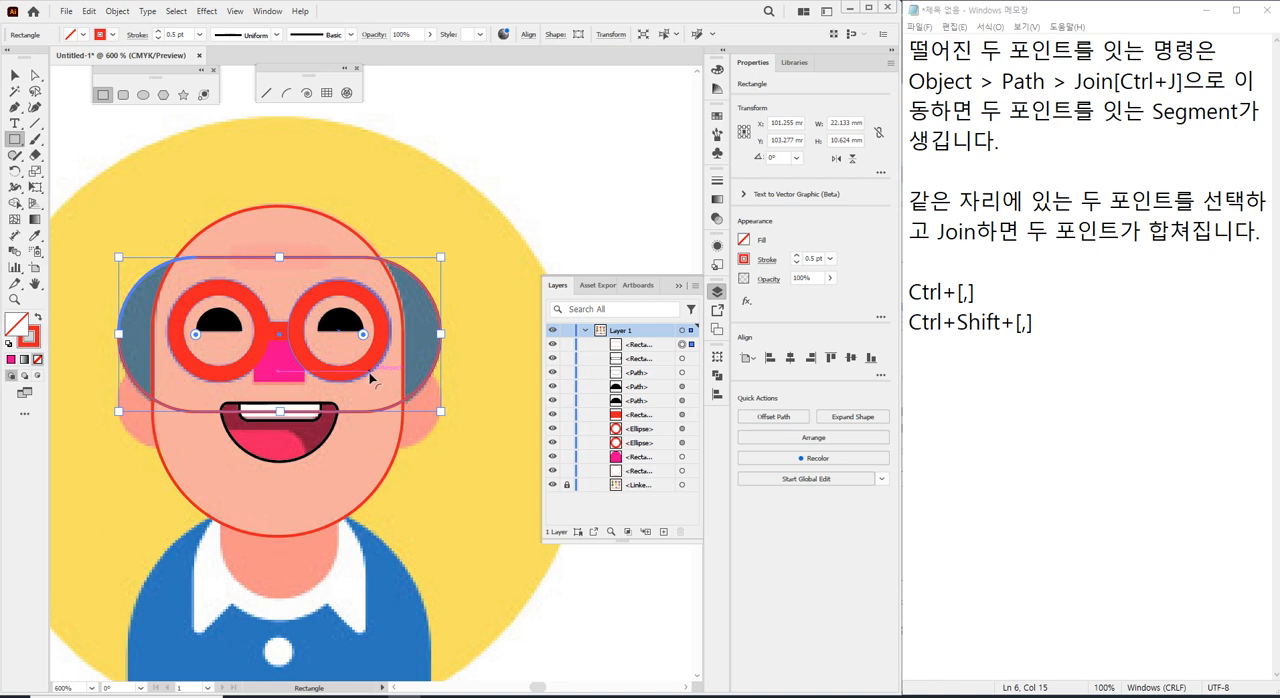
Draw a second rectangle about 22.1 by 6.4 mm across both ears, fully round its corners and deselect it.
left_click(103, 96)
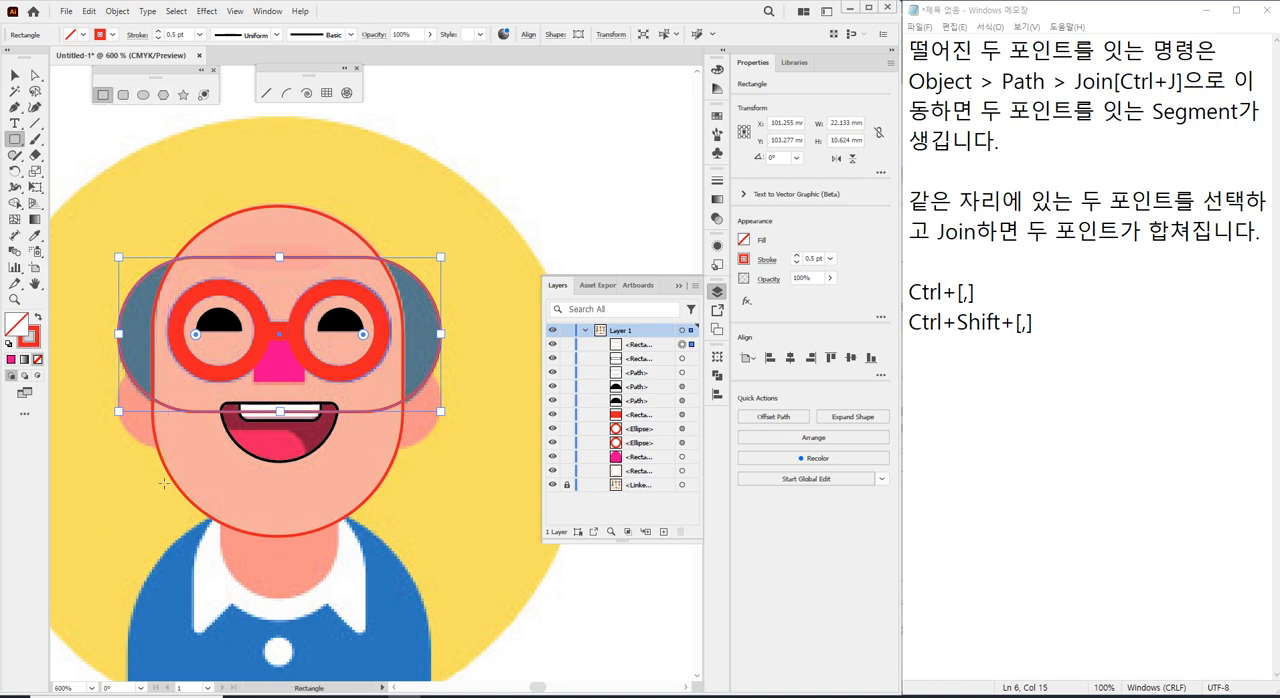
left_click_drag(118, 441, 441, 358)
left_click_drag(282, 441, 284, 450)
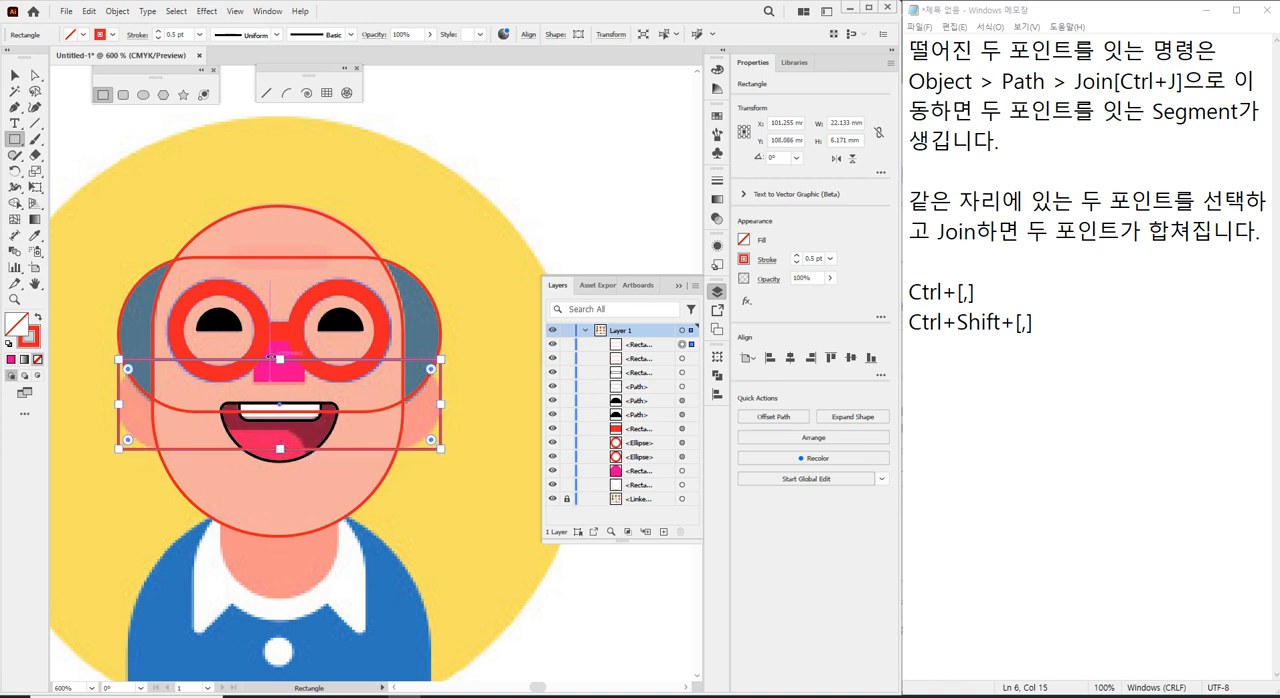
left_click_drag(280, 358, 279, 355)
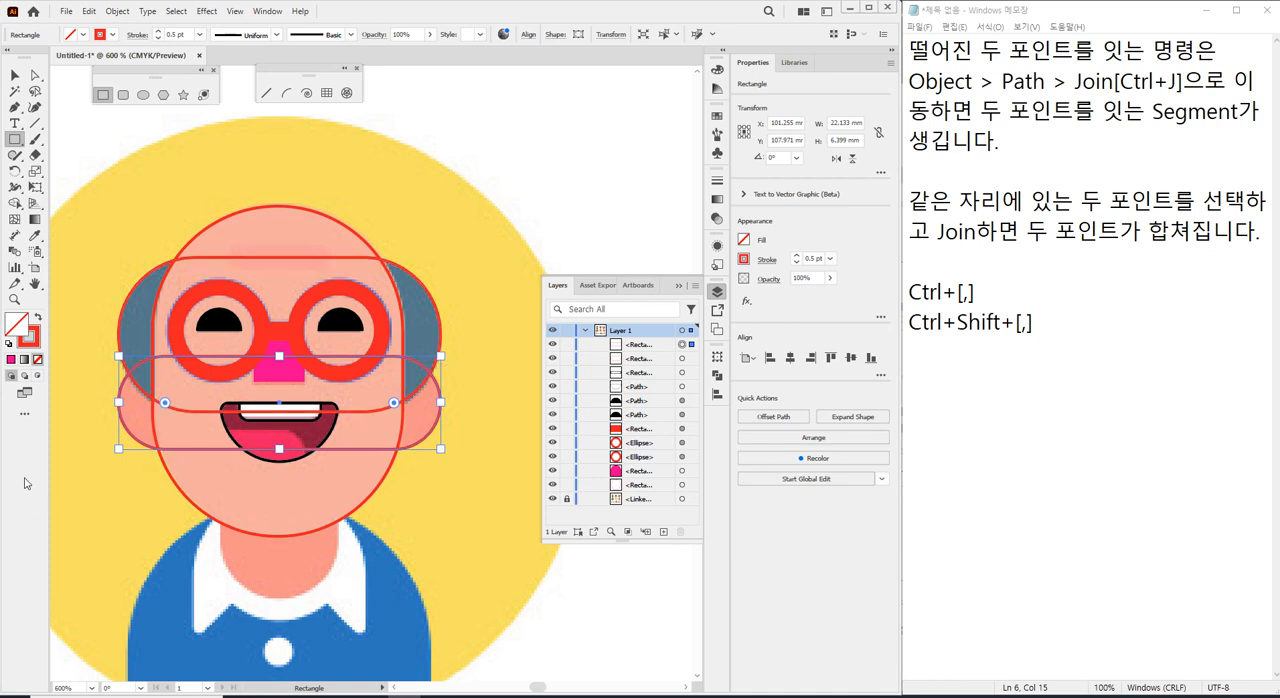
left_click(14, 75)
left_click(618, 137)
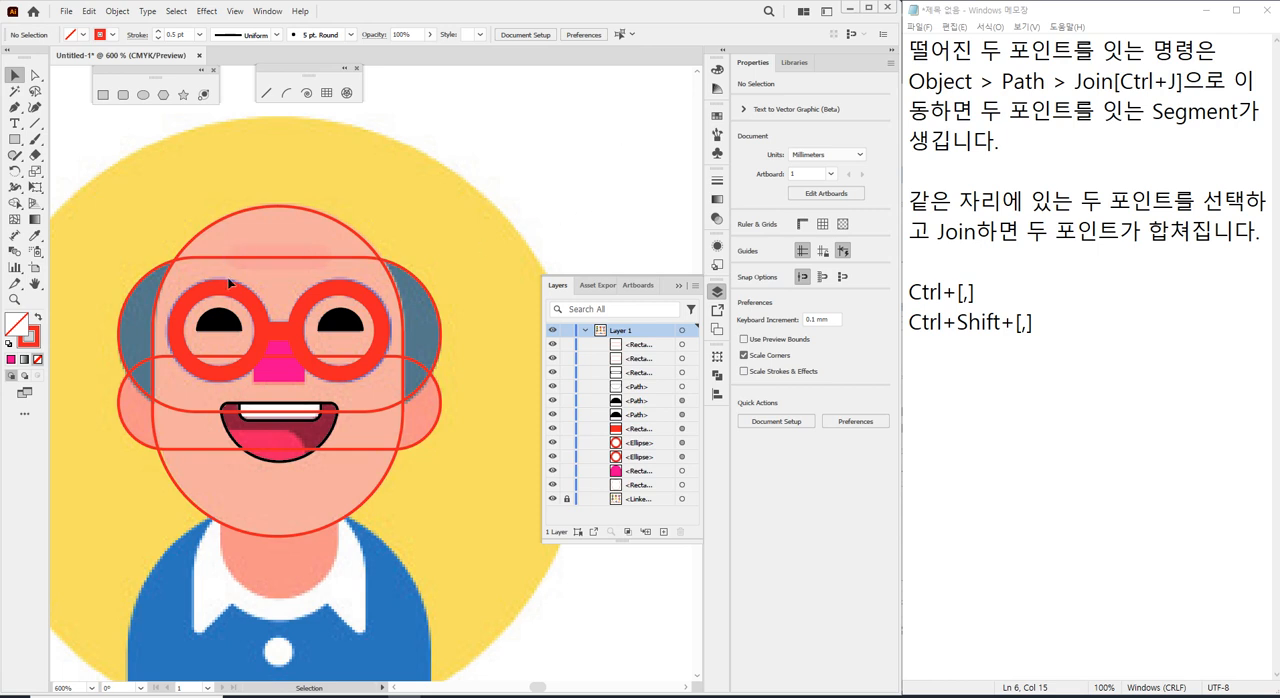
left_click(437, 432)
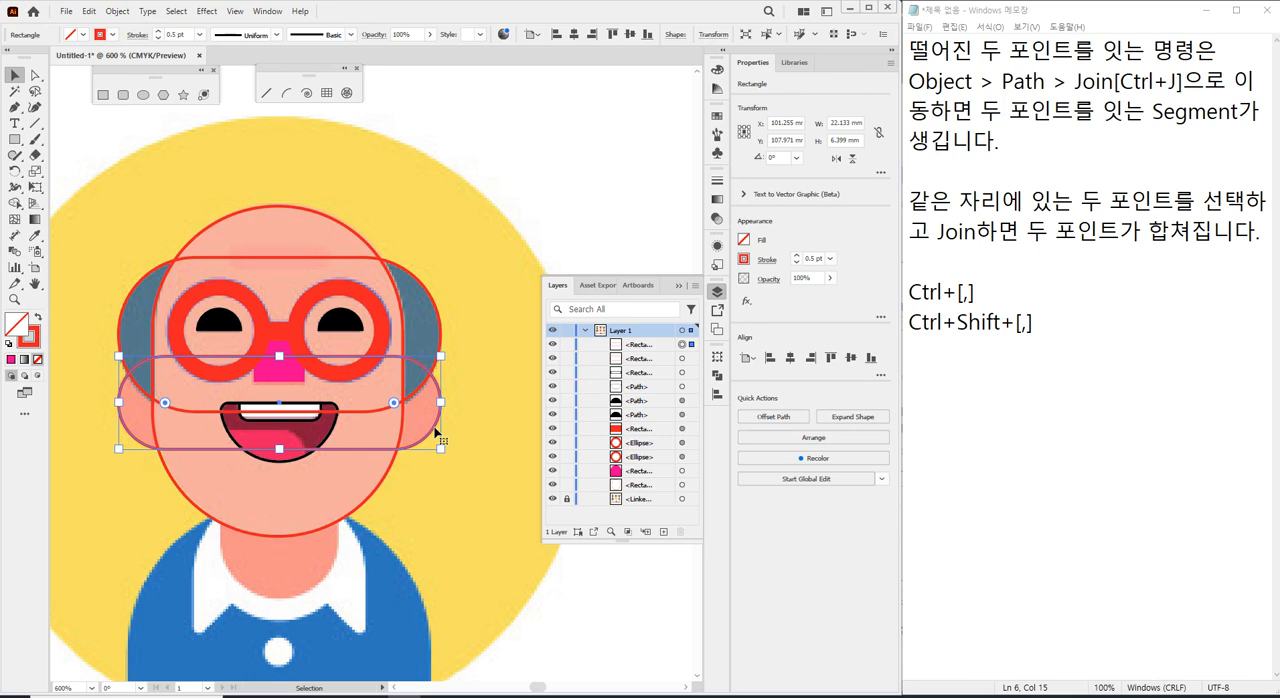
key("i")
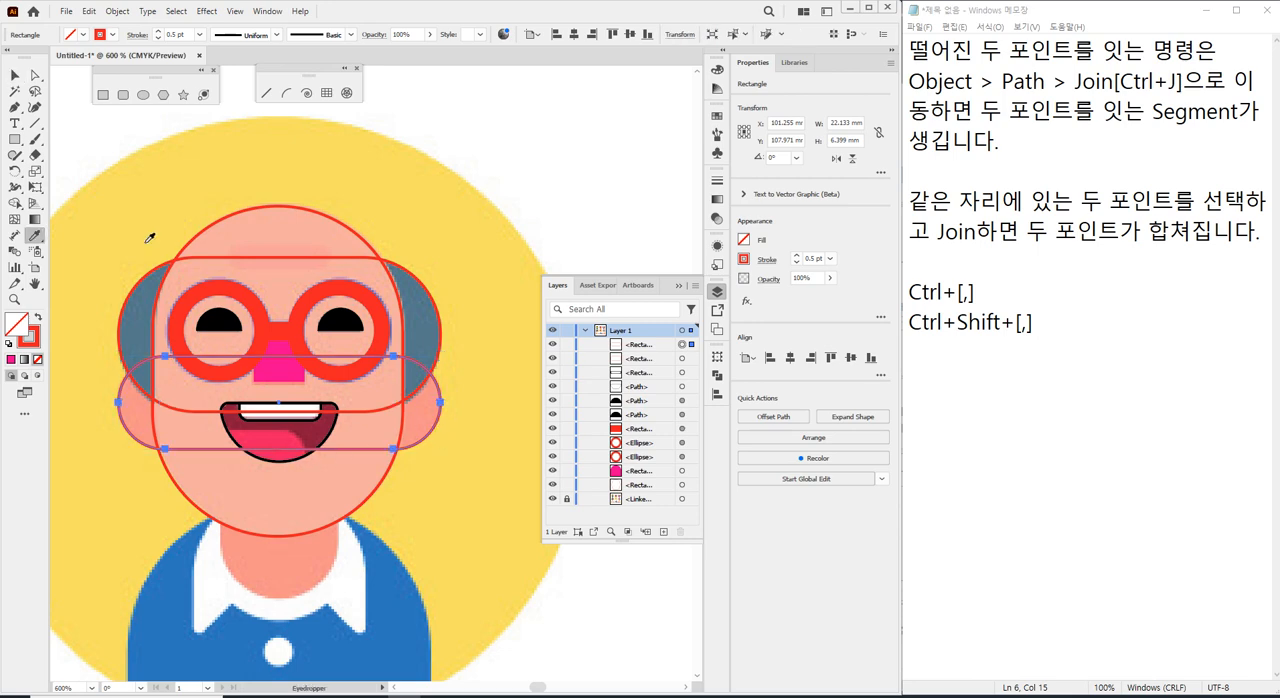
left_click(15, 75)
Fill the traced head outline with the skin colour sampled by Eyedropper from the small bald man's face in the lower row.
scroll(290, 311, "down", 1)
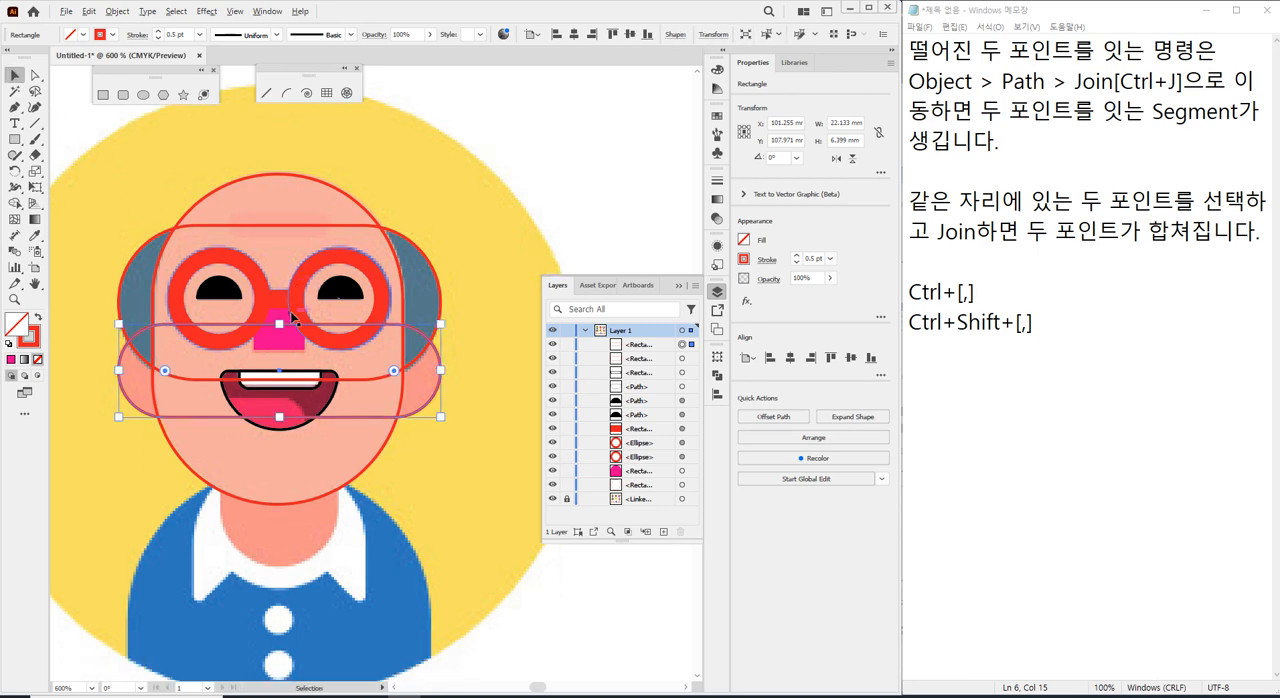
scroll(290, 311, "down", 5)
scroll(345, 327, "down", 2)
scroll(345, 327, "up", 2)
scroll(345, 327, "down", 1)
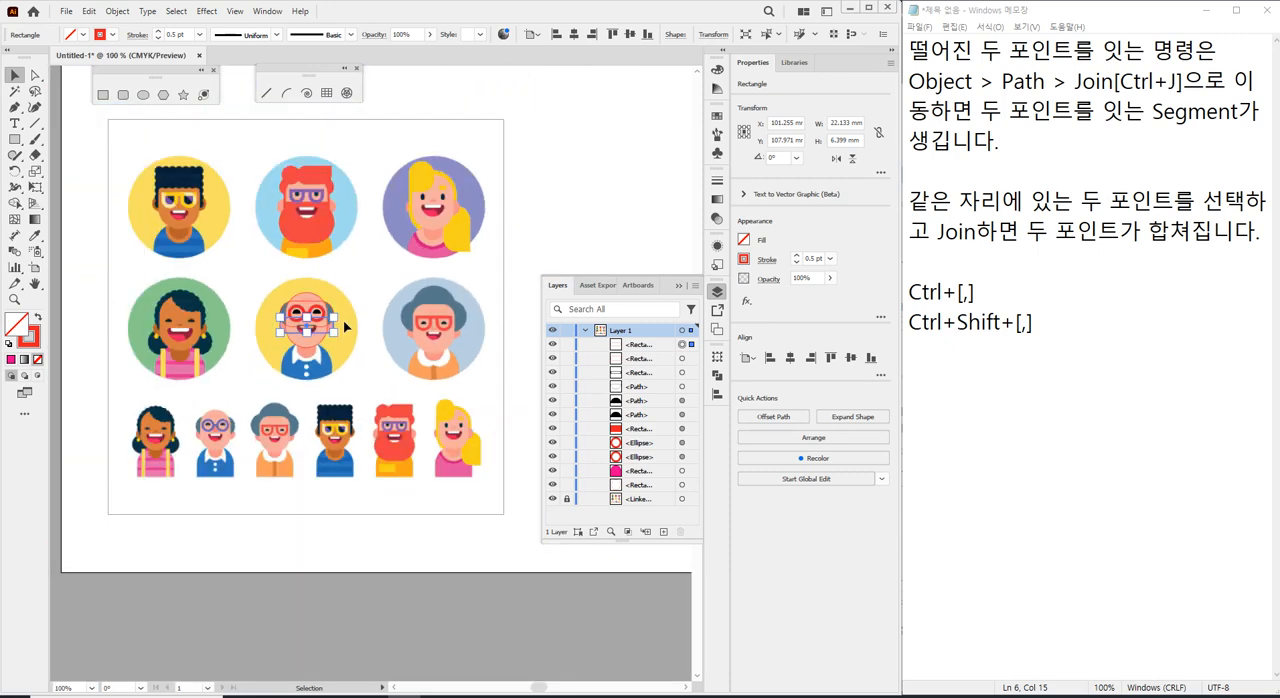
scroll(215, 430, "up", 2)
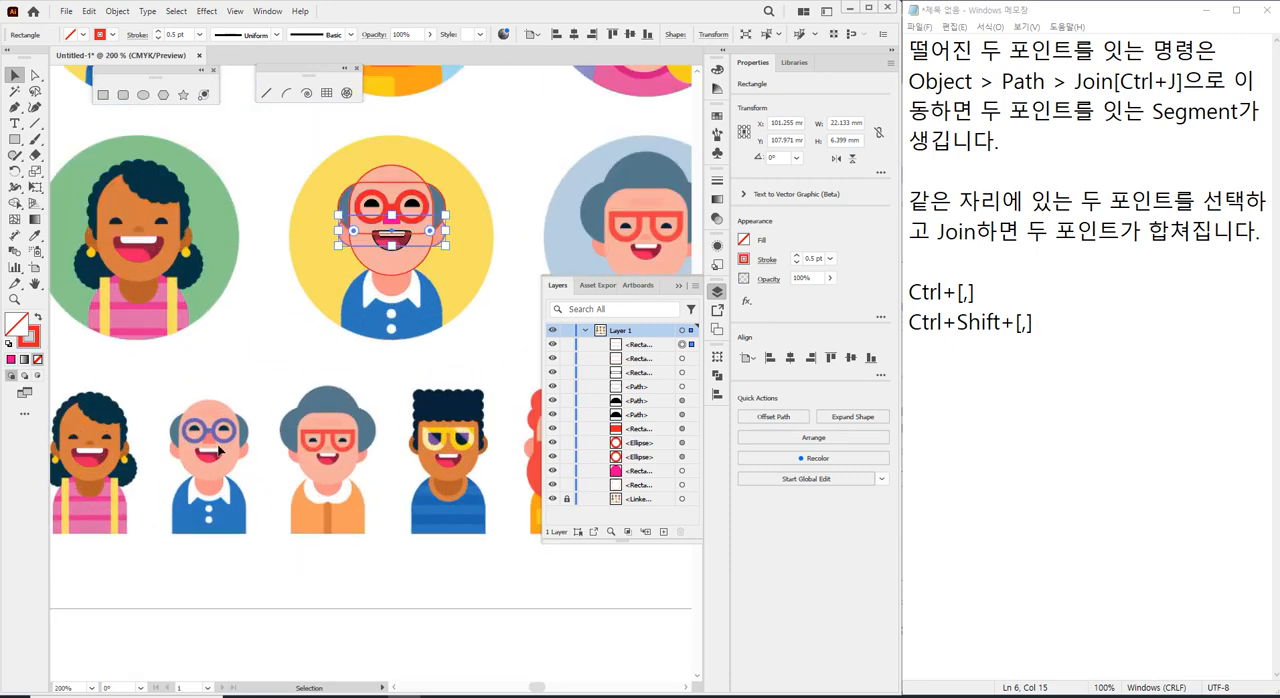
scroll(219, 450, "up", 1)
scroll(265, 298, "up", 1)
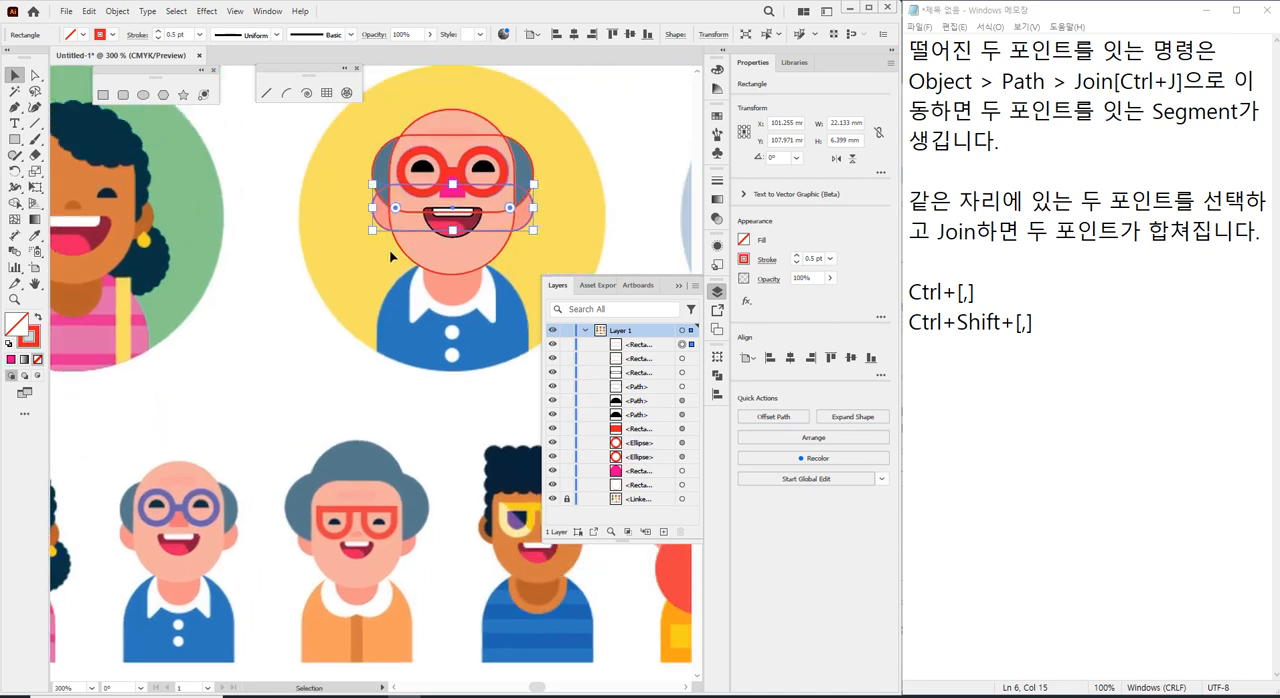
left_click(411, 262)
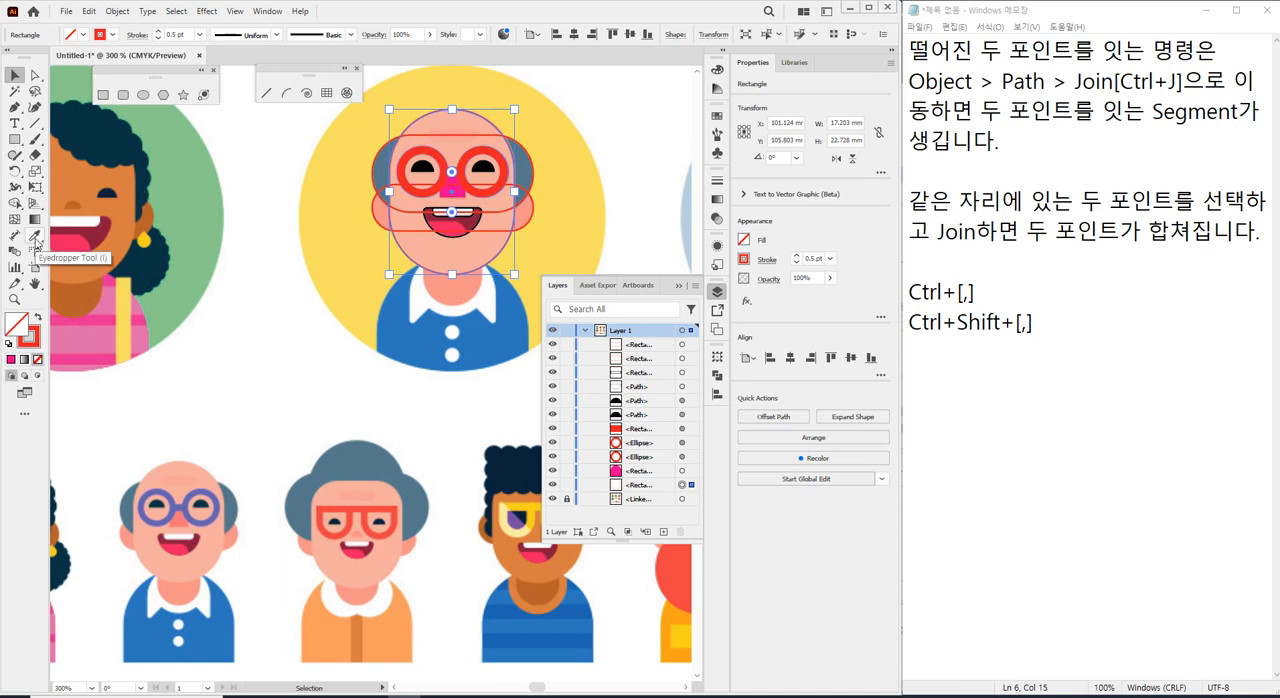
left_click(35, 236)
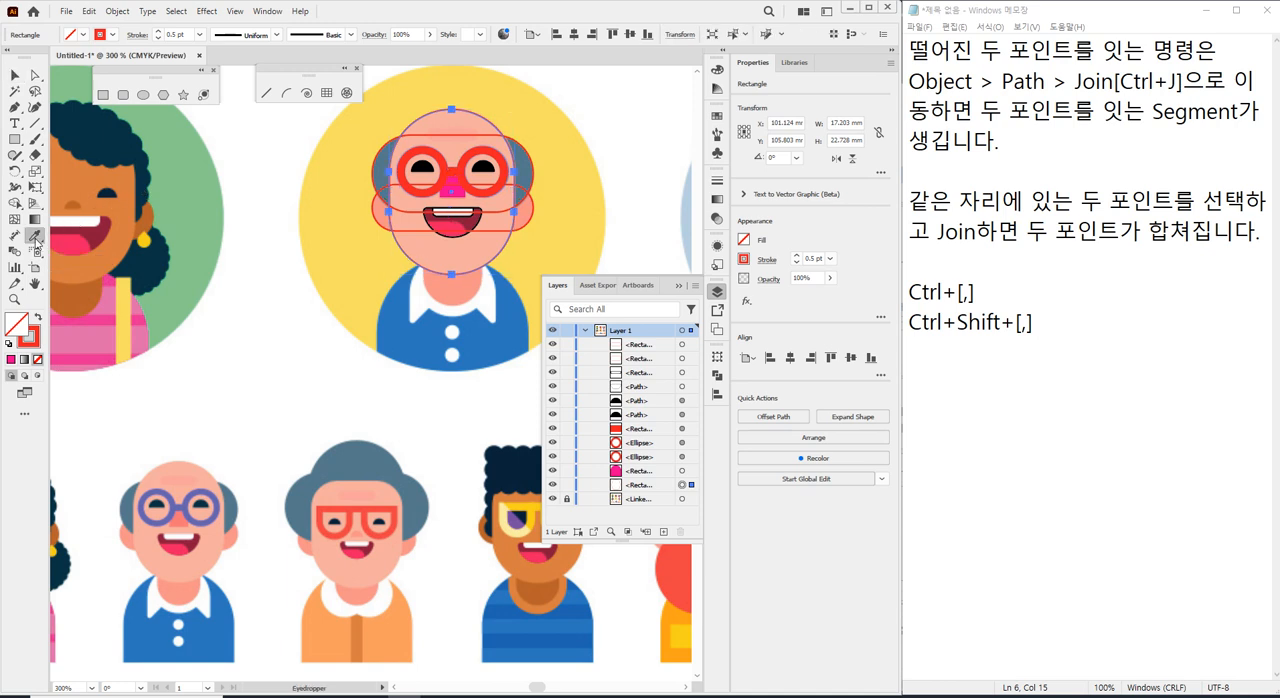
left_click(211, 540)
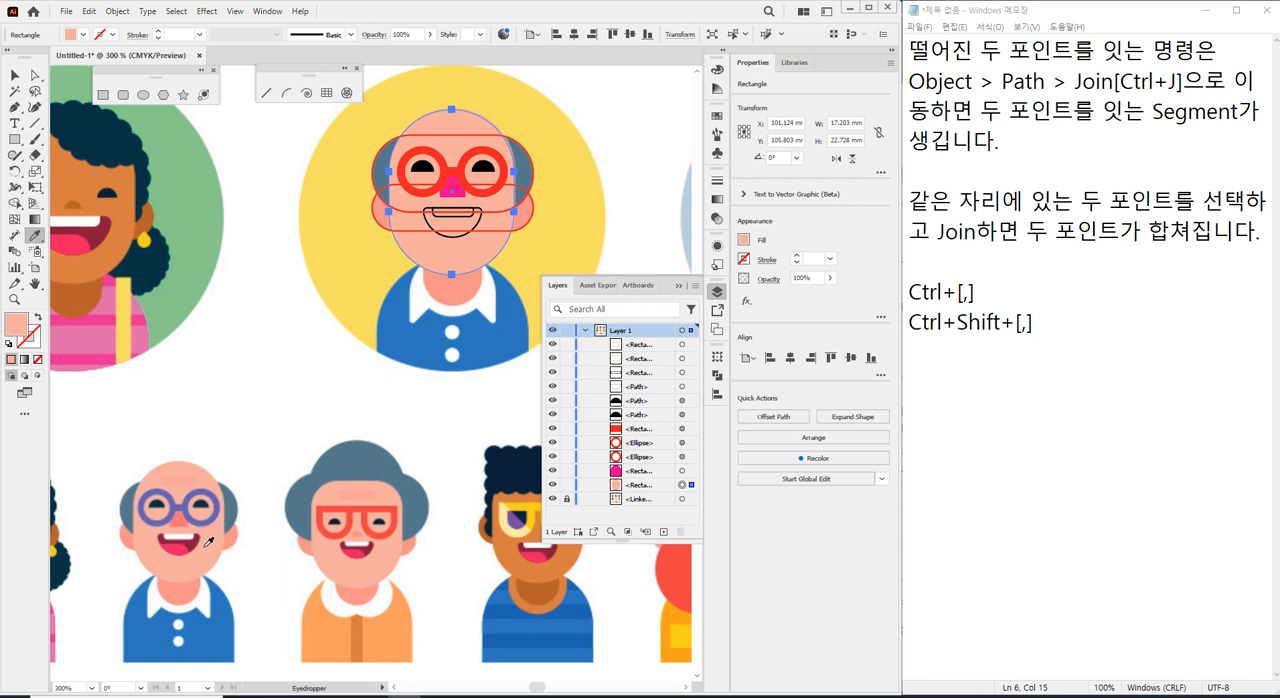
Draw a rounded rectangle about 29.4 by 36 mm on the empty artboard area beside the character reference.
scroll(198, 541, "down", 1)
scroll(249, 409, "down", 4)
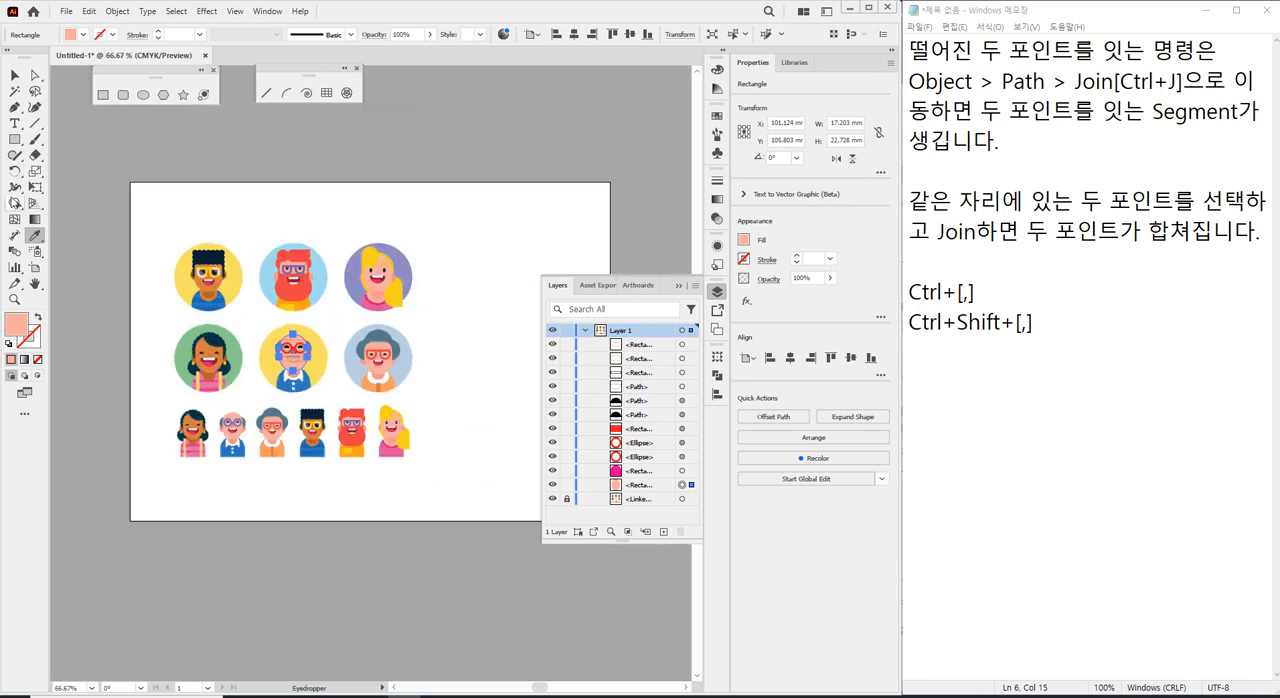
left_click(123, 95)
left_click_drag(459, 229, 508, 286)
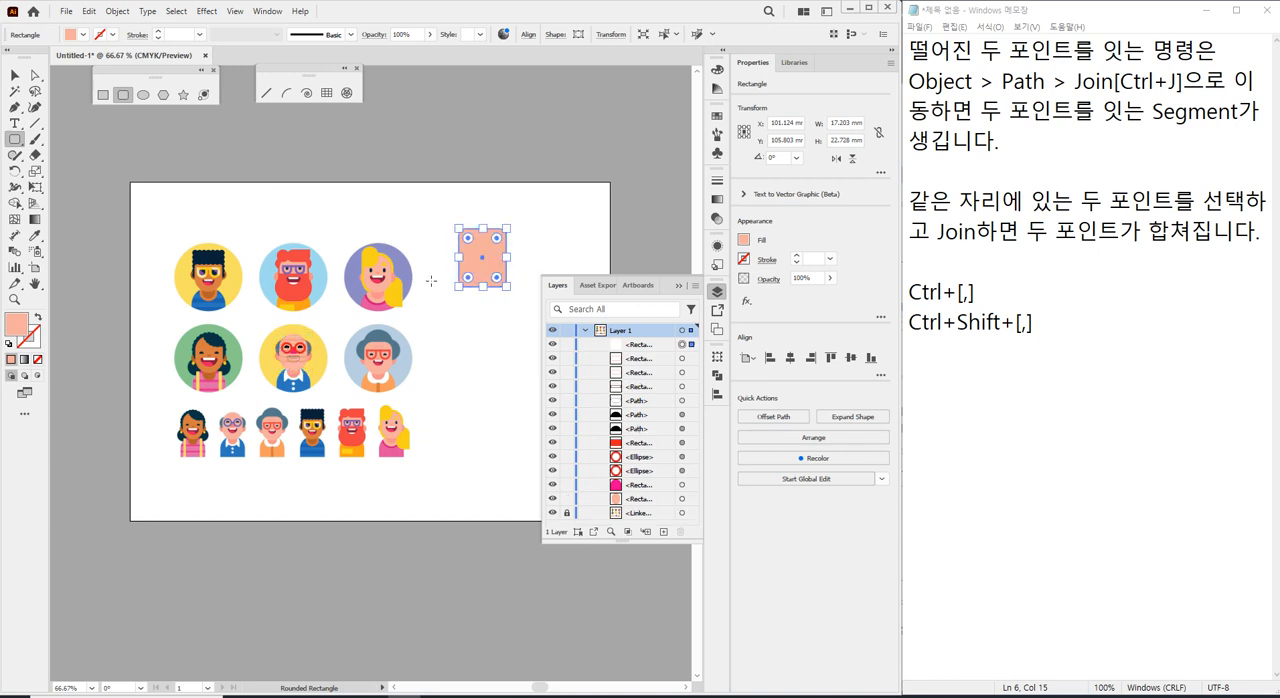
Give the rounded rectangle a dark blue stroke with a weight of 10 pt.
left_click(101, 38)
left_click(82, 56)
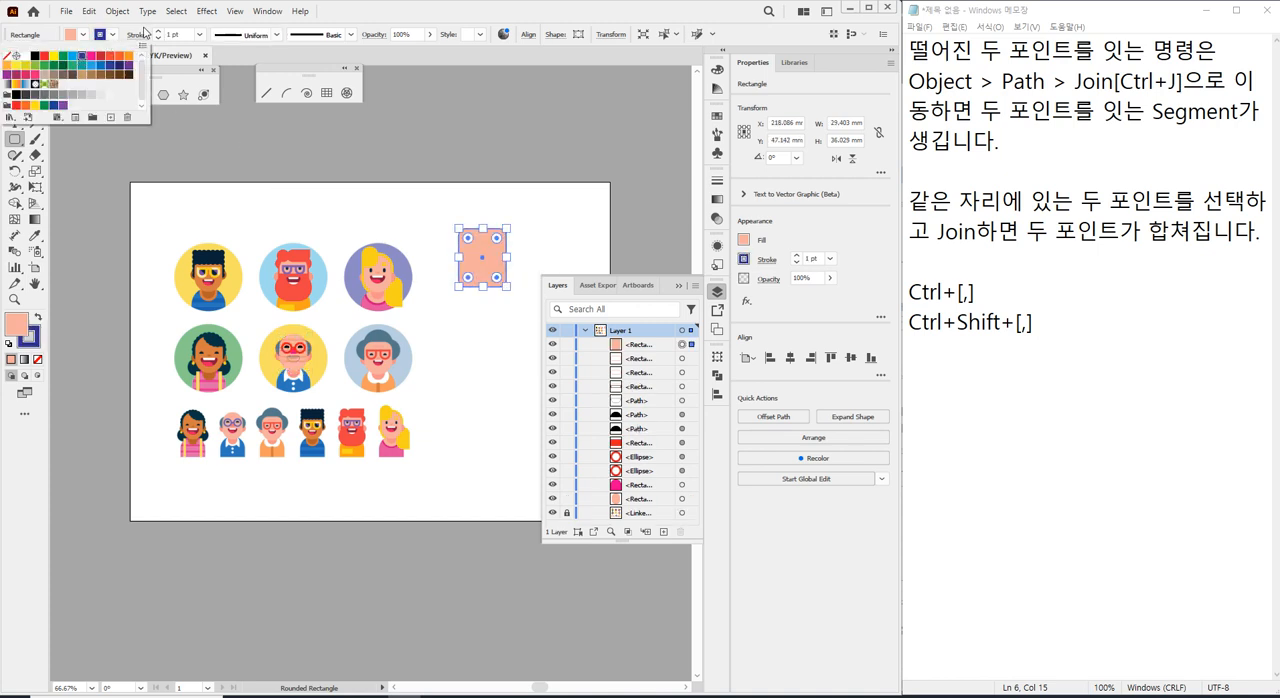
left_click(178, 35)
left_click_drag(184, 35, 161, 36)
type("10")
key("Return")
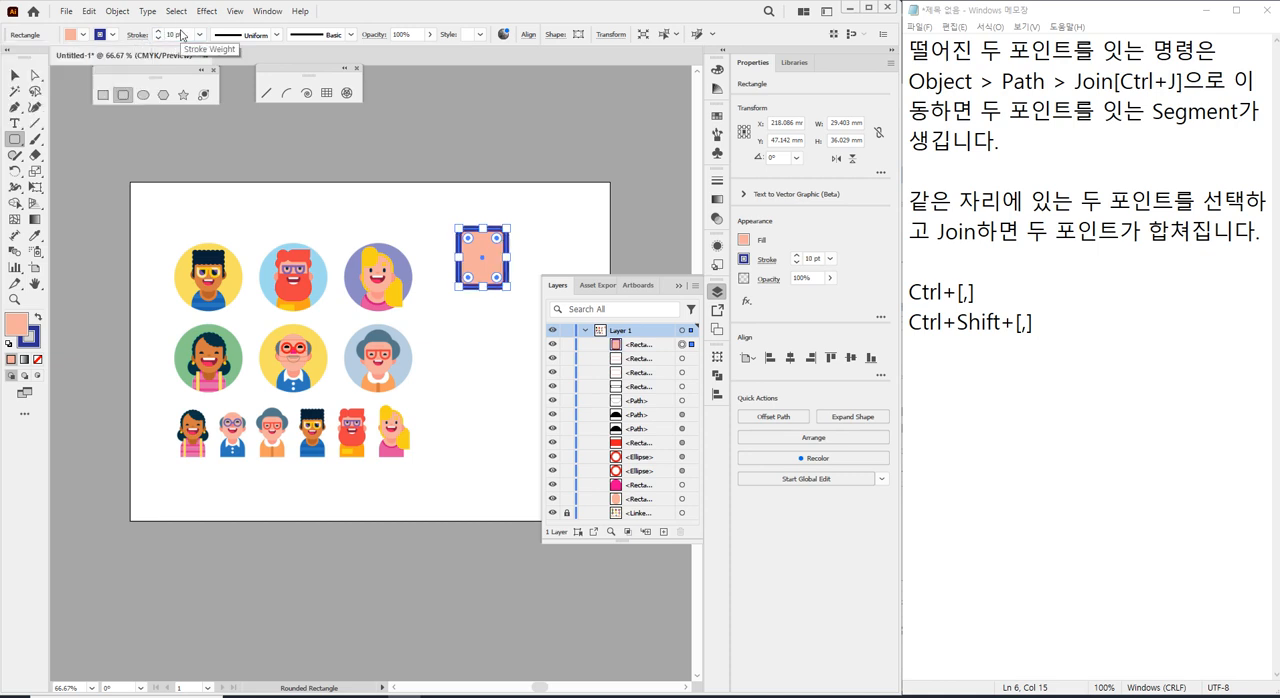
Draw a square-cornered rectangle about 28.2 by 35.2 mm below and to the right of the rounded rectangle.
left_click(15, 75)
left_click(518, 115)
key("b")
left_click_drag(488, 213, 318, 208)
scroll(308, 282, "up", 1)
scroll(339, 309, "up", 2)
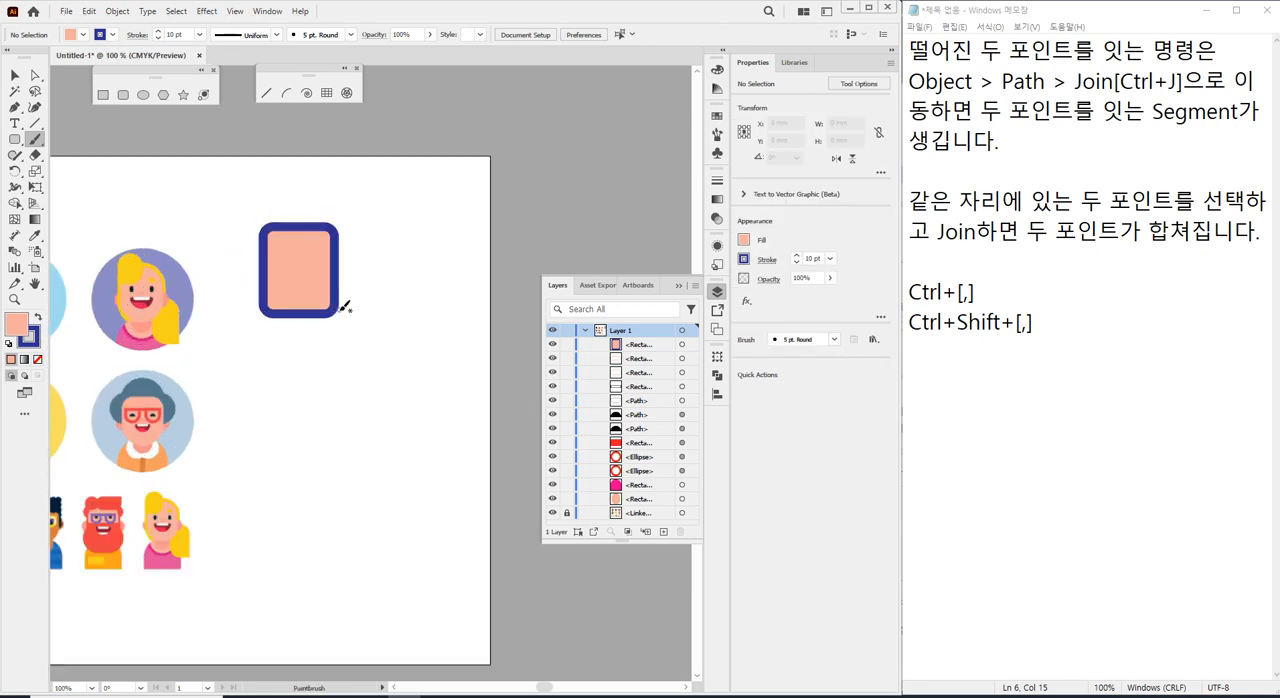
left_click(103, 95)
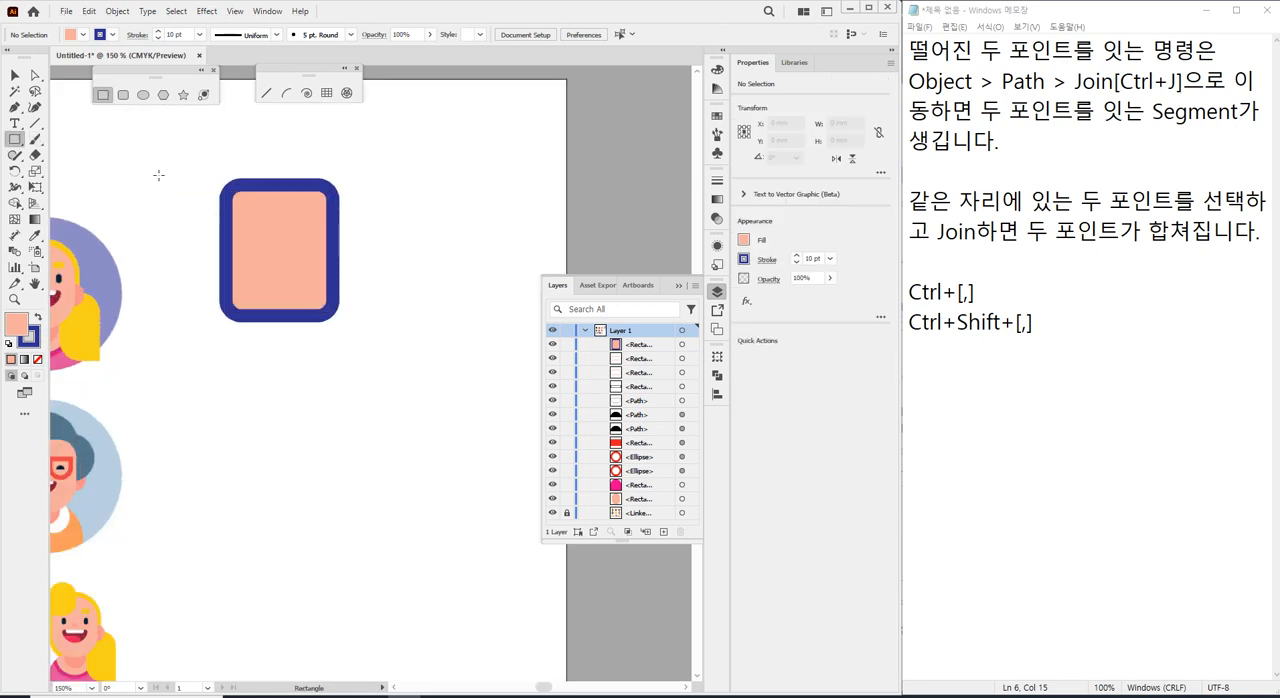
left_click_drag(341, 392, 443, 520)
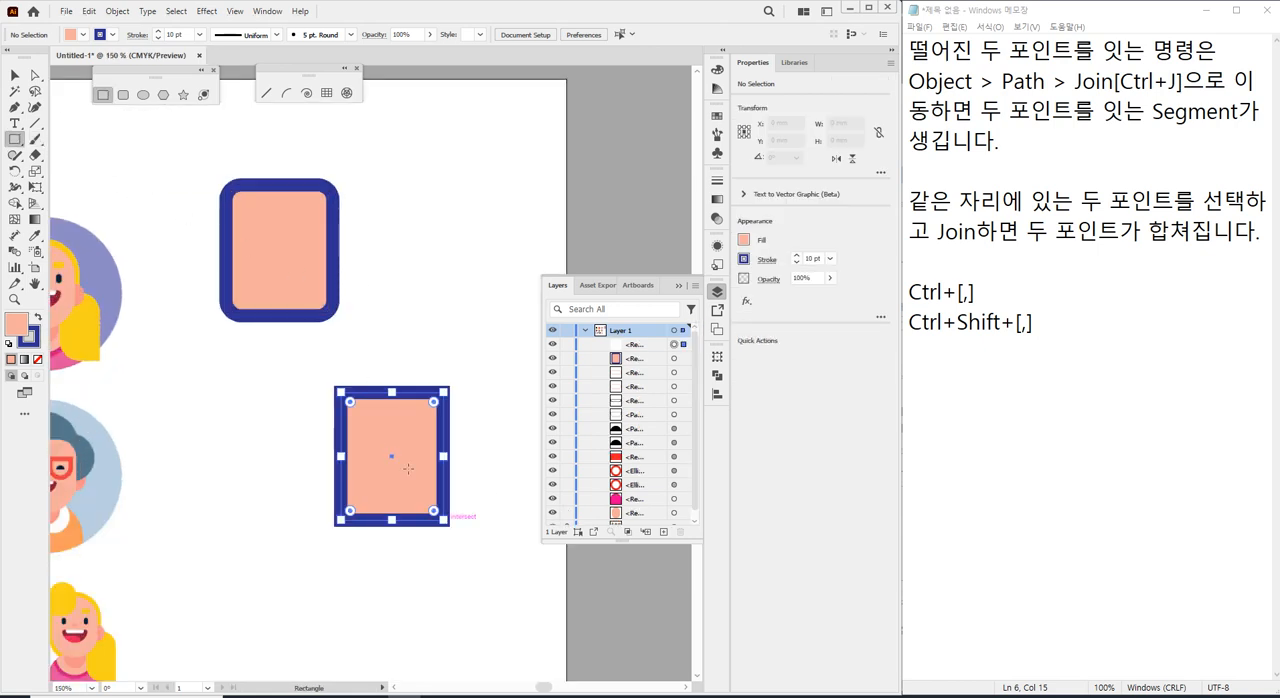
Remove the square-cornered rectangle's fill and set its stroke weight to 1 pt.
left_click(37, 358)
left_click_drag(190, 34, 148, 34)
type("1")
key("Return")
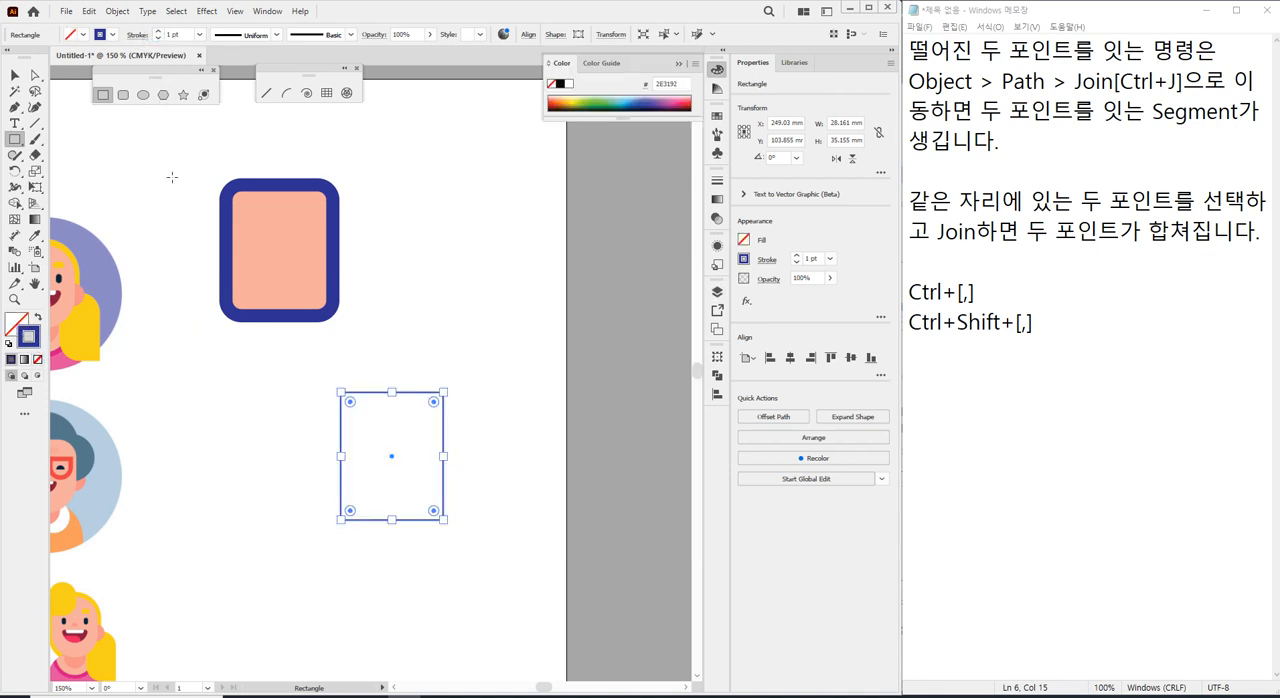
Set the square-cornered rectangle's stroke colour to red FF0000 and deselect it.
double_click(29, 337)
left_click_drag(656, 323, 668, 263)
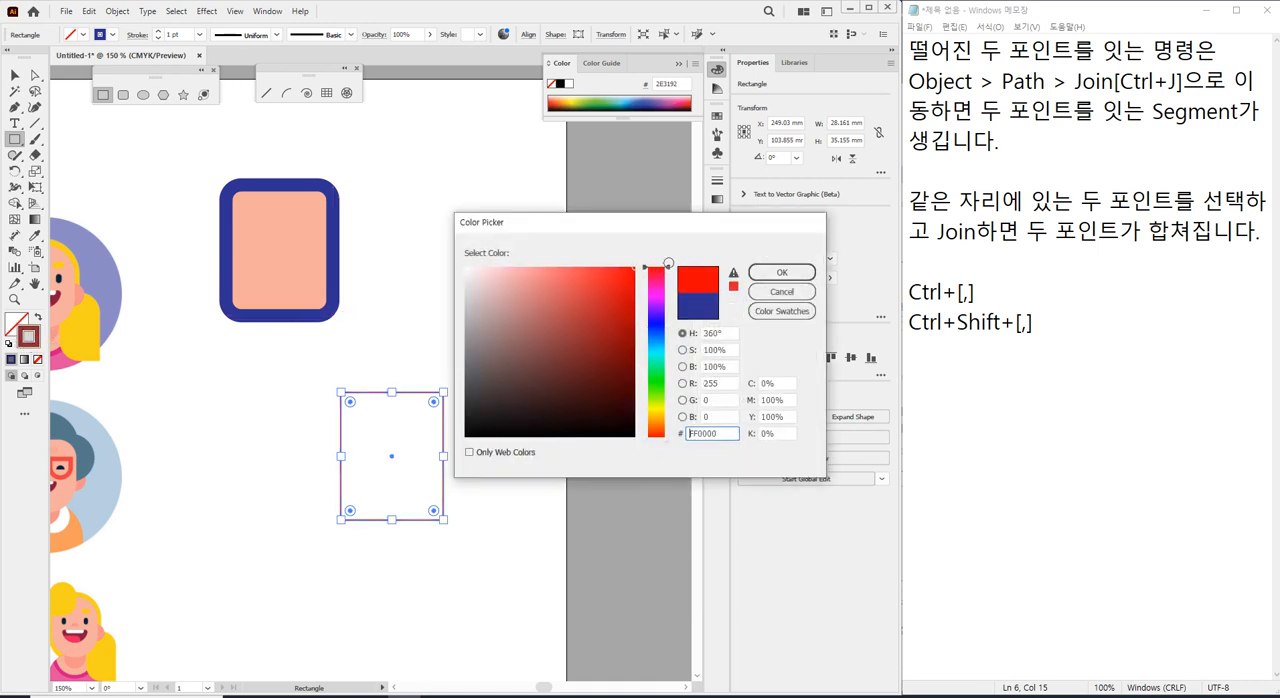
left_click(778, 274)
key("v")
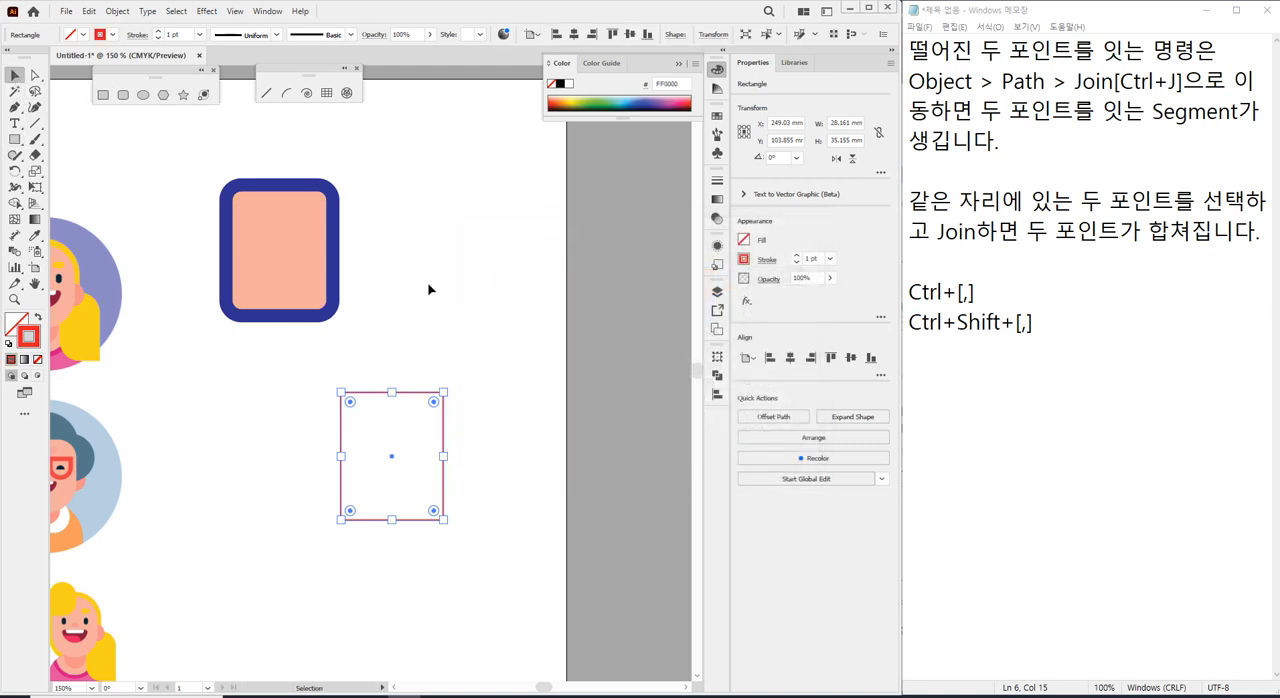
left_click(392, 277)
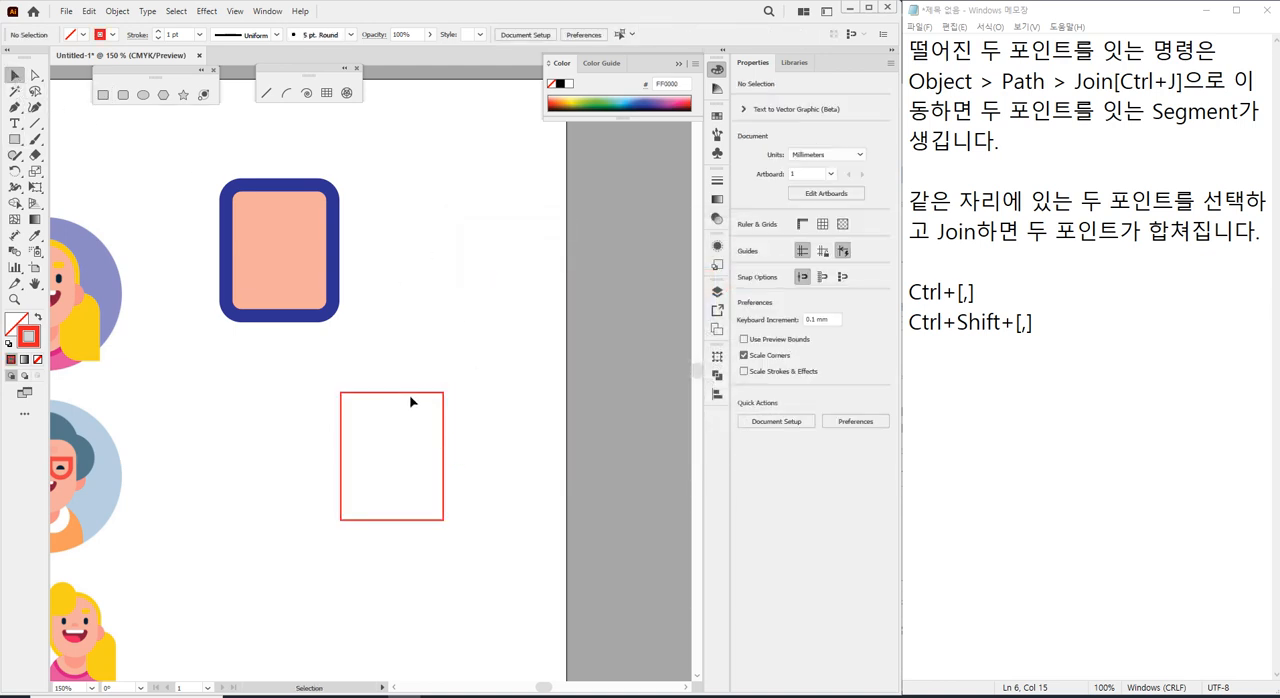
Copy the rounded rectangle's fill and stroke onto the red-outlined rectangle with the Eyedropper, and undo the change.
left_click(414, 395)
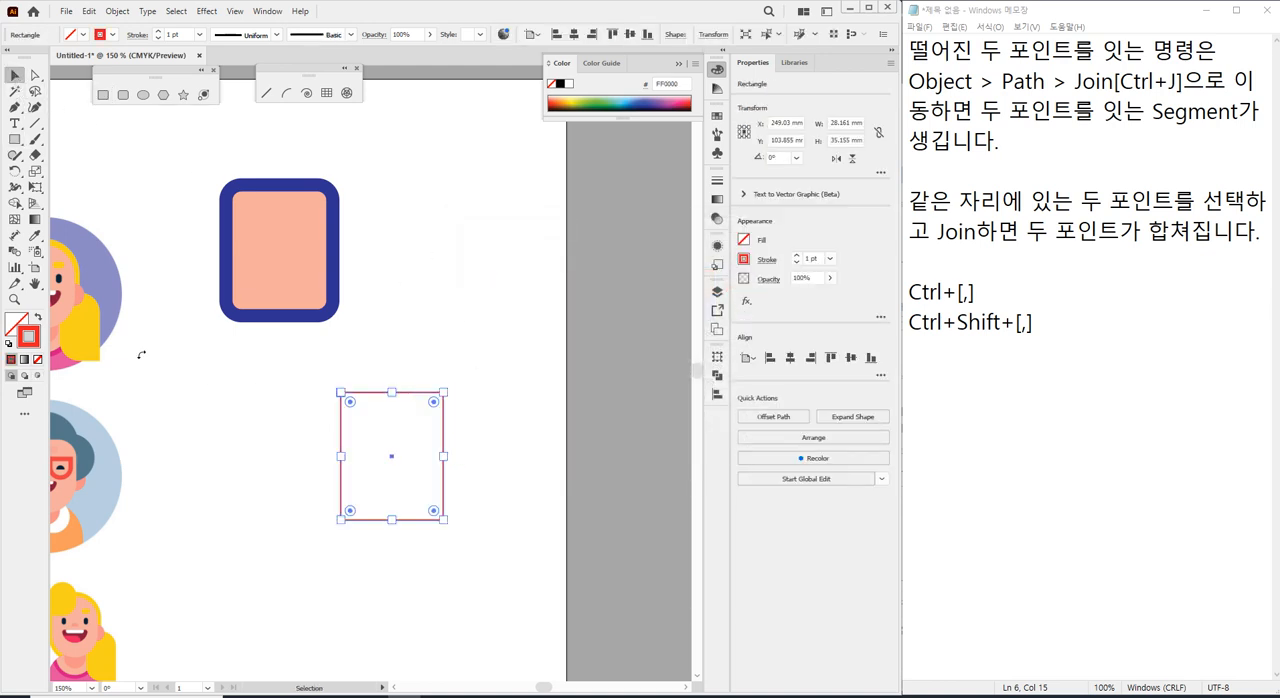
left_click(37, 237)
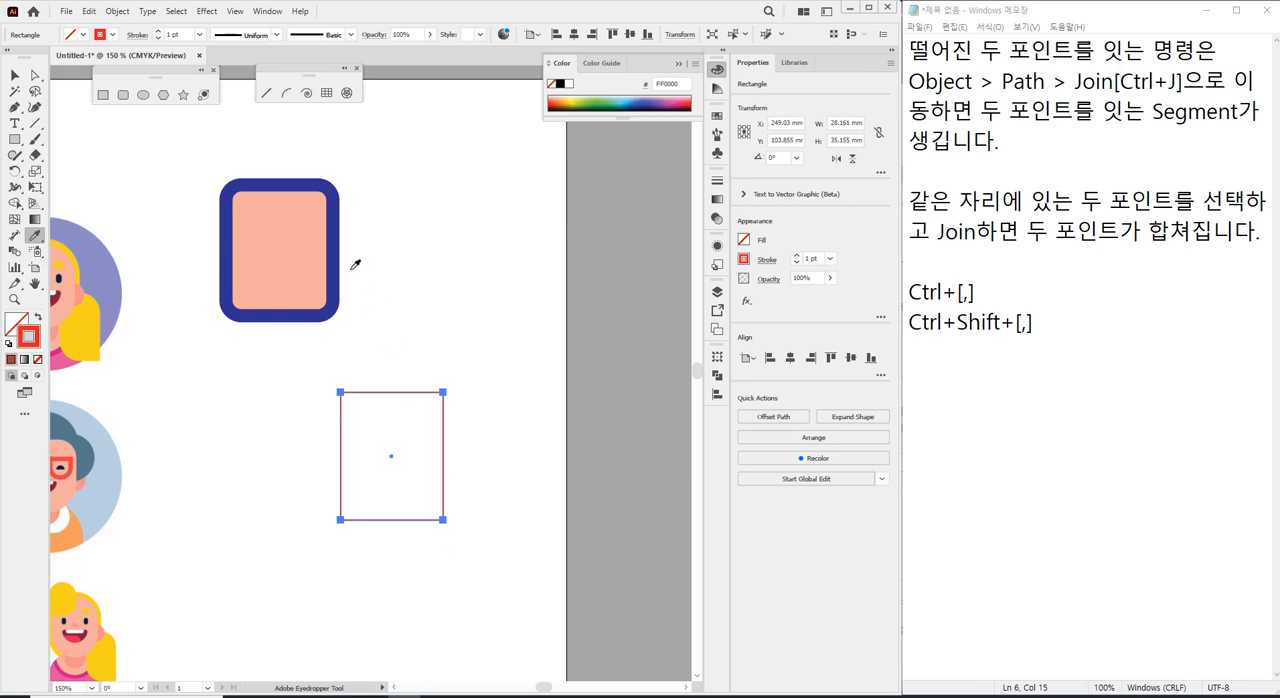
left_click(281, 250)
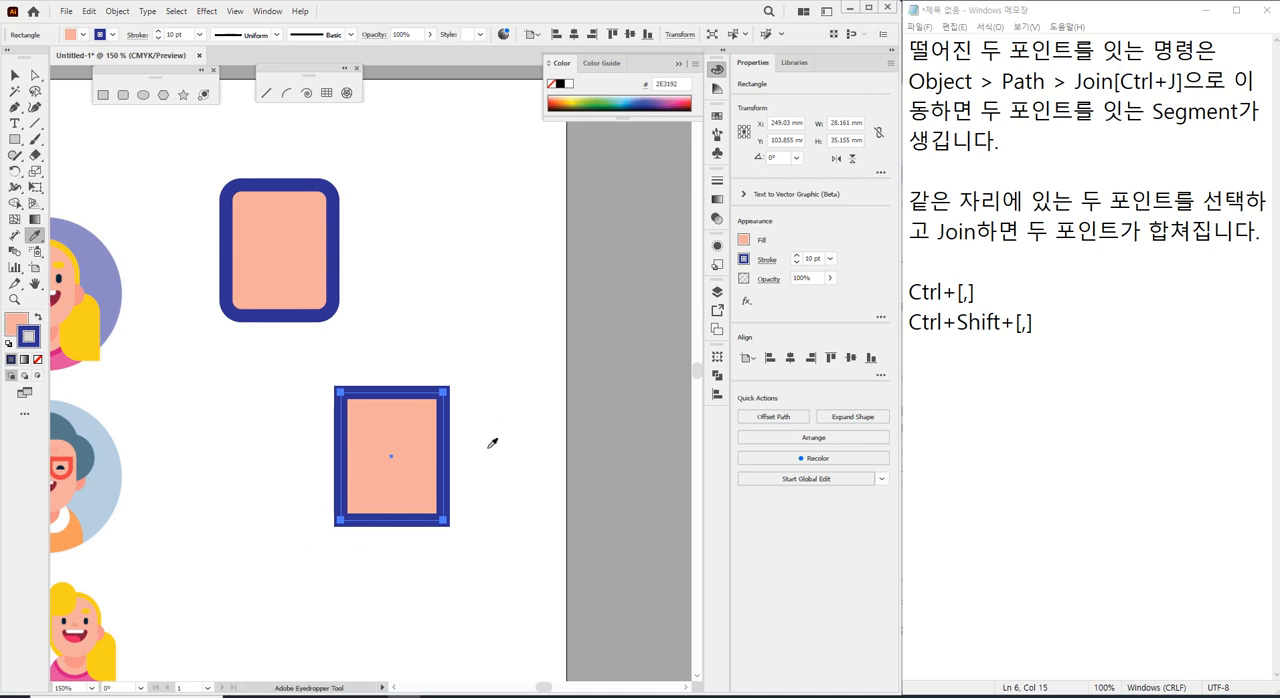
left_click(448, 404)
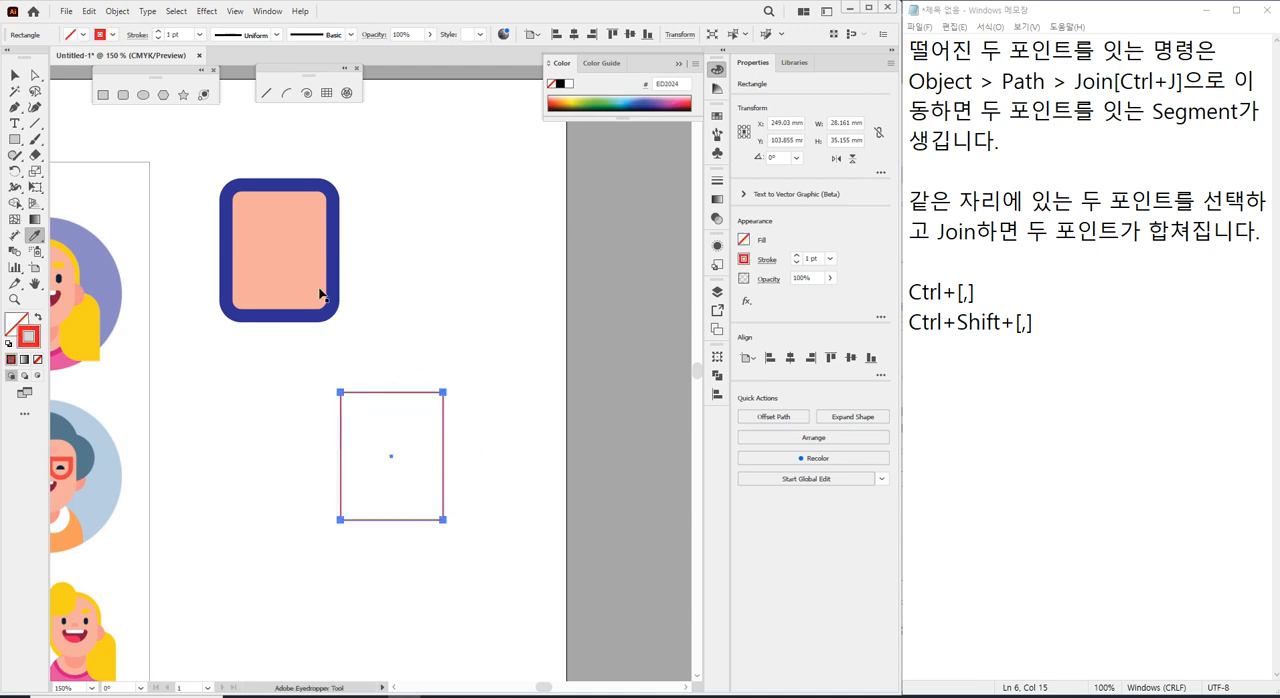
Try passing the red outline style to the rounded rectangle and sampling in the opposite direction with the Eyedropper, undoing each transfer.
left_click(288, 269, "ctrl")
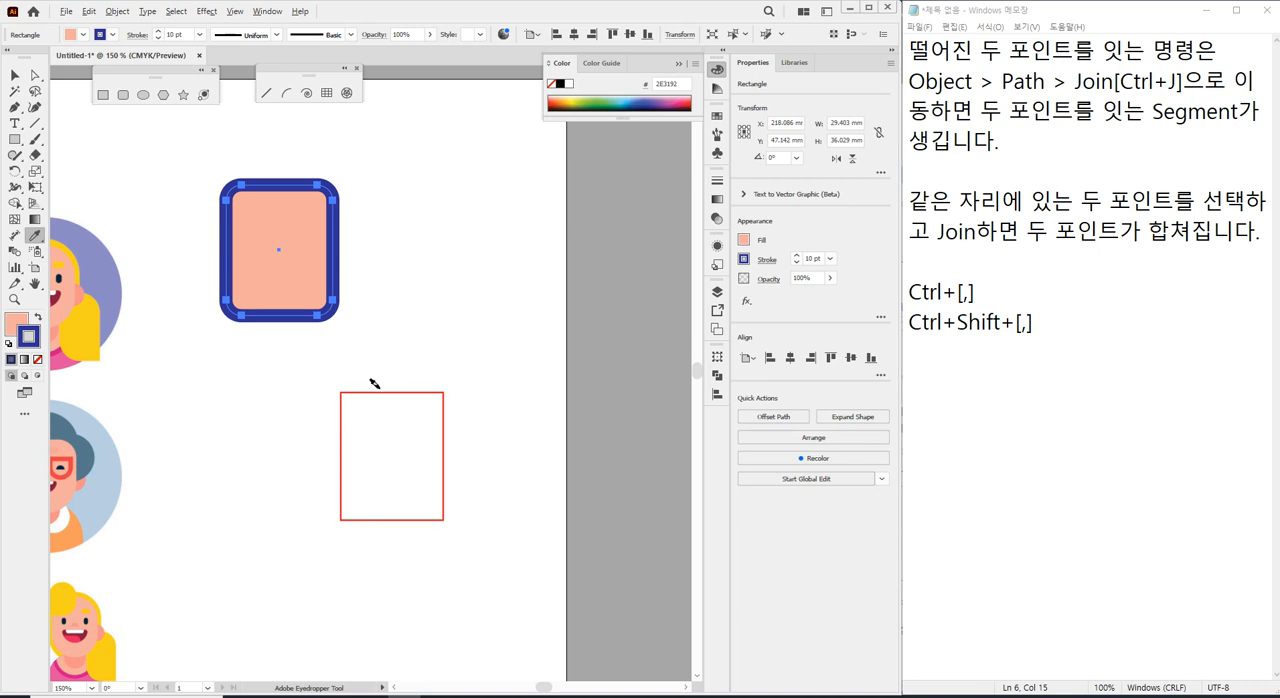
key("ctrl")
left_click(430, 393, "ctrl")
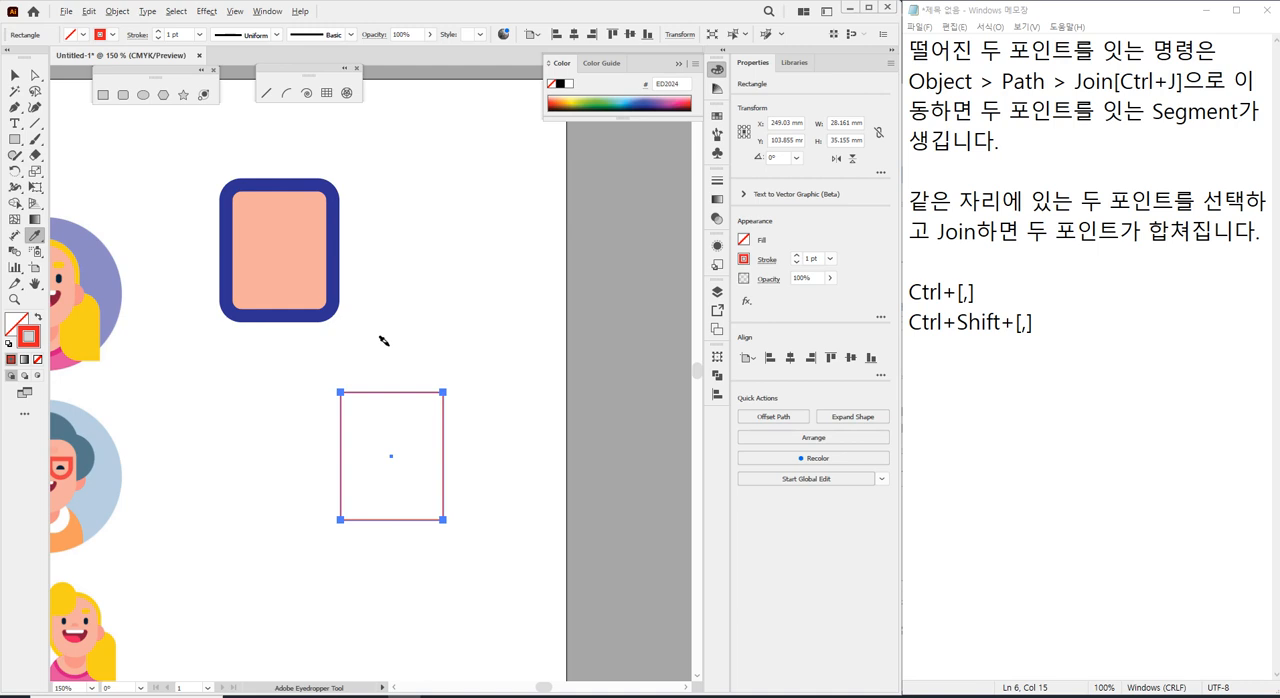
left_click(289, 240, "alt")
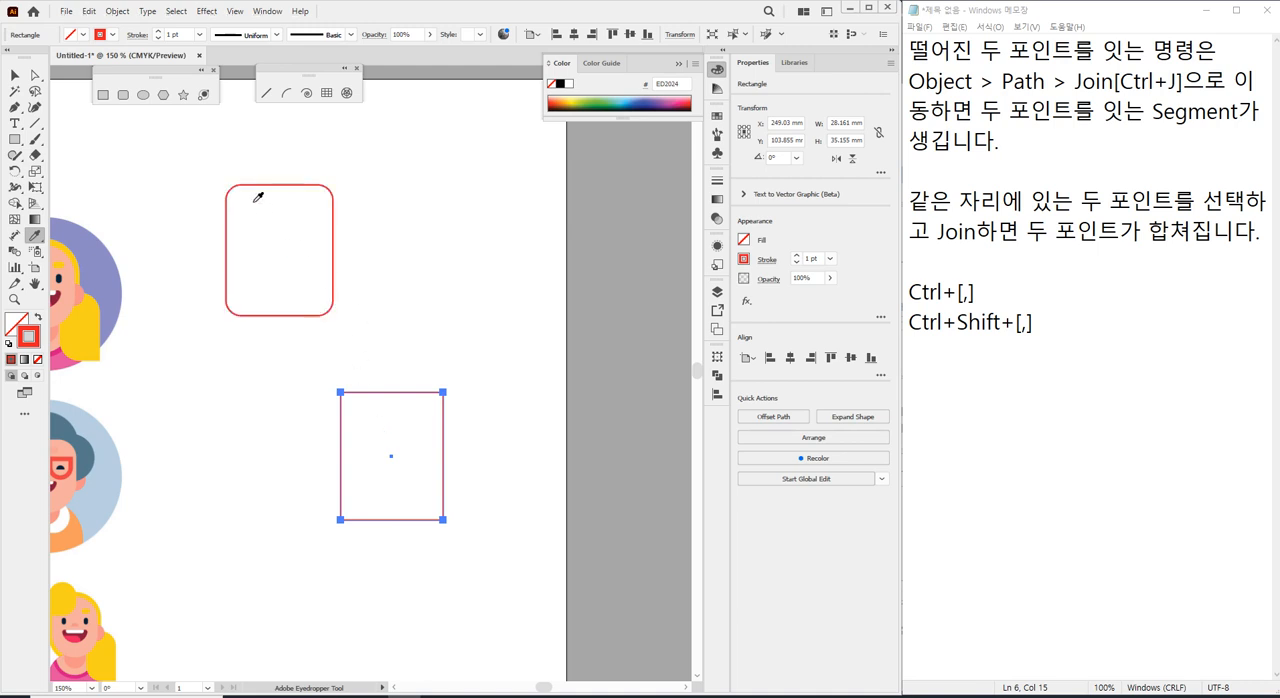
key("ctrl+z")
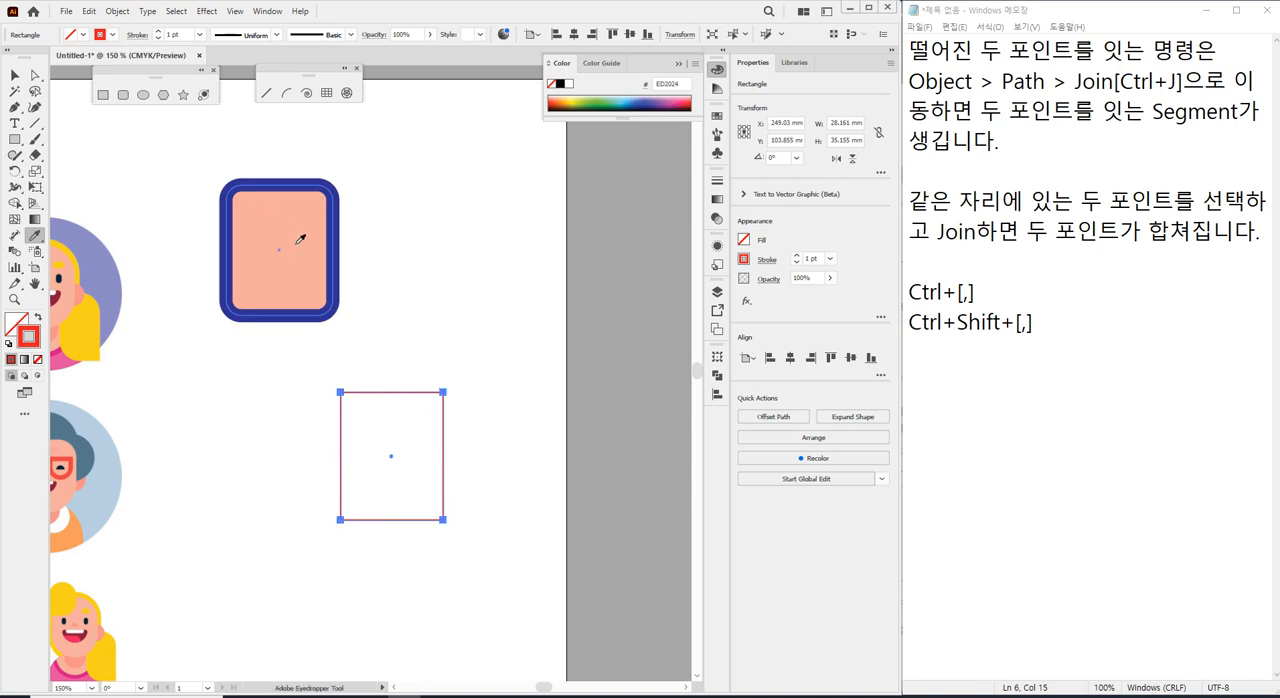
left_click(297, 242)
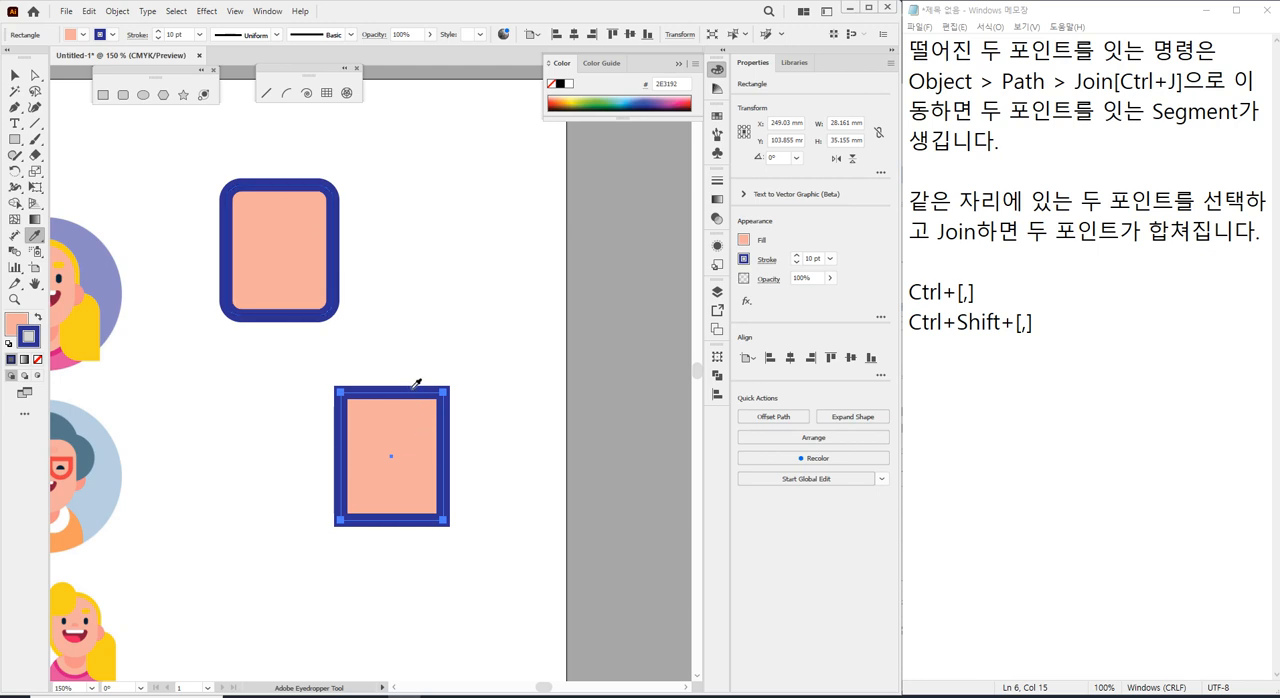
key("ctrl+z")
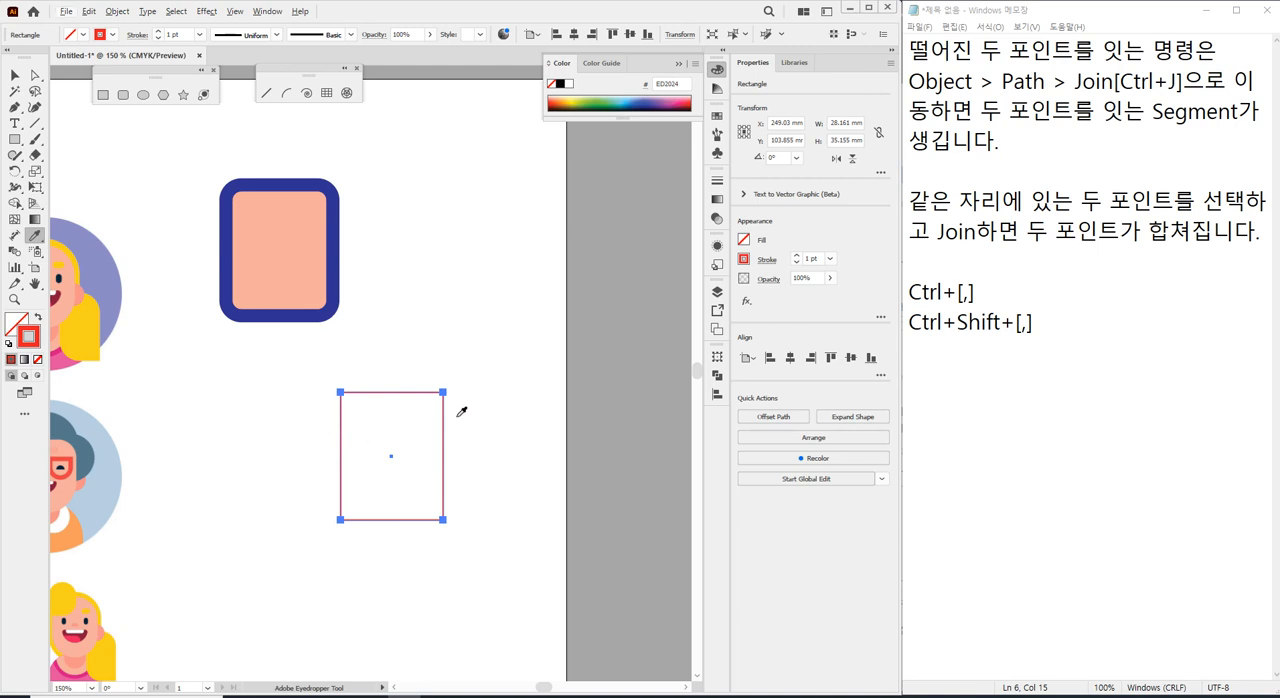
Undo another red outline transfer to the rounded rectangle and copy the rounded rectangle's fill and 10 pt blue stroke onto the square-cornered one.
left_click(281, 219, "alt")
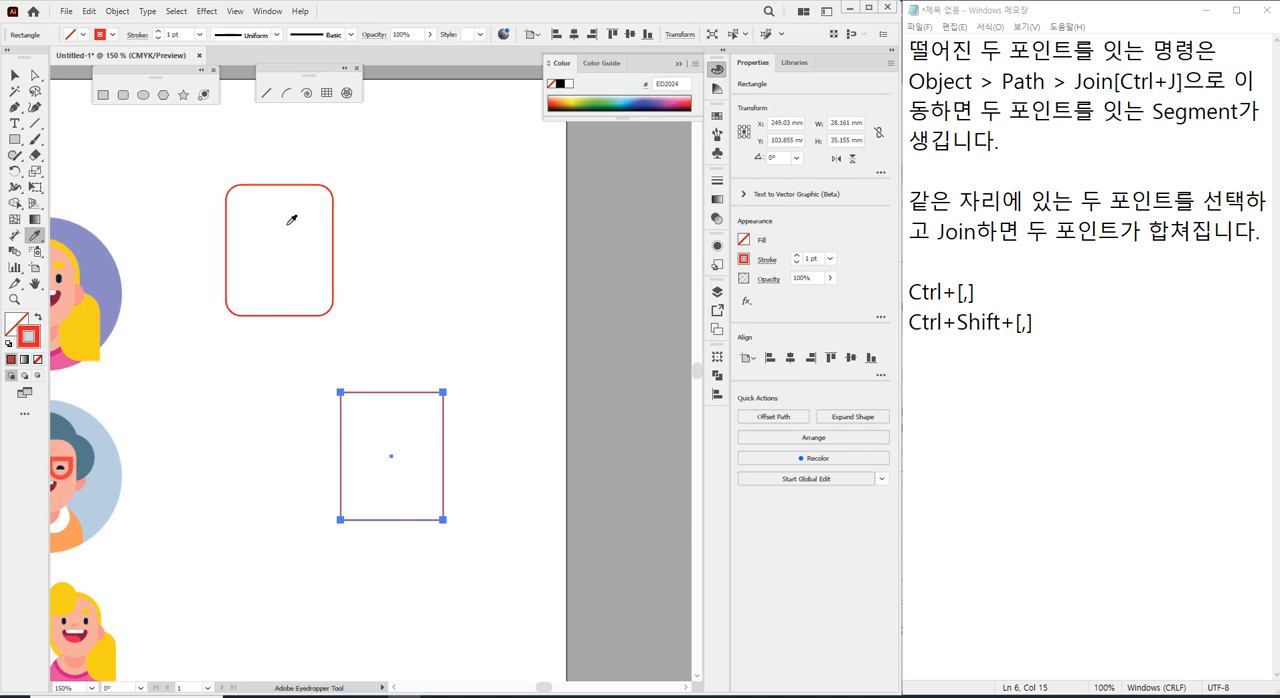
left_click(332, 250, "alt")
key("ctrl+z")
left_click(317, 251)
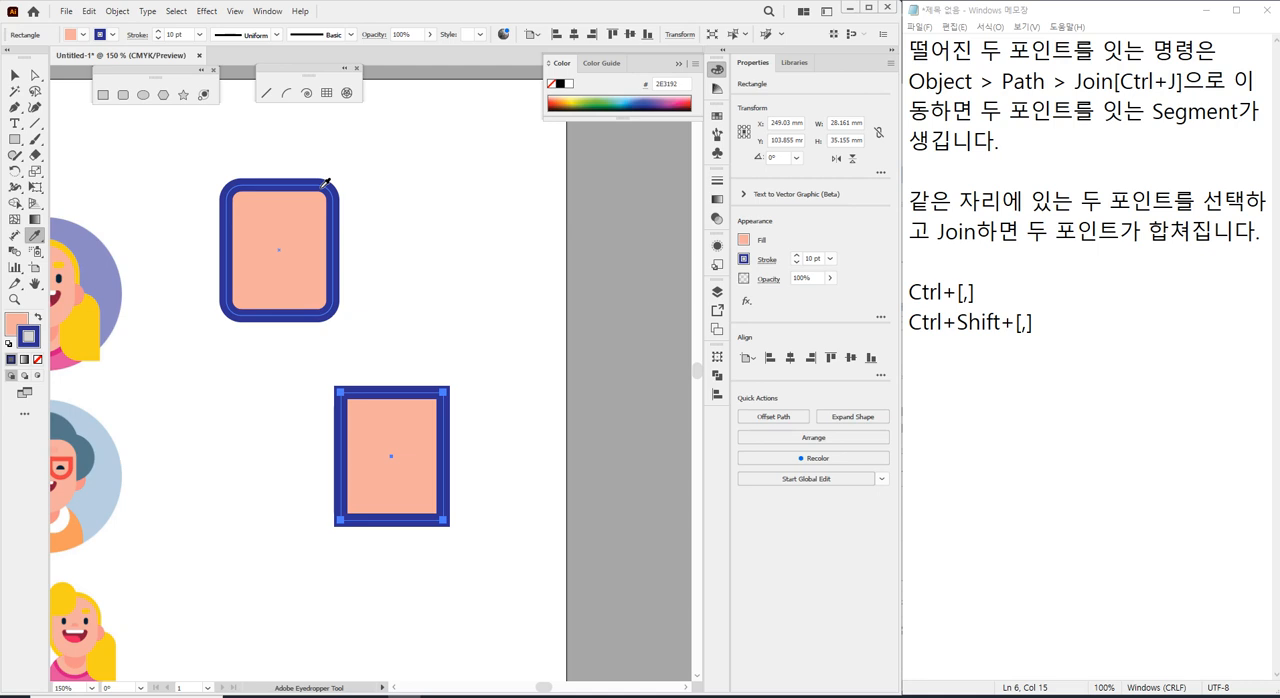
Recolour the square-cornered rectangle's stroke magenta, and resample the rounded rectangle's blue border onto it with the Eyedropper.
left_click(111, 35)
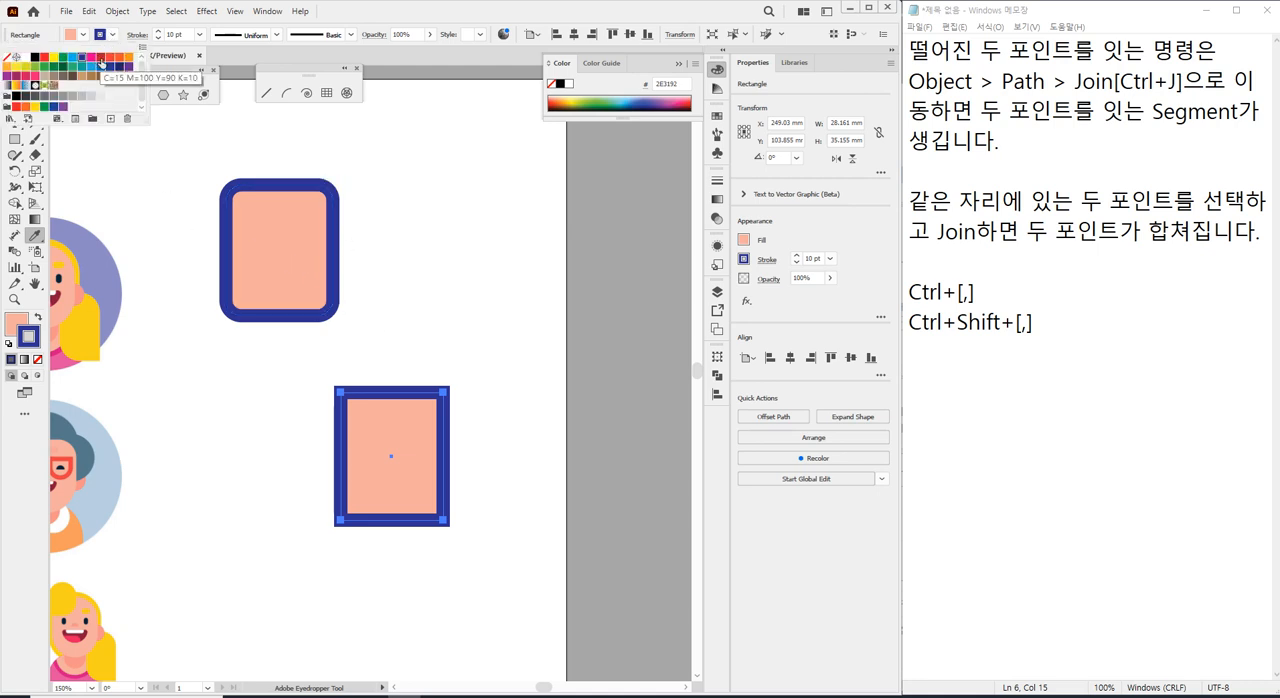
left_click(97, 61)
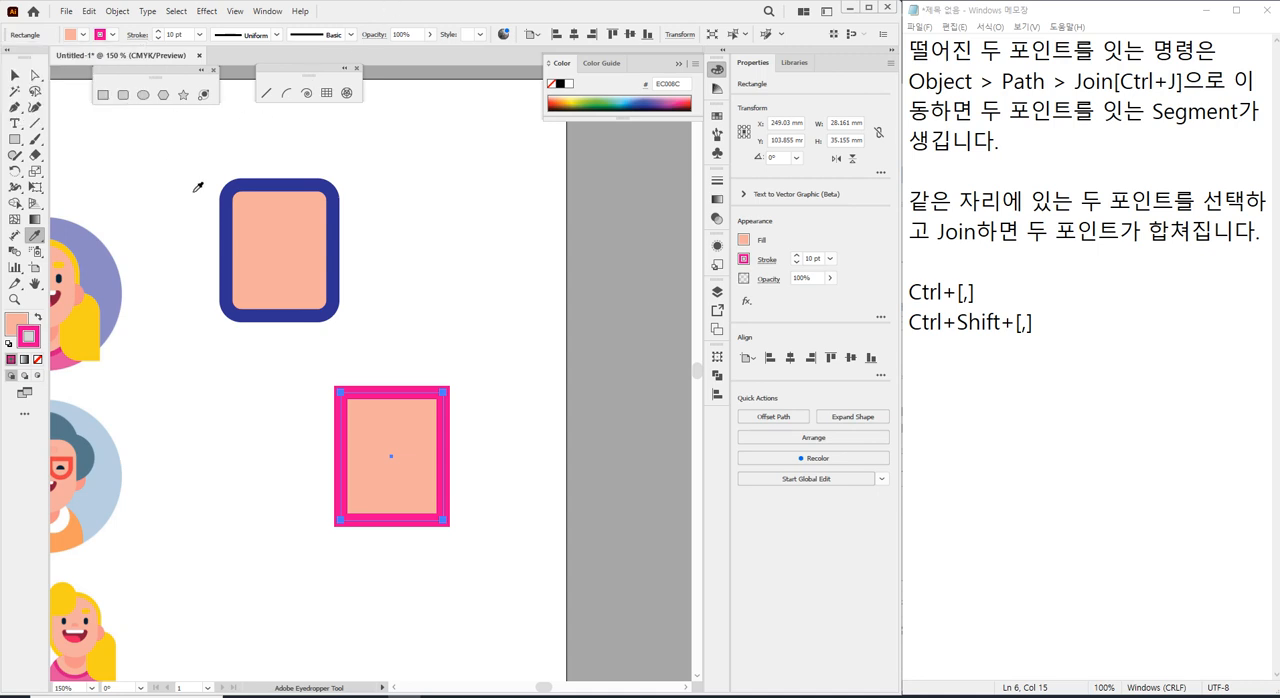
left_click(313, 184)
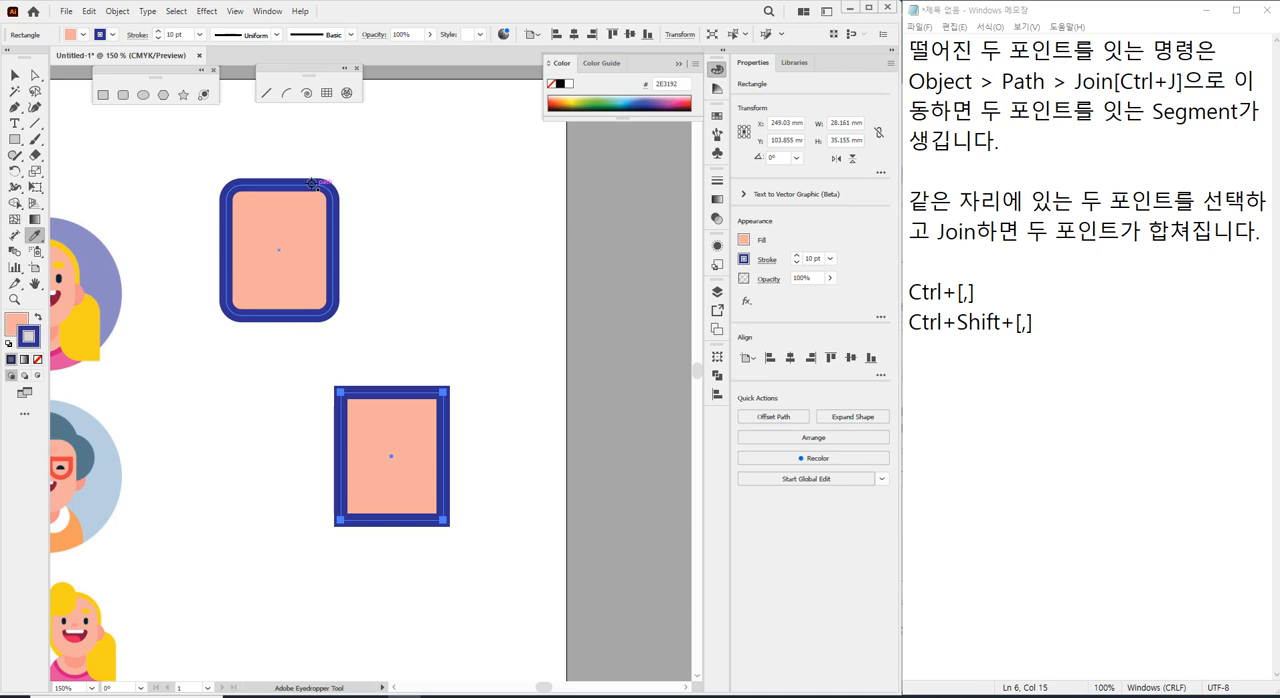
Undo the blue border transfer to the square-cornered rectangle, sample the rounded rectangle's border again with the Eyedropper, and undo that too.
key("ctrl+z")
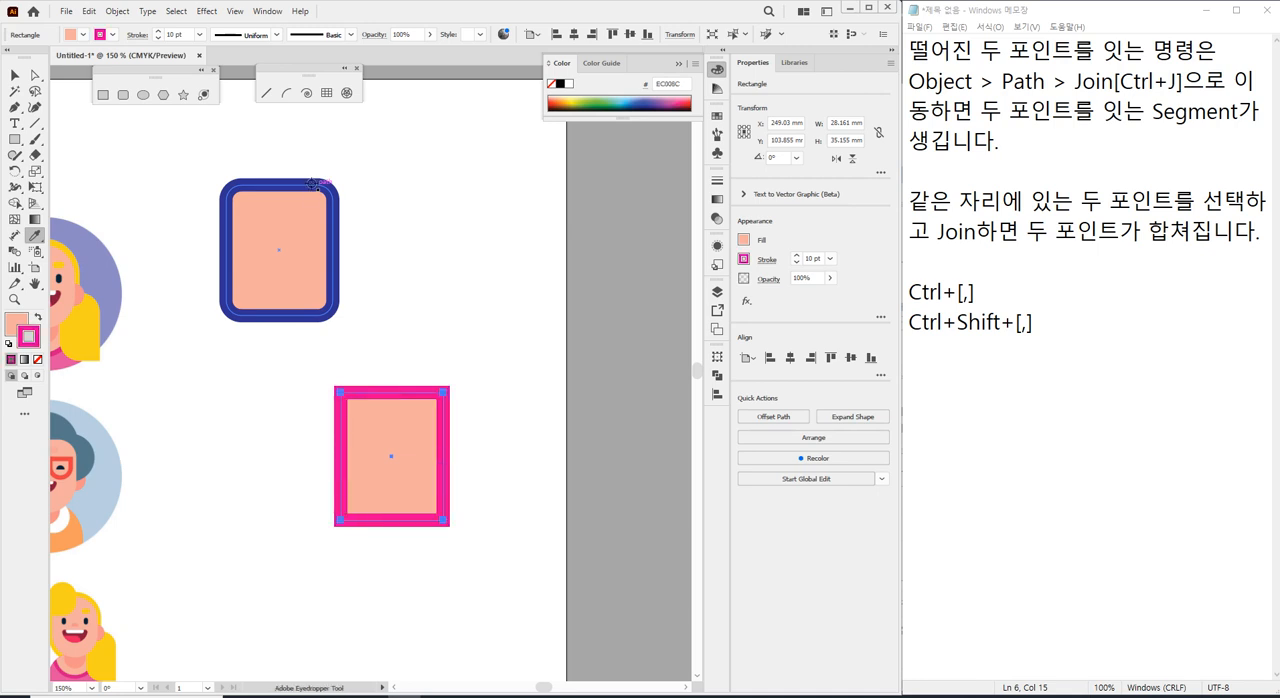
left_click(313, 184)
key("ctrl+z")
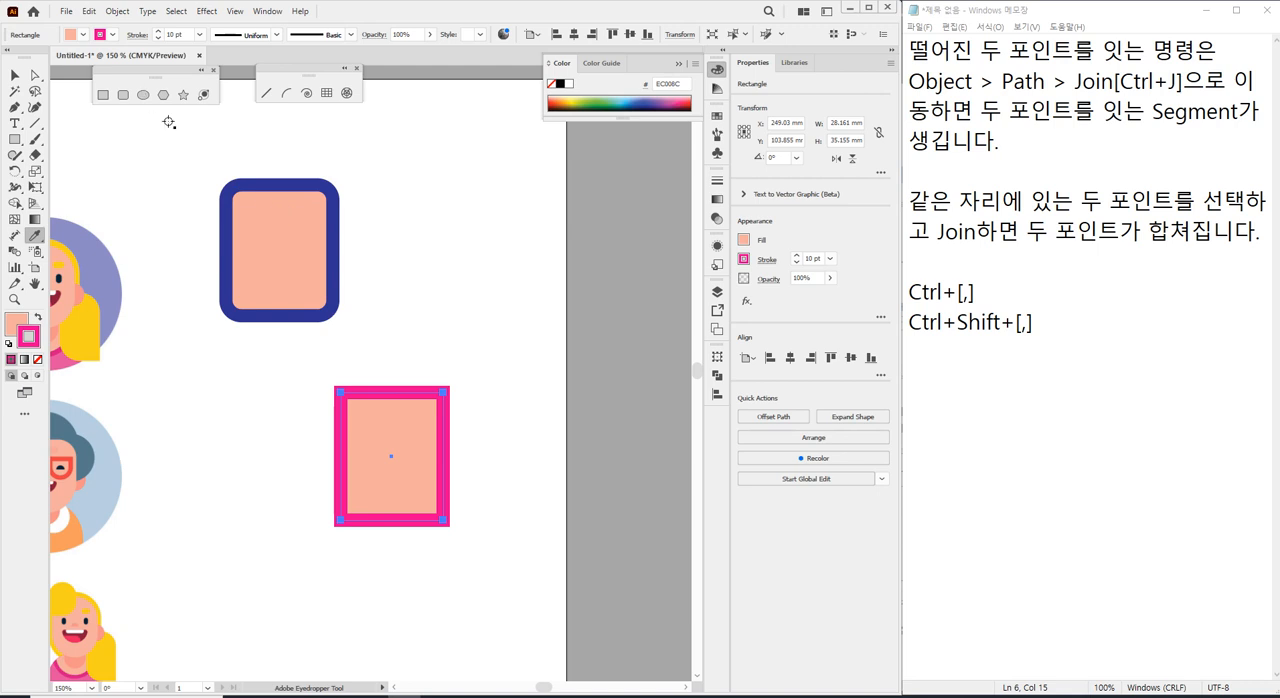
Fill the rounded rectangle with light blue and sample only its dark blue border colour onto the square-cornered rectangle's stroke with the Eyedropper.
left_click(276, 225, "ctrl")
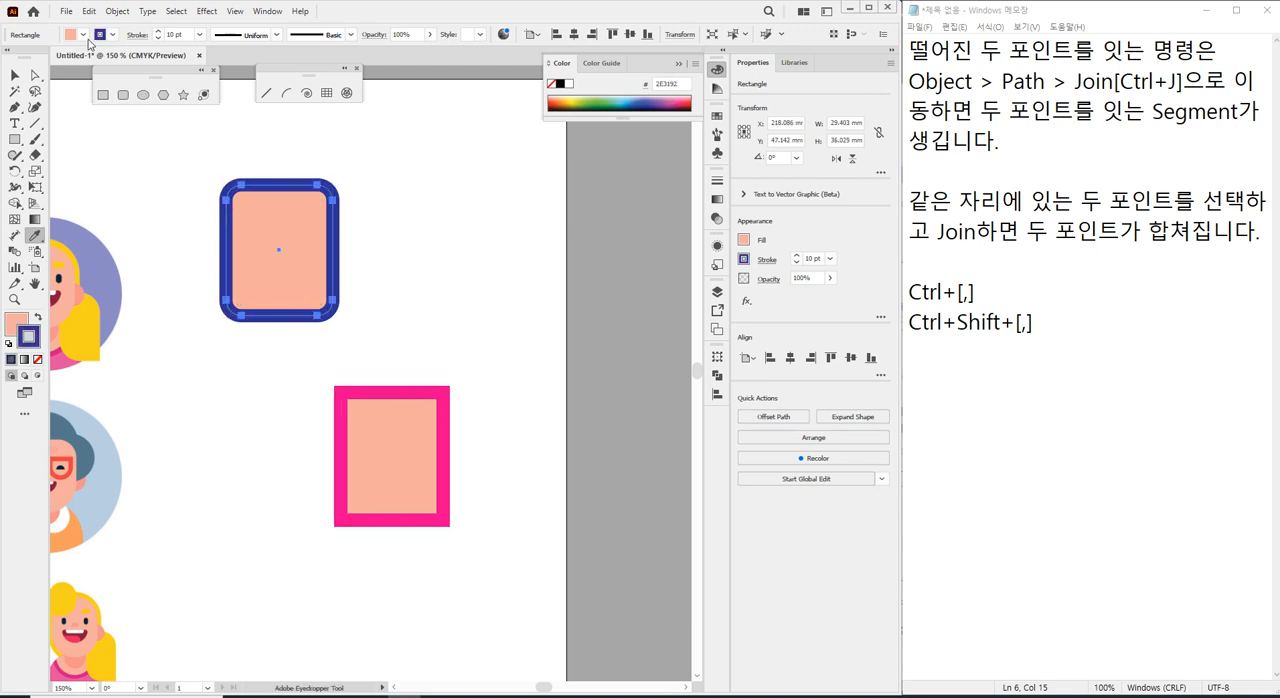
left_click(83, 35)
left_click(84, 62)
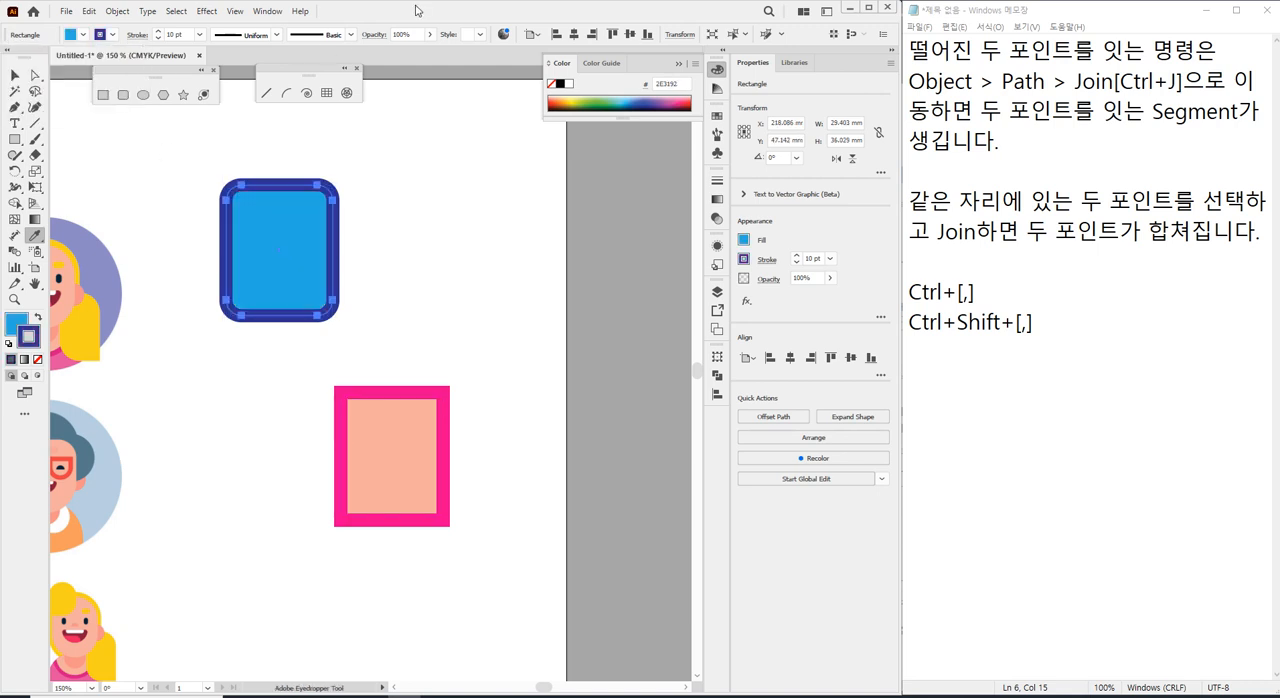
left_click(388, 425, "ctrl")
left_click(290, 184, "shift")
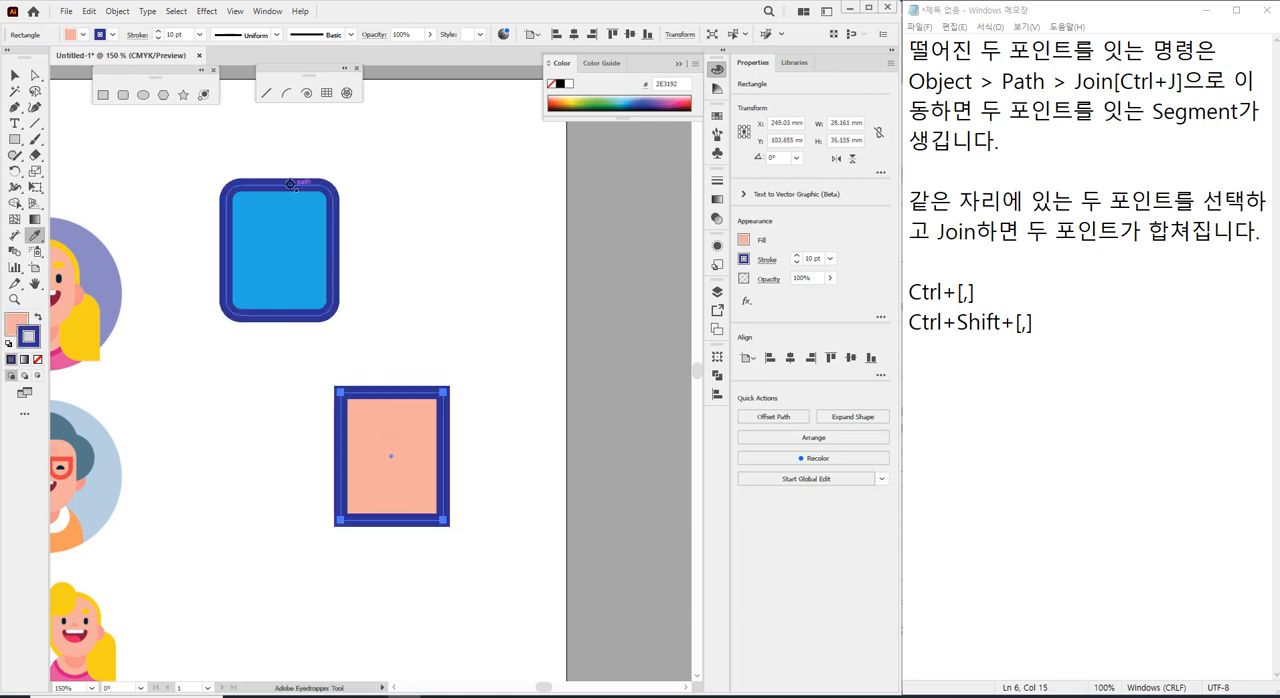
Select the rounded ear outline on the bald man, try sampling the small bald figure's blue shirt with the Eyedropper, and undo it.
left_click_drag(161, 421, 457, 128)
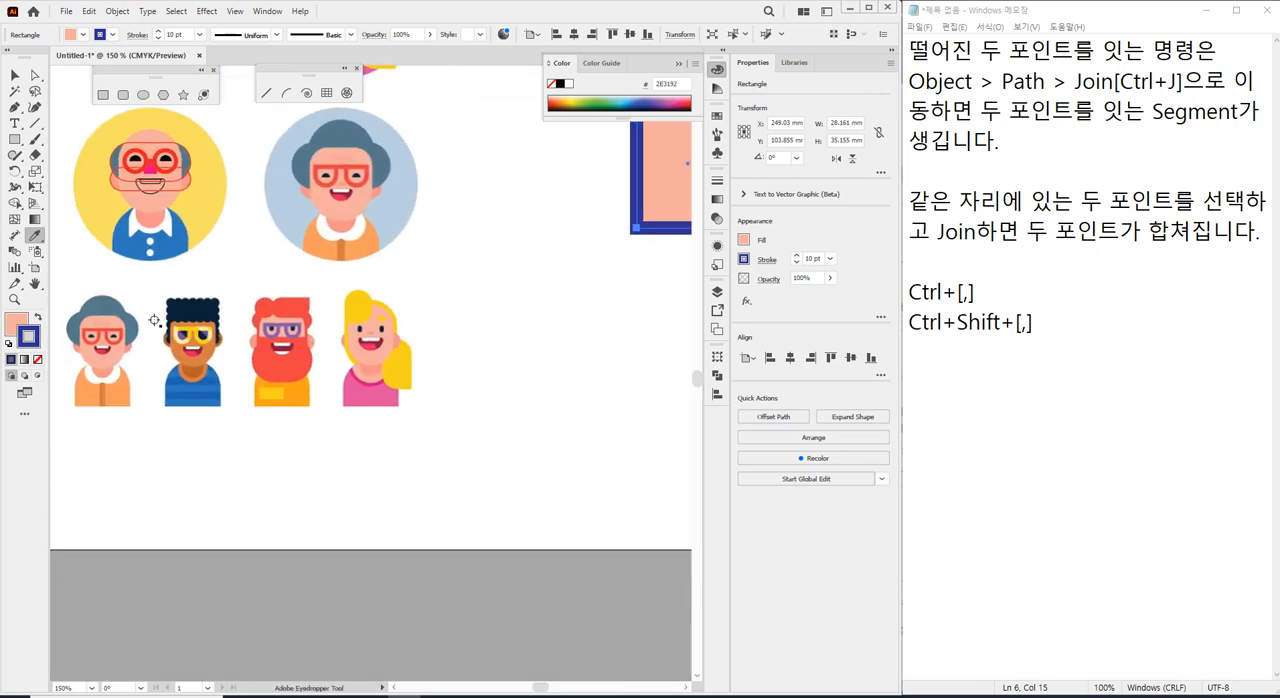
left_click_drag(160, 320, 303, 373)
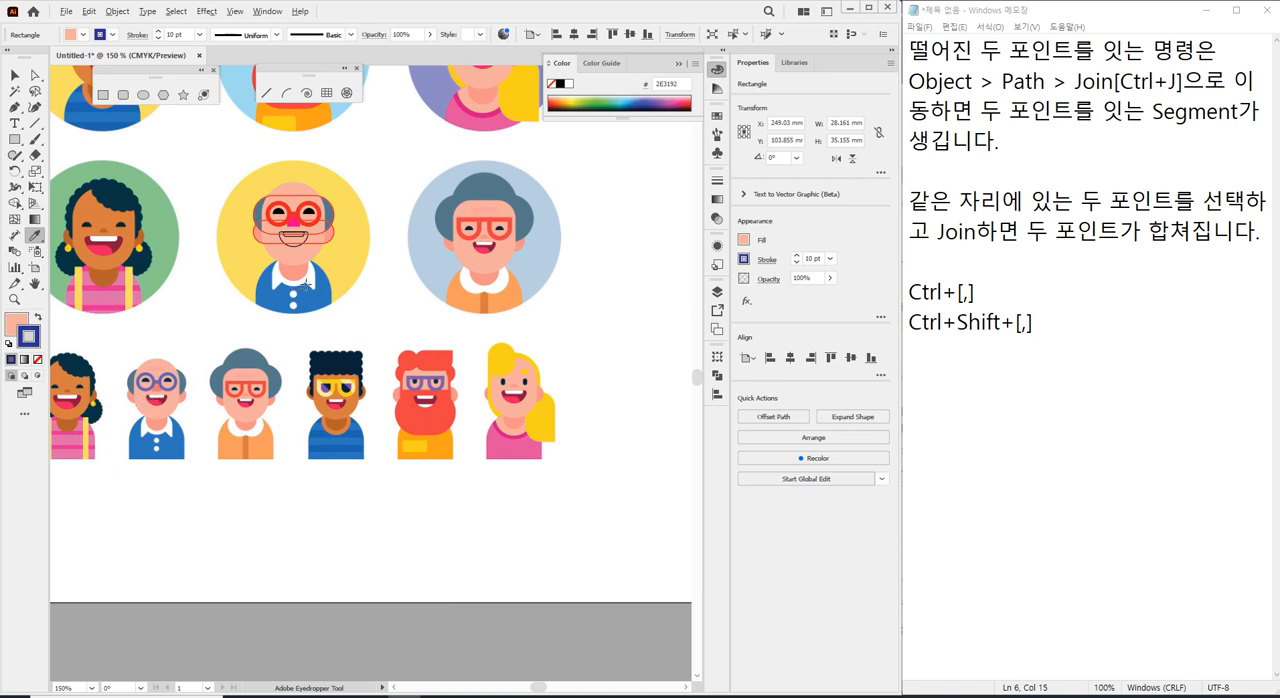
scroll(296, 293, "up", 1)
scroll(296, 296, "up", 2, "alt")
left_click_drag(213, 255, 325, 196)
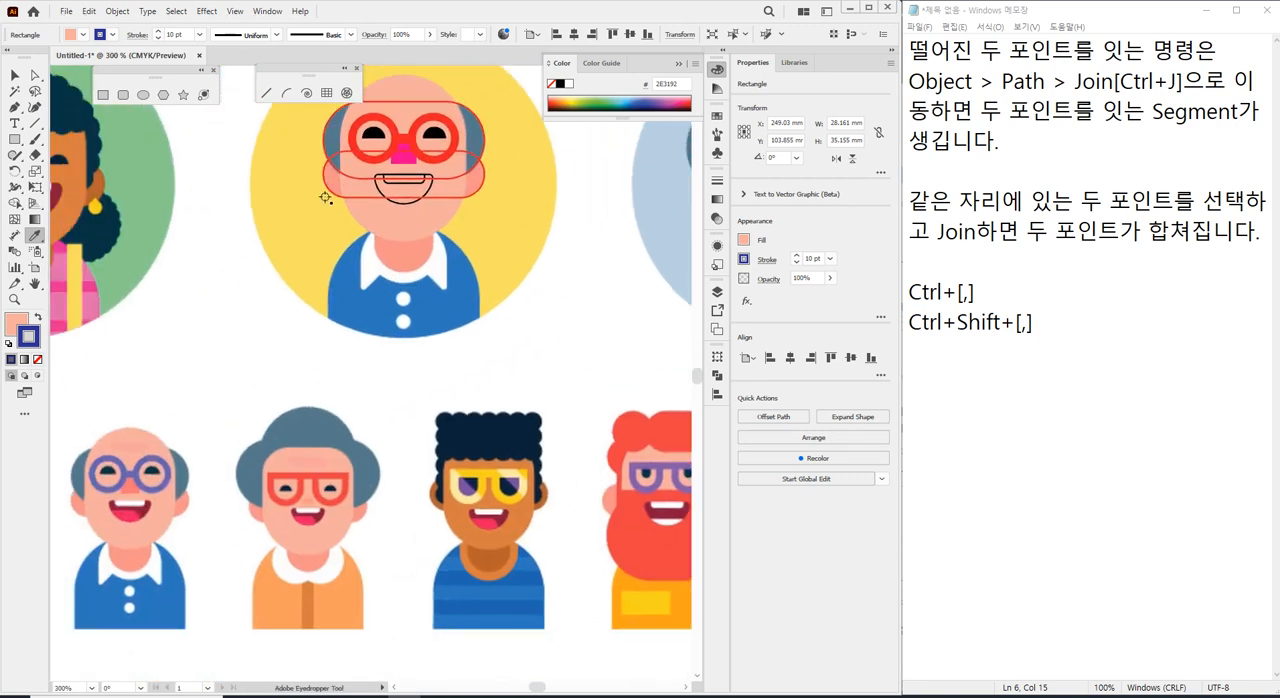
left_click(340, 207)
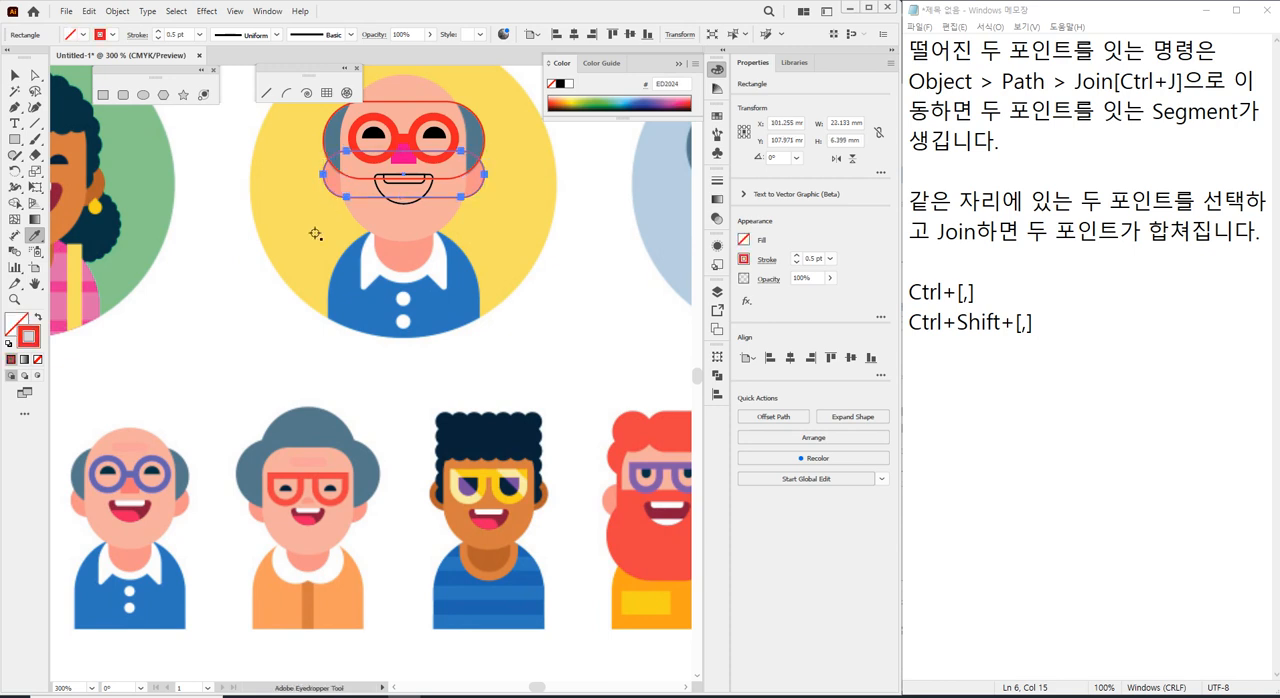
left_click(166, 607)
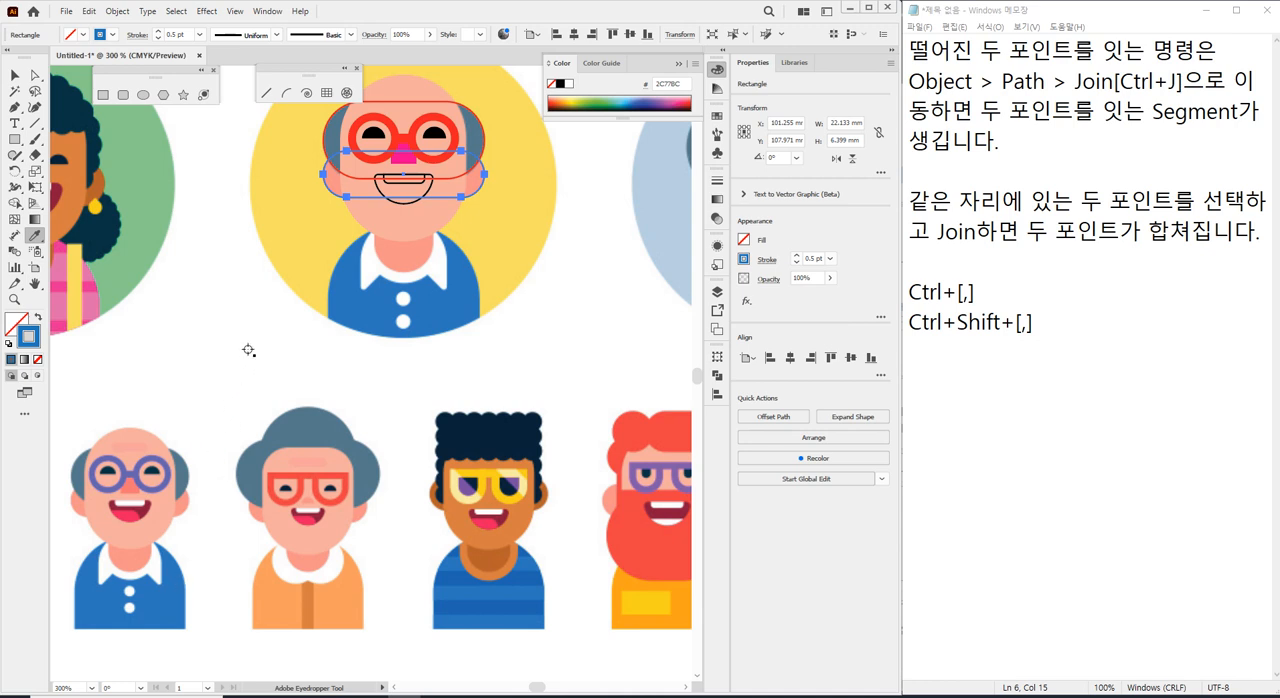
key("ctrl+z")
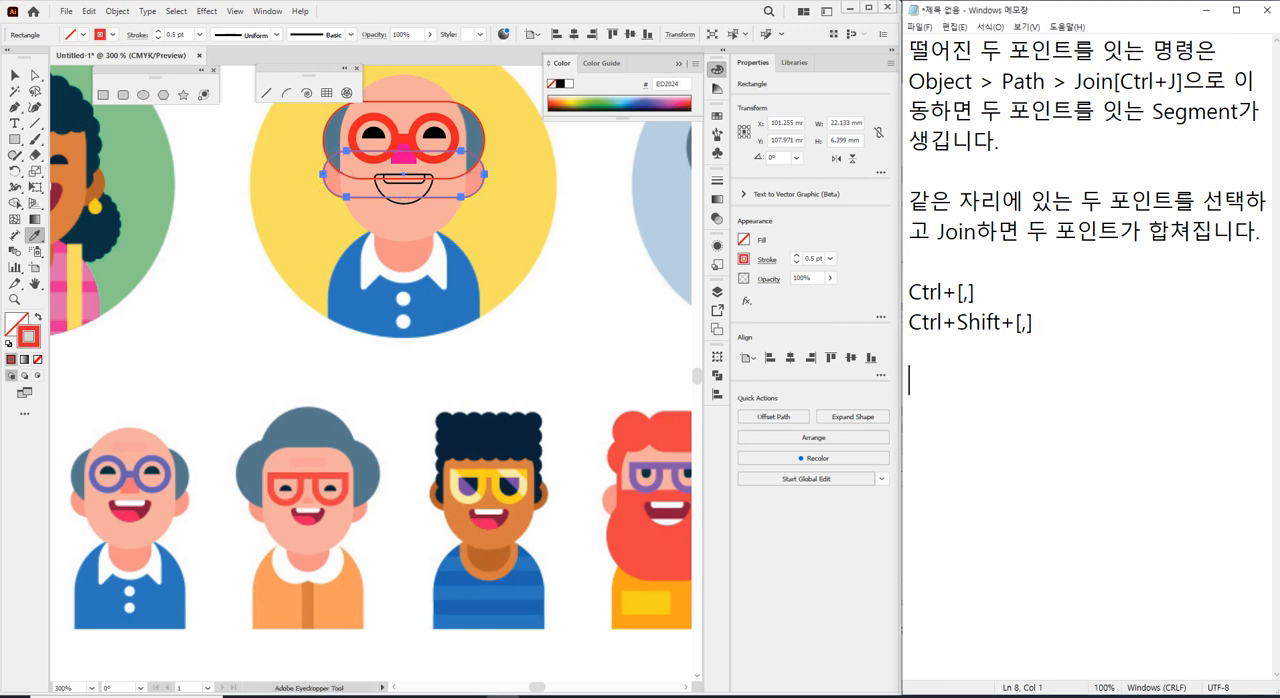
type("DHLRKR")
key("BackSpace")
key("BackSpace")
key("BackSpace")
key("BackSpace")
key("BackSpace")
key("BackSpace")
Add the heading "스포이드 툴 사용" below the existing shortcut notes in Notepad.
type("스포이트")
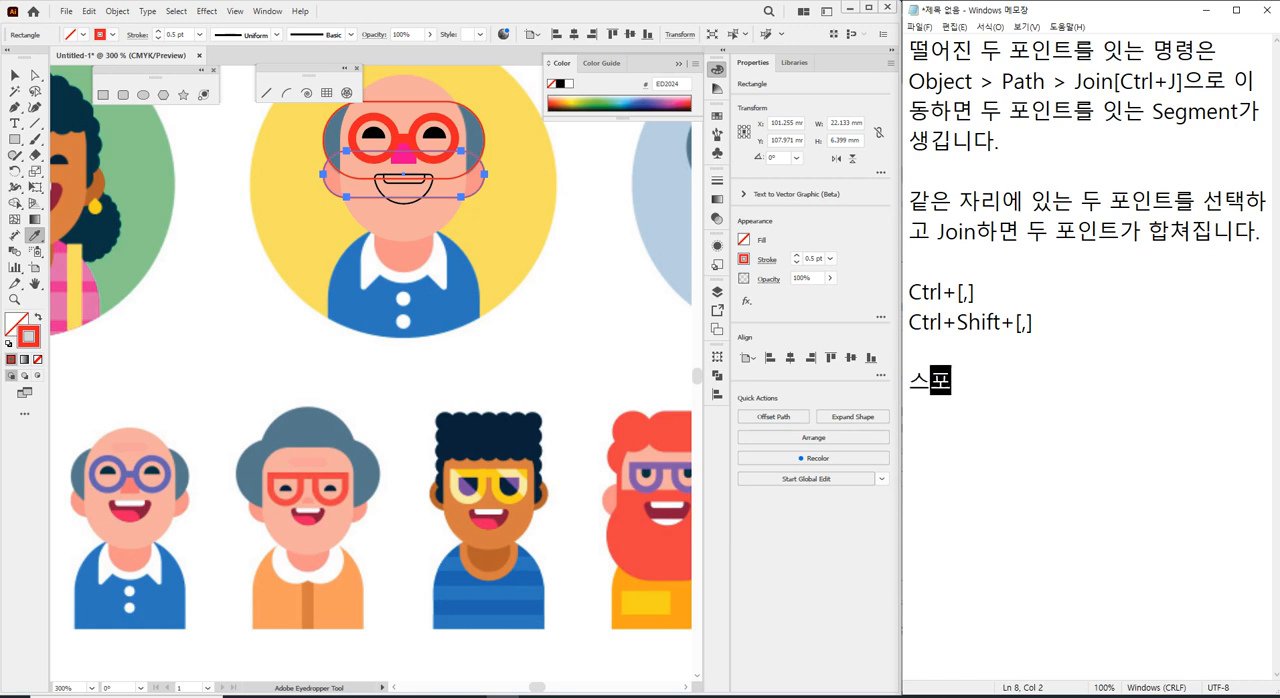
key("BackSpace")
key("BackSpace")
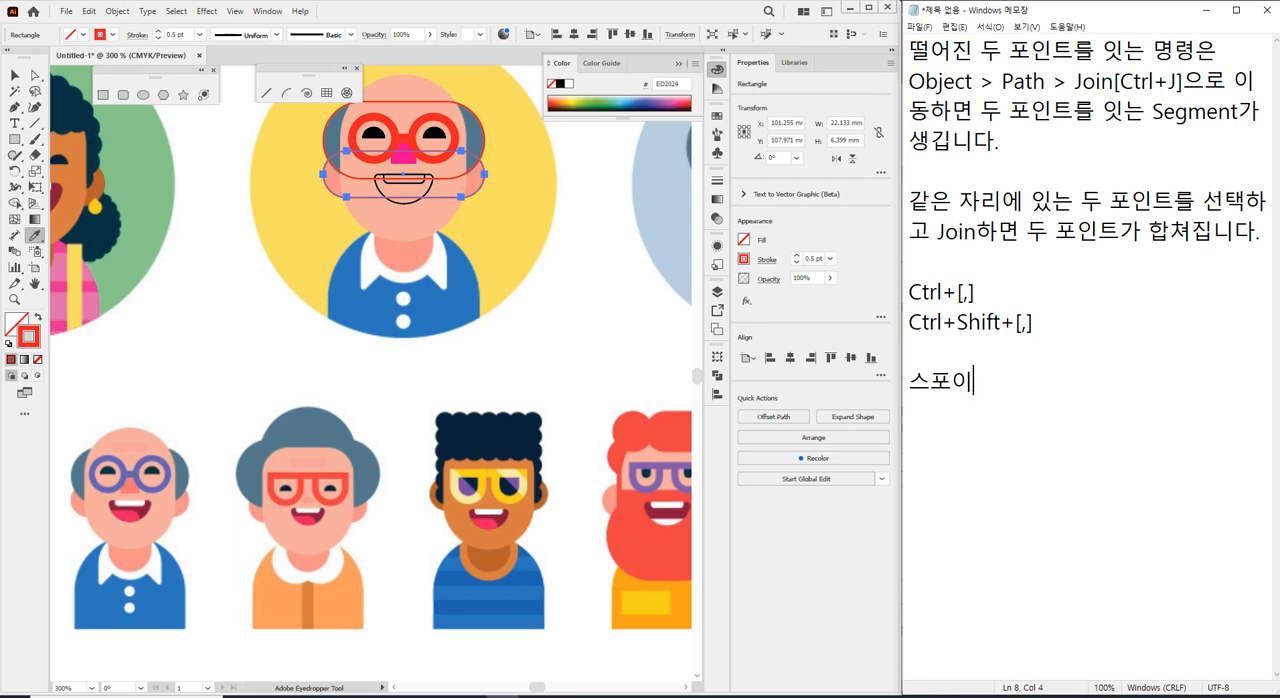
type("드 툴 사용")
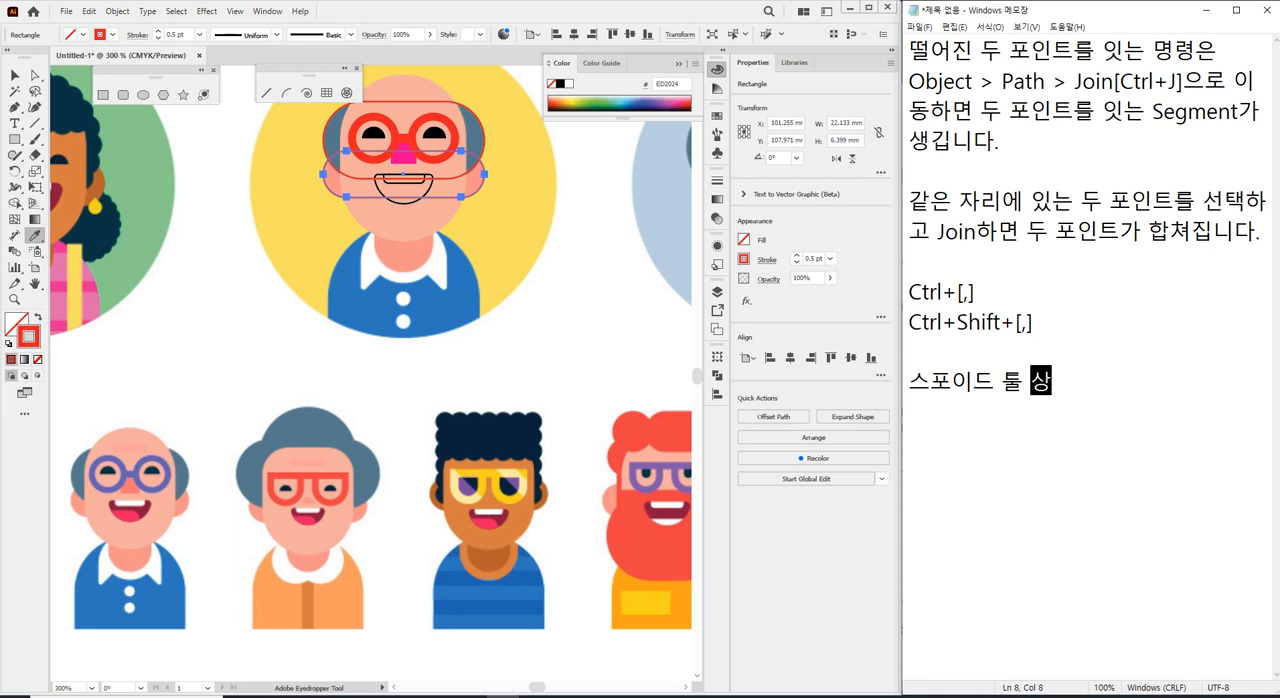
Start a new line under the heading with the text "오브젝트 선택 한 후에".
key("Return")
type("오브젝트")
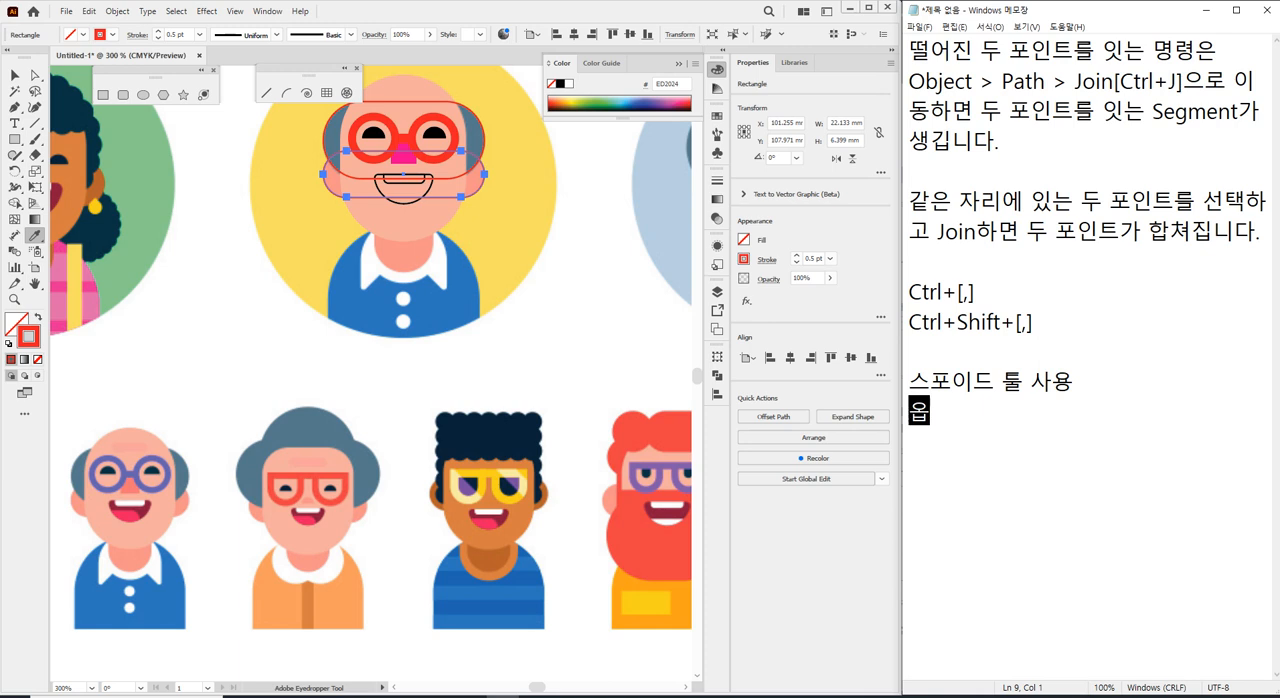
type("선")
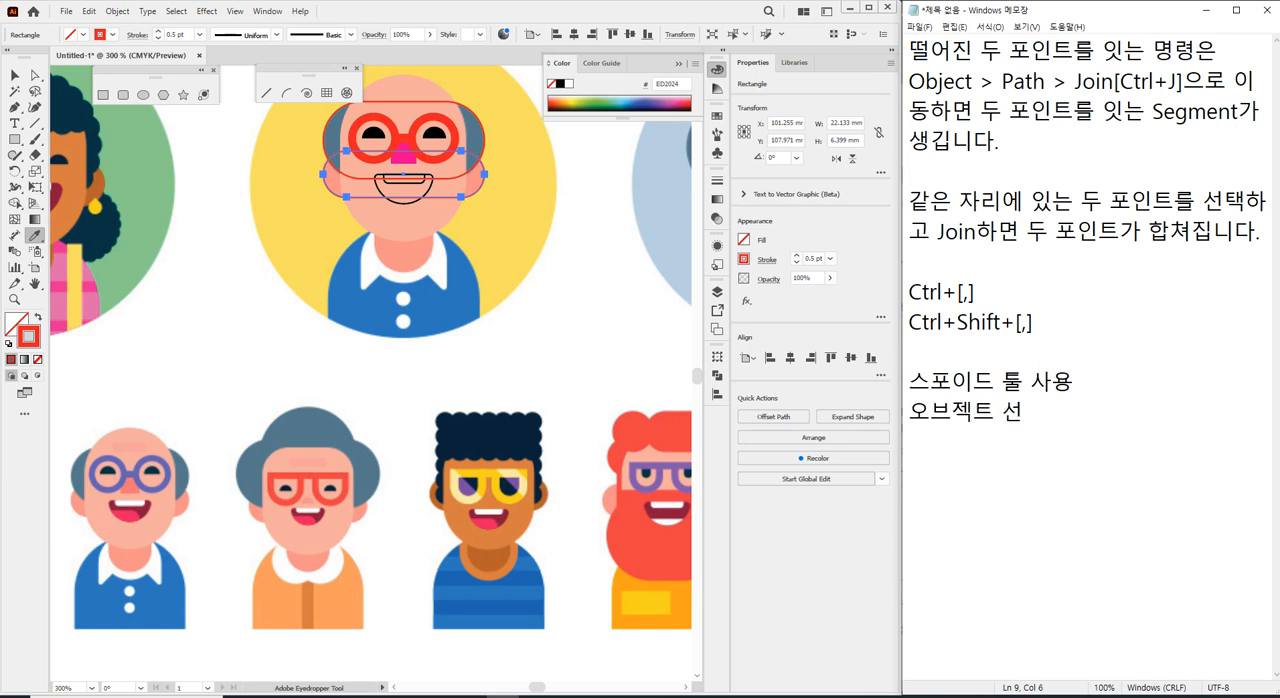
type("택 >")
key("BackSpace")
type(">")
key("BackSpace")
type("한 후에")
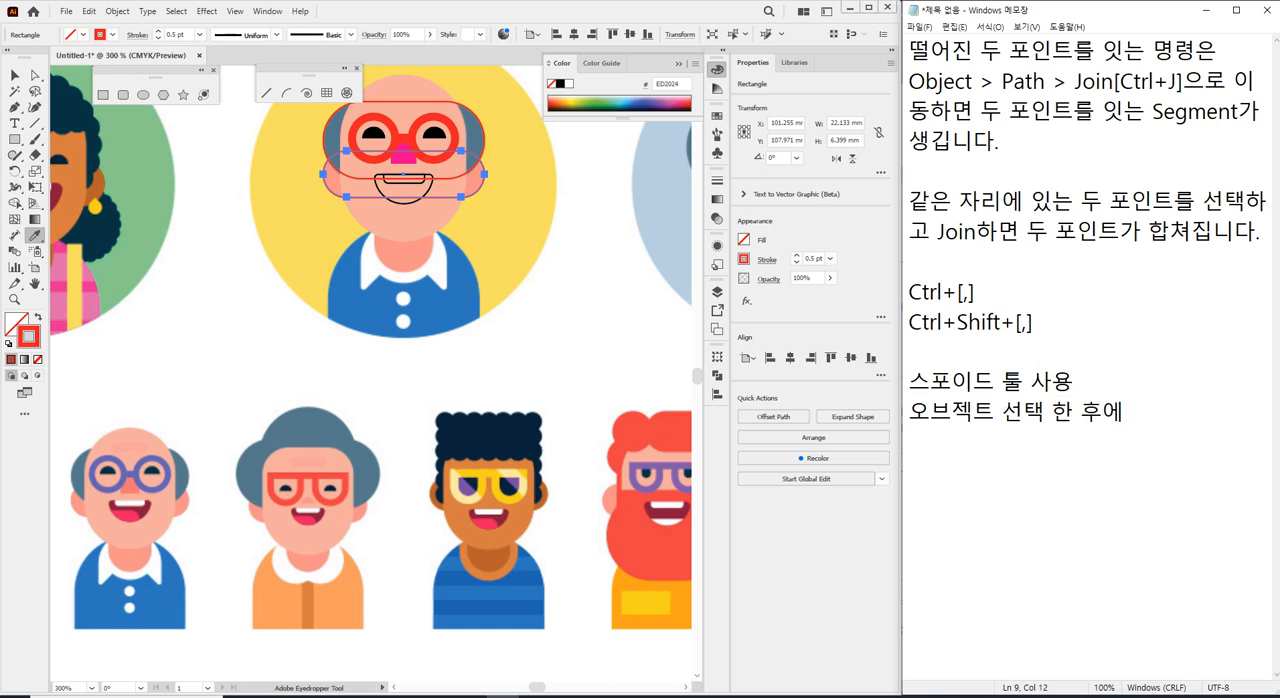
type(" 다른 오ㅂ")
type("브벡트를")
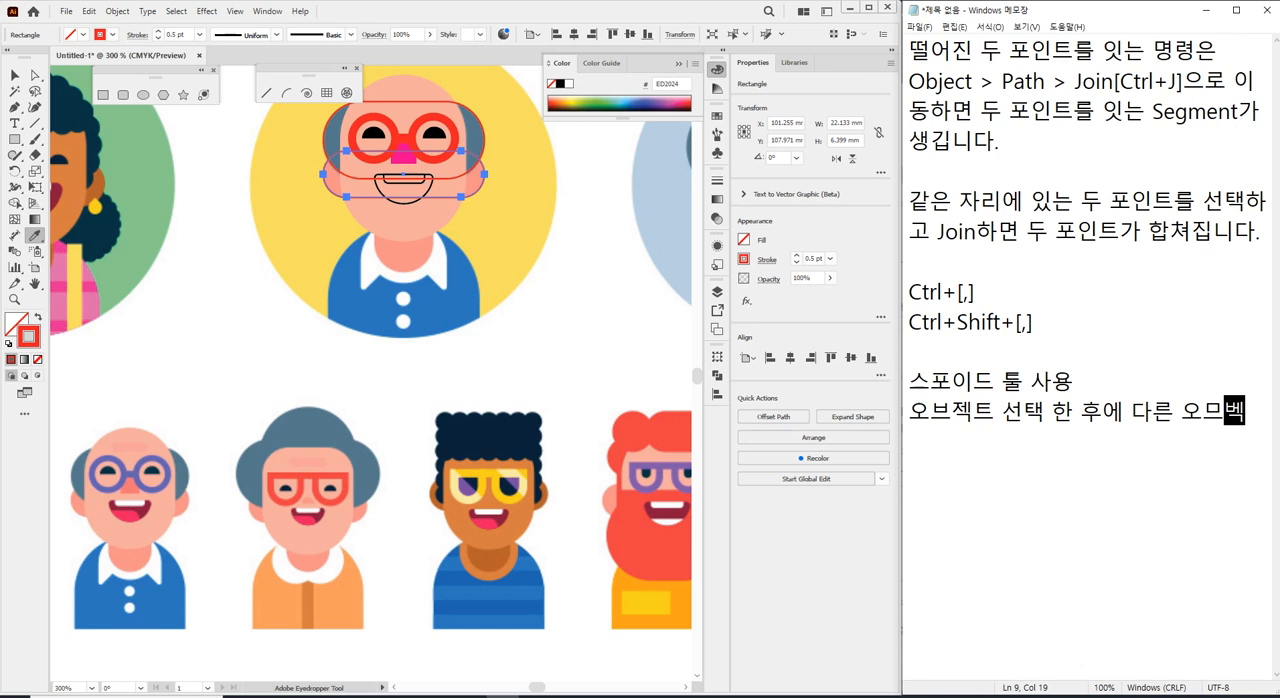
Continue the Eyedropper note with "다른 오브젝트를 클릭하면", correcting the misspelled word for object.
key("BackSpace")
key("BackSpace")
key("BackSpace")
key("BackSpace")
key("BackSpace")
key("BackSpace")
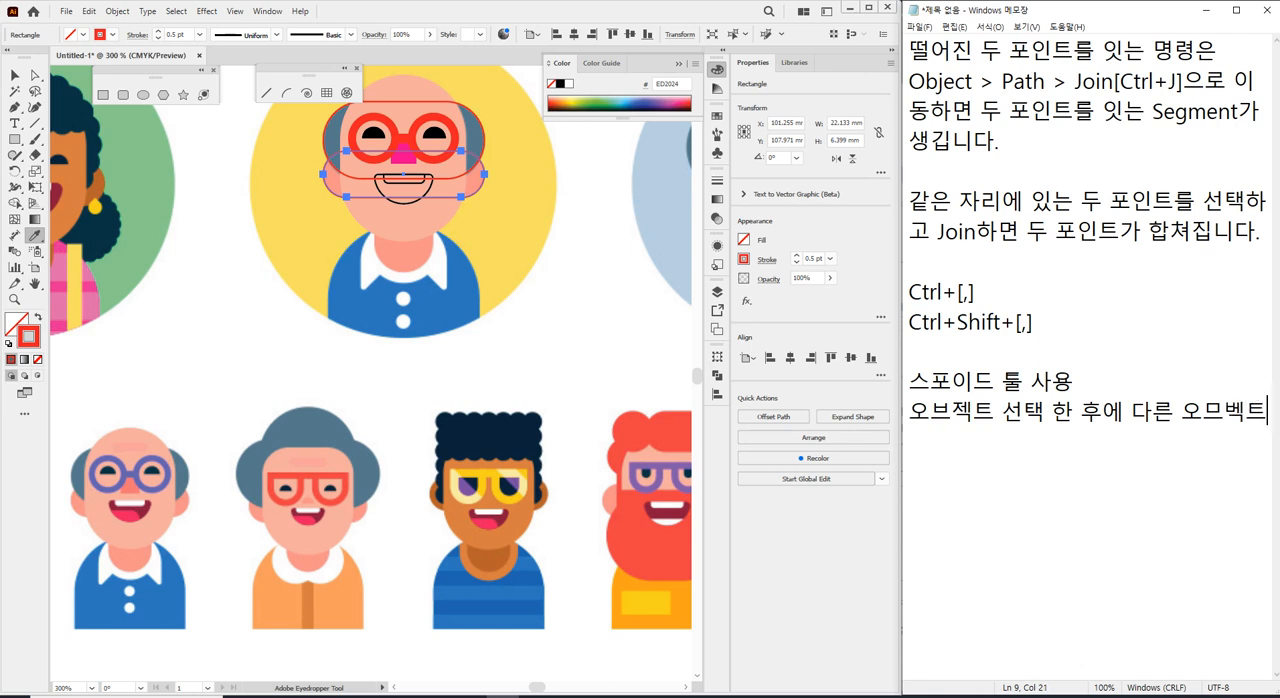
type("브젝")
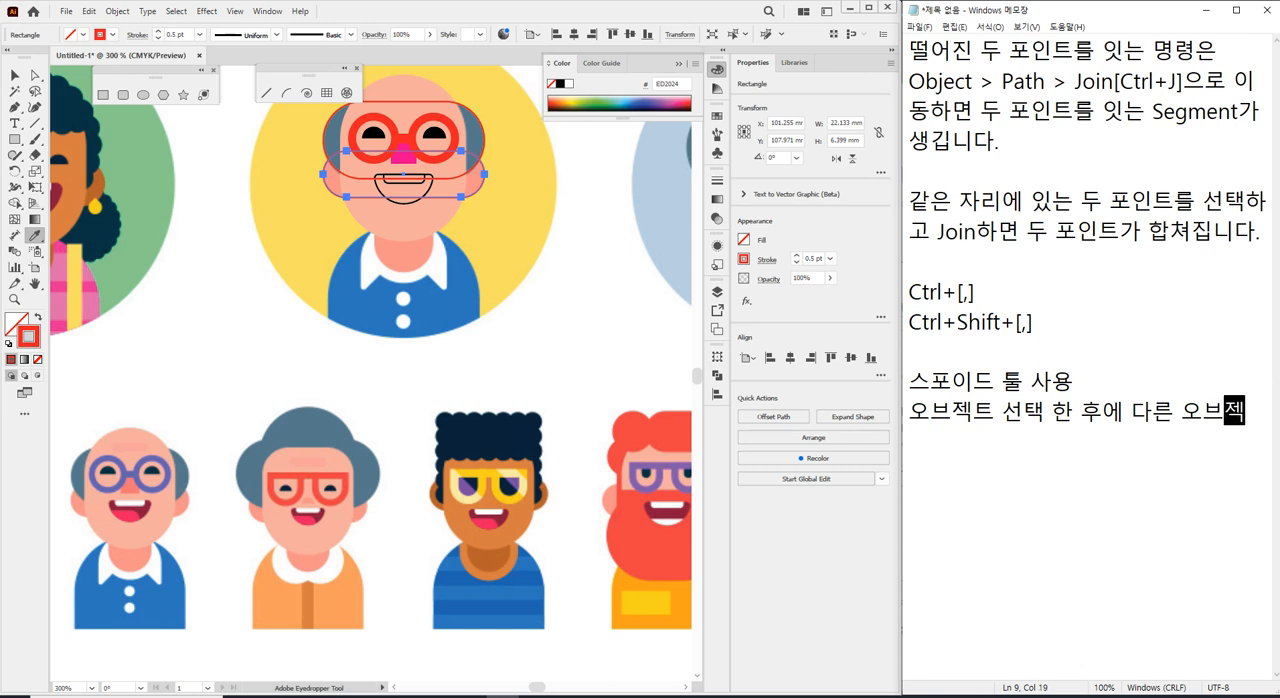
type("트를 클릭하면 ")
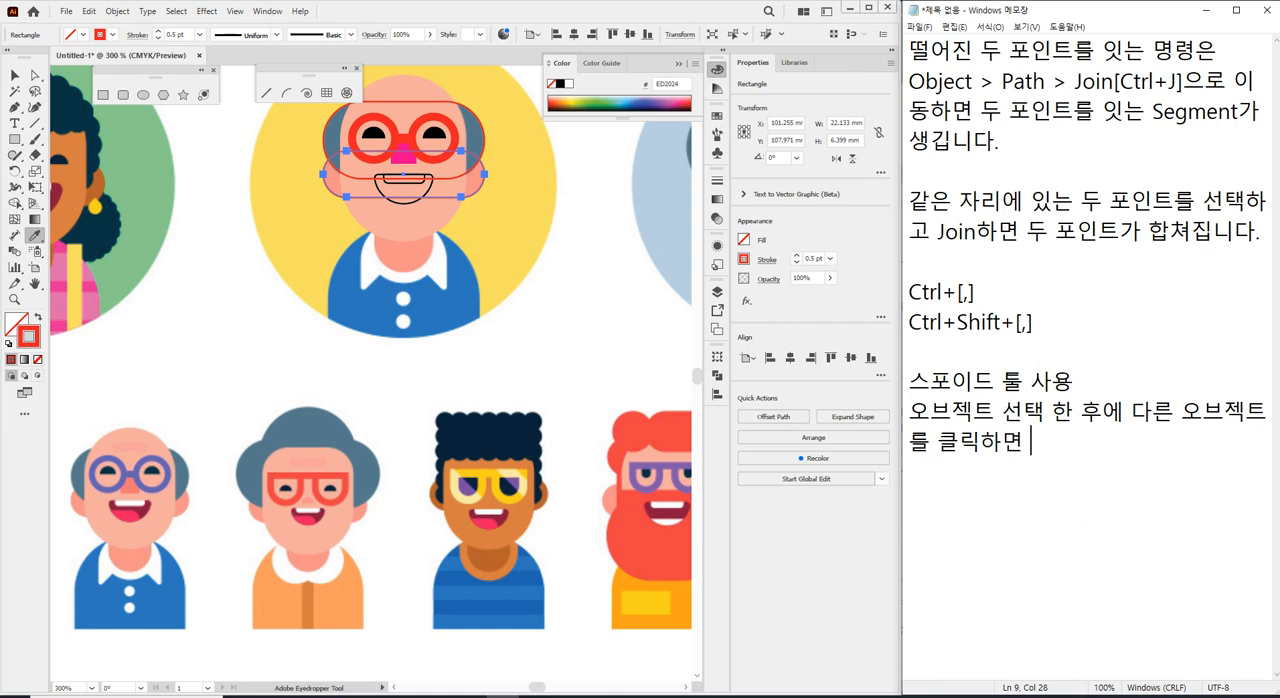
type("선태")
key("BackSpace")
key("BackSpace")
key("BackSpace")
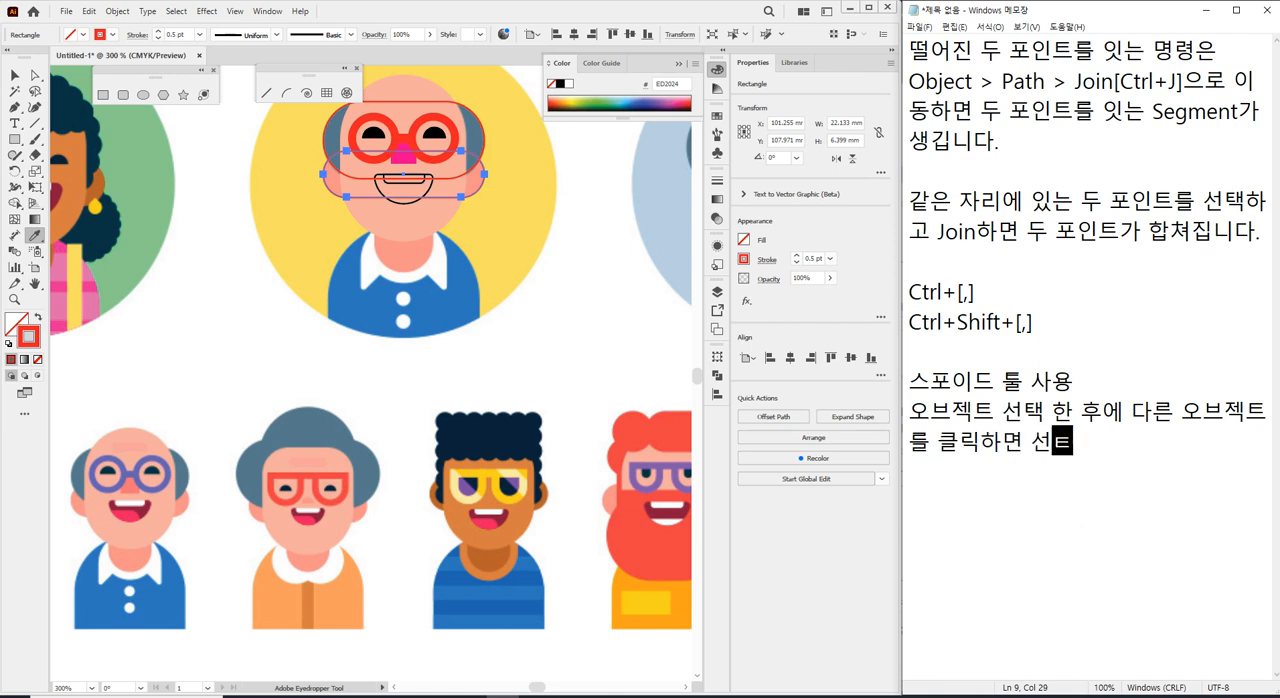
type("ㅋ")
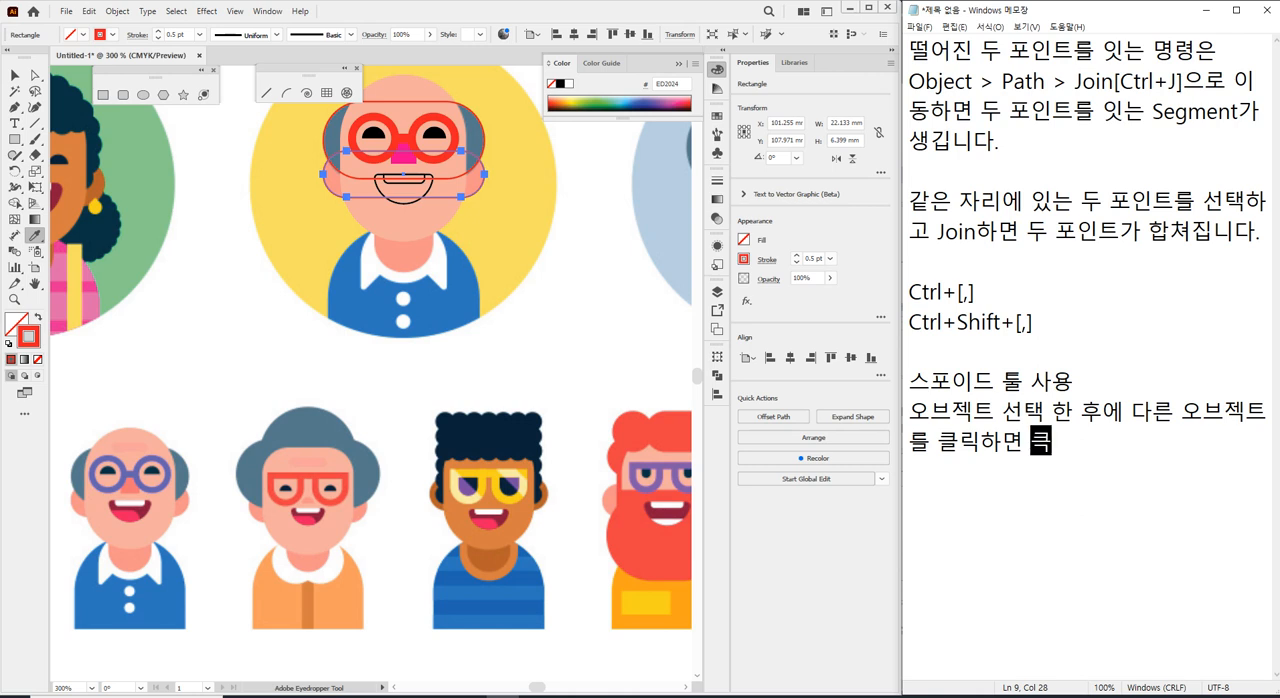
key("BackSpace")
Continue the Eyedropper note with "스포이드로 클릭한 오브젝트의 속성이".
type("스포이트")
key("BackSpace")
key("BackSpace")
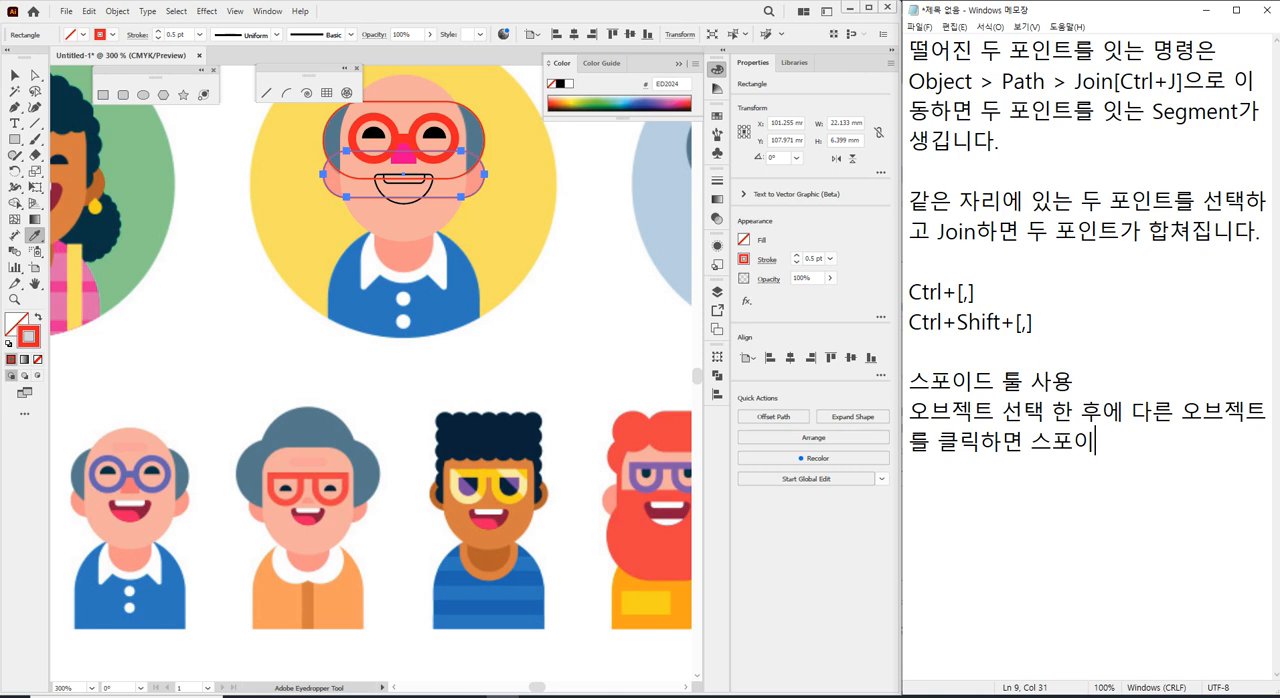
type("드로 클릭하")
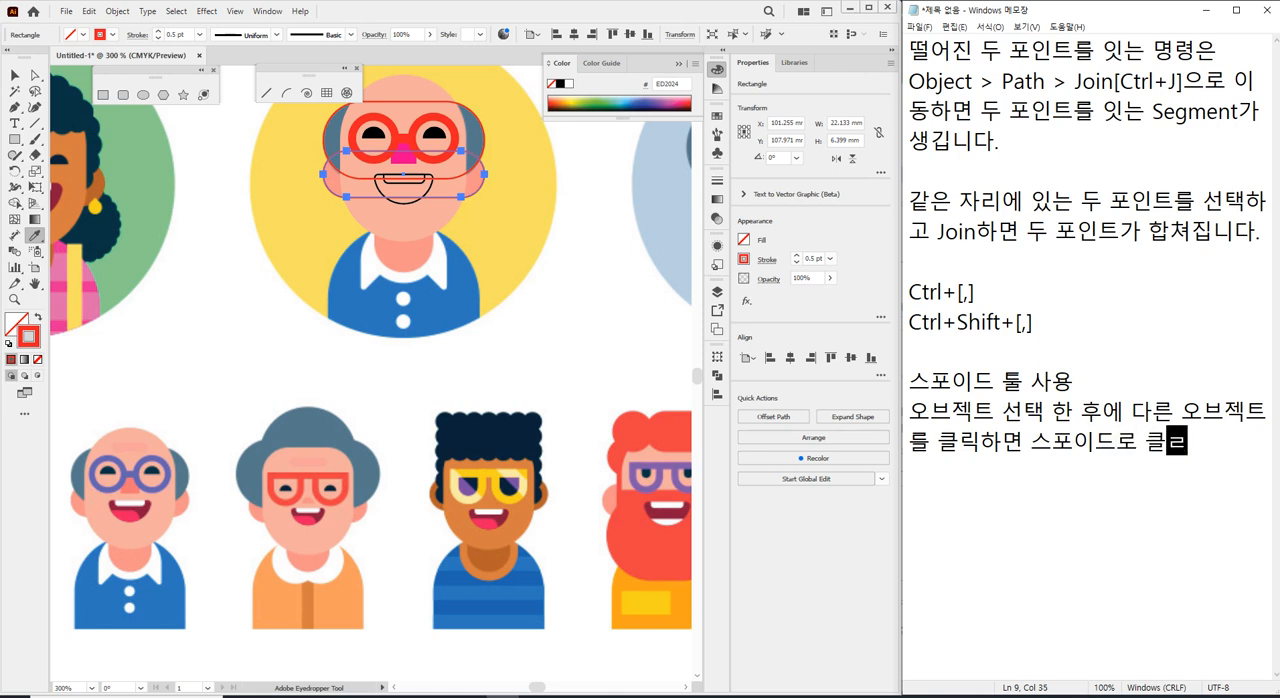
type("한 오브젝트")
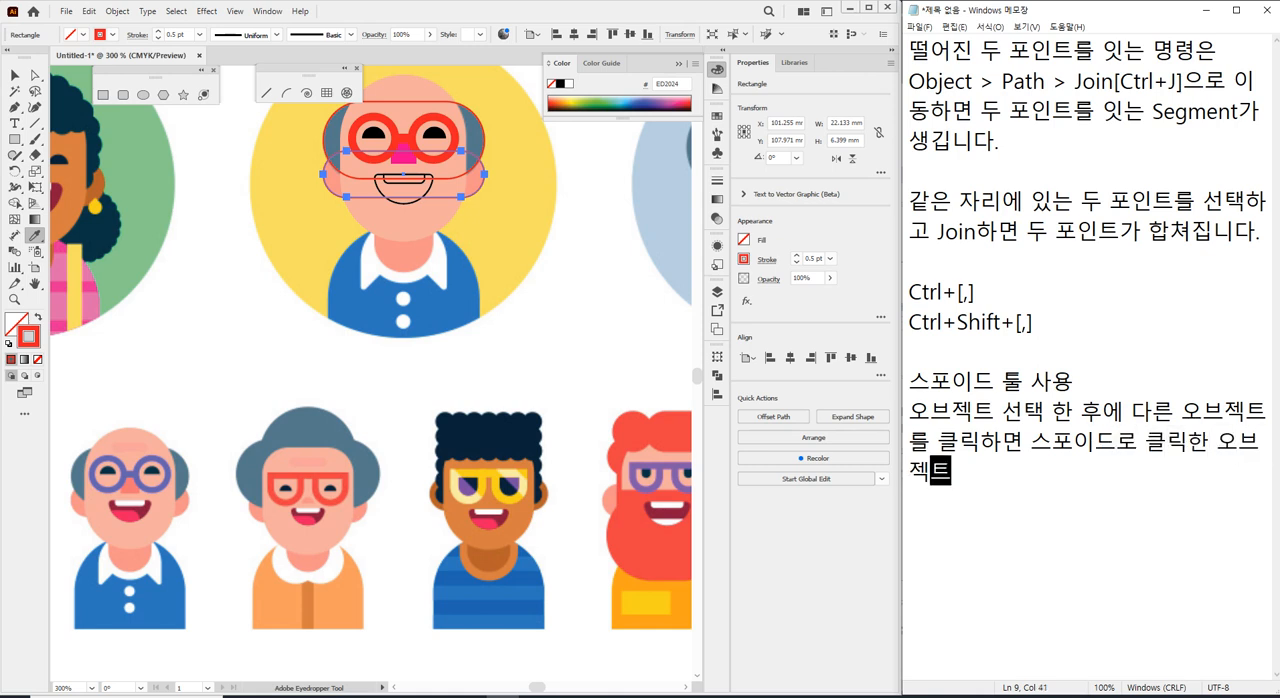
type("의 속성이")
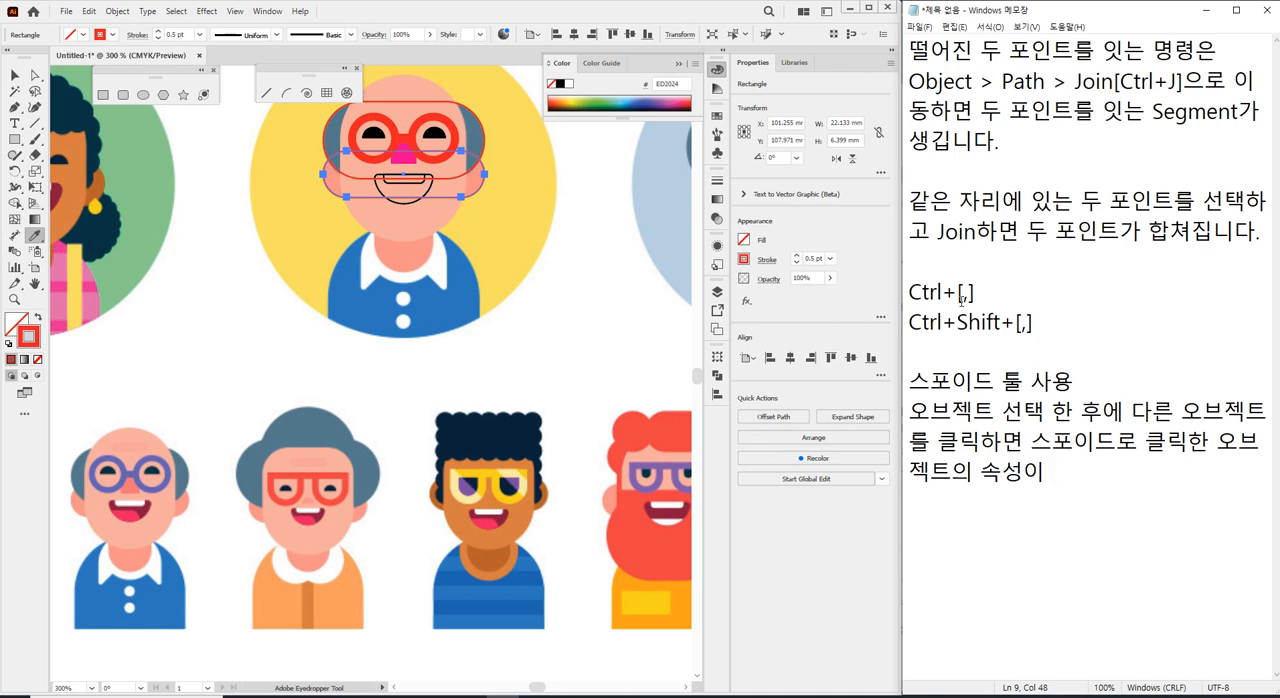
type(" 현재 오브젝트")
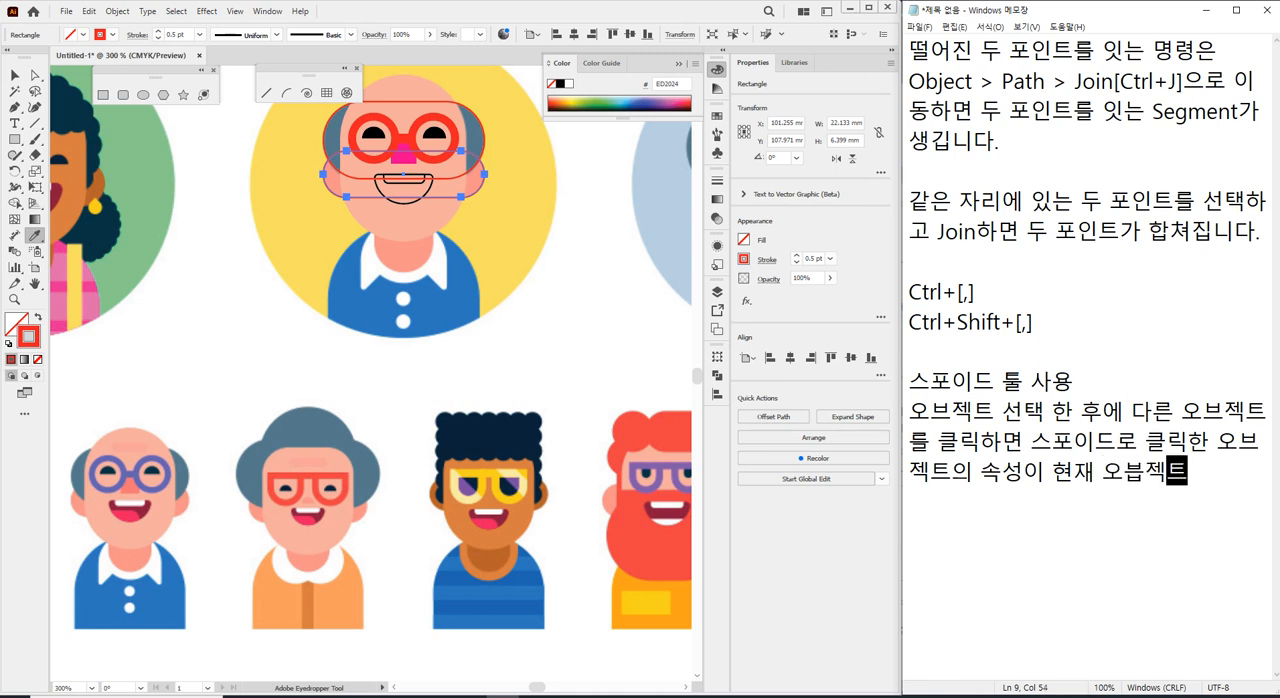
Extend the Eyedropper note with "현재 오브젝트에 복사,", correcting the spelling of "오브젝트".
key("BackSpace")
key("BackSpace")
type("브젝트에 복")
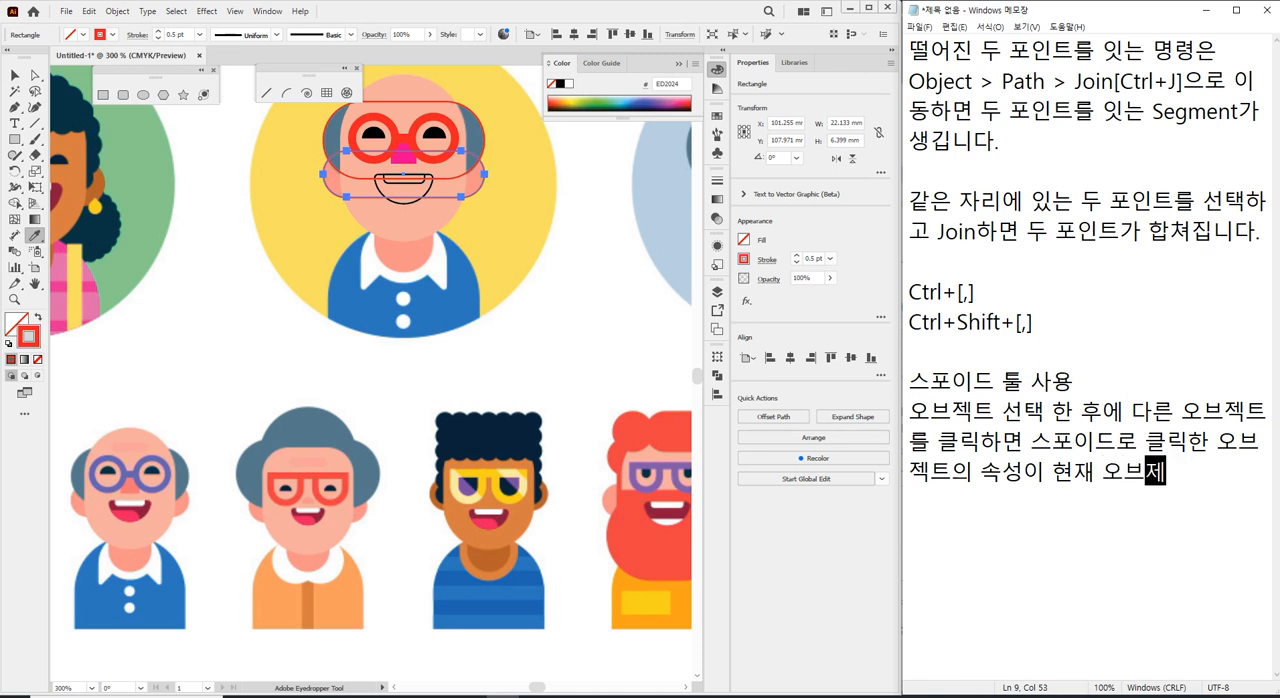
type("사")
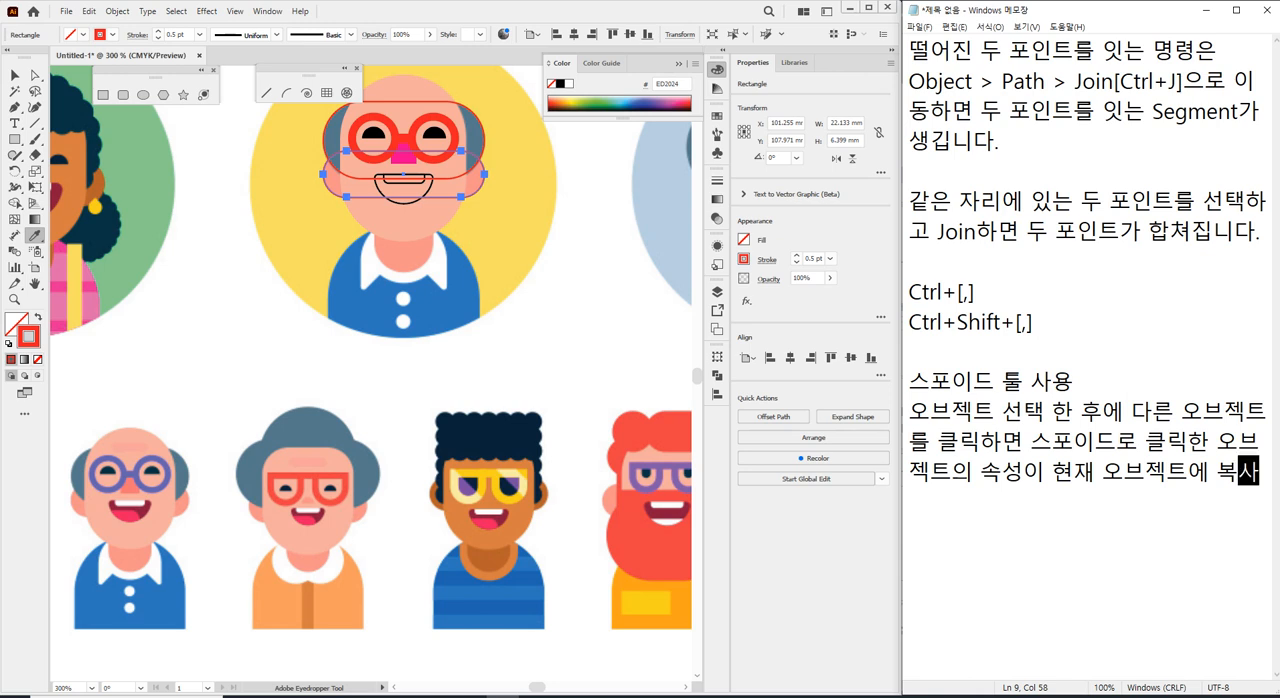
type(",aL")
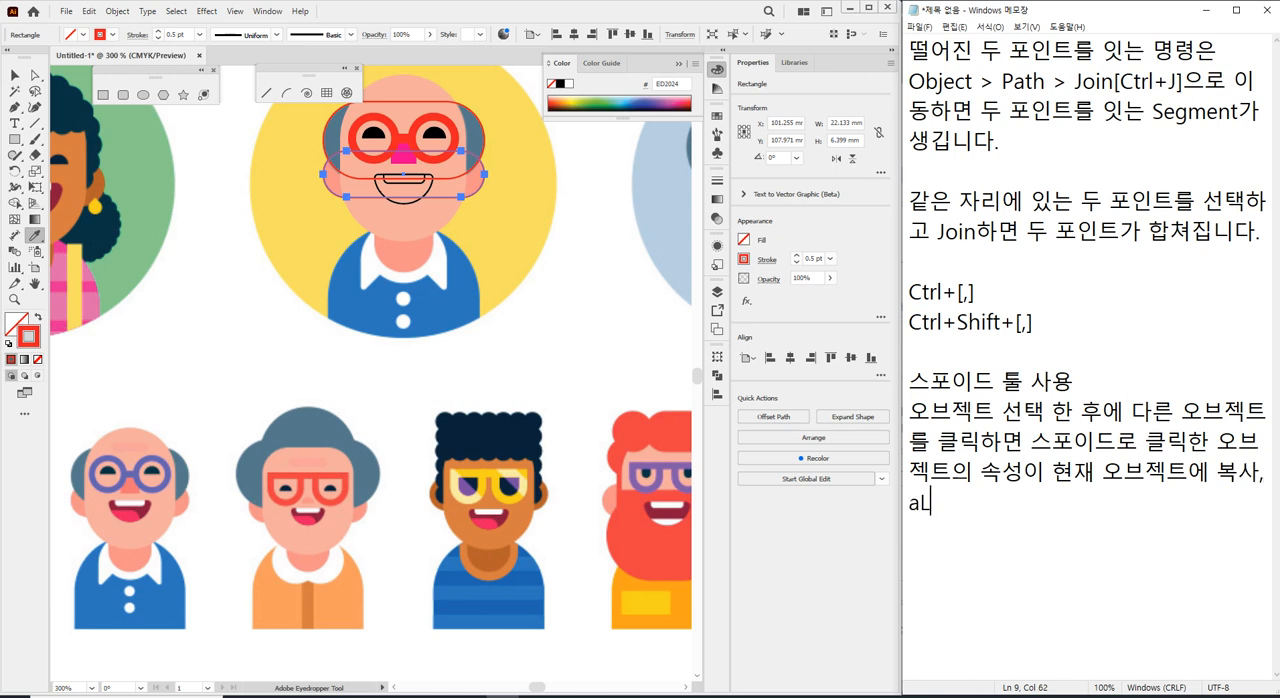
type("T+클릭")
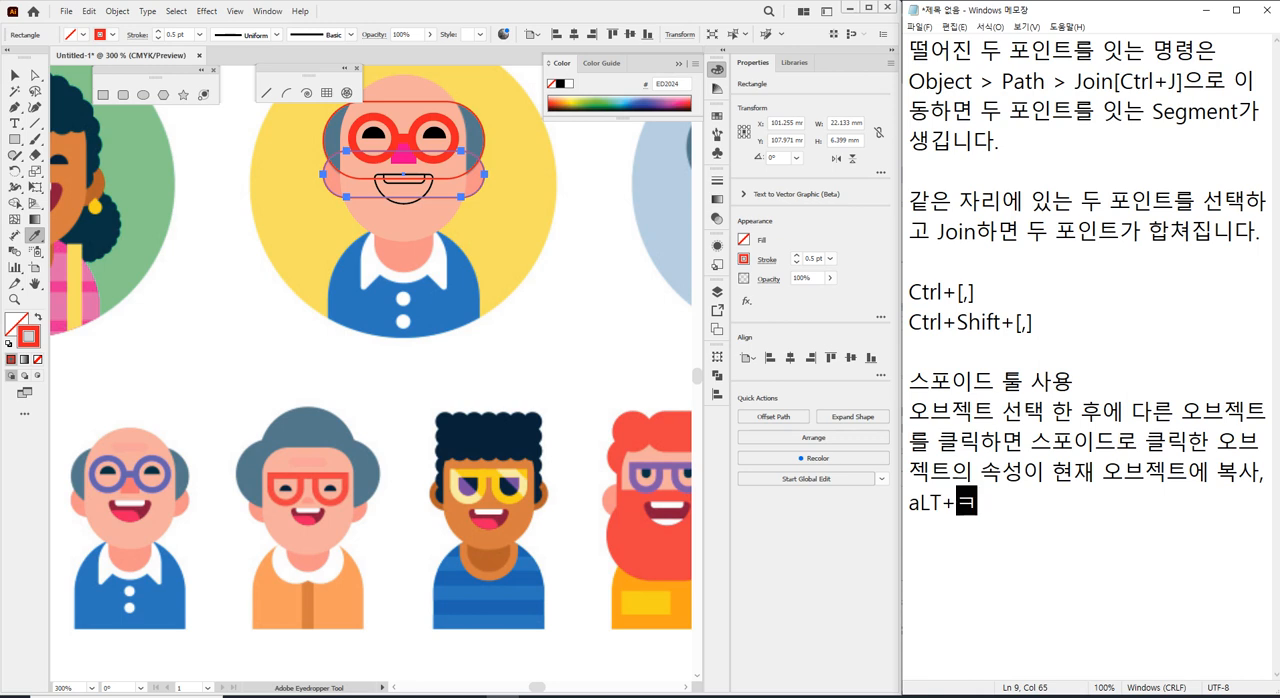
Extend the Eyedropper note with "Alt+클릭", correcting the capitalisation of the modifier key's name.
key("Left")
key("Left")
key("Left")
key("BackSpace")
key("BackSpace")
key("BackSpace")
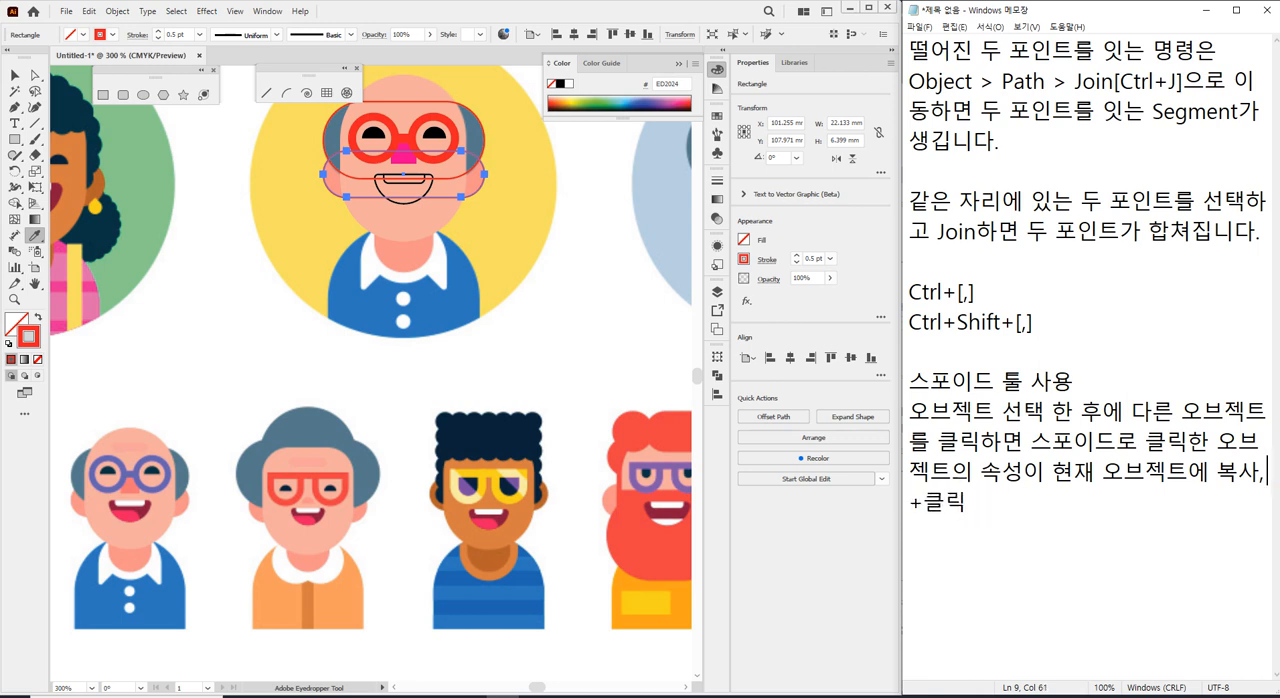
type("ㅁ")
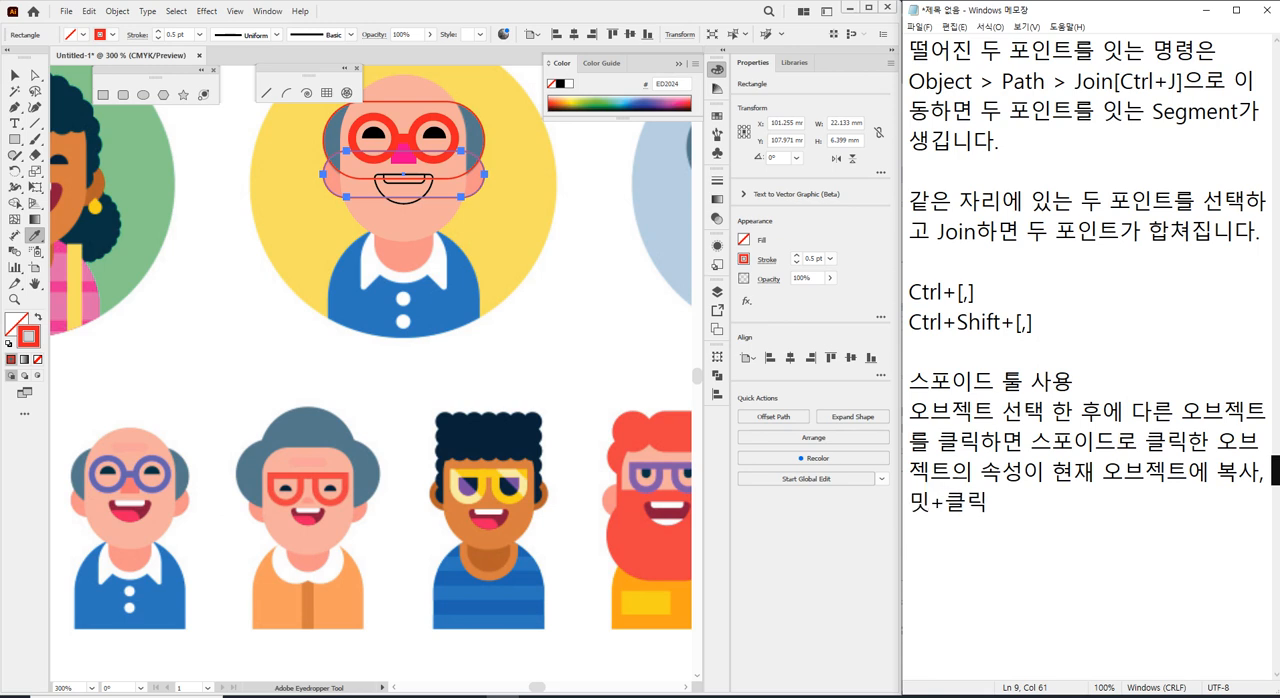
key("BackSpace")
type("Alt")
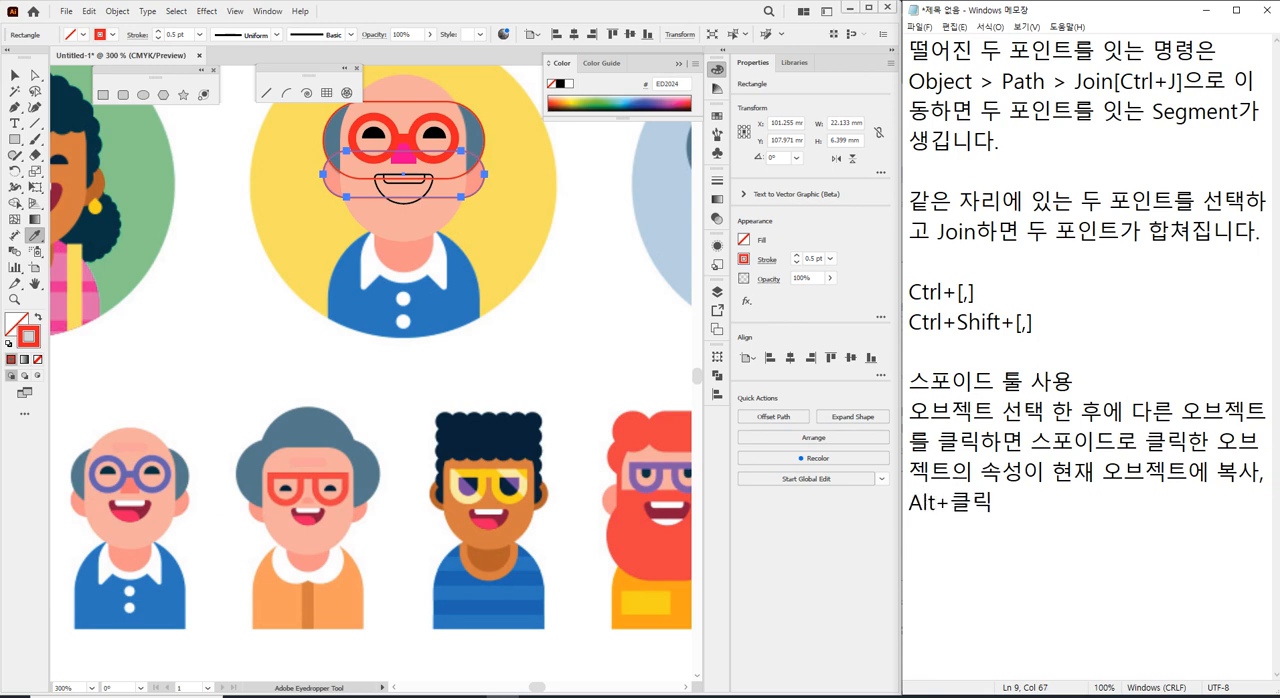
type("하면 서")
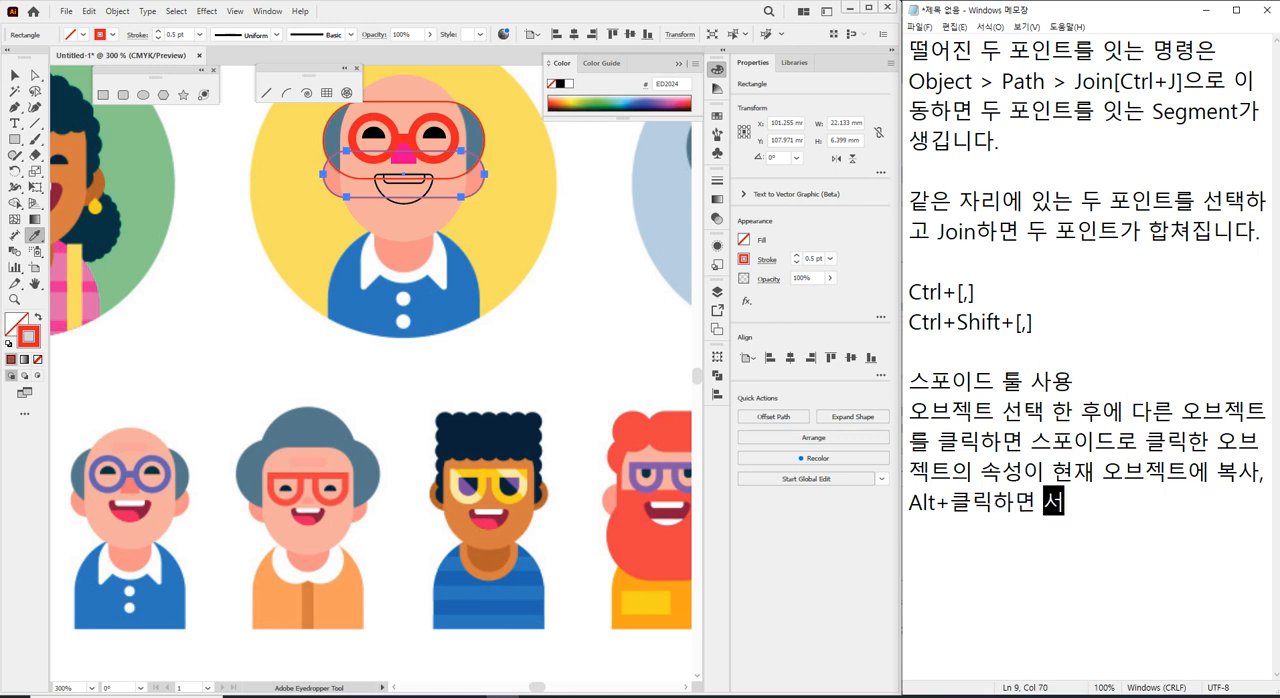
Continue the Eyedropper note with "하면 선택", removing the mistyped syllables.
key("BackSpace")
key("BackSpace")
type("현")
key("BackSpace")
key("BackSpace")
key("BackSpace")
type("소ㅓㄴ")
key("BackSpace")
key("BackSpace")
key("BackSpace")
type("선택")
type("동")
Continue the Eyedropper note with "되어 있는 오브젝트의".
key("BackSpace")
type("되어 이")
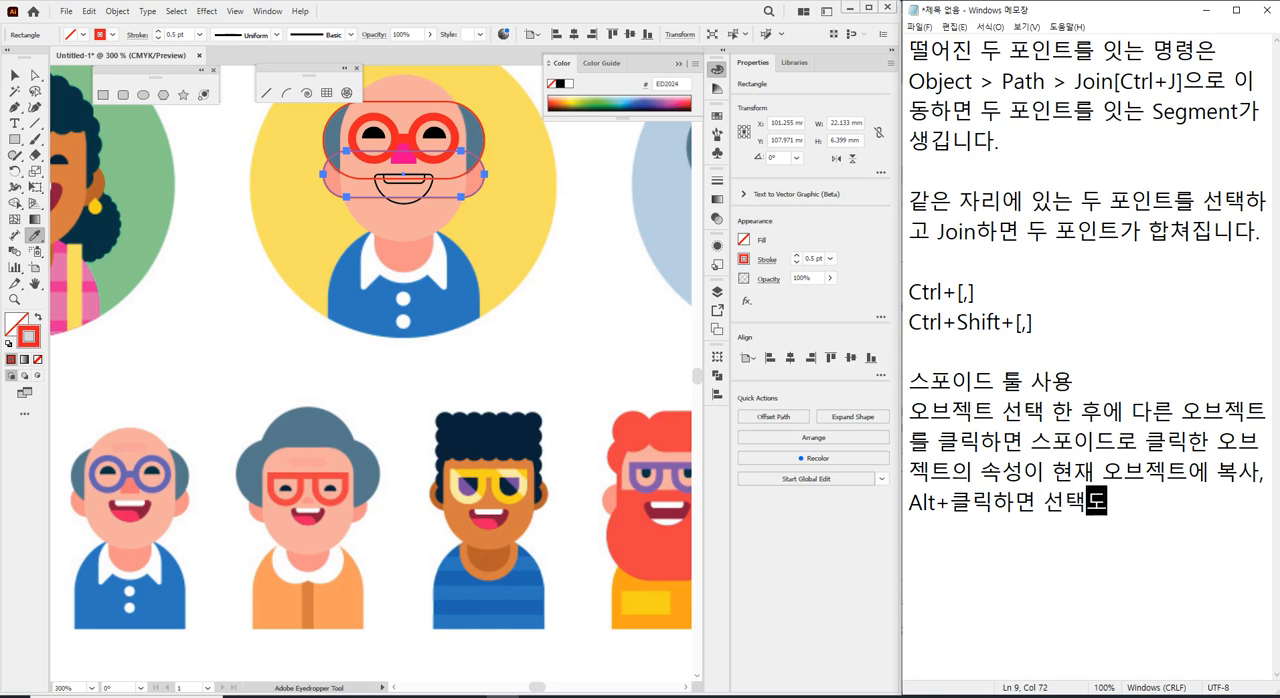
type("ㅆ는 오브젝트")
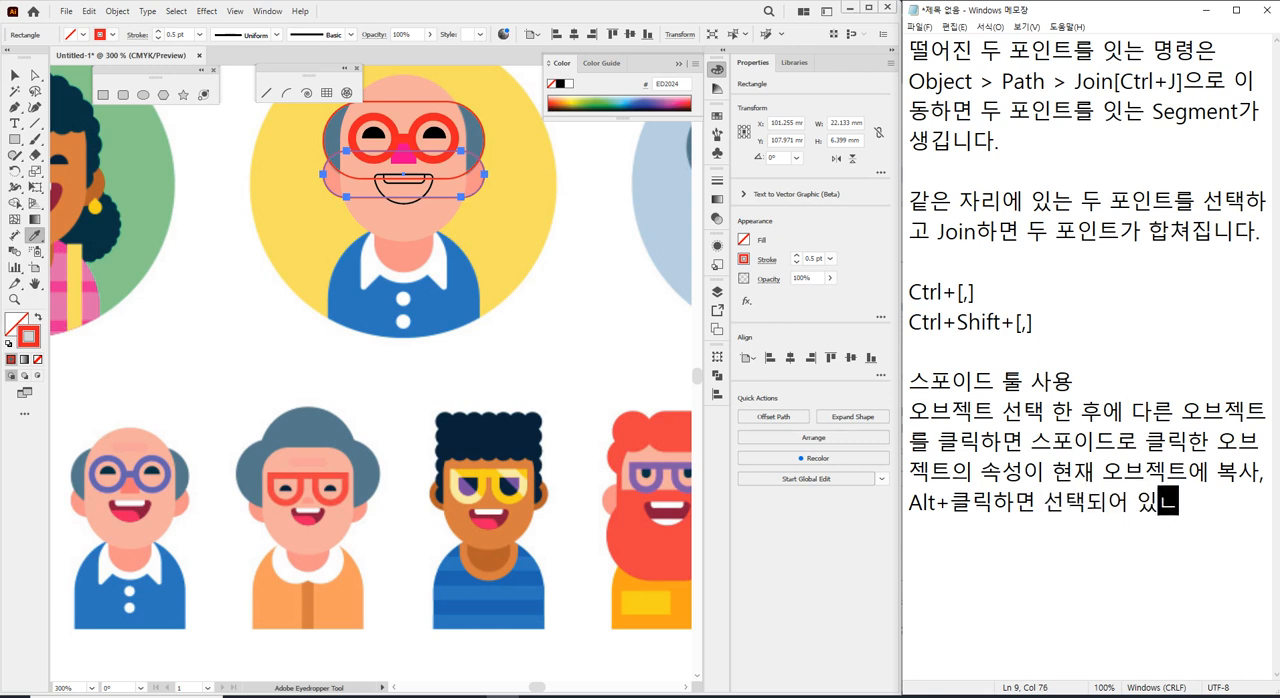
type("의 ")
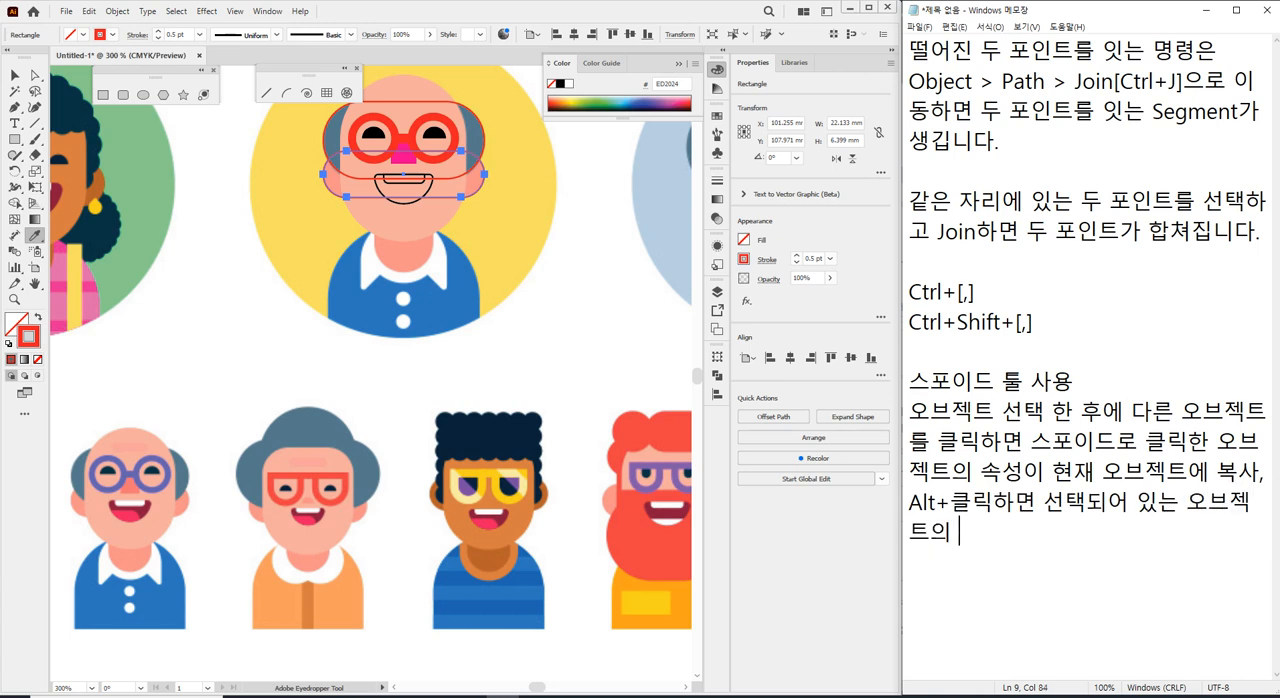
type("속성이 슢")
type("ㅗ")
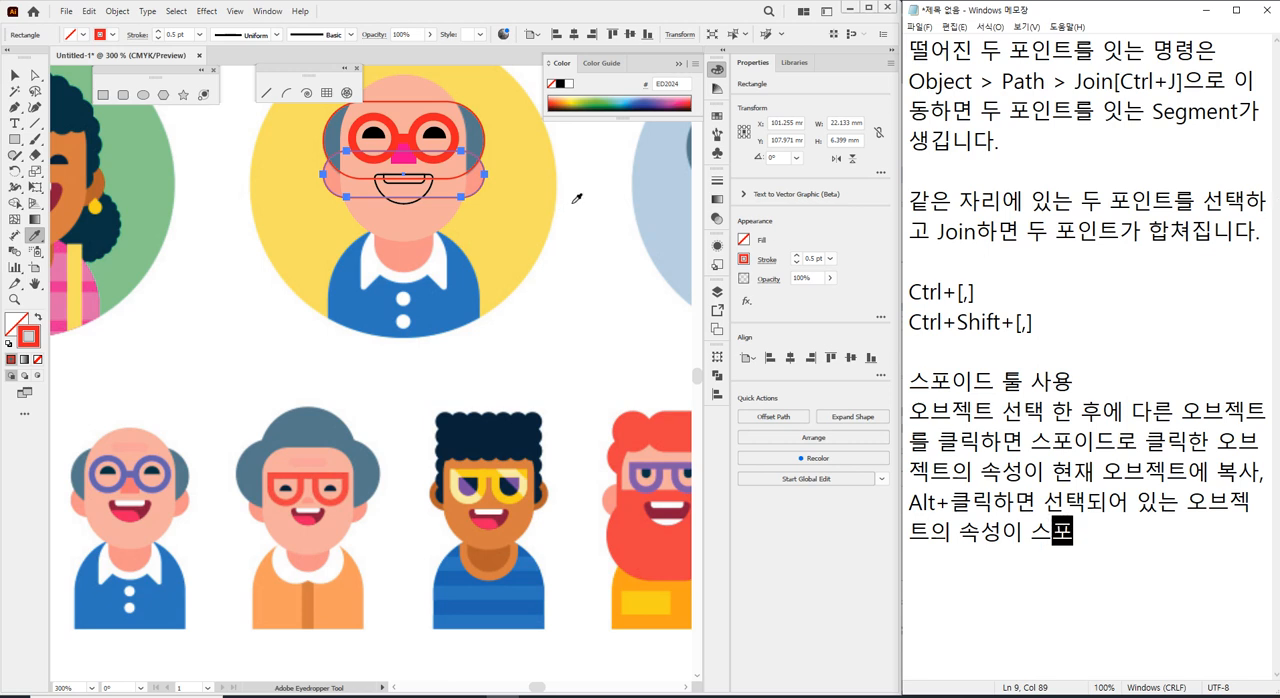
Finish the sentence with "속성이 스포이드로 클릭한 오브젝트에 복사됩니다.", reusing the phrase "스포이드로 클릭한 오브젝트" copied from earlier in the note.
left_click_drag(1032, 441, 962, 477)
key("ctrl+c")
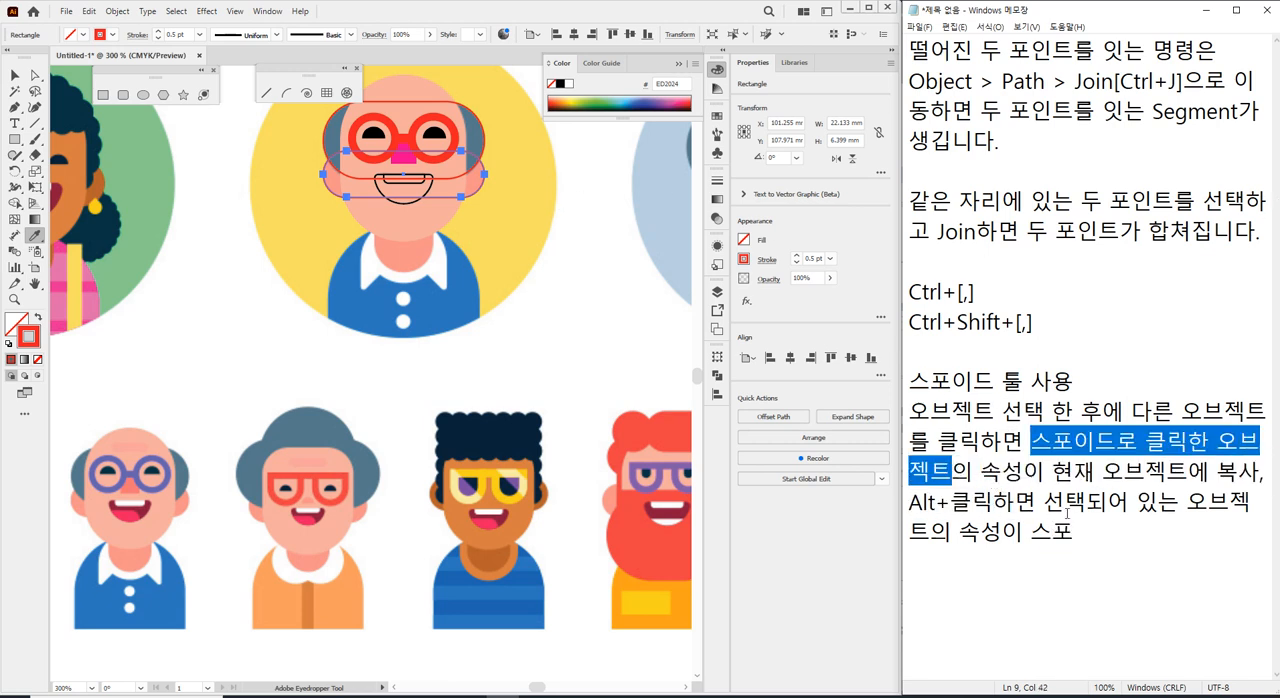
left_click_drag(1033, 530, 1073, 532)
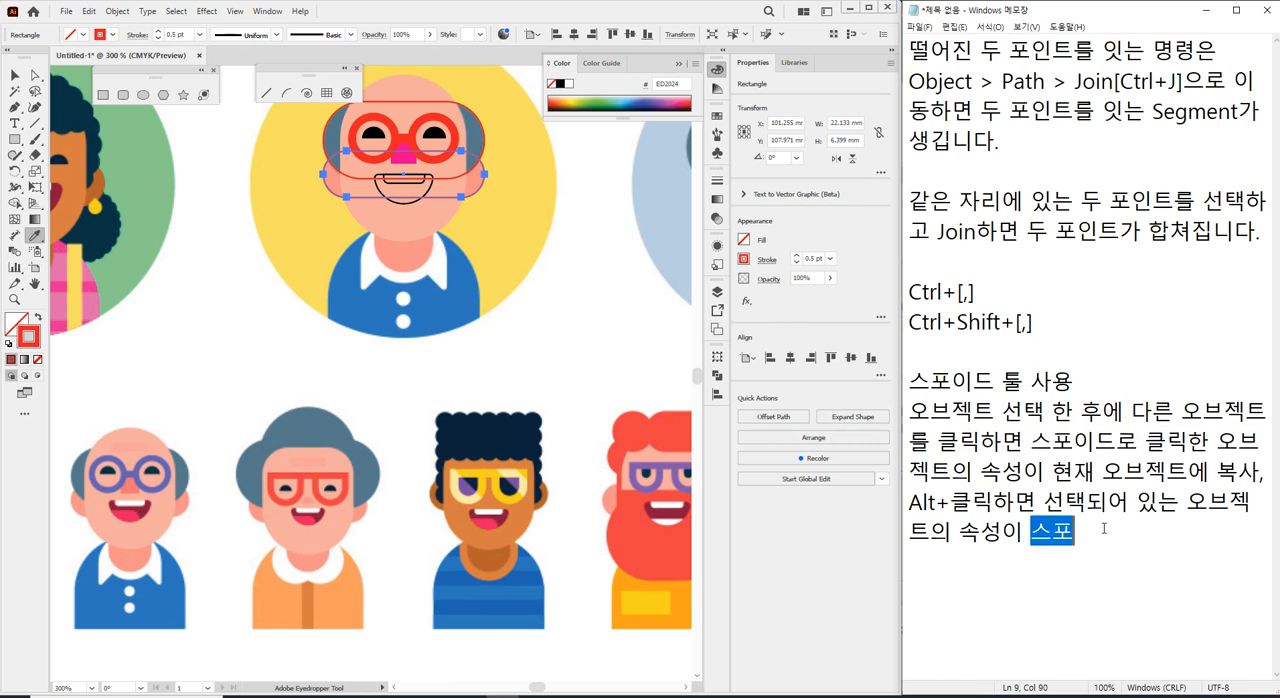
key("ctrl+v")
type("에 ")
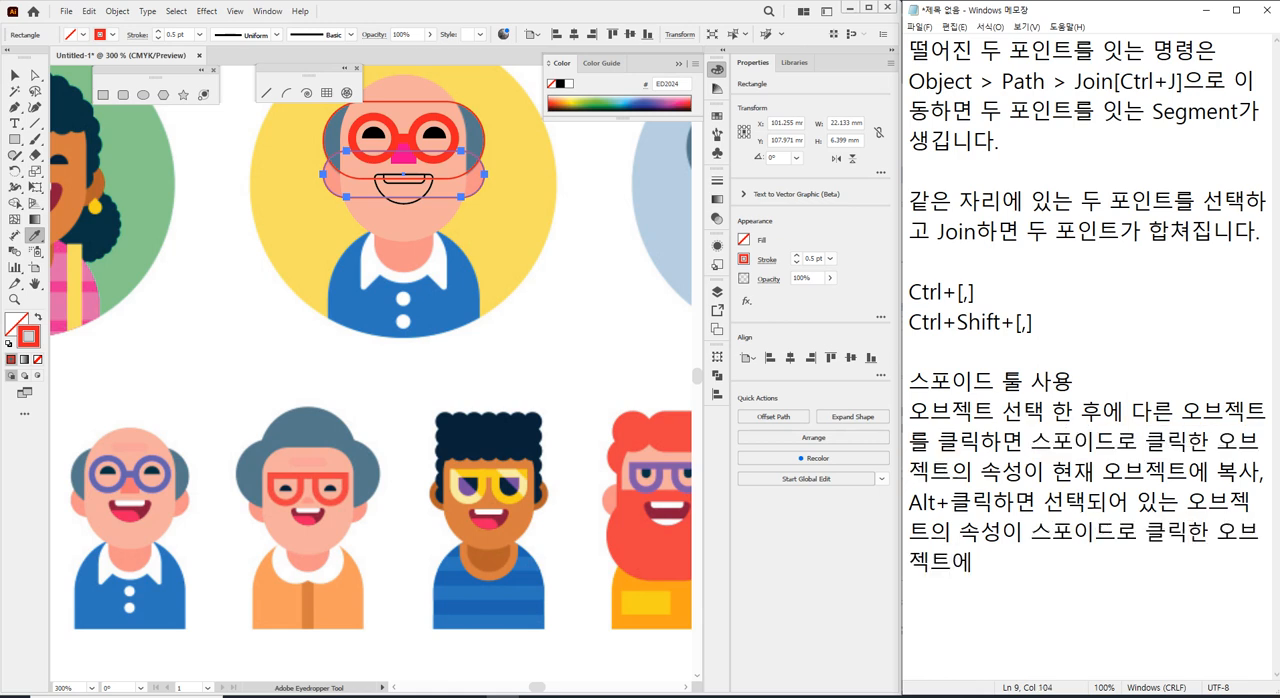
type("복사됩니다.")
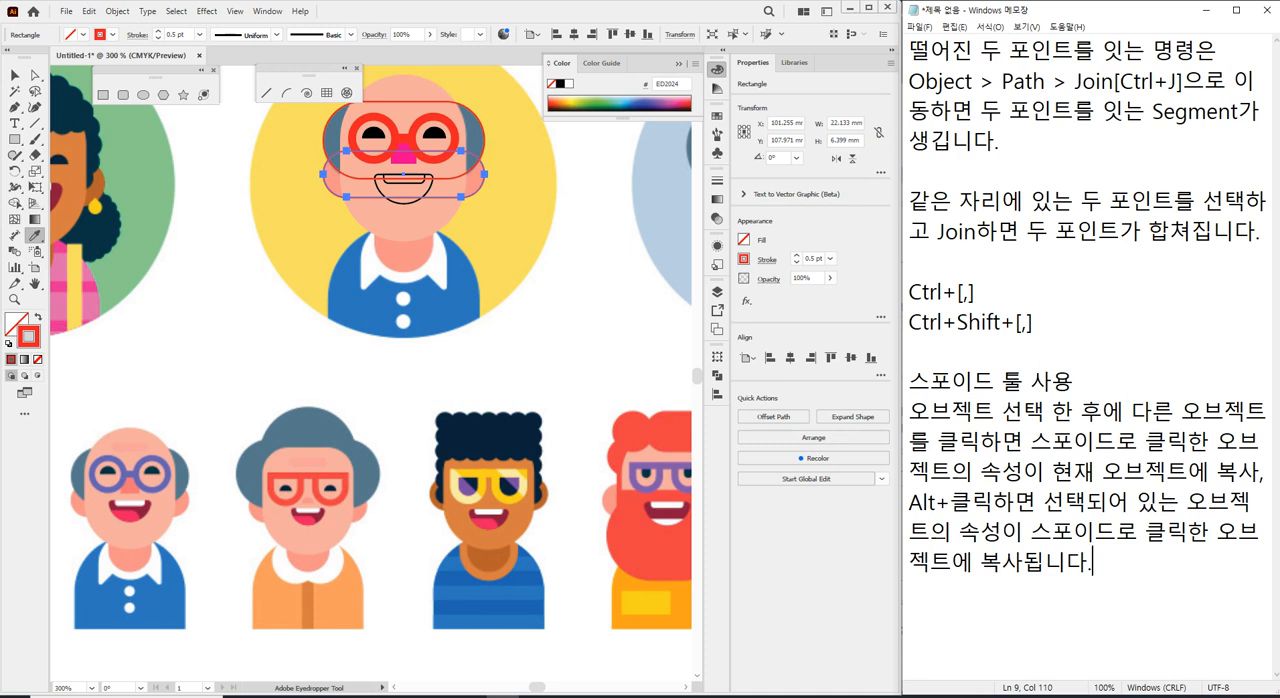
Add the sentence "Shift+스포이드는 외각선색을 가져옵니다." to the Eyedropper note and leave a blank line below it.
type("Shift+스포")
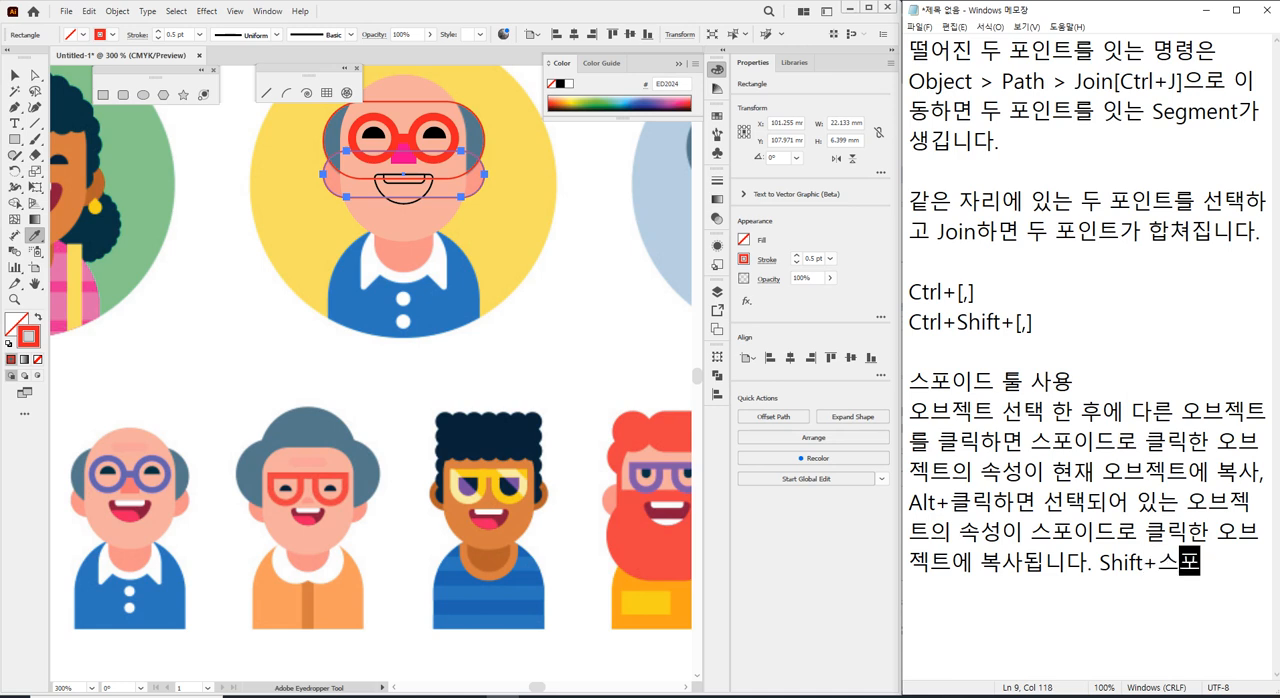
type("이드는 외각")
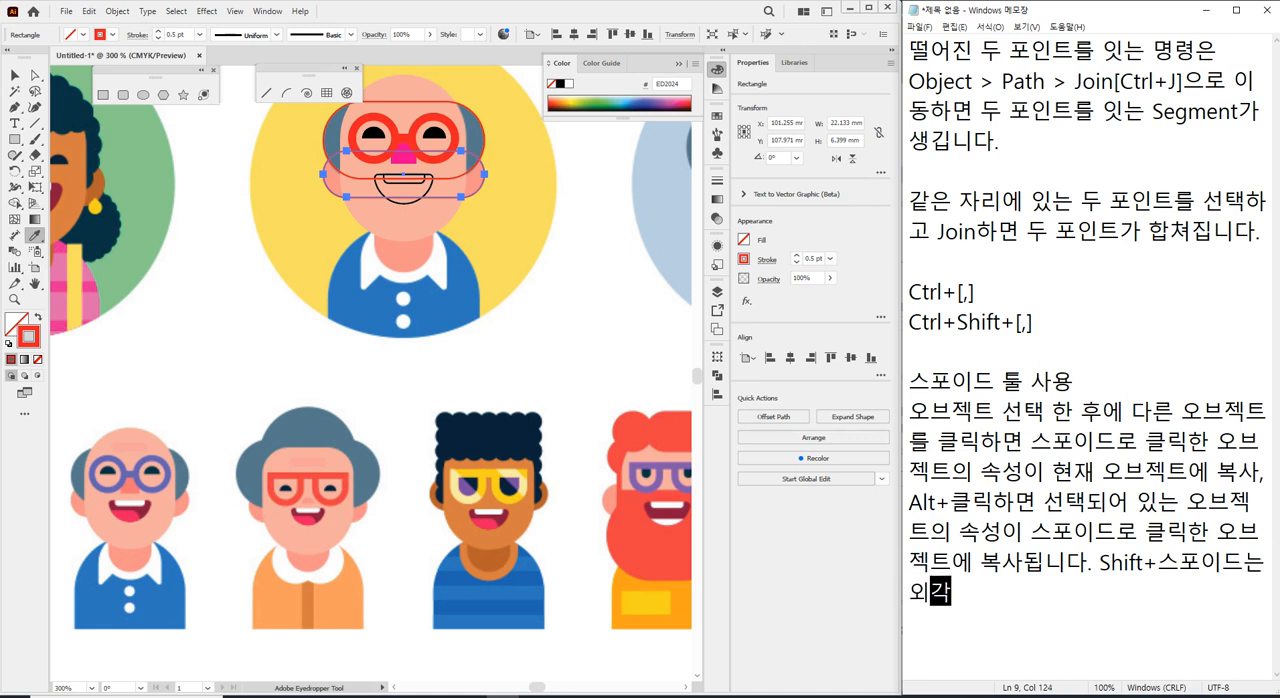
type("선색을 ")
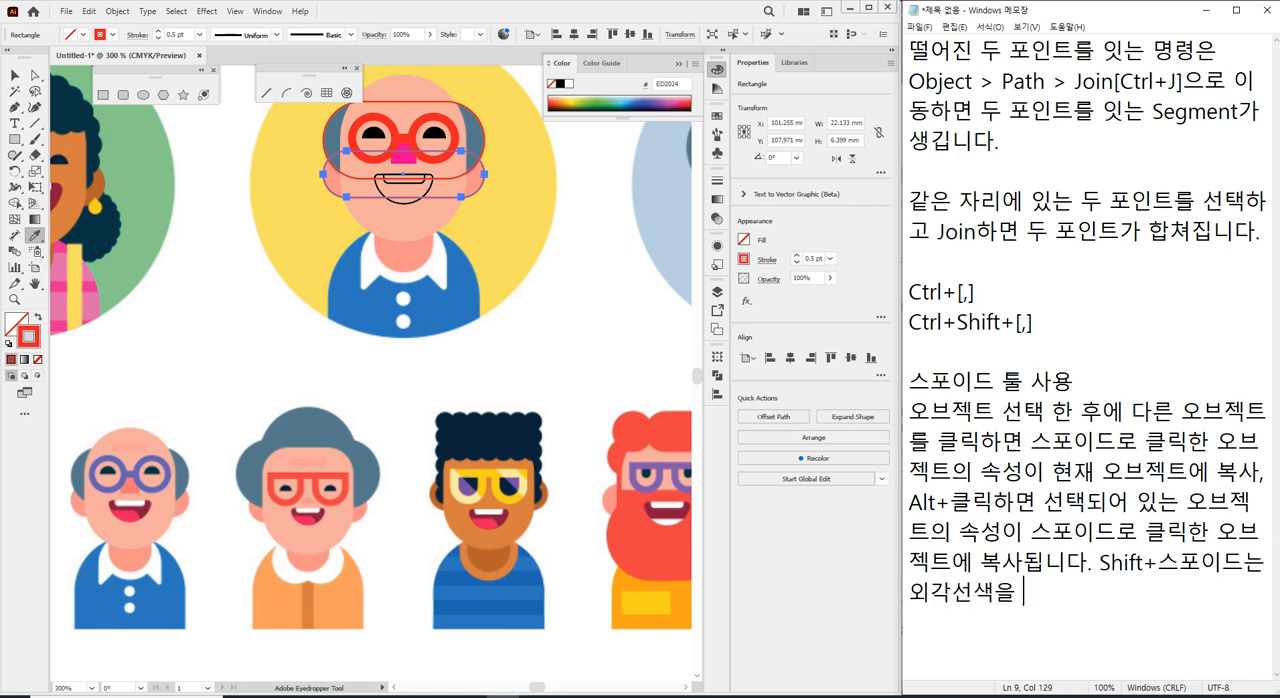
type("가져옵니다.")
key("Return")
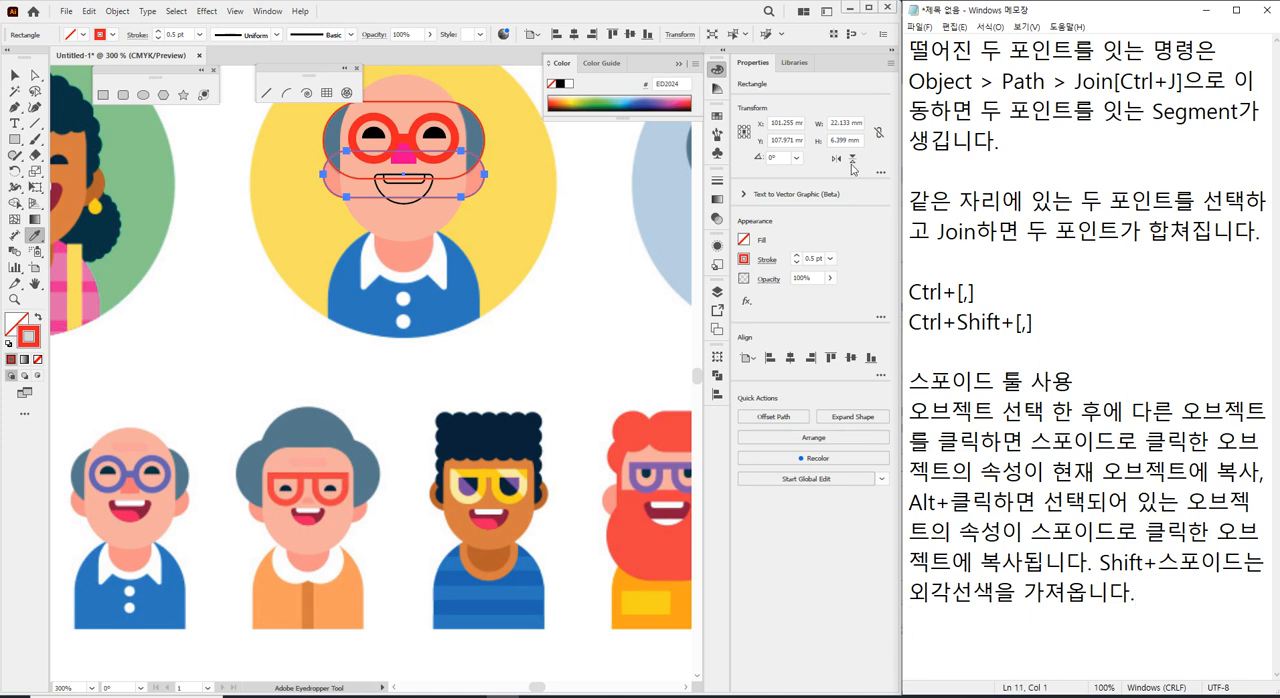
key("v")
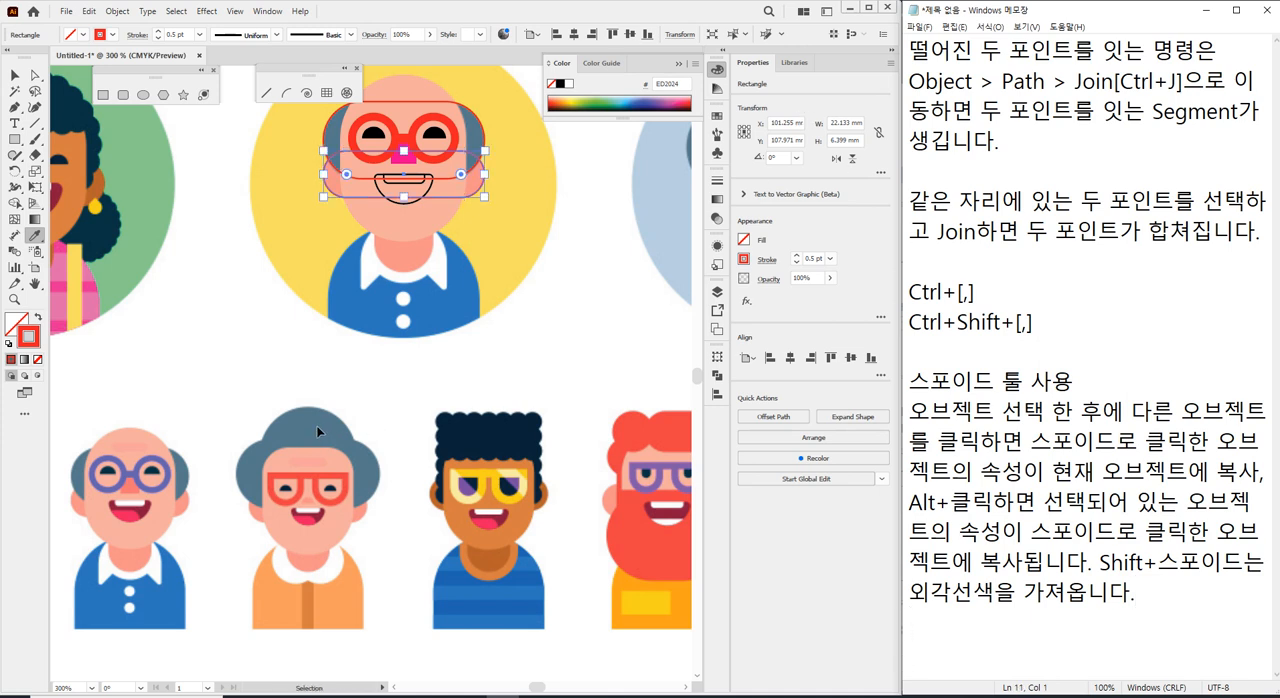
key("i")
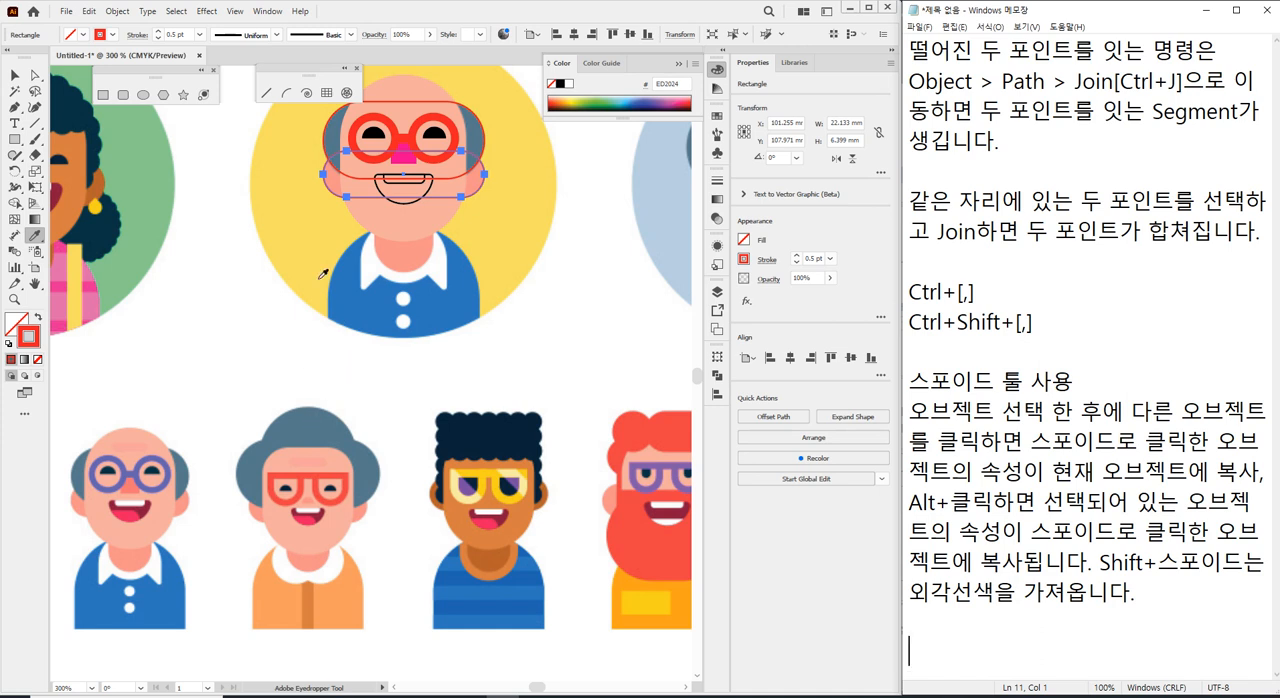
left_click(284, 427)
key("ctrl+z")
key("v")
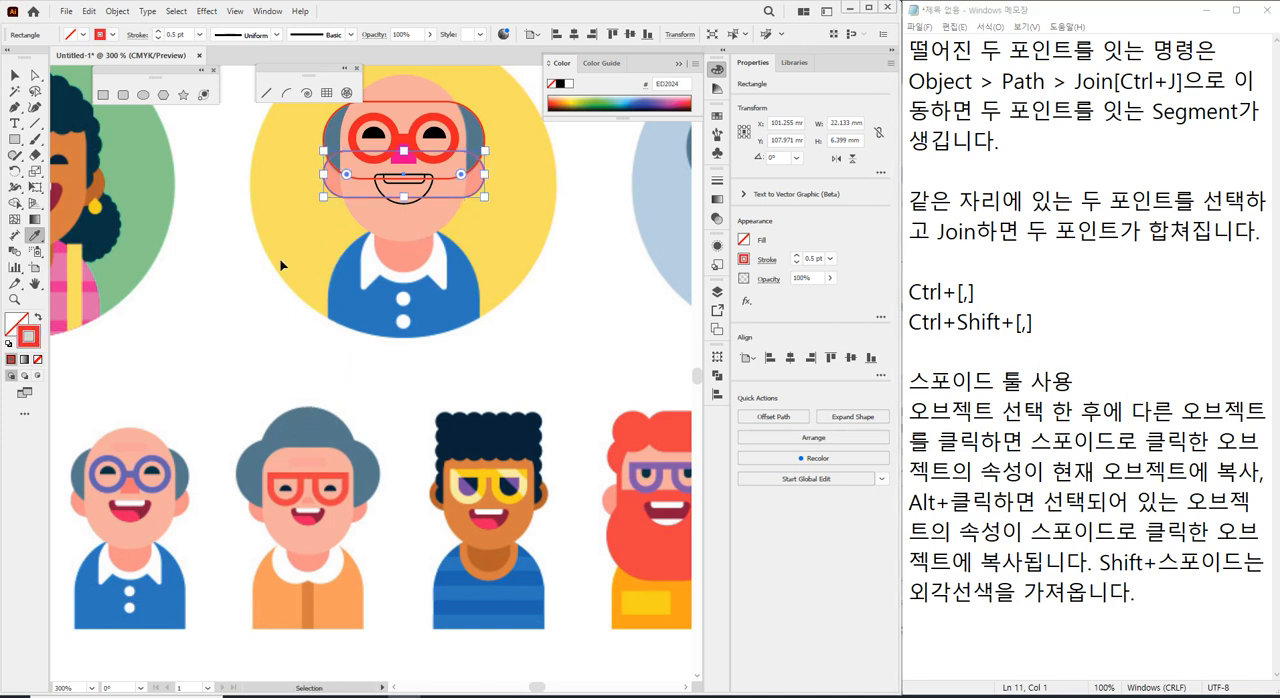
left_click(281, 265, "ctrl")
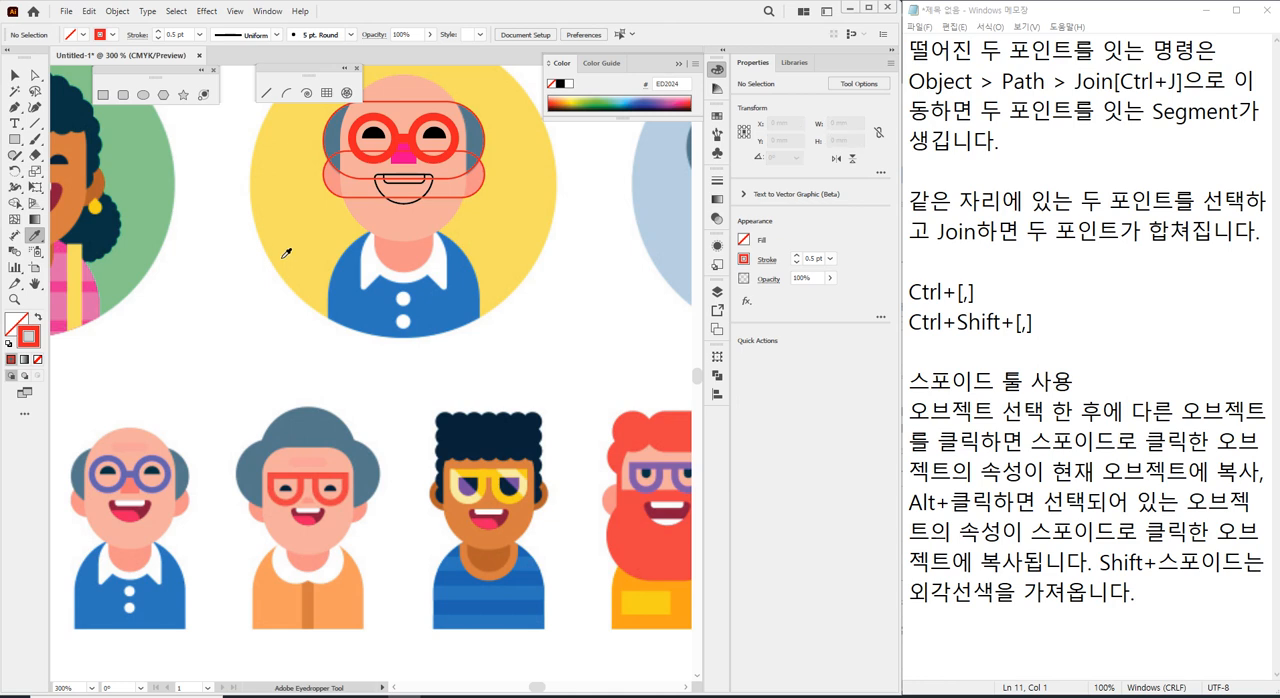
Eyedrop the bald man's skin colour onto the rounded ear rectangle and his grey-blue hair colour onto the rounded hair rectangle.
left_click(340, 192, "ctrl")
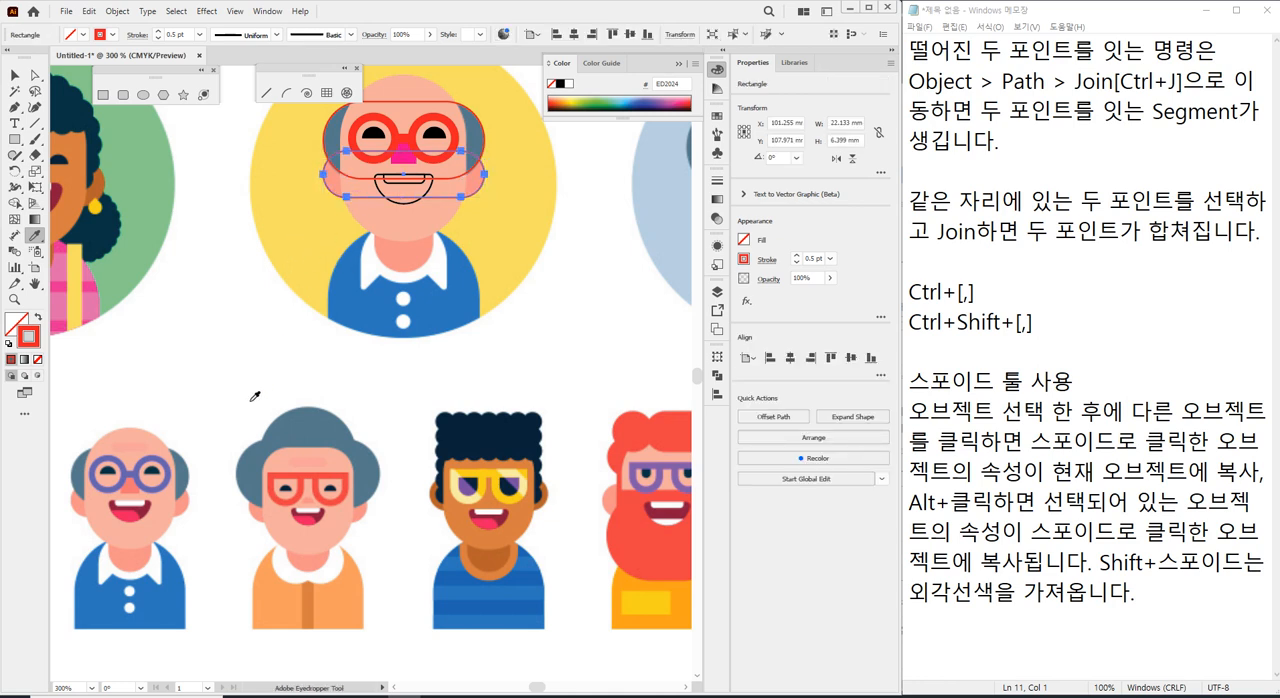
left_click(130, 432)
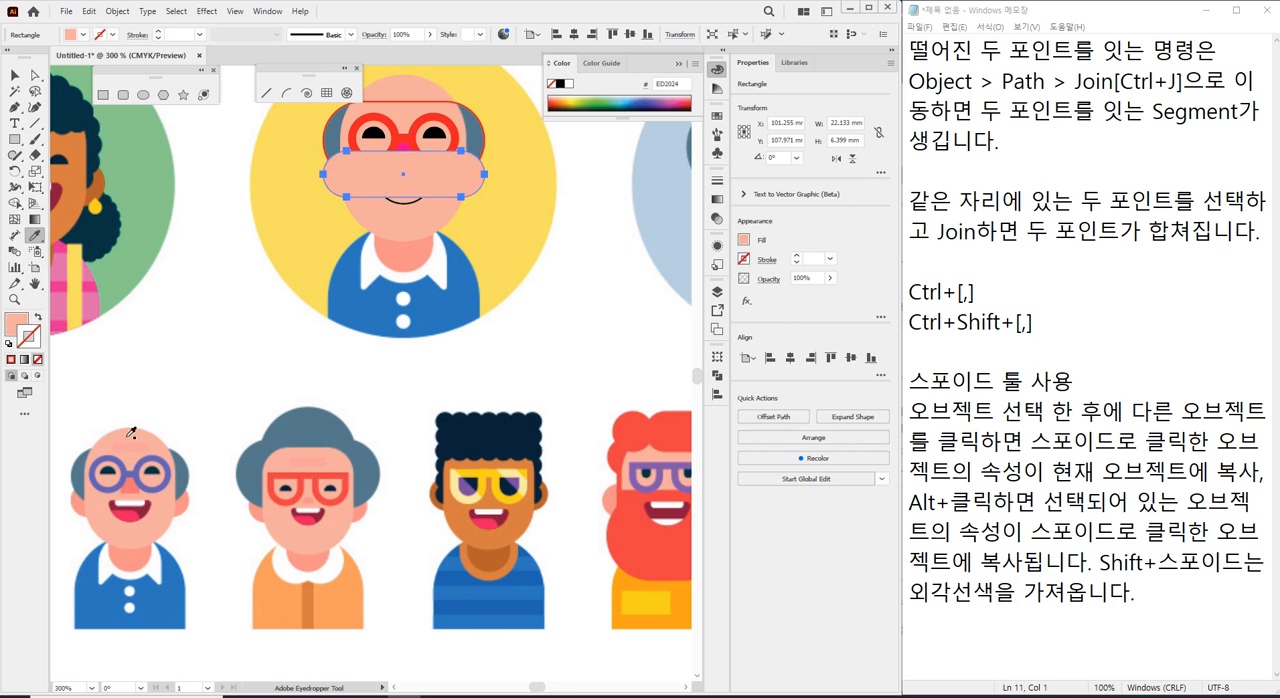
left_click(332, 131, "ctrl")
left_click(323, 157, "ctrl")
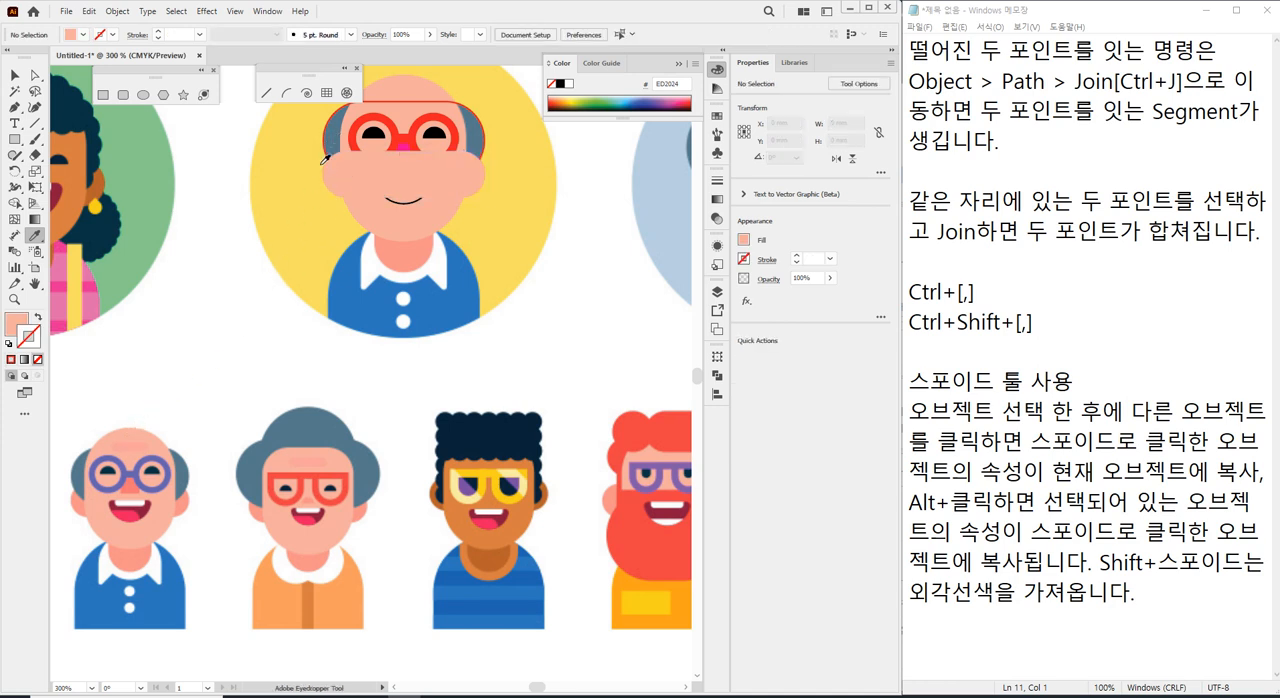
left_click(80, 462)
Send the grey-blue hair rectangle backward in the stacking order until it sits behind the face and glasses.
scroll(306, 228, "up", 1)
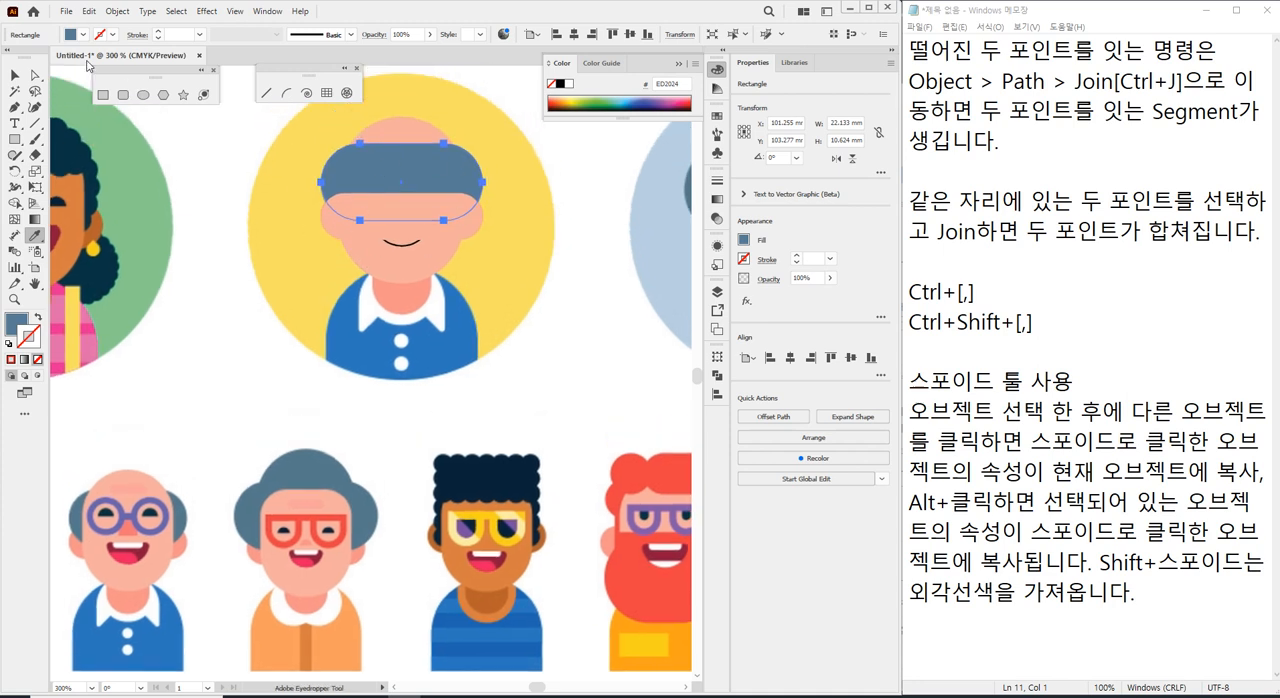
left_click(20, 80)
left_click(231, 308)
left_click(356, 233)
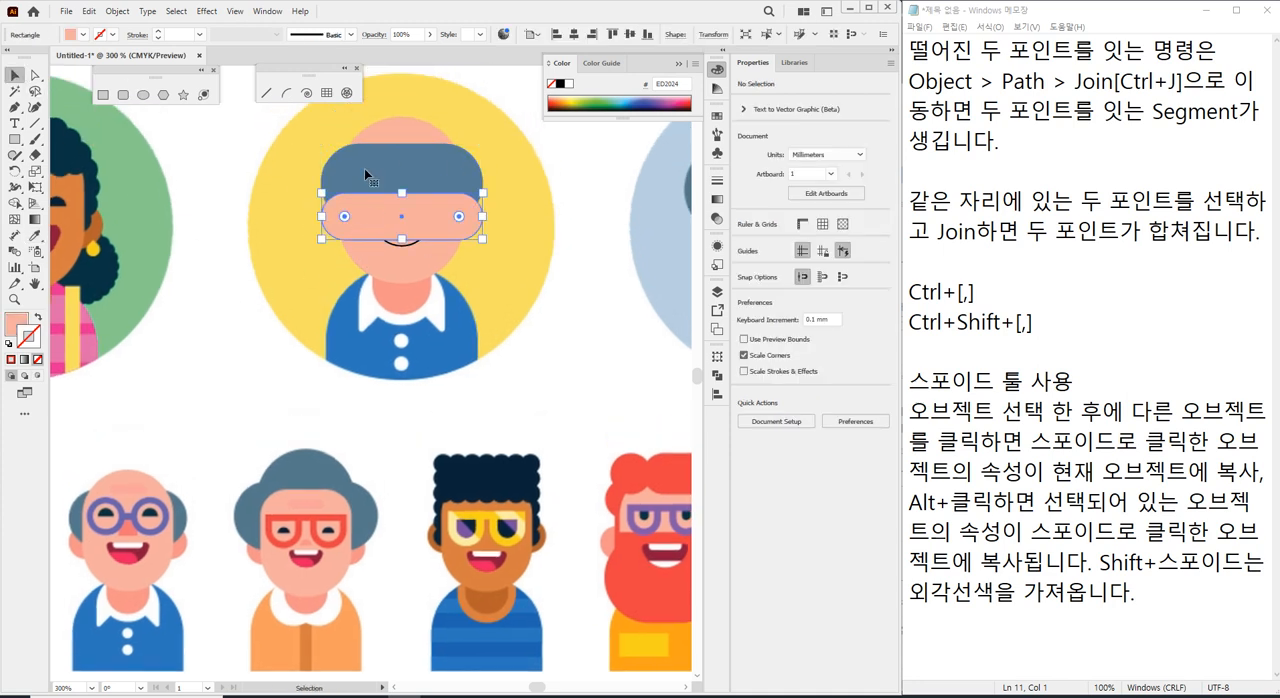
left_click(371, 188)
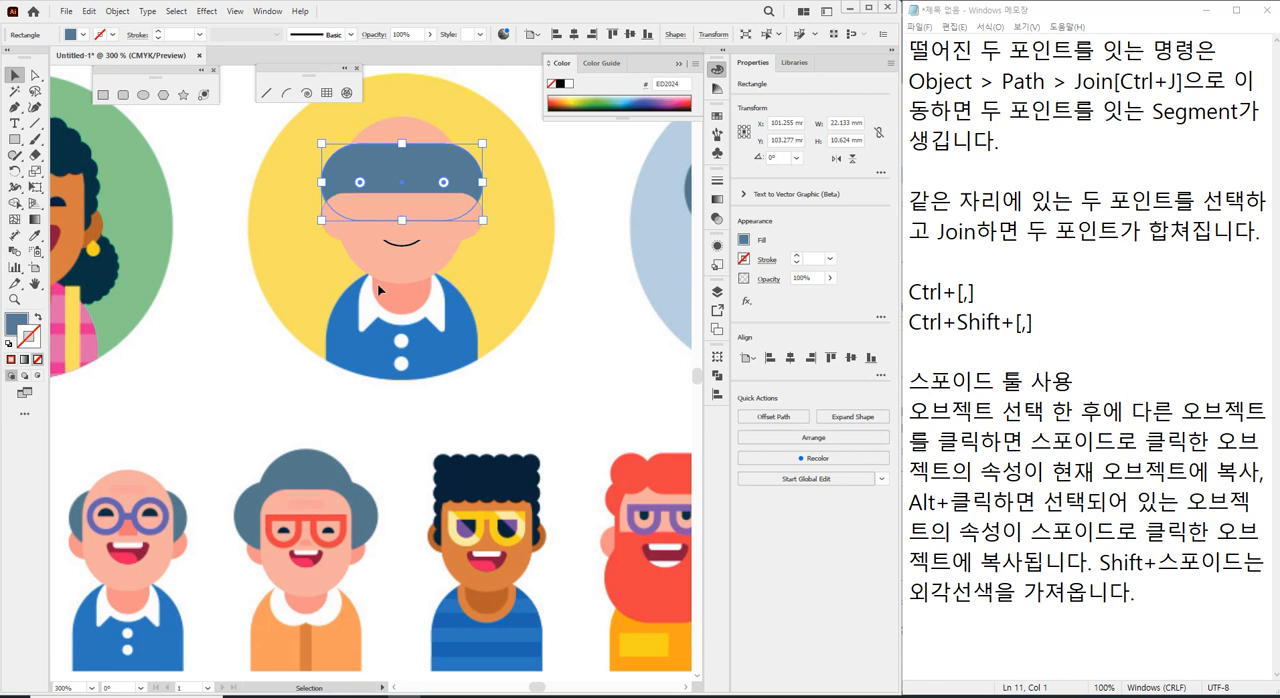
key("ctrl")
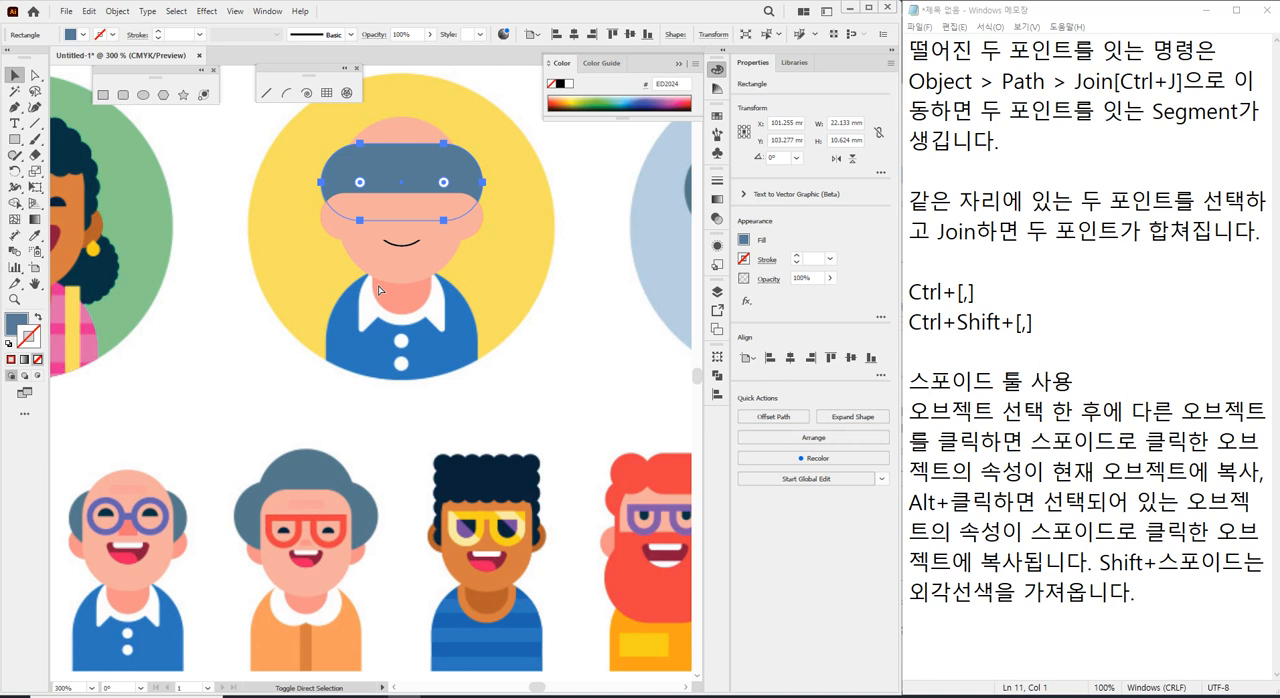
key("ctrl+bracketleft")
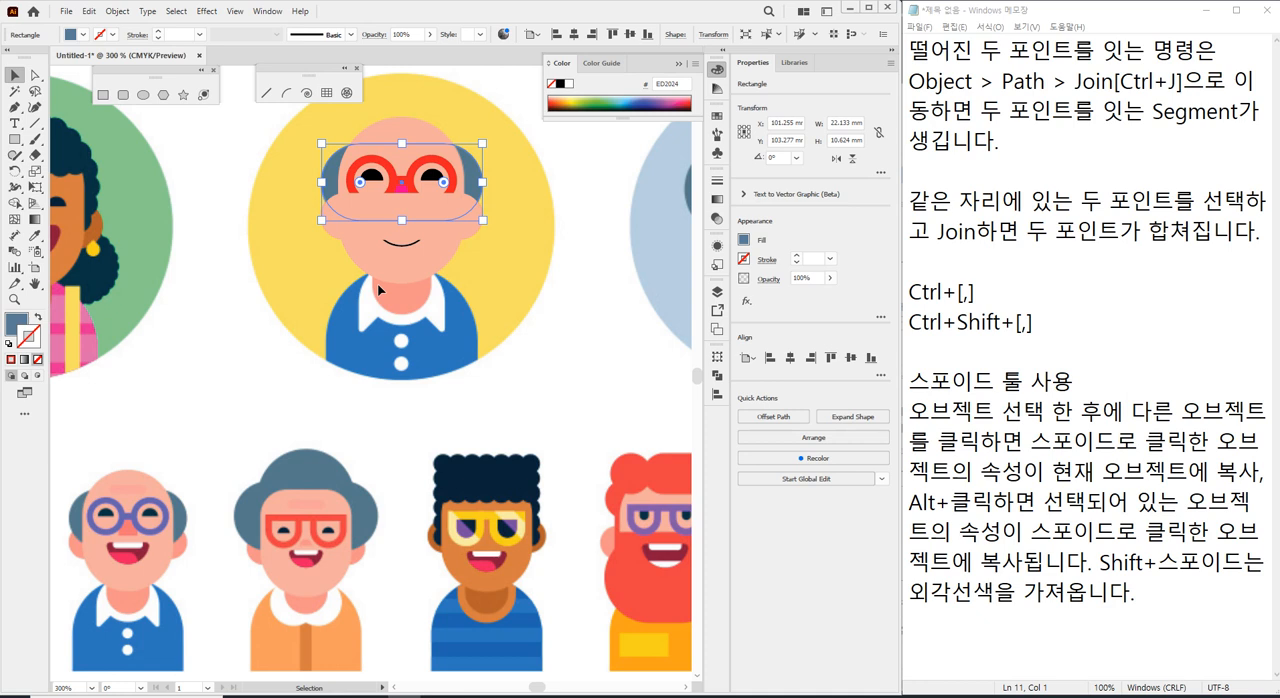
key("a")
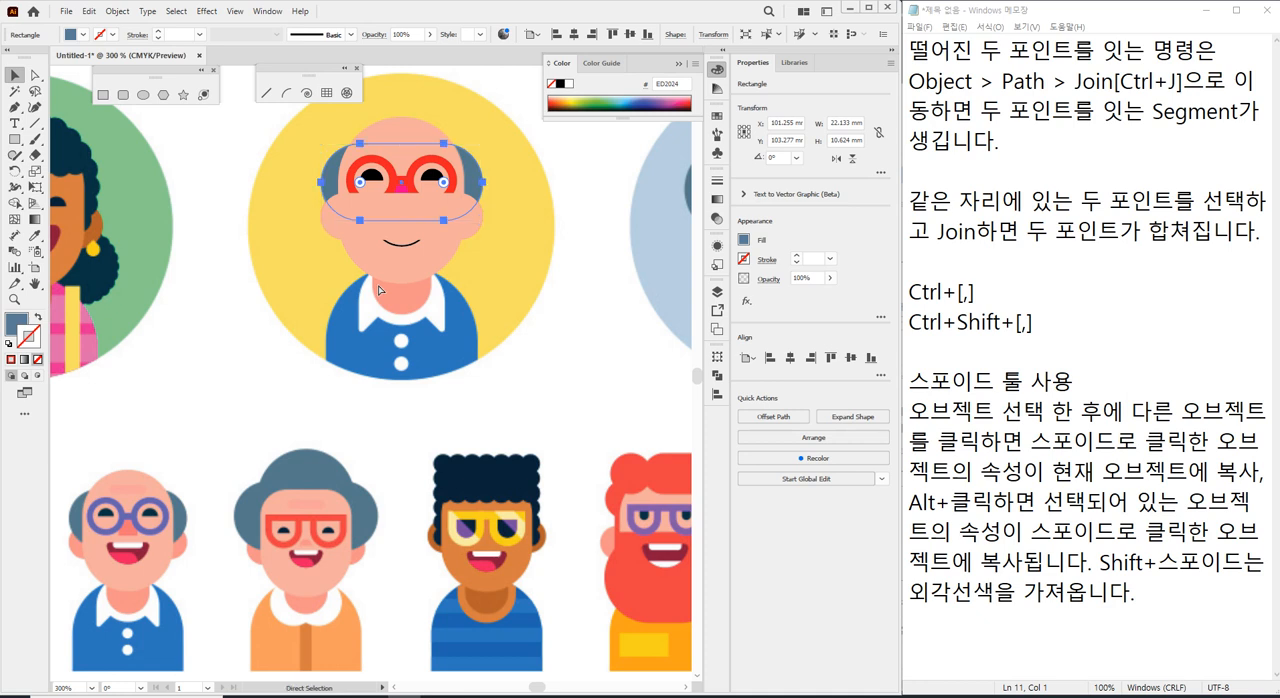
key("v")
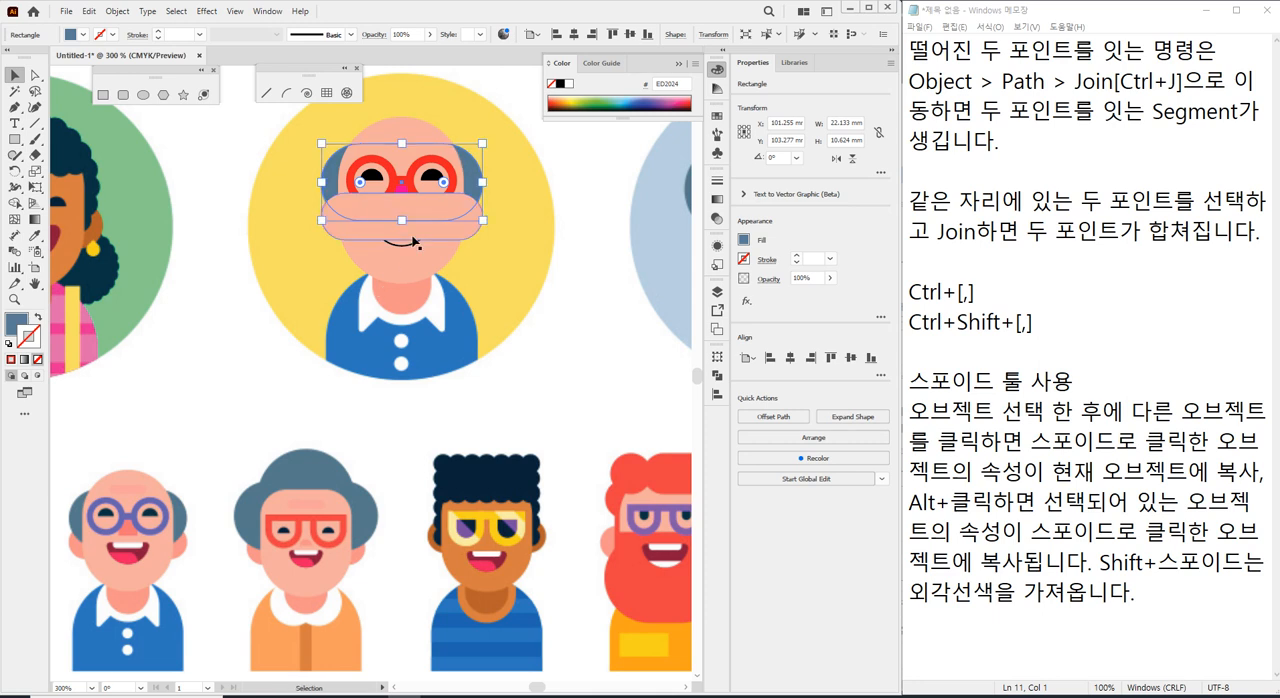
Send the skin-coloured ear rectangle backward behind the face and hair shapes, keeping it above the reference image.
scroll(417, 243, "up", 1)
scroll(346, 277, "up", 3)
left_click(336, 244)
key("ctrl")
key("ctrl+bracketleft")
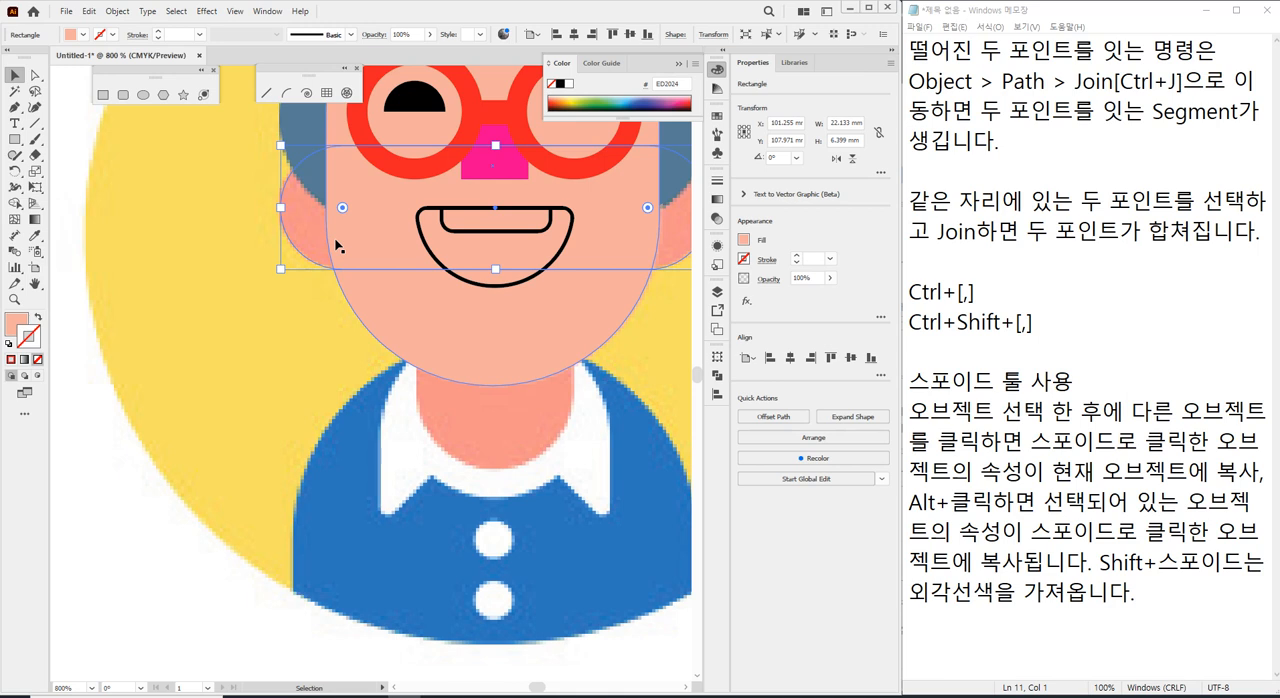
key("a")
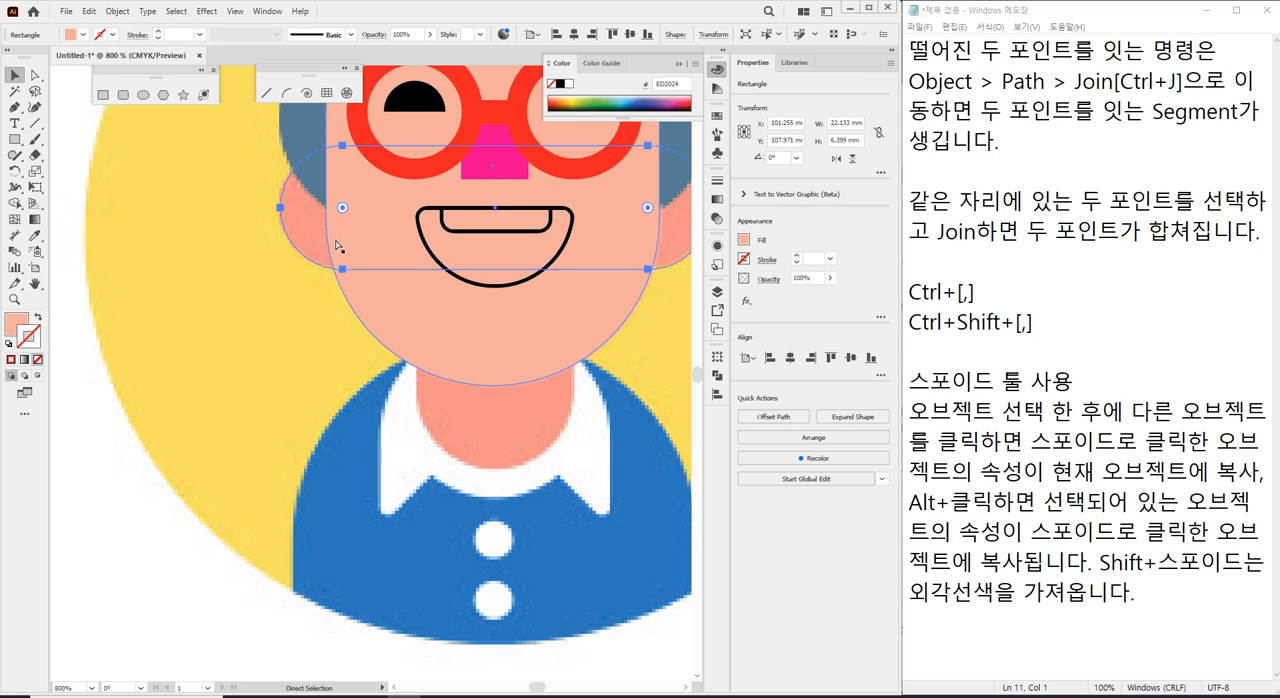
key("v")
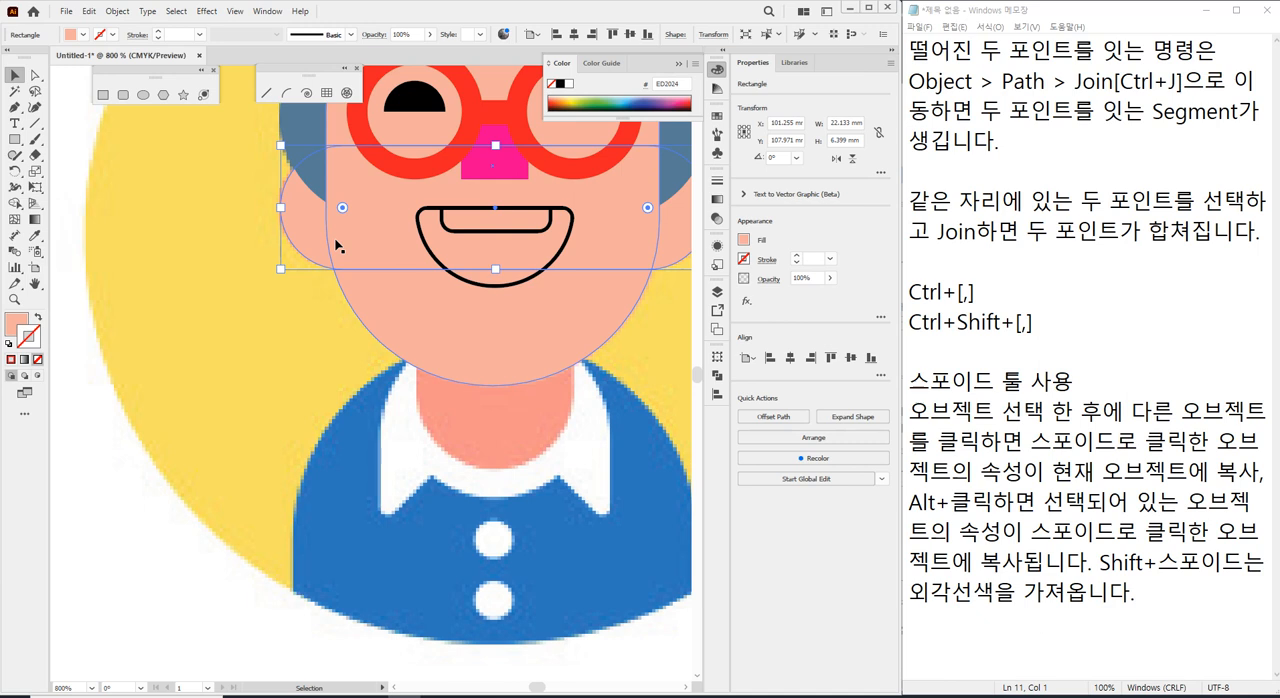
Eyedrop the coral nose colour of the small bald man below onto the square nose shape under the glasses.
left_click(157, 302)
left_click_drag(270, 275, 198, 325)
scroll(246, 317, "down", 5)
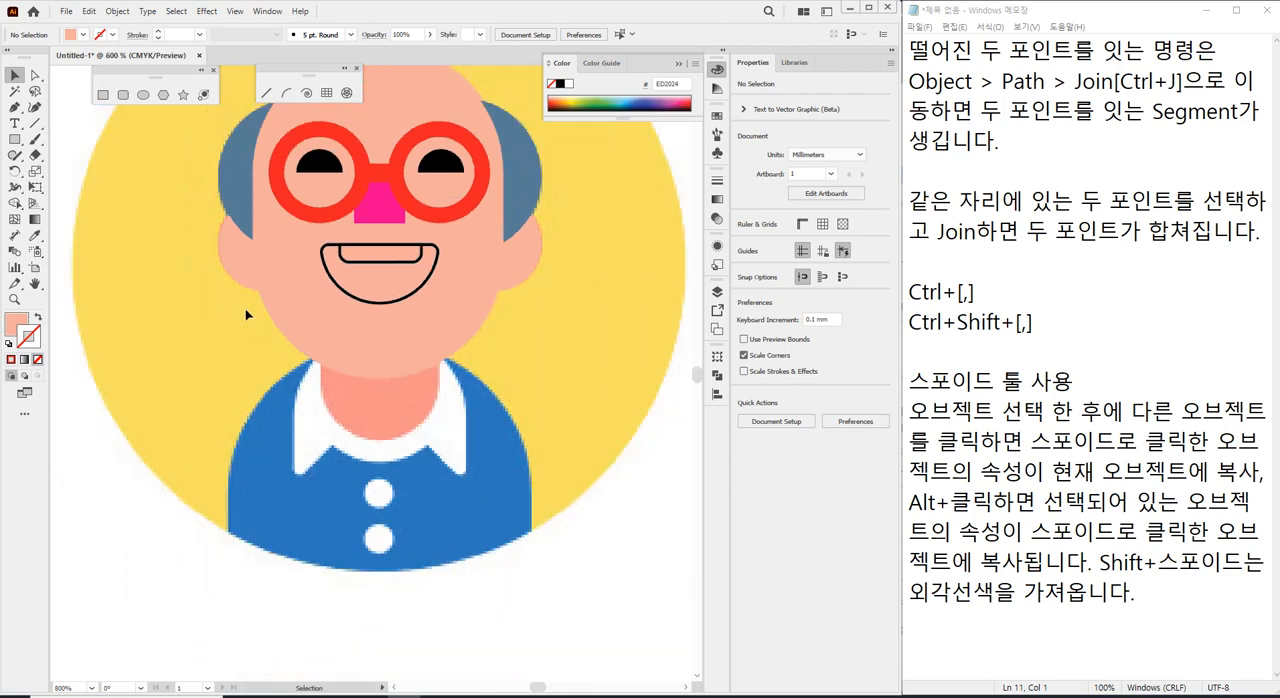
left_click_drag(207, 313, 401, 199)
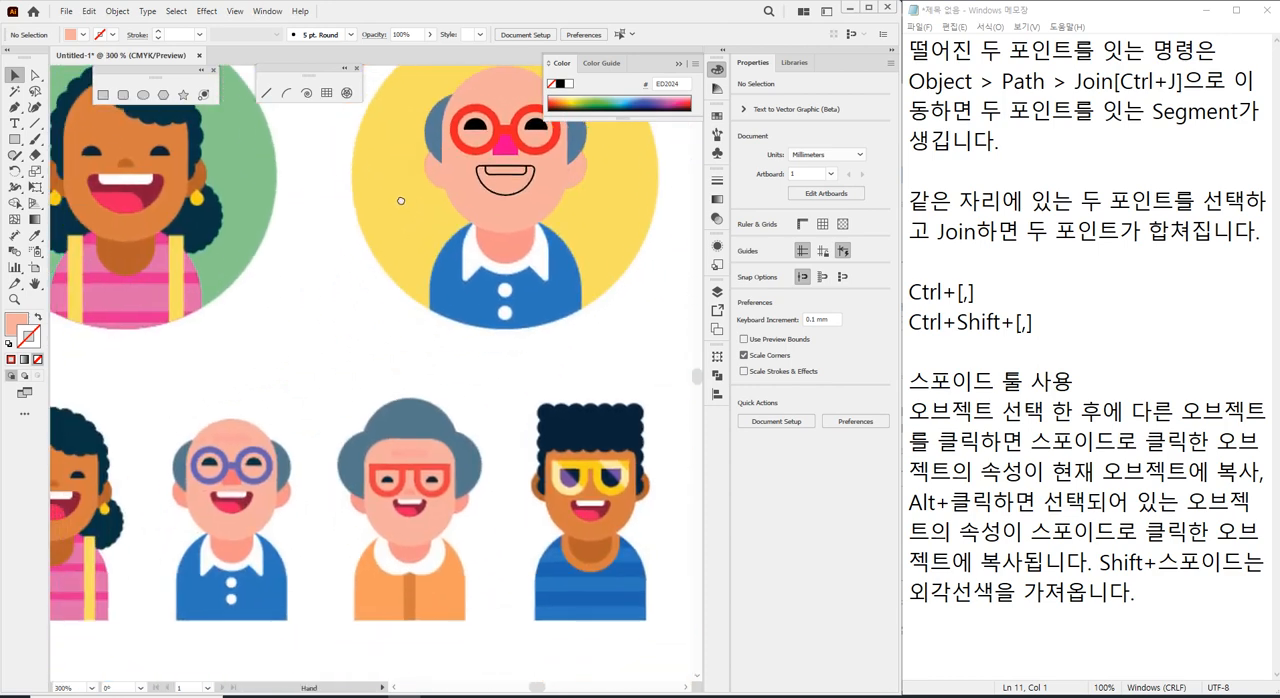
left_click(498, 150)
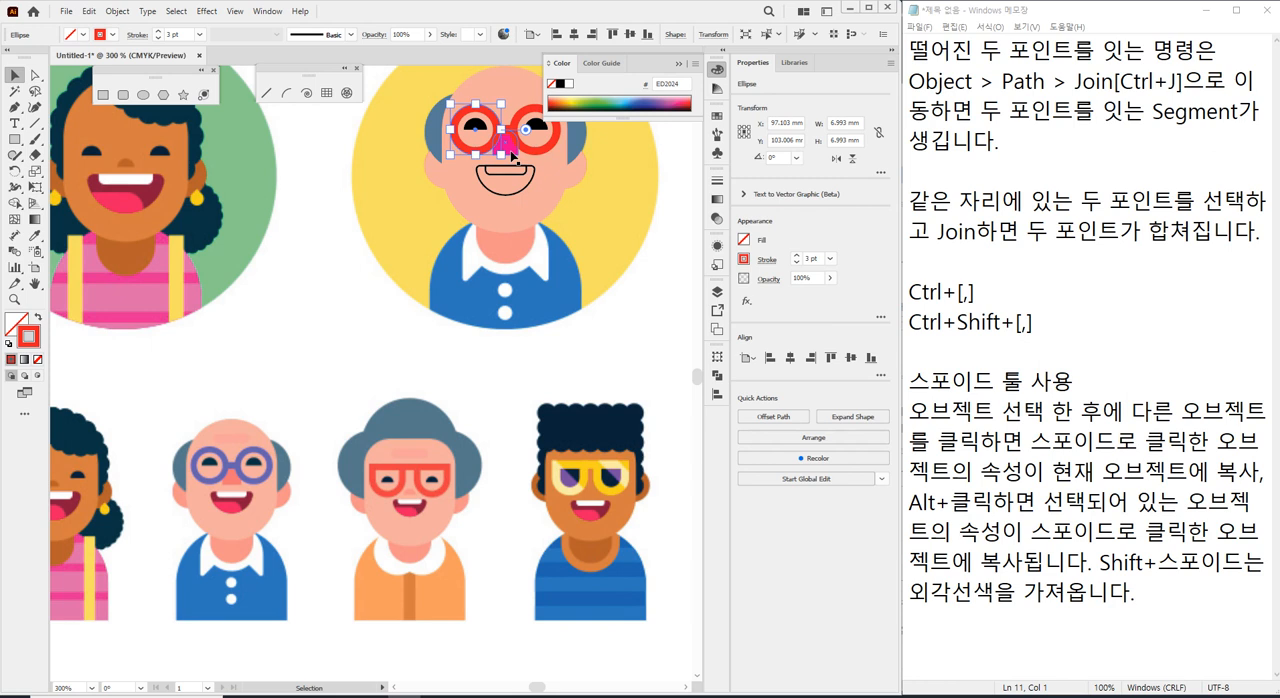
left_click(511, 153)
key("i")
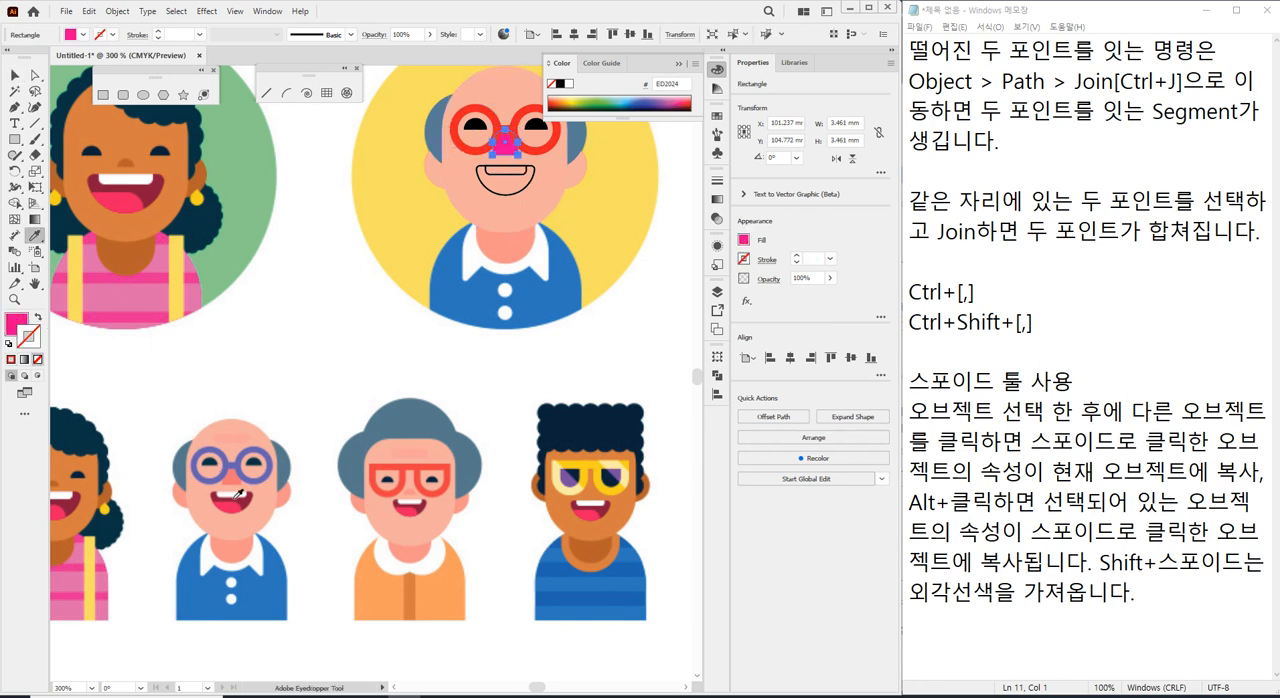
left_click(235, 472)
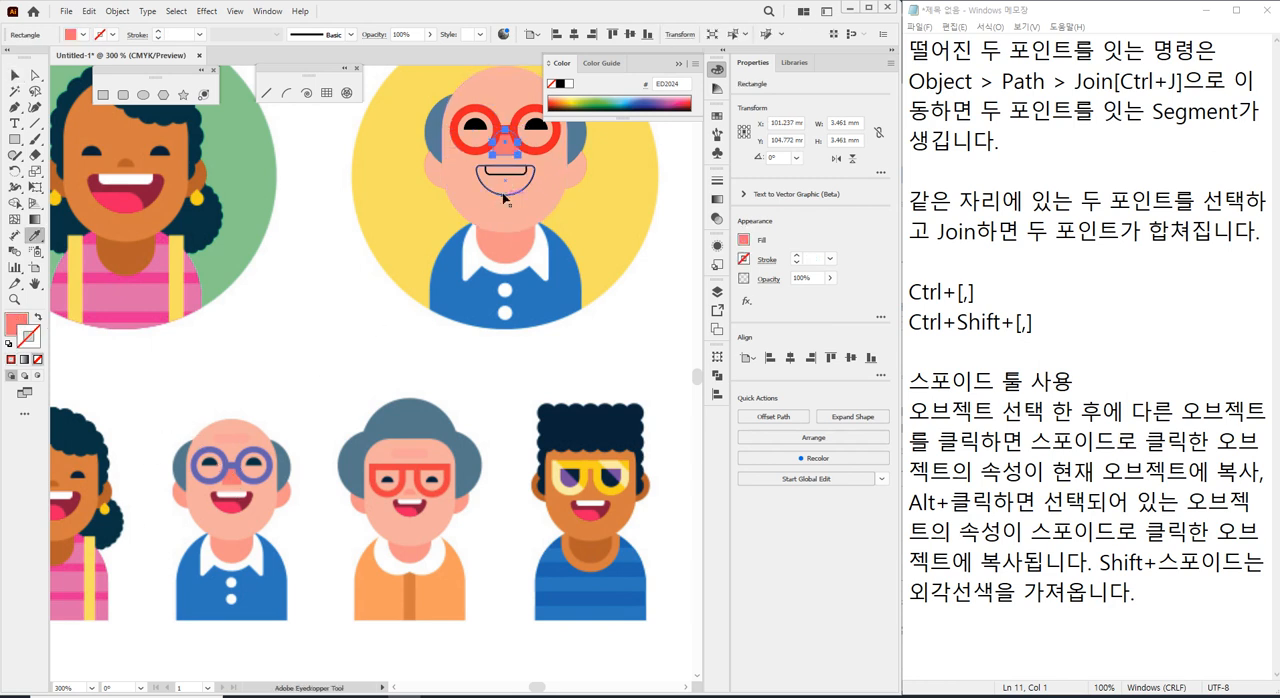
Eyedrop the small bald man's white teeth colour onto the teeth rectangle and his dark red mouth colour onto the mouth shape.
left_click(506, 175, "ctrl")
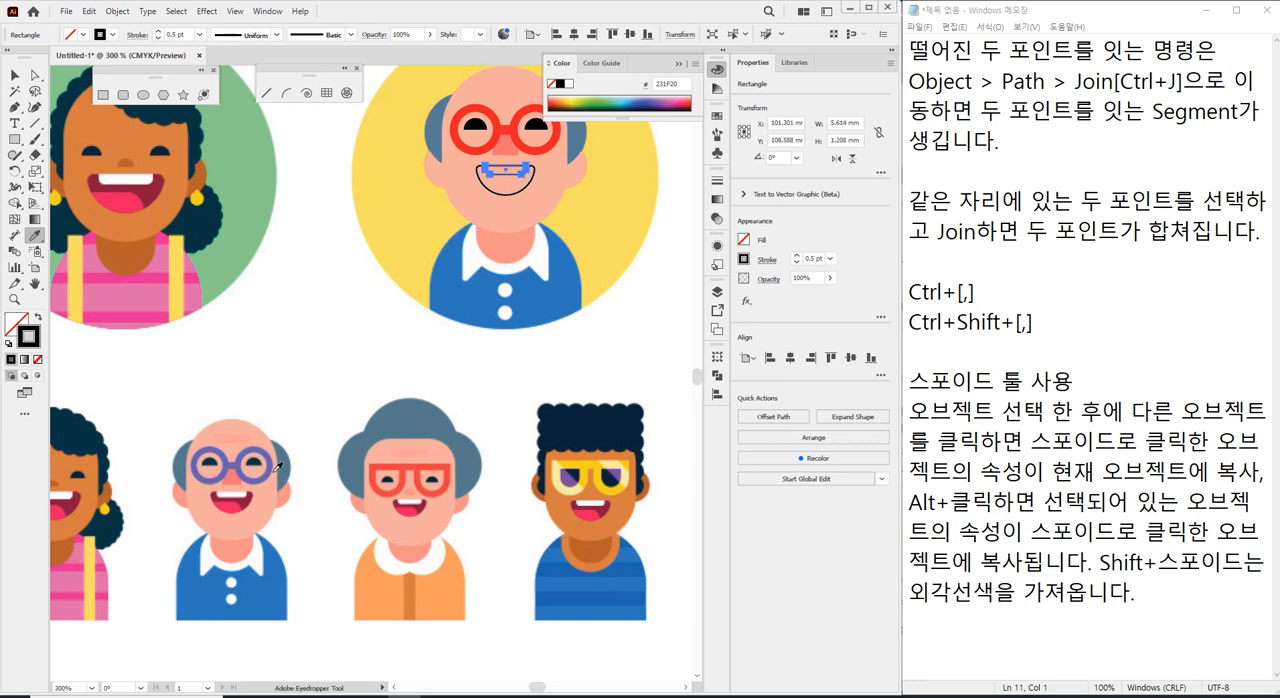
left_click(242, 494)
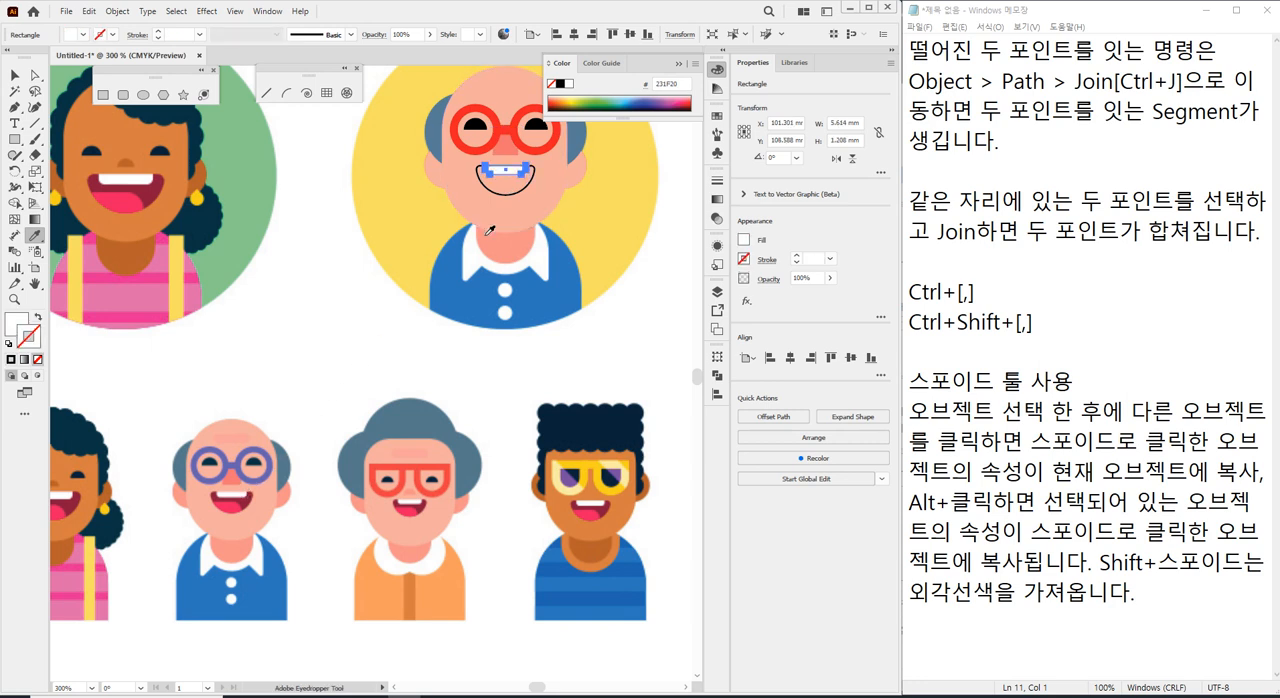
left_click(525, 191, "ctrl")
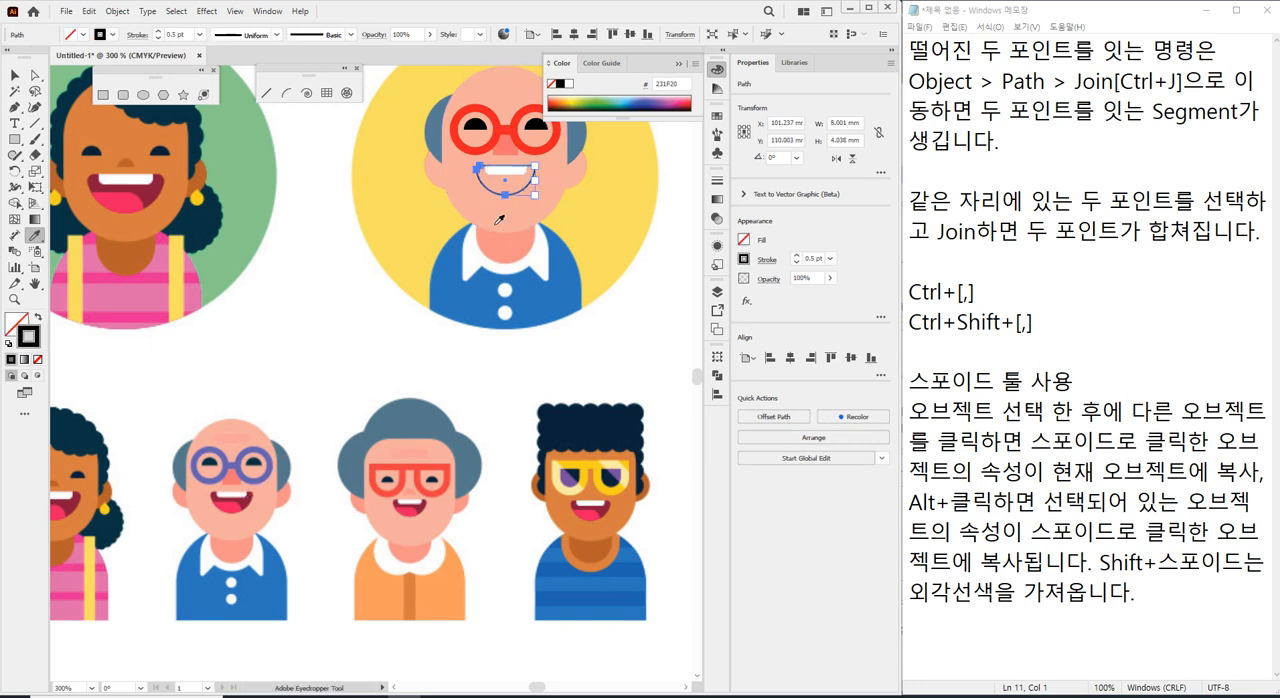
left_click(250, 494)
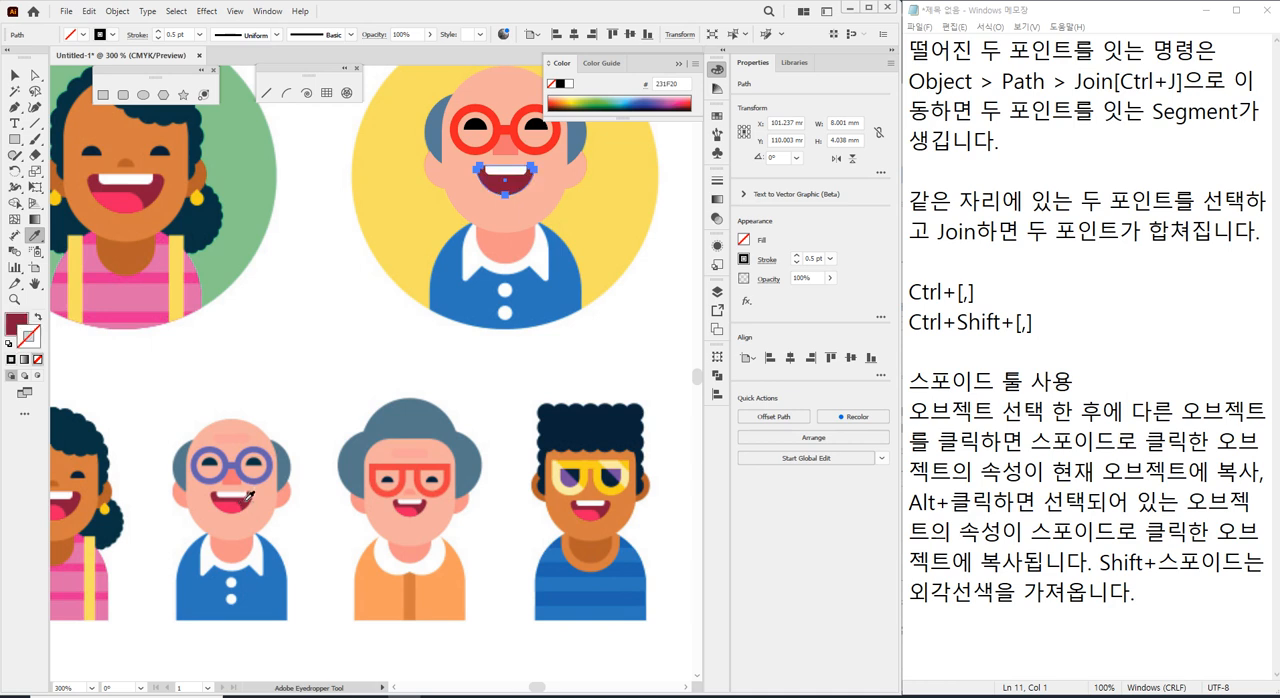
left_click(286, 314, "ctrl")
left_click_drag(401, 227, 313, 302)
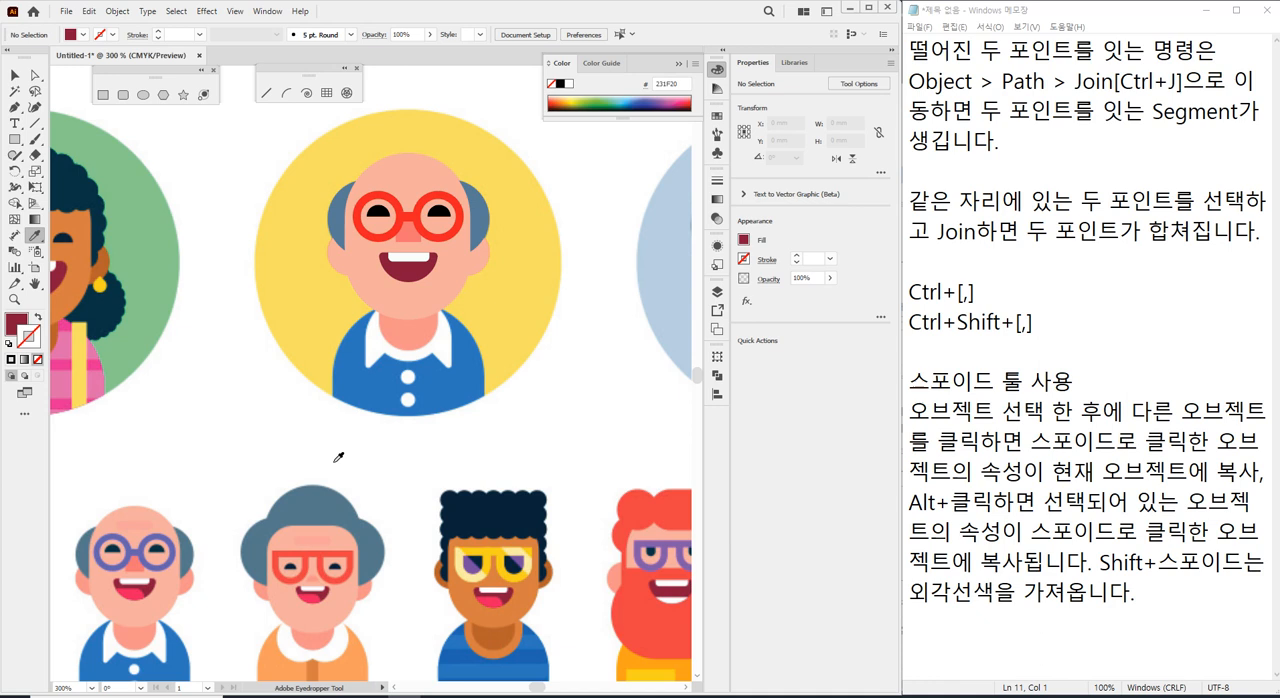
scroll(420, 358, "up", 3)
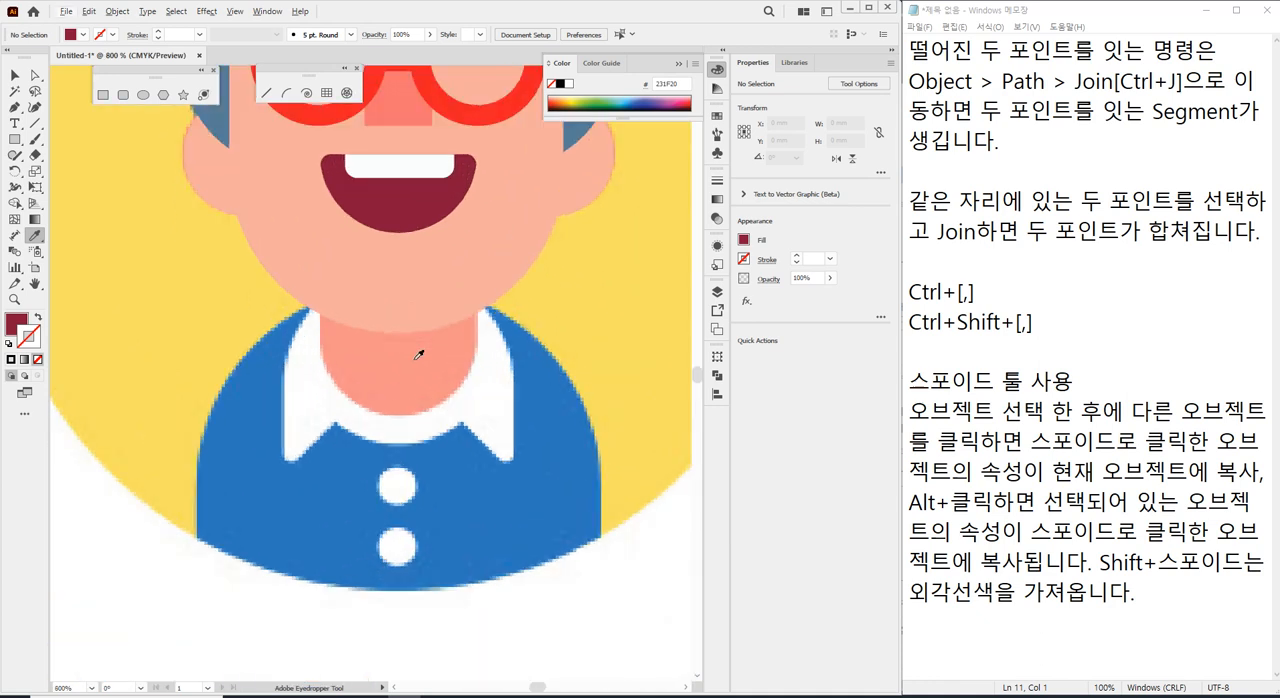
scroll(400, 317, "down", 1)
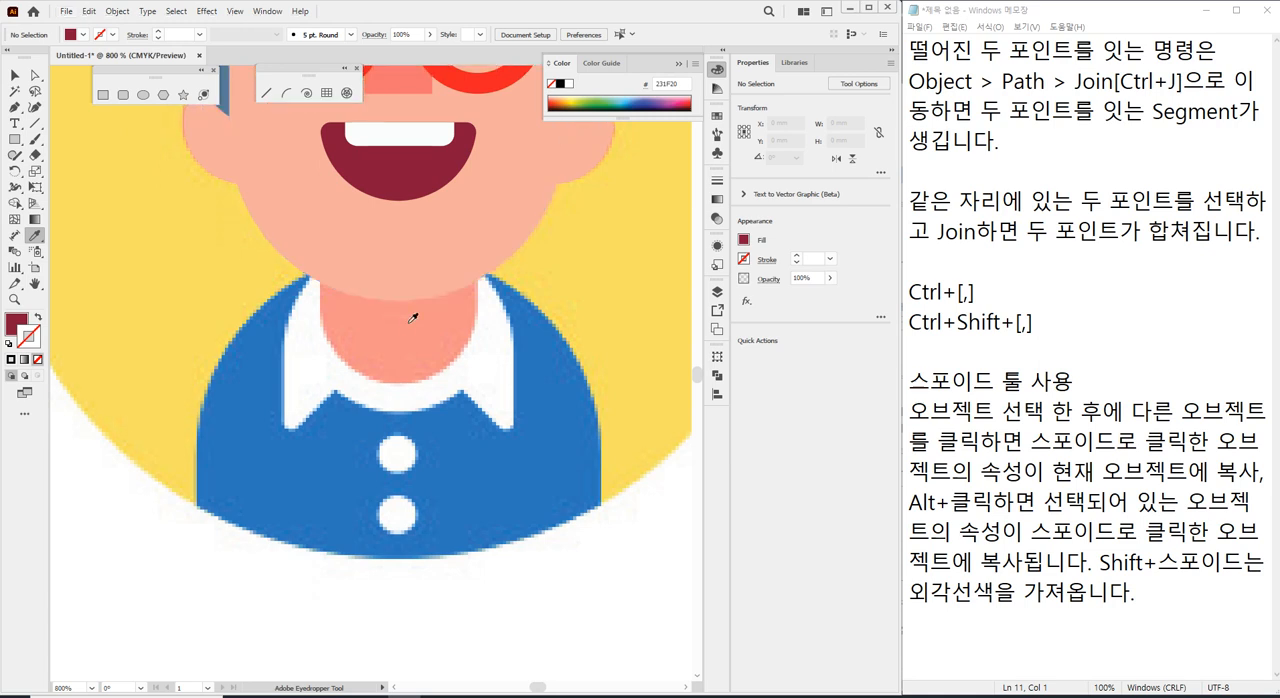
scroll(413, 318, "down", 2)
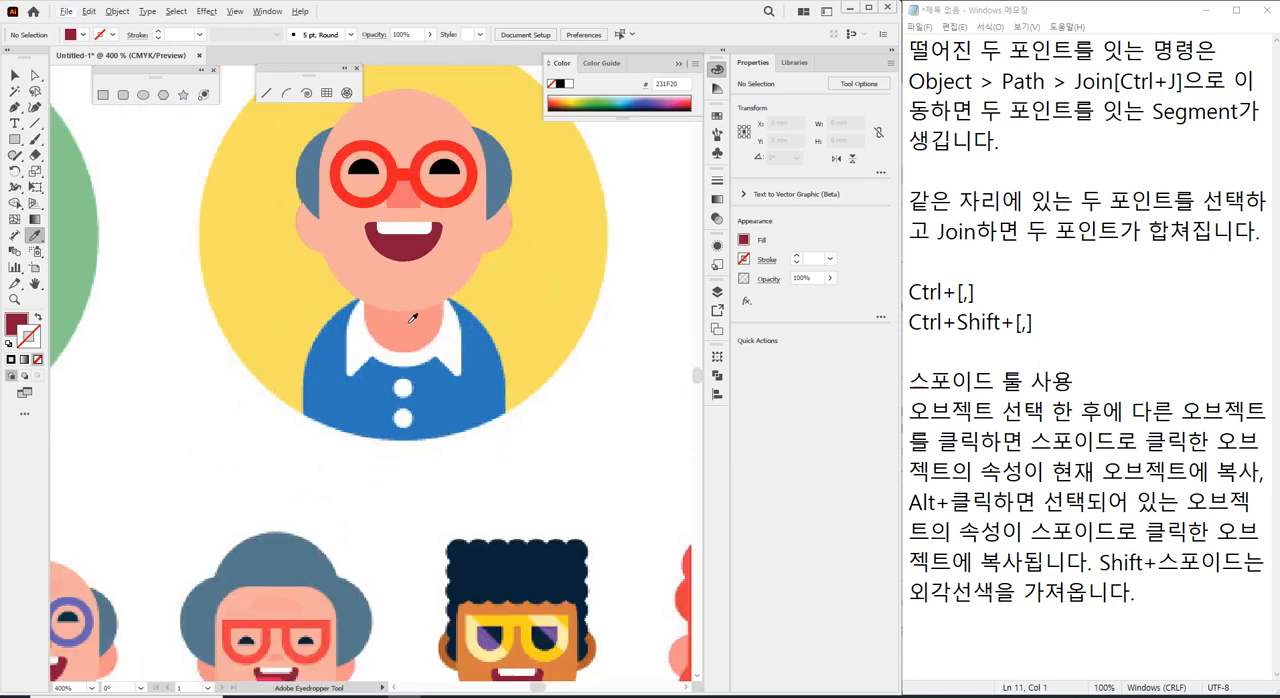
scroll(413, 318, "down", 1)
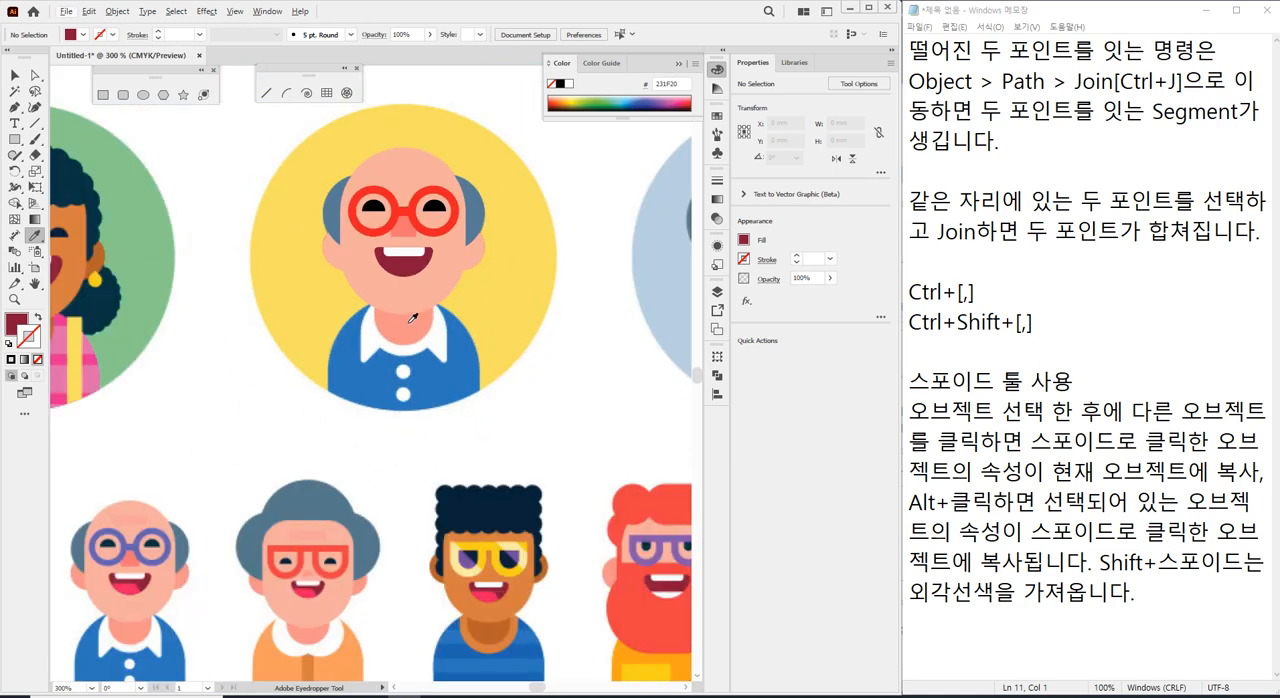
scroll(96, 549, "up", 1)
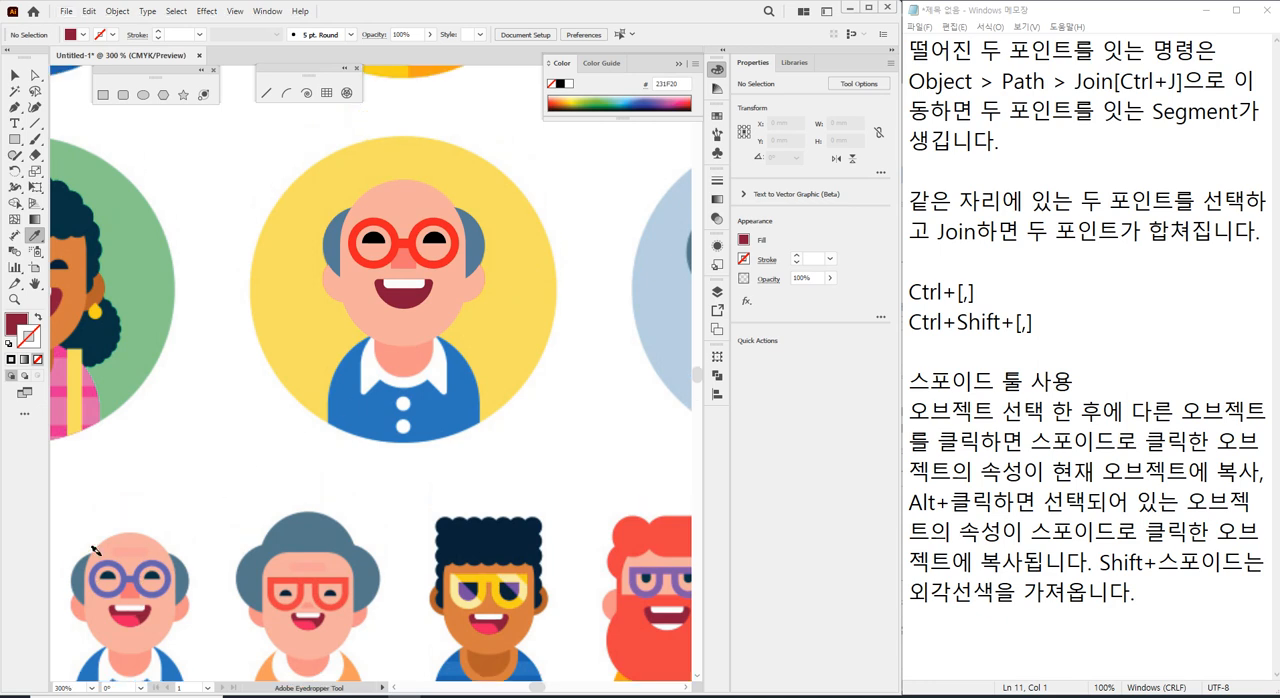
key("alt")
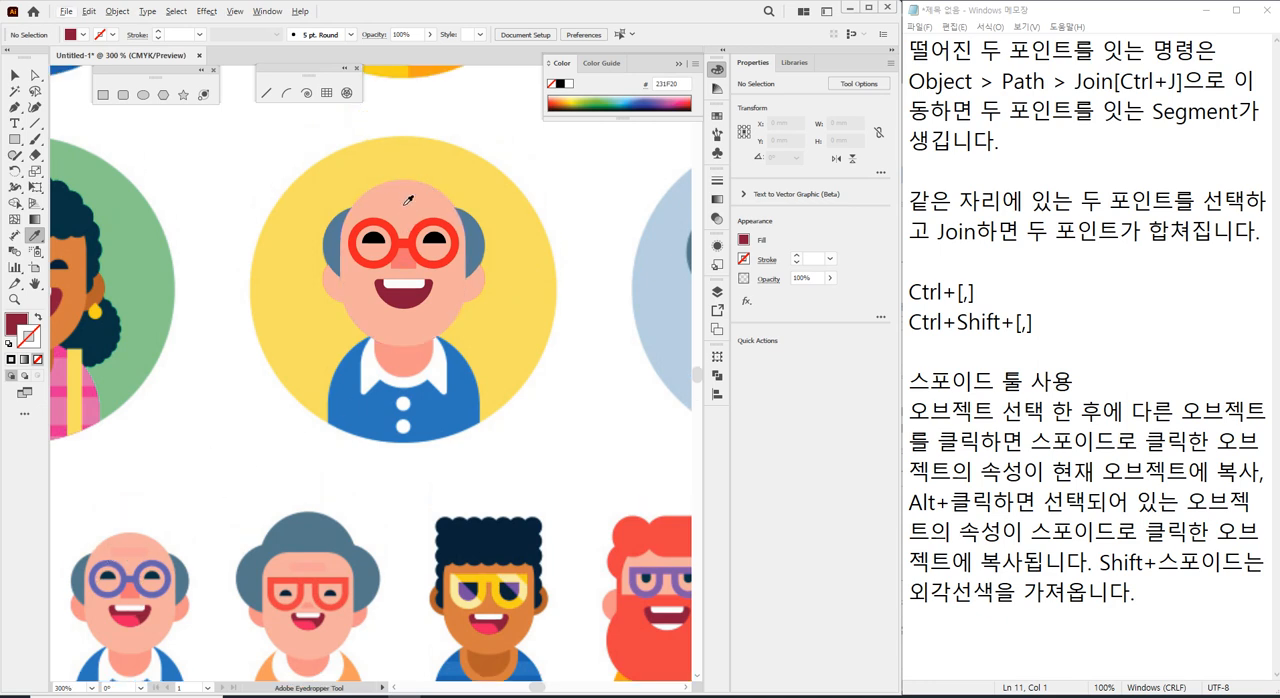
Draw a horizontal line about 6 mm long across the forehead with the Line Segment tool and give it a magenta stroke.
left_click(35, 127)
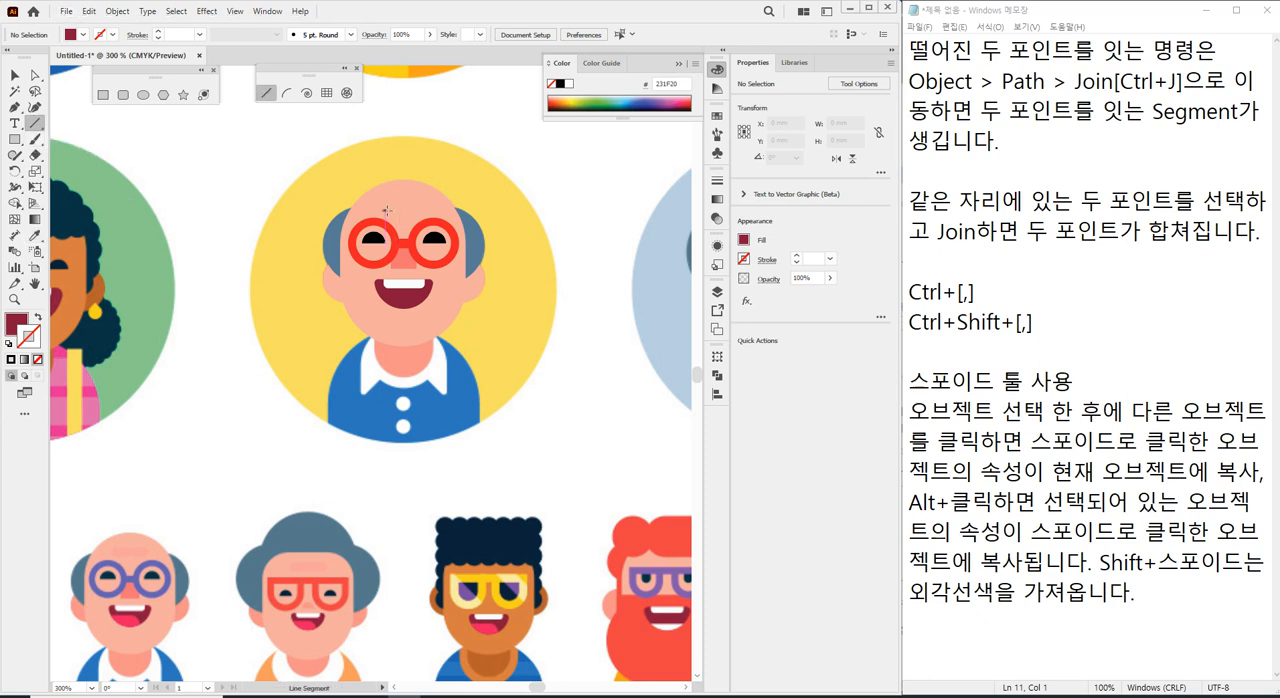
left_click_drag(381, 206, 425, 206)
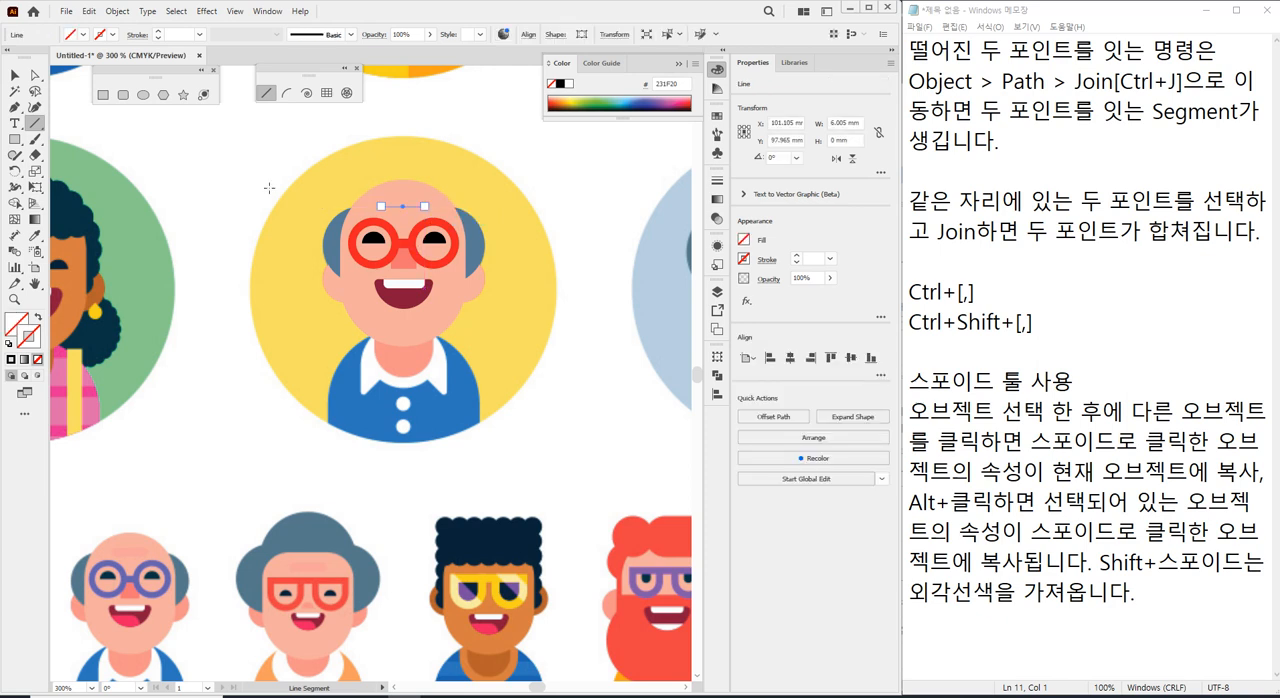
left_click(104, 42)
left_click(91, 57)
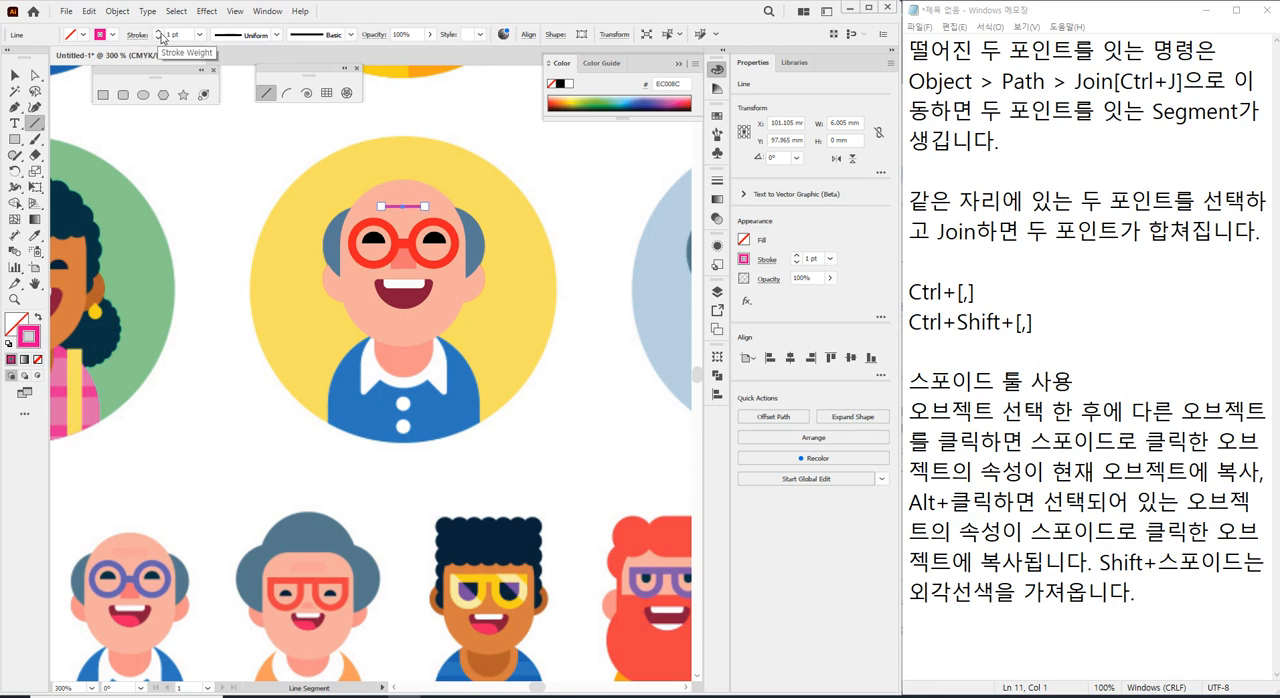
Set the forehead line's stroke weight to 4 pt and give it round caps.
left_click(168, 34)
key("Up")
key("Up")
key("Up")
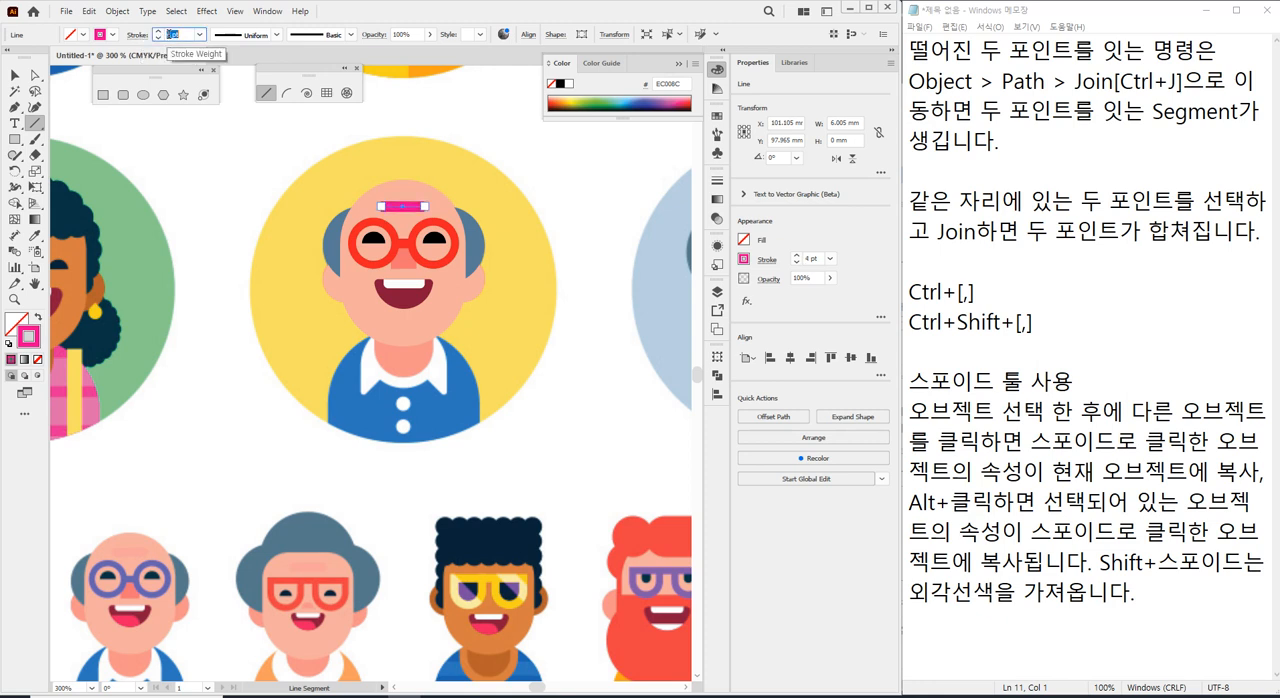
left_click(135, 37)
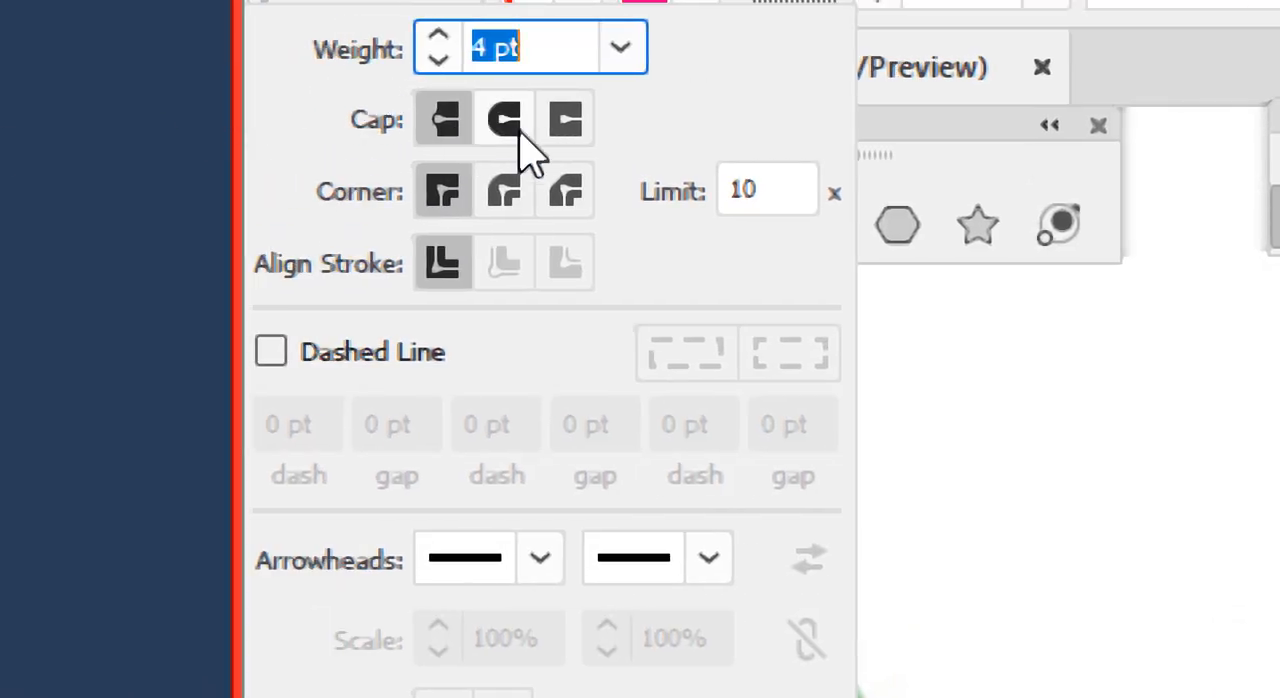
left_click(512, 125)
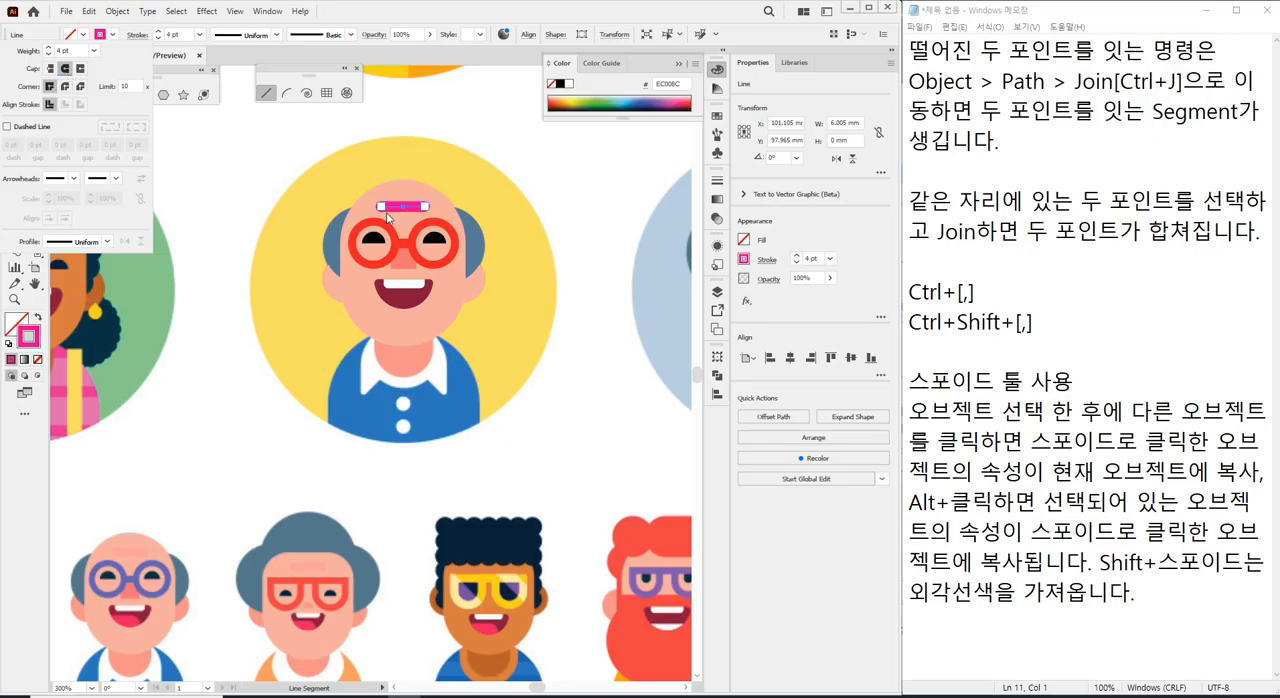
left_click(349, 7)
Eyedrop the forehead wrinkle colour of the small bald man below onto the line's stroke, keeping its weight, and deselect it.
left_click(34, 235)
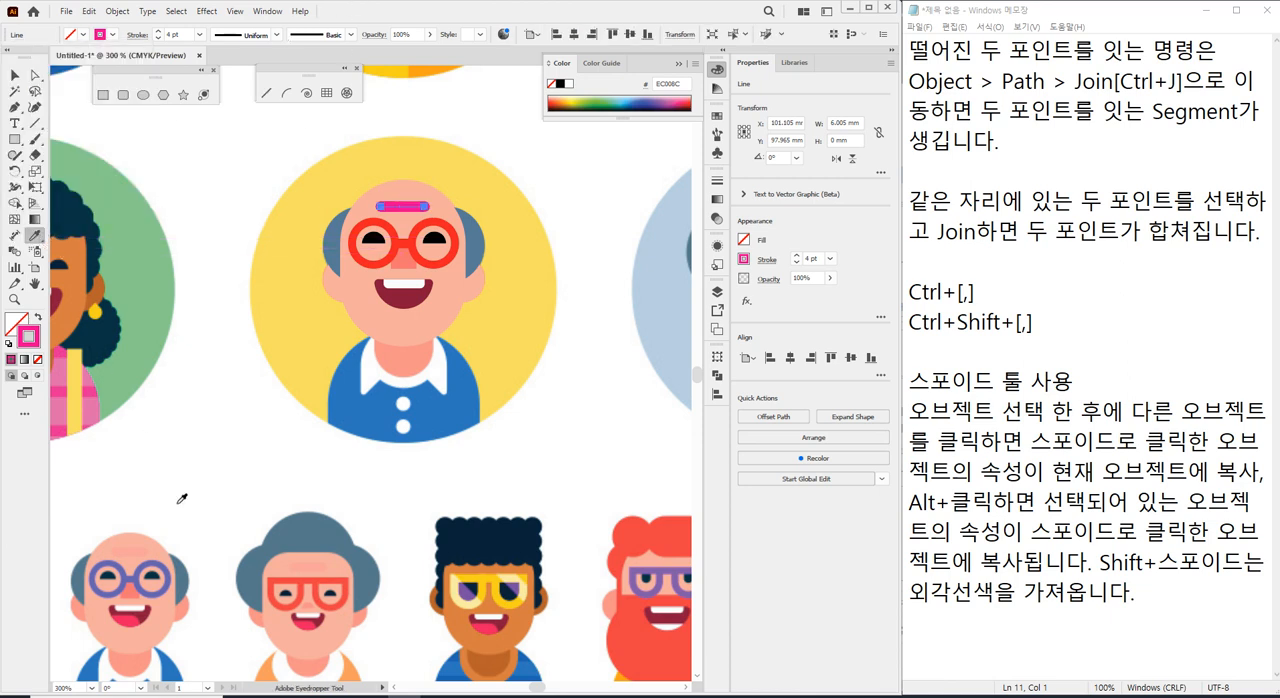
left_click(138, 549)
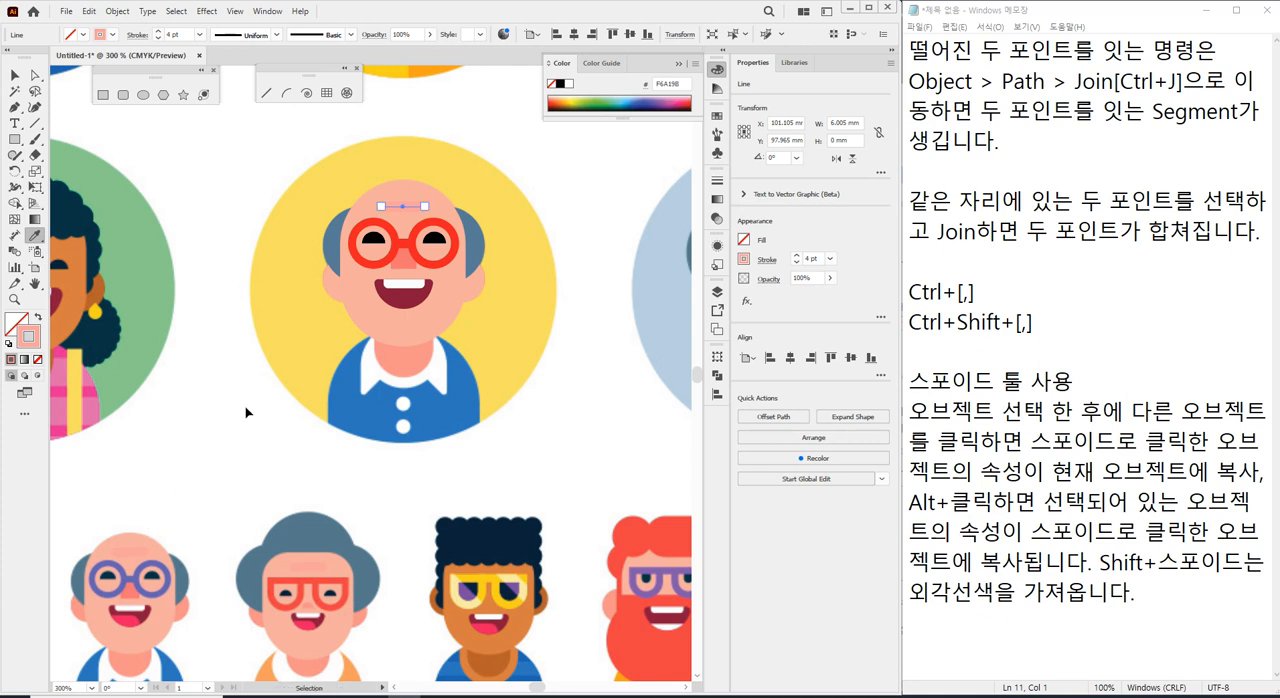
key("ctrl+shift+a")
Change the forehead line's stroke to the more saturated coral F48C89 in the Color Picker and deselect it.
scroll(413, 218, "up", 2)
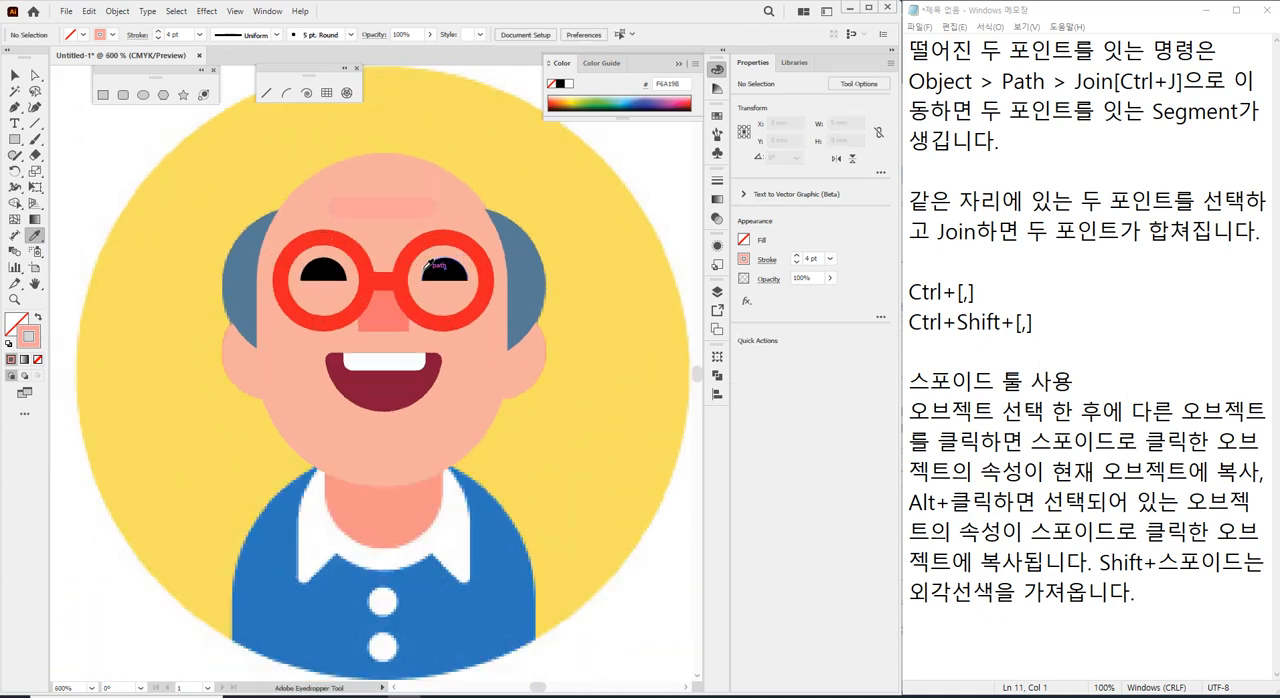
left_click(371, 208, "ctrl")
left_click(371, 208, "ctrl")
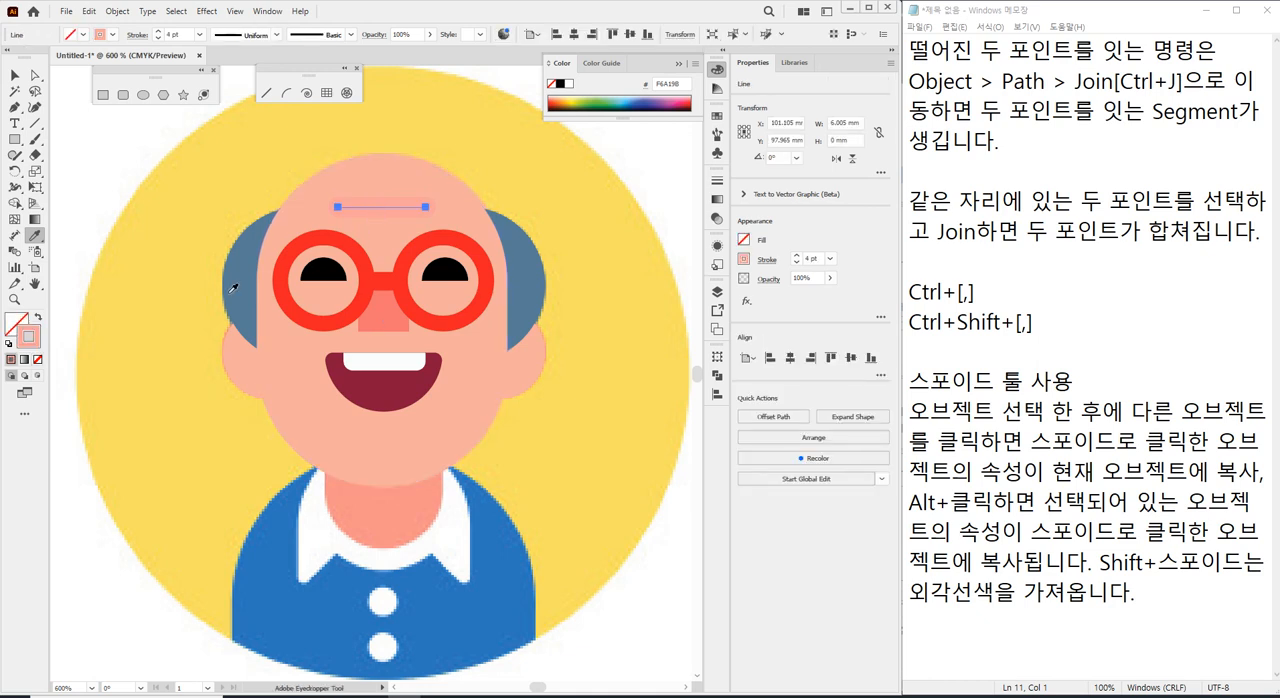
double_click(33, 341)
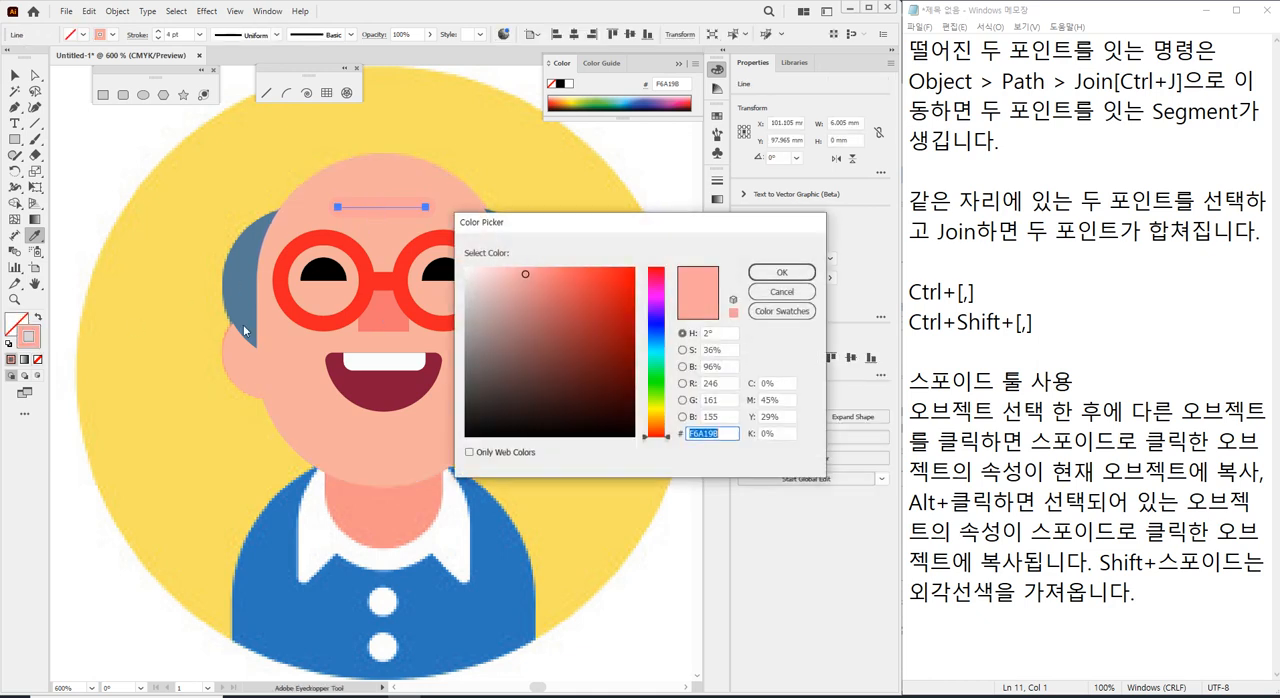
left_click(538, 273)
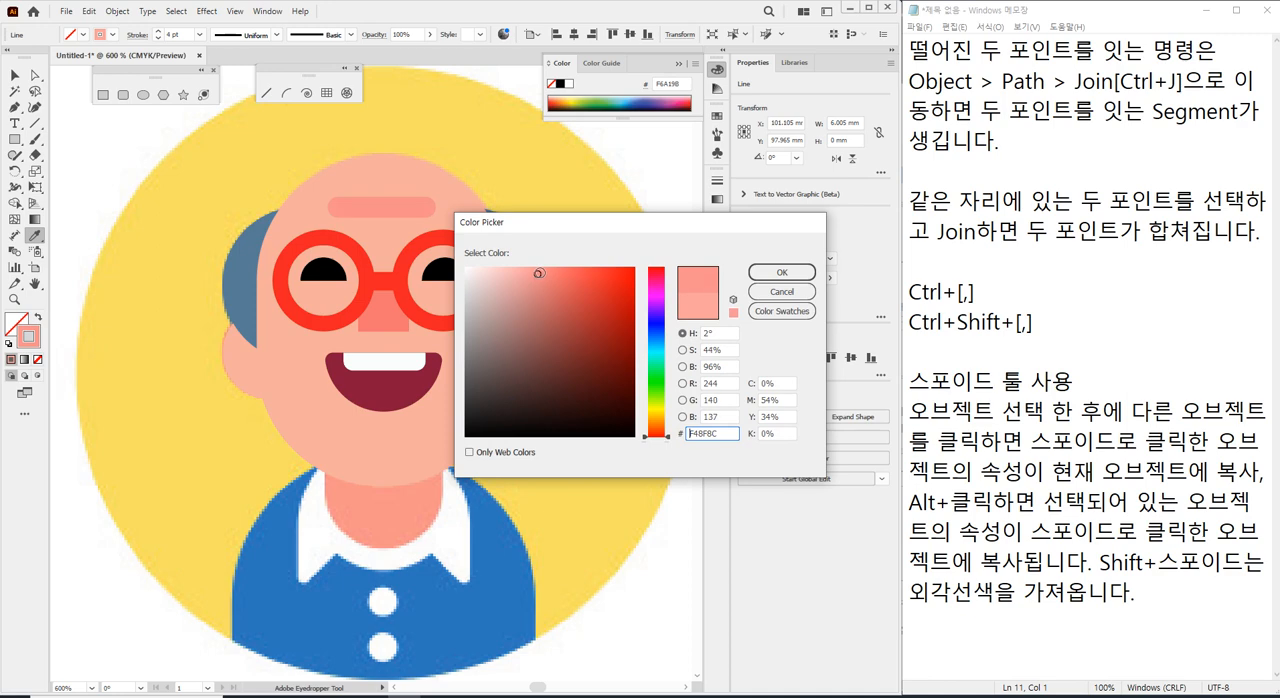
left_click(782, 272)
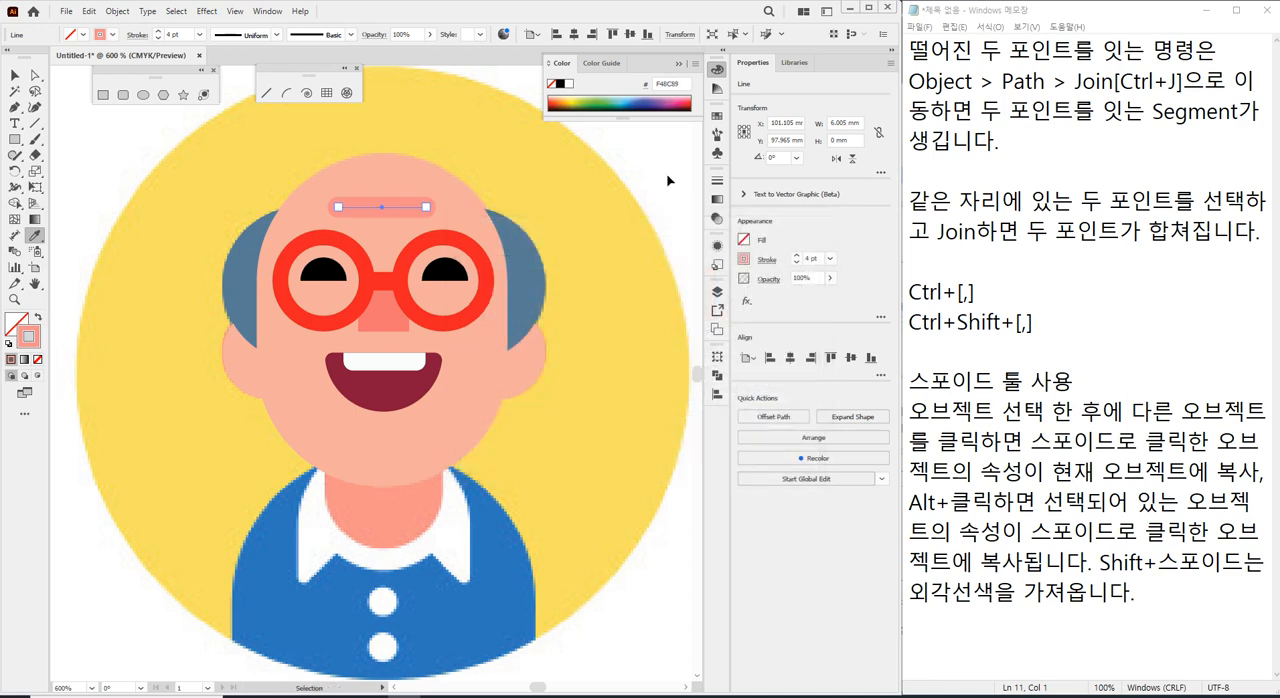
left_click(670, 181, "ctrl")
scroll(589, 280, "down", 3)
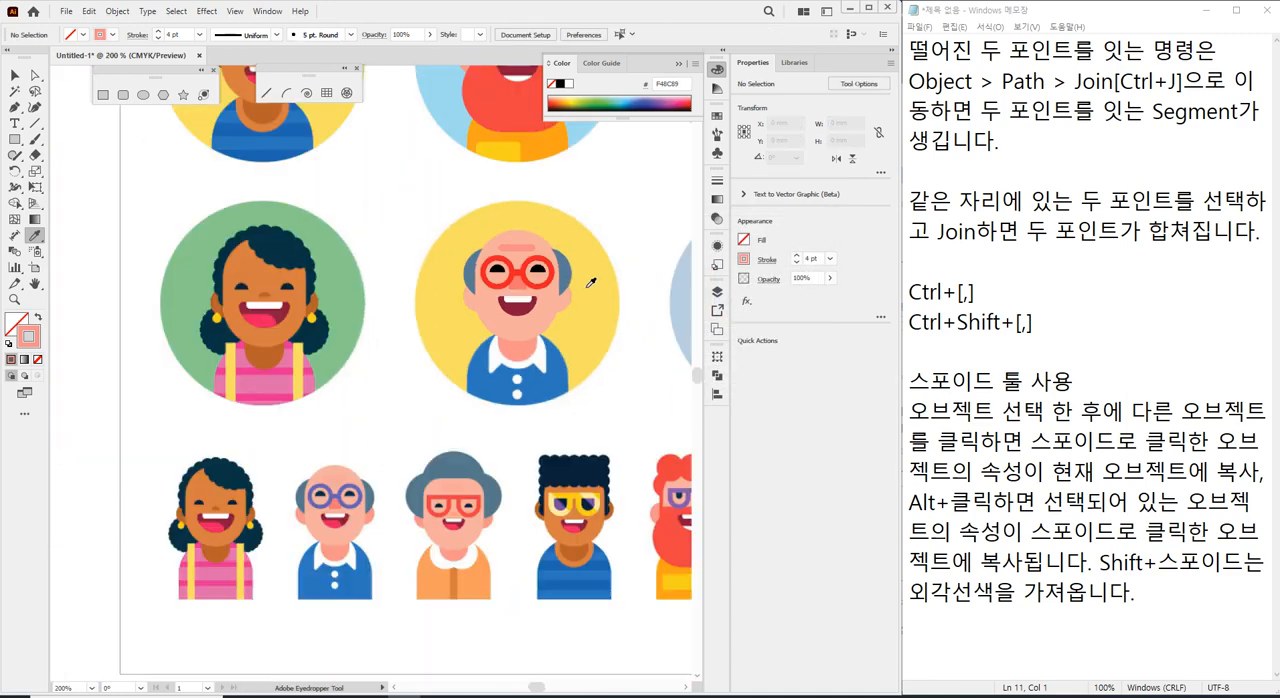
scroll(590, 283, "up", 3)
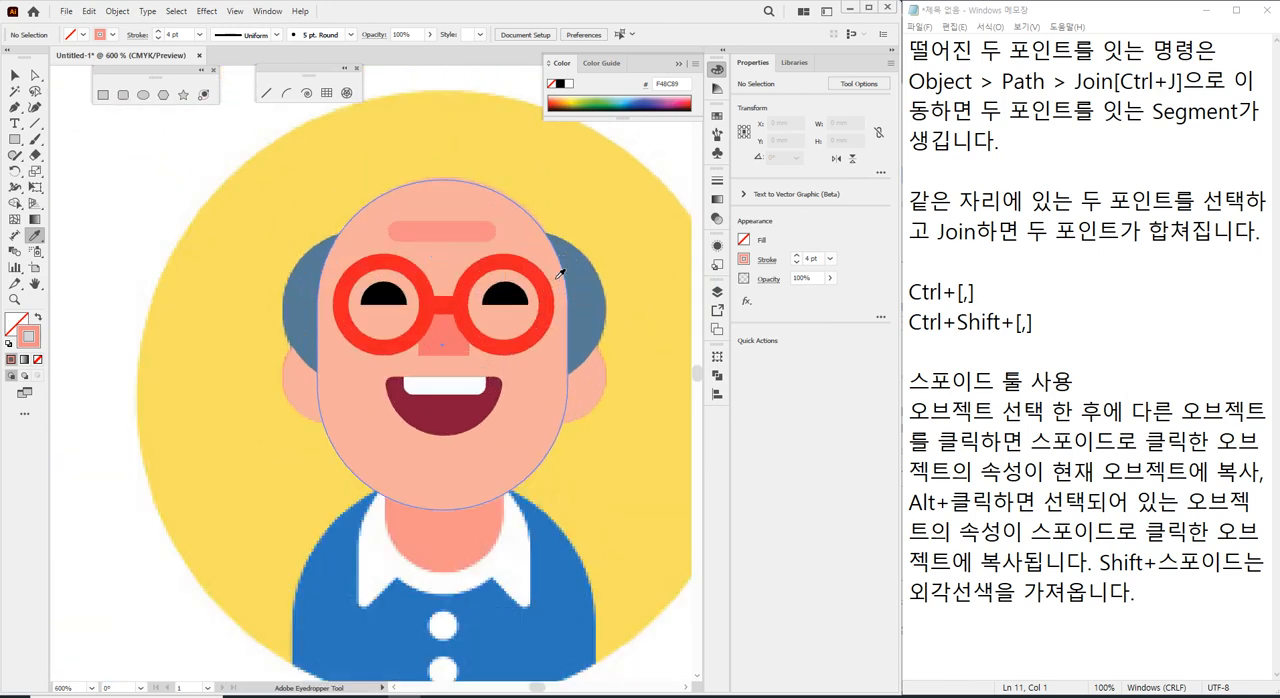
left_click(35, 75)
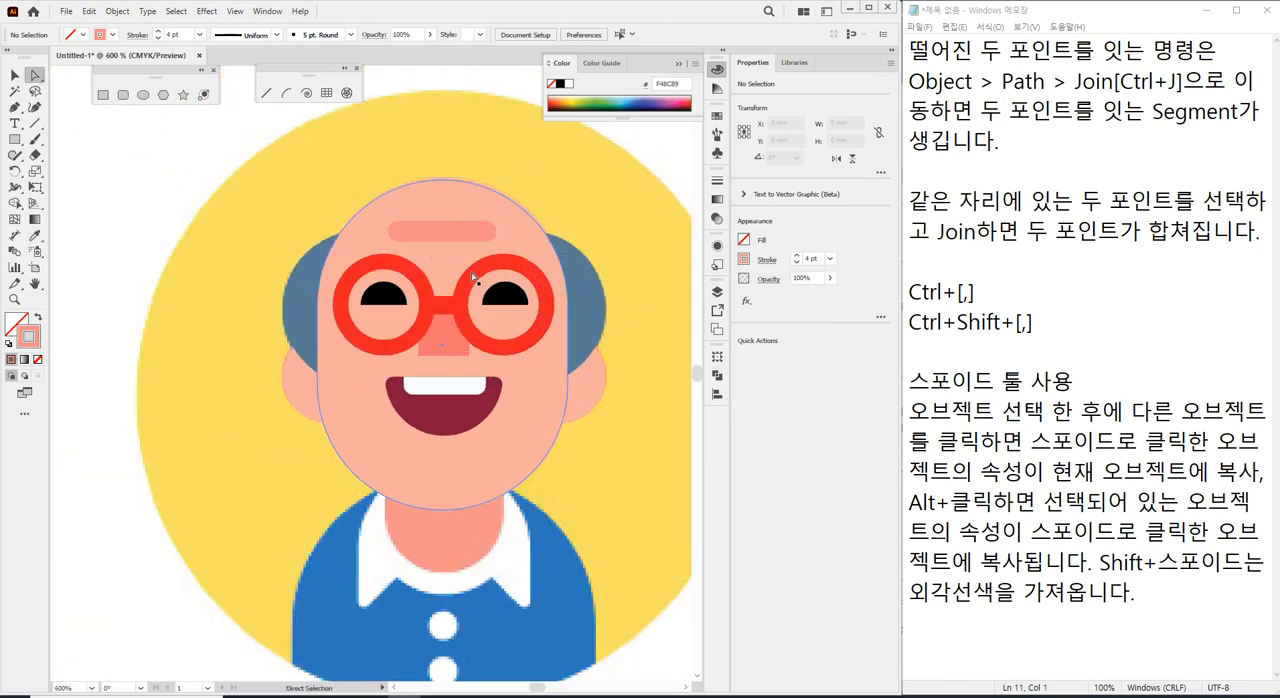
left_click(444, 241)
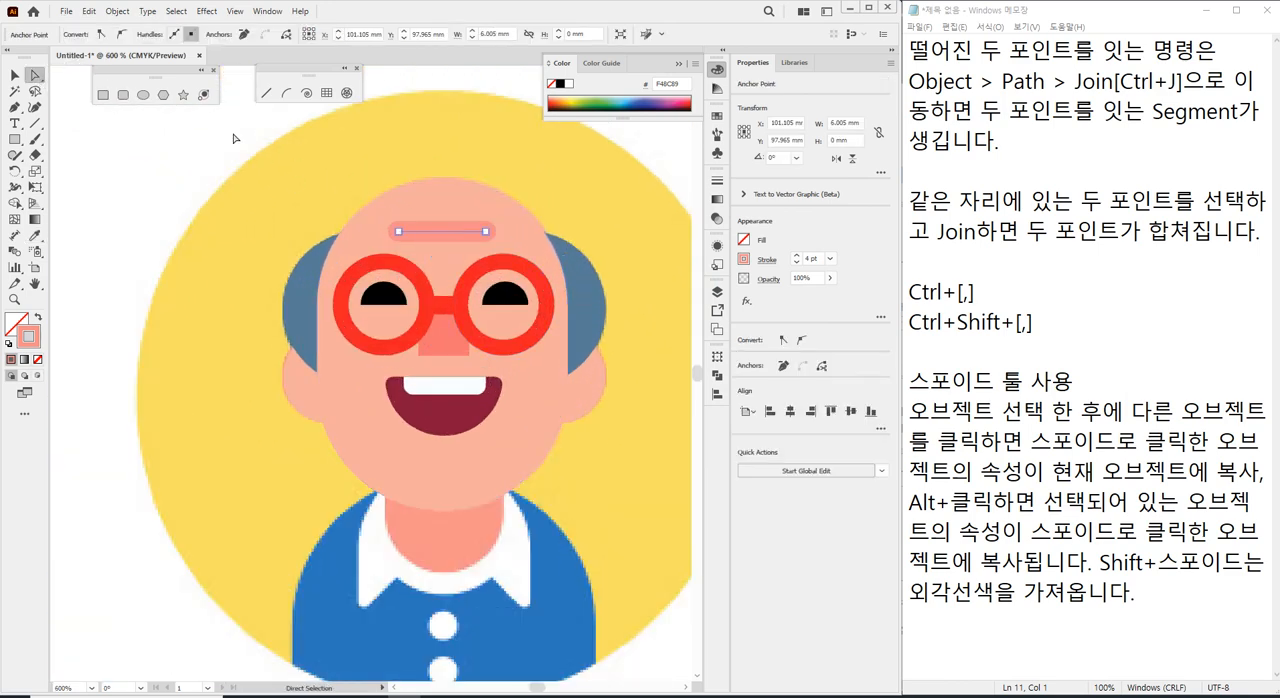
left_click(15, 76)
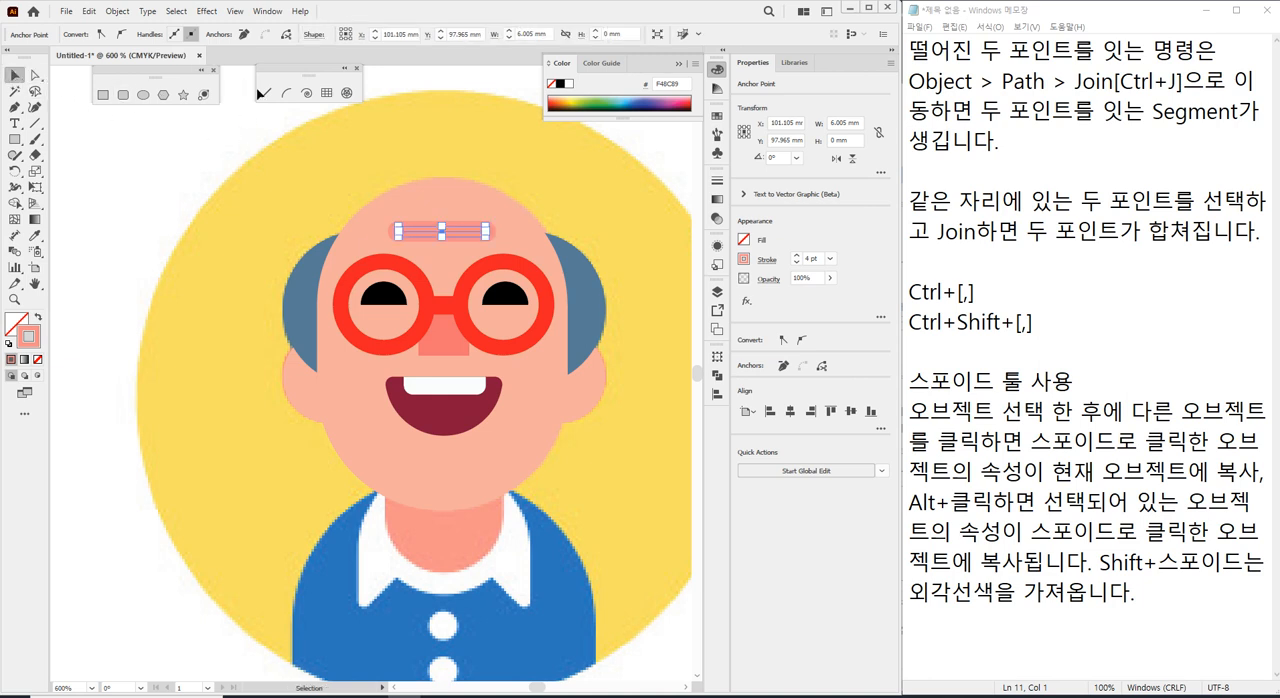
left_click(138, 185)
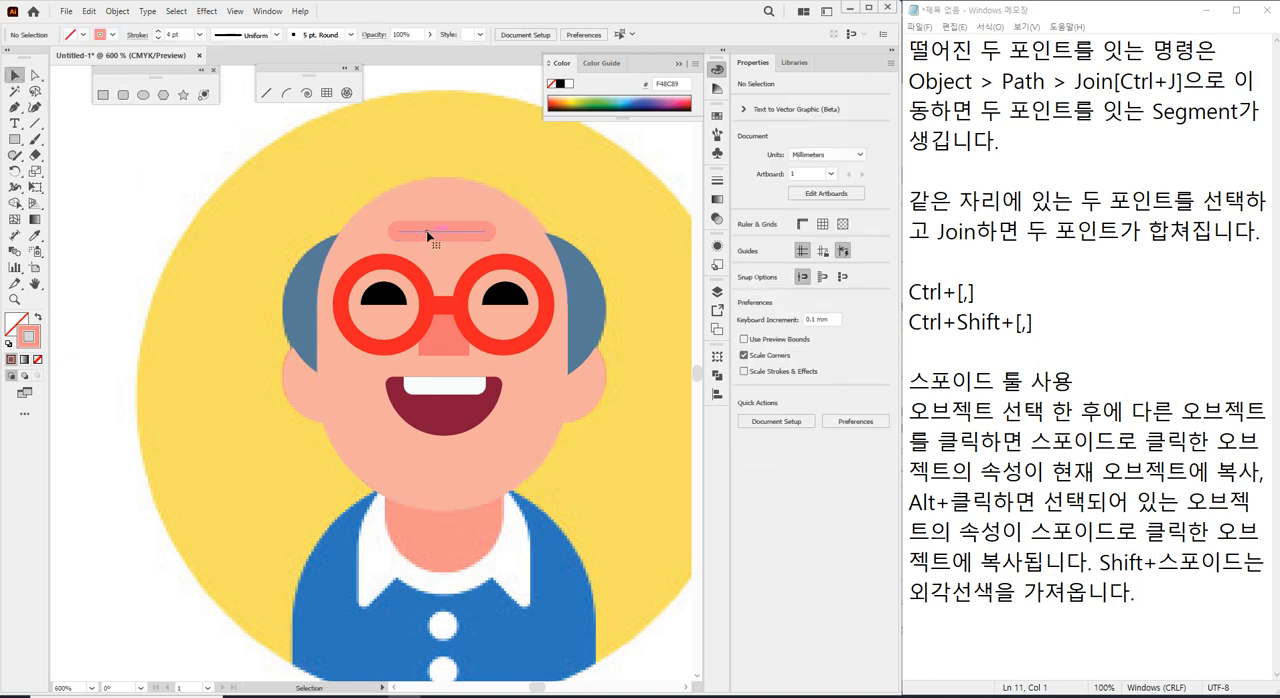
Thin the forehead line's stroke to 2 pt and duplicate it as a second, parallel wrinkle line, then deselect.
left_click(430, 241)
scroll(185, 34, "down", 2)
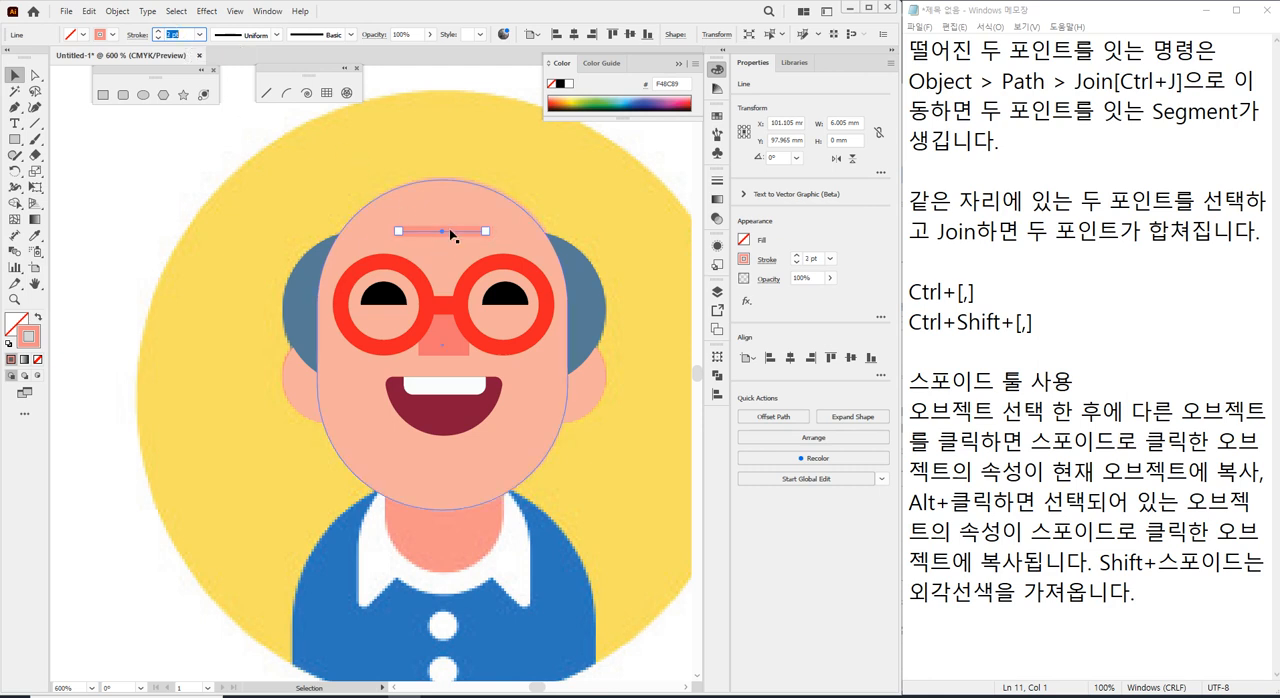
left_click_drag(451, 232, 449, 224)
left_click(152, 194)
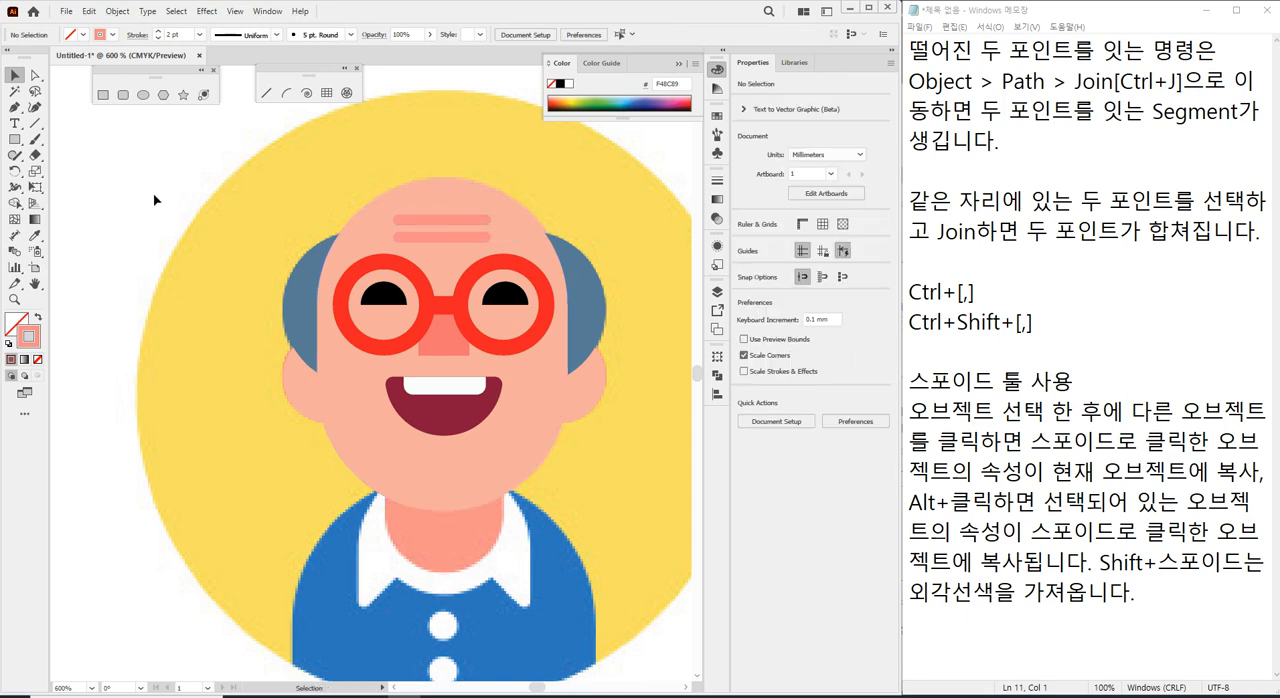
scroll(171, 261, "down", 5)
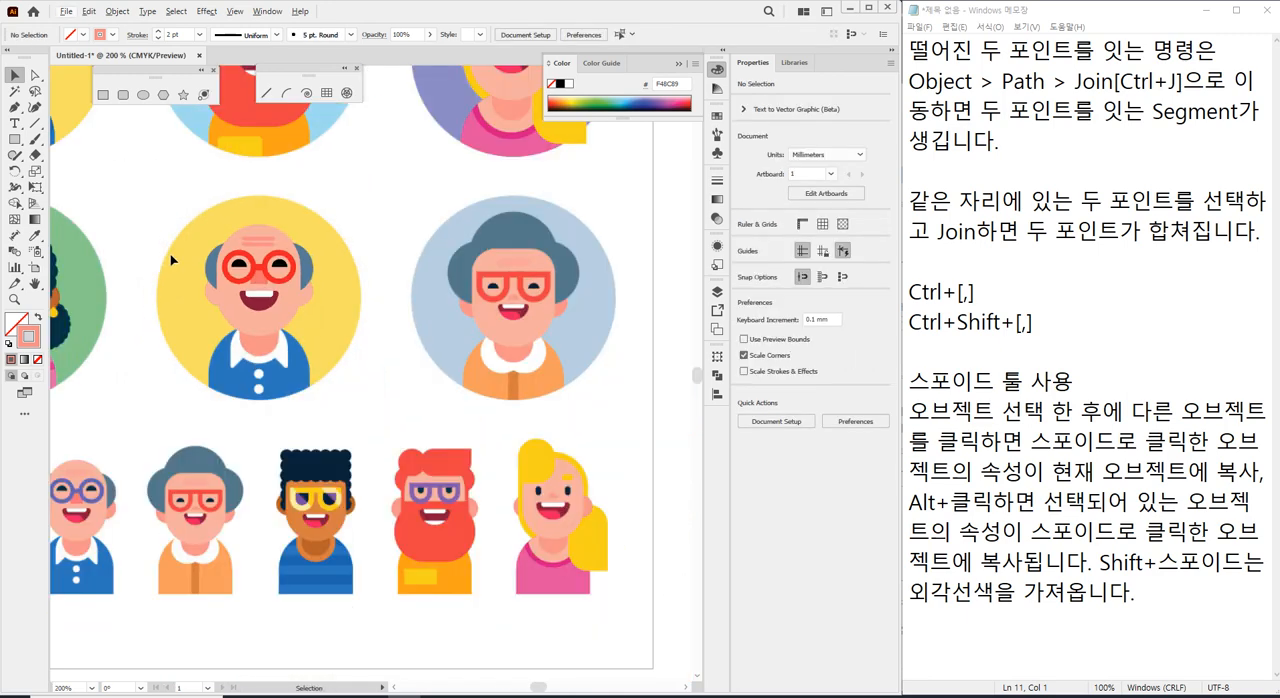
scroll(286, 223, "left", 3)
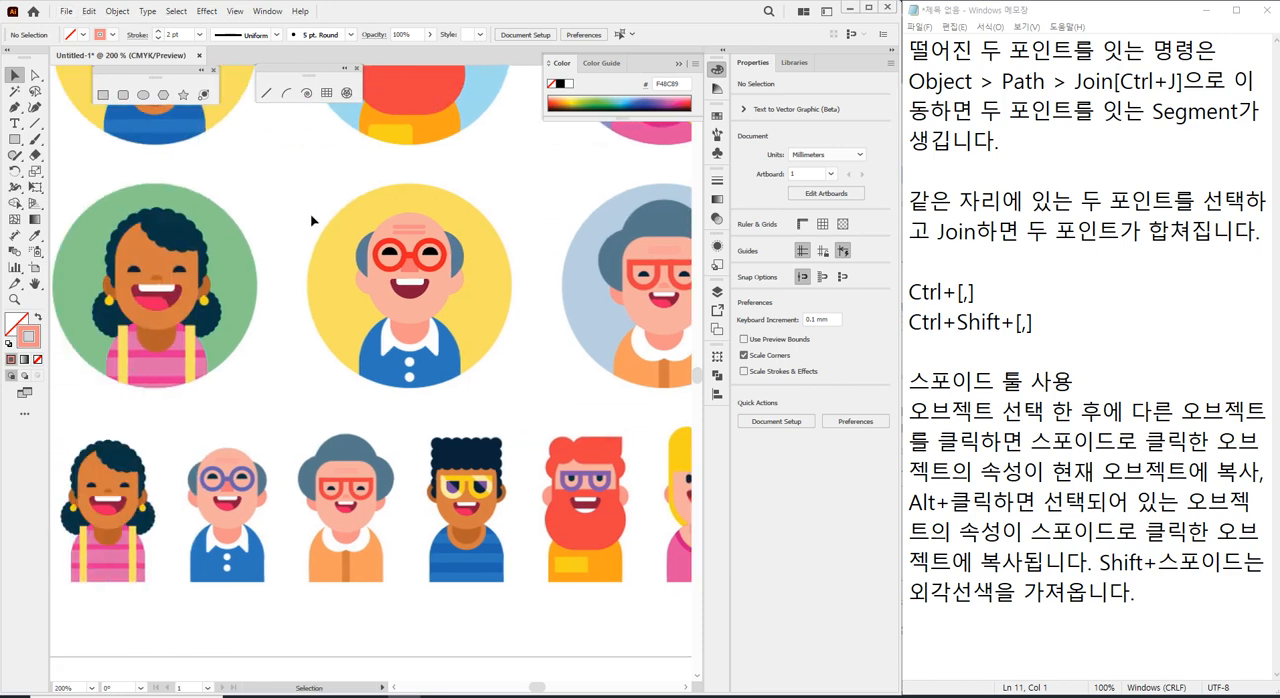
scroll(428, 245, "up", 4)
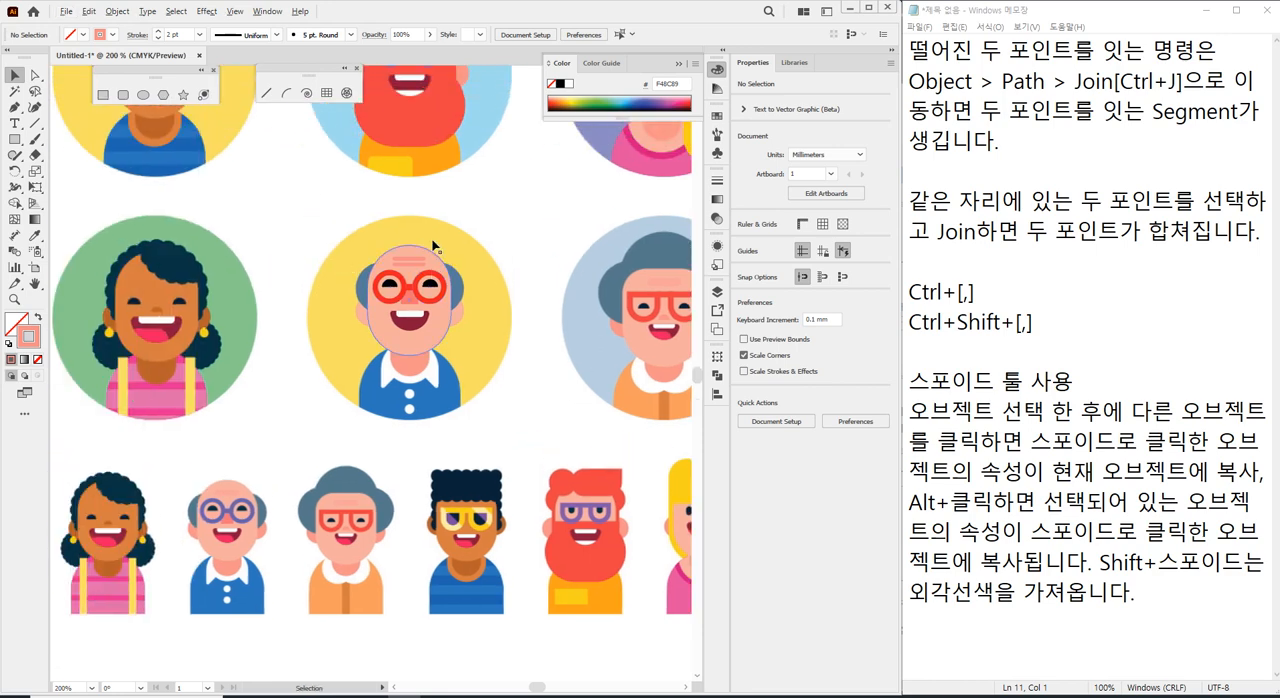
Remove the upper forehead line, set the remaining line's stroke weight to 3 pt and deselect it.
left_click(415, 166)
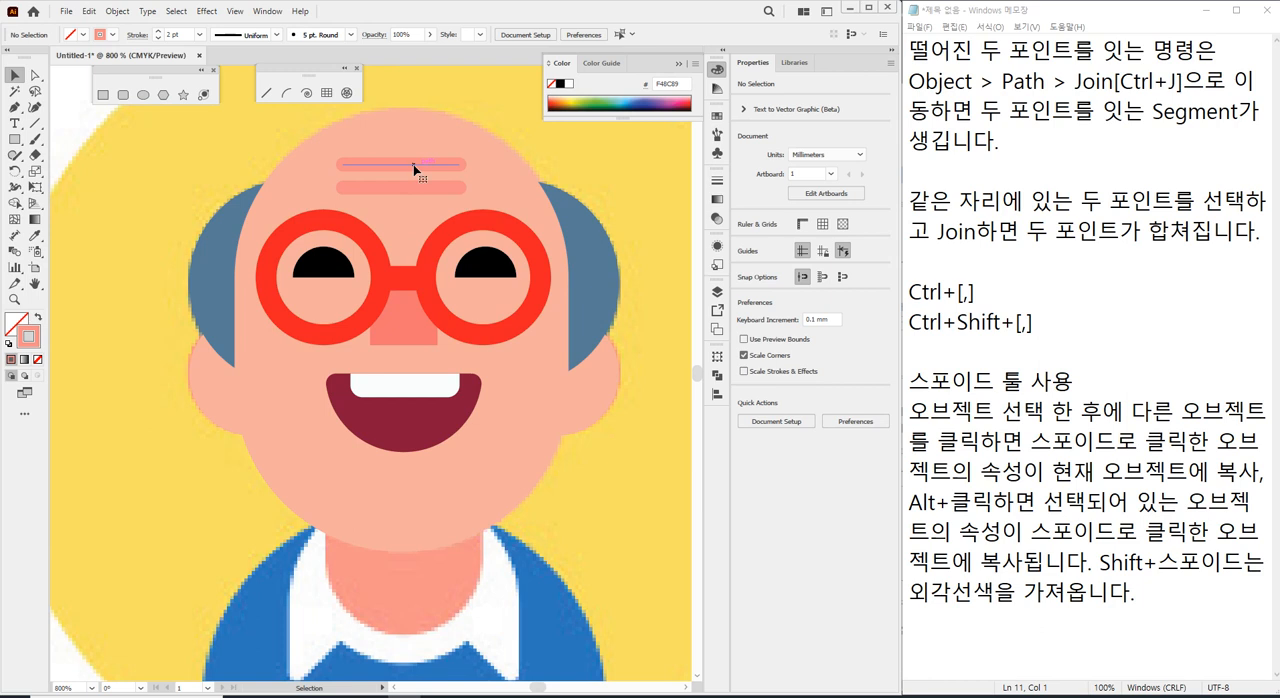
left_click_drag(415, 168, 414, 192)
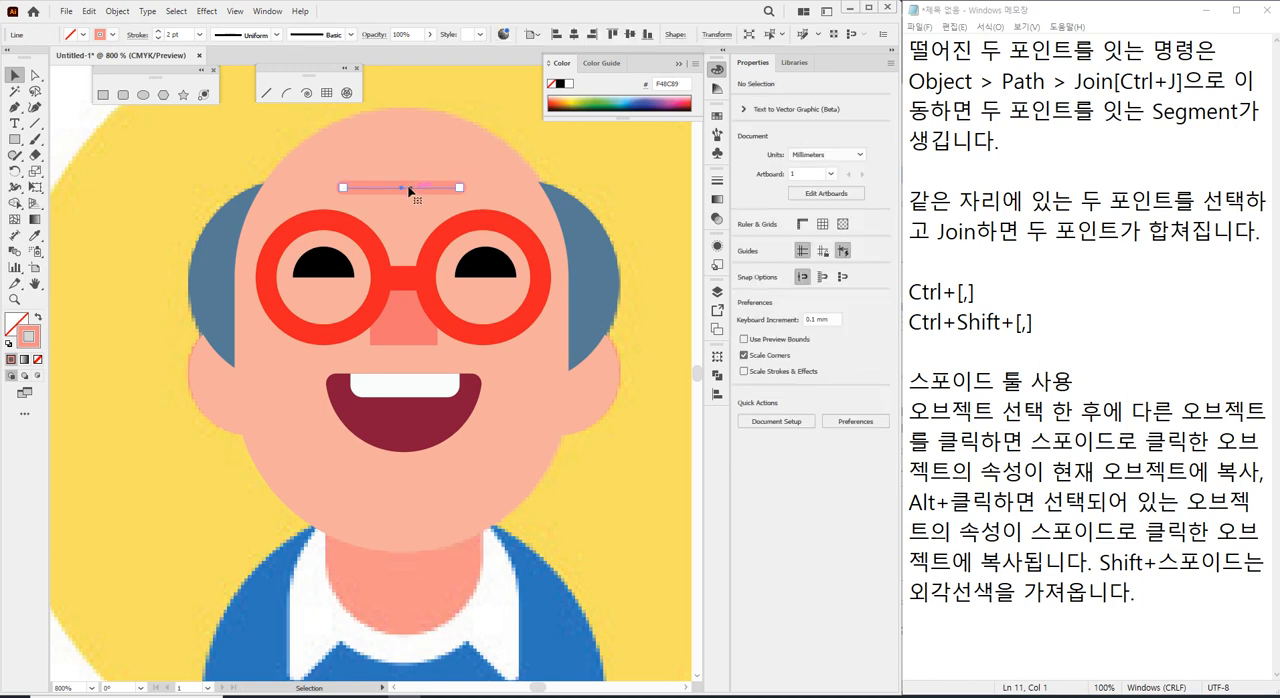
left_click_drag(192, 34, 128, 41)
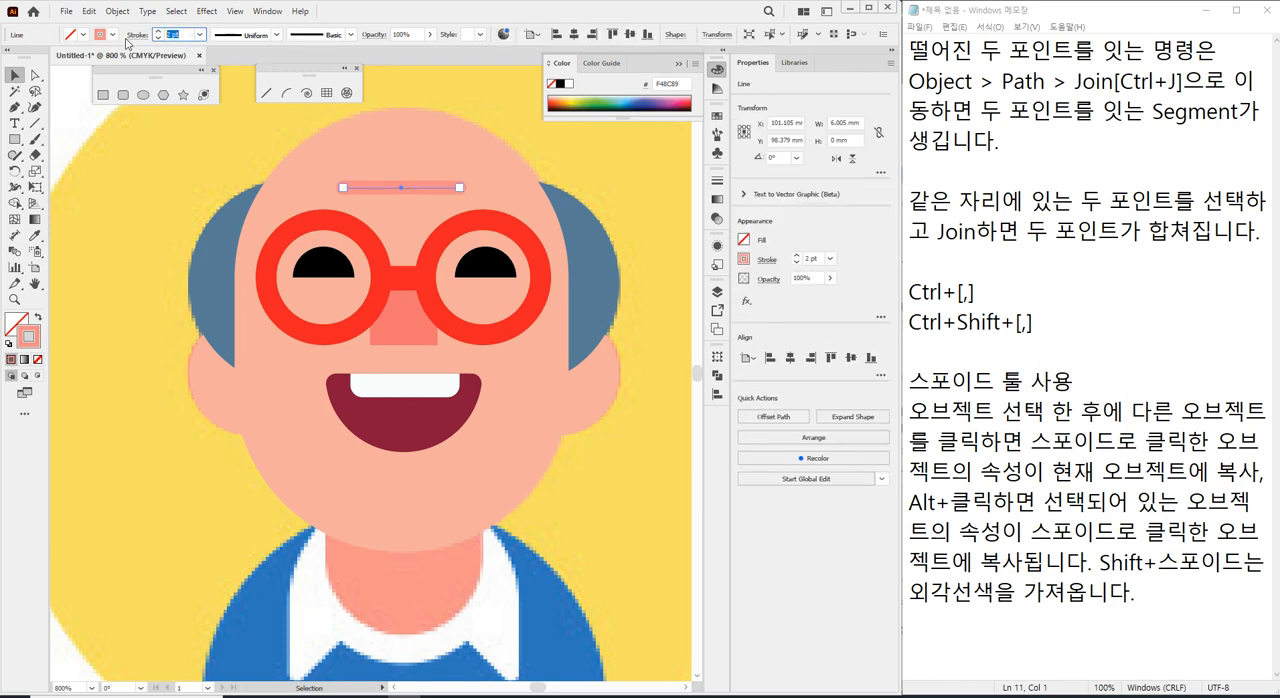
key("Up")
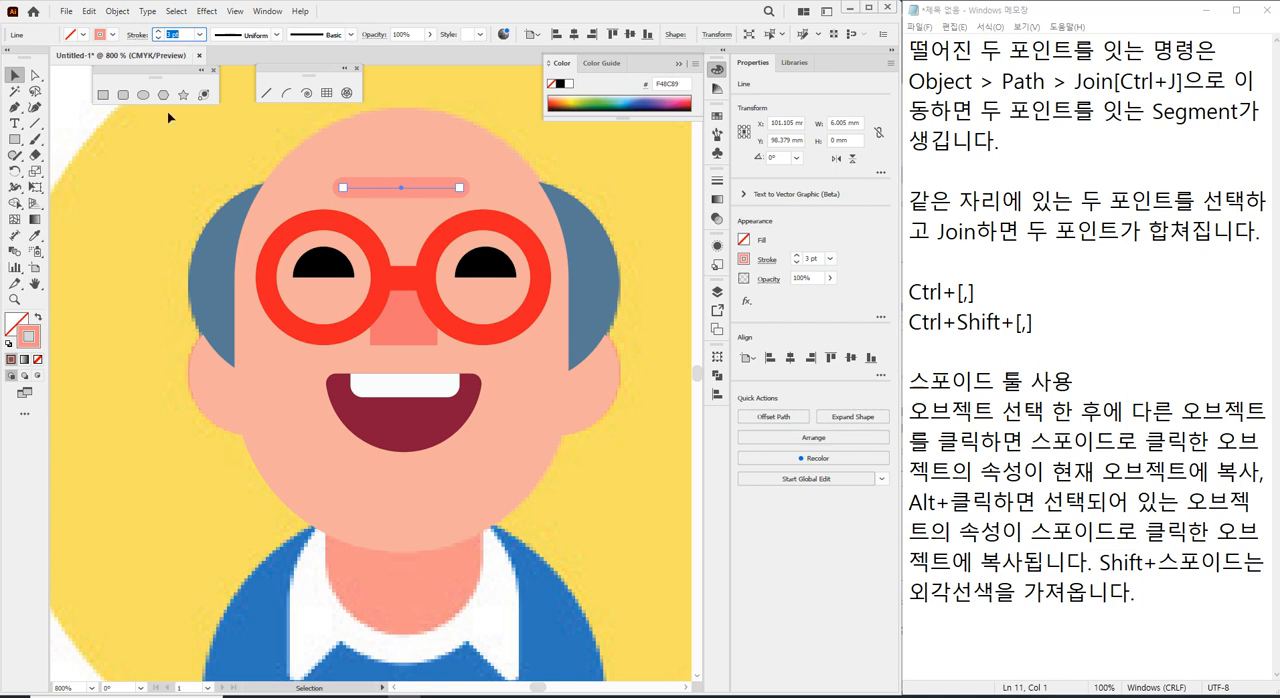
left_click(86, 126)
left_click(381, 189)
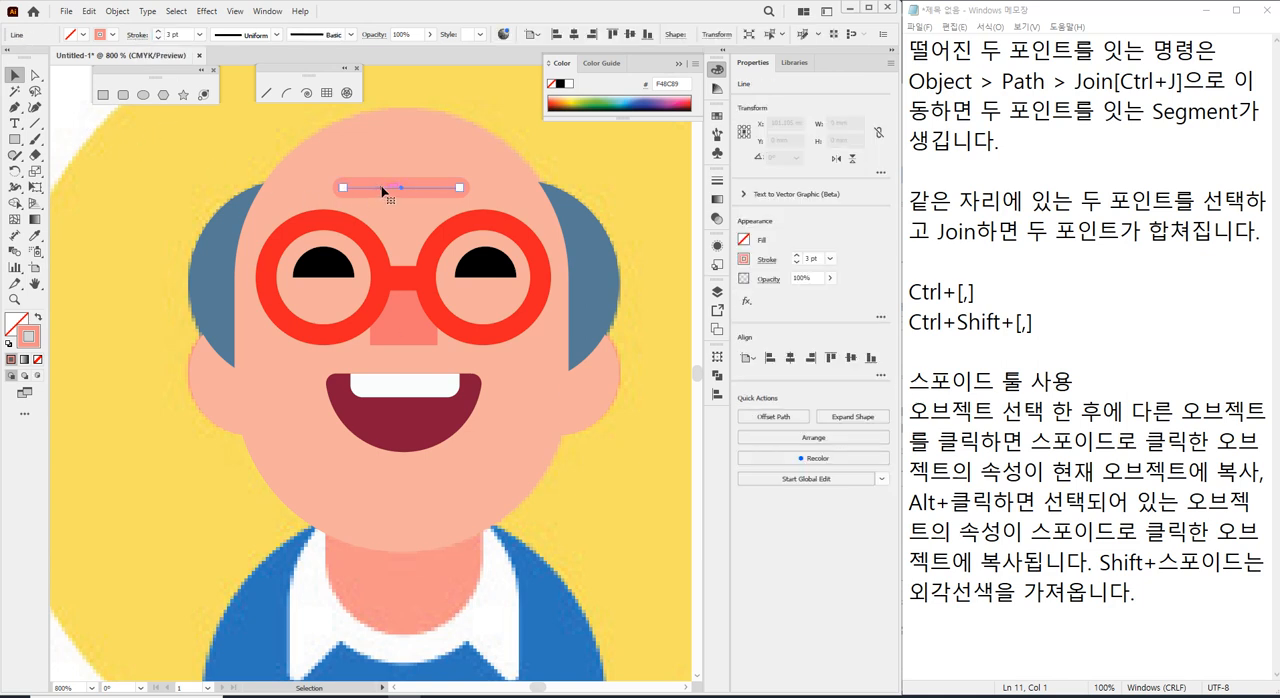
left_click(158, 197)
Draw a rectangle about 20.8 by 10.4 mm over the lower part of the blue shirt, matching the shirt's width.
scroll(217, 291, "down", 1)
scroll(217, 291, "down", 2)
scroll(216, 289, "down", 1)
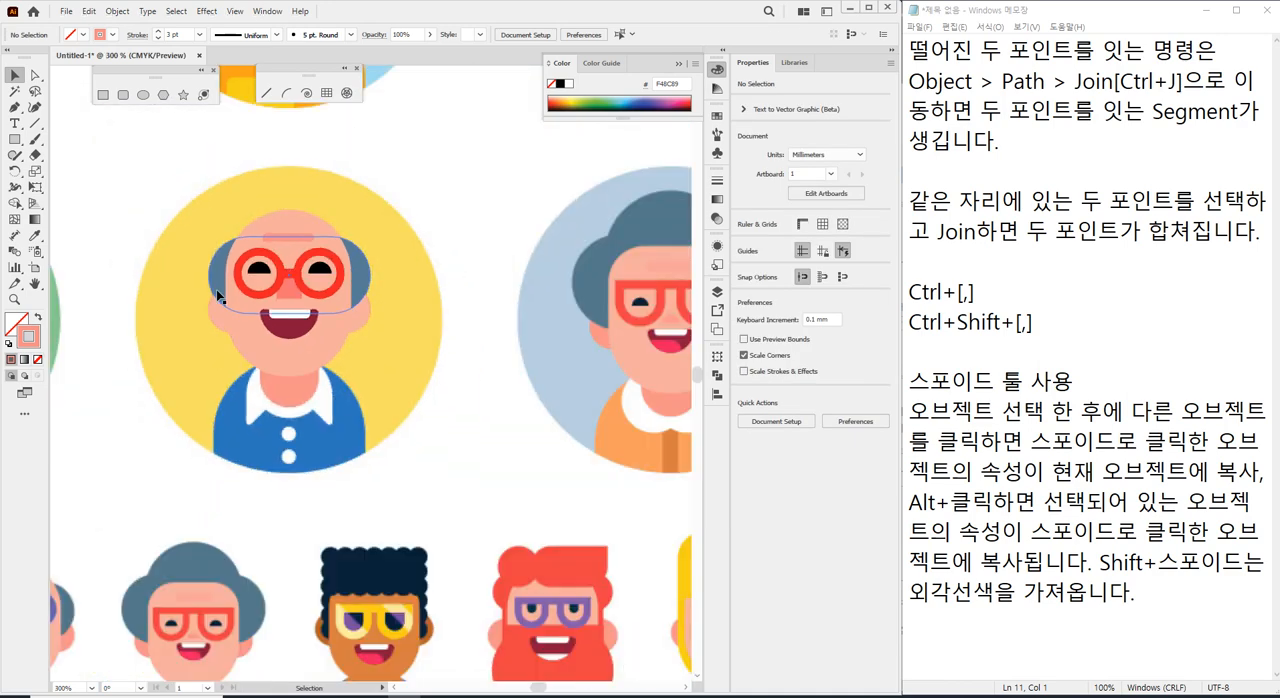
left_click(270, 317)
scroll(313, 437, "up", 4)
scroll(277, 299, "up", 3)
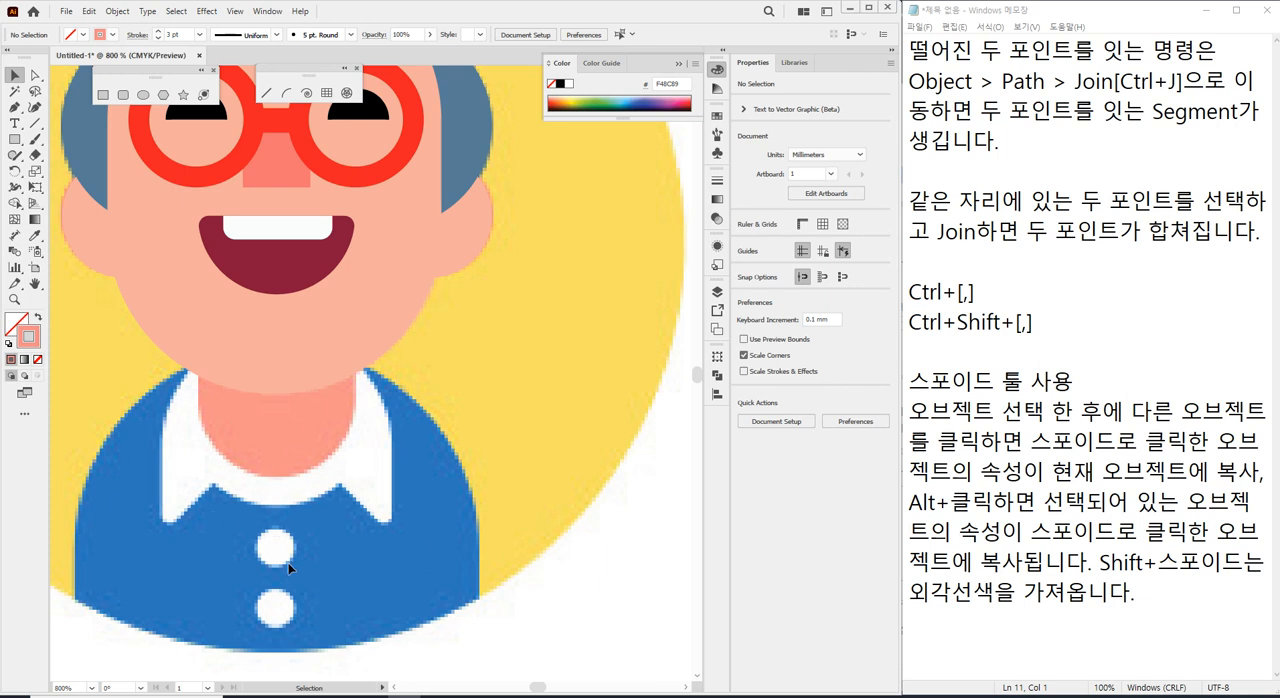
scroll(298, 559, "down", 1)
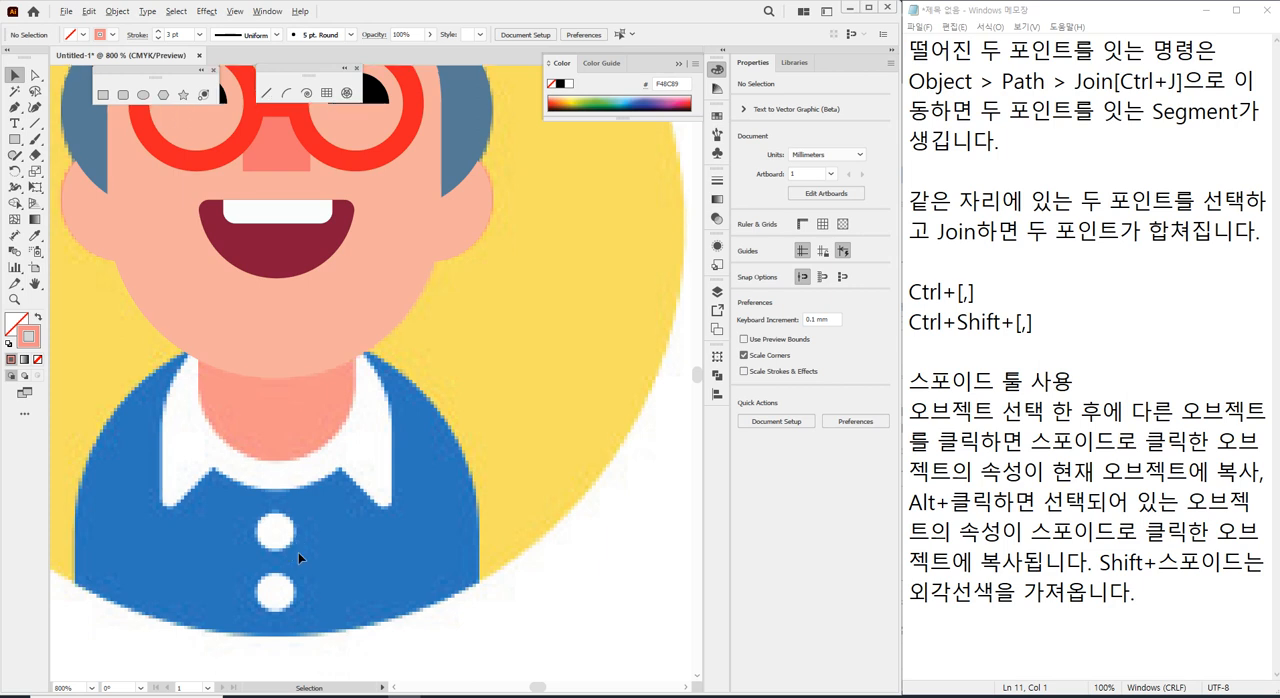
scroll(298, 552, "down", 1)
scroll(216, 402, "down", 2)
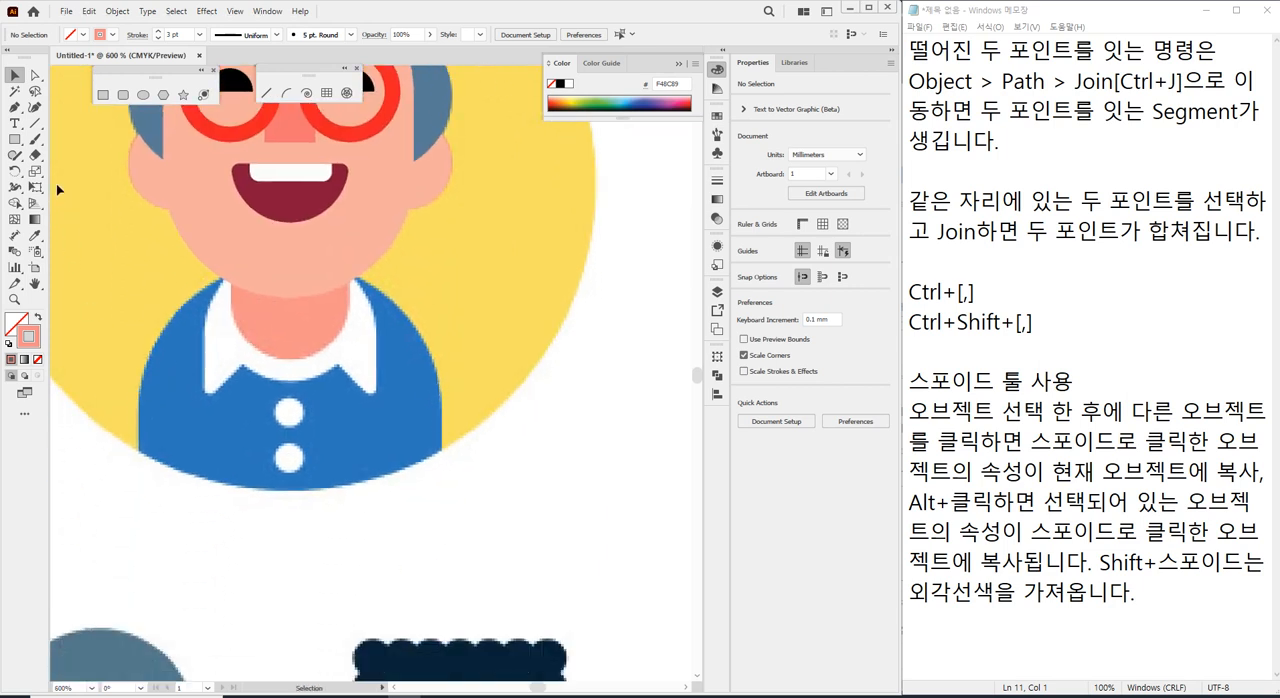
left_click(15, 139)
mouse_move(138, 399)
left_mouse_down()
mouse_move(285, 509)
mouse_move(443, 550)
left_mouse_up()
Set the shirt rectangle's stroke to 0.5 pt and raise its top edge to the chin, making it about 19.9 mm high.
left_click(187, 34)
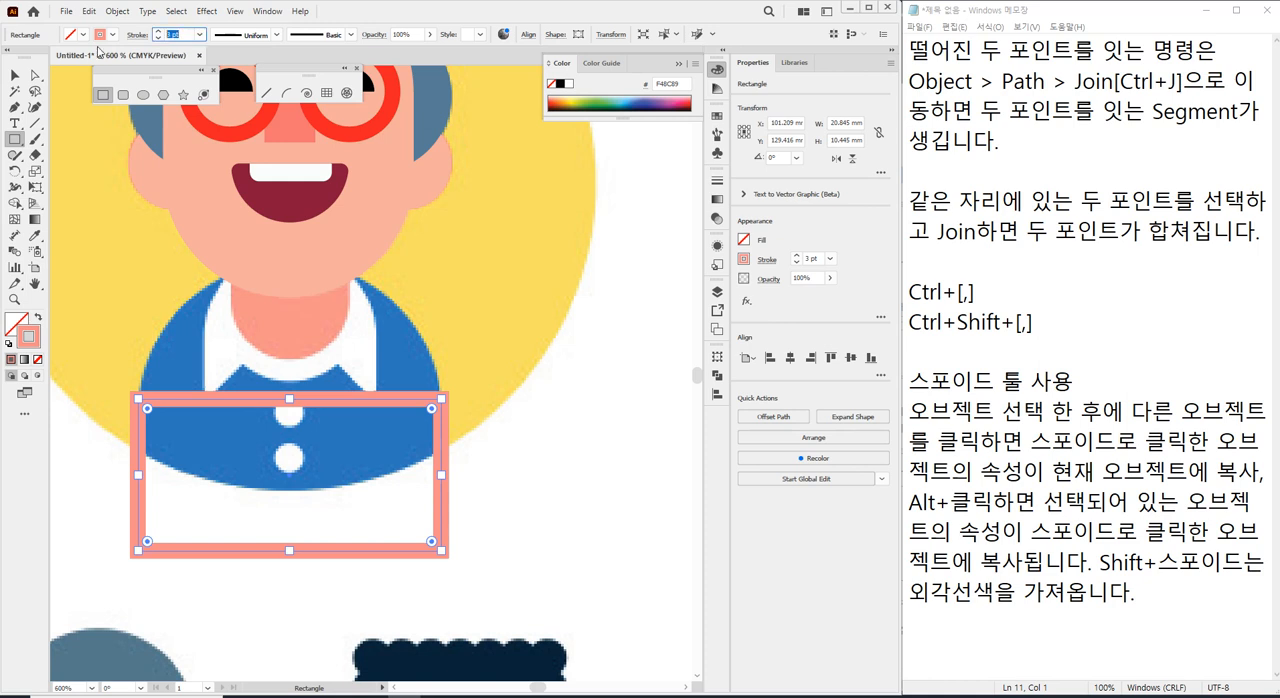
type("0.75")
key("Return")
key("Down")
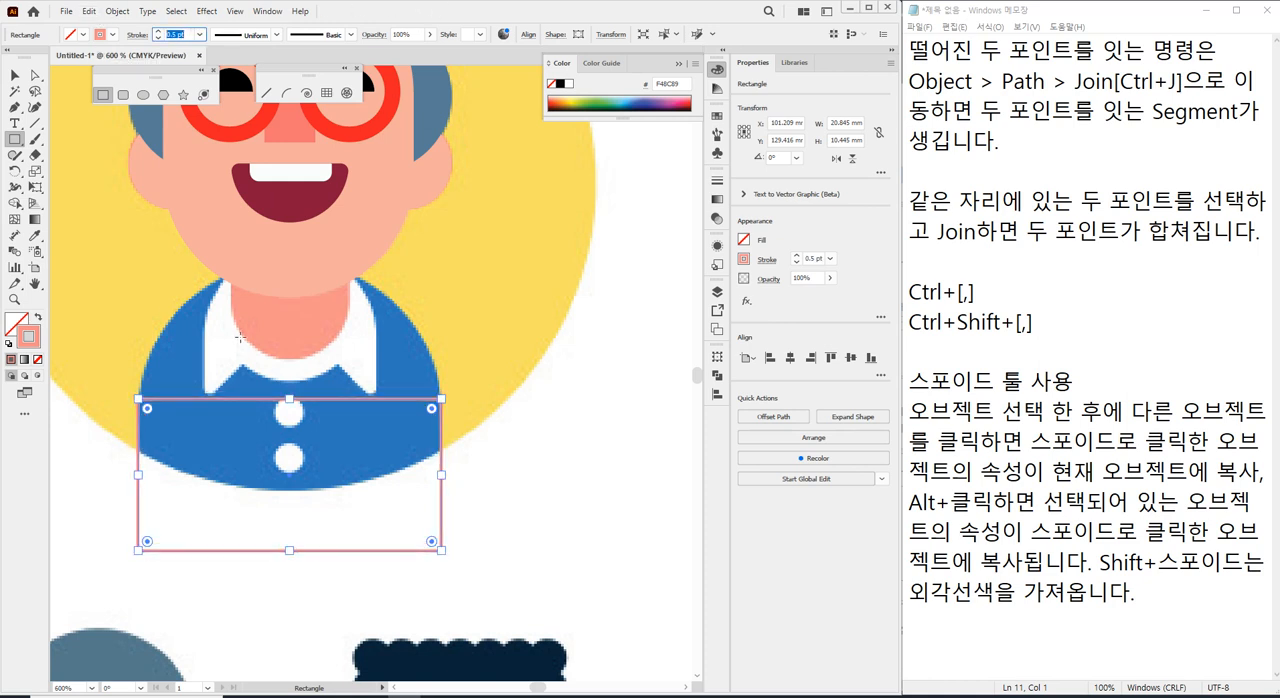
left_click(15, 76)
left_click_drag(290, 399, 290, 260)
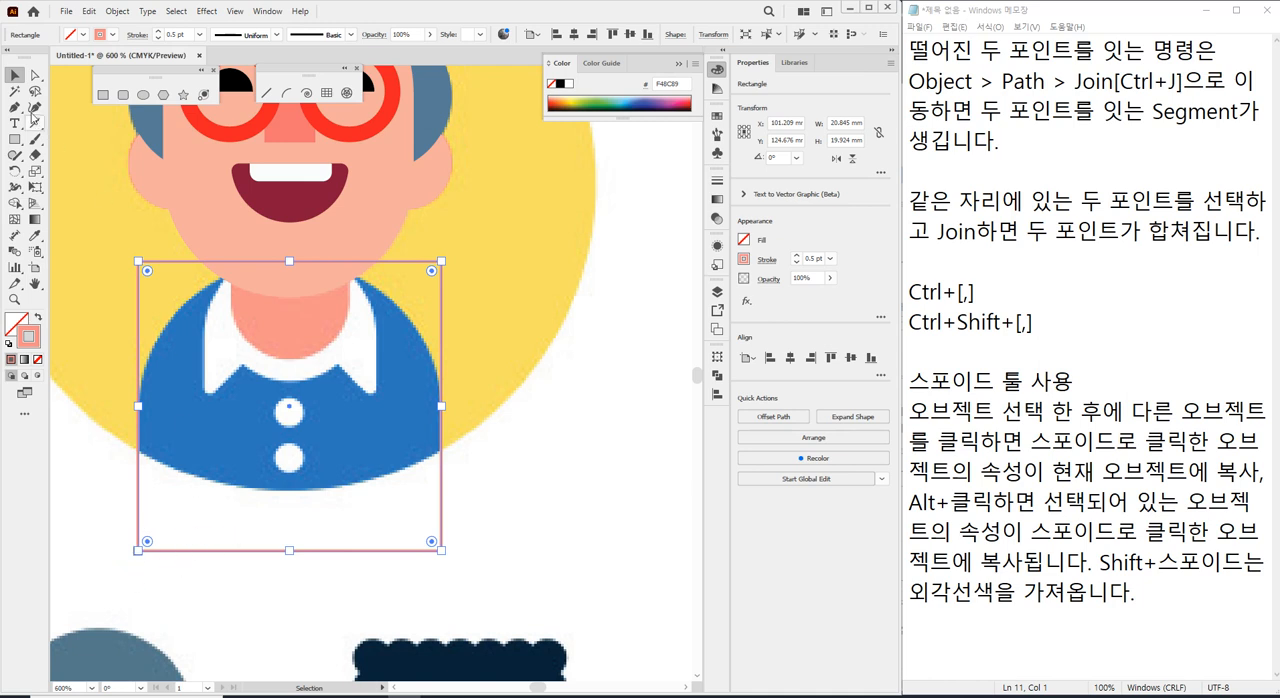
Round the shirt rectangle's two upper corners as far as possible so they follow the shoulders, and deselect it.
left_click(37, 76)
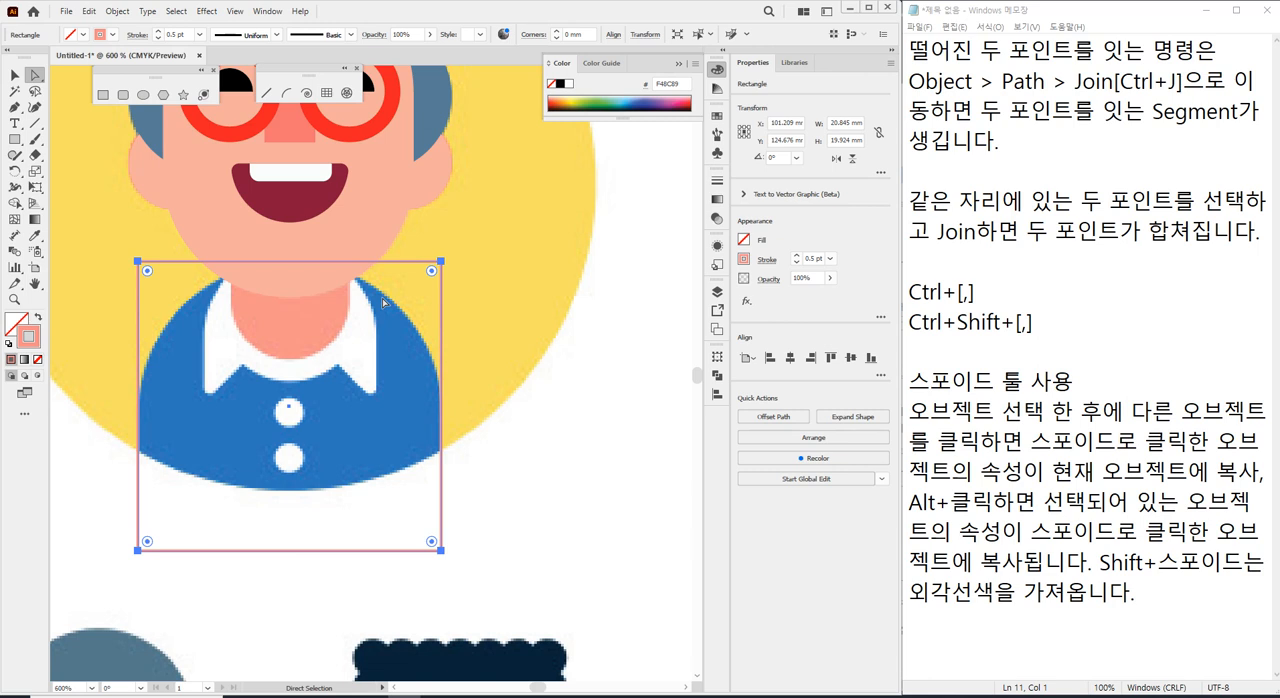
left_click_drag(127, 252, 152, 275)
left_click(440, 261, "shift")
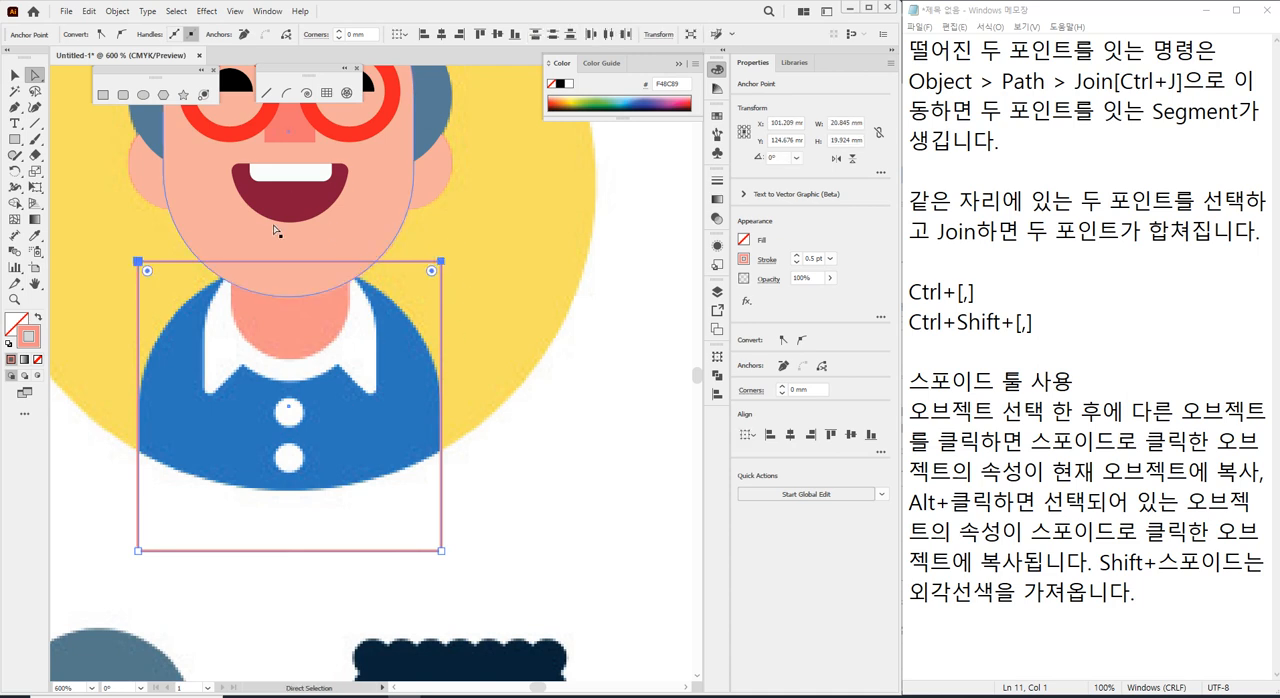
left_click_drag(147, 271, 358, 591)
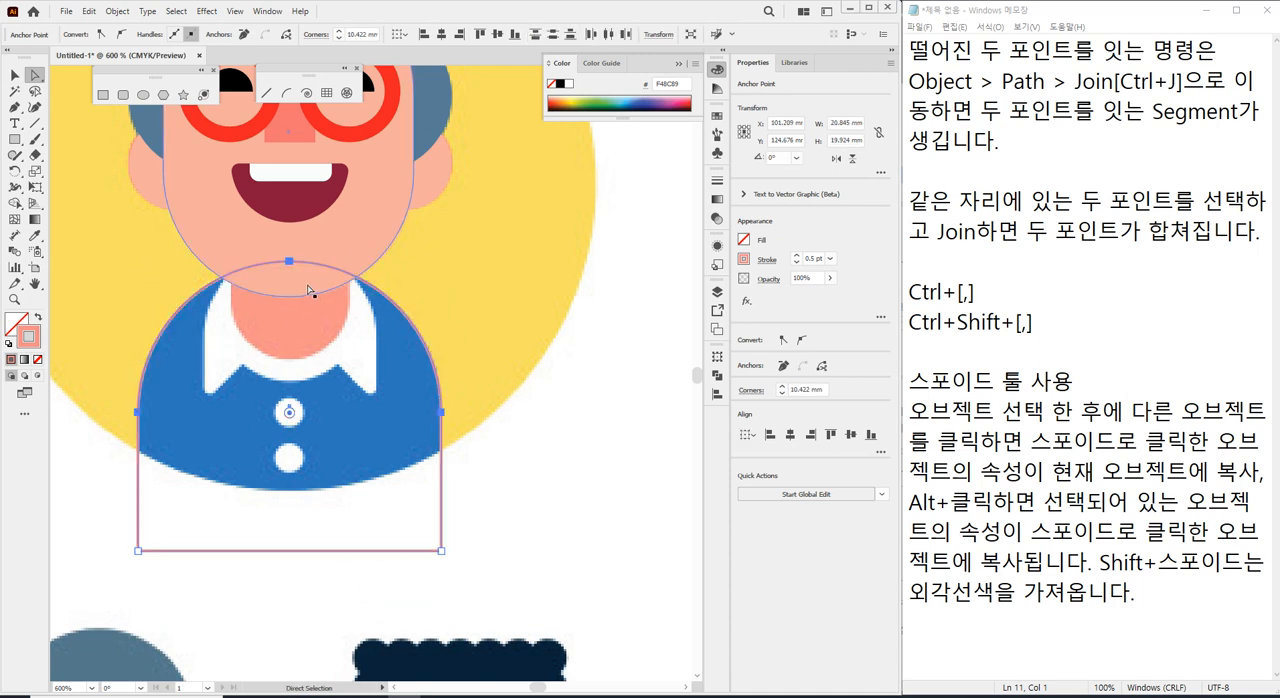
key("v")
left_click(556, 454)
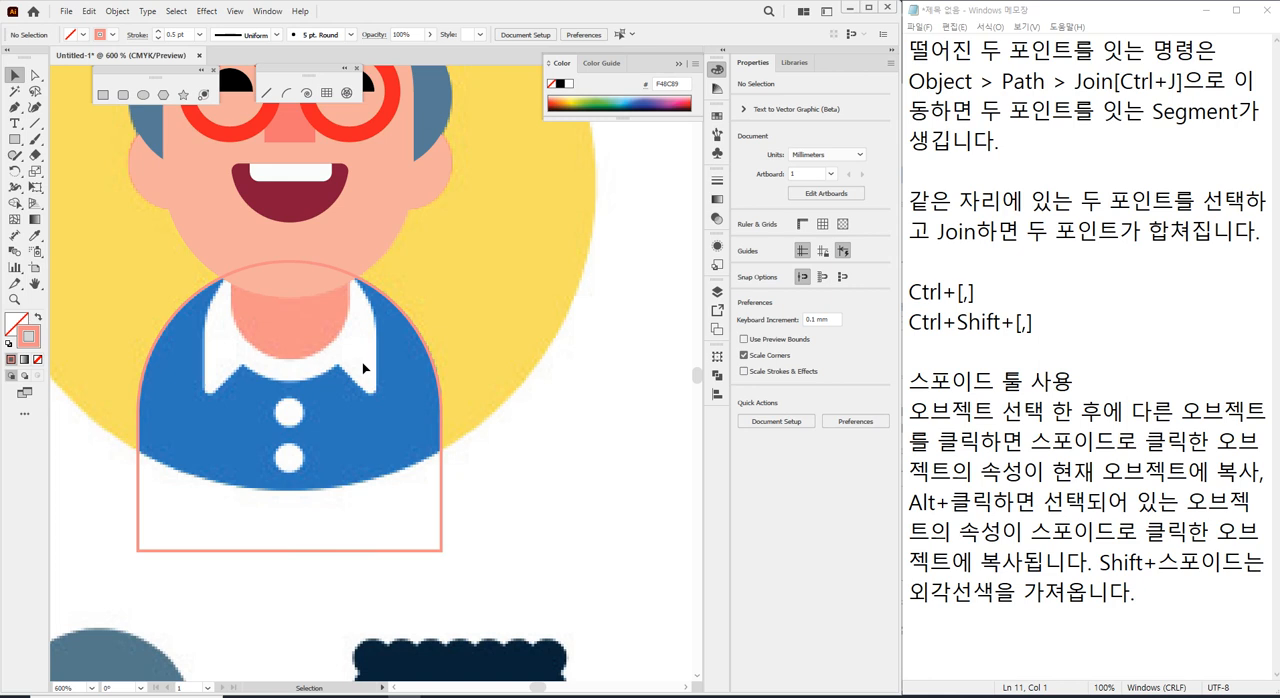
Change the shirt outline's stroke colour to black and deselect it.
left_click(139, 508)
left_click(111, 34)
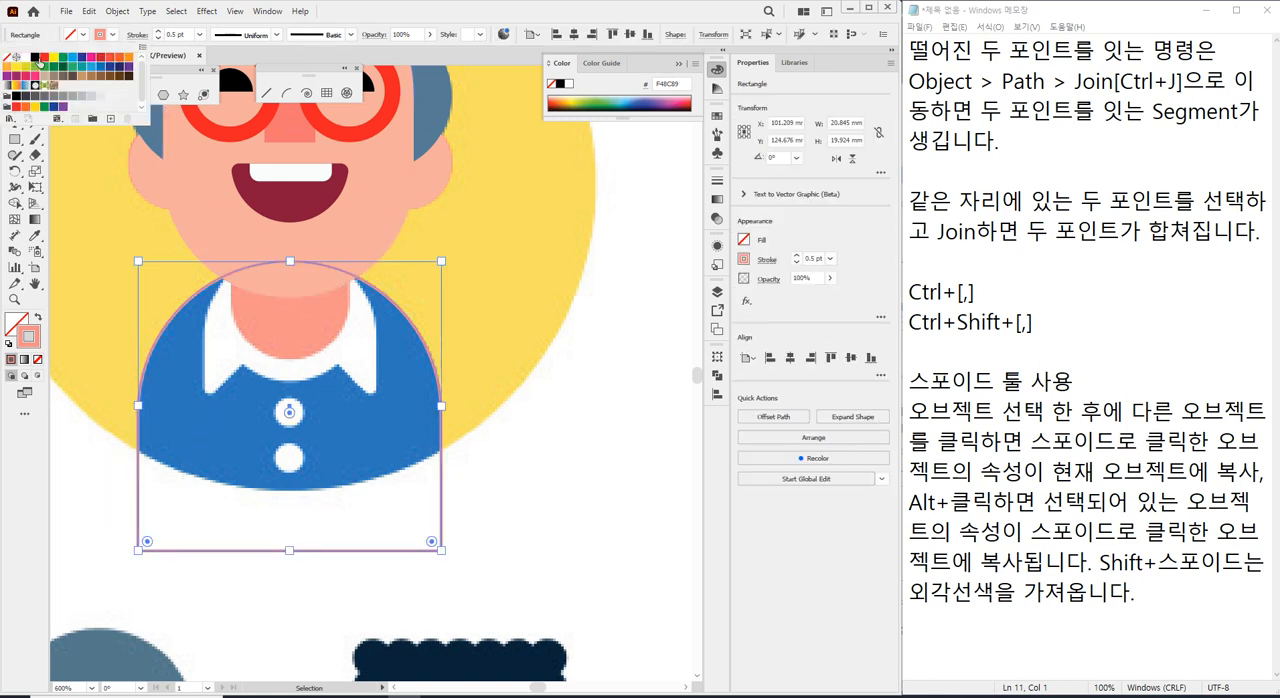
left_click(36, 57)
left_click(53, 527)
left_click(94, 495)
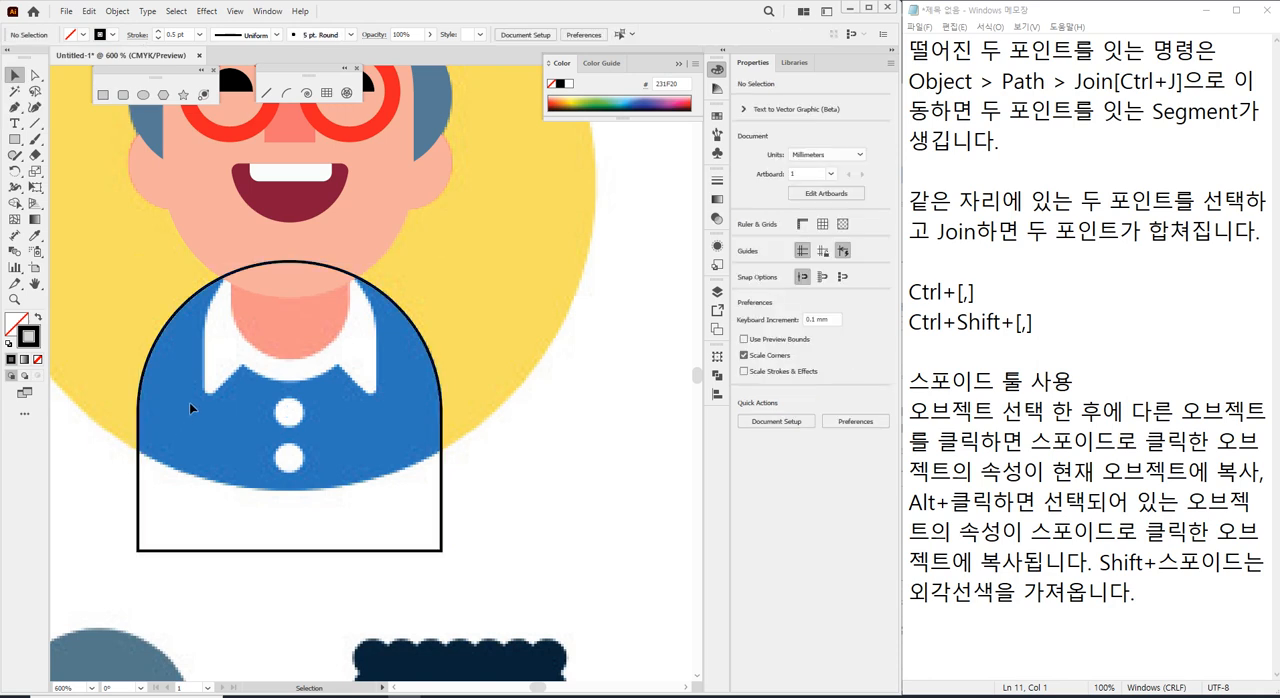
Draw a neck rectangle about 8 mm wide and extend its top edge over the mouth to about 12.2 mm high.
scroll(305, 364, "up", 2)
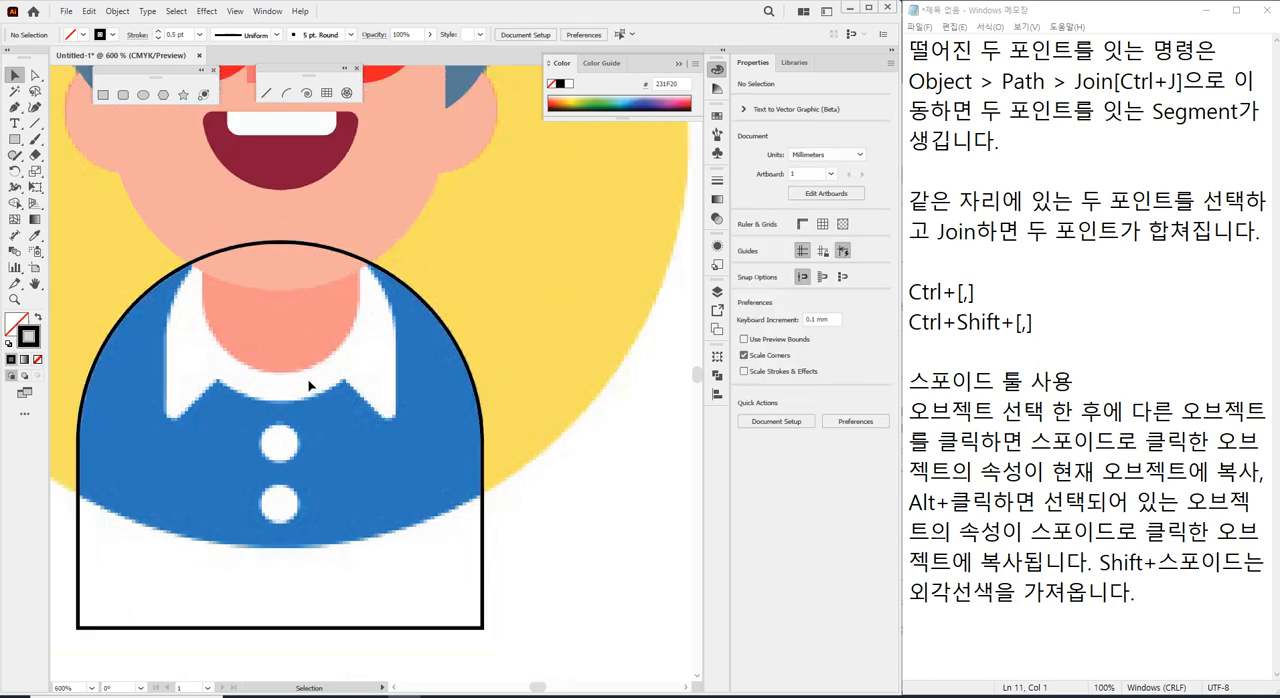
left_click_drag(308, 352, 357, 311)
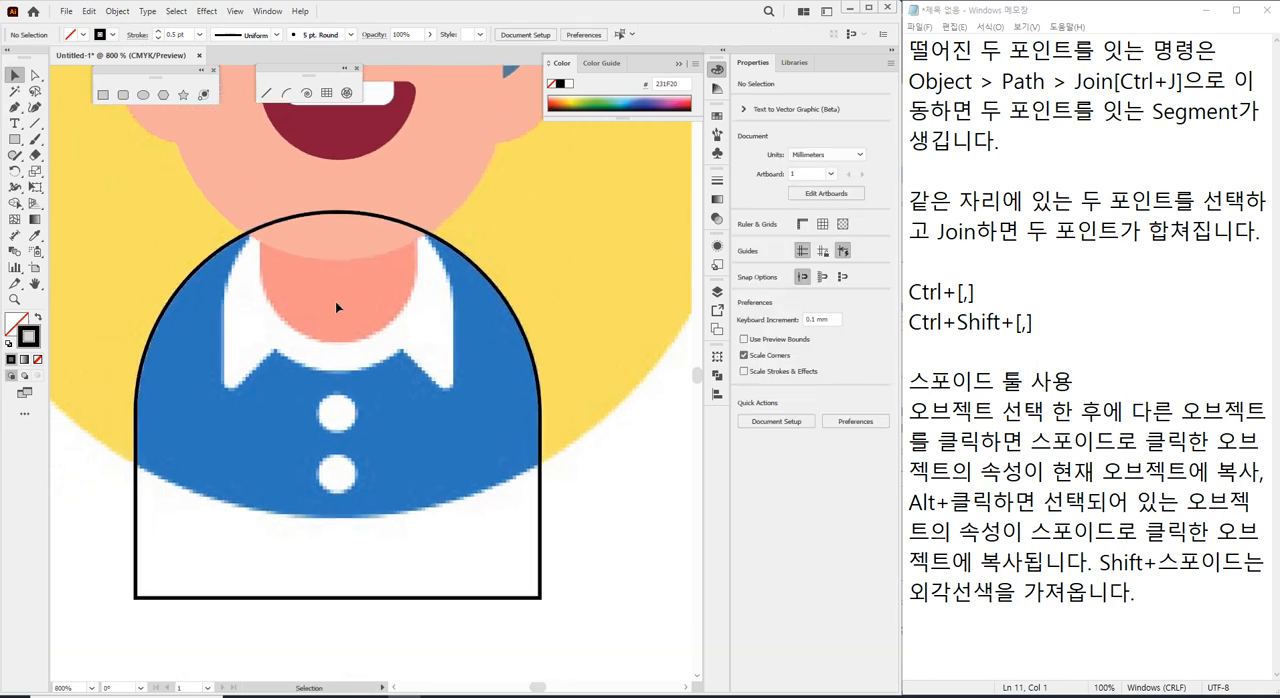
left_click(103, 95)
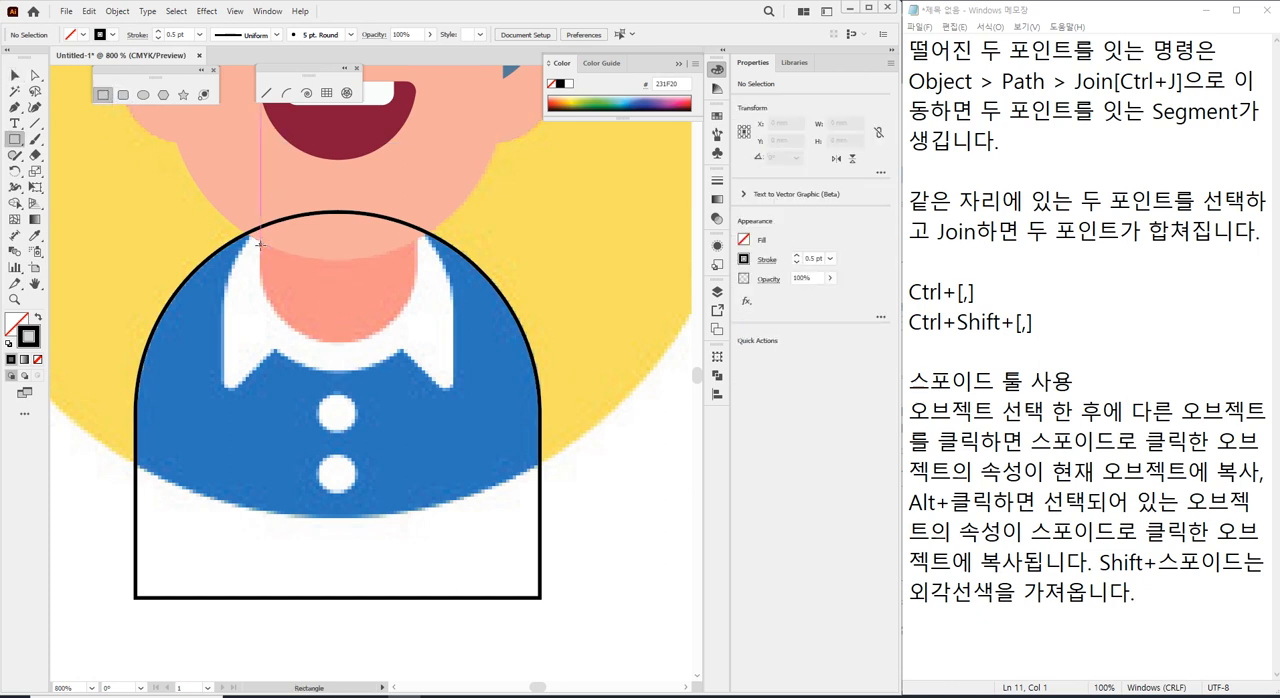
left_click_drag(260, 237, 270, 251)
left_click_drag(378, 325, 416, 341)
left_click_drag(338, 235, 338, 104)
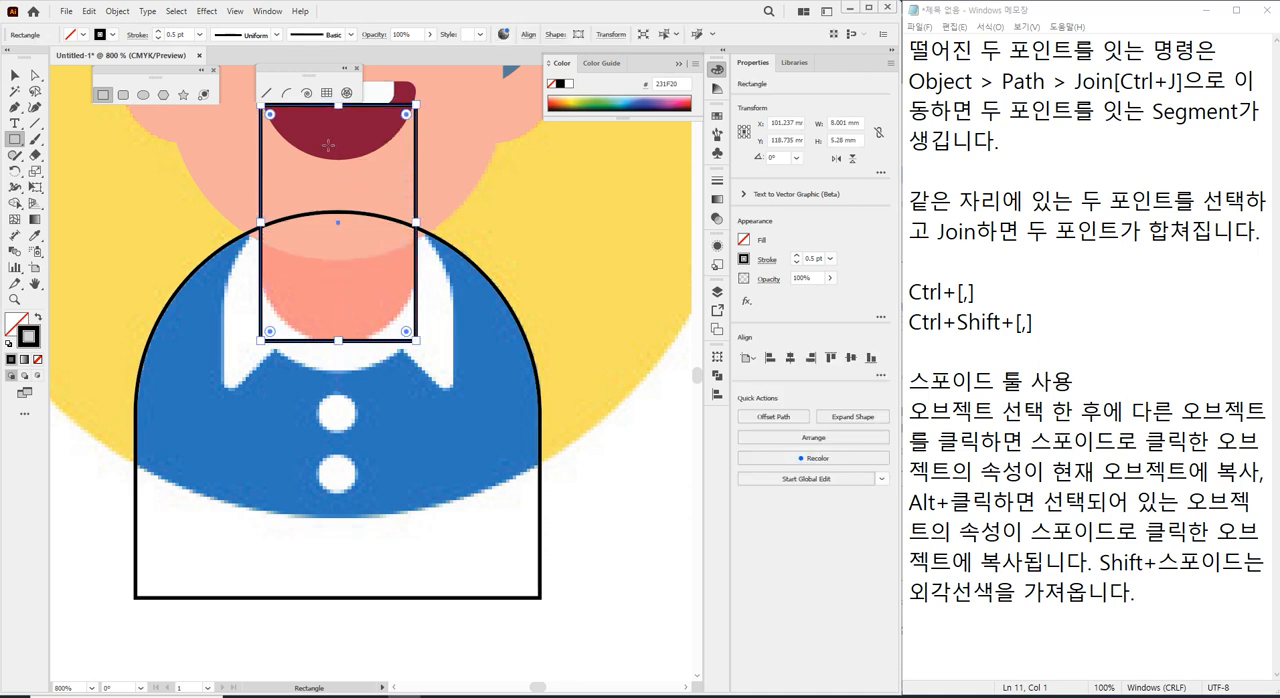
mouse_move(338, 341)
left_mouse_down()
mouse_move(338, 355)
mouse_move(338, 341)
left_mouse_up()
Round the neck rectangle's two lower corners fully, to about 4 mm, and deselect it.
key("a")
left_click(260, 340)
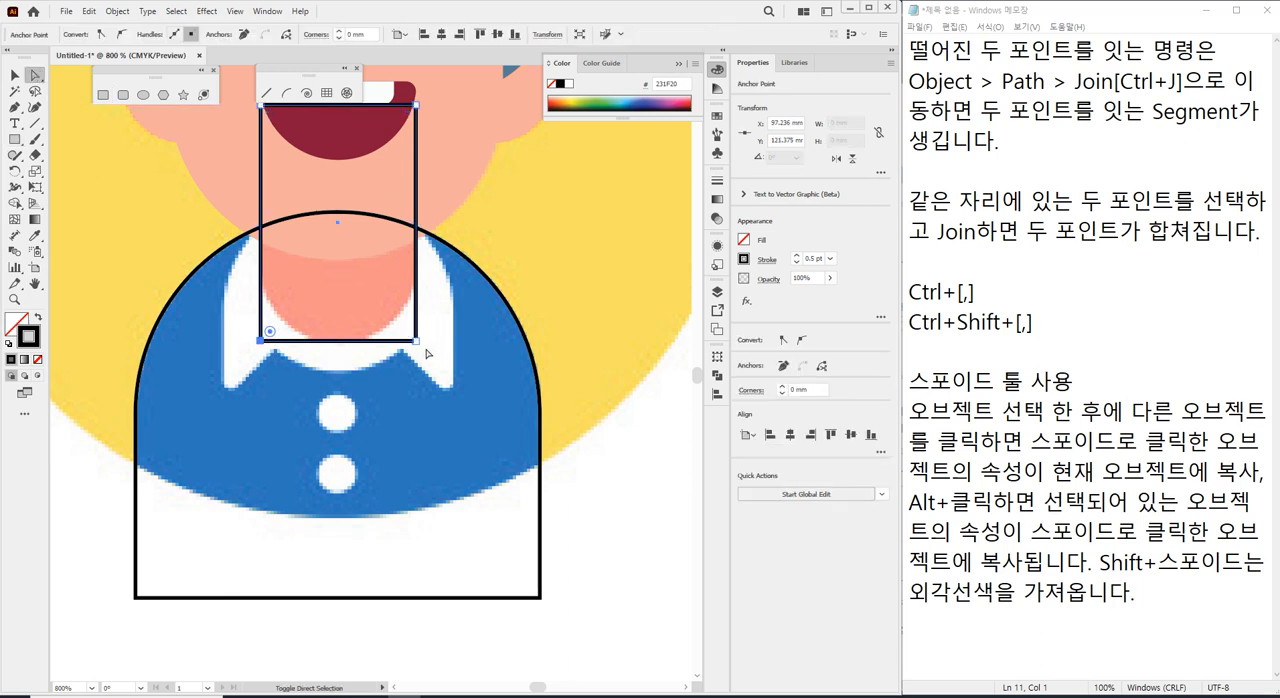
left_click(416, 341, "shift")
left_click_drag(406, 332, 187, 82)
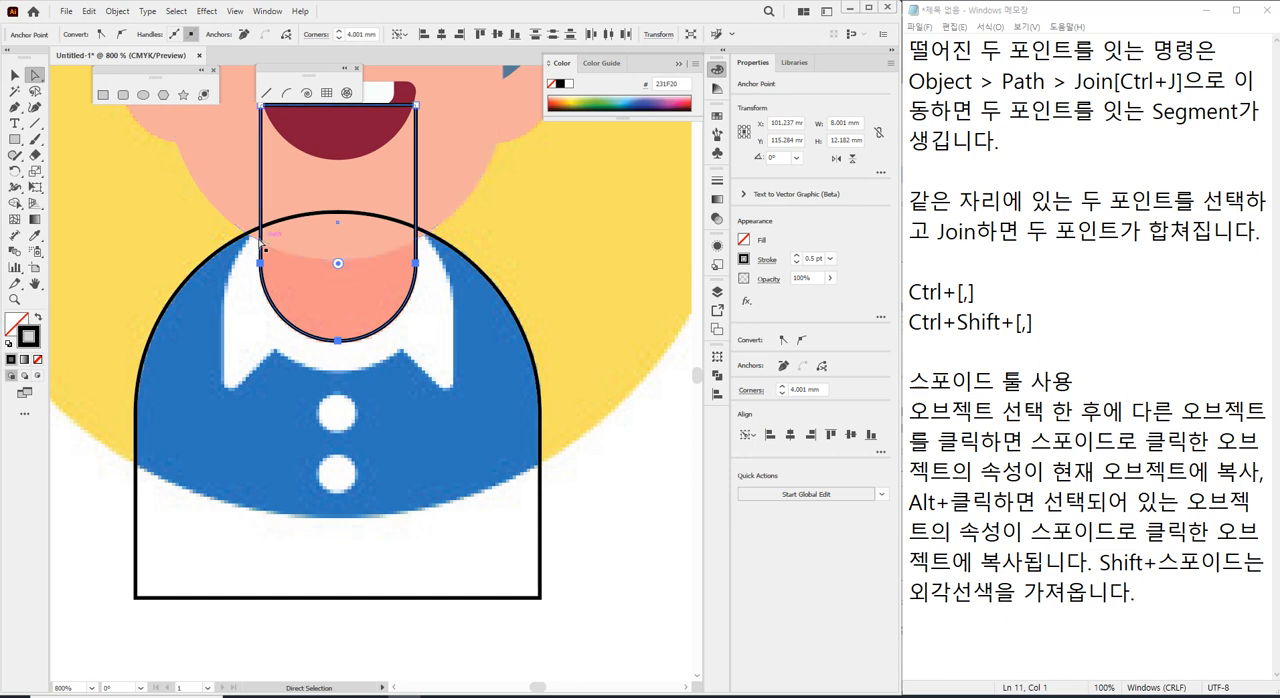
left_click(133, 200)
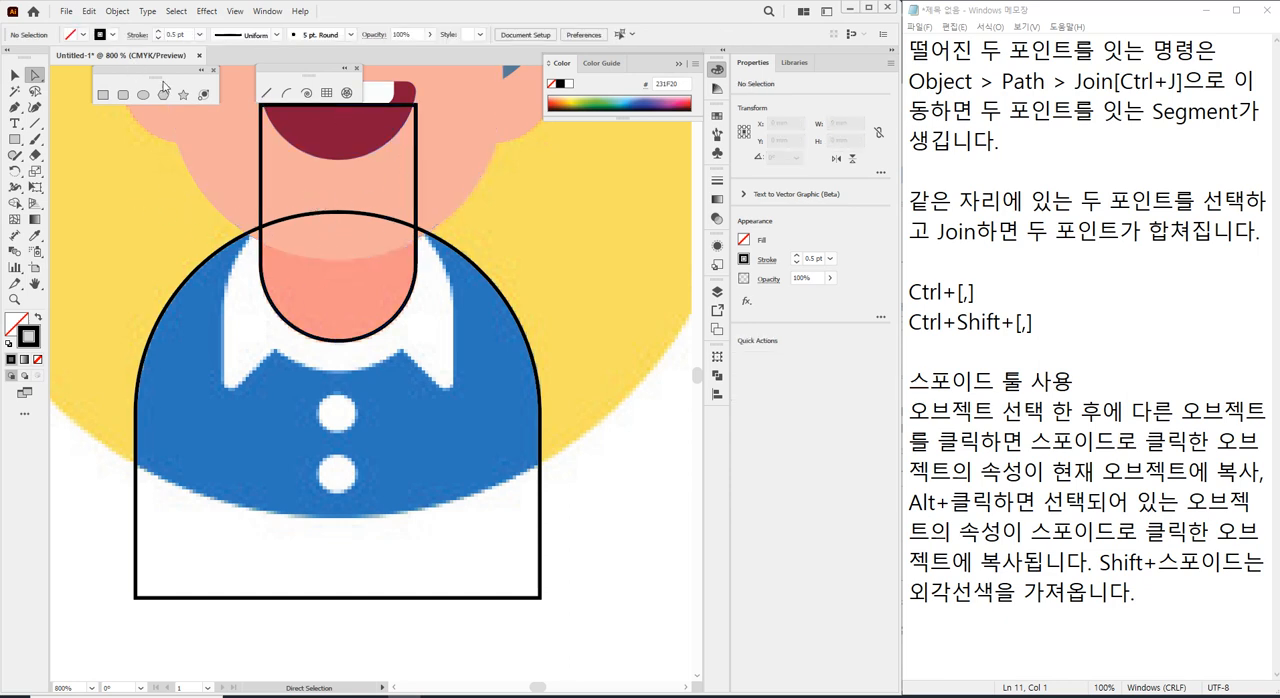
Lower the neck shape's top edge to just below the mouth, shortening the shape to about 9 mm.
left_click(15, 75)
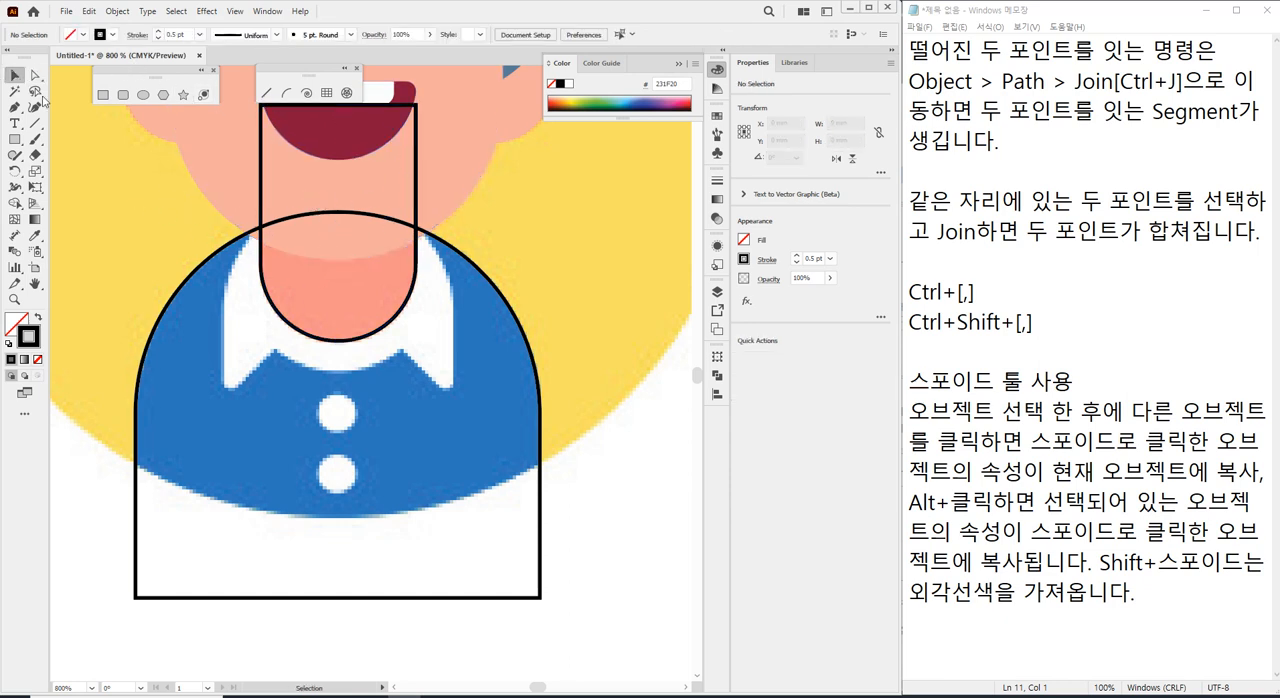
left_click(261, 196)
scroll(300, 250, "up", 3)
left_click_drag(335, 178, 339, 248)
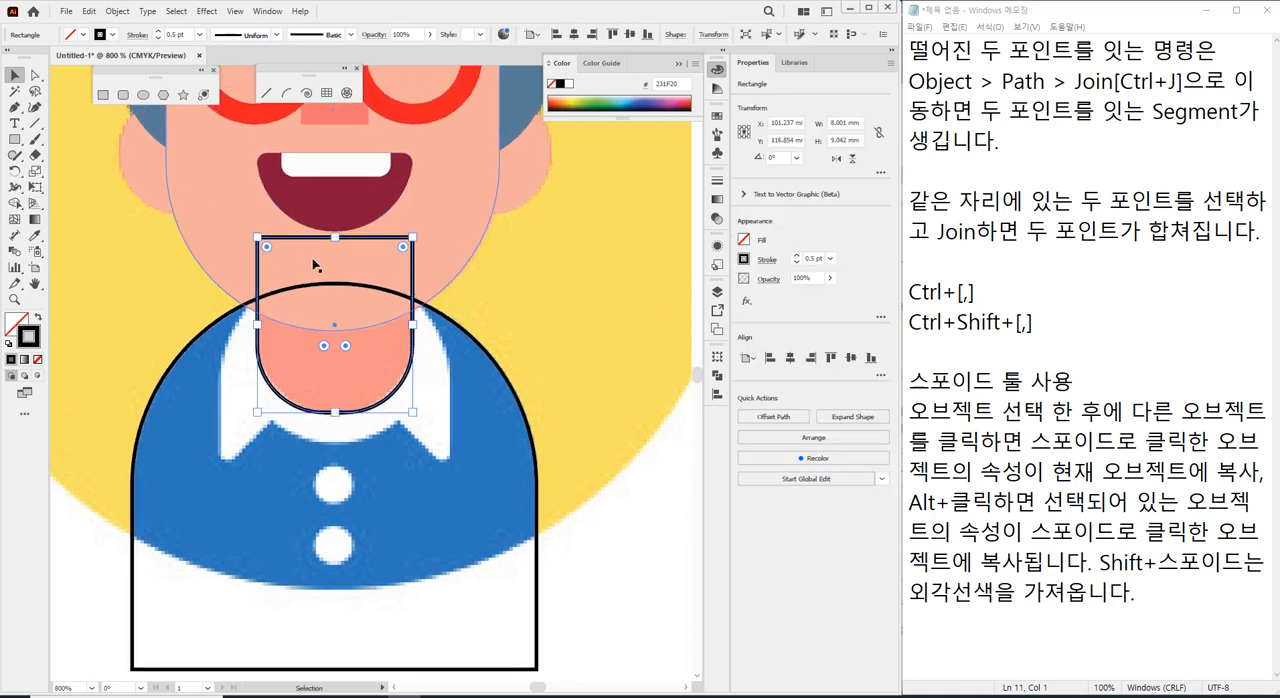
Round the neck shape's two lower corners fully again so they form a semicircle, and deselect it.
left_click(35, 75)
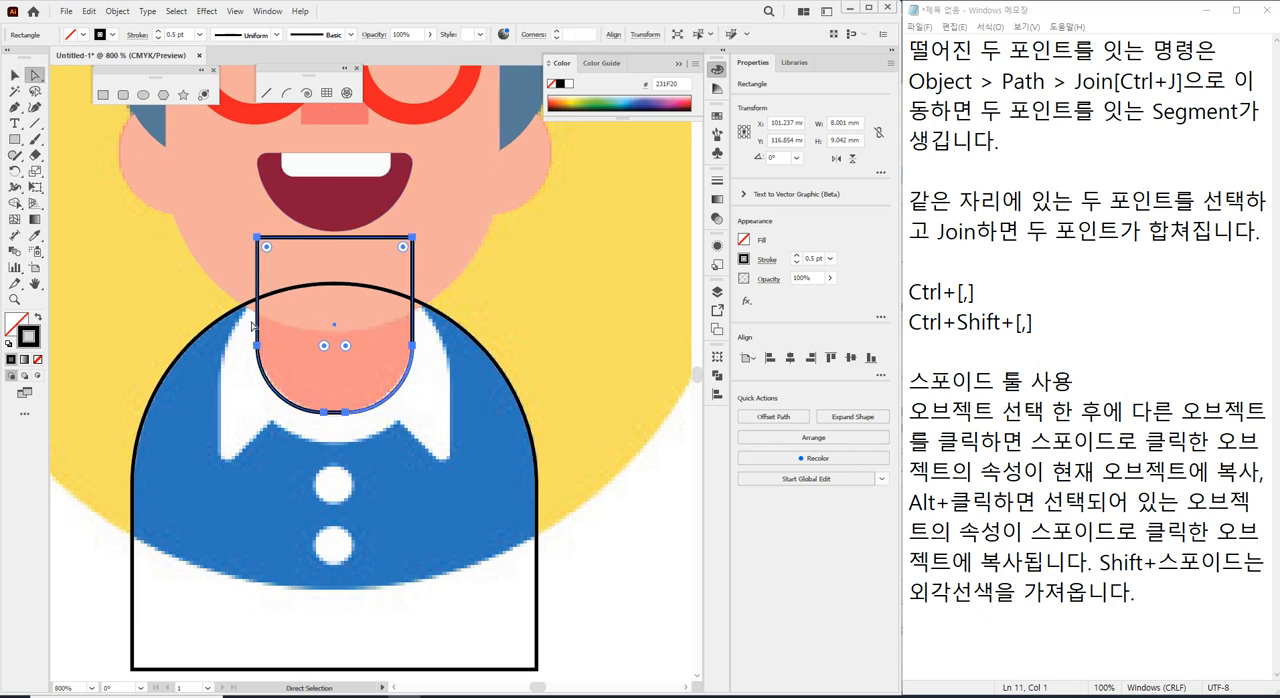
left_click(325, 346)
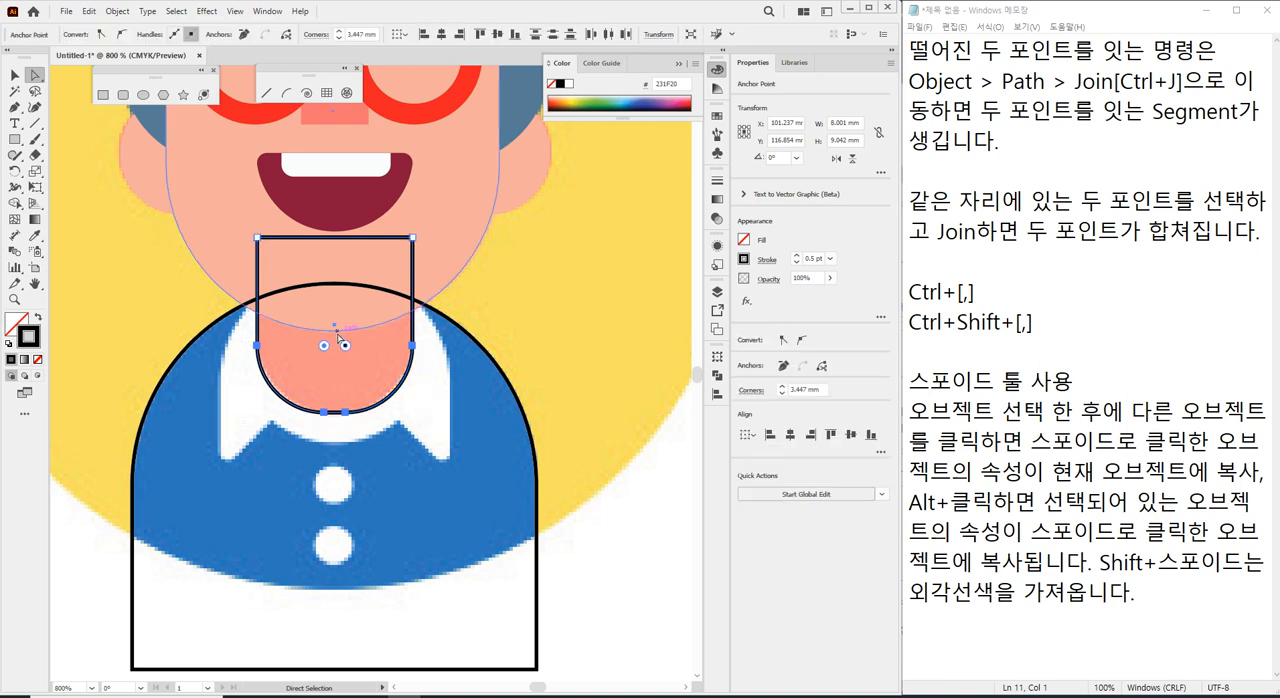
left_click(297, 360)
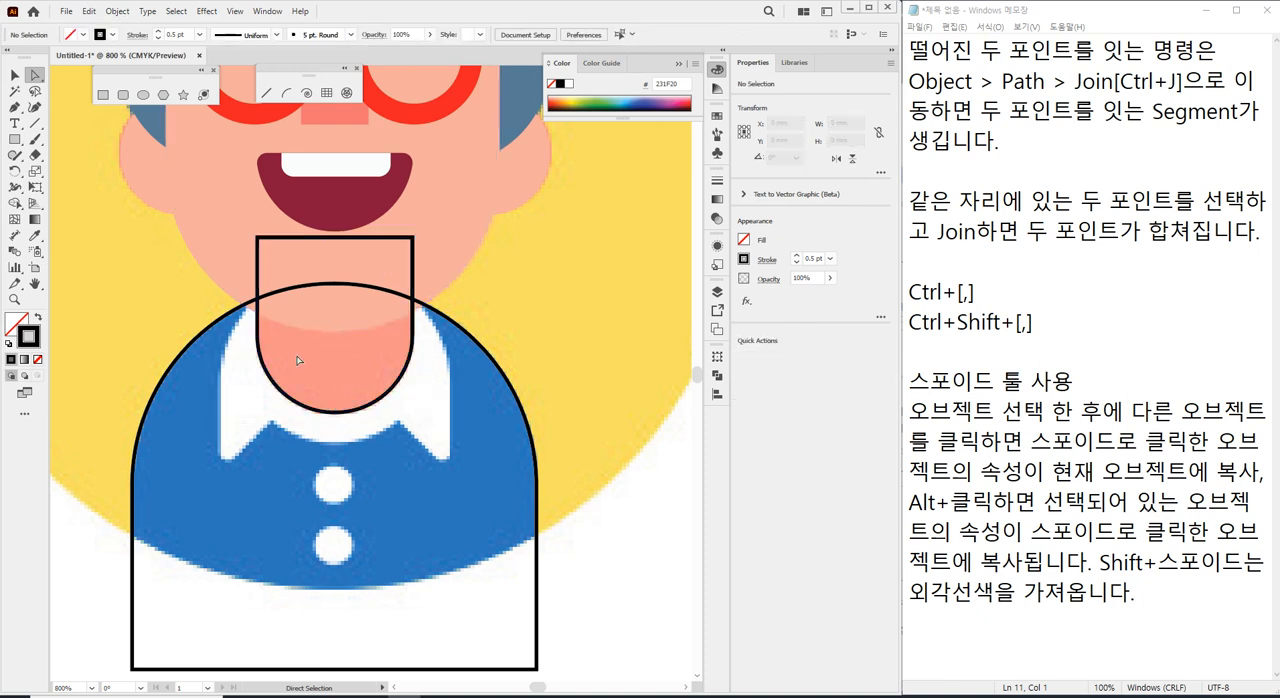
Draw a narrow rectangle about 2.7 mm wide and 9.3 mm high over the reference's left collar flap.
scroll(353, 452, "up", 1)
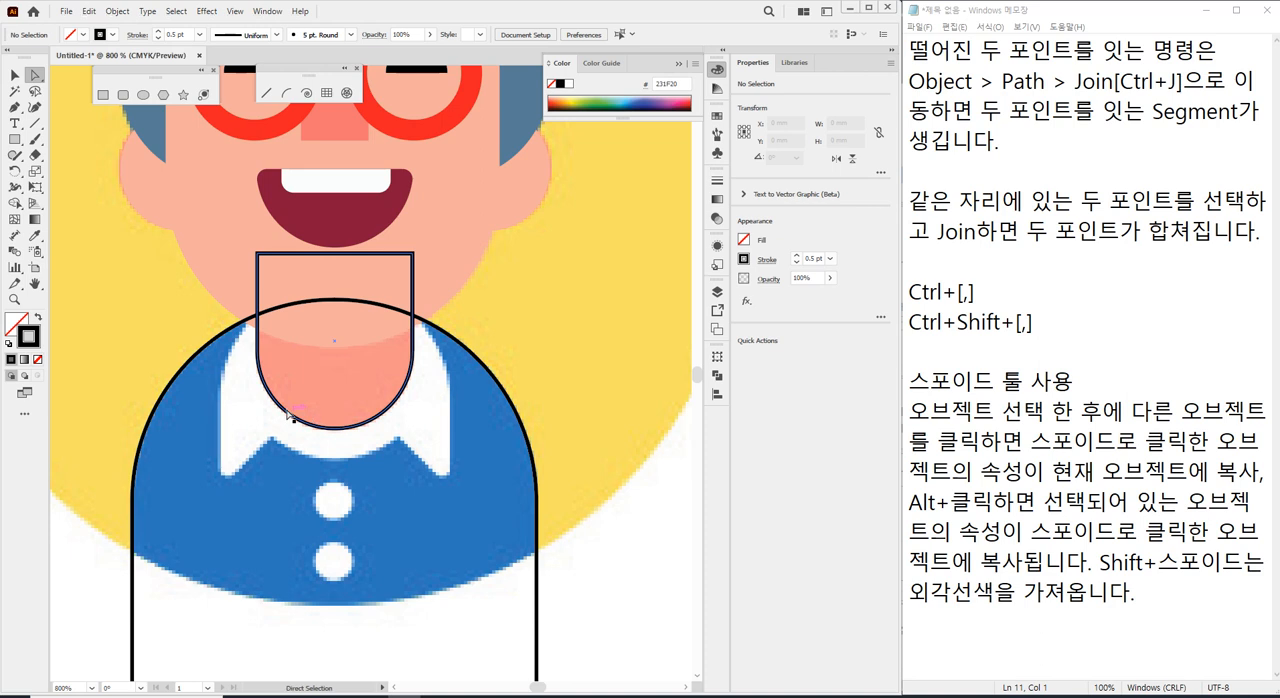
scroll(291, 416, "up", 1)
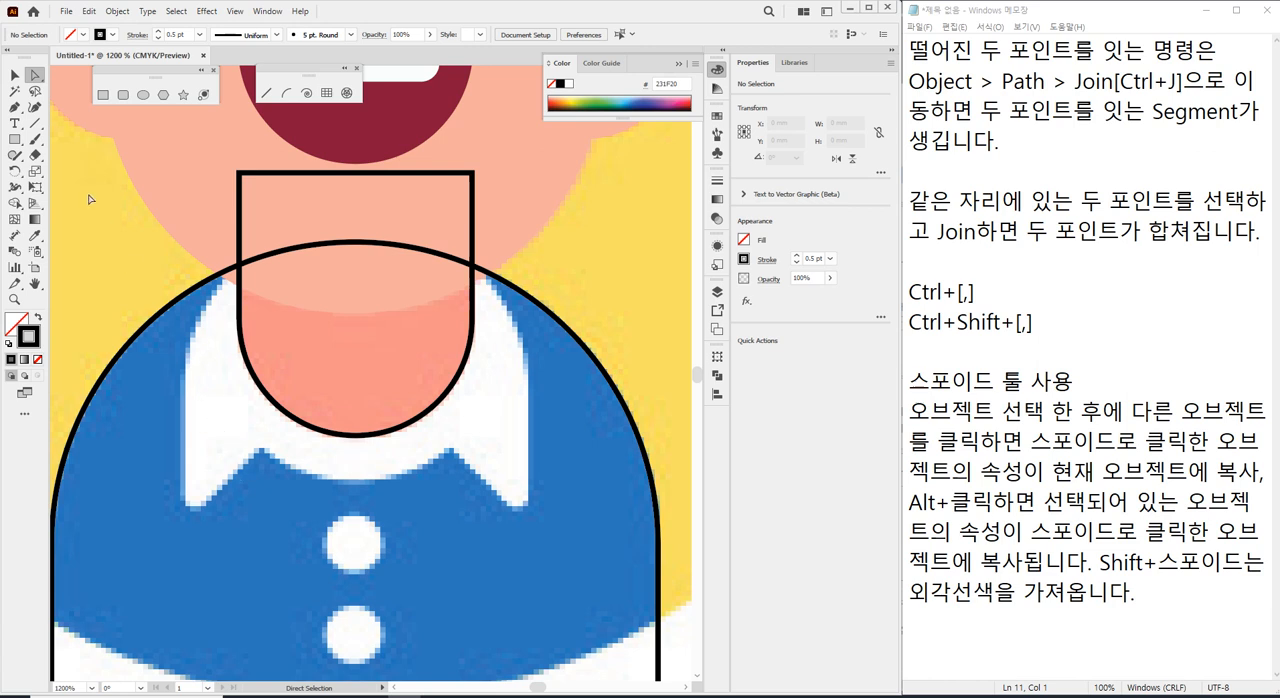
left_click(104, 97)
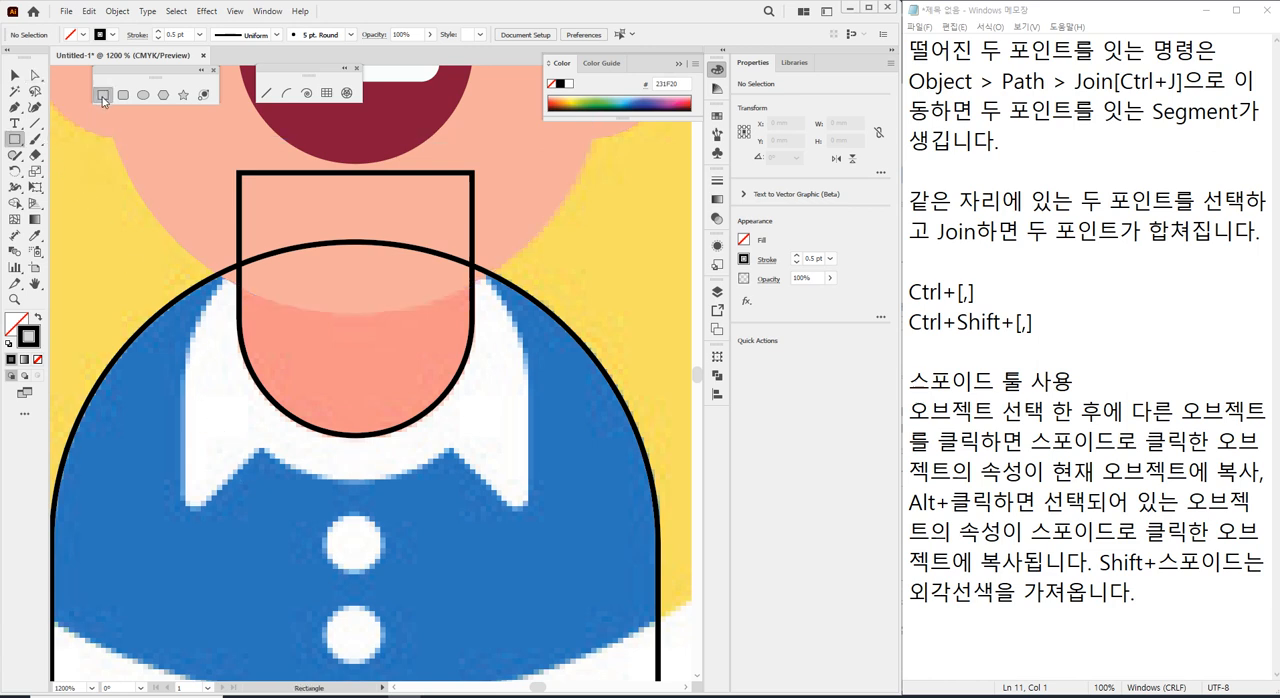
left_click_drag(186, 519, 260, 250)
left_click_drag(186, 389, 183, 390)
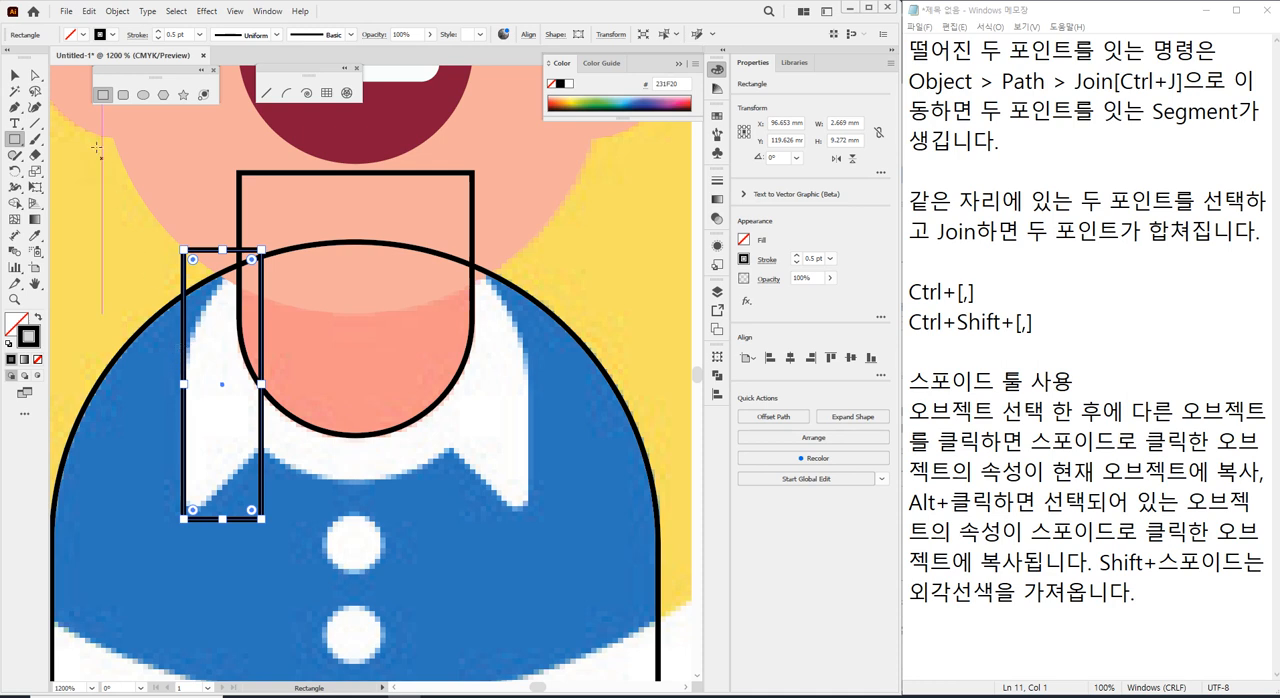
Reshape the collar rectangle's bottom into a slanted point, with its inner corner at the collar notch and its outer corner just below the flap's tip.
left_click(35, 76)
left_click(115, 247)
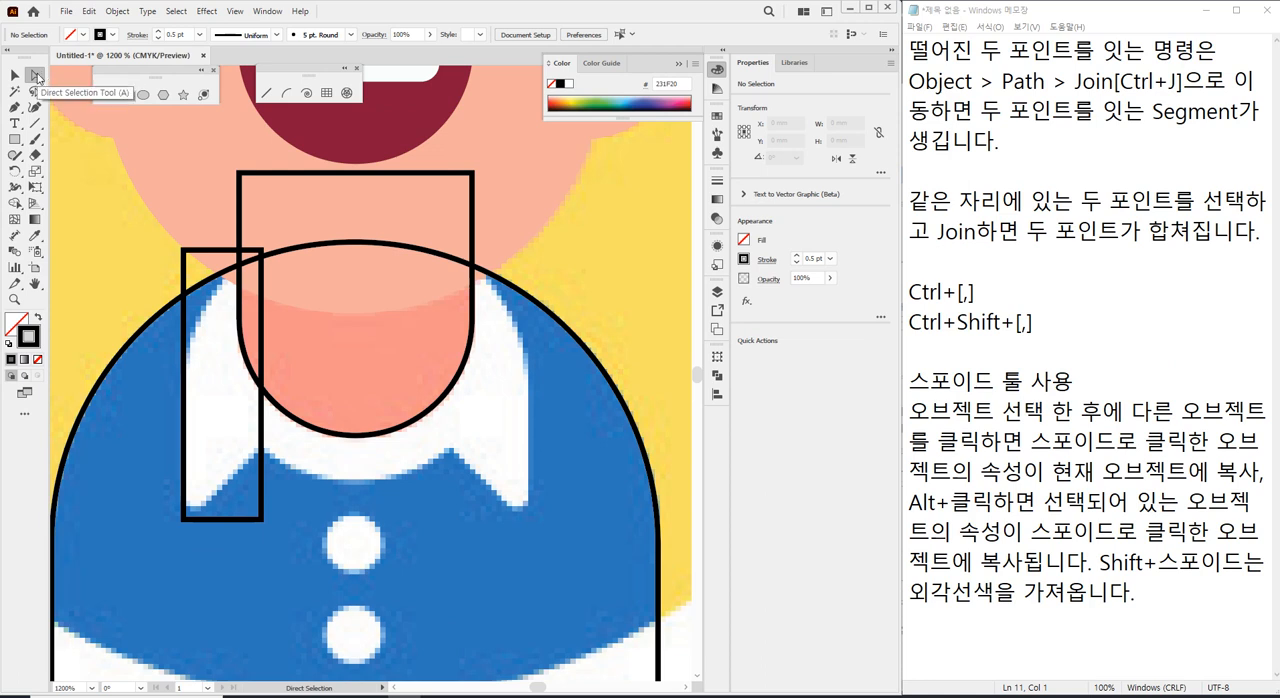
left_click_drag(270, 503, 257, 523)
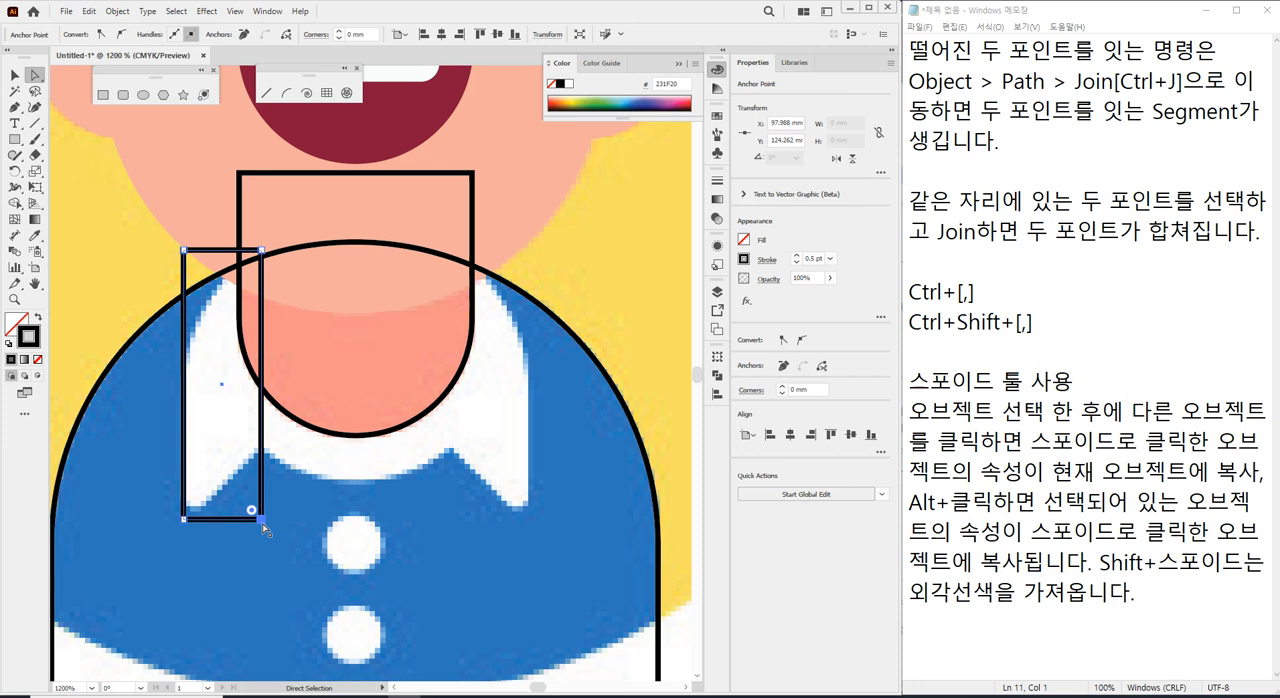
left_click_drag(262, 523, 262, 452)
mouse_move(184, 519)
left_mouse_down()
mouse_move(188, 490)
mouse_move(195, 507)
mouse_move(185, 504)
left_mouse_up()
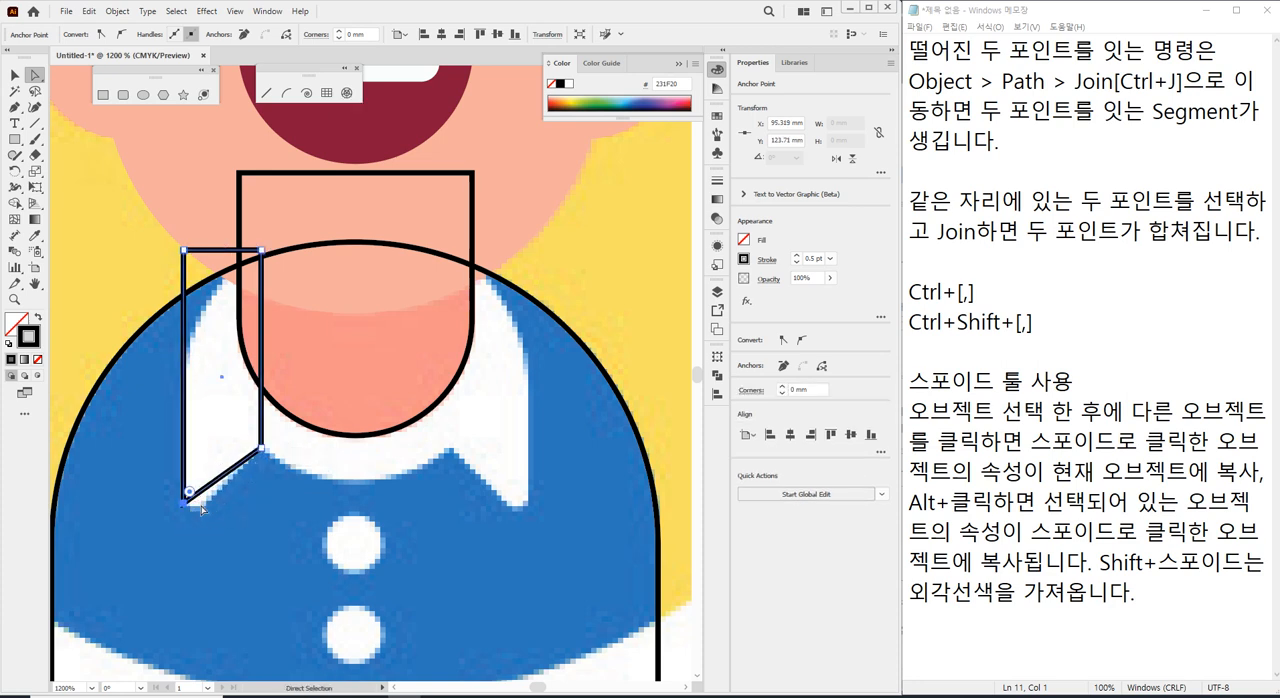
left_click(184, 506, "shift")
left_click(185, 505)
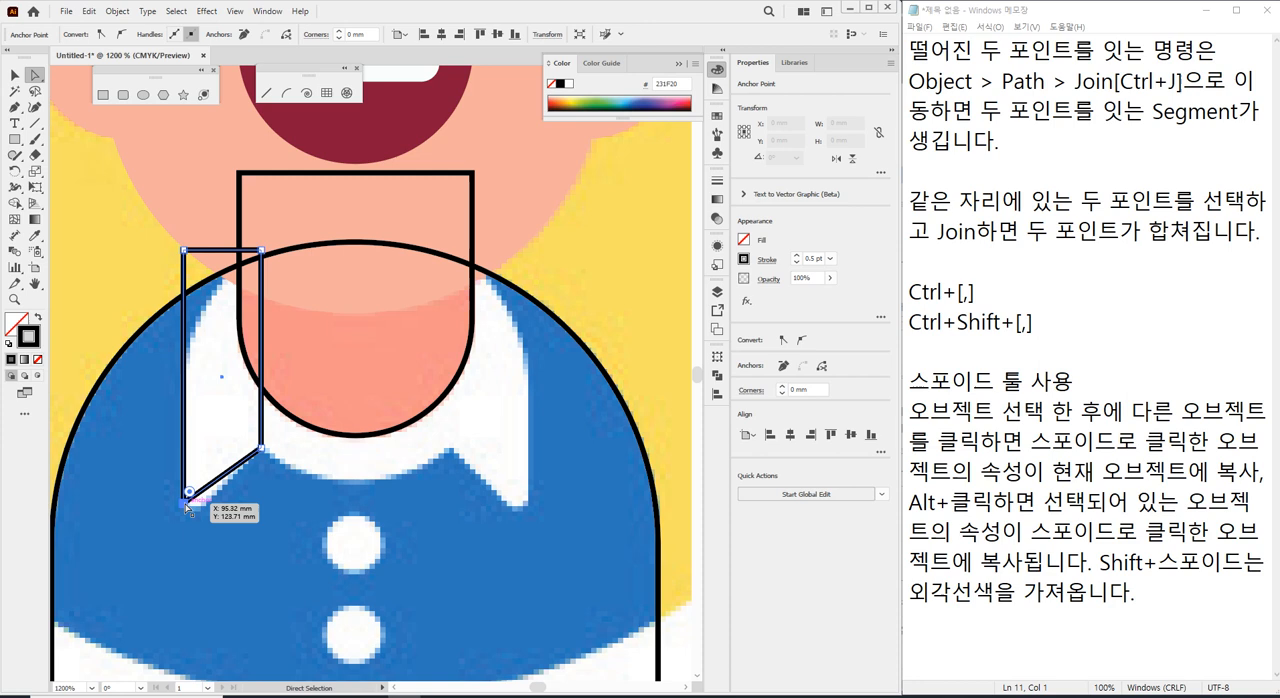
mouse_move(185, 505)
left_mouse_down()
mouse_move(186, 530)
mouse_move(185, 515)
left_mouse_up()
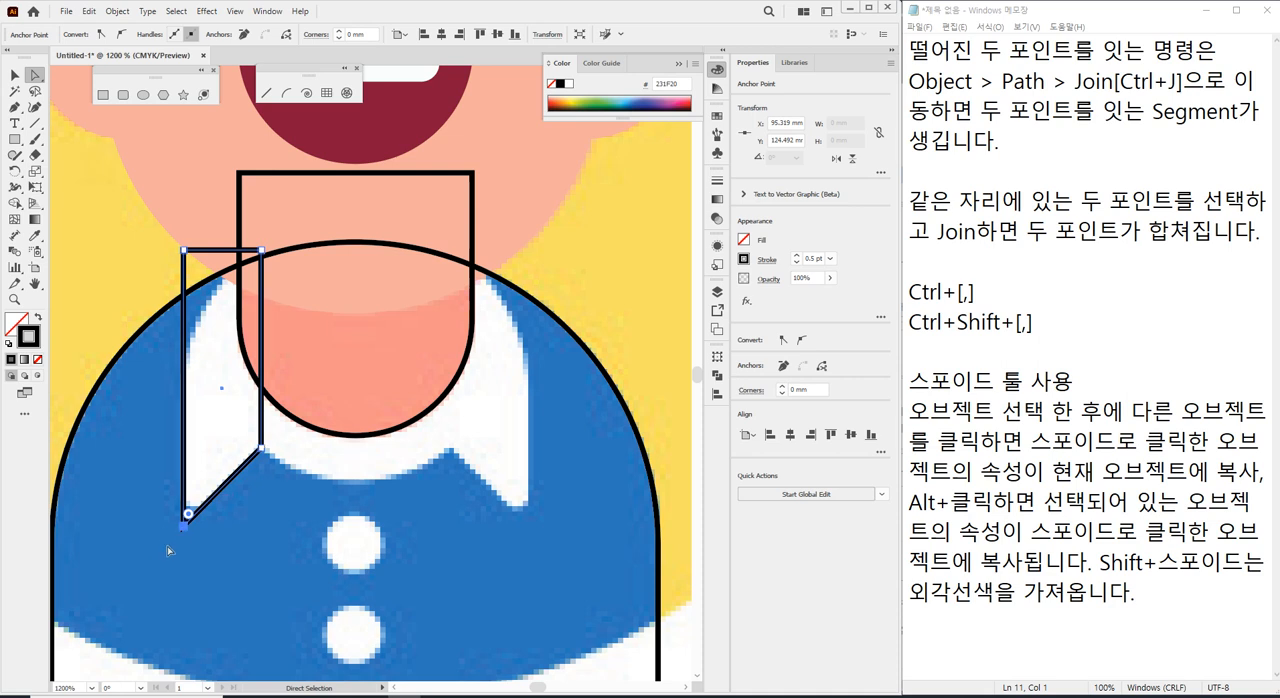
left_click(160, 281)
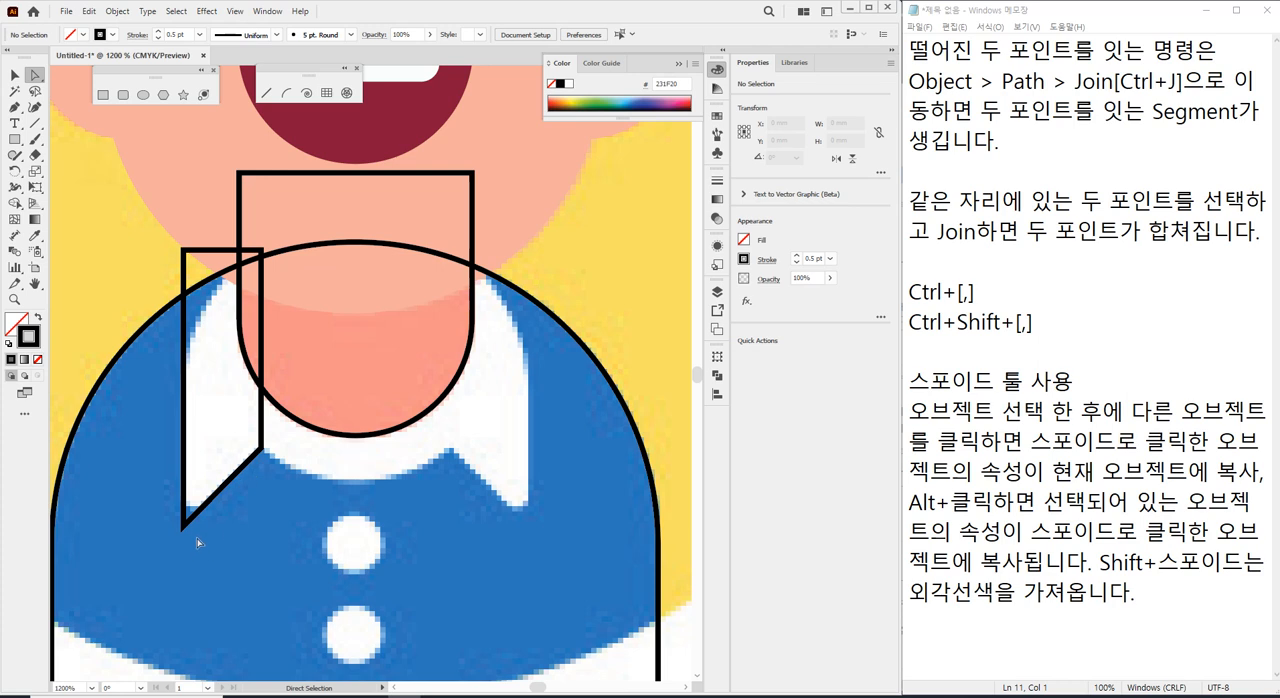
Slightly round the collar shape's pointed lower corner to match the reference flap's tip, and deselect it.
left_click_drag(183, 528, 192, 506)
left_click(163, 538)
scroll(212, 530, "up", 1)
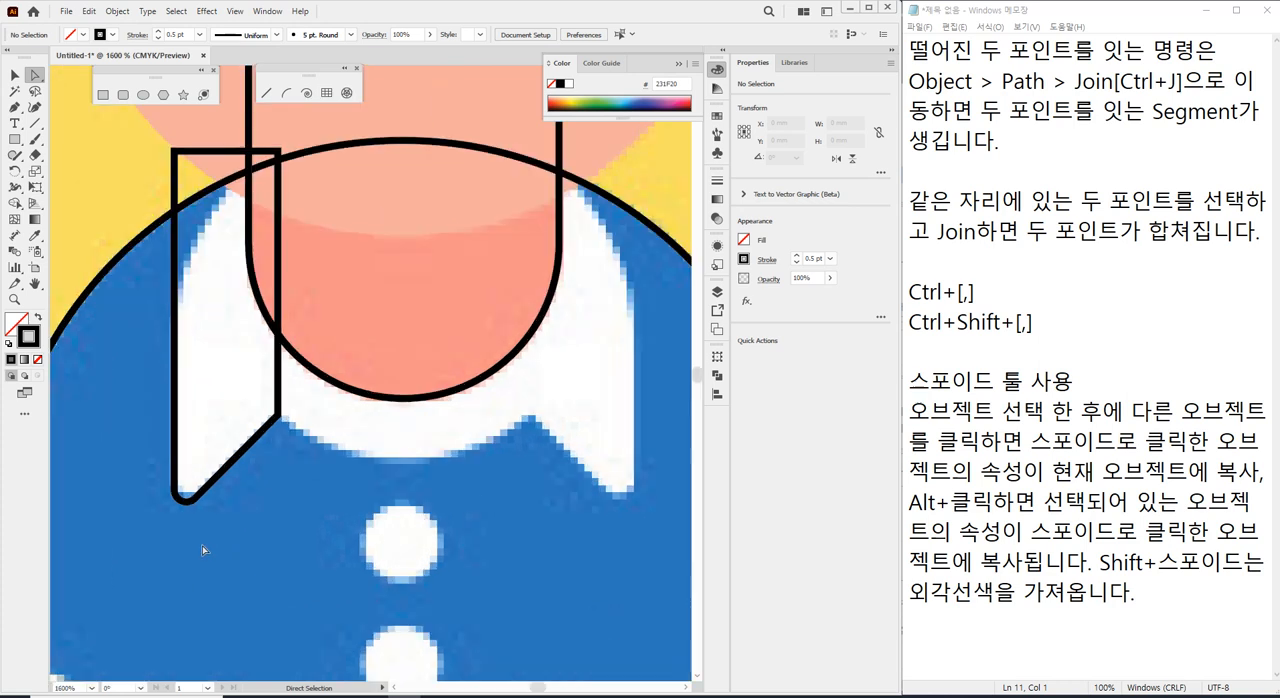
scroll(210, 489, "down", 1)
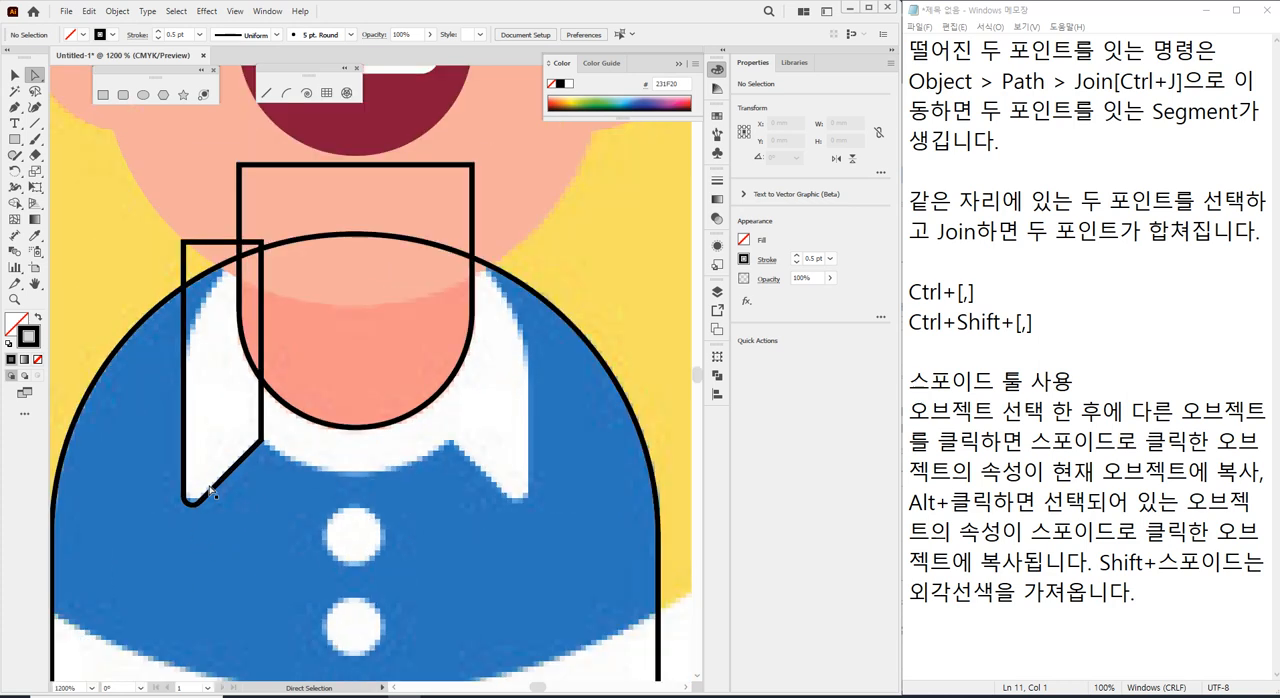
Slant the collar shape's top edge by raising its inner corner onto the neck and setting its outer corner slightly lower.
left_click_drag(184, 242, 186, 357)
left_click_drag(261, 241, 262, 187)
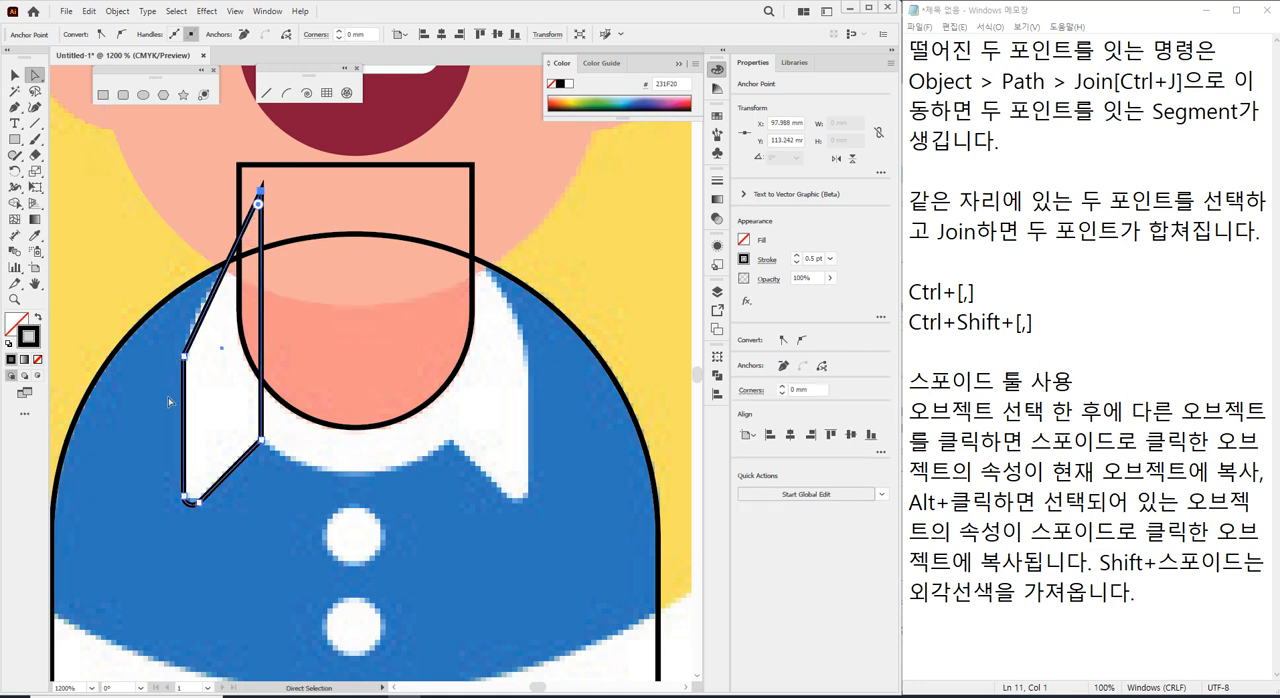
mouse_move(260, 190)
left_mouse_down()
mouse_move(258, 233)
mouse_move(262, 208)
left_mouse_up()
left_click(185, 356)
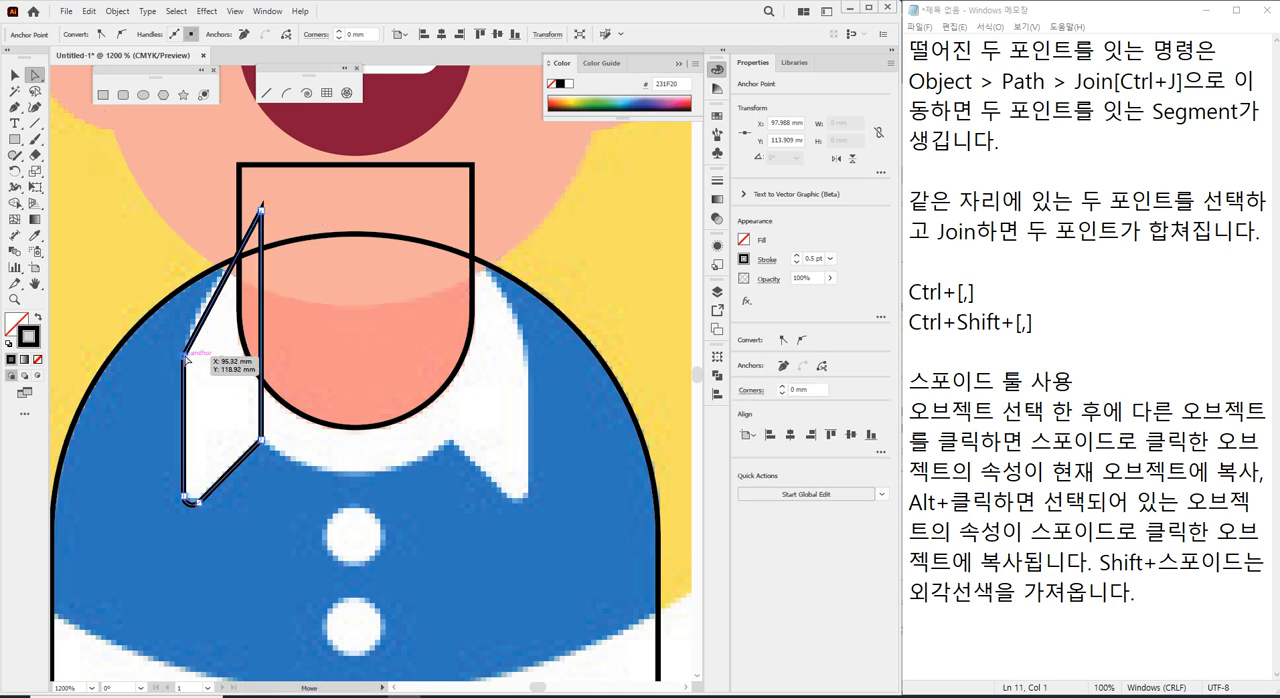
left_click_drag(185, 356, 184, 239)
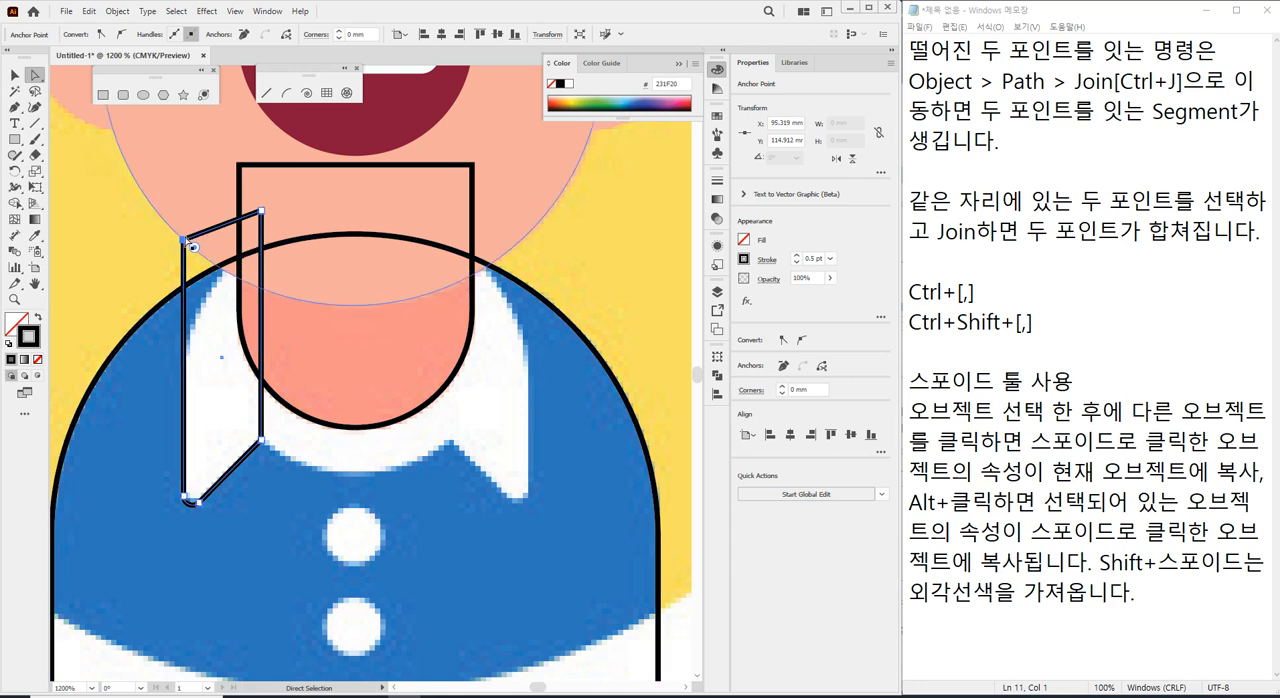
Lower the collar shape's two top corners, round the outer one to about 6.8 mm along the reference curve, and deselect it.
left_click_drag(184, 241, 184, 279)
left_click_drag(262, 210, 256, 235)
left_click_drag(186, 287, 380, 392)
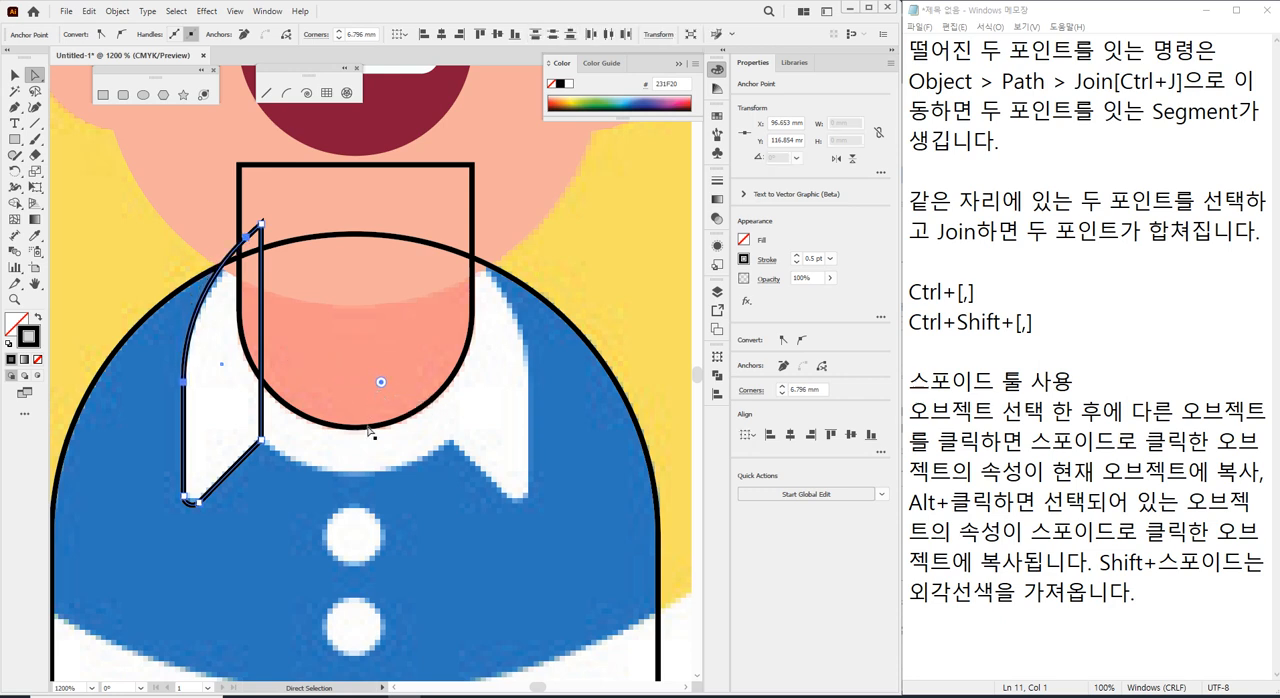
left_click(155, 265)
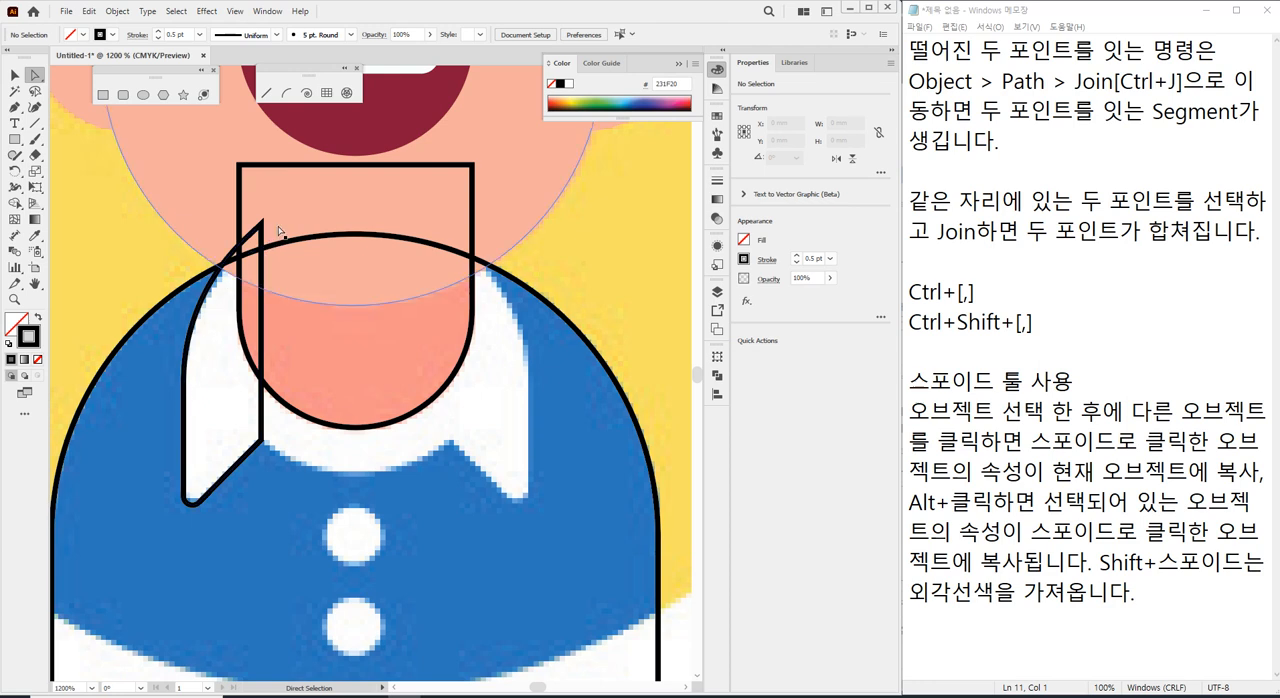
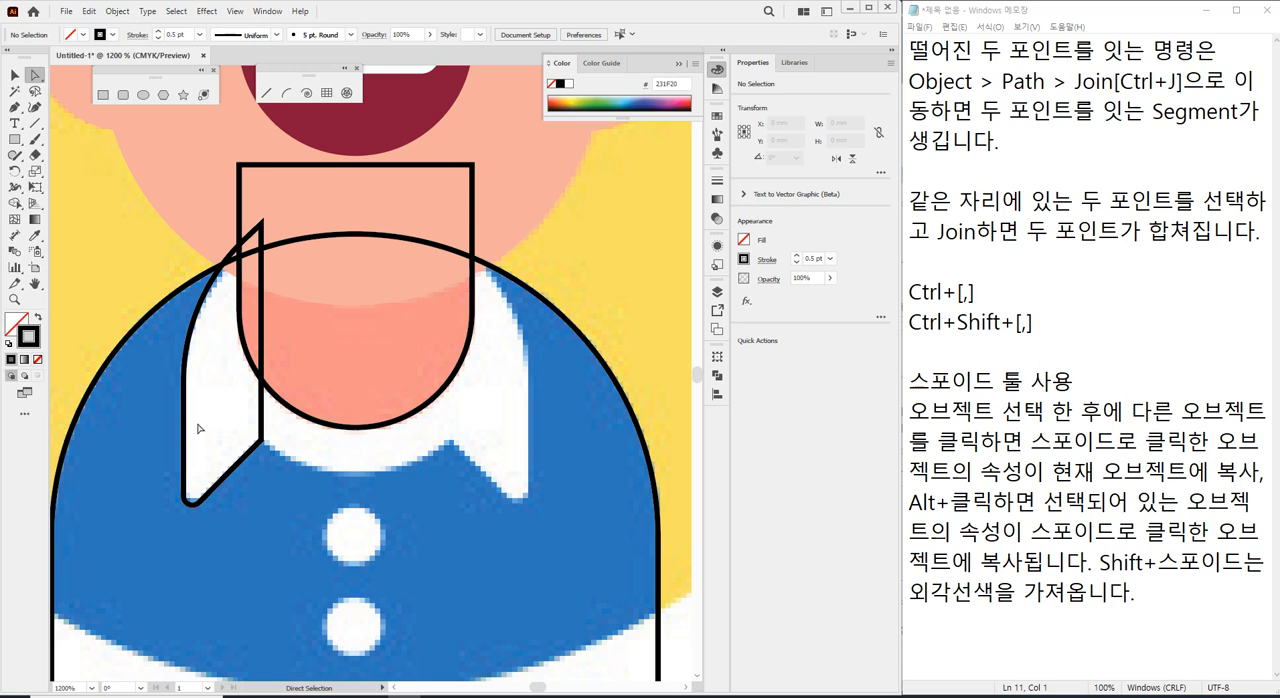
Duplicate the finished collar flap straight across onto the opposite side of the neck.
left_click(15, 76)
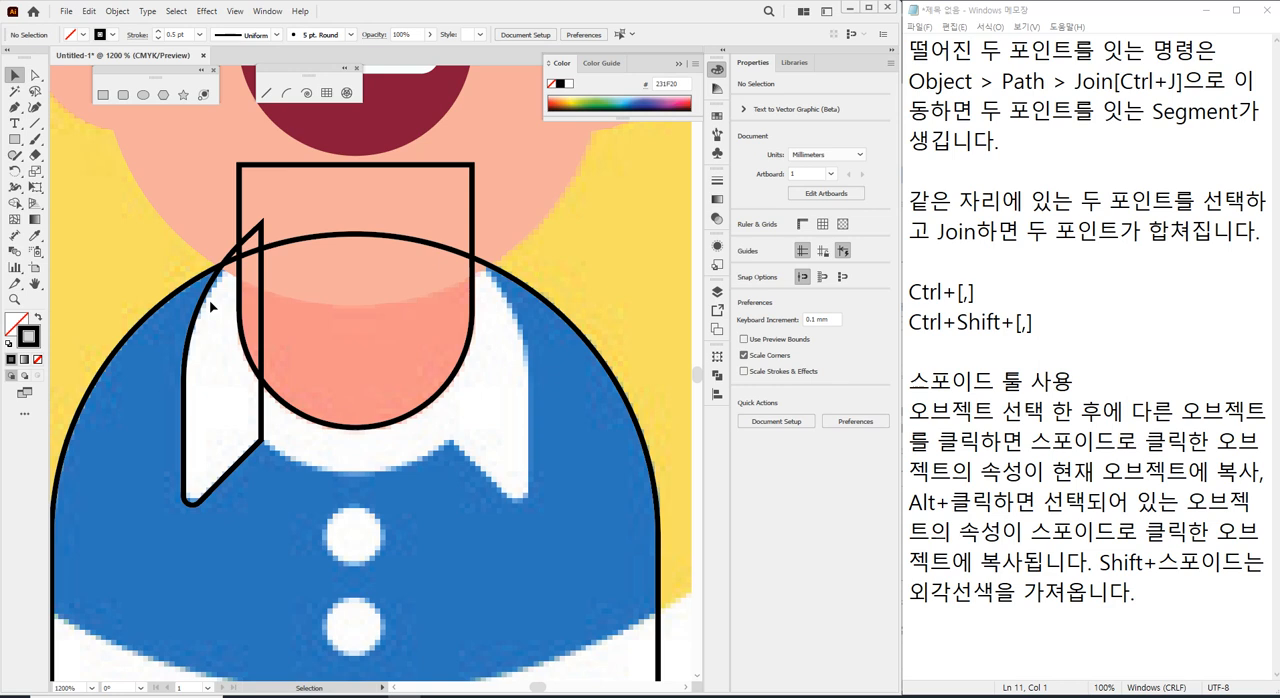
left_click(187, 431)
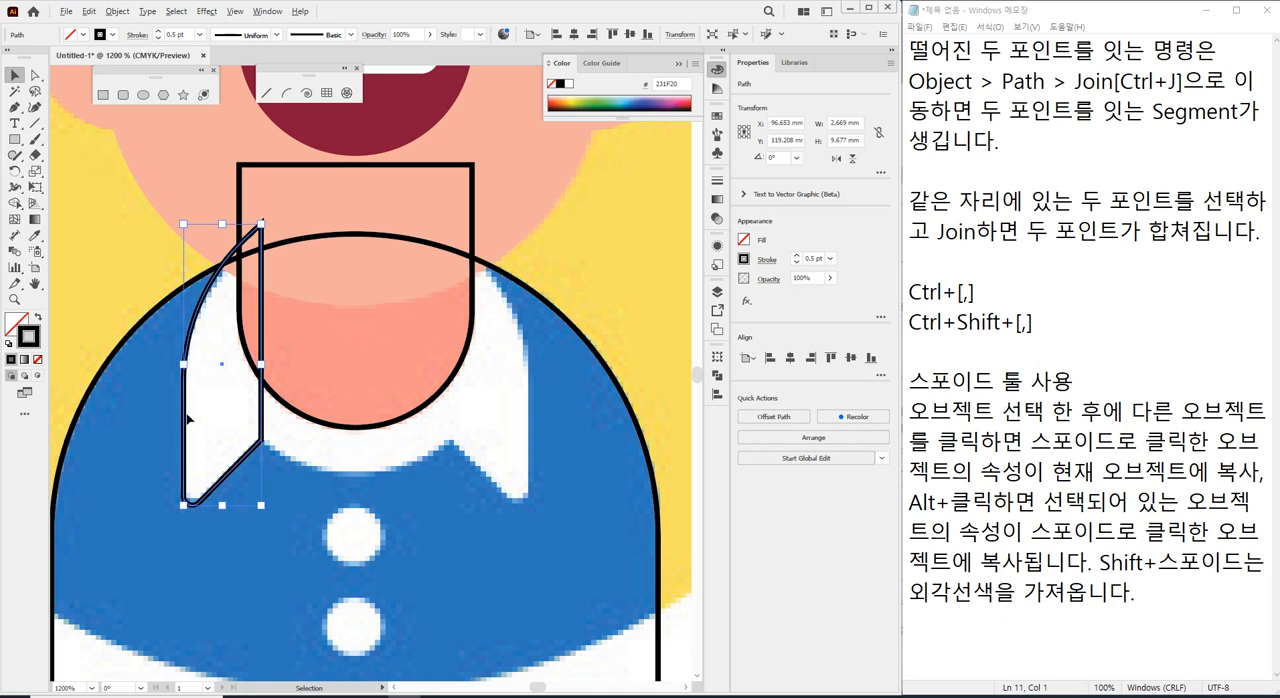
left_click_drag(187, 420, 460, 455)
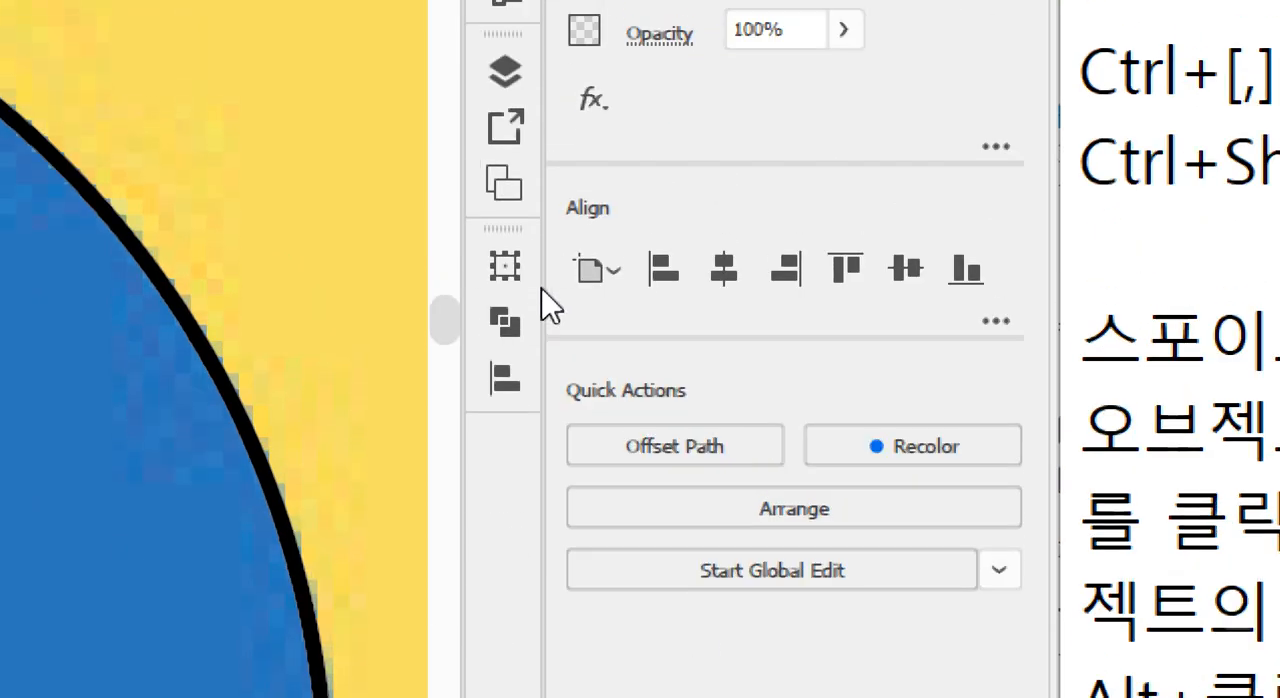
Try flipping the duplicated collar flap vertically.
left_click(520, 276)
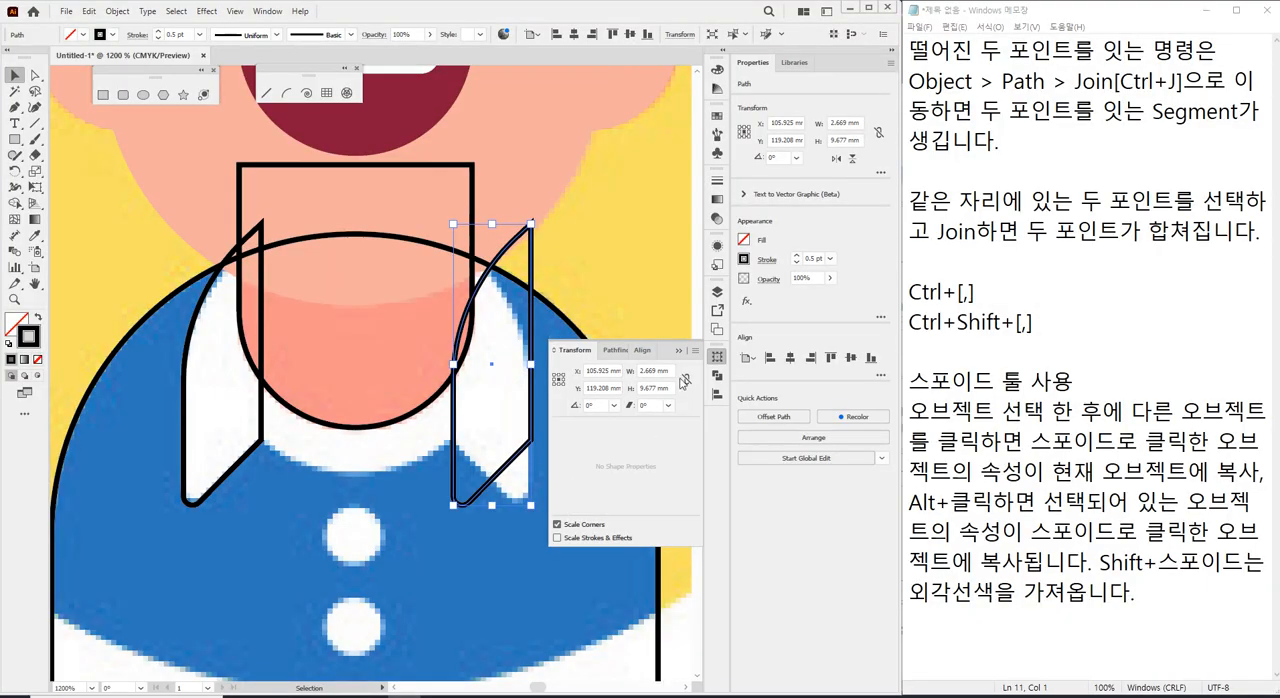
left_click(716, 358)
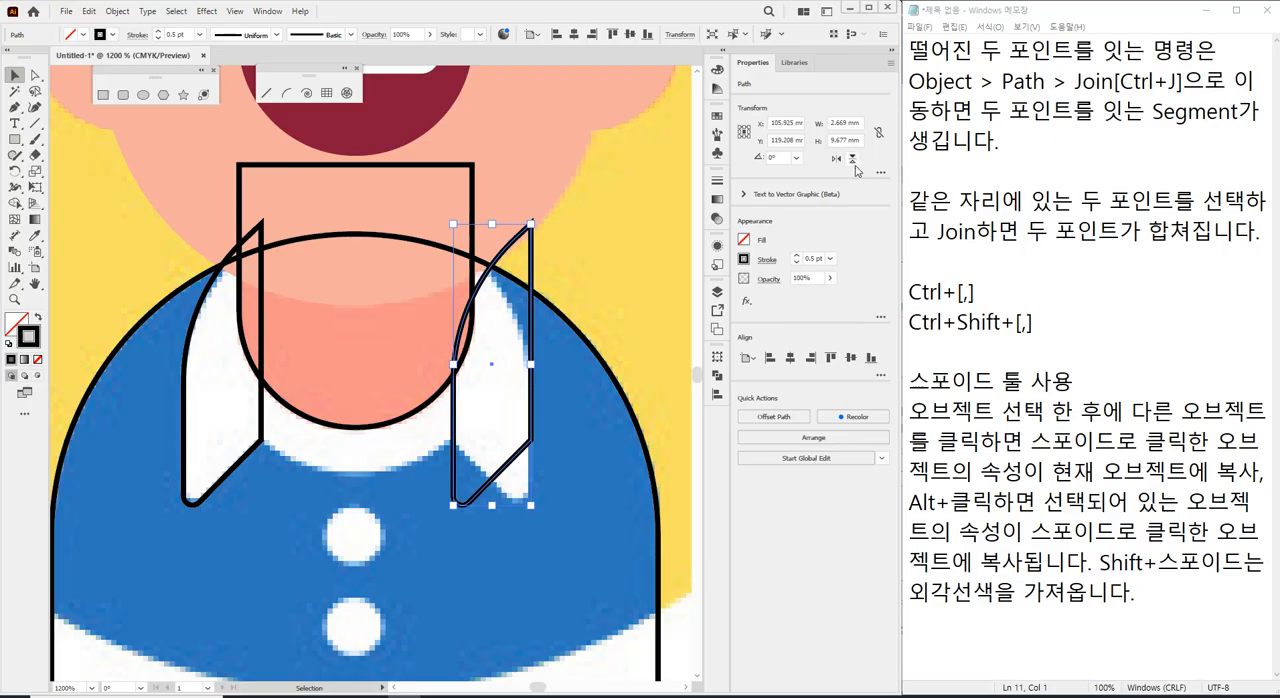
left_click(751, 386)
left_click(854, 162)
left_click(854, 162)
left_click(854, 162)
Flip the duplicated collar flap horizontally so it mirrors the original flap.
left_click(836, 160)
left_click(836, 160)
left_click(836, 160)
left_click(836, 160)
left_click(836, 160)
left_click(836, 160)
left_click(836, 160)
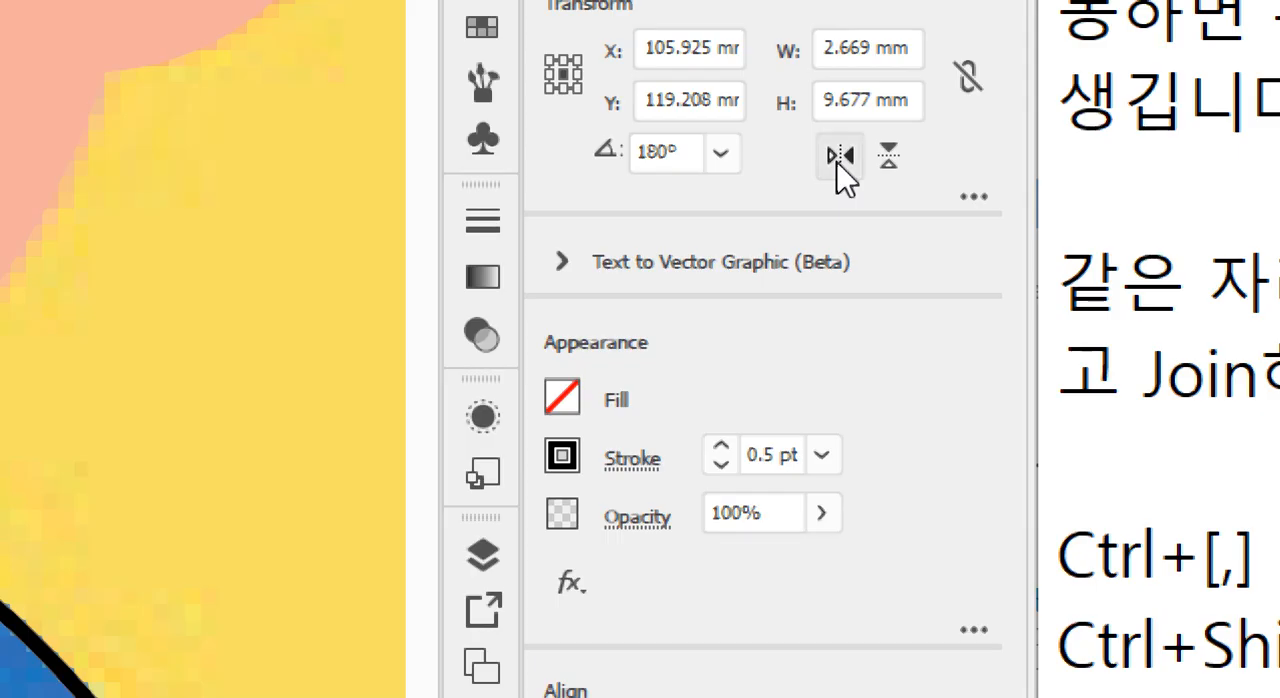
left_click(840, 160)
left_click(840, 160)
left_click(839, 164)
left_click(839, 160)
left_click(839, 160)
left_click(839, 160)
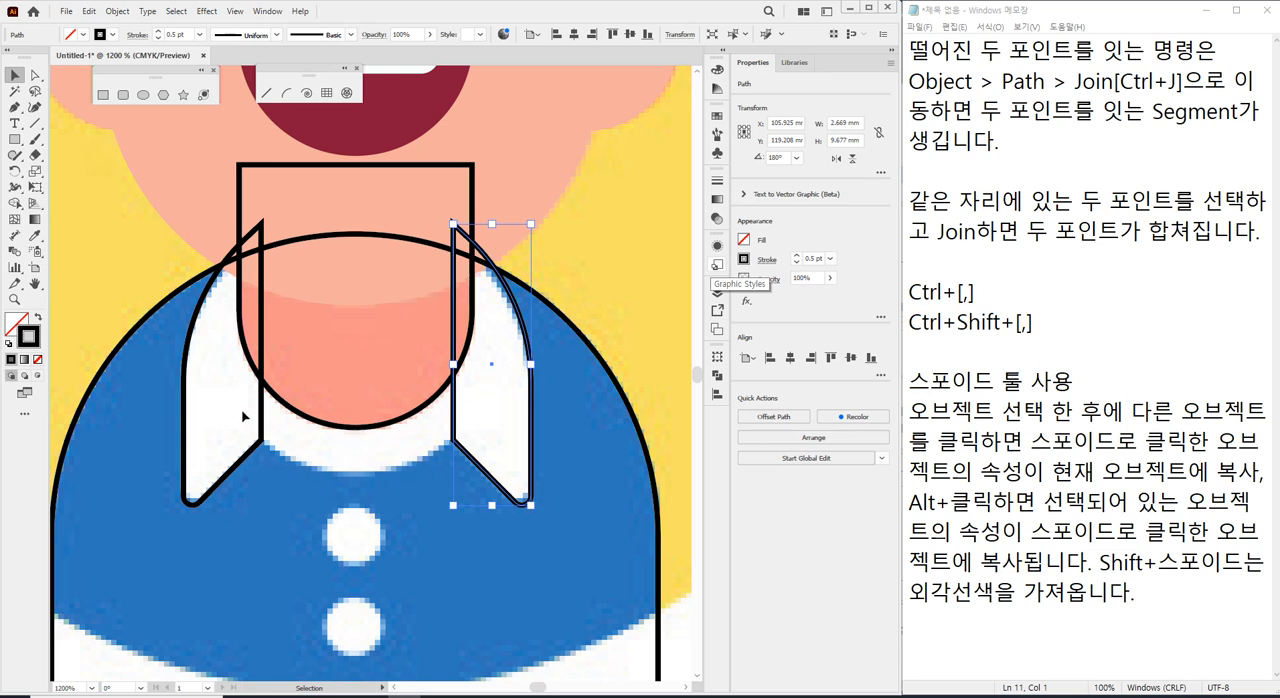
Draw a circle about 10 mm across around the neck to match the collar's lower curve, and nudge it 0.1 mm to the right.
left_click(144, 95)
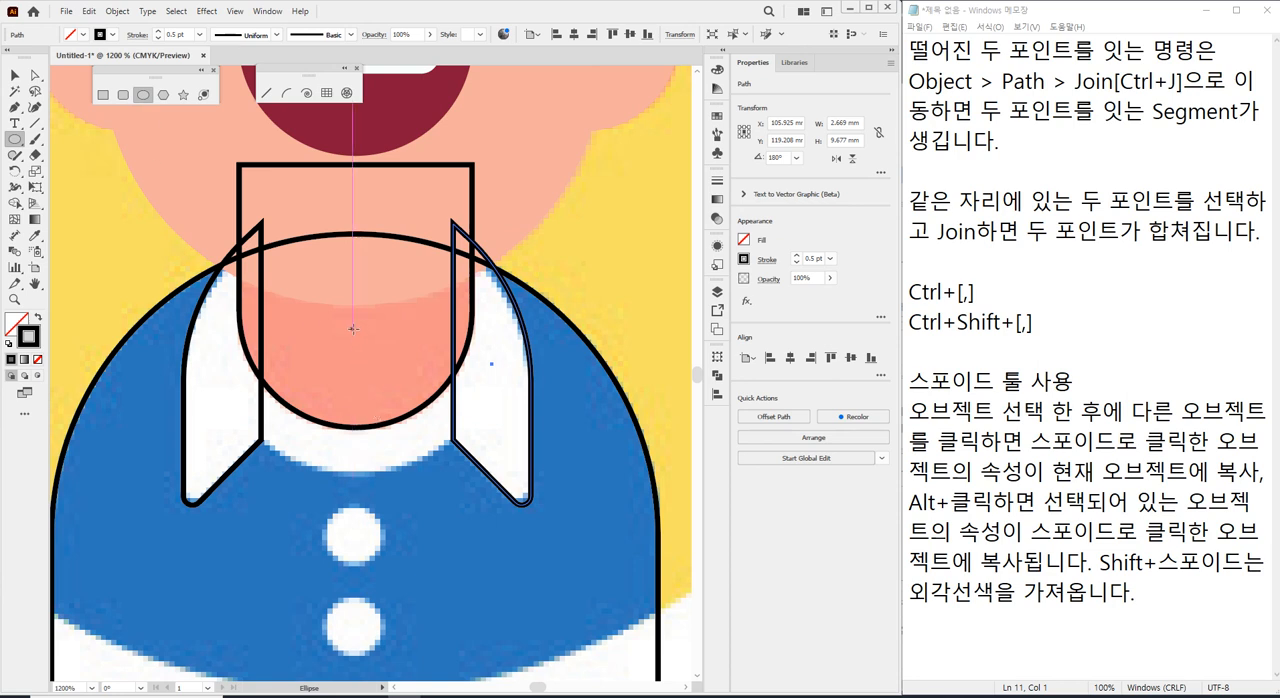
left_click_drag(352, 329, 444, 476)
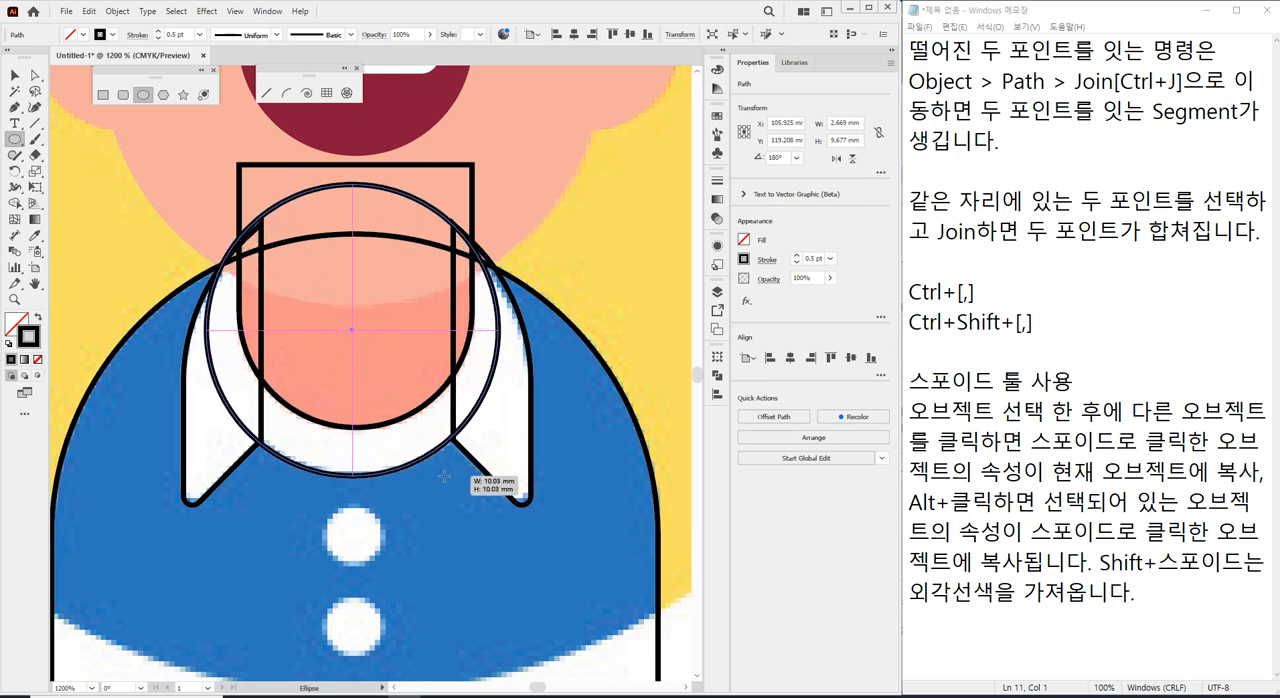
left_click_drag(444, 476, 444, 476)
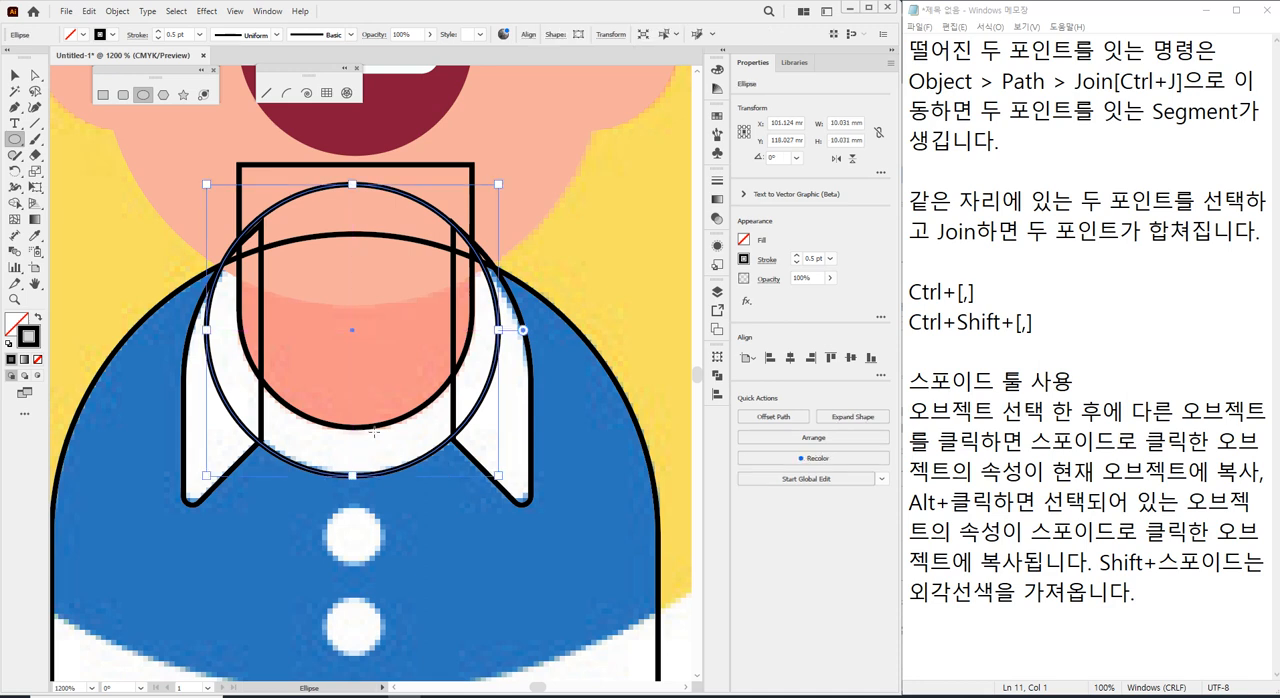
left_click(14, 75)
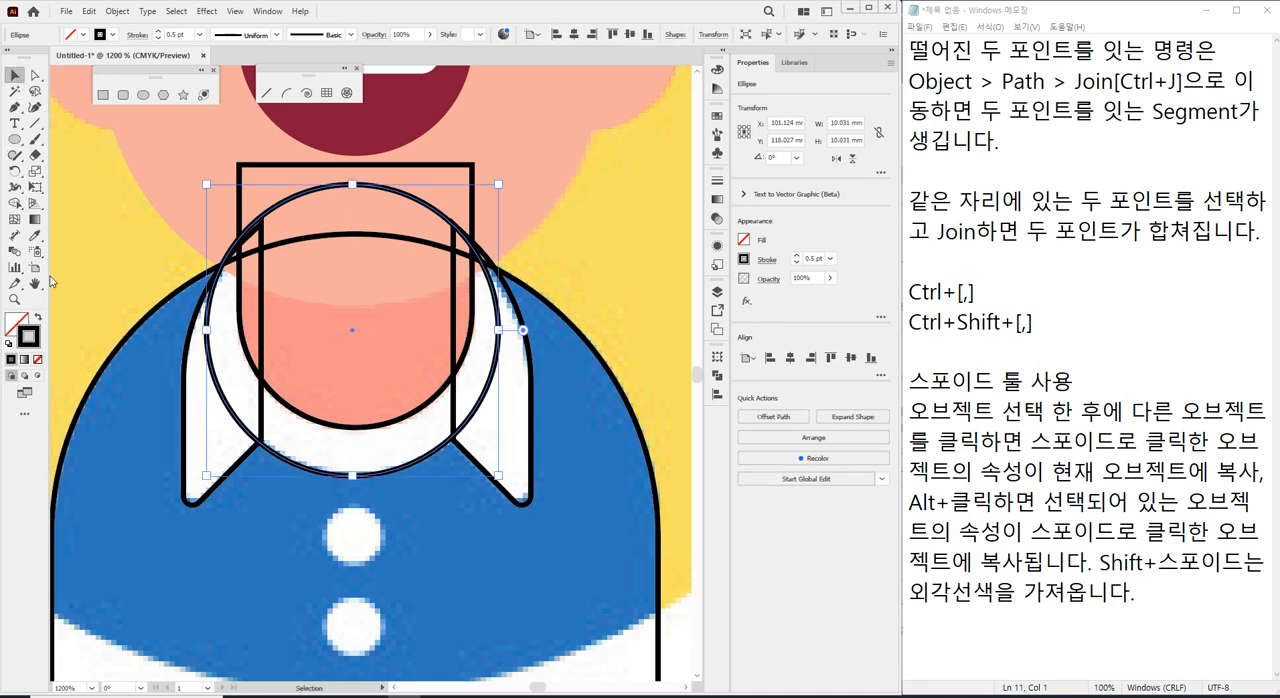
key("Right")
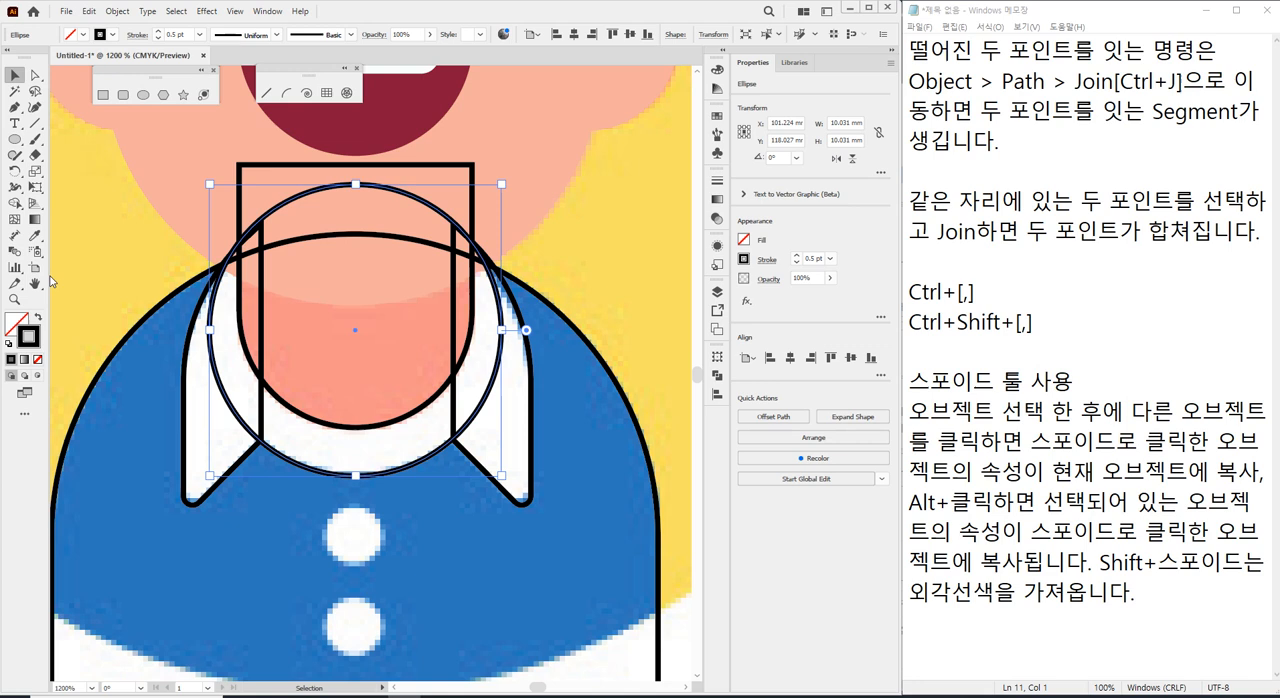
Fill the collar circle with white and deselect it.
left_click(35, 75)
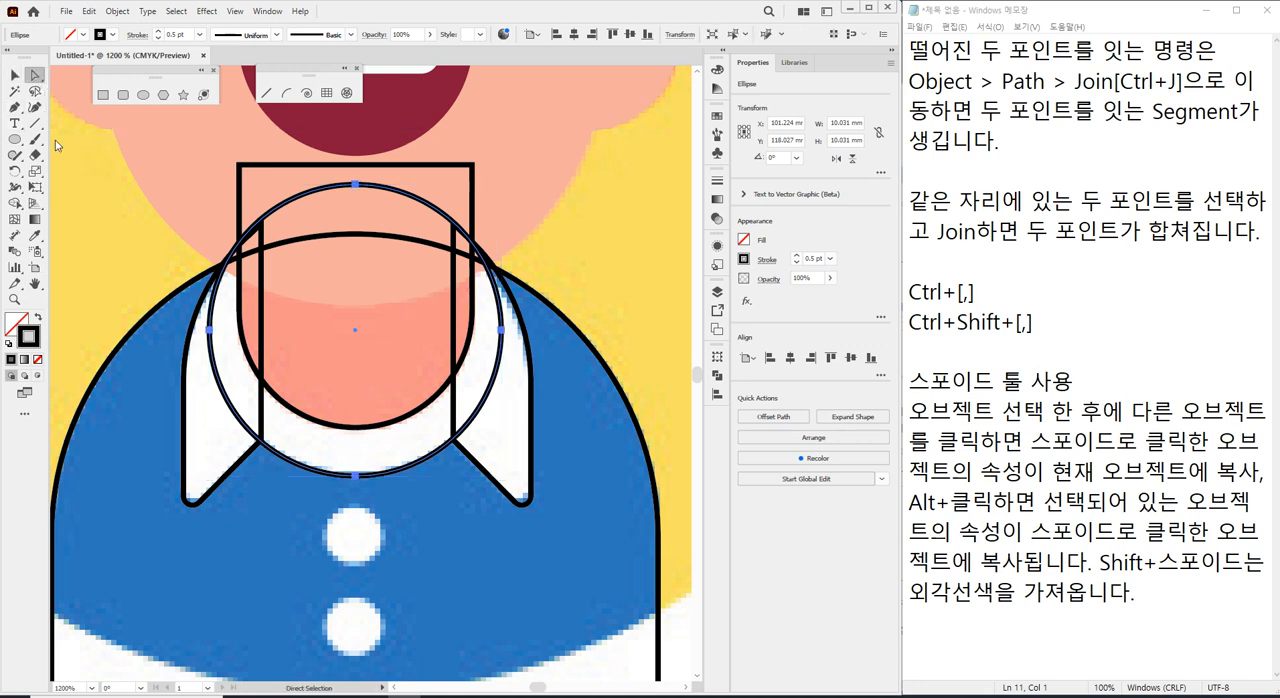
left_click(85, 40)
left_click(27, 57)
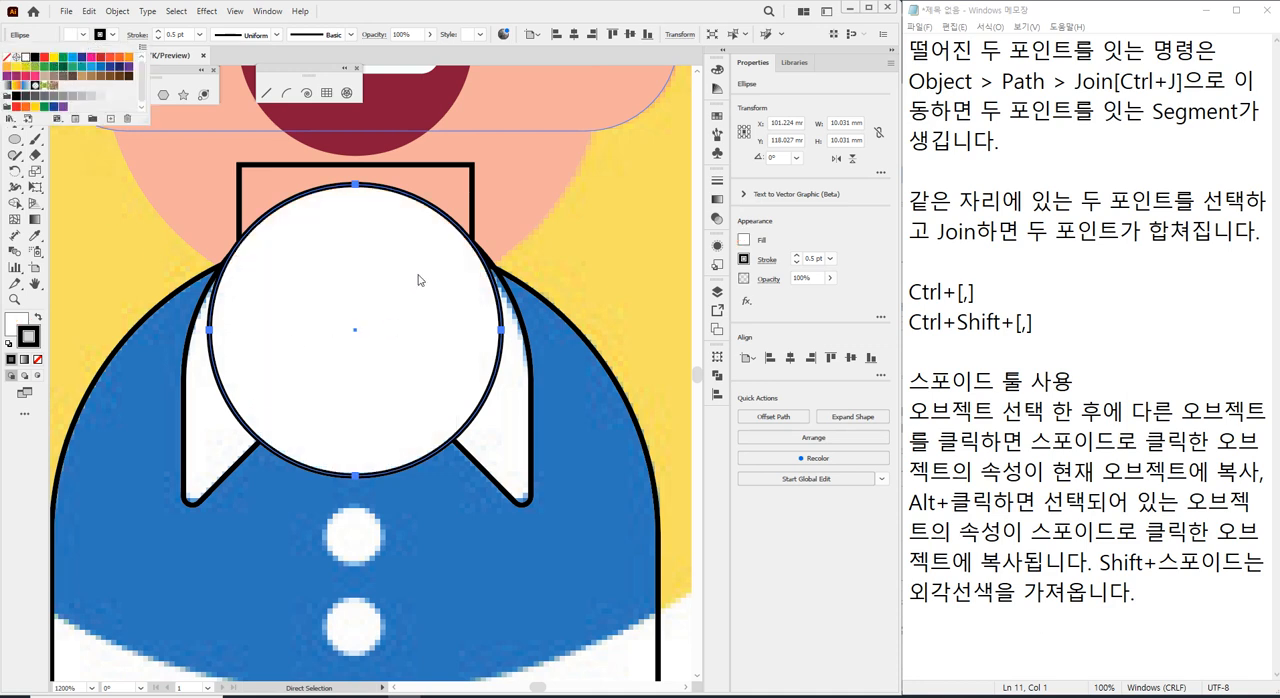
left_click(103, 223)
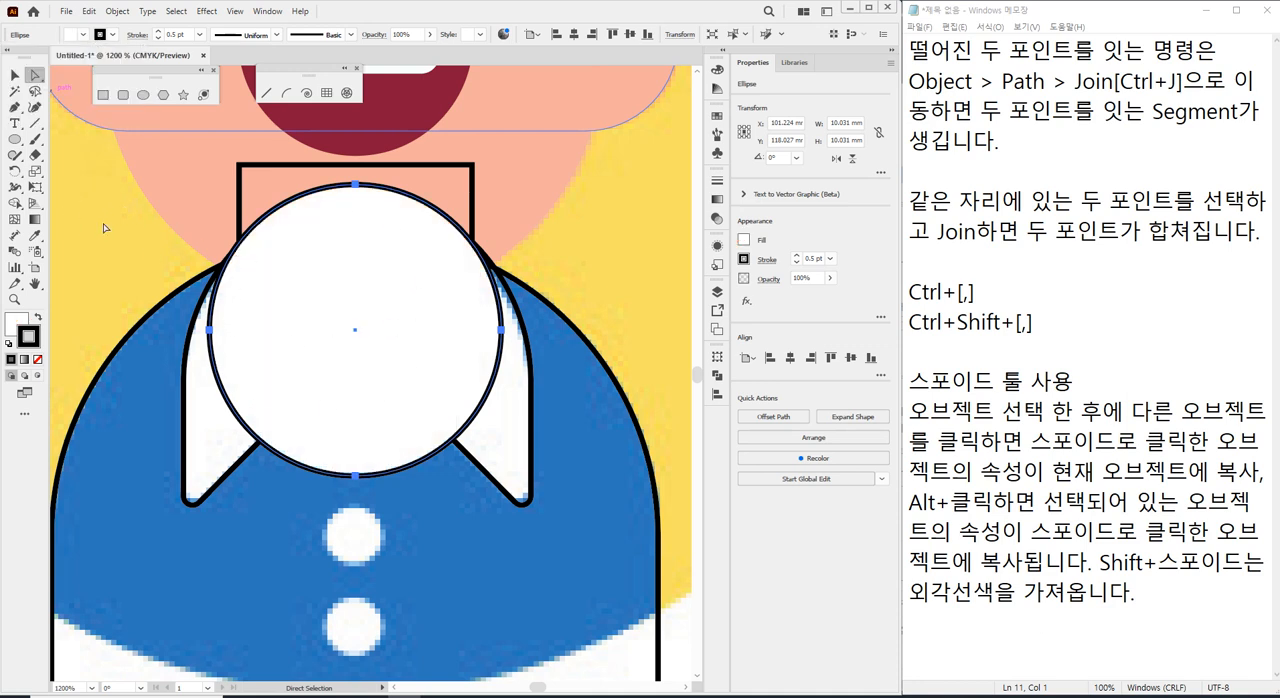
left_click(103, 228)
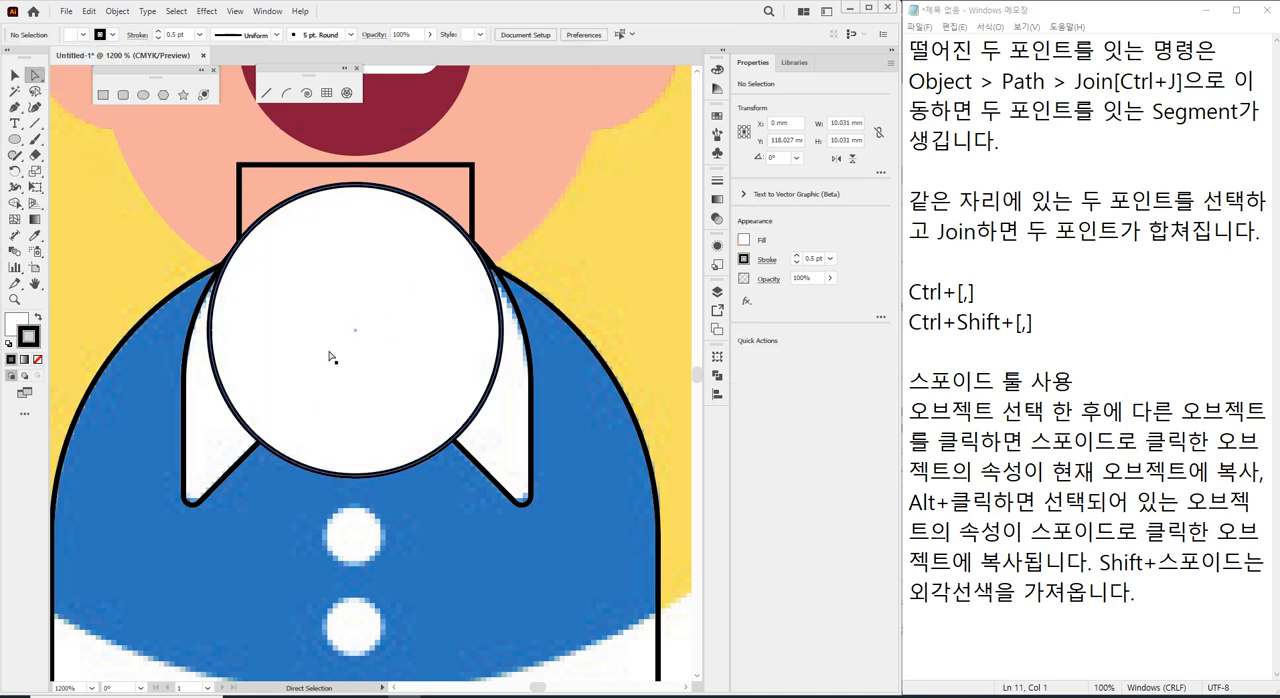
Delete the collar circle's top anchor point to leave only its lower half.
left_click(330, 478)
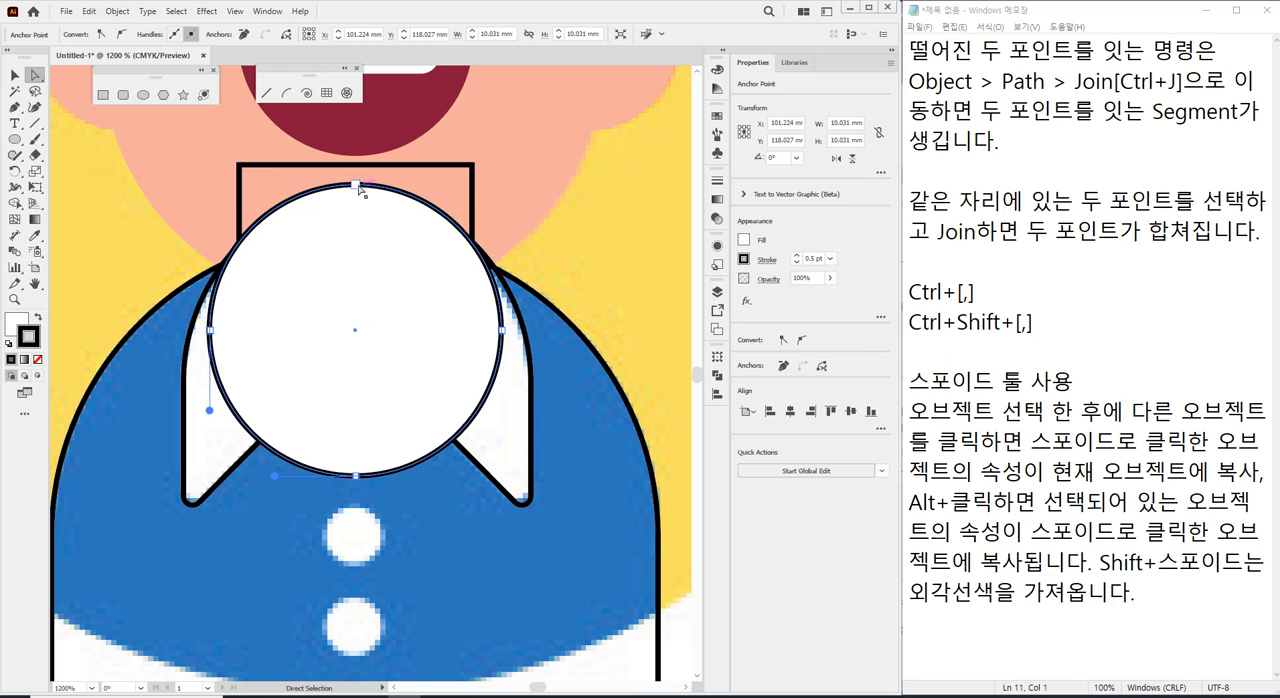
left_click(358, 187)
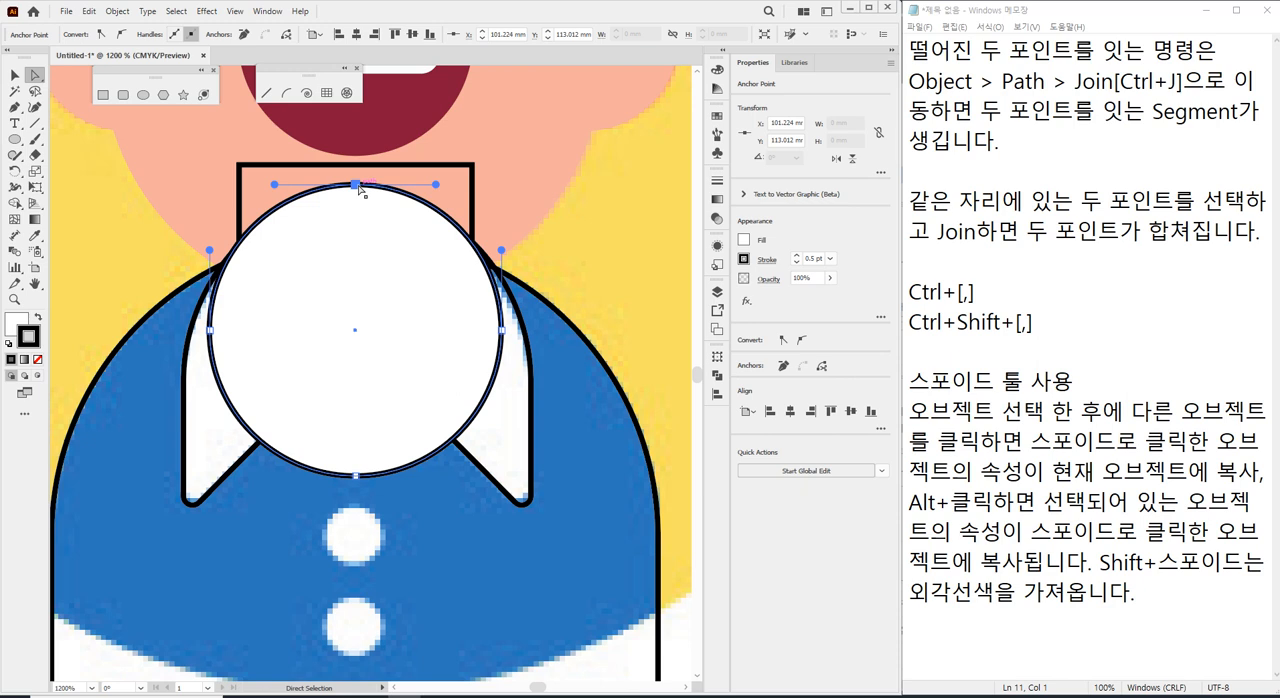
key("Delete")
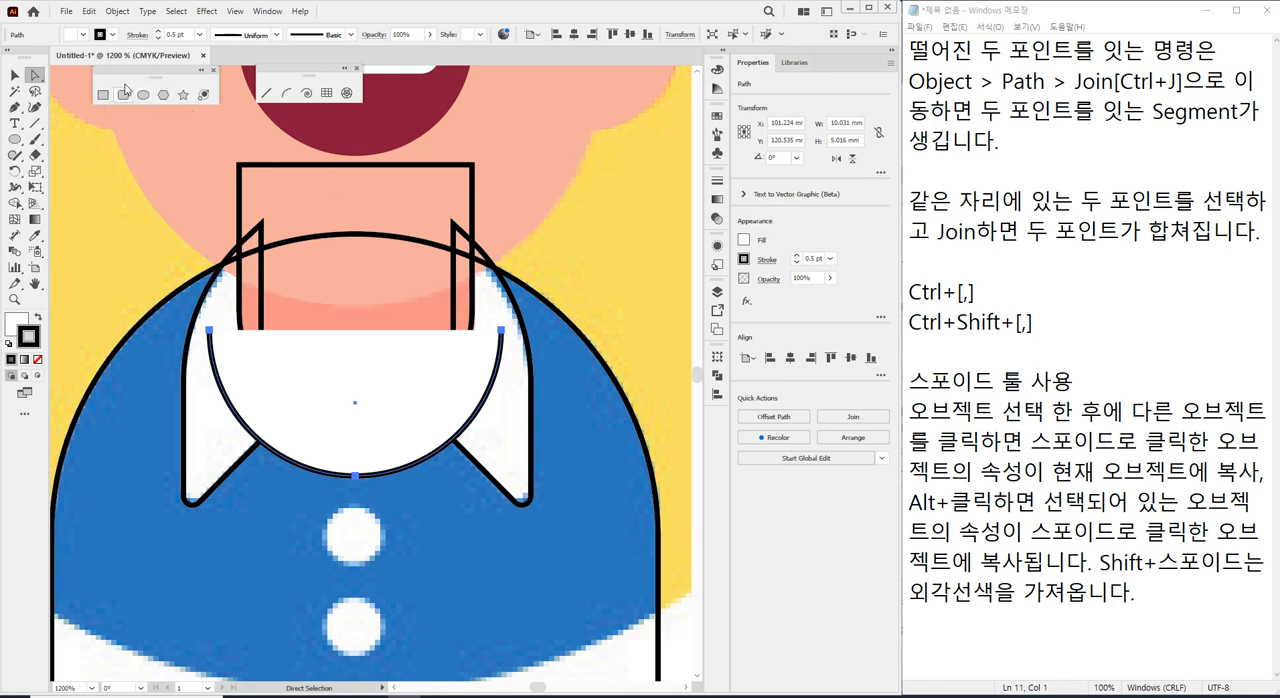
Remove the stroke from the white half circle and deselect it.
left_click(112, 34)
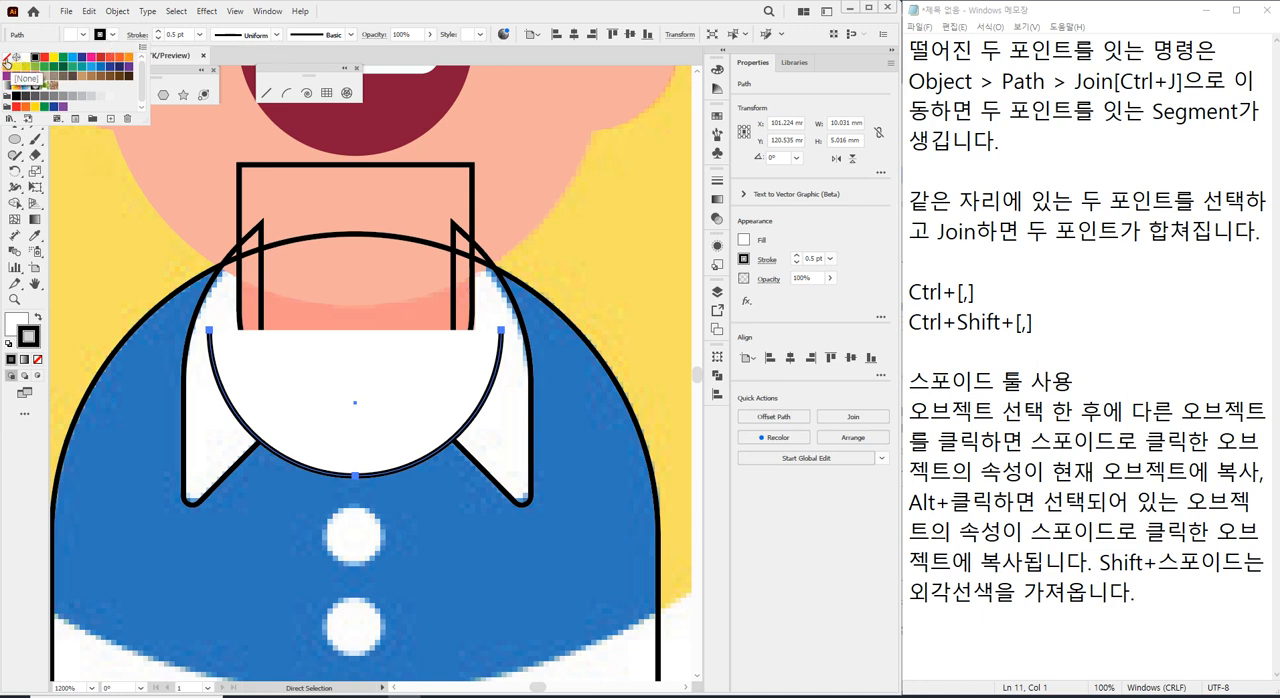
left_click(8, 60)
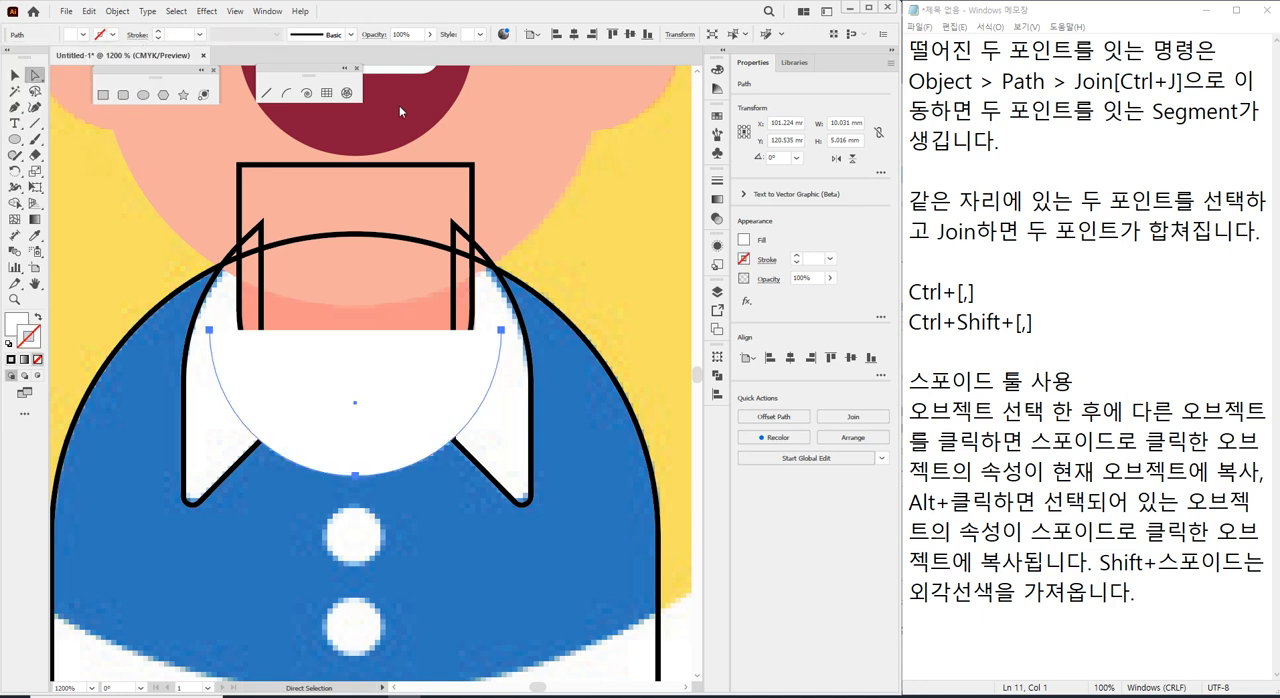
left_click(14, 75)
left_click(113, 243)
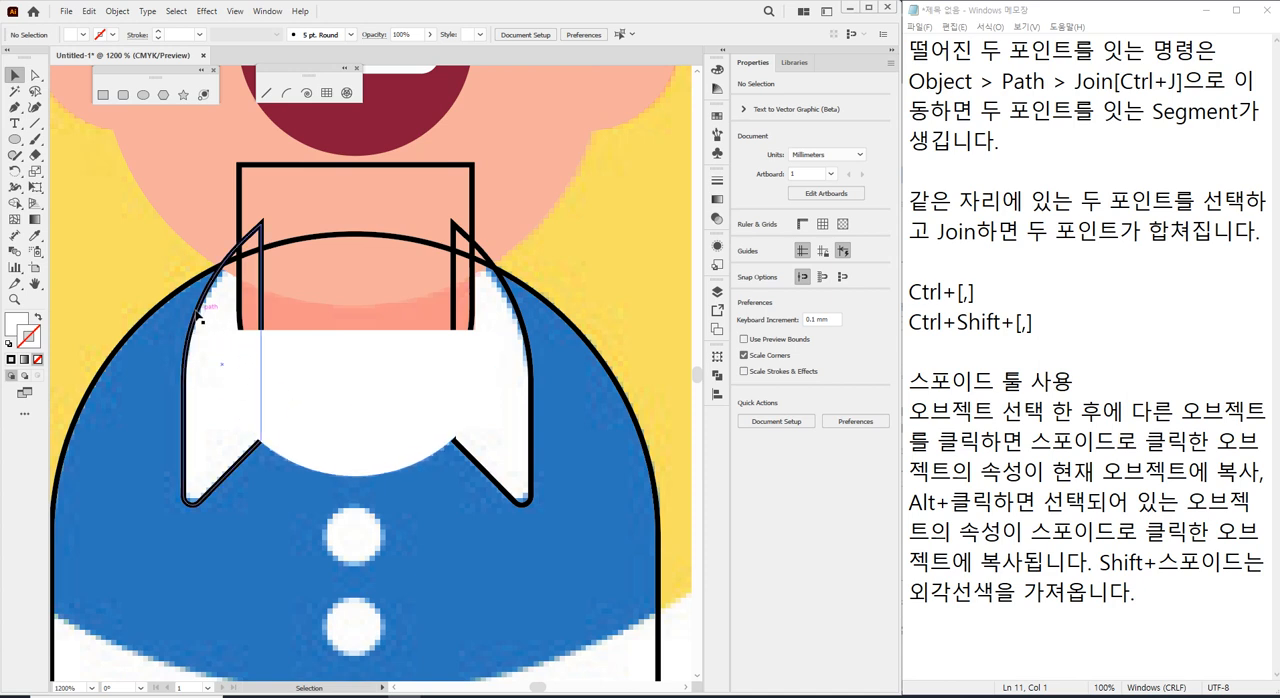
Give both collar flaps the half circle's white fill without a stroke using the Eyedropper, and deselect them.
left_click(527, 345)
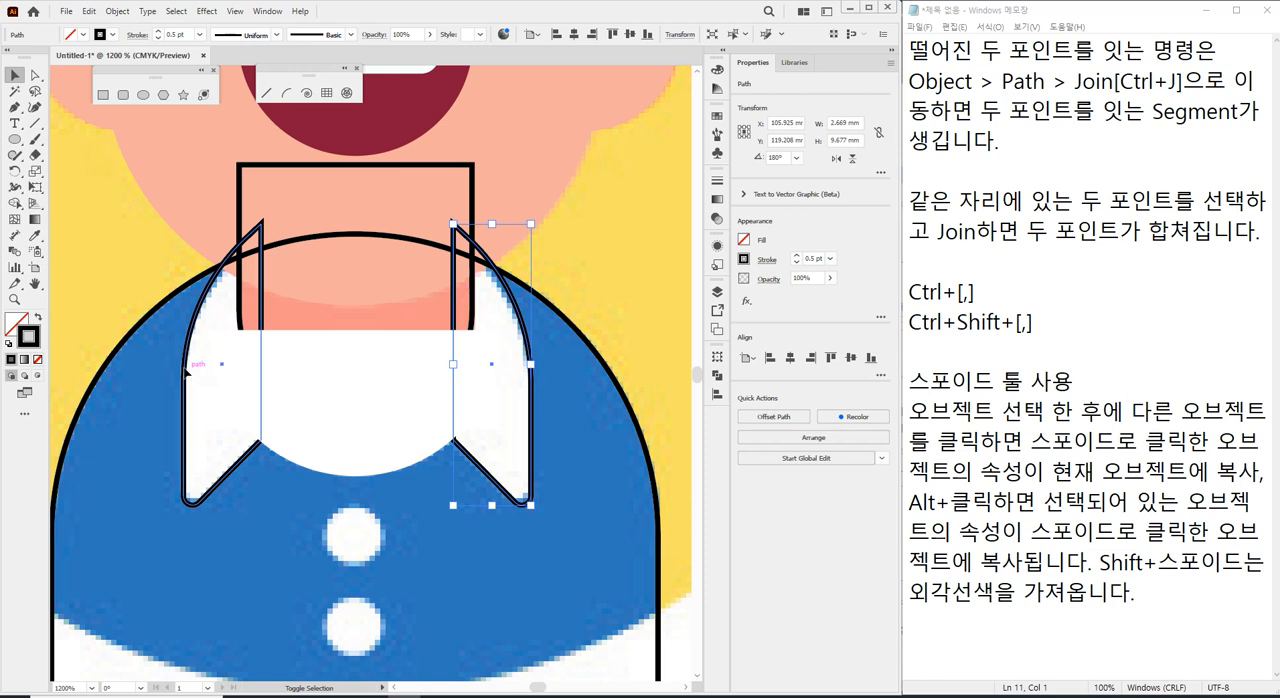
left_click(186, 372, "shift")
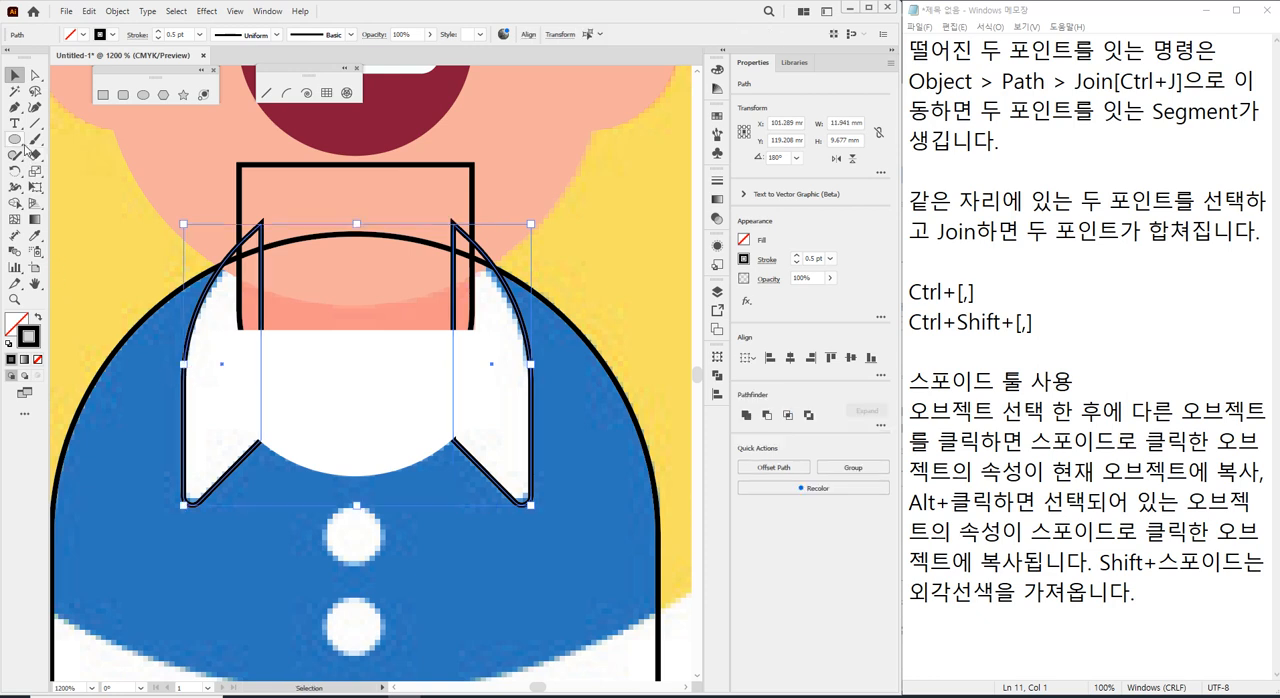
left_click(36, 234)
left_click(355, 388)
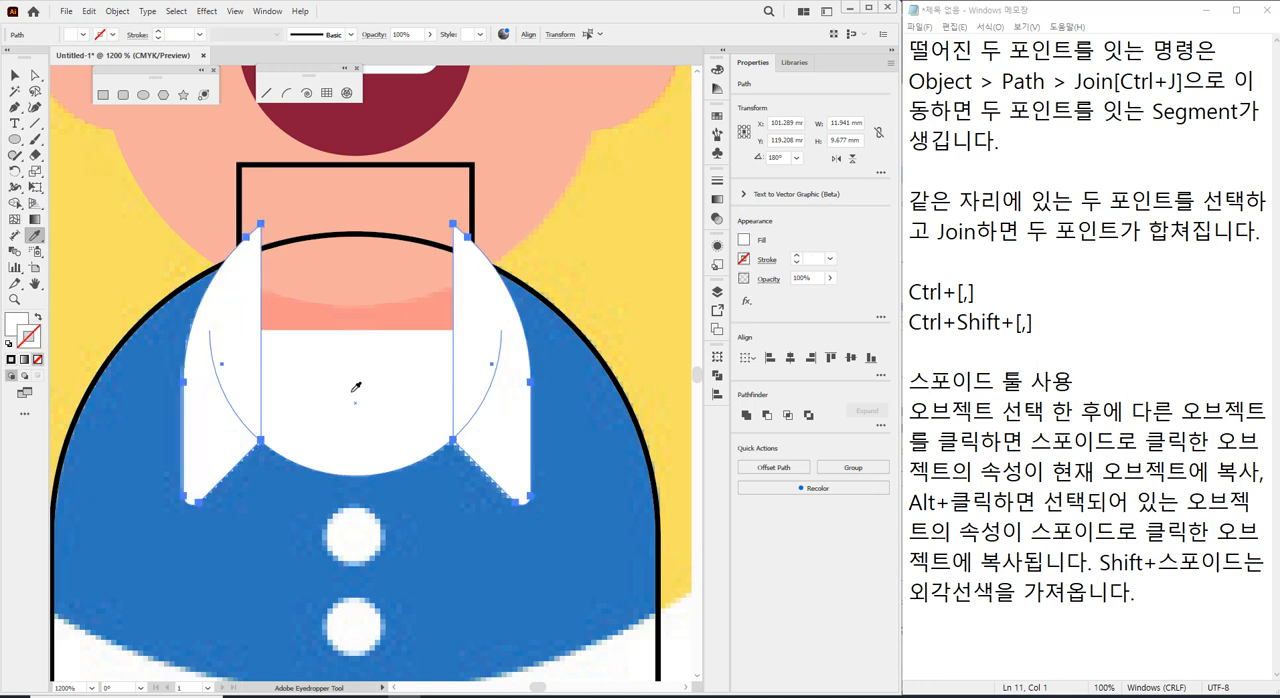
left_click(15, 76)
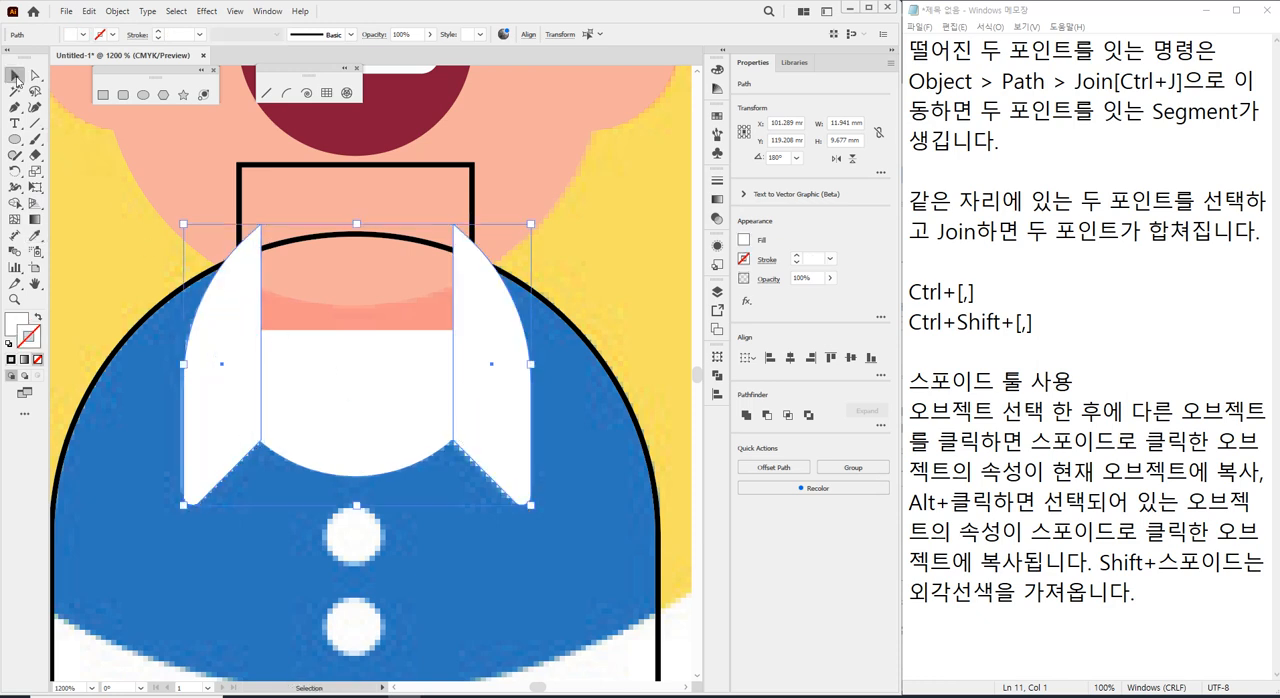
left_click(75, 224)
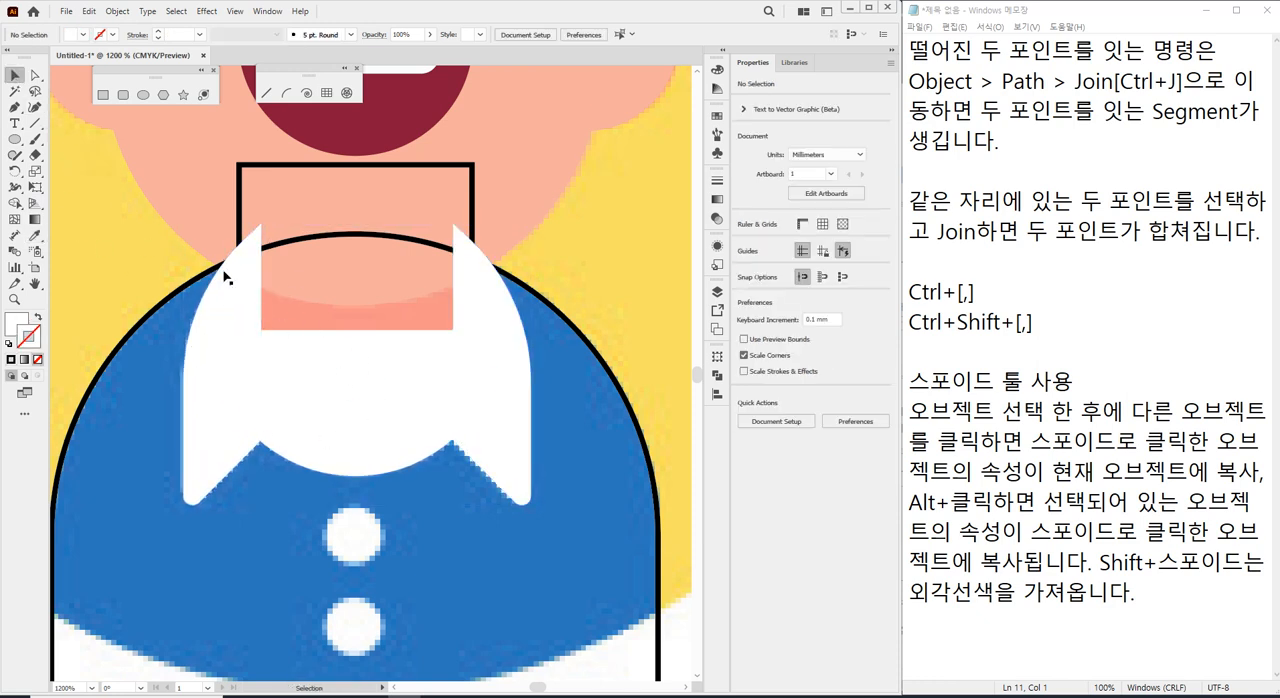
Colour the neck shape with the darker skin tone sampled from the reference's neck shadow.
left_click(450, 170)
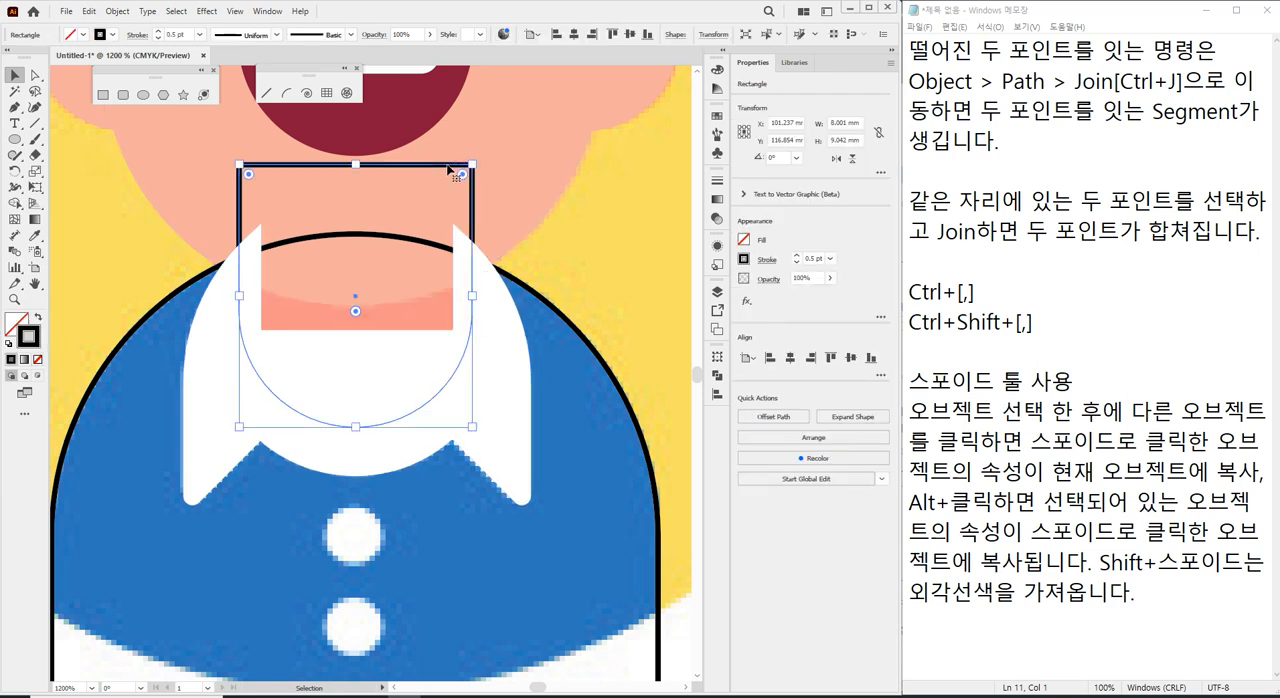
key("i")
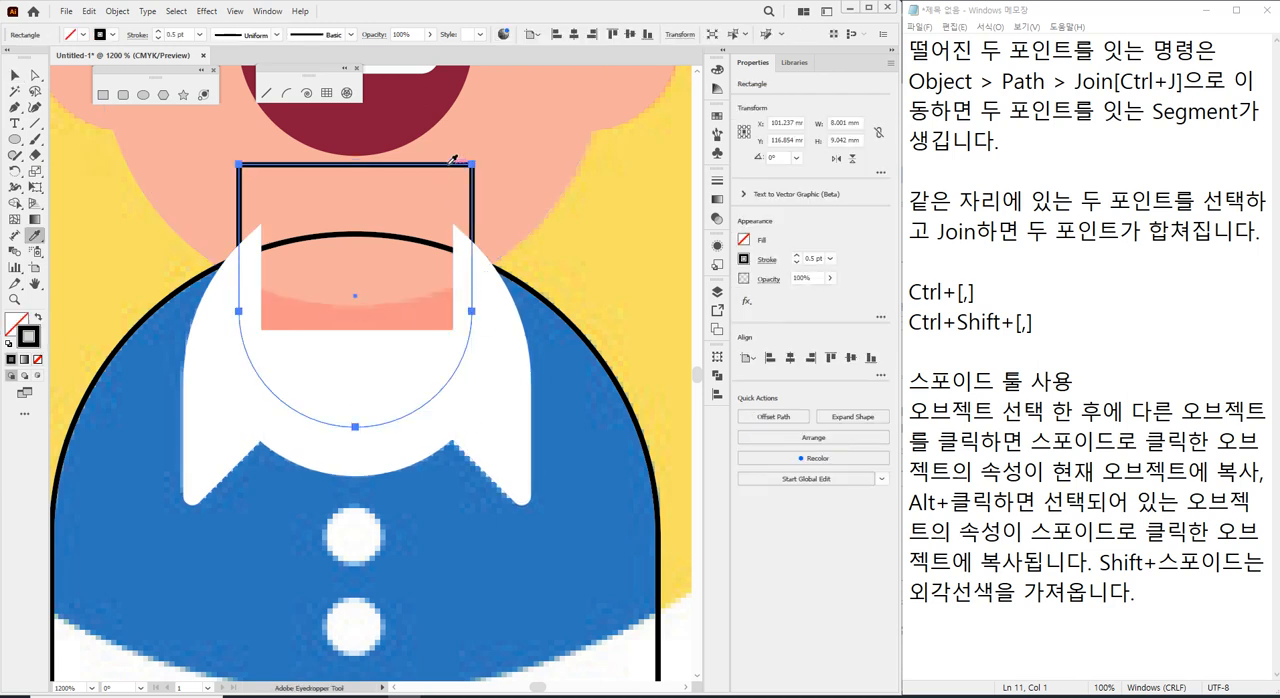
left_click(431, 307)
left_click(13, 76)
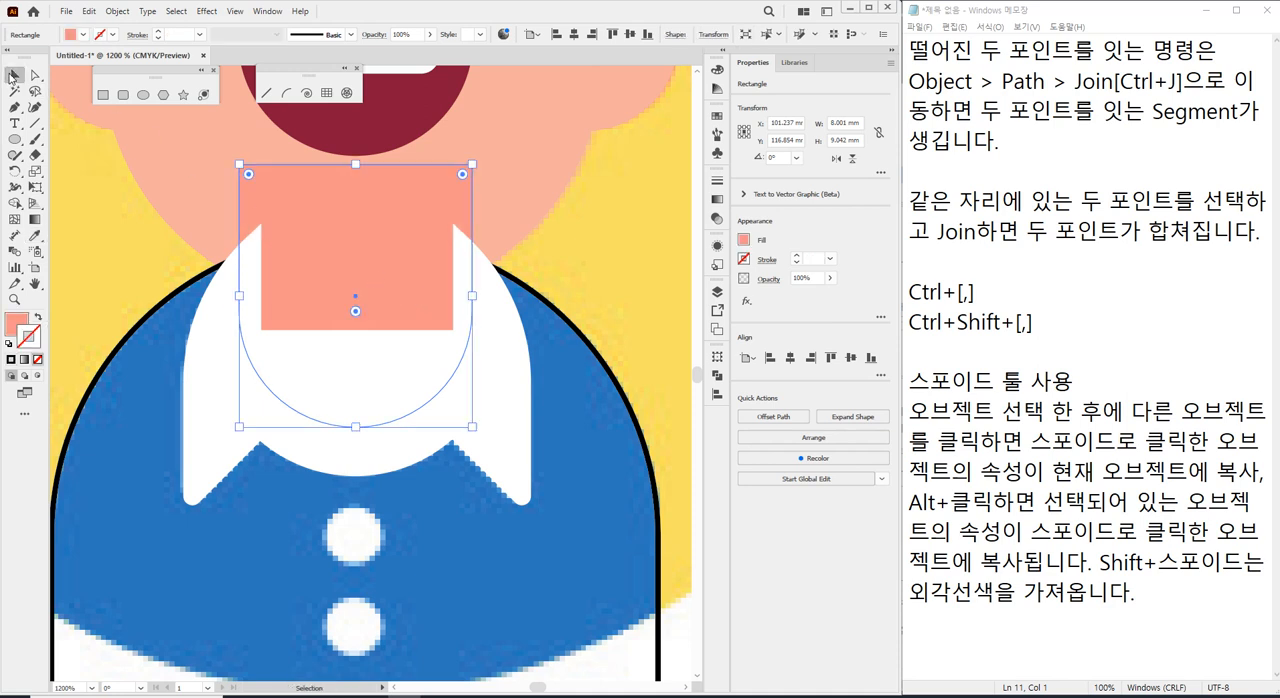
Bring the neck shape in front of the white collar pieces and deselect it.
left_click(251, 271)
left_click(324, 262)
key("ctrl+j")
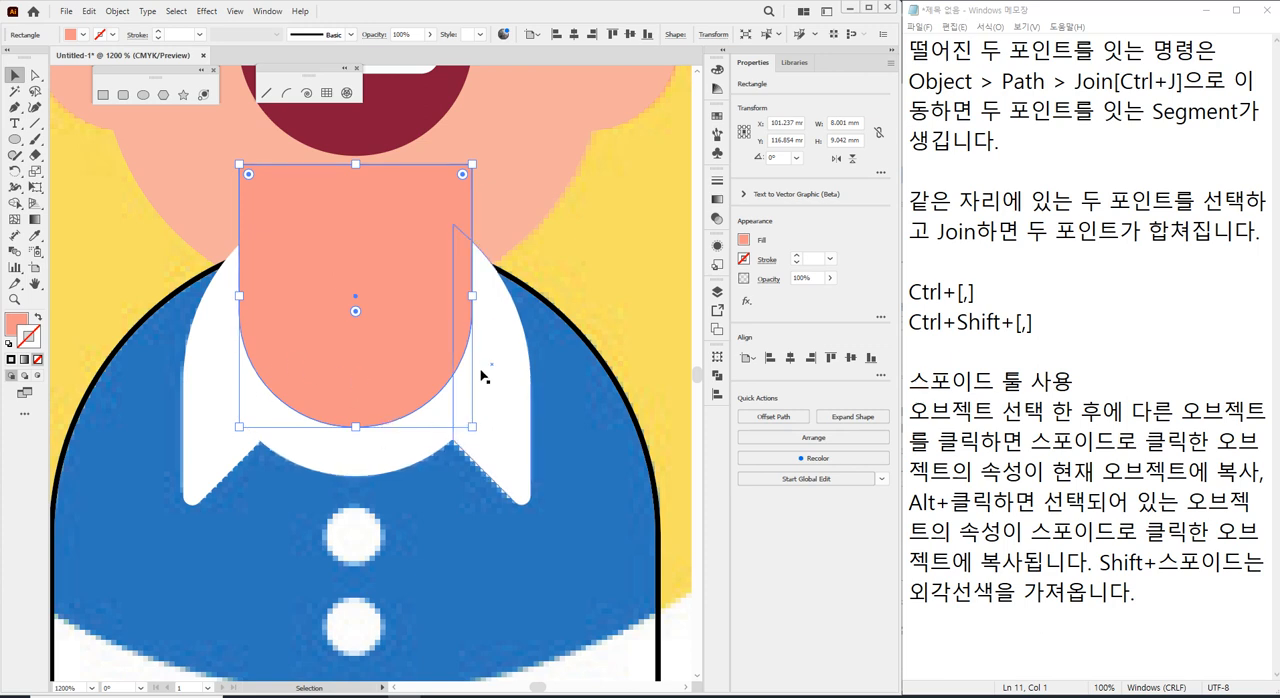
left_click(632, 279)
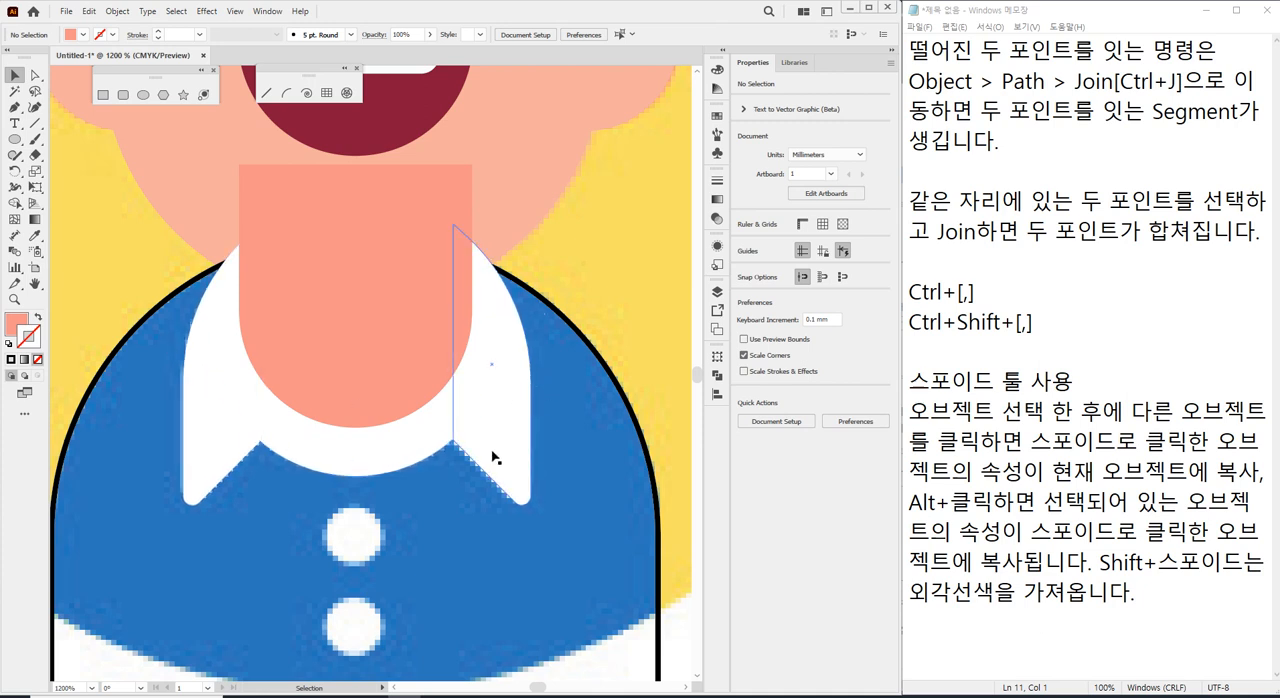
Send the collar flaps, white half circle, neck and shirt shape behind the face, and deselect them.
left_click(219, 436)
left_click(339, 456, "shift")
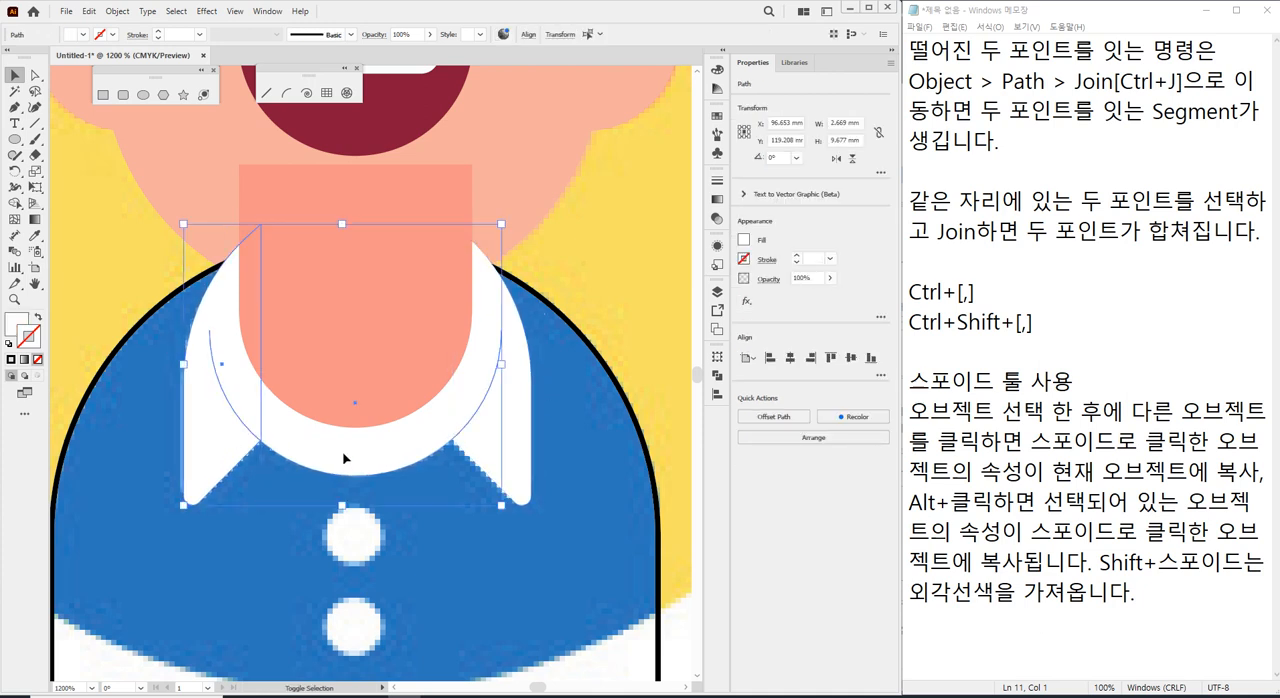
left_click(507, 459, "shift")
left_click(369, 331, "shift")
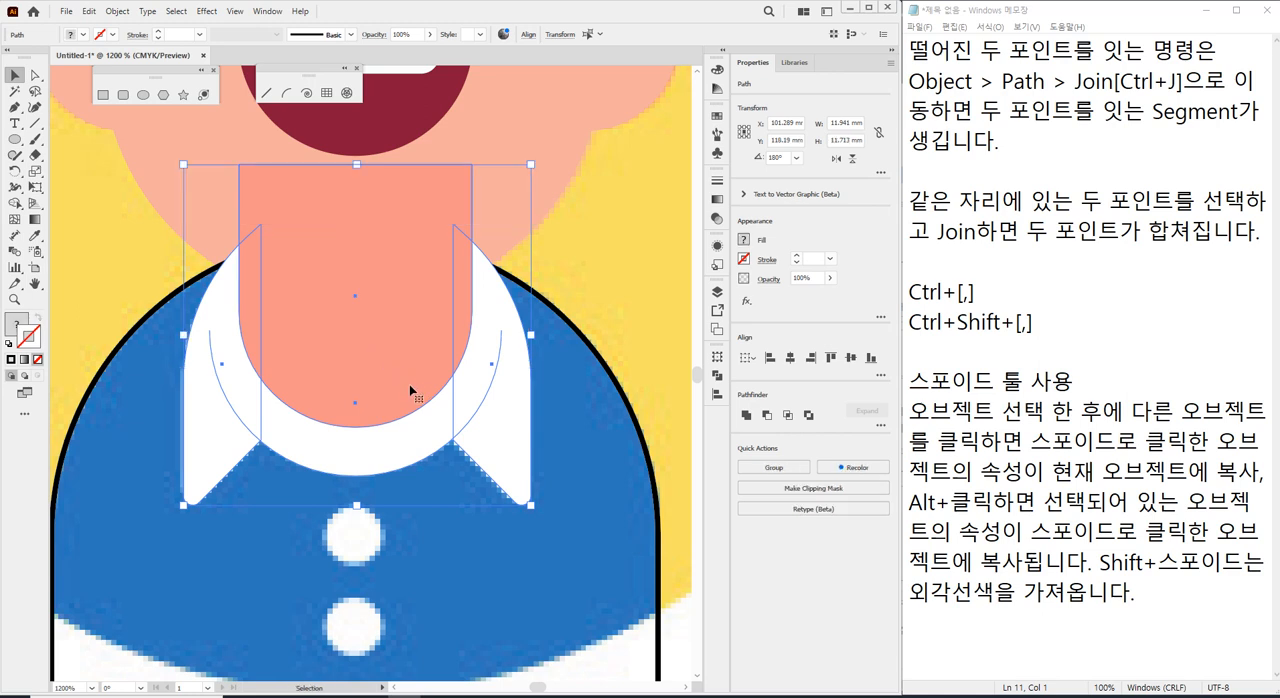
left_click(607, 371, "shift")
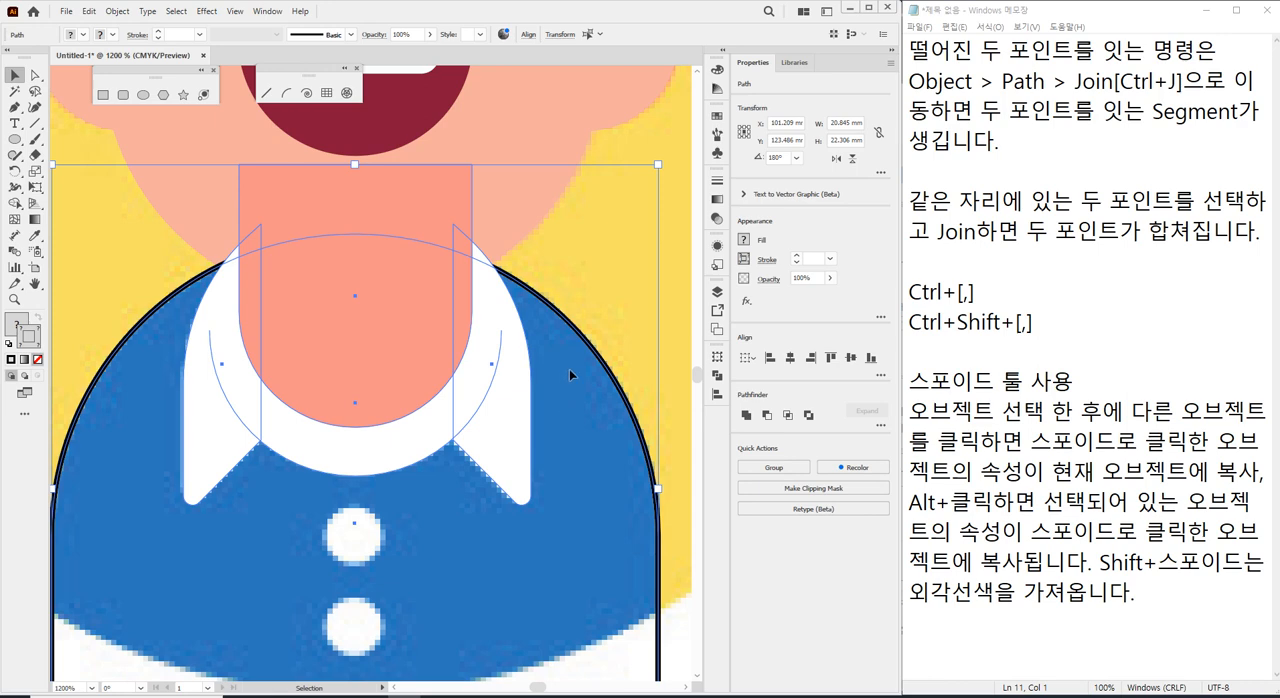
scroll(505, 372, "down", 5)
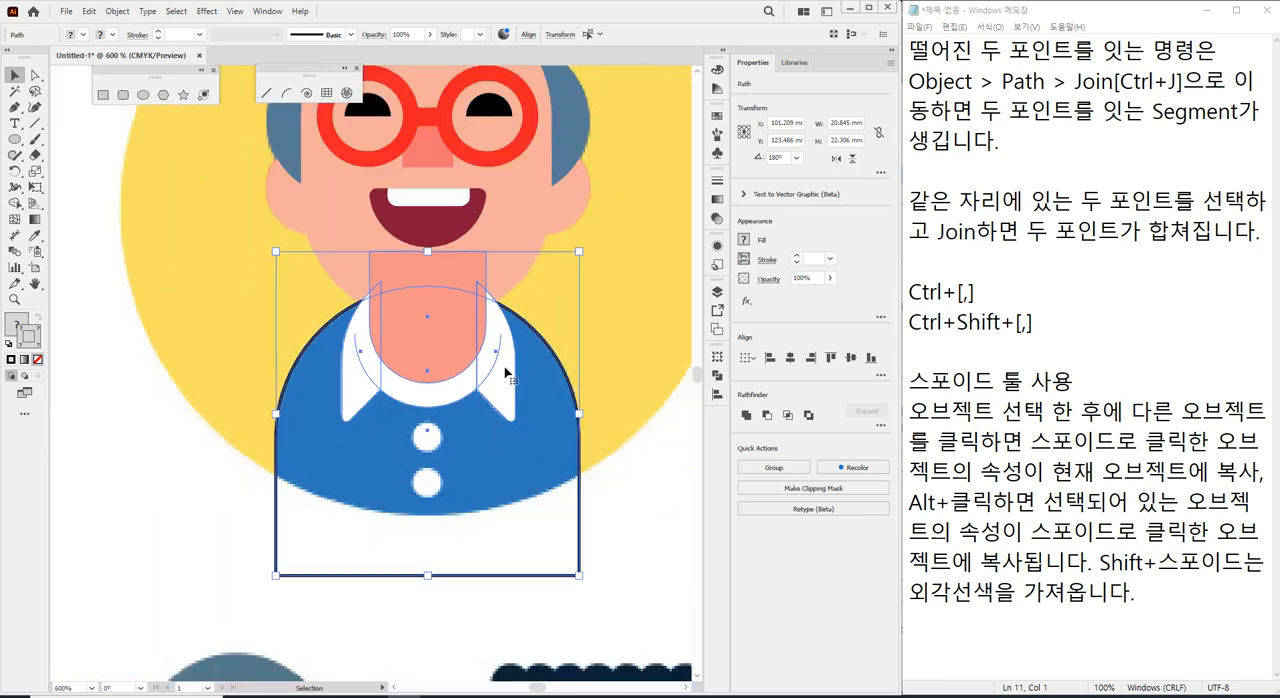
scroll(494, 297, "up", 3)
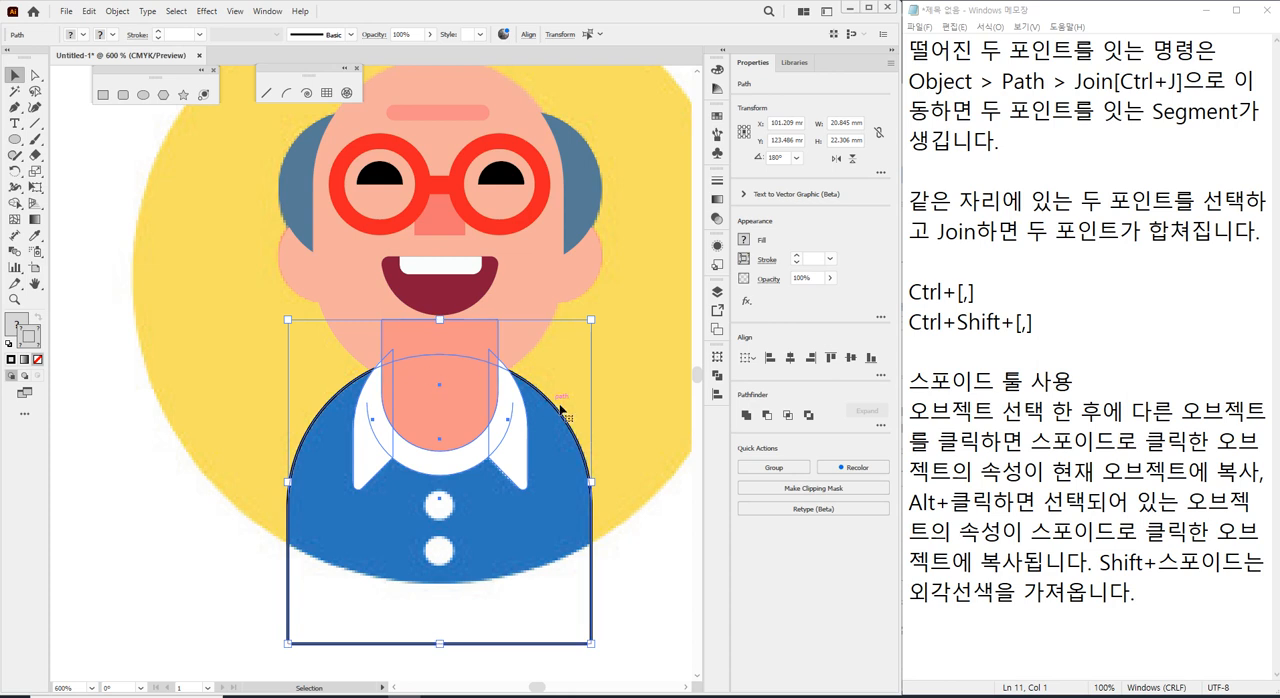
key("a")
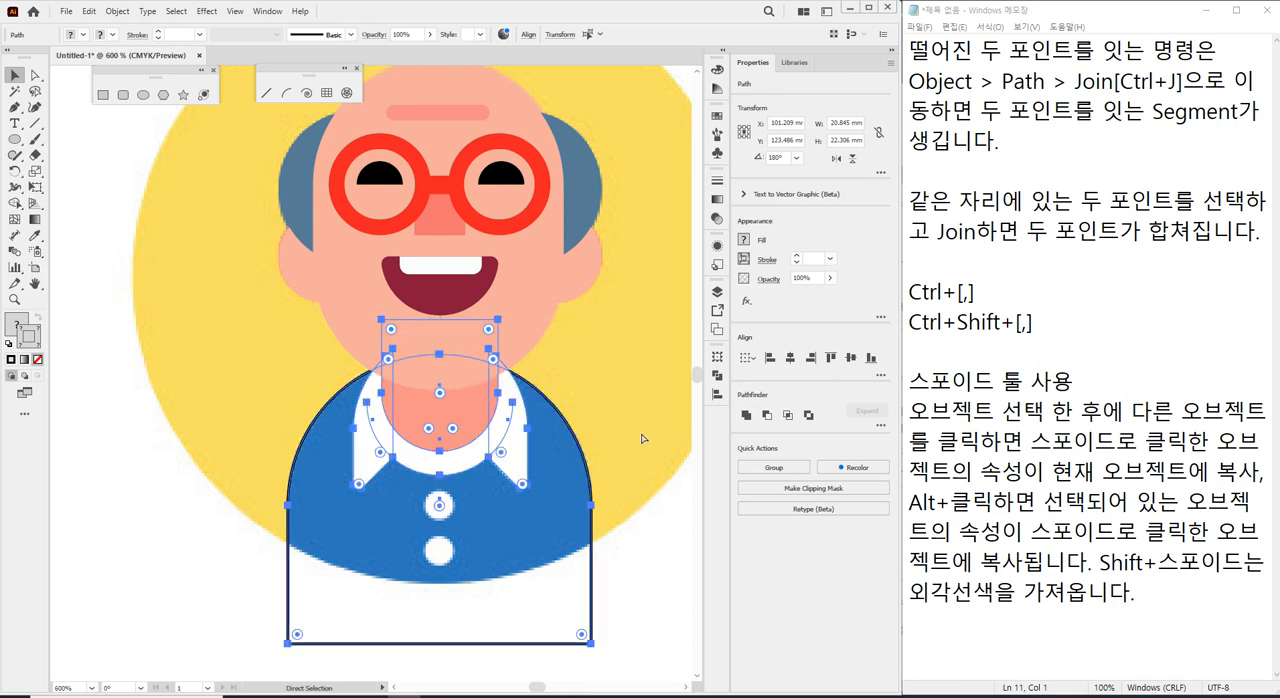
key("v")
left_click(189, 592)
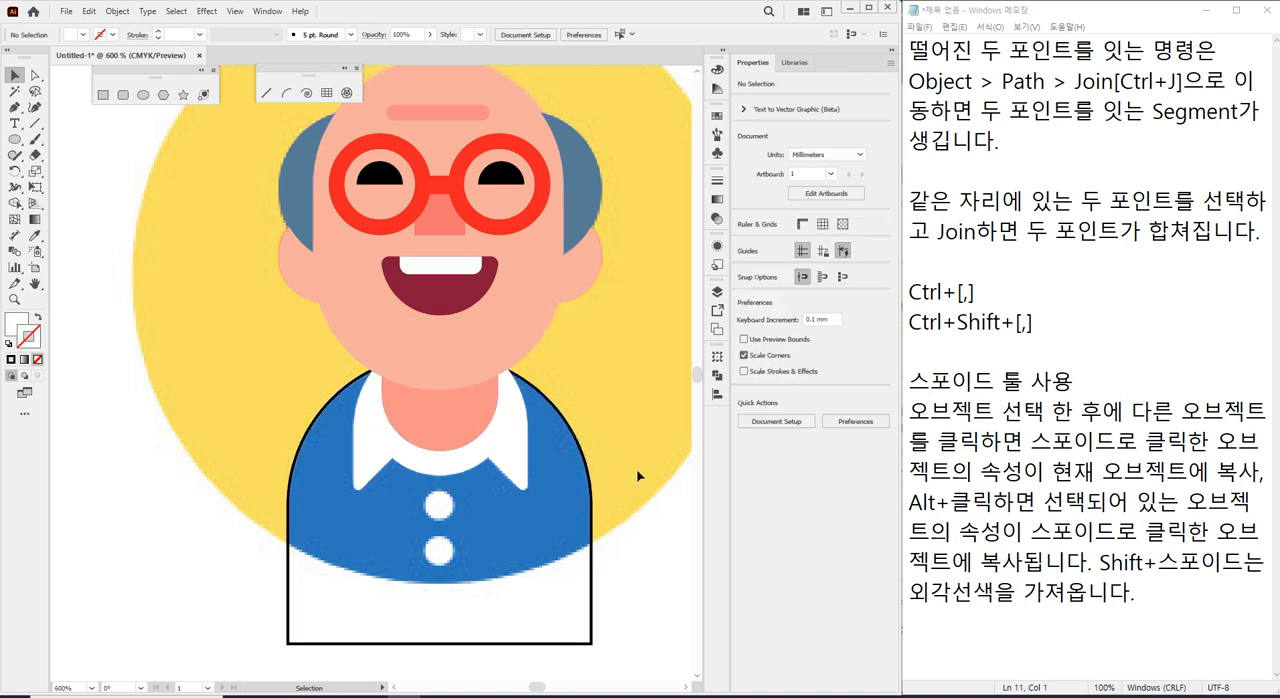
Fill the shirt outline with the blue sampled from the reference shirt, without a stroke, and deselect it.
left_click(590, 472)
key("i")
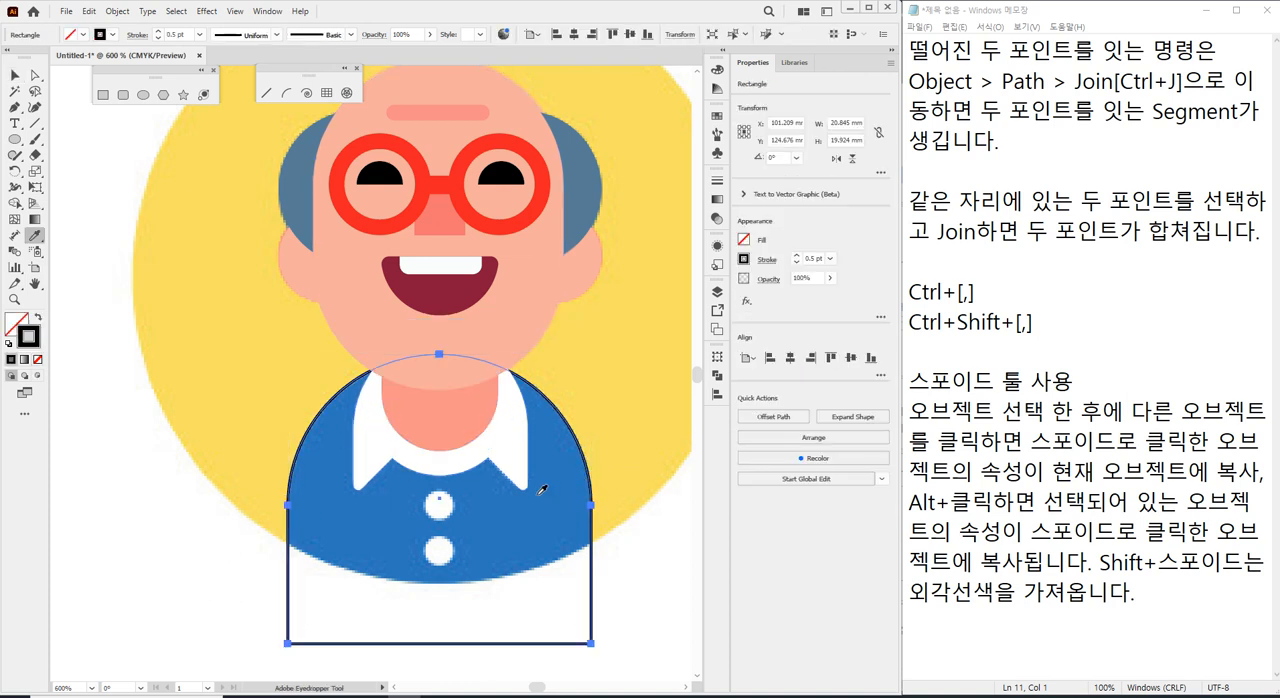
left_click(540, 494)
key("v")
left_click(154, 451)
Move the whole traced character off the reference image to its upper right and deselect it.
scroll(578, 478, "down", 1)
scroll(578, 478, "down", 1)
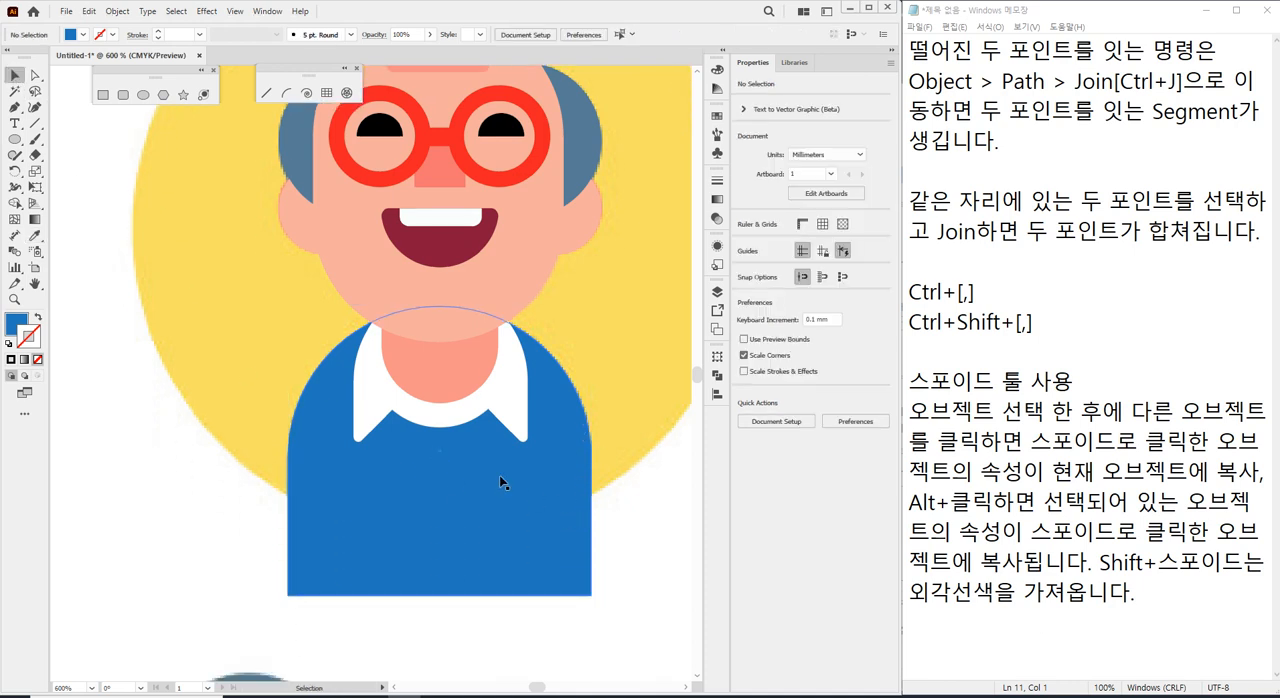
scroll(578, 500, "down", 1)
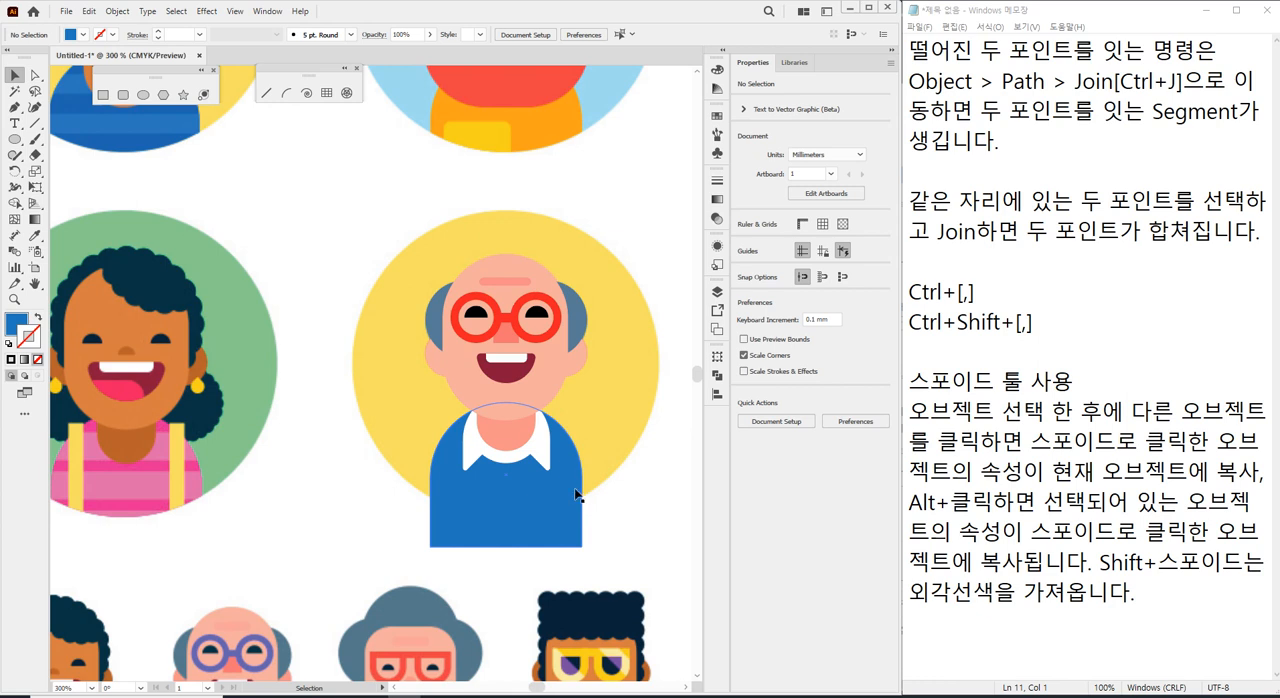
scroll(500, 409, "down", 1)
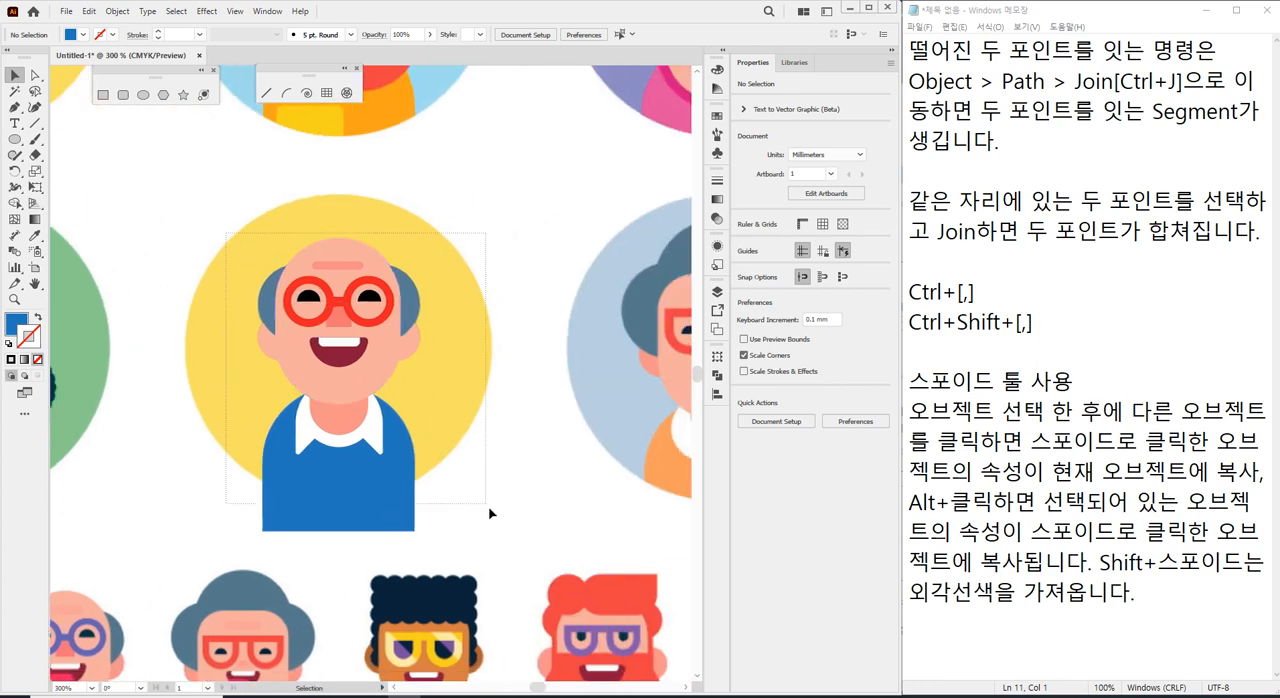
left_click(331, 308)
left_click_drag(331, 308, 523, 271)
left_click(594, 531)
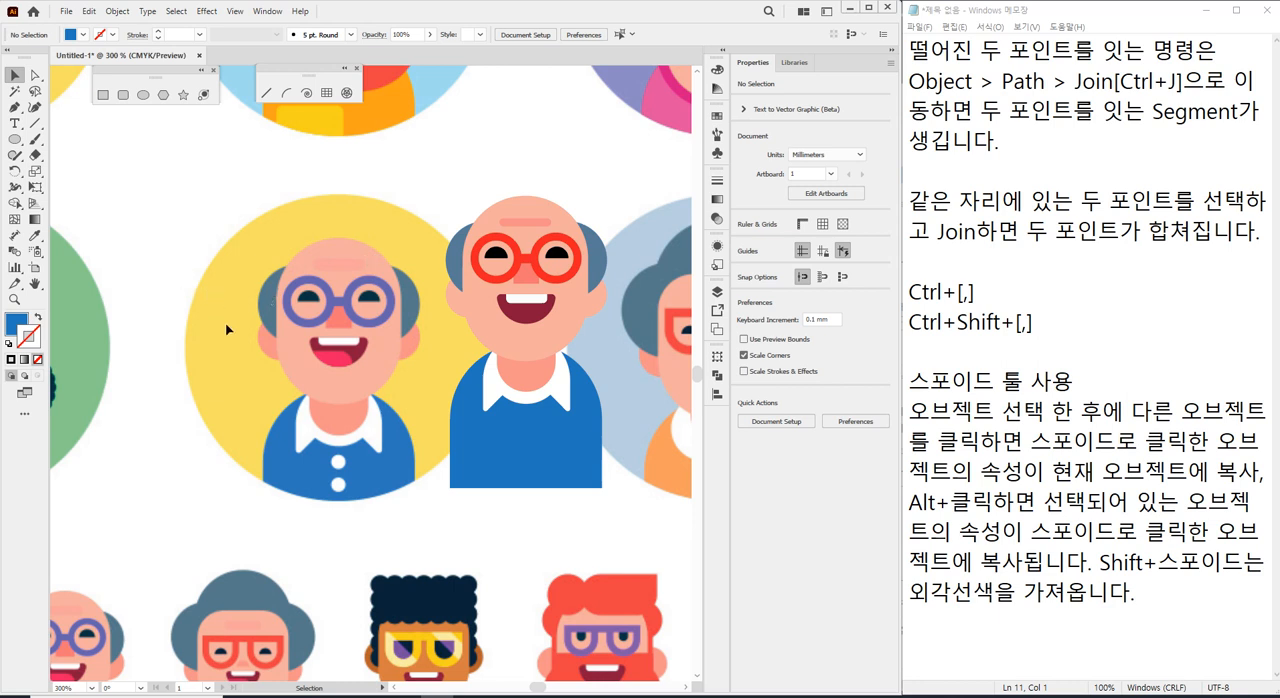
Trace the bald man's left hair patch over the reference with the Pen tool as a closed curved shape.
scroll(226, 328, "up", 3)
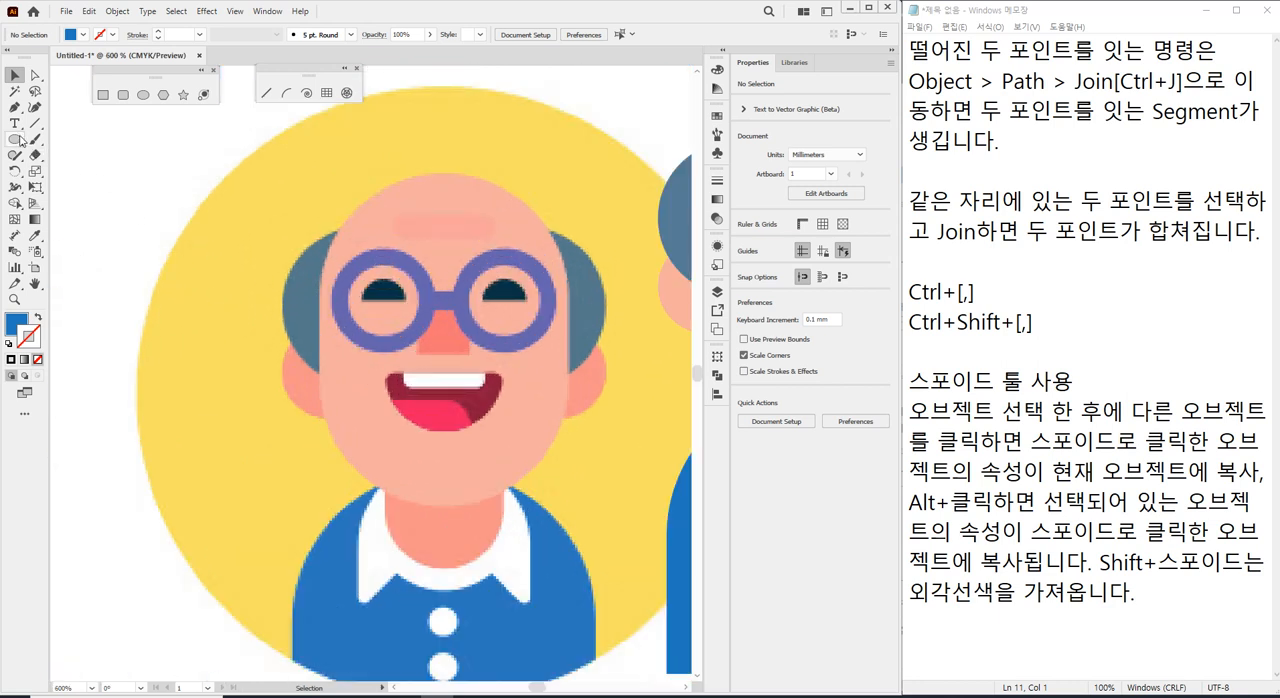
left_click(18, 139)
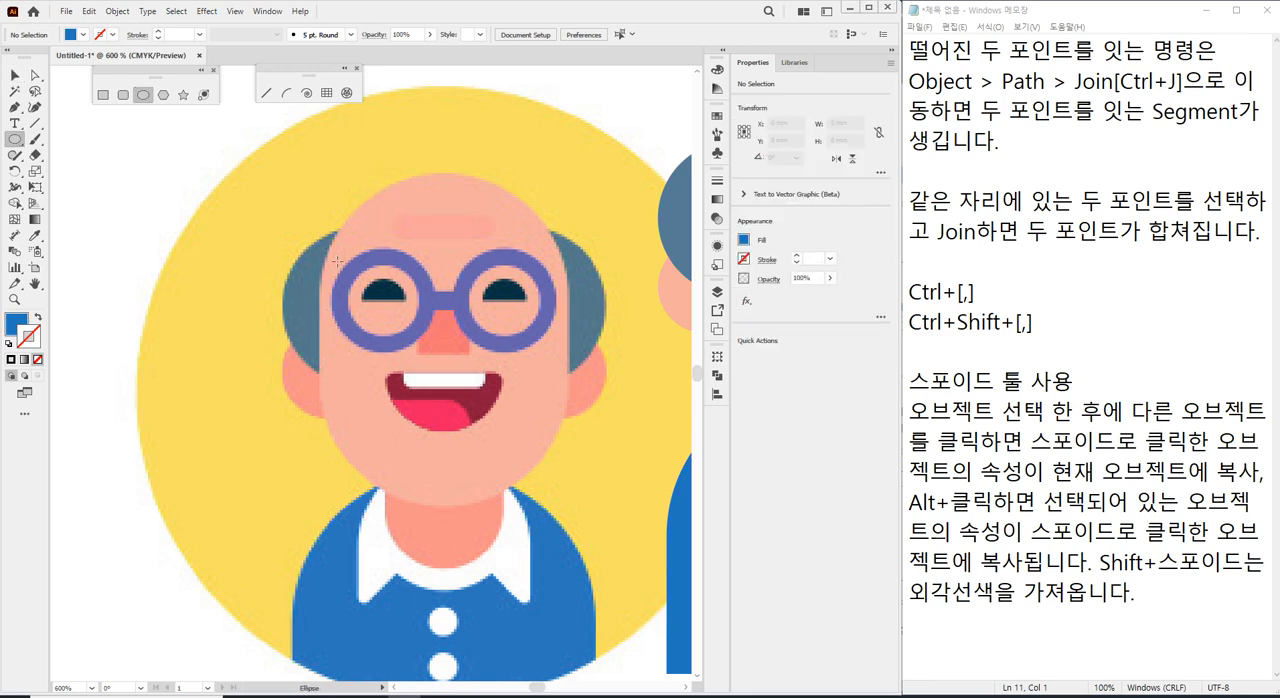
left_click(15, 108)
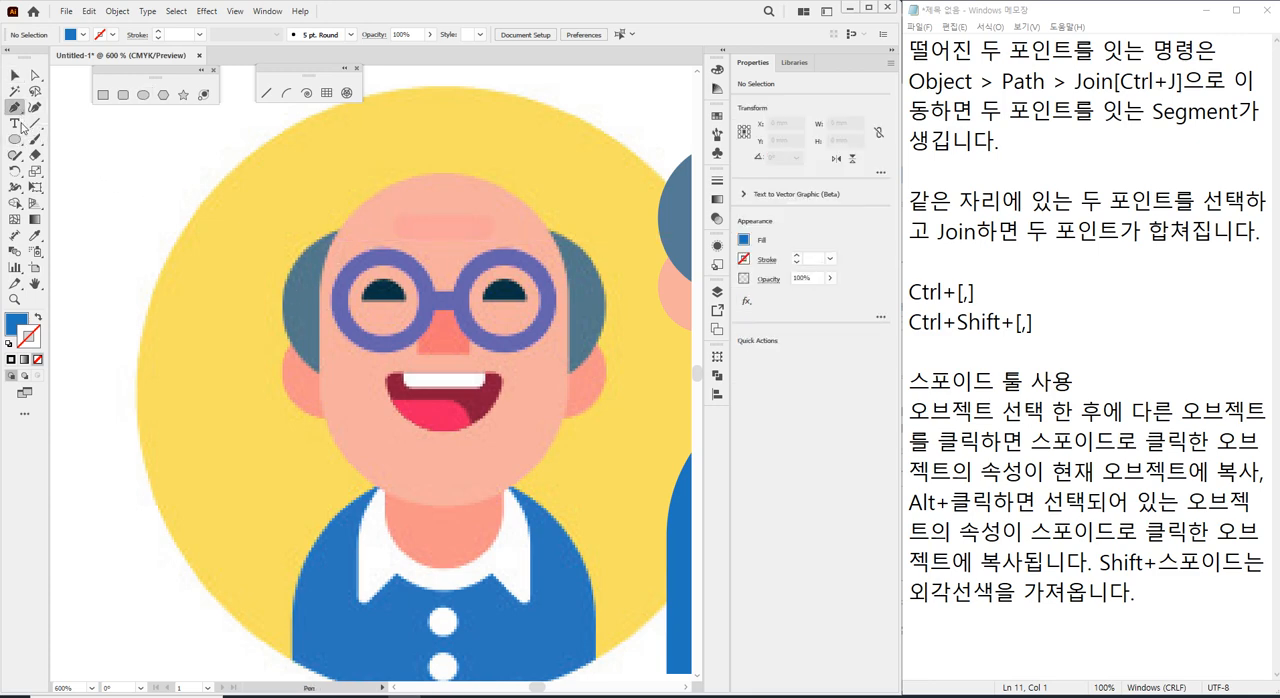
left_click(339, 232)
left_click_drag(319, 291, 322, 317)
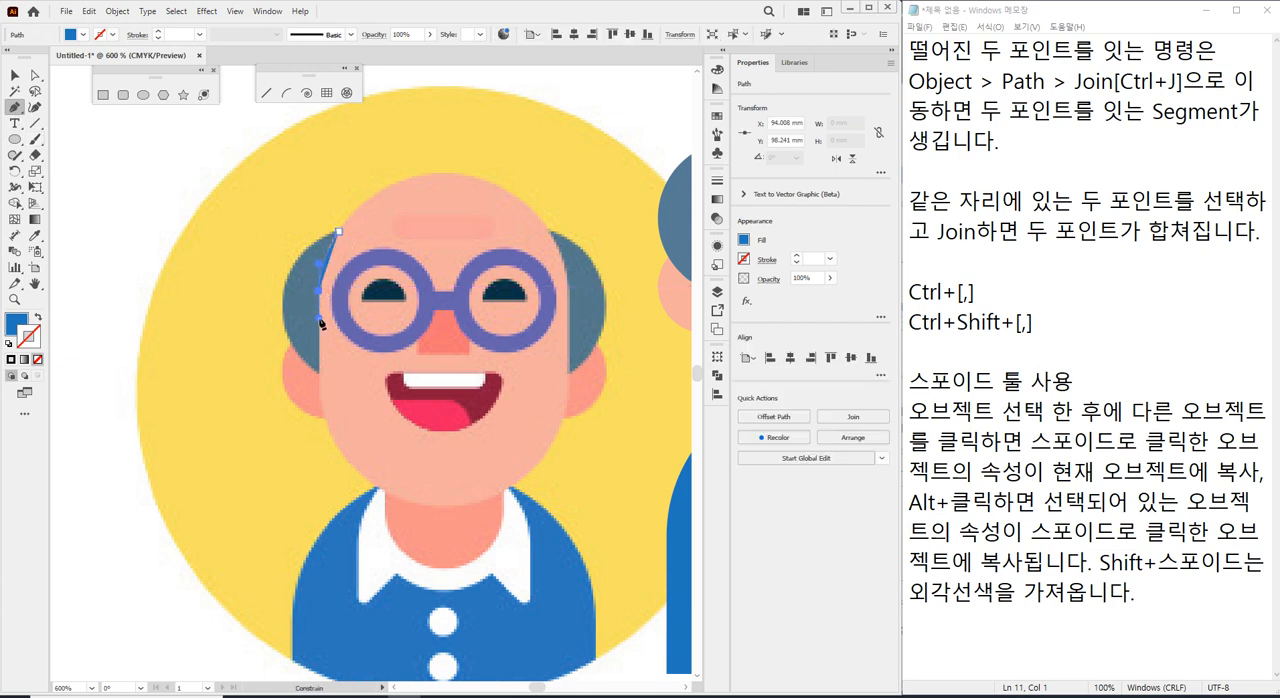
left_click(319, 371)
left_click_drag(285, 290, 298, 229)
left_click(339, 232)
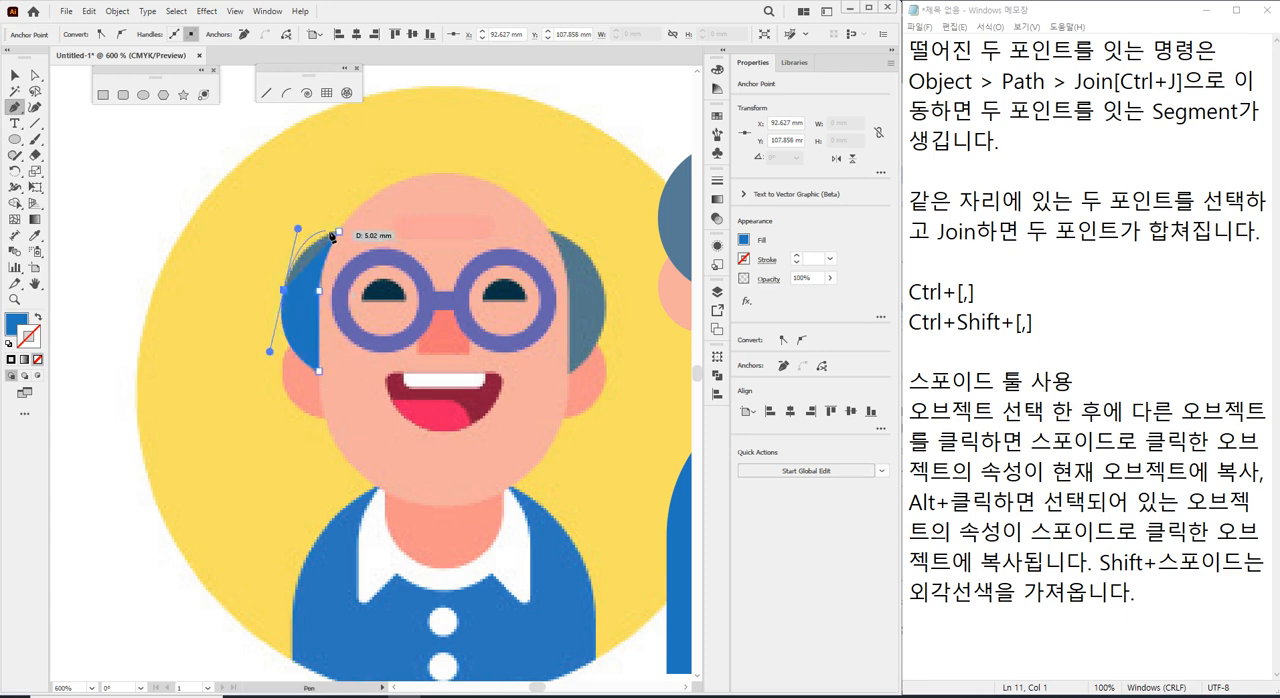
left_click(339, 233)
Adjust the upper outer curve handle of the left hair patch to fit the reference, and deselect the shape.
left_click_drag(298, 230, 298, 236)
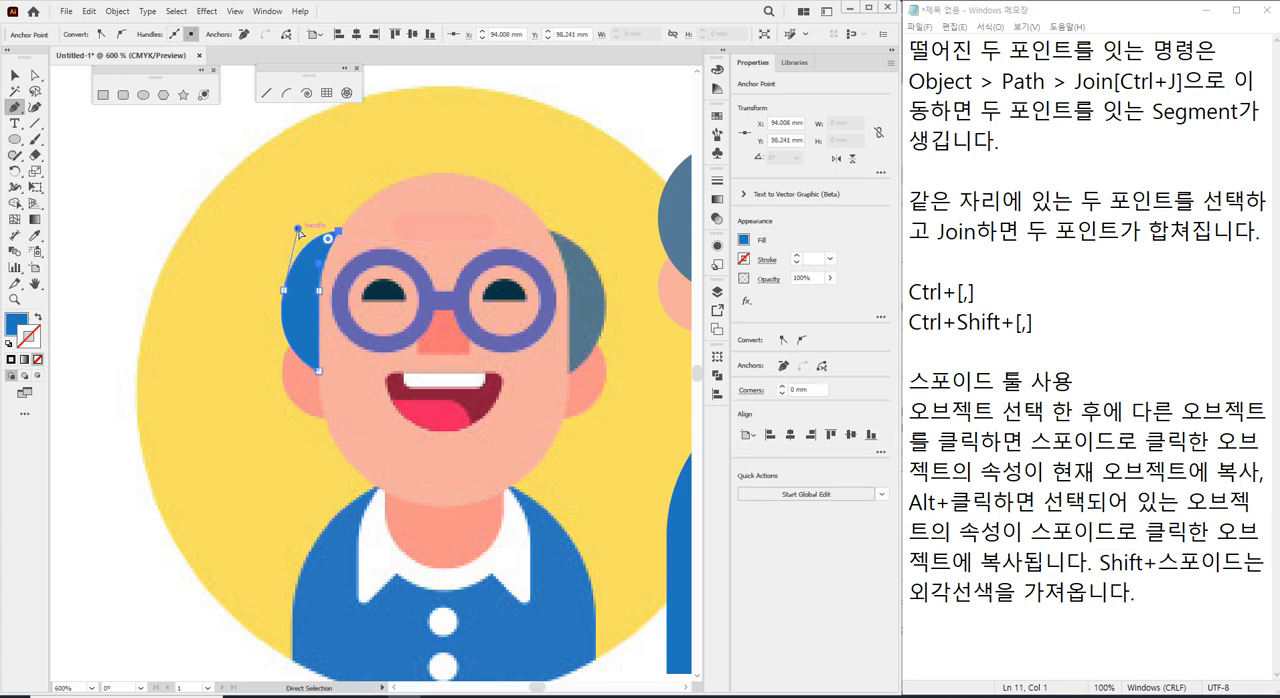
key("v")
key("ctrl+bracketleft")
key("ctrl+shift+a")
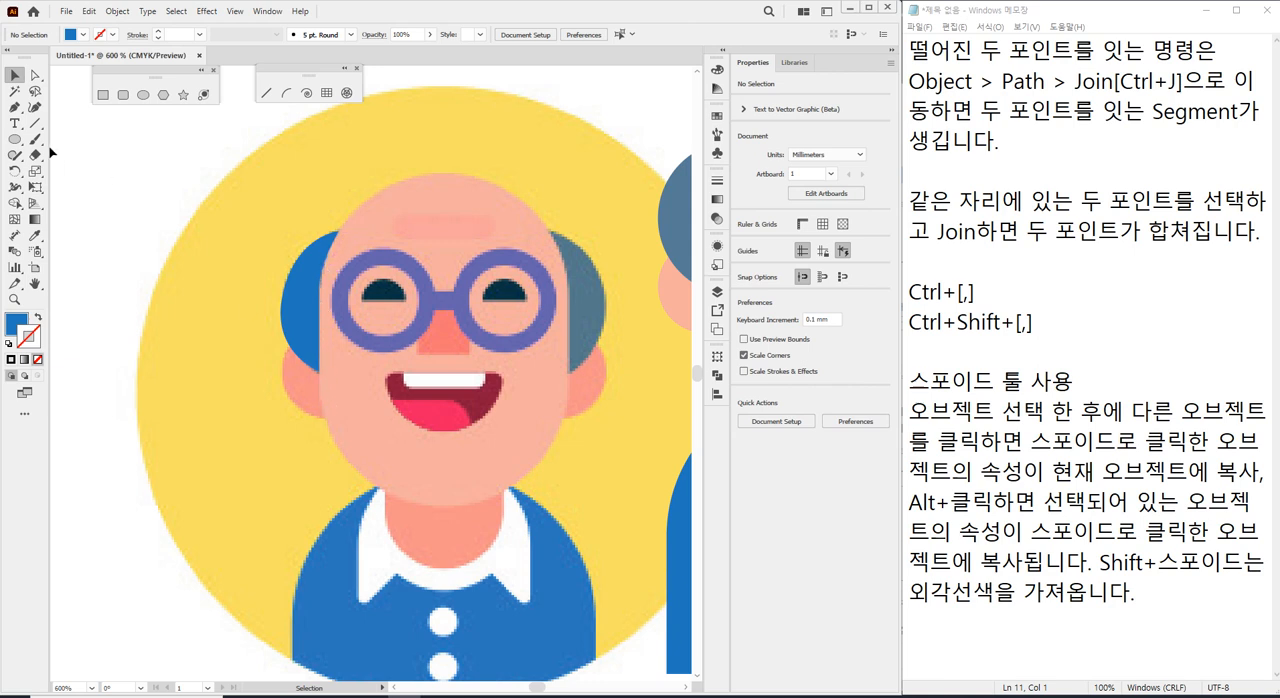
Trace the left side of the face with the Pen tool, from the top of the head down to a smooth chin point.
left_click(15, 108)
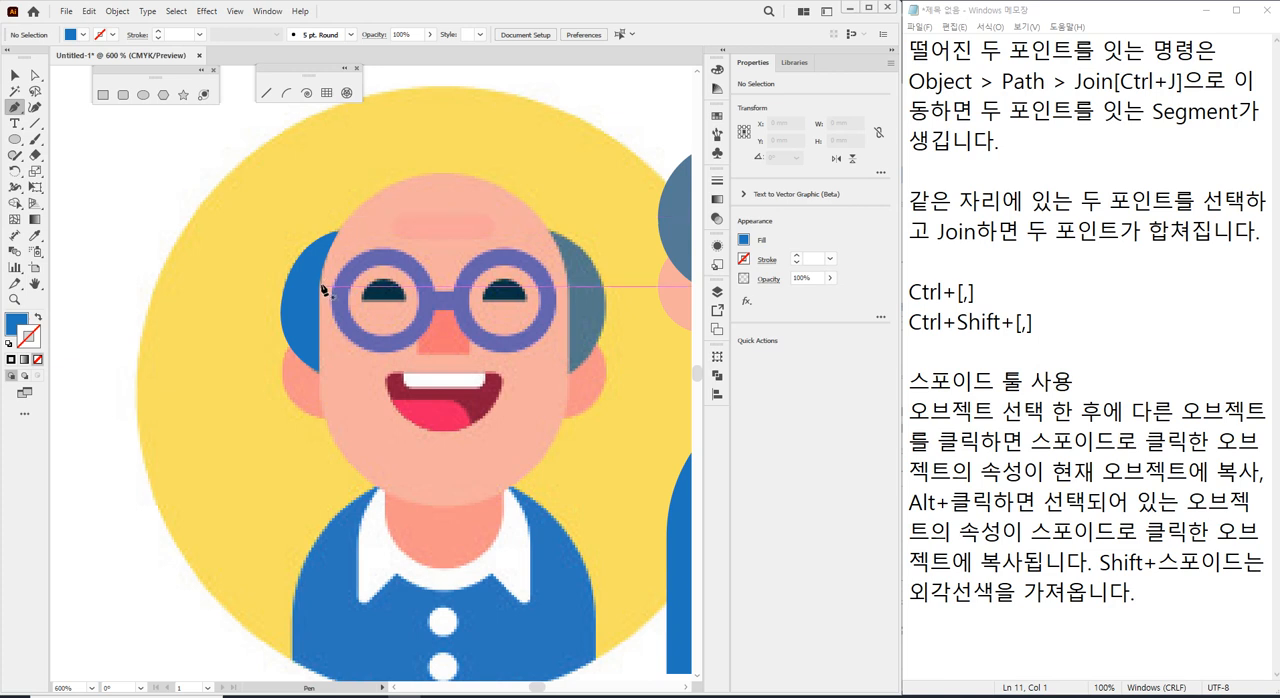
left_click(446, 173)
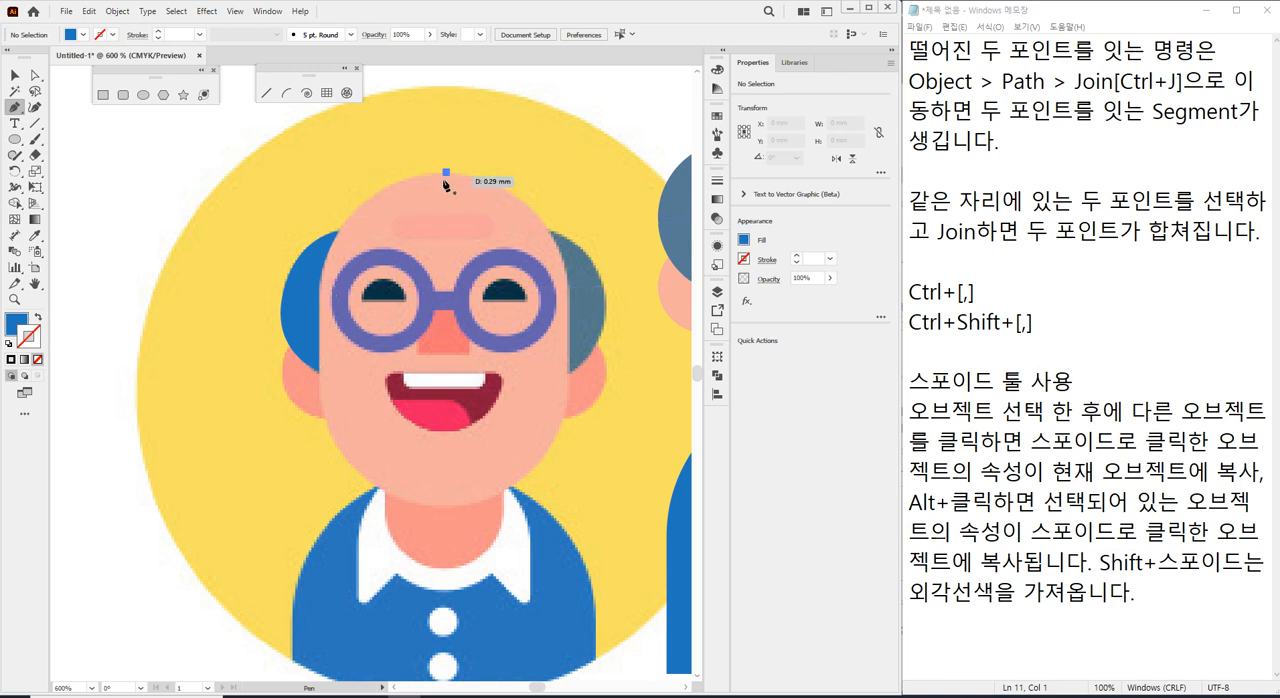
left_click(326, 292)
left_click(320, 347)
key("ctrl+z")
left_click_drag(319, 291, 319, 388)
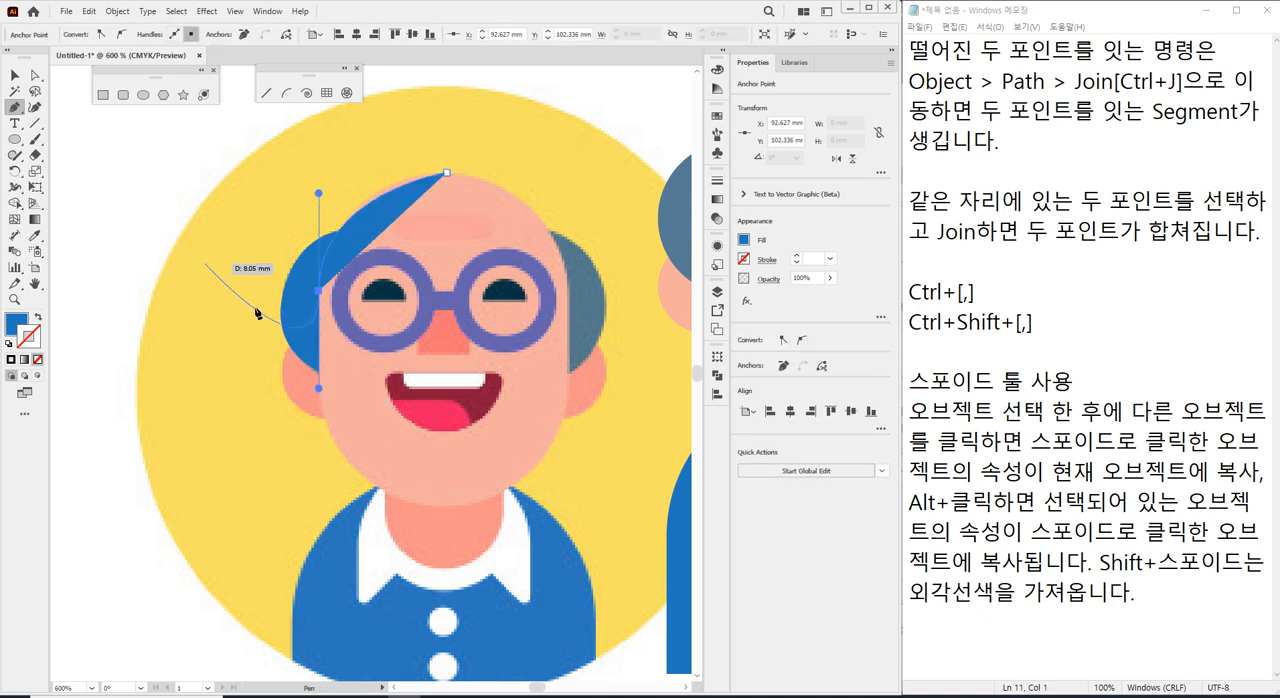
left_click(319, 406)
left_click_drag(431, 518, 516, 518)
key("ctrl+z")
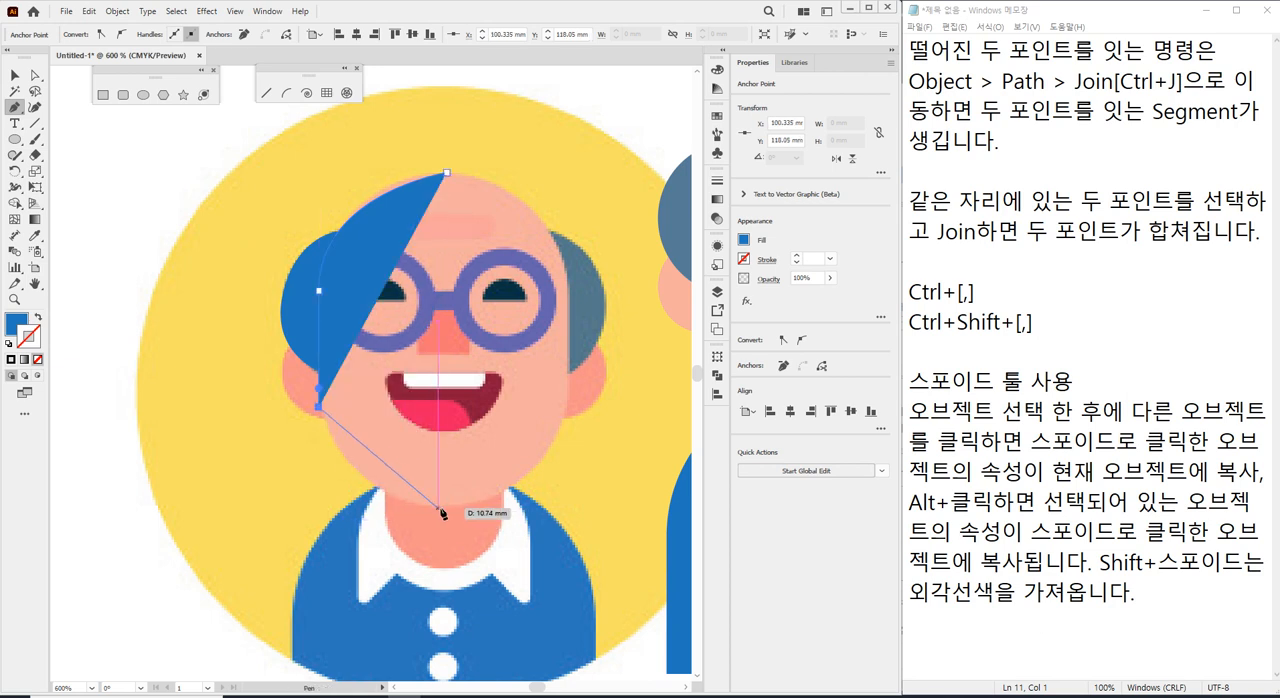
left_click_drag(447, 510, 565, 513)
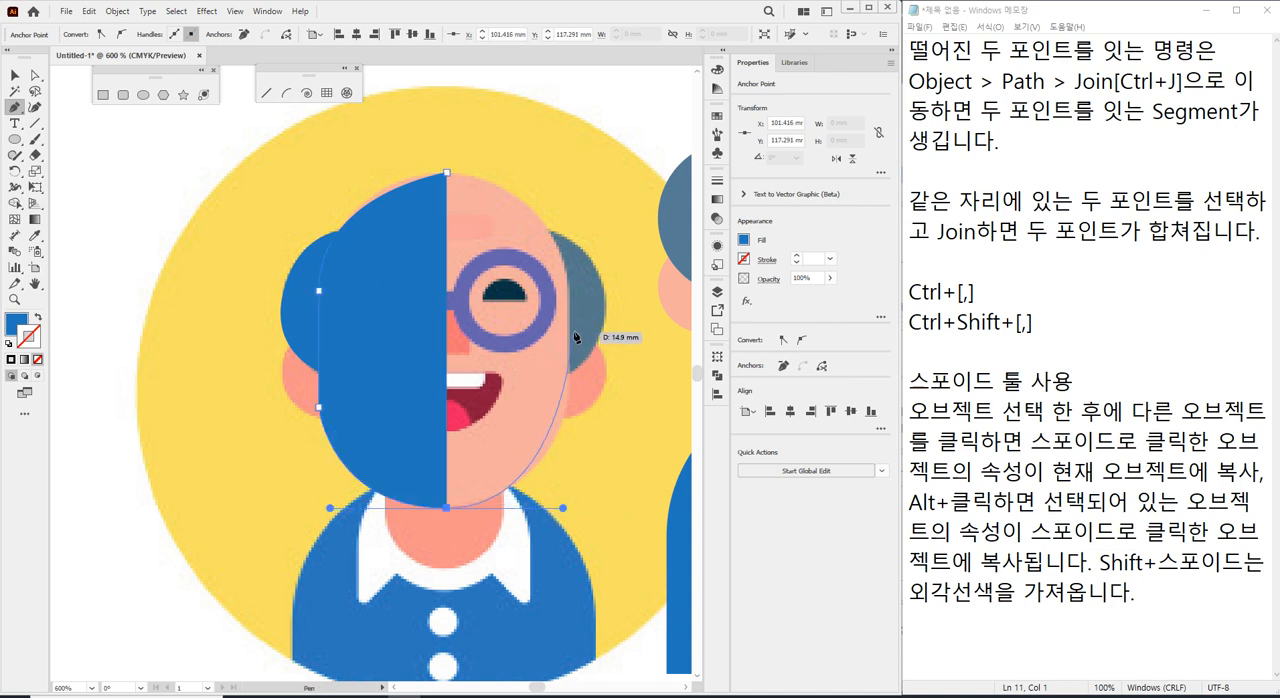
Continue the face outline up to the right temple and close it with a straight segment at the top of the head.
left_click(573, 332)
left_click(452, 173)
key("ctrl+z")
left_click(452, 177)
Fill the face shape with the skin tone sampled from the reference forehead and deselect it.
key("v")
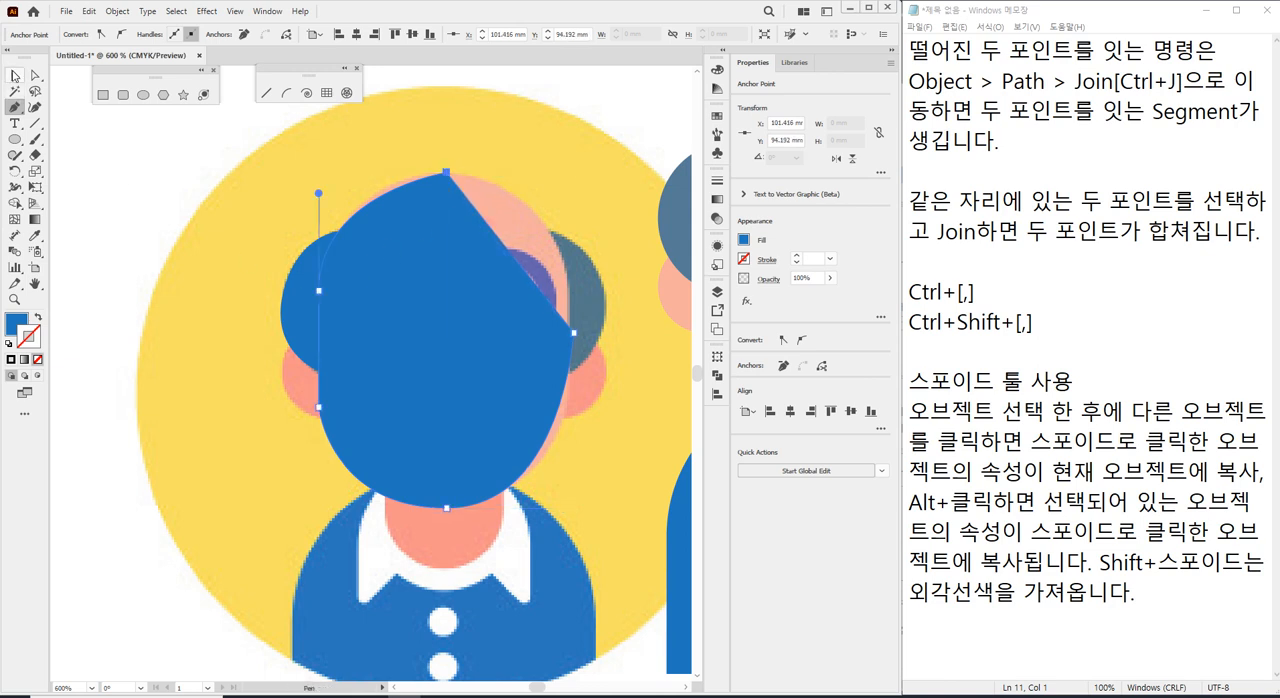
key("i")
left_click(516, 222)
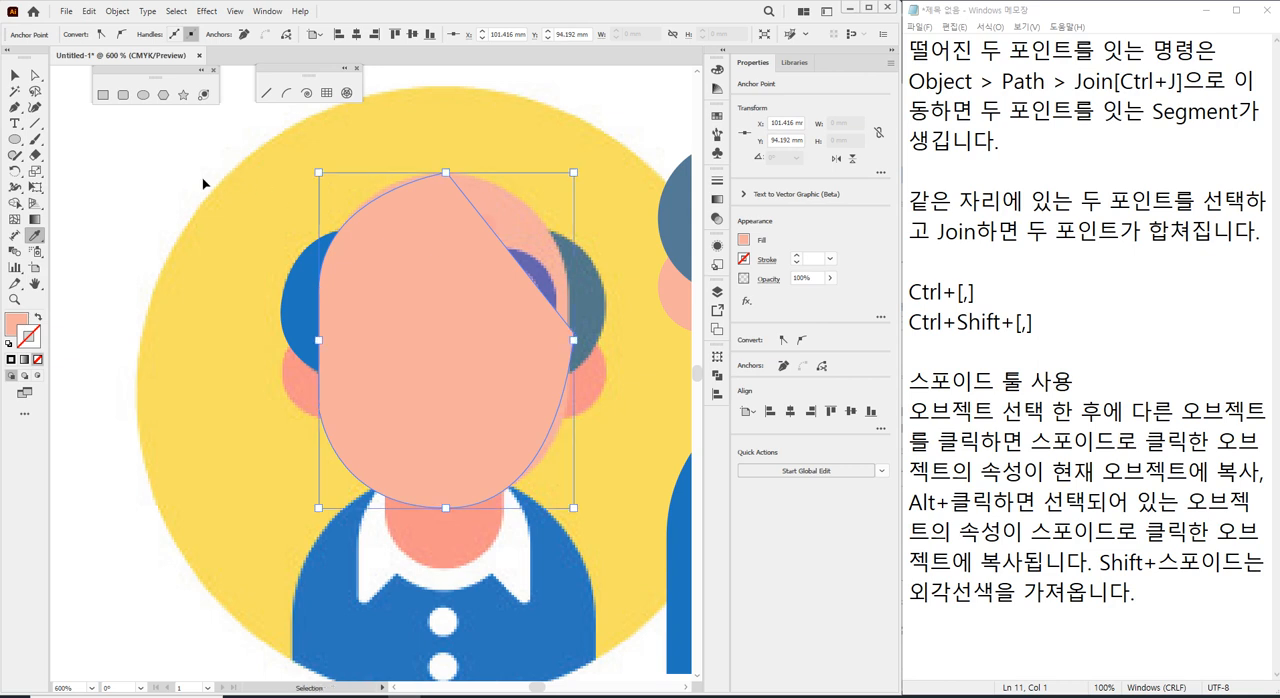
key("ctrl+shift+a")
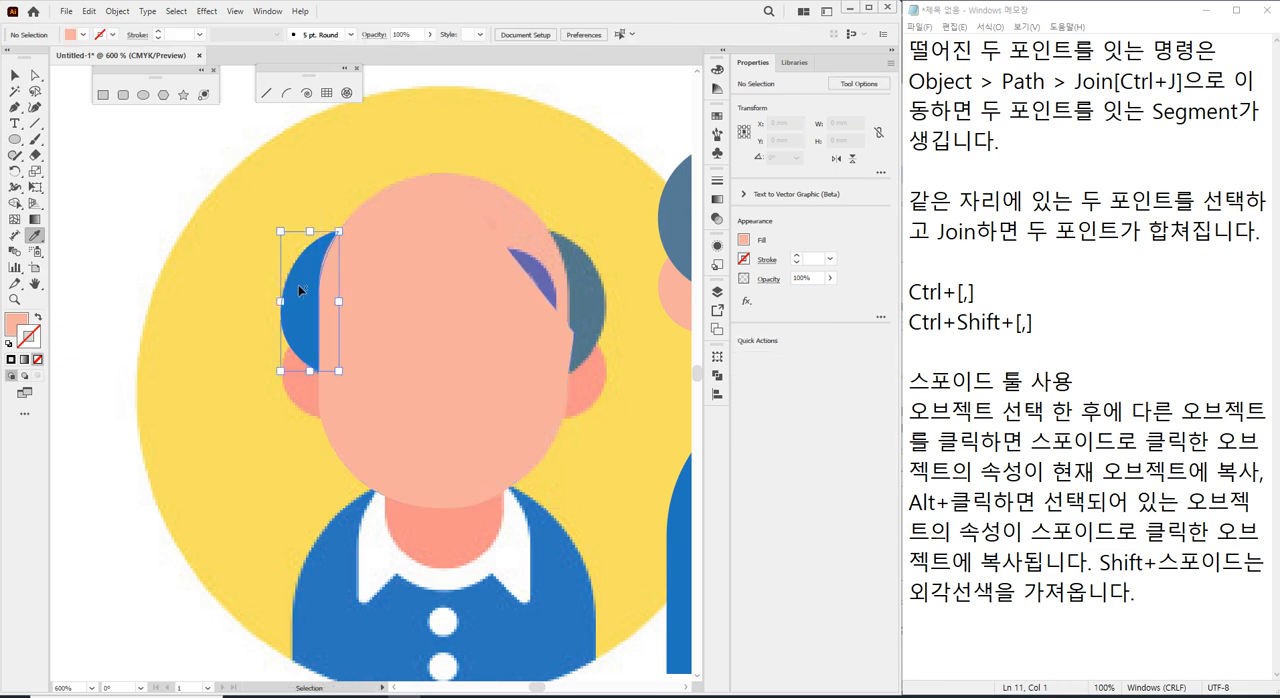
Move the left hair patch and the face shape together off the reference to its upper left, and deselect them.
left_click(298, 284, "ctrl")
left_click(14, 75)
left_click(423, 323, "shift")
left_click_drag(464, 366, 204, 433)
left_click(123, 163)
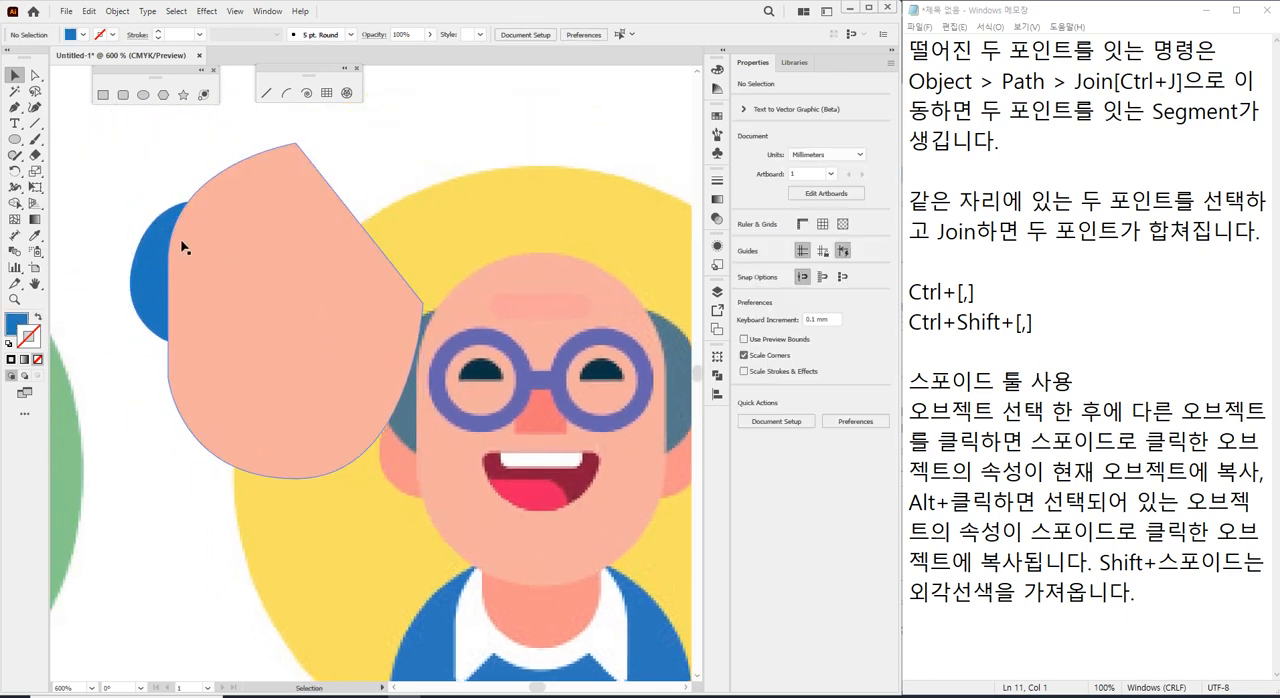
Pull the hair patch's inner anchor point well inward so that side extends behind the face shape, and deselect it.
left_click(169, 252)
left_click(160, 266)
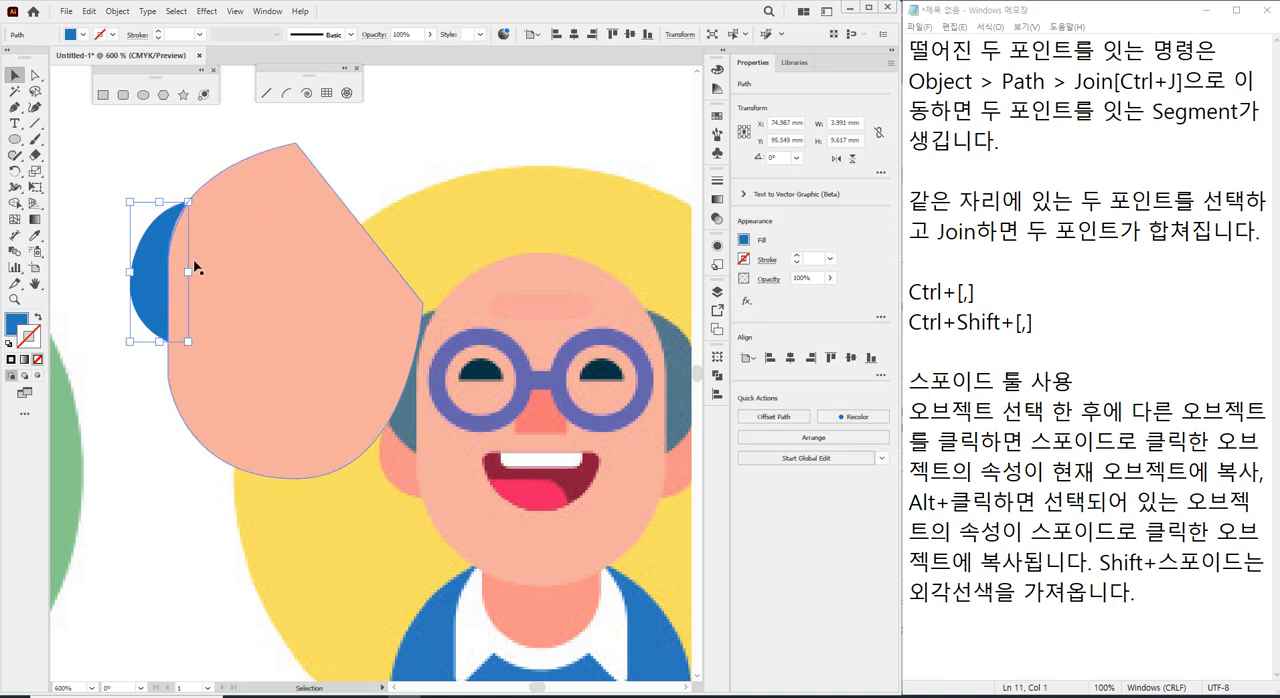
key("a")
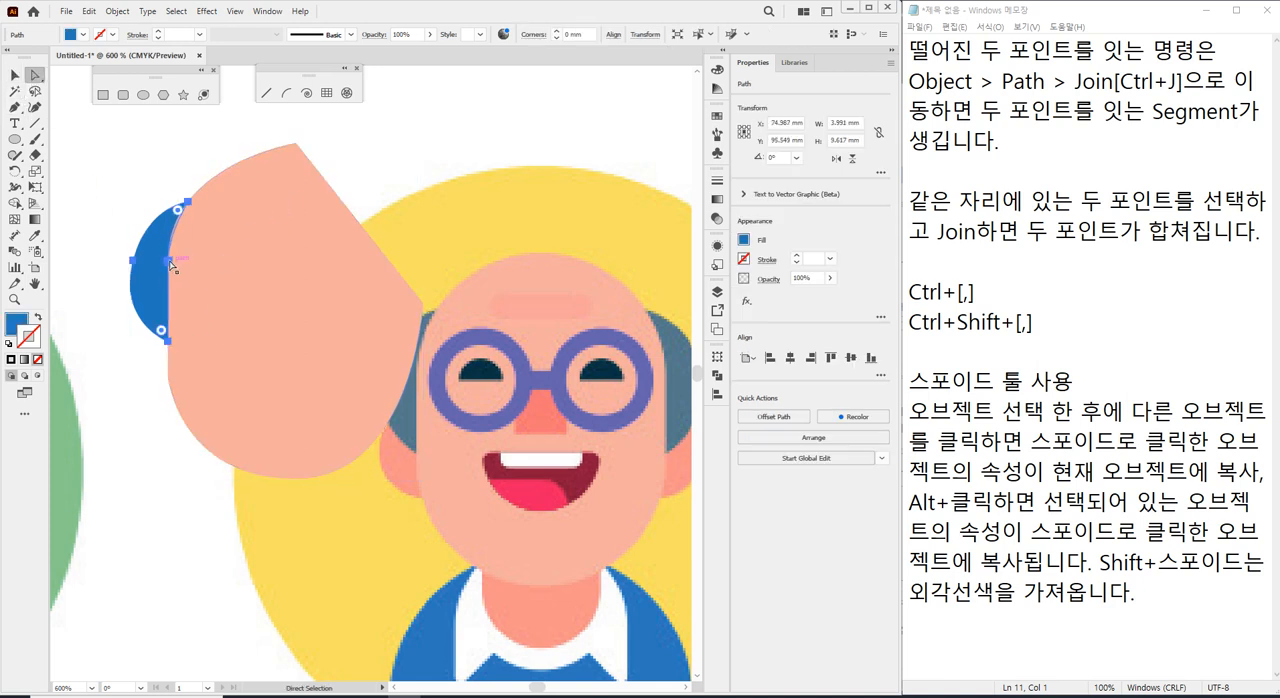
left_click_drag(169, 261, 282, 289)
key("ctrl+z")
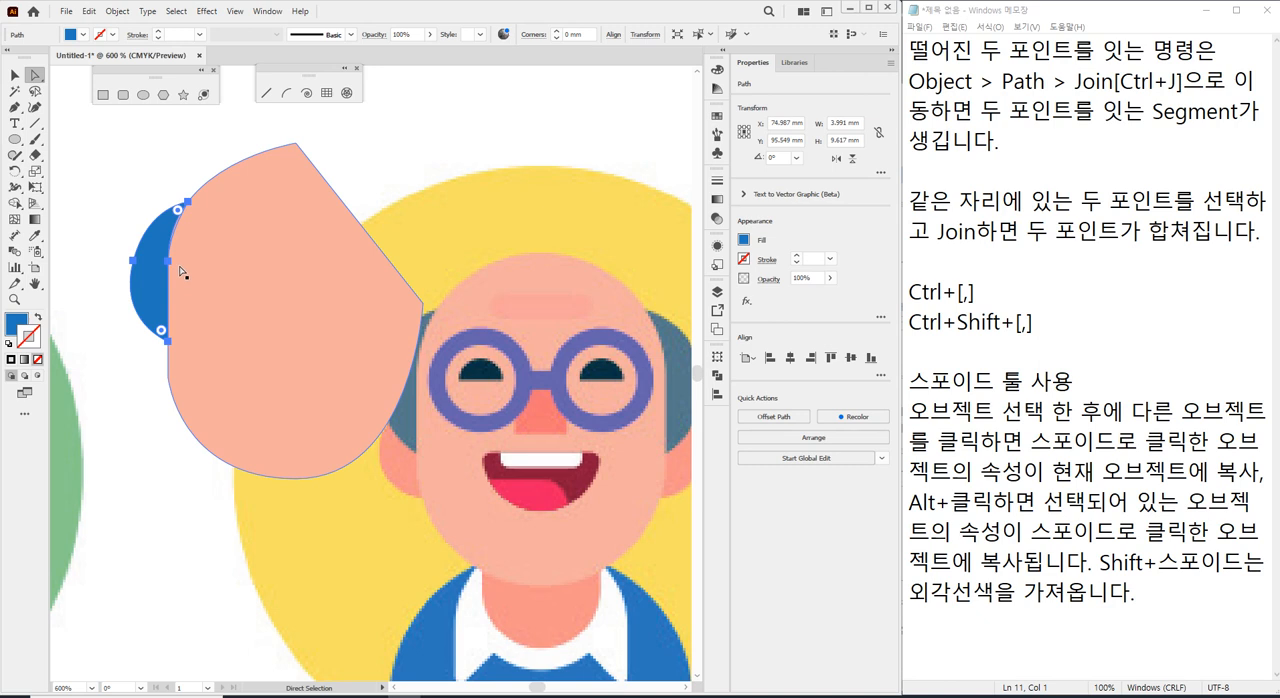
left_click_drag(167, 261, 291, 288)
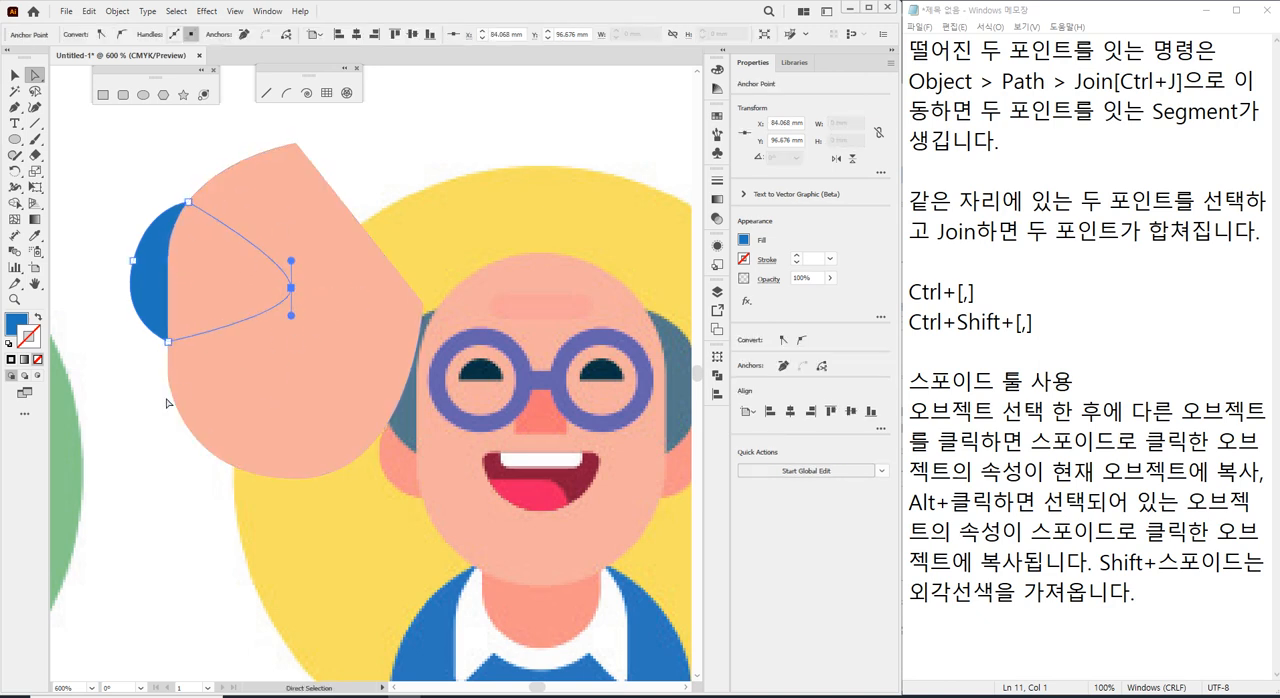
left_click(158, 185)
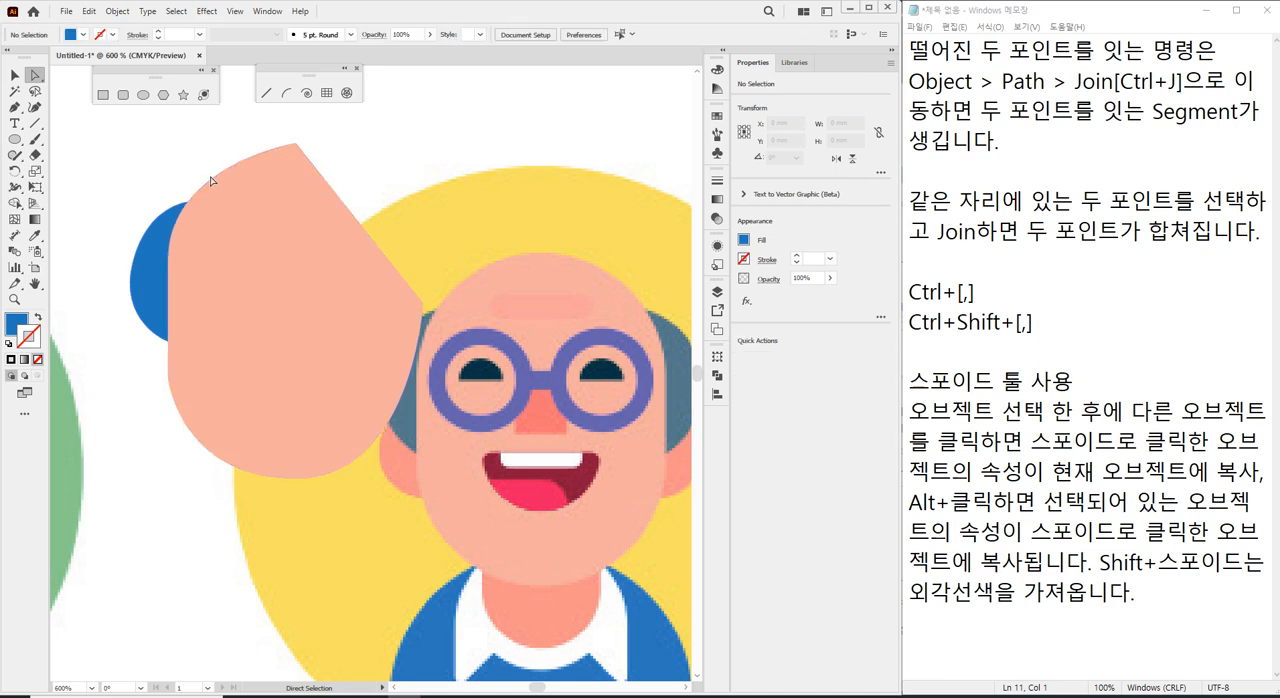
Reshape the blue hair patch by shifting its outermost anchor point slightly outward and making its direction handle vertical, and deselect it.
left_click(149, 310)
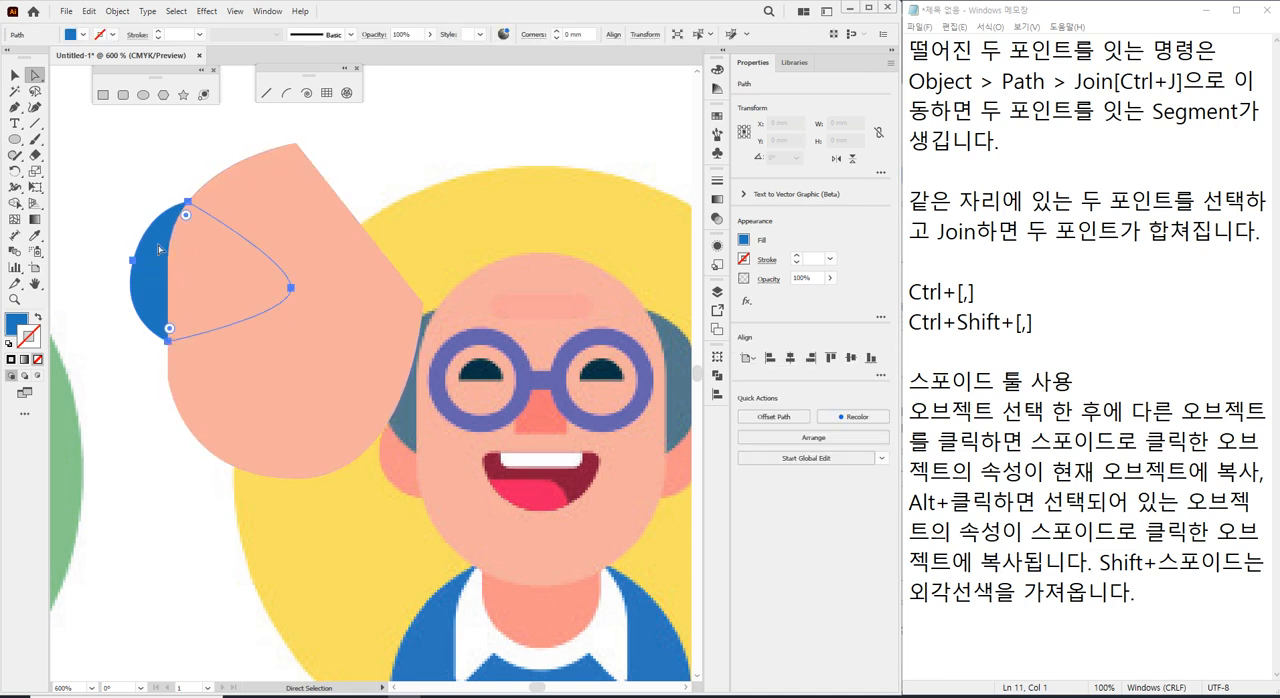
left_click(131, 257)
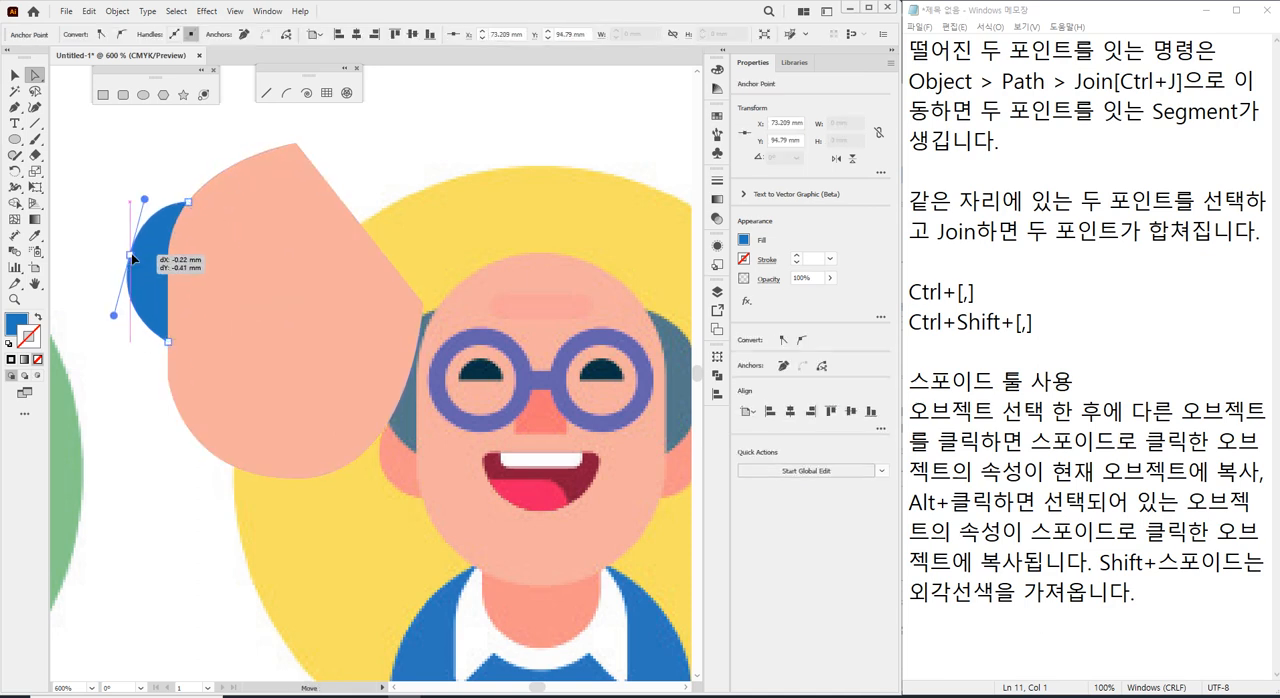
left_click_drag(145, 197, 132, 197)
left_click_drag(130, 259, 125, 268)
left_click(135, 342)
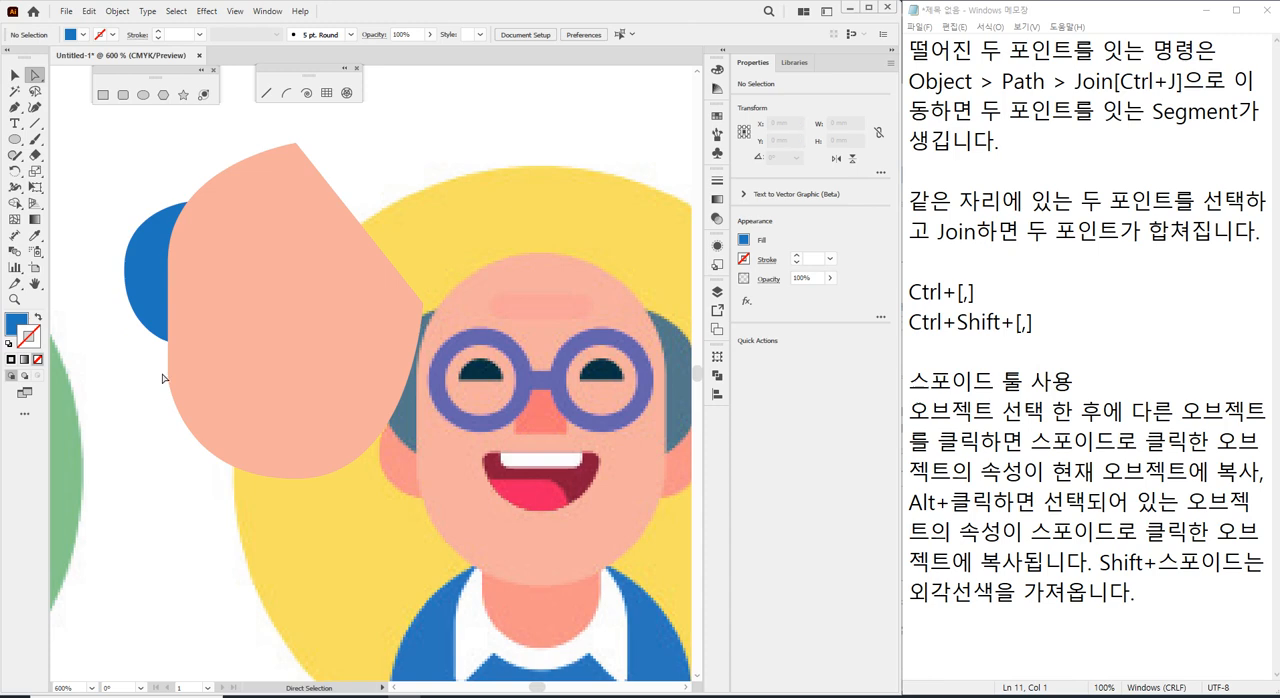
Delete the demonstration hair patch and face shape beside the bald man reference.
scroll(277, 427, "down", 1)
scroll(277, 427, "down", 4)
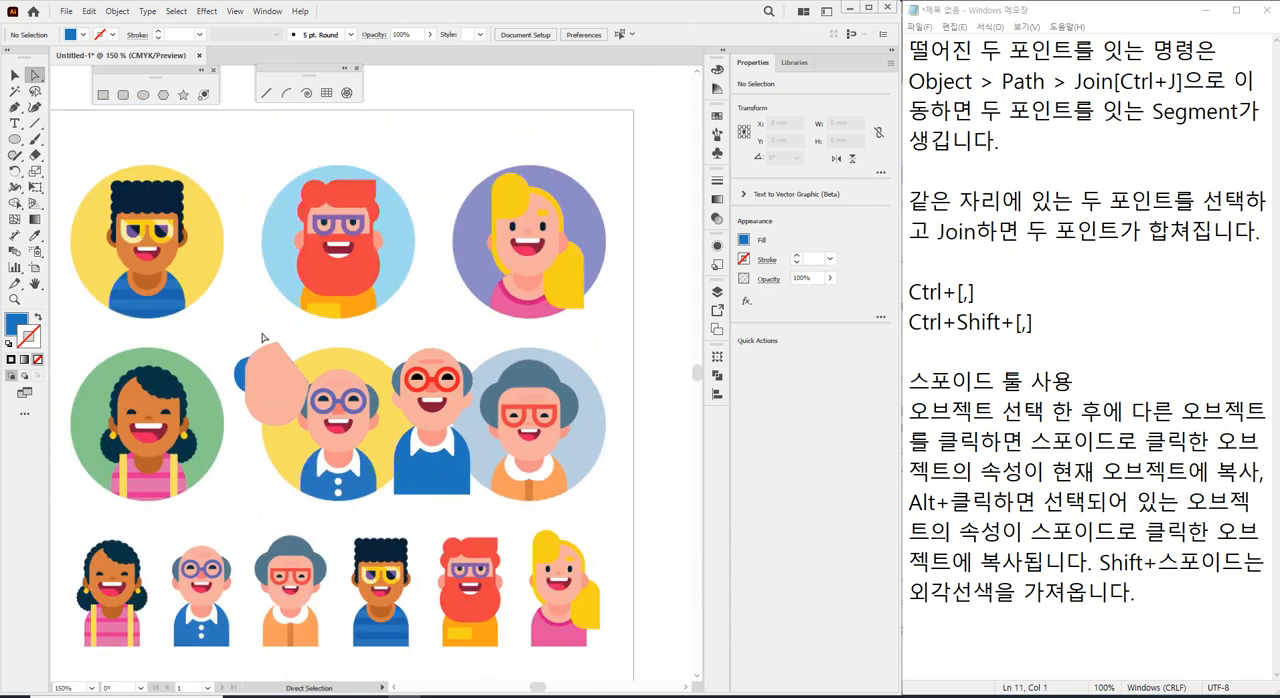
left_click(14, 75)
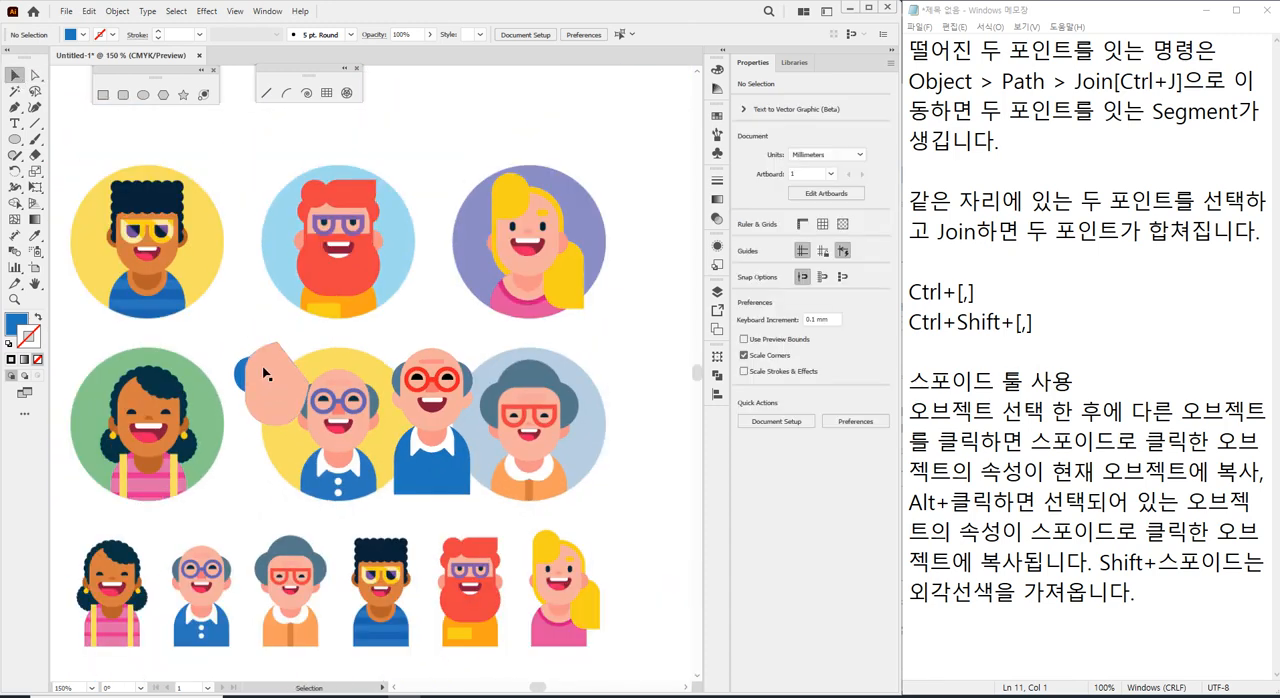
left_click(298, 412)
key("Delete")
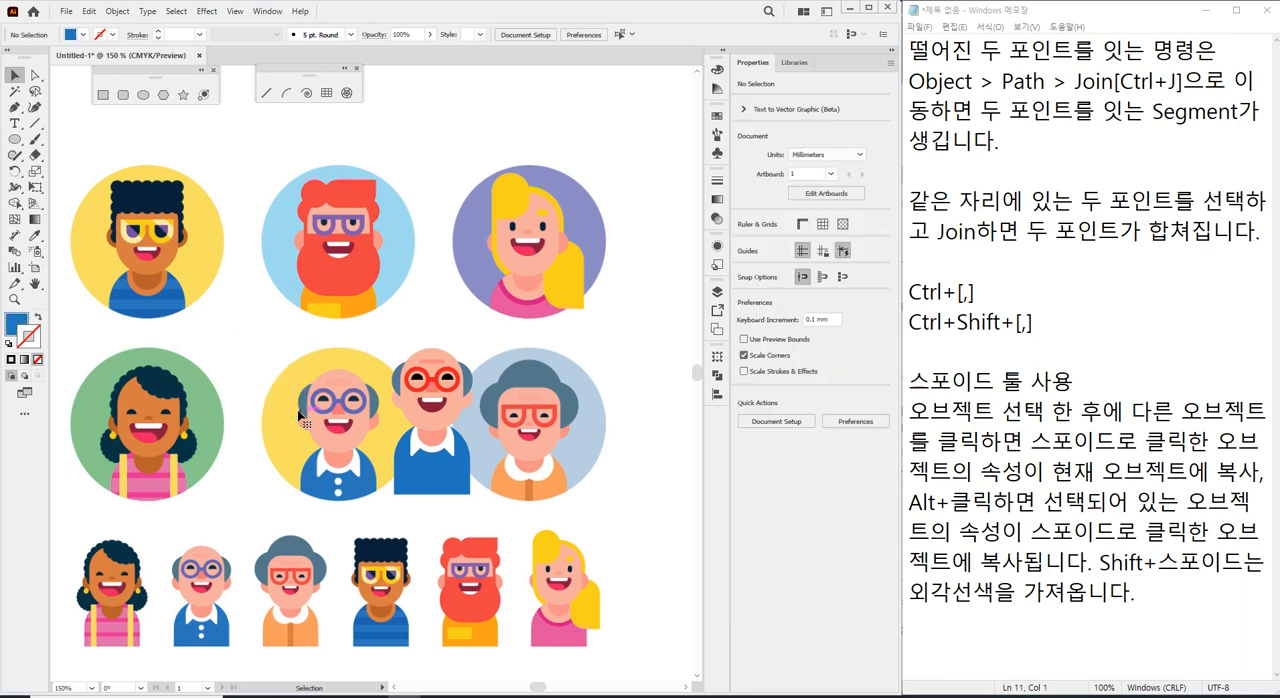
With nothing selected, draw a circular button about 2 mm in diameter on the traced man's shirt, centred below the collar.
left_click_drag(428, 478, 370, 444)
scroll(389, 478, "up", 3)
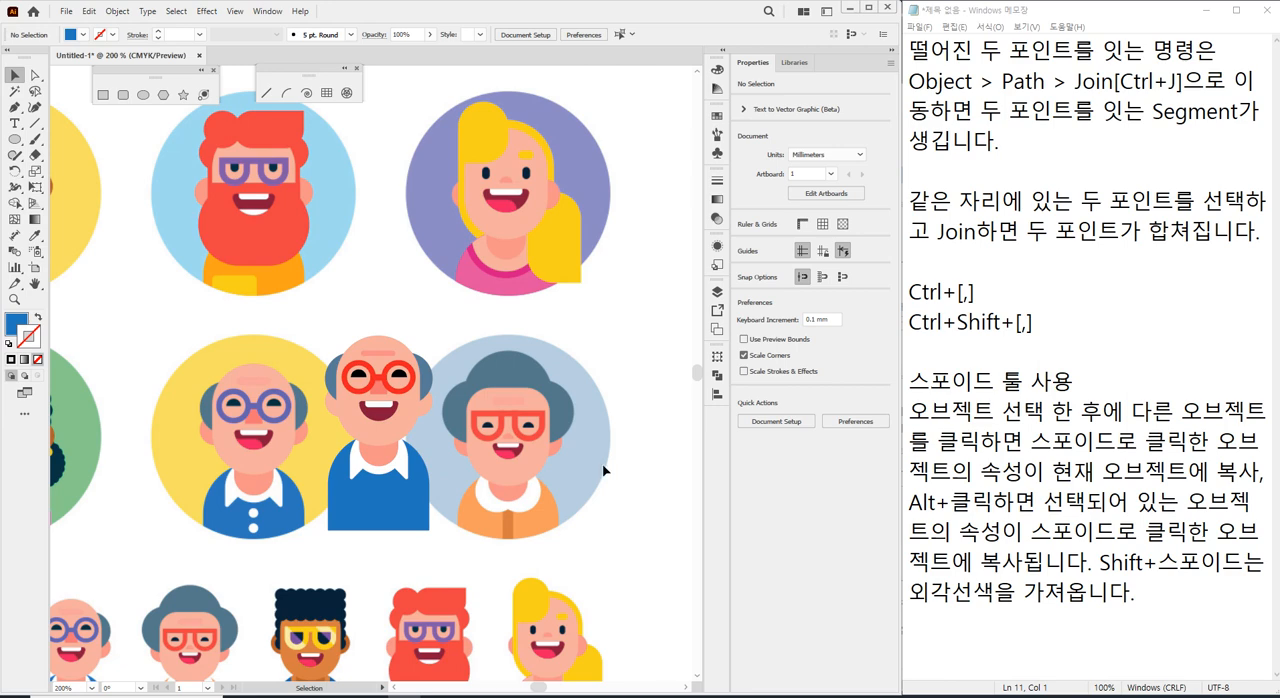
left_click_drag(306, 337, 495, 537)
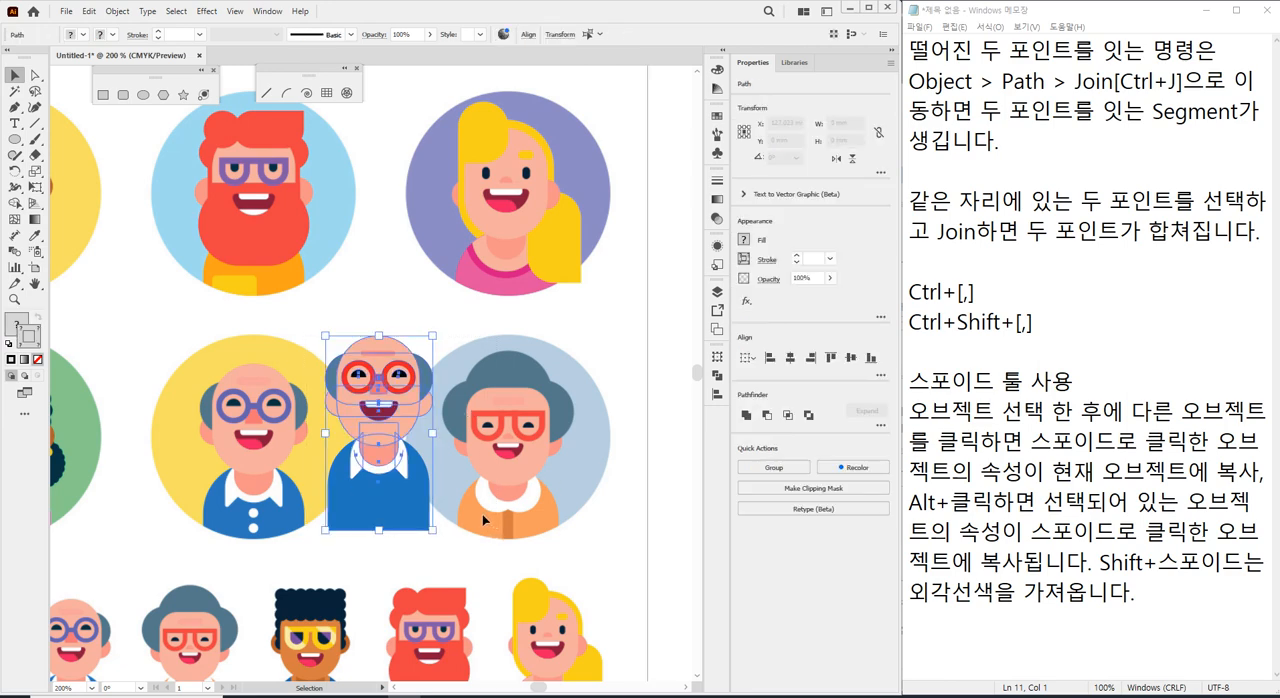
scroll(381, 524, "up", 1)
scroll(381, 524, "up", 2)
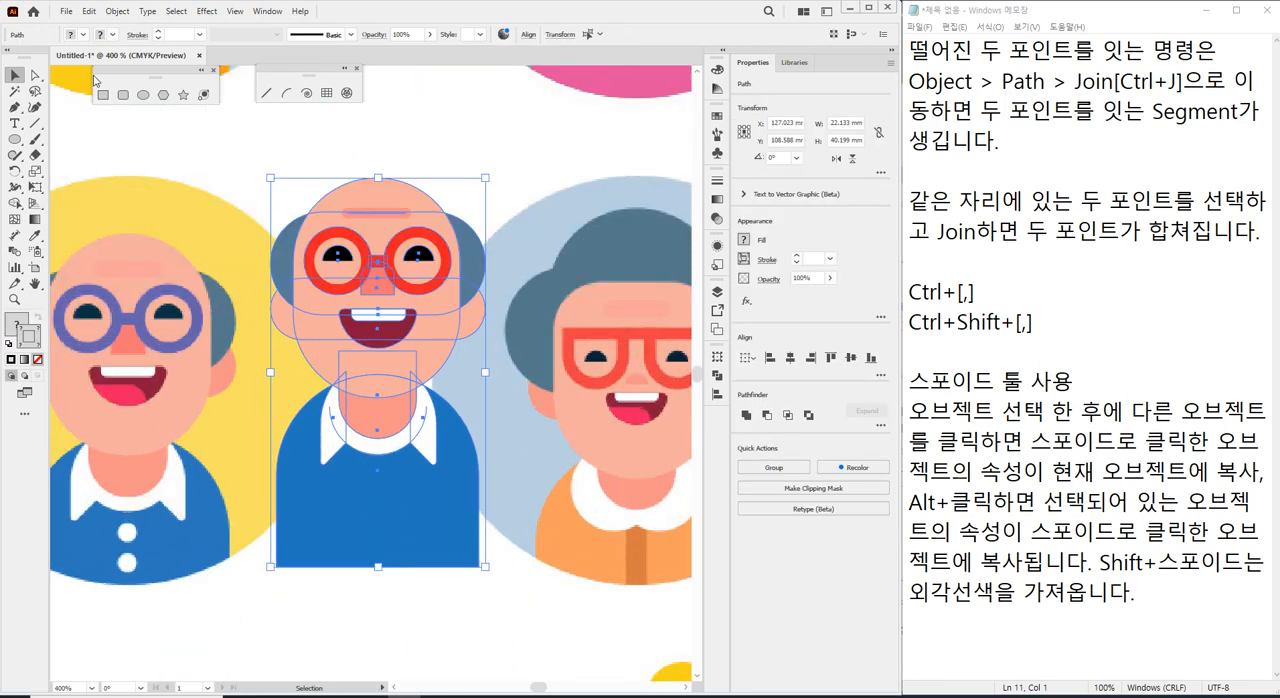
left_click(143, 95)
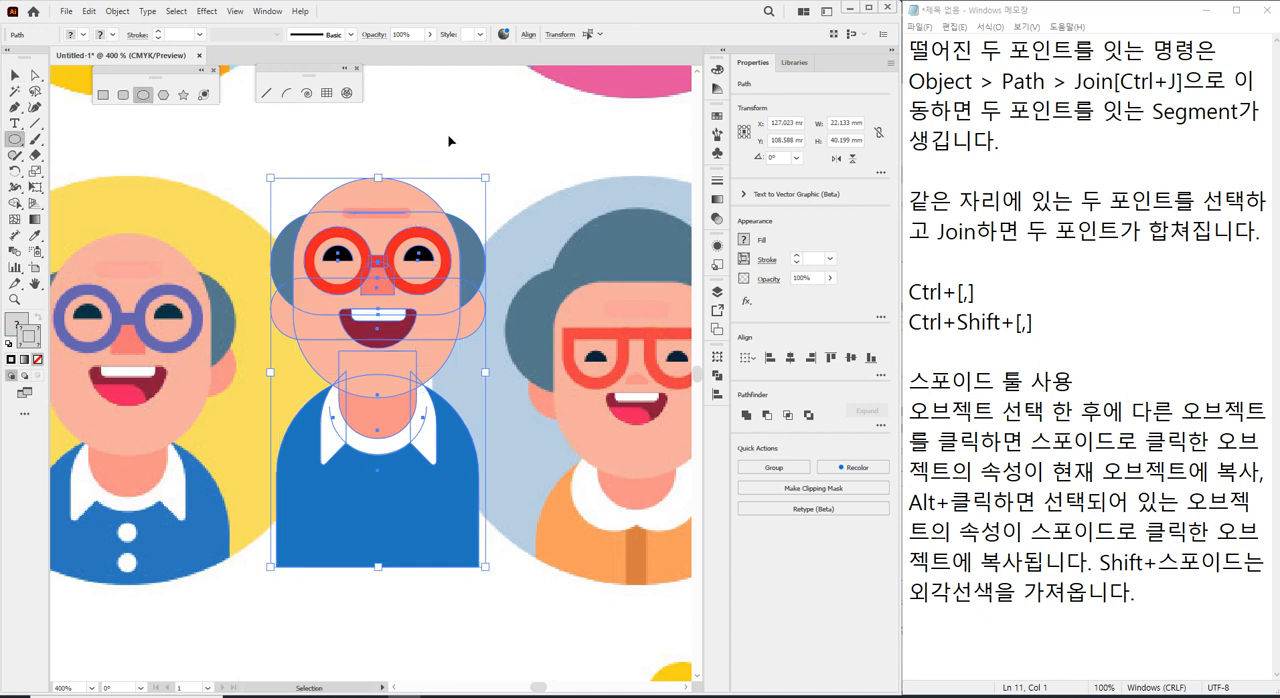
key("ctrl+shift+a")
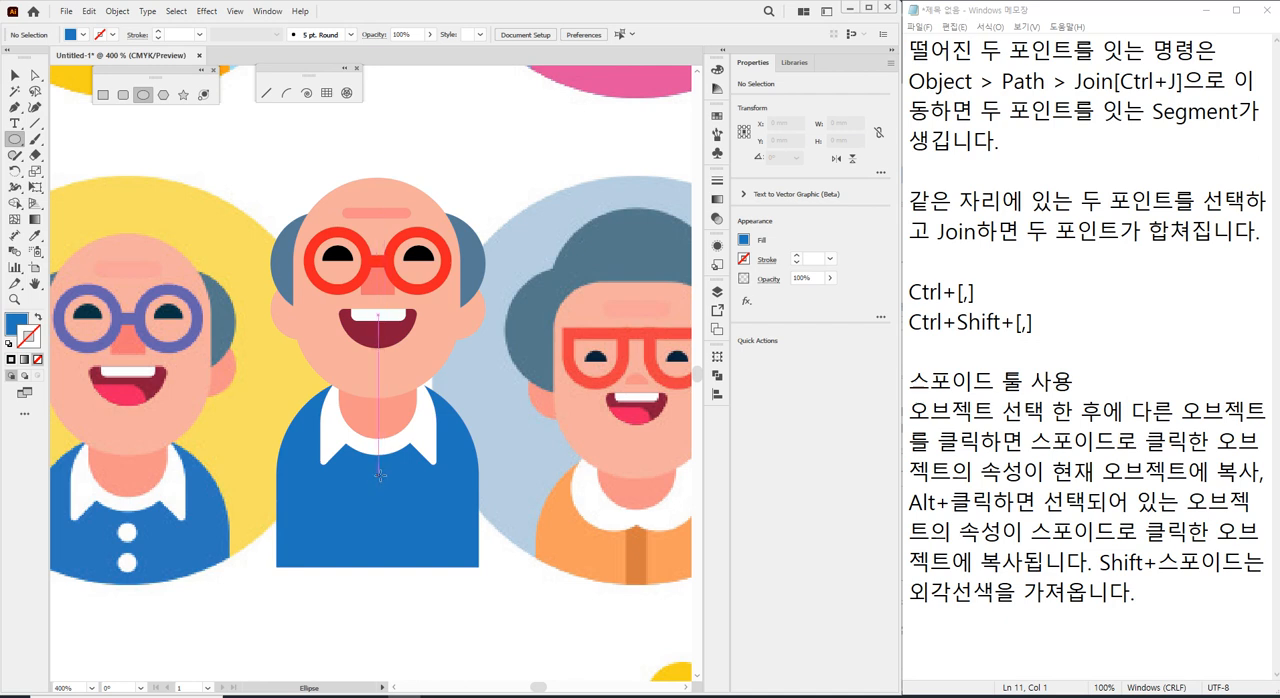
left_click_drag(380, 474, 392, 488)
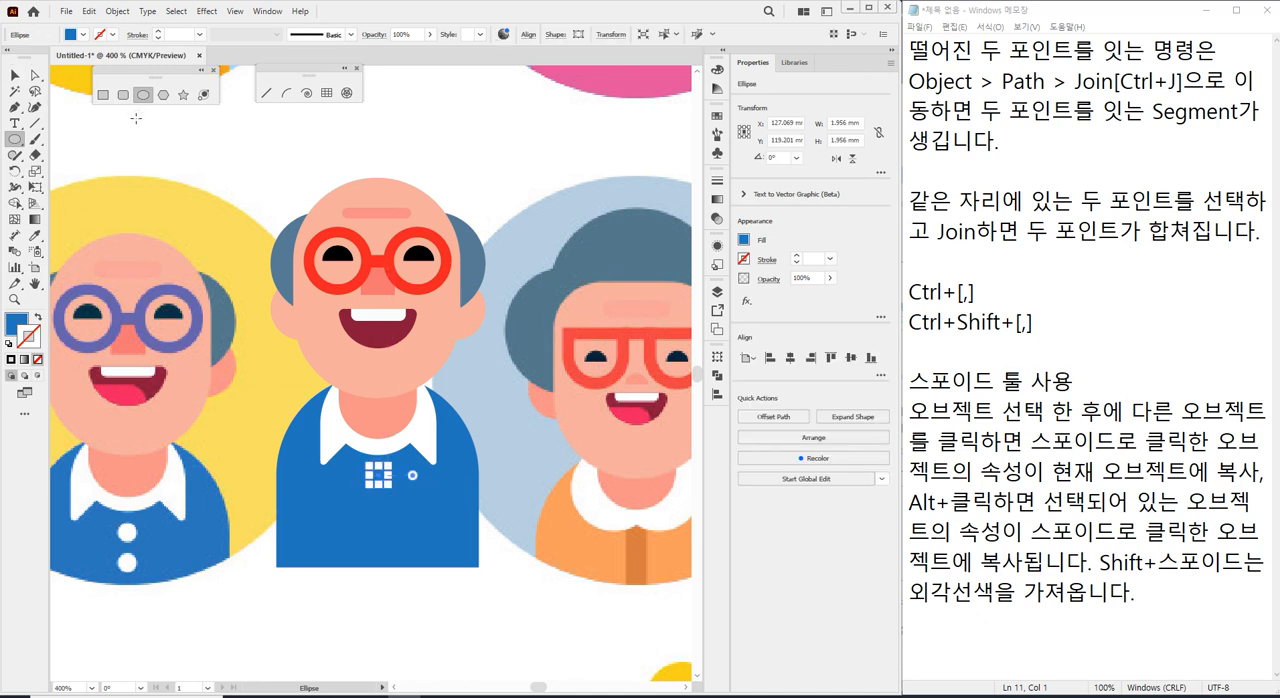
Fill the shirt button with the white sampled from the reference man's collar and deselect it.
left_click(35, 235)
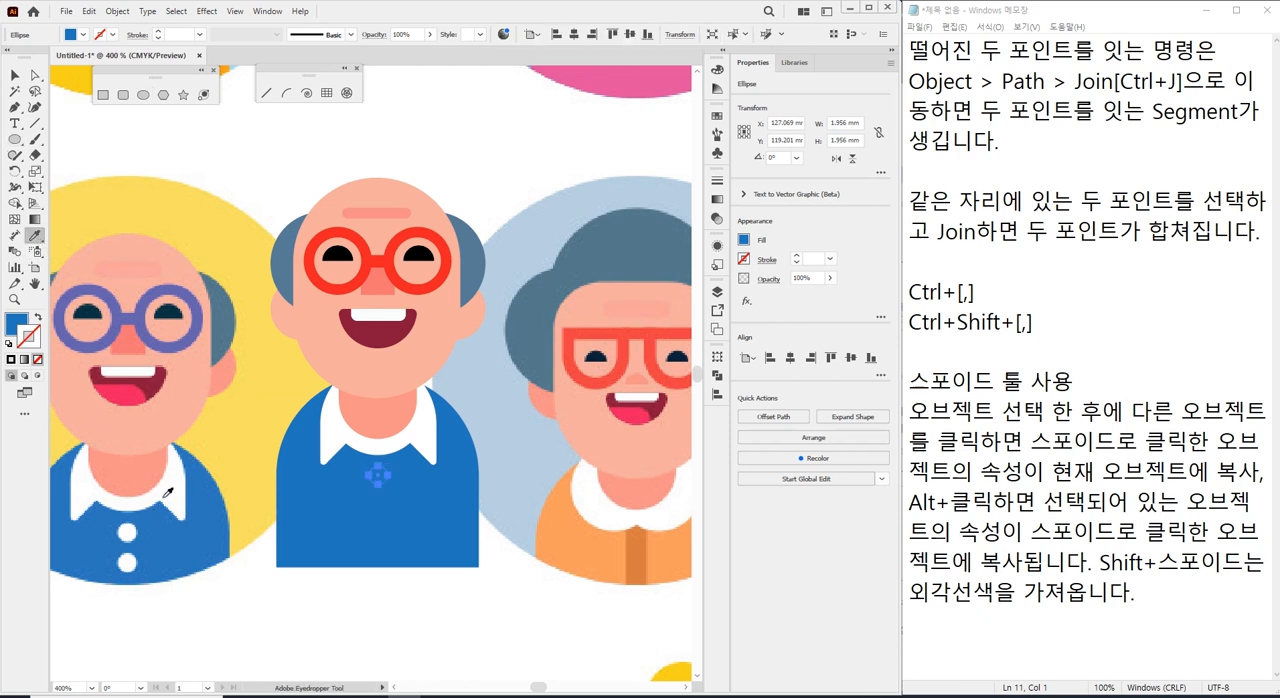
left_click(164, 498)
left_click(19, 76)
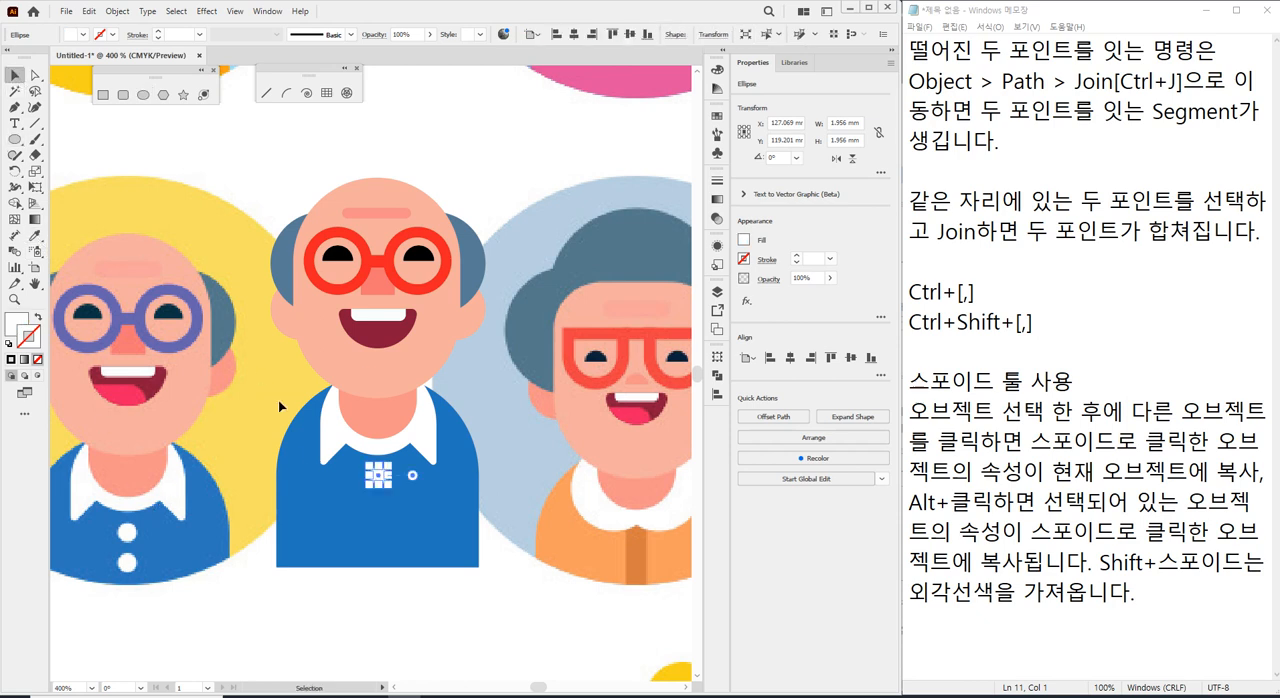
left_click(254, 446)
Duplicate the white button straight down the shirt, with the copy's centre at about Y 122.8 mm, and deselect it.
left_click(379, 476)
scroll(372, 494, "up", 1)
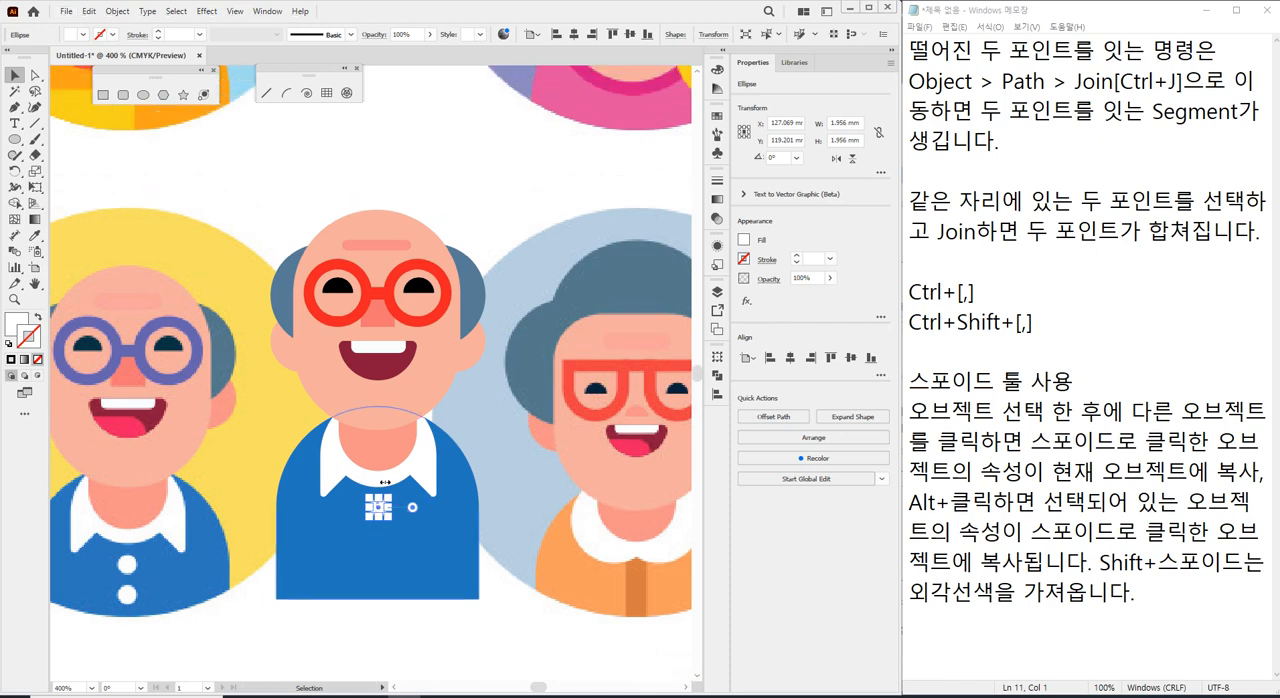
scroll(375, 493, "up", 3)
left_click_drag(377, 492, 375, 590)
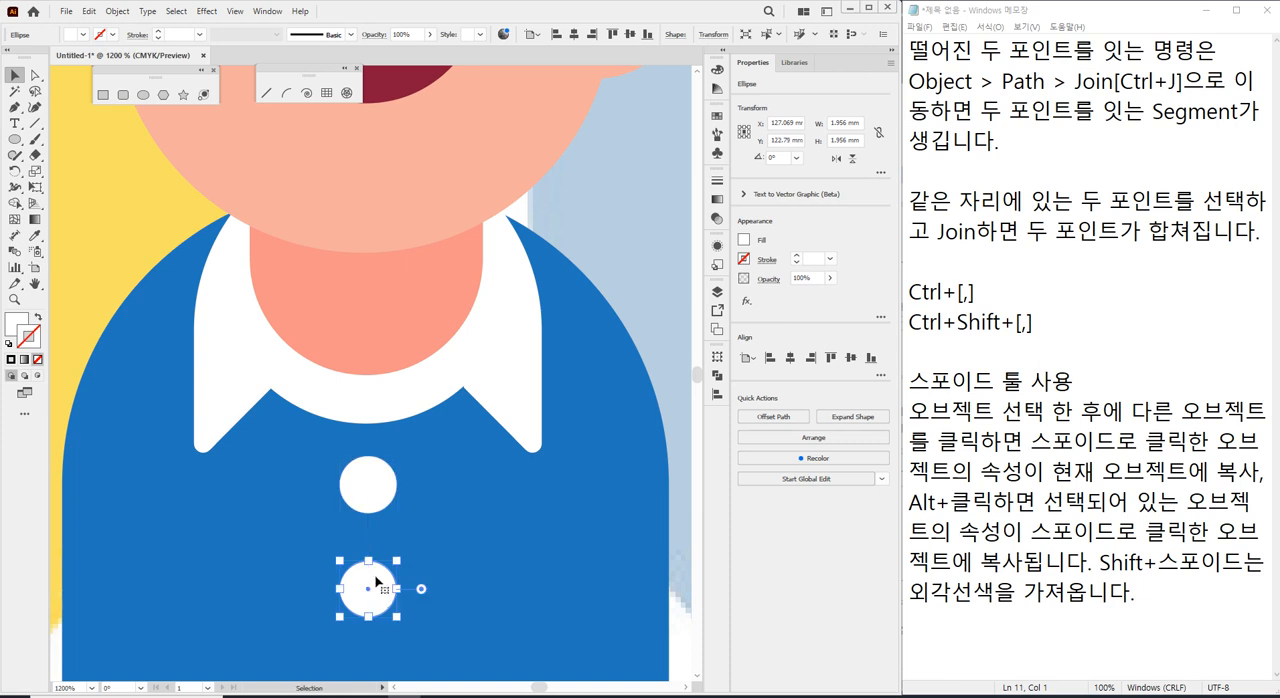
left_click(649, 283)
scroll(587, 345, "down", 1)
scroll(484, 368, "down", 4)
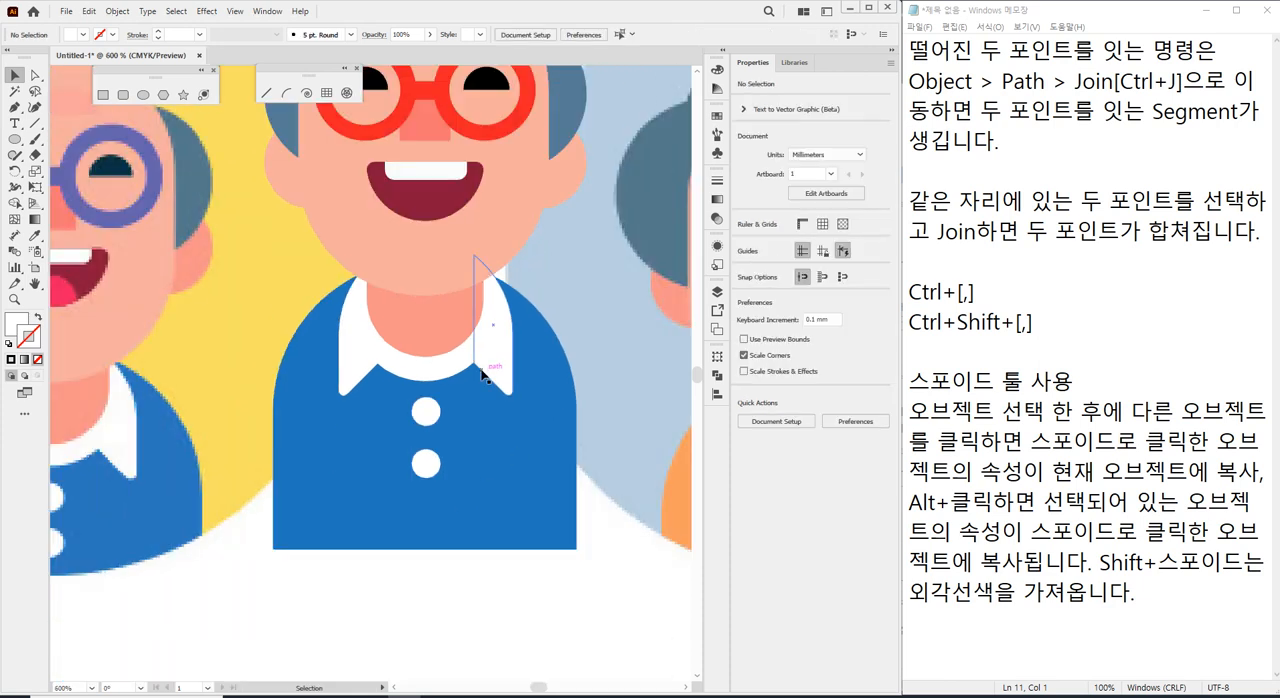
scroll(434, 427, "down", 2)
scroll(434, 427, "up", 2)
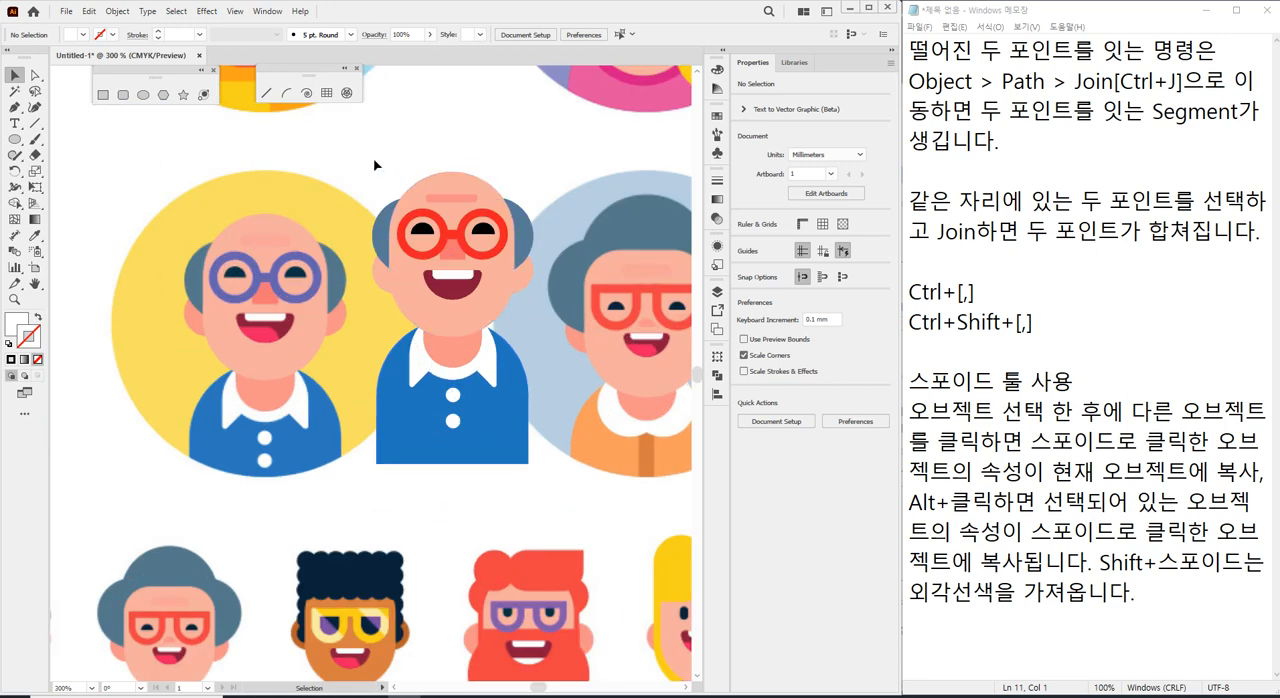
left_click_drag(410, 153, 407, 173)
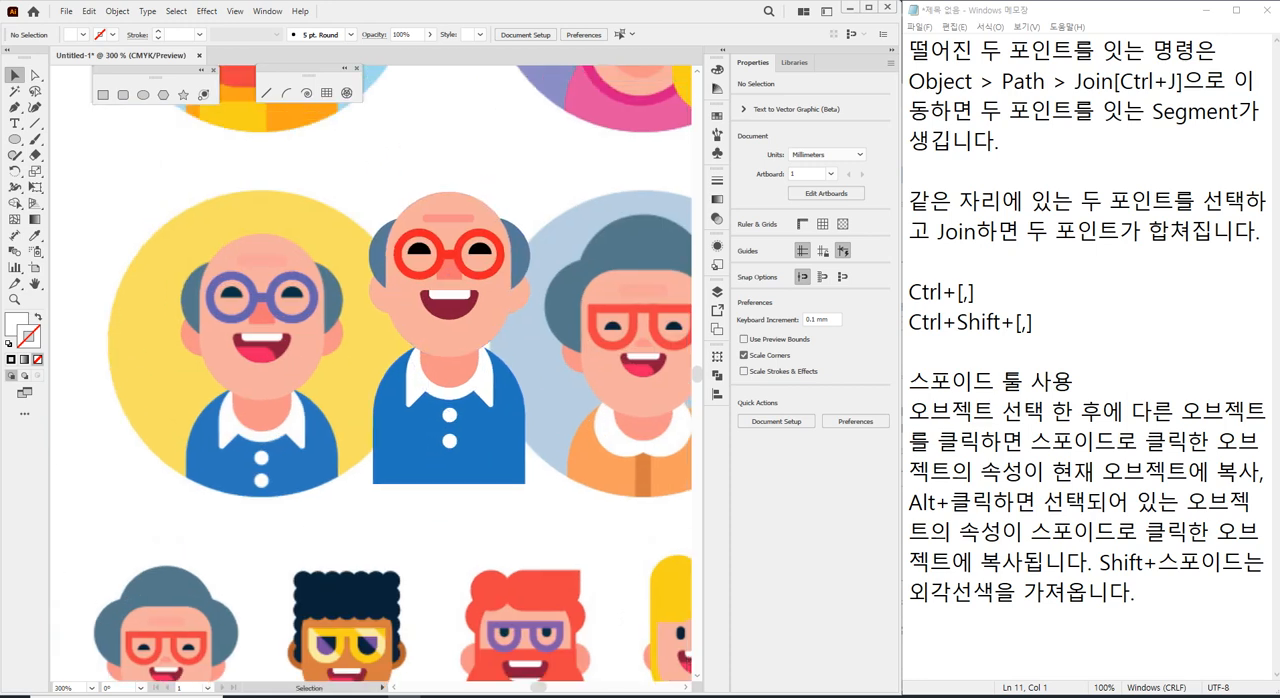